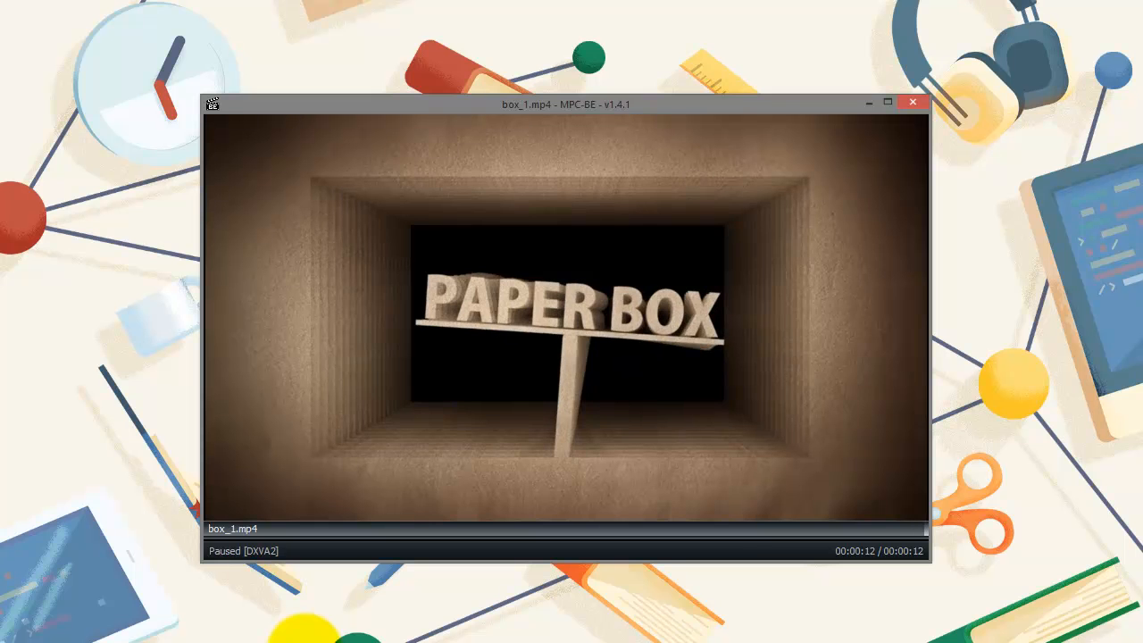
- Review the finished paper box animation in box_1.mp4
left_click(206, 529)
key("space")
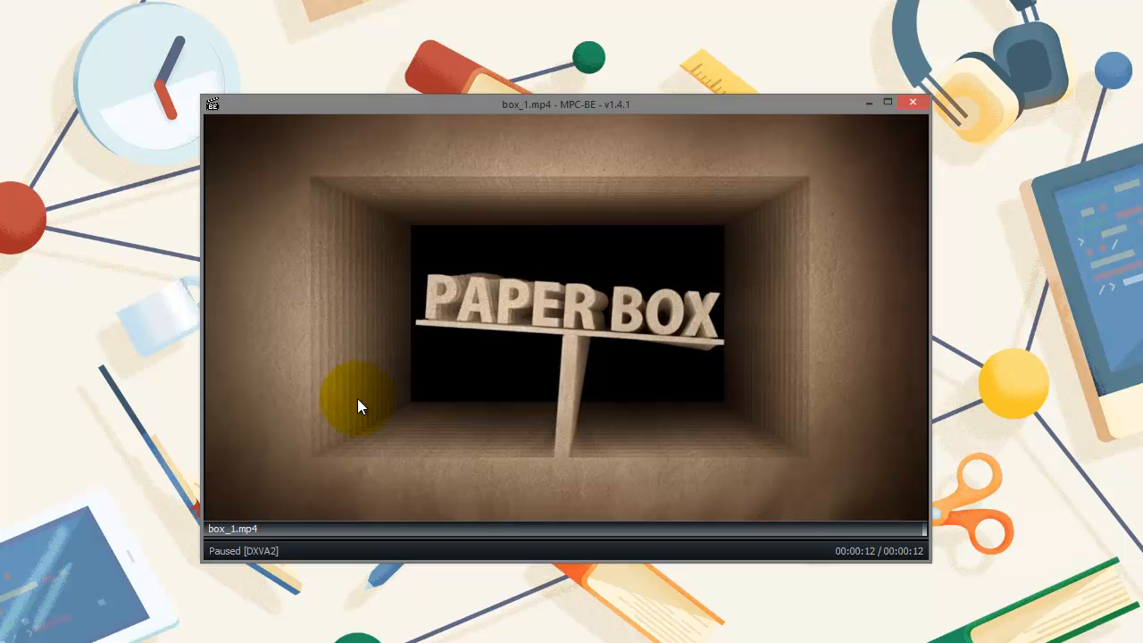
left_click(294, 466)
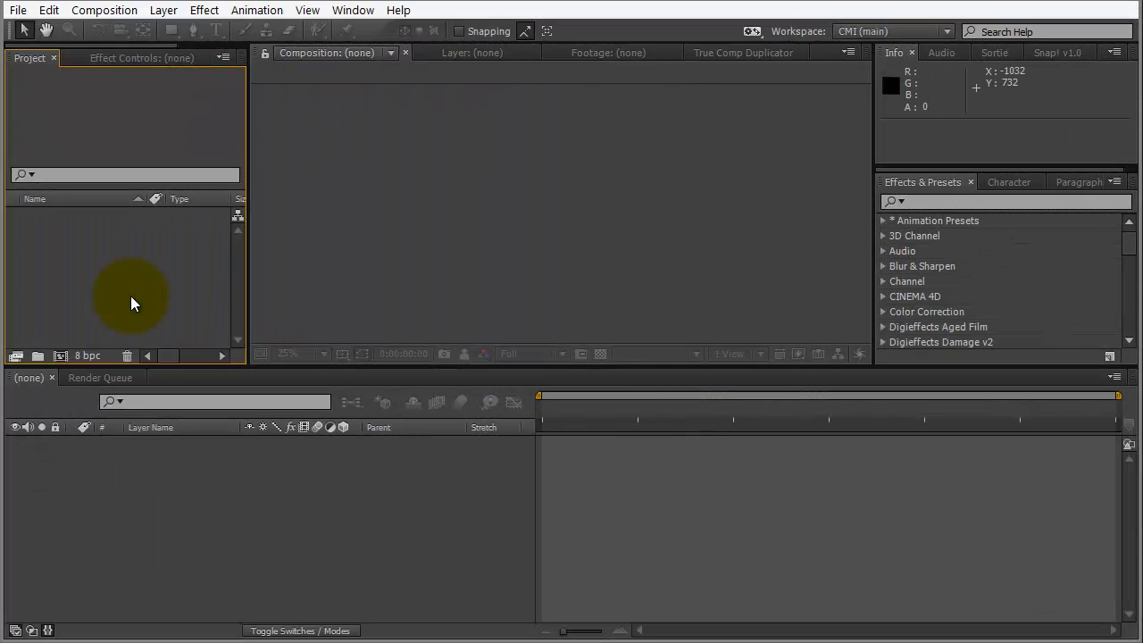
- Create a 1280 x 720 composition named "main render" at 30 fps with a 12-second duration
key("ctrl+n")
type("m")
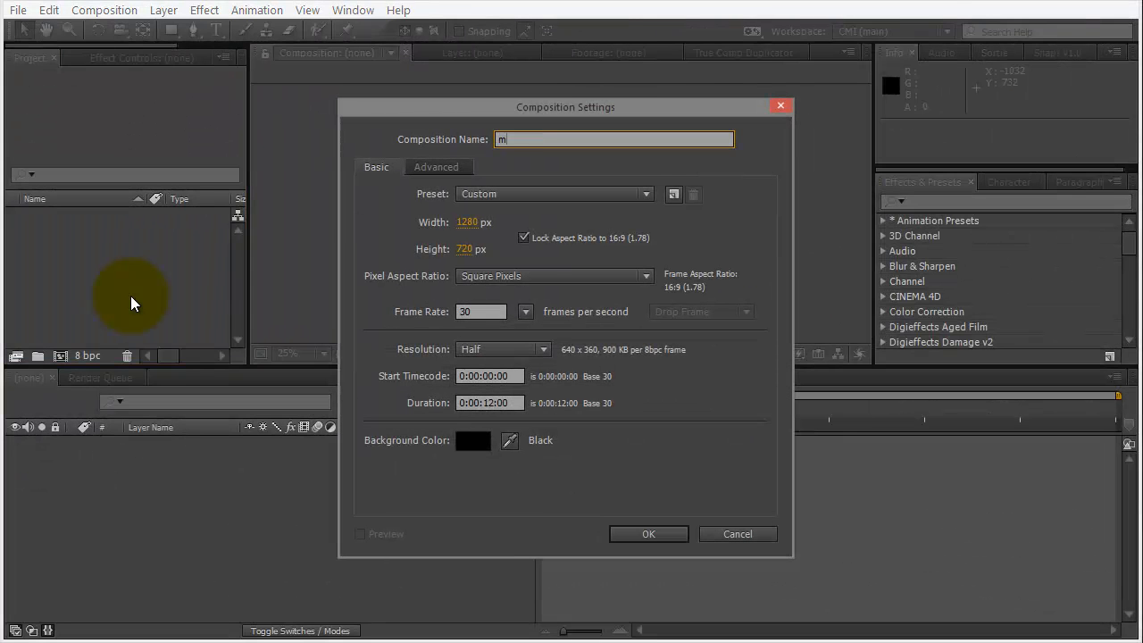
type("ain render")
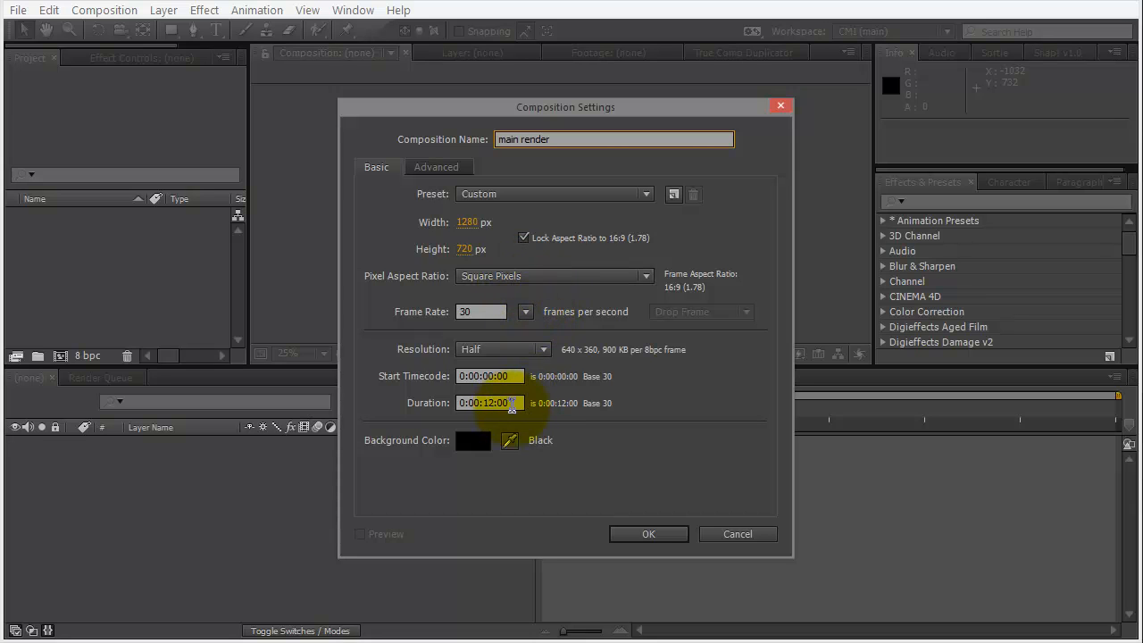
left_click(643, 536)
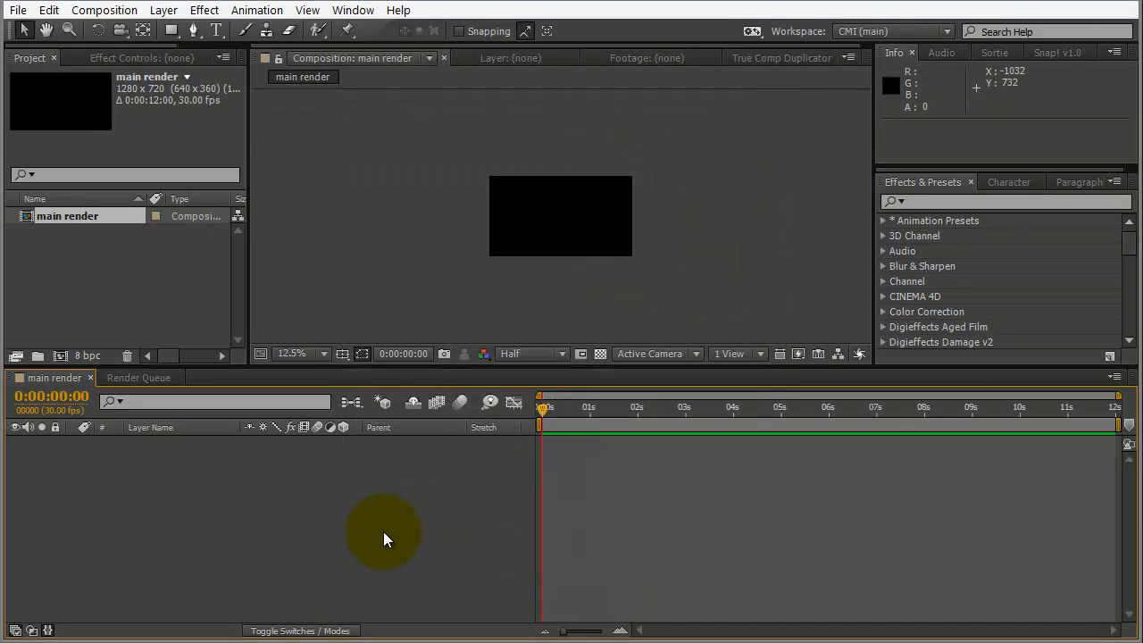
- Add a 2000 x 1500 px grey solid layer named "box" to the composition
key("ctrl+y")
type("box")
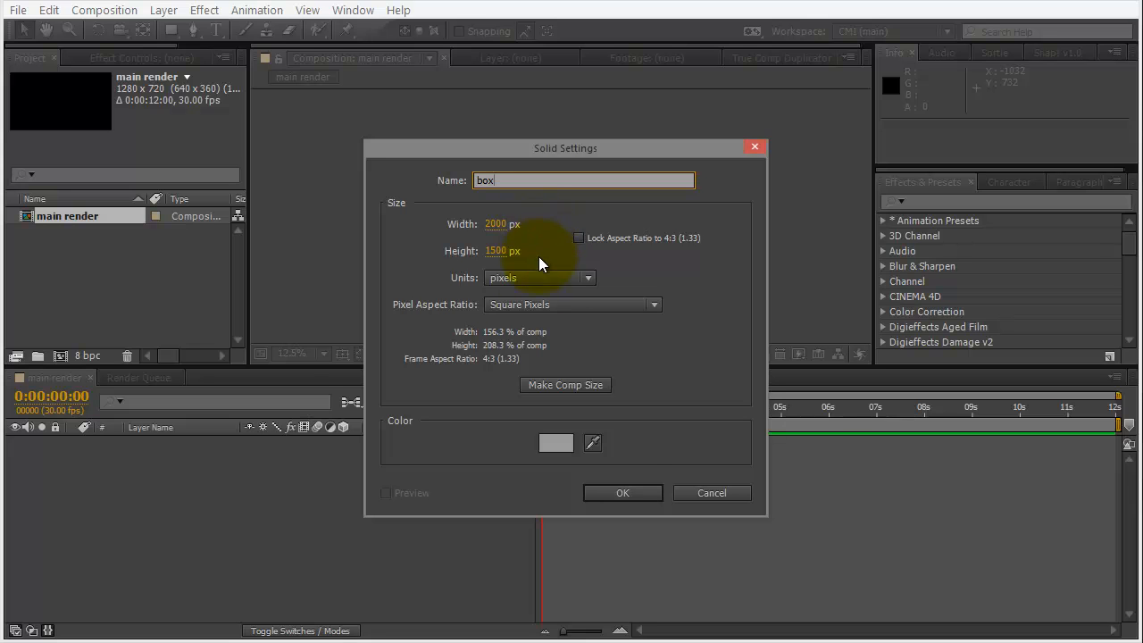
left_click(633, 493)
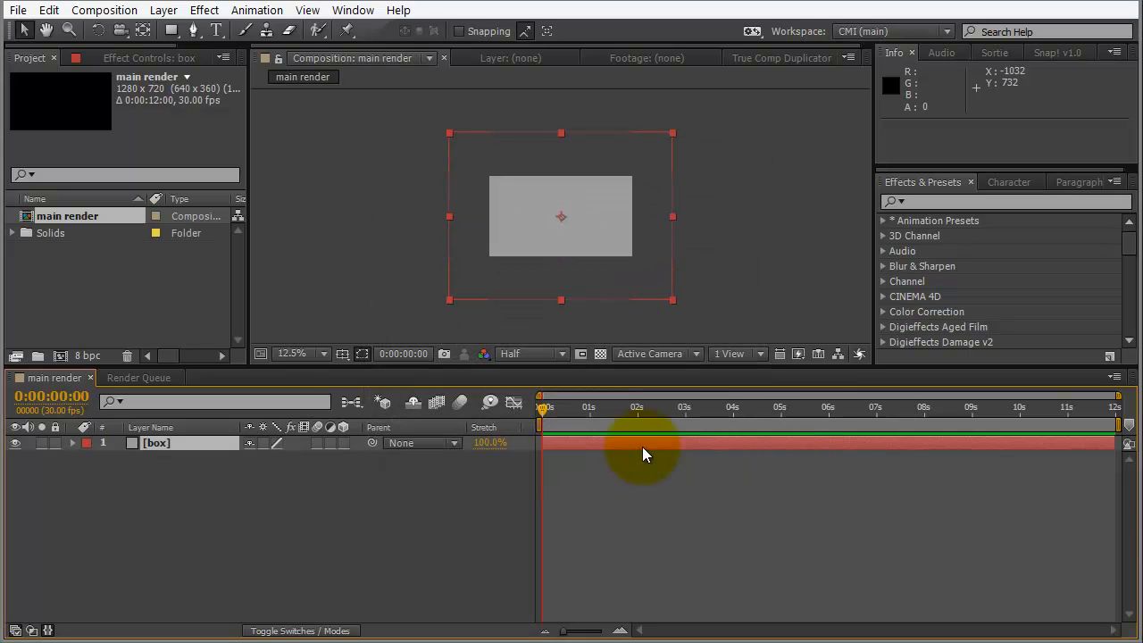
key("w")
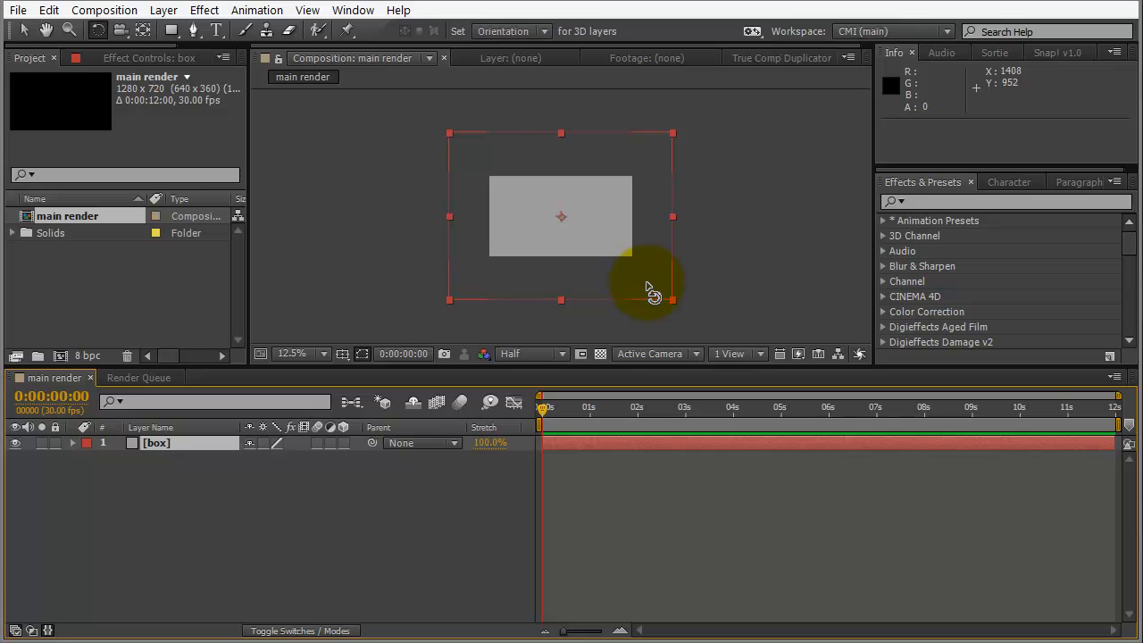
left_click_drag(646, 284, 672, 205)
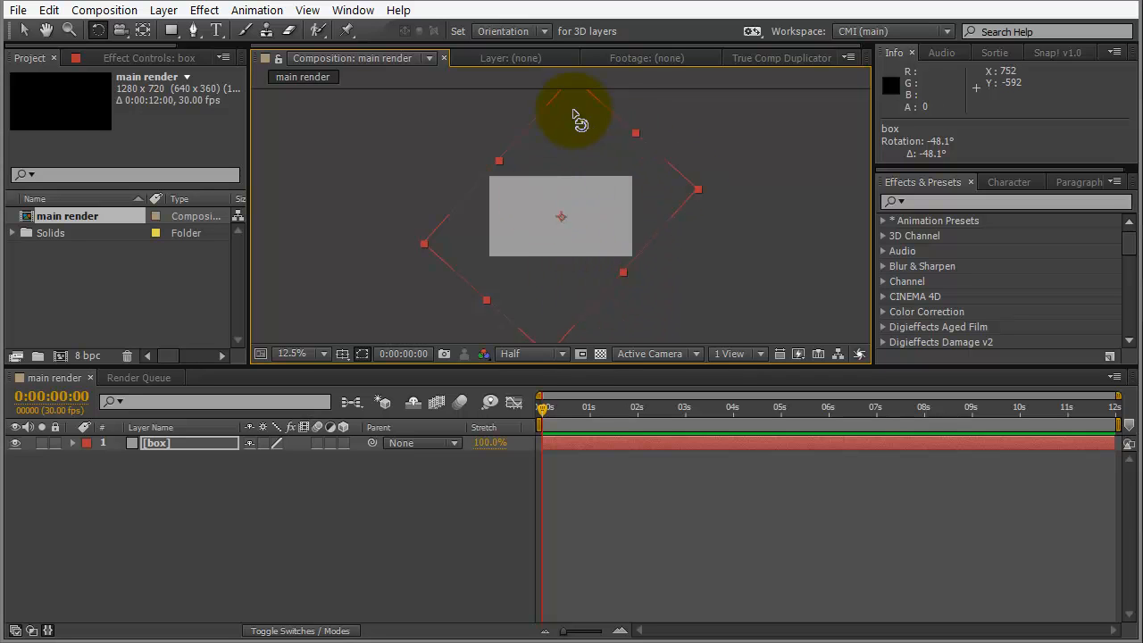
key("ctrl+z")
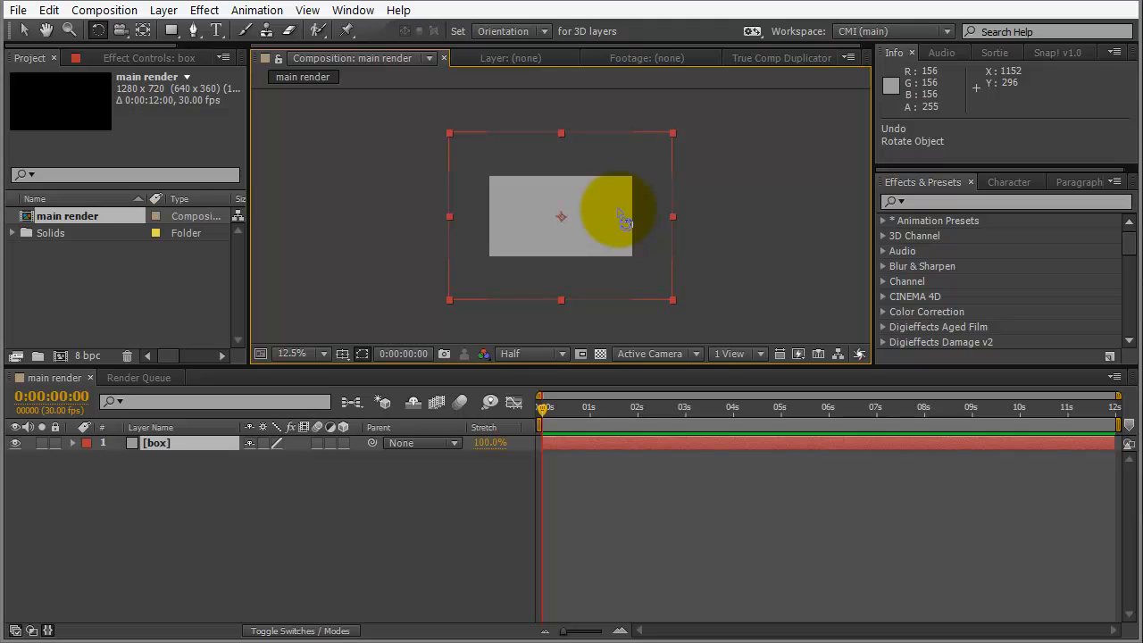
key("v")
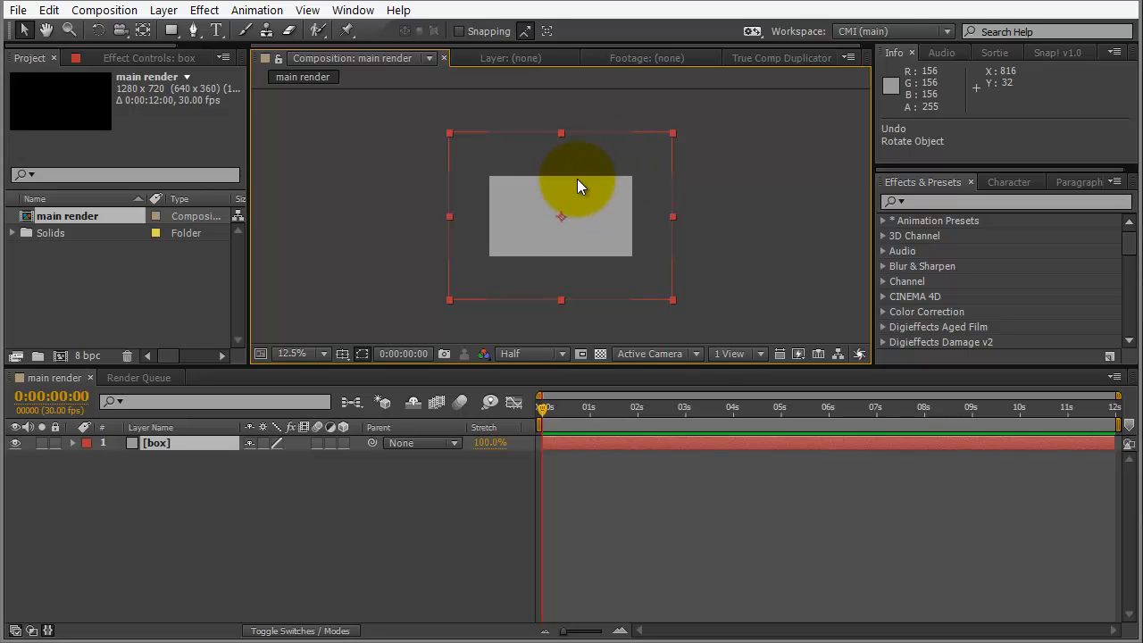
- Add a full-size rectangular mask to the box layer and scale it about its centre to about 35%
double_click(172, 30)
left_click(672, 132)
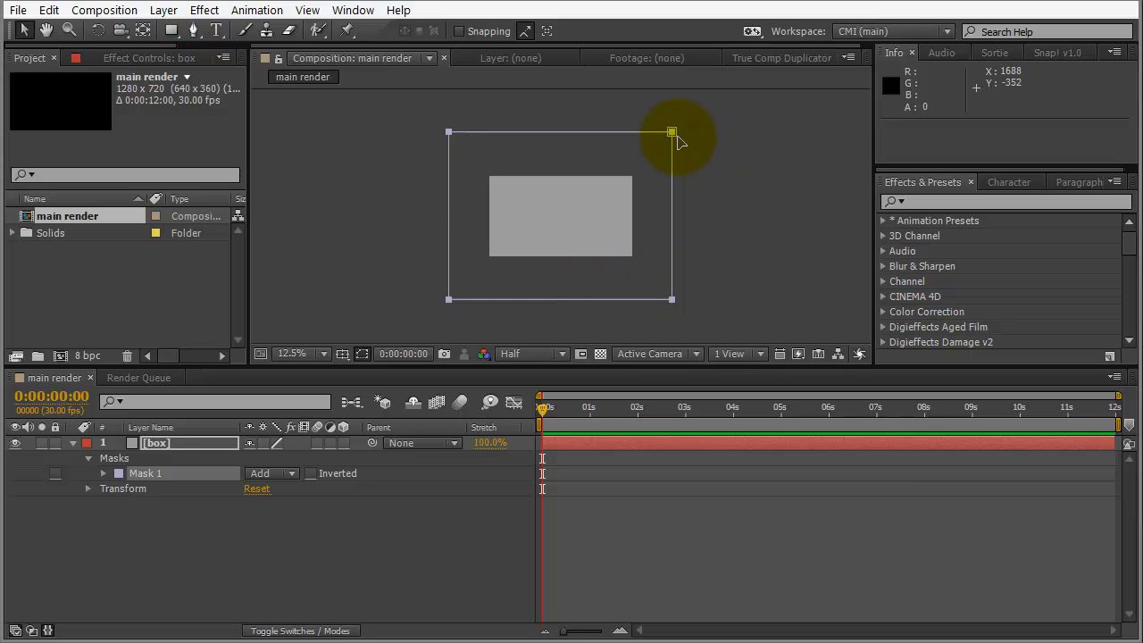
double_click(672, 132)
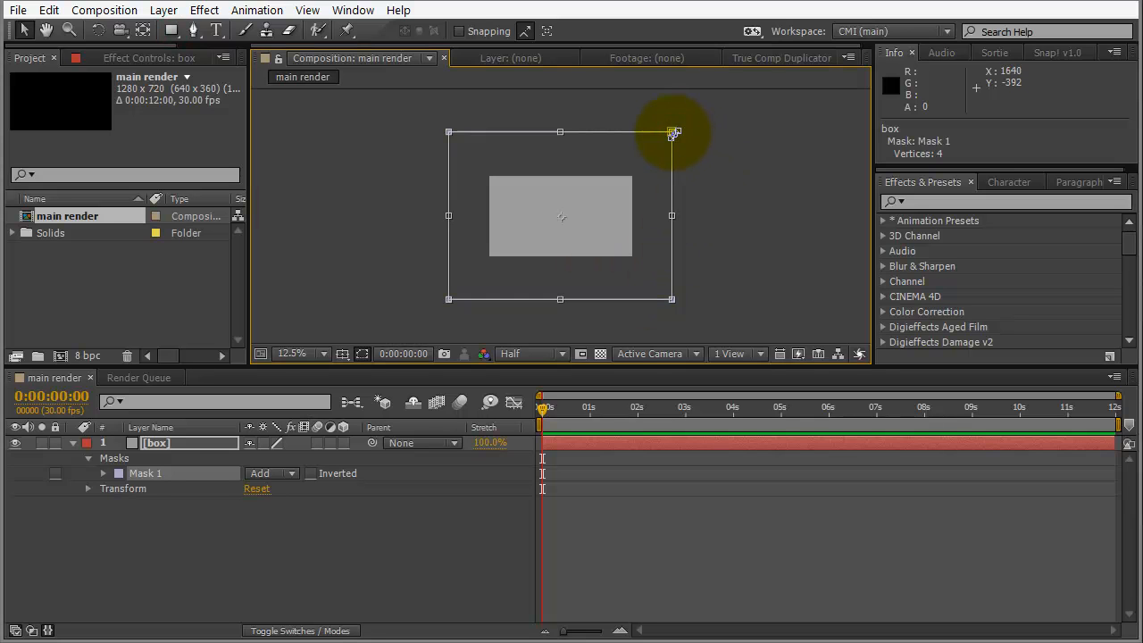
left_click_drag(674, 133, 600, 186)
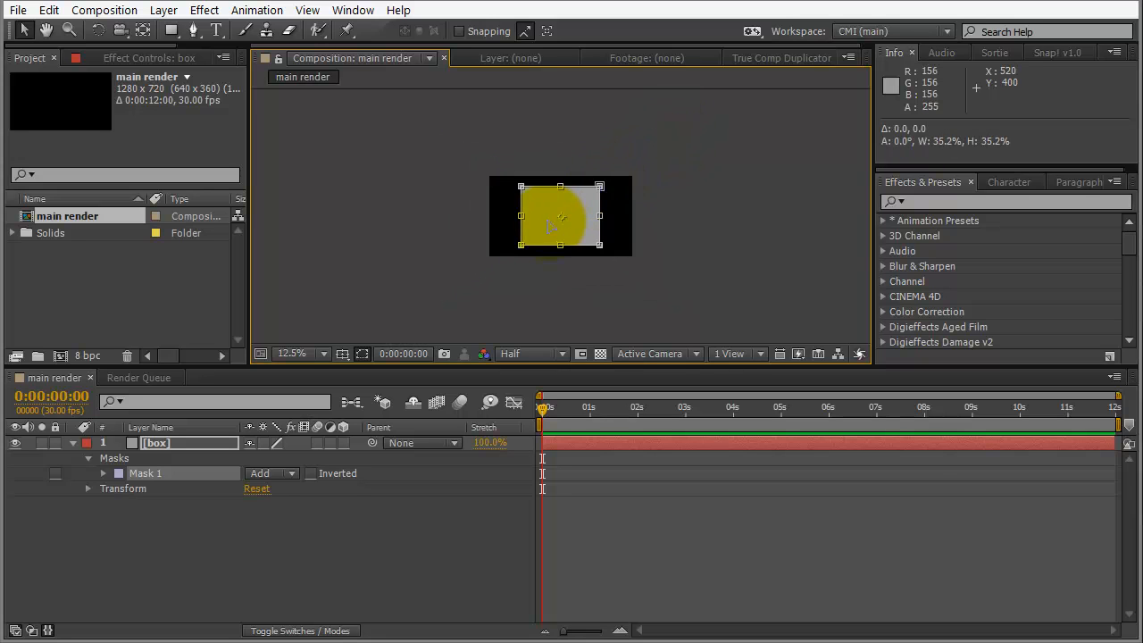
- Display the Title/Action Safe guides and scale the mask to 108% about its centre to fit the inner safe area's height
key("period")
key("period")
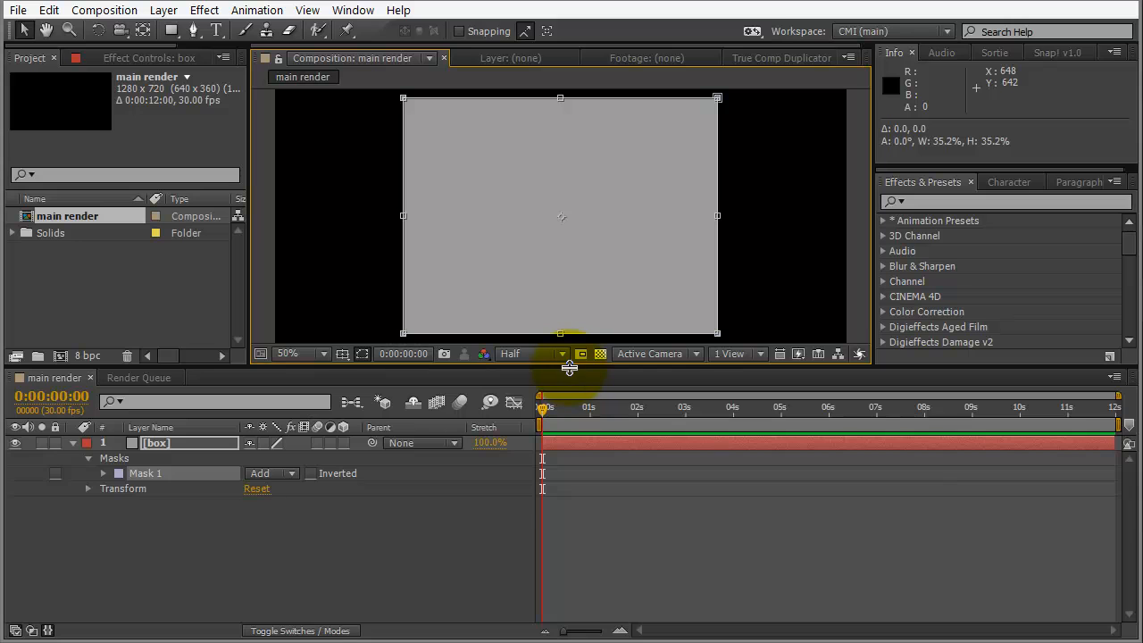
left_click_drag(569, 367, 549, 452)
left_click(343, 440)
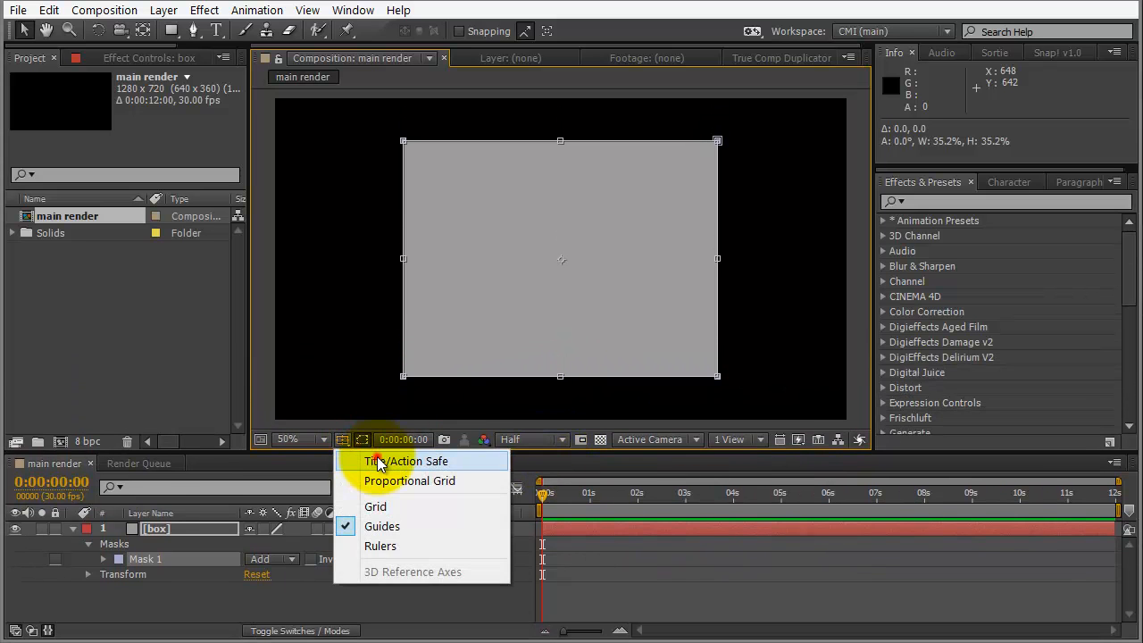
left_click(386, 461)
left_click_drag(561, 221, 732, 403)
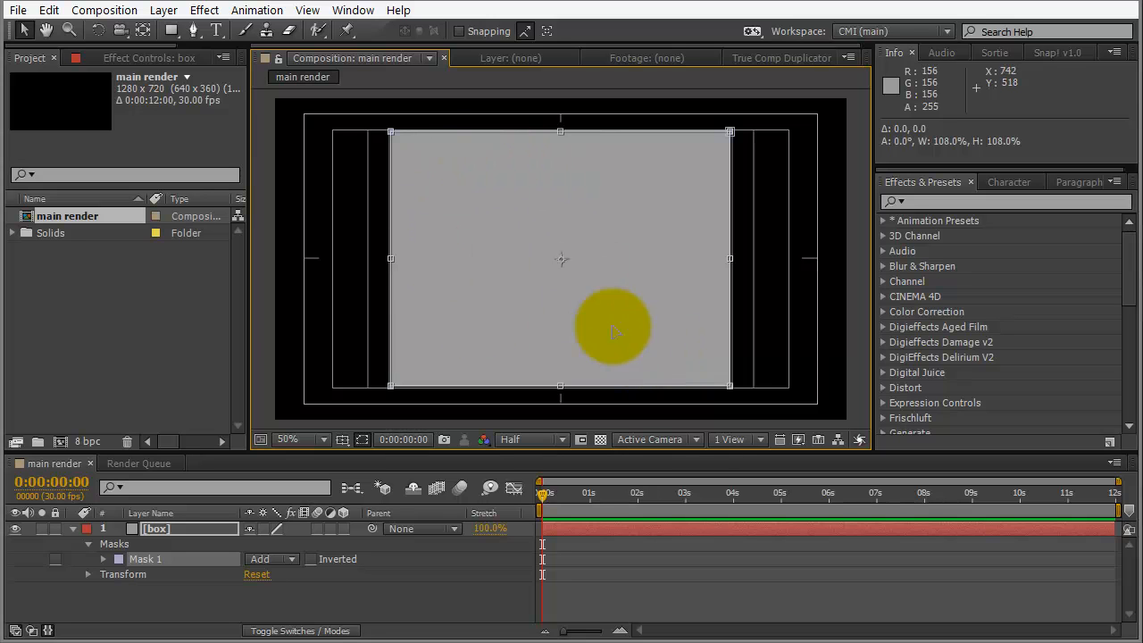
- Set the box layer's mask mode to Subtract and add a Mask Path keyframe at 0:00:01:00
left_click(294, 565)
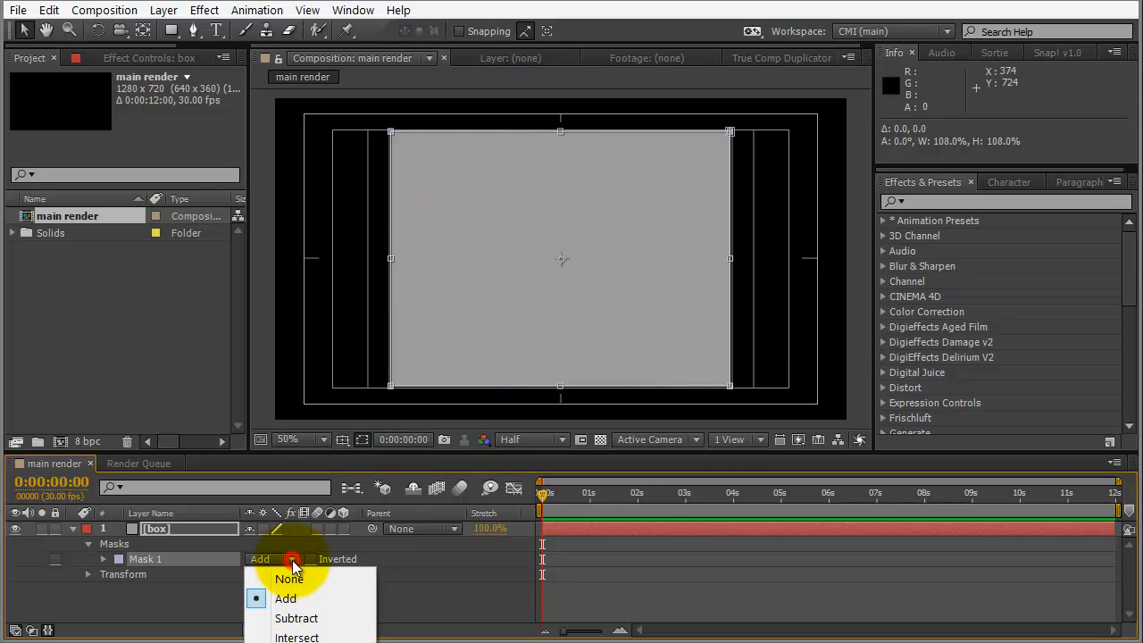
left_click(296, 618)
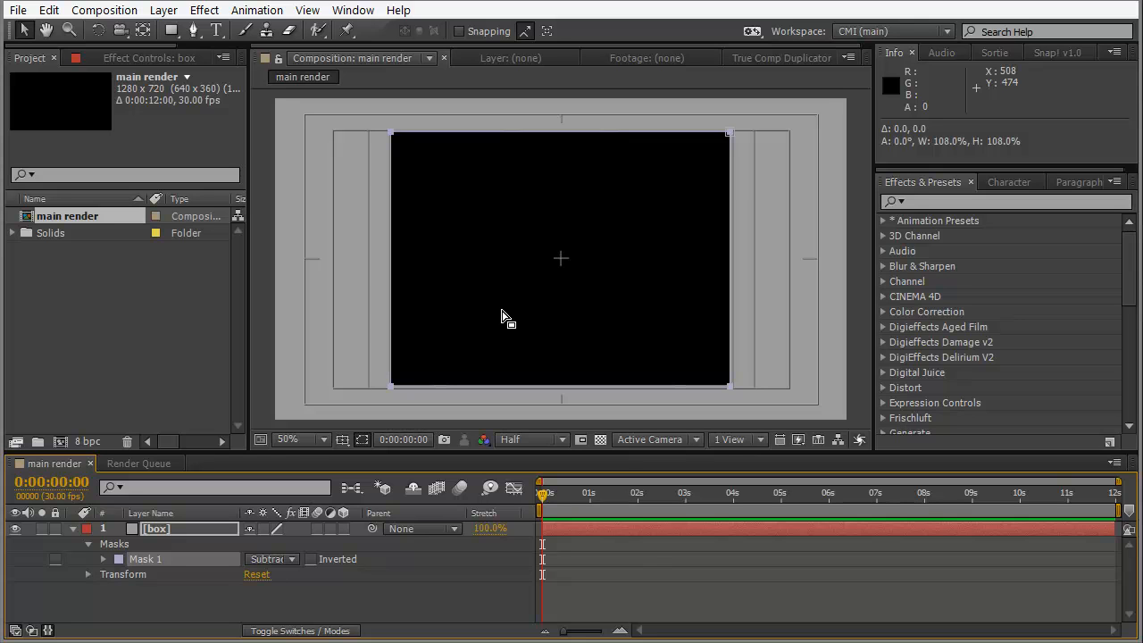
left_click_drag(579, 494, 589, 500)
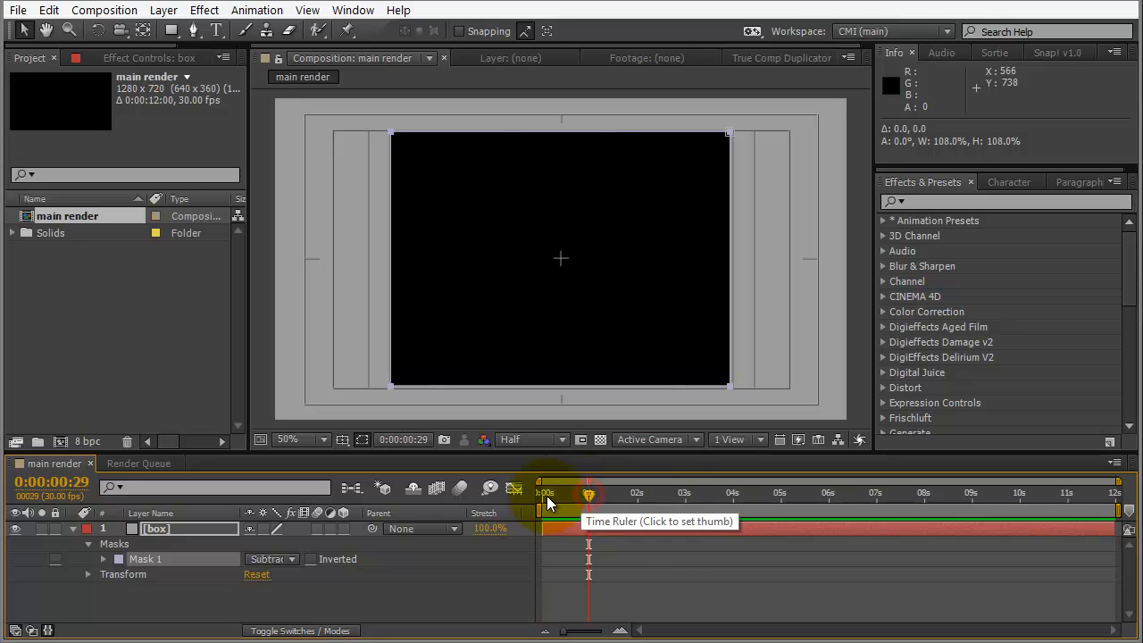
key("Page_Down")
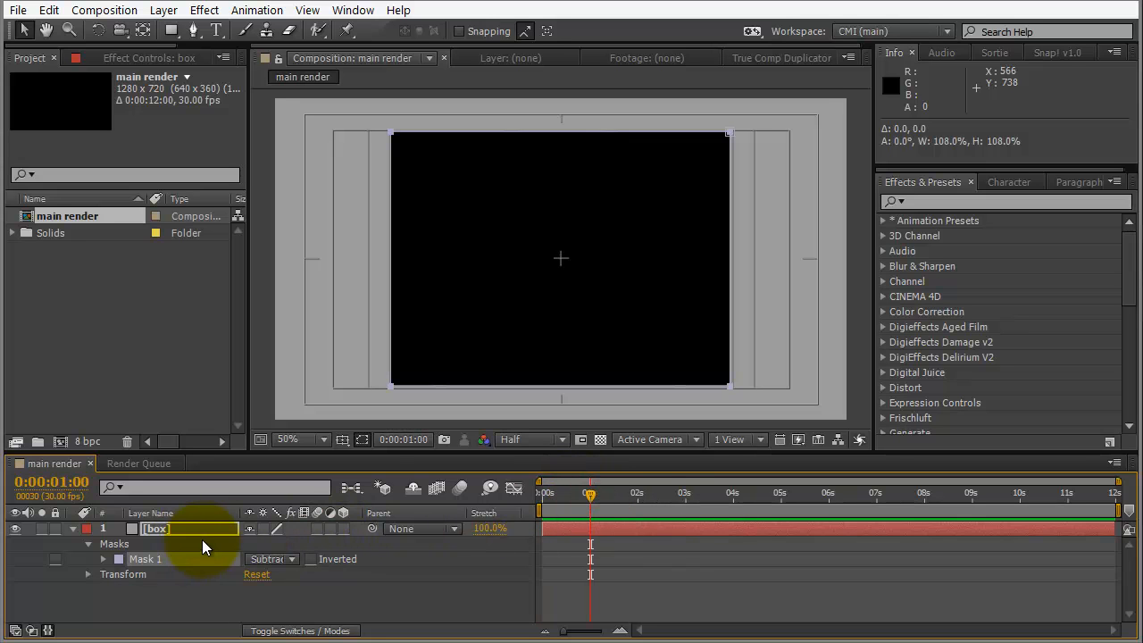
left_click(176, 529)
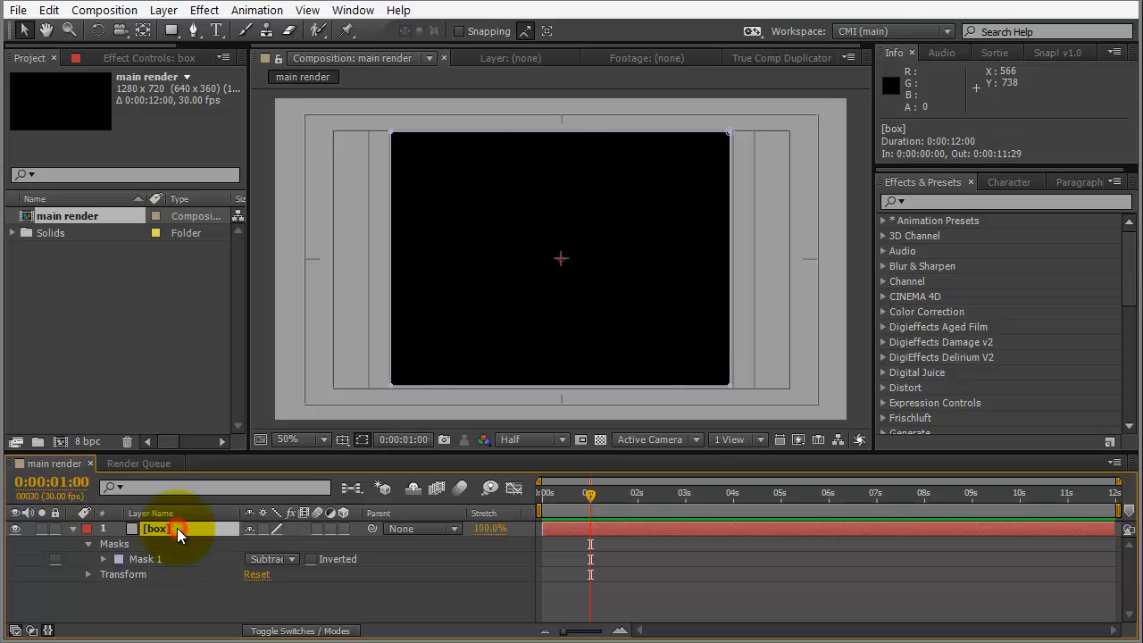
key("m")
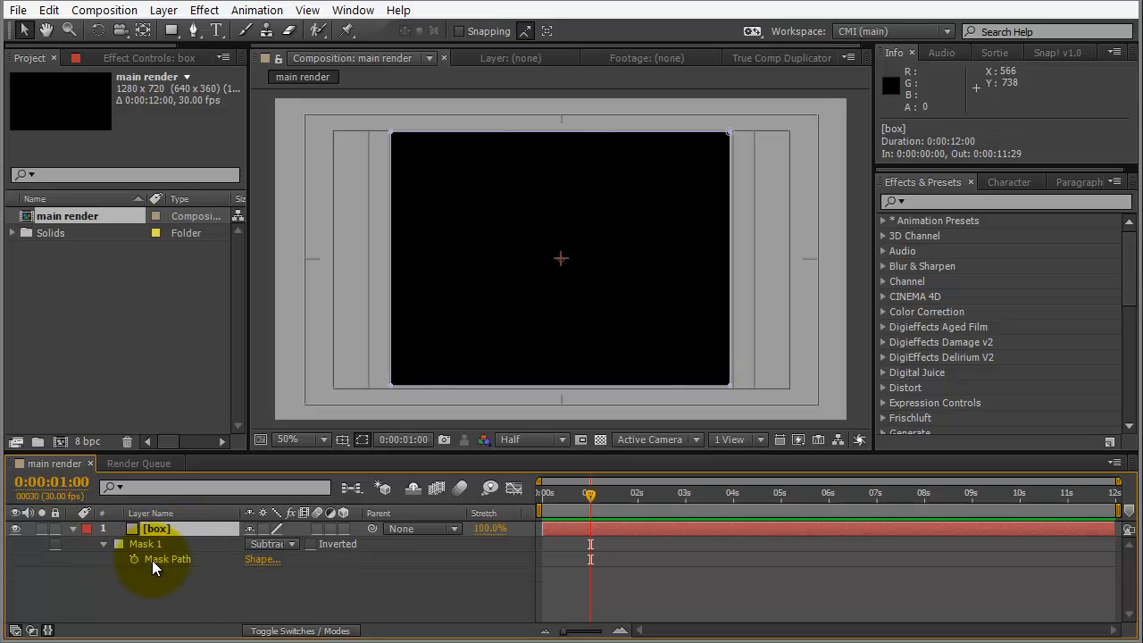
left_click(134, 560)
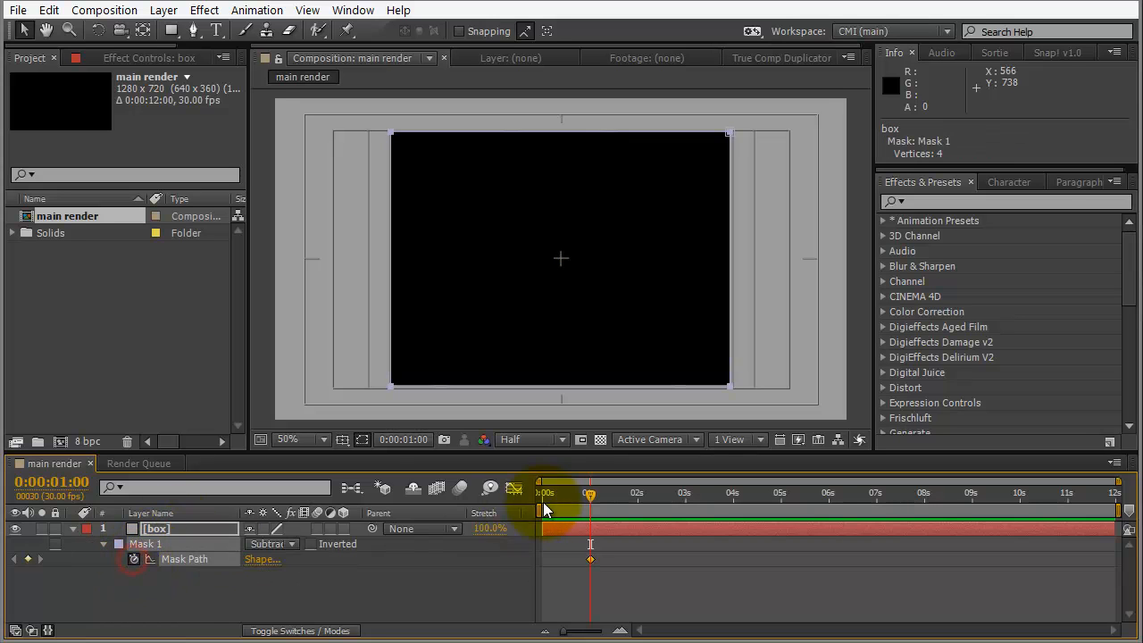
- At 0:00:00:00, shrink the mask to a single point at the composition's centre so the opening is closed
left_click_drag(555, 500, 536, 499)
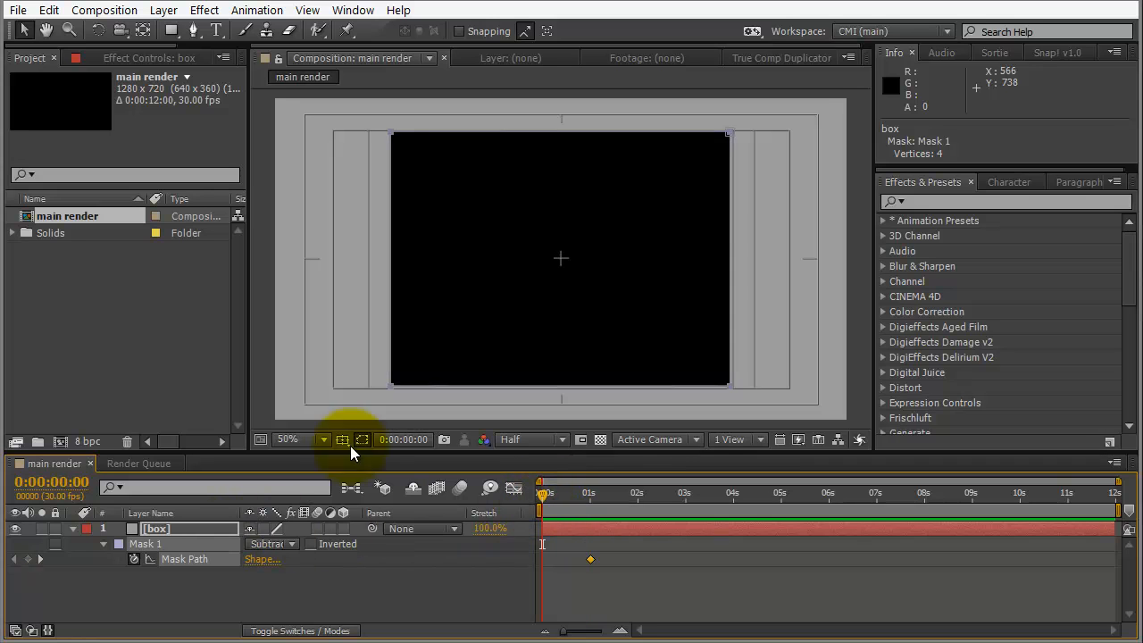
double_click(732, 133)
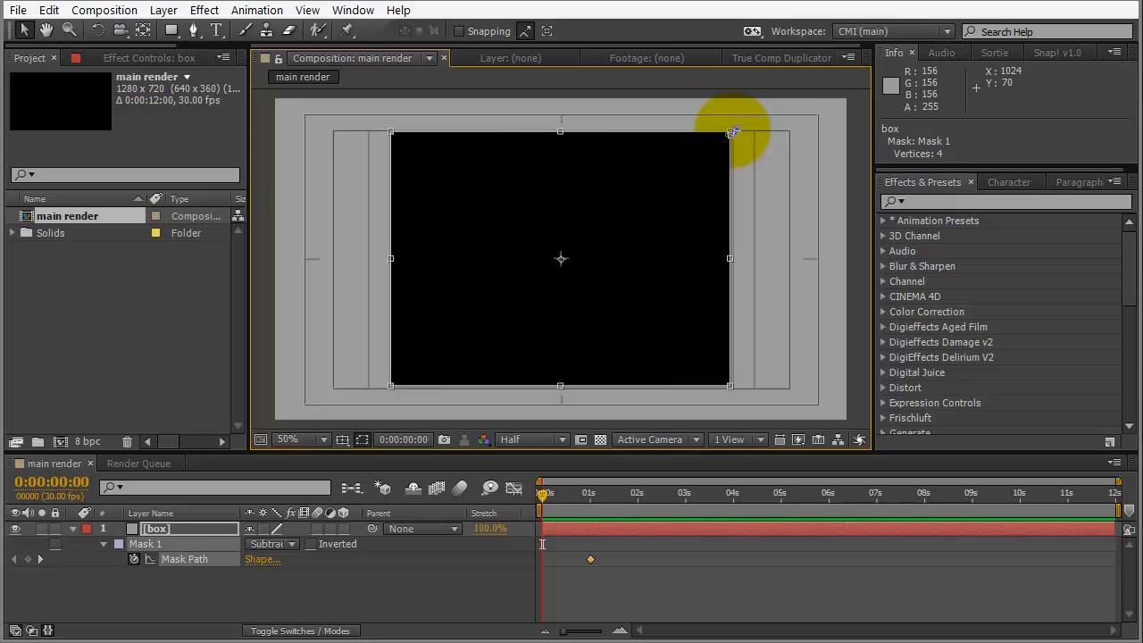
left_click_drag(730, 132, 562, 257)
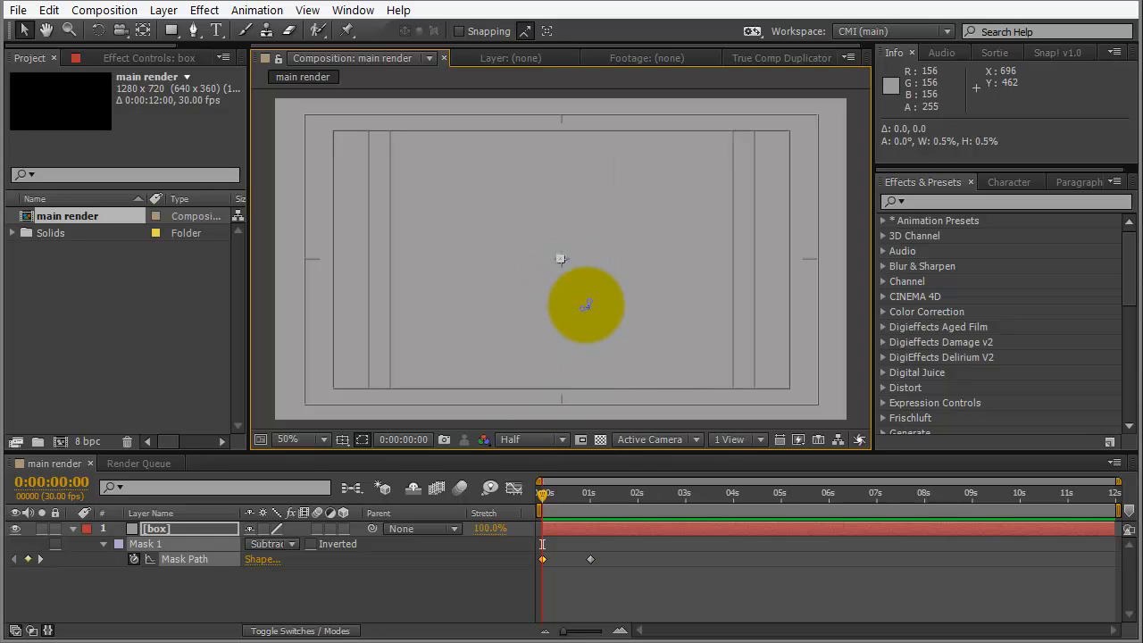
scroll(586, 304, "up", 5)
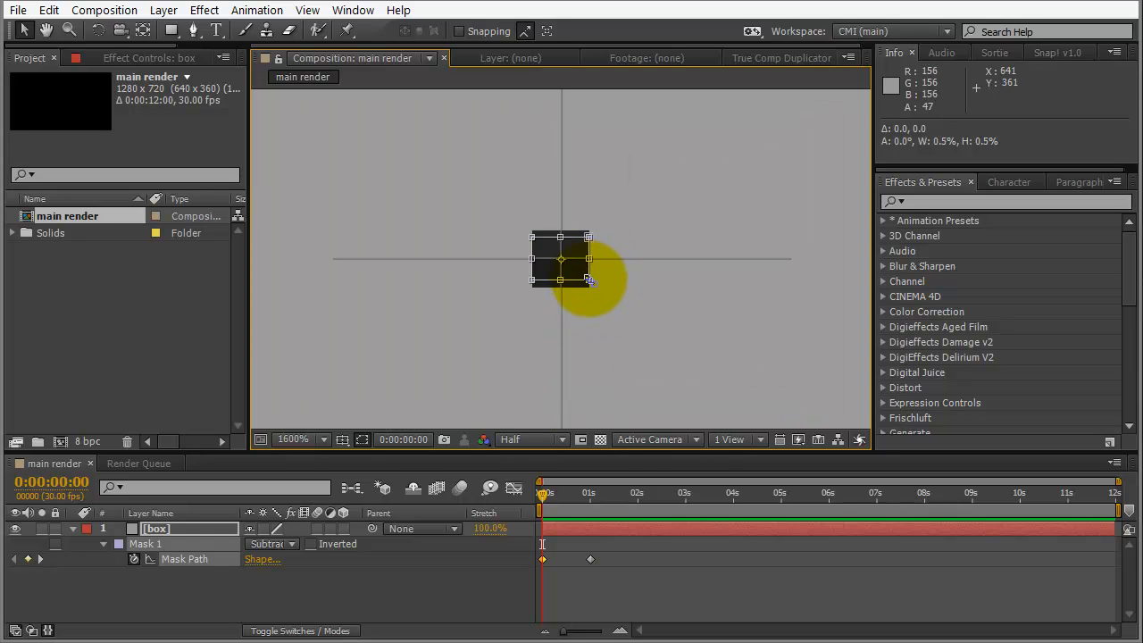
left_click(590, 282)
left_click_drag(590, 281, 560, 260)
left_click(476, 594)
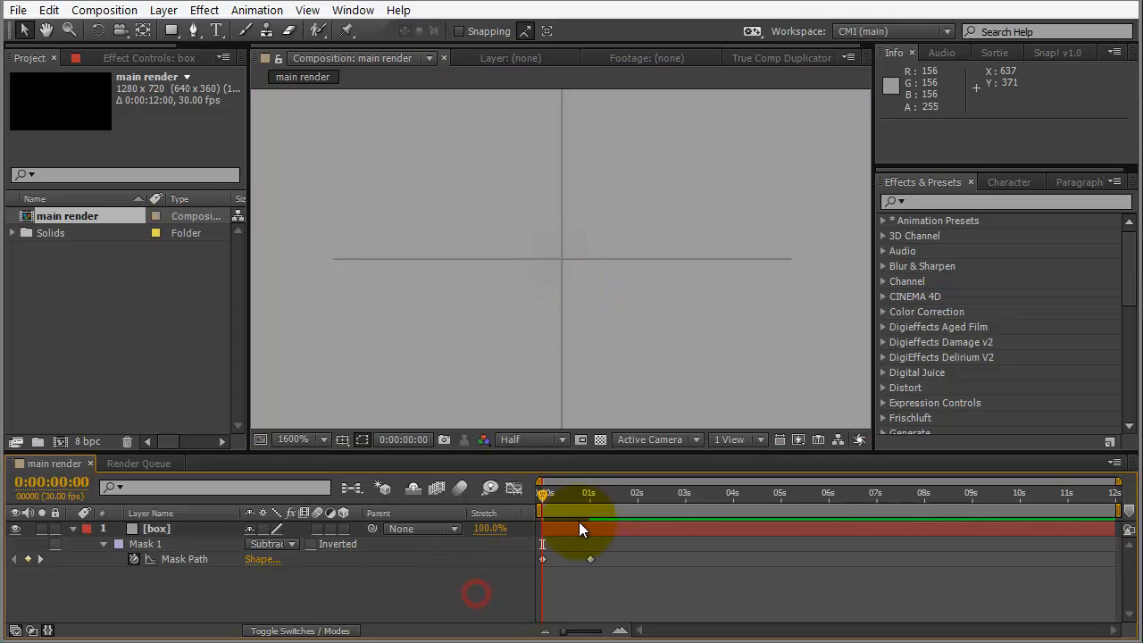
- Apply Easy Ease to the Mask Path keyframe at one second
left_click_drag(545, 491, 607, 495)
scroll(502, 269, "down", 6)
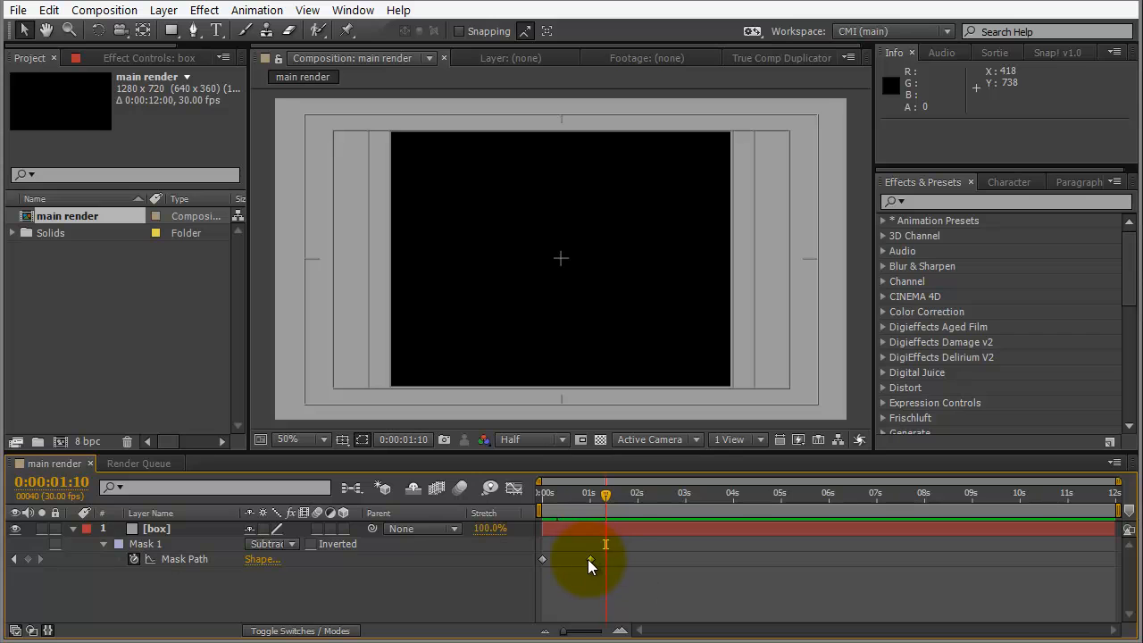
left_click(589, 560)
right_click(590, 560)
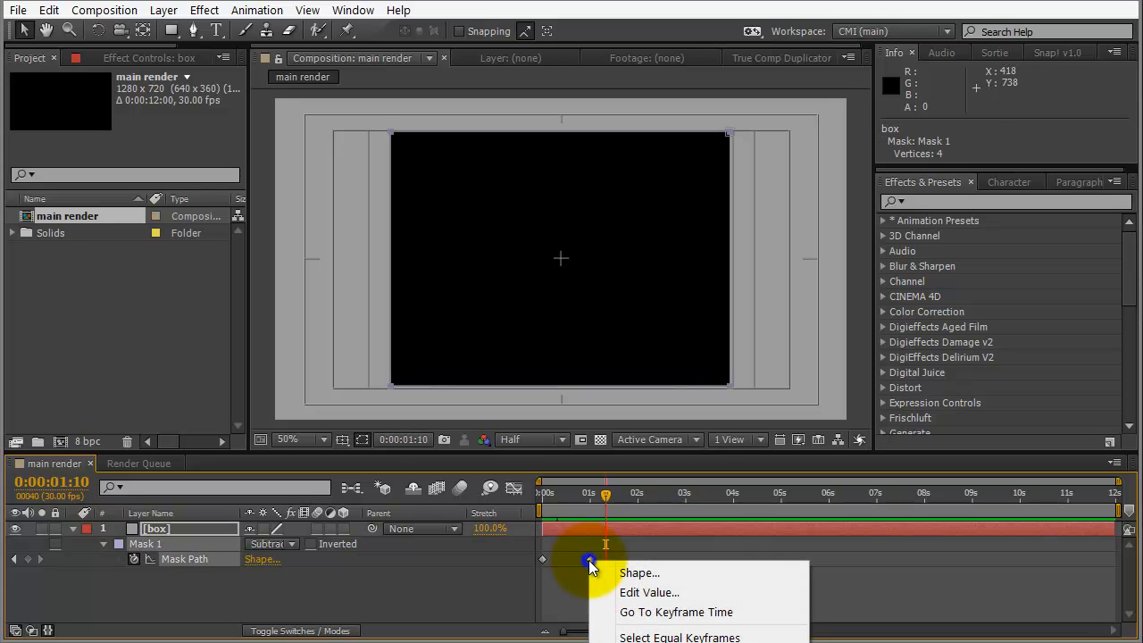
mouse_move(679, 642)
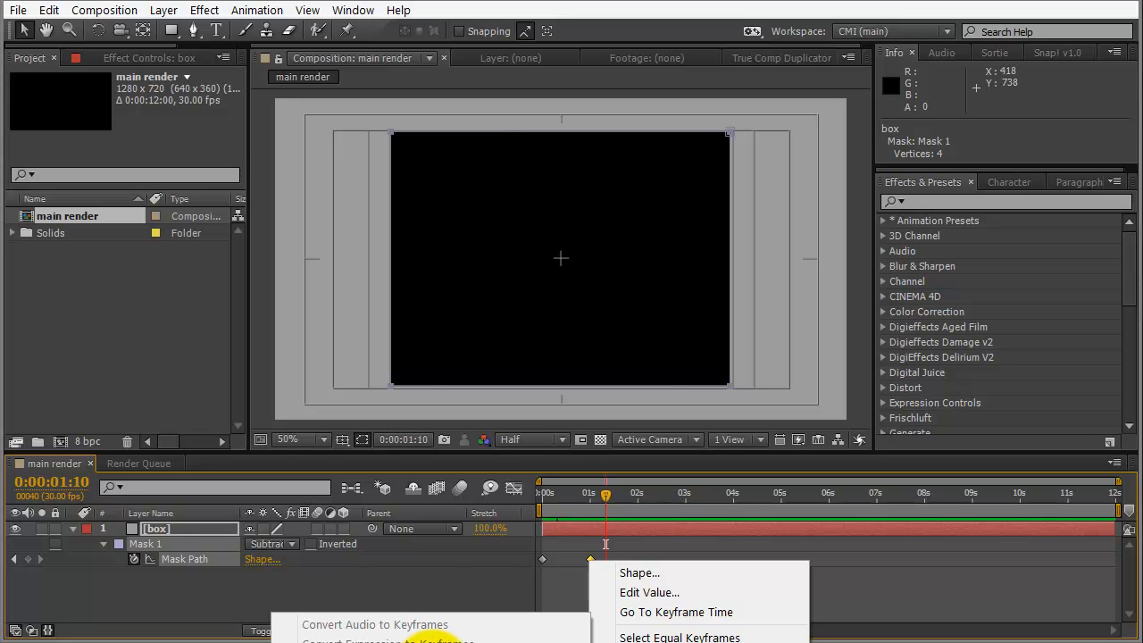
left_click(444, 638)
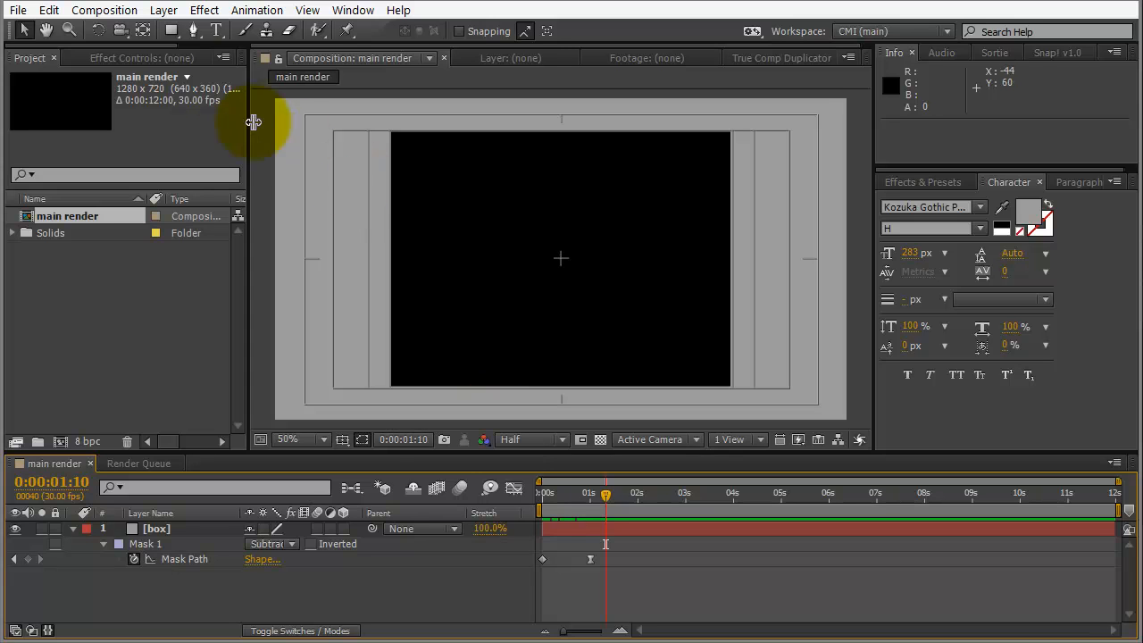
- Add a null object layer above the box layer in the main render composition
left_click(163, 10)
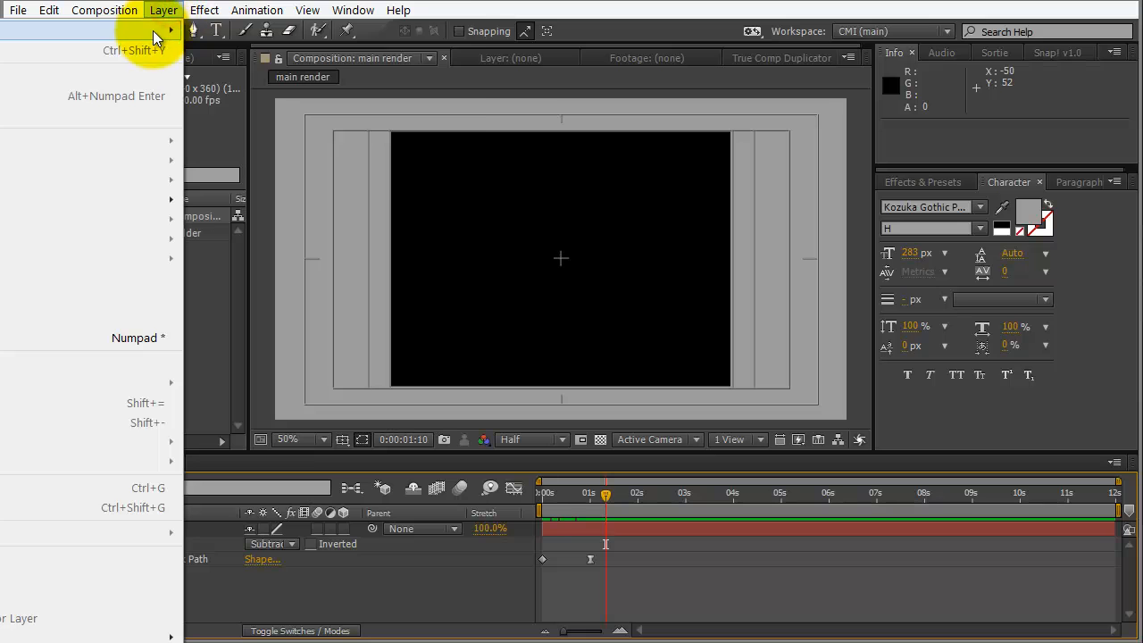
mouse_move(153, 30)
left_click(274, 108)
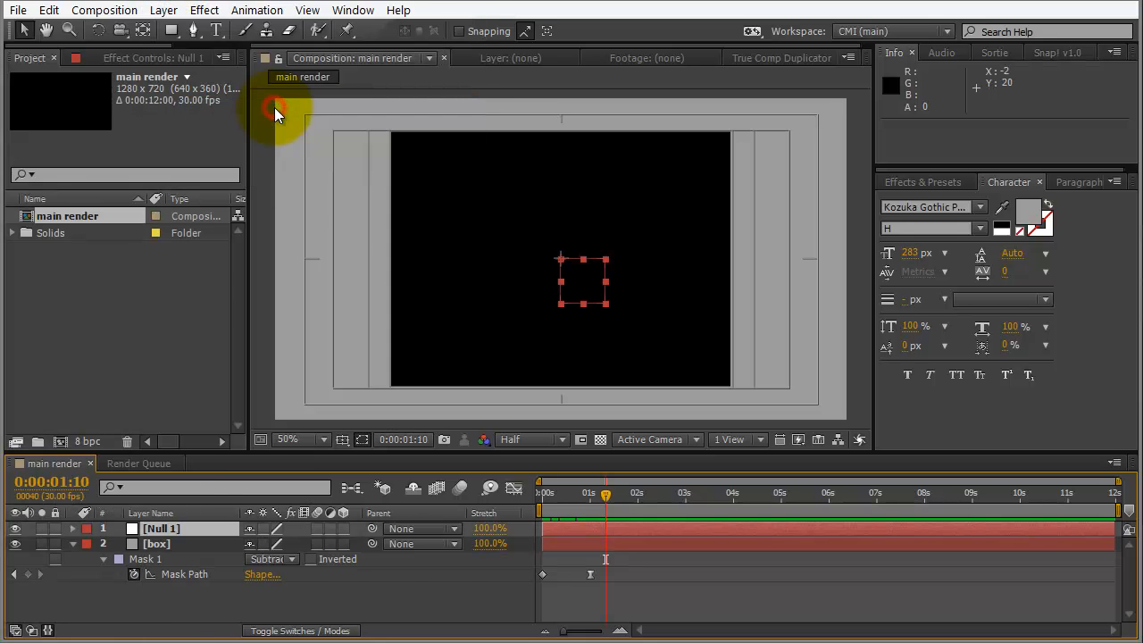
- Rename the null layer controller and parent the box layer to it, with the box's properties collapsed
key("Return")
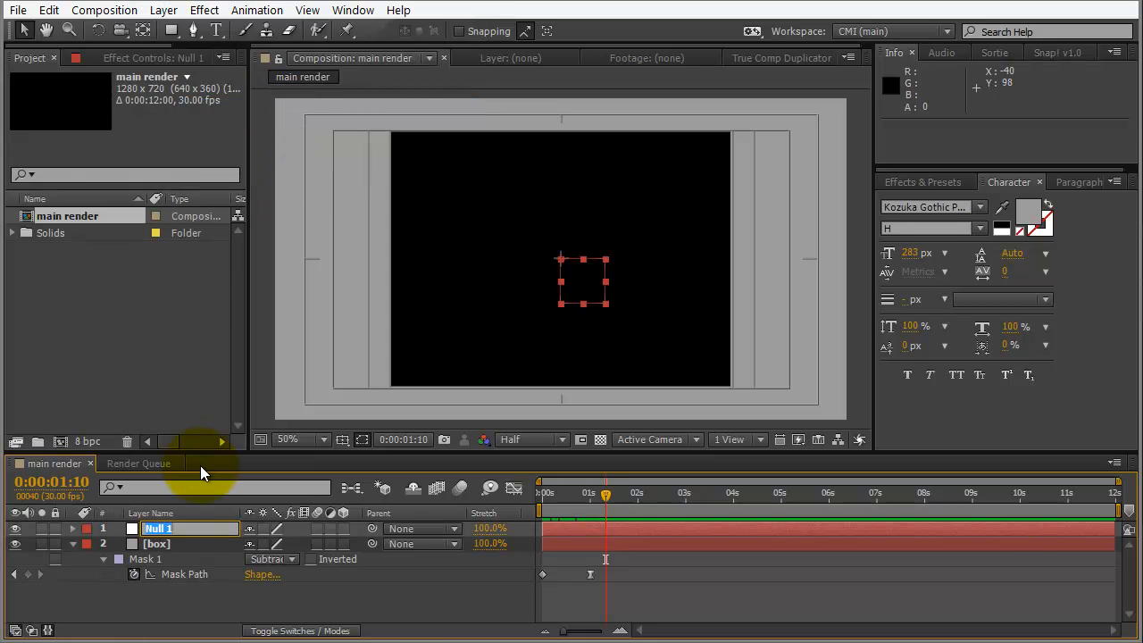
type("controller")
key("Return")
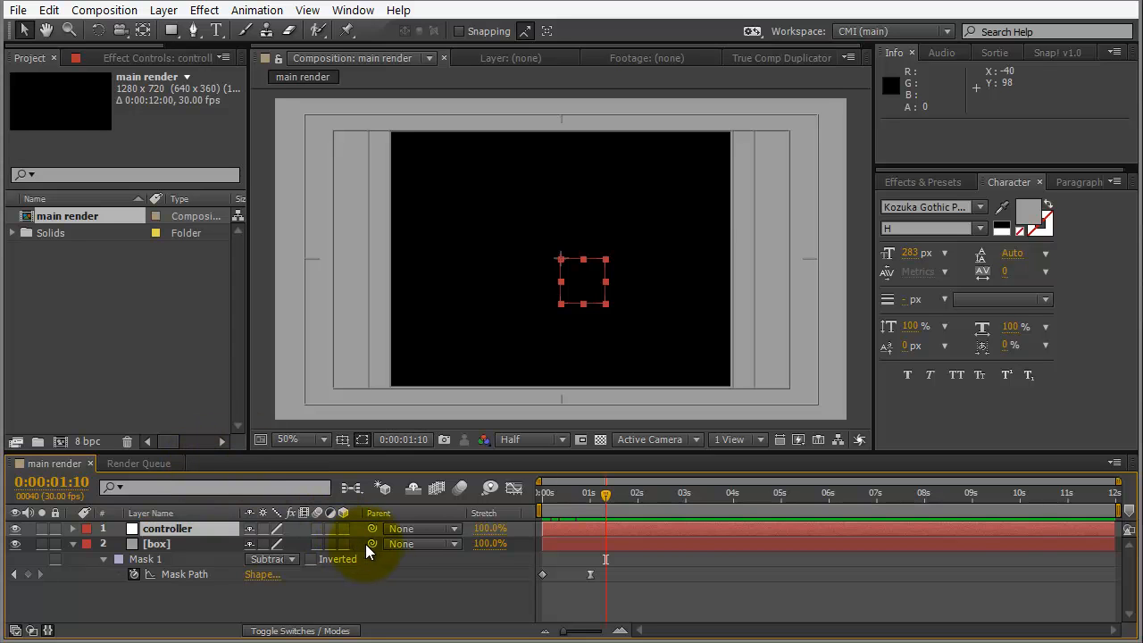
left_click_drag(372, 543, 187, 531)
left_click(73, 544)
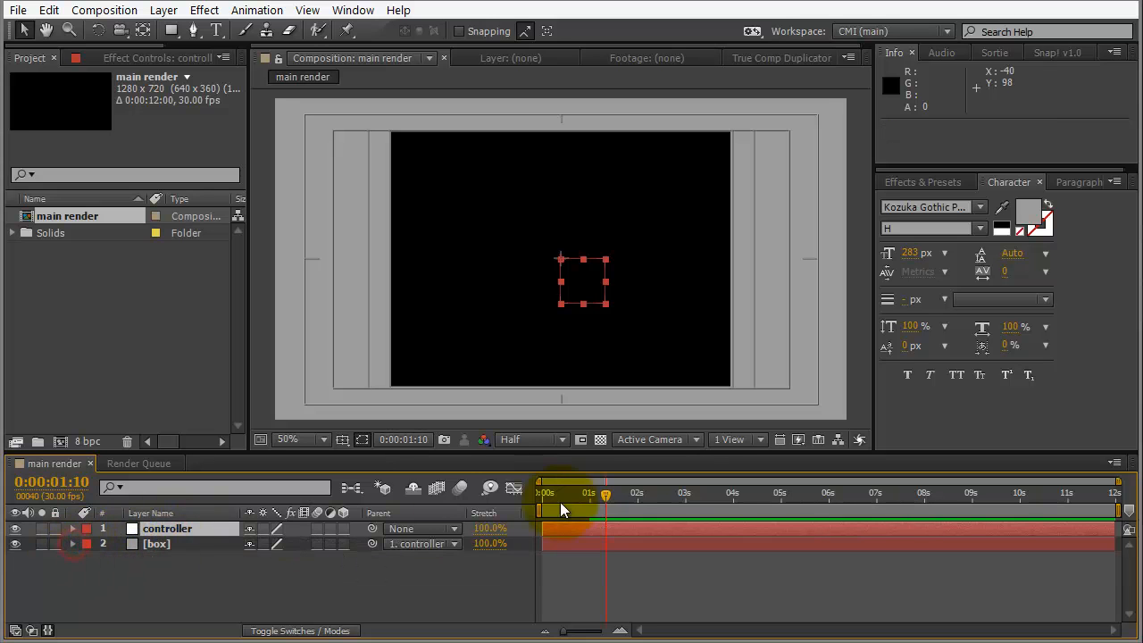
- Add a Rotation keyframe of 0° to the controller layer at 0:00:01:06, just after the box's opening finishes
left_click(170, 546)
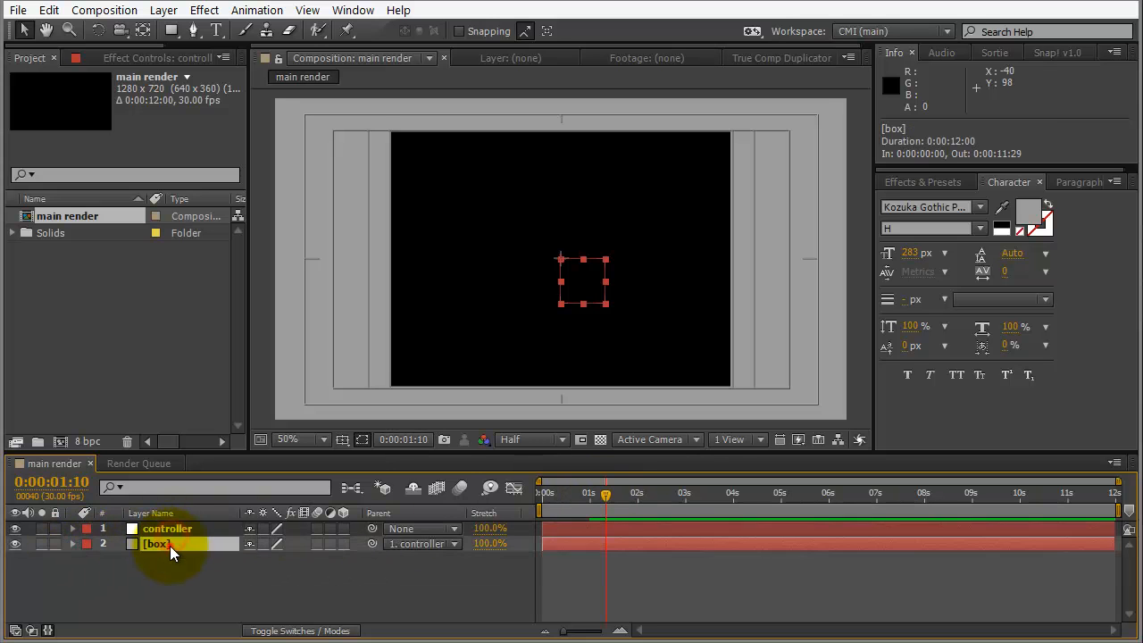
key("m")
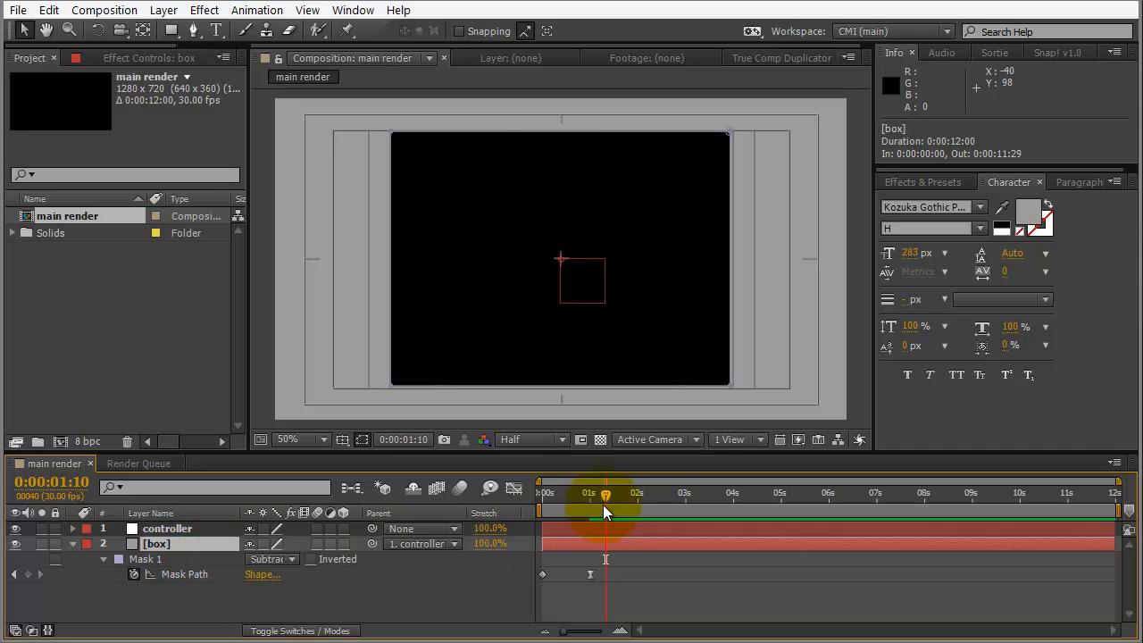
left_click_drag(606, 492, 599, 491)
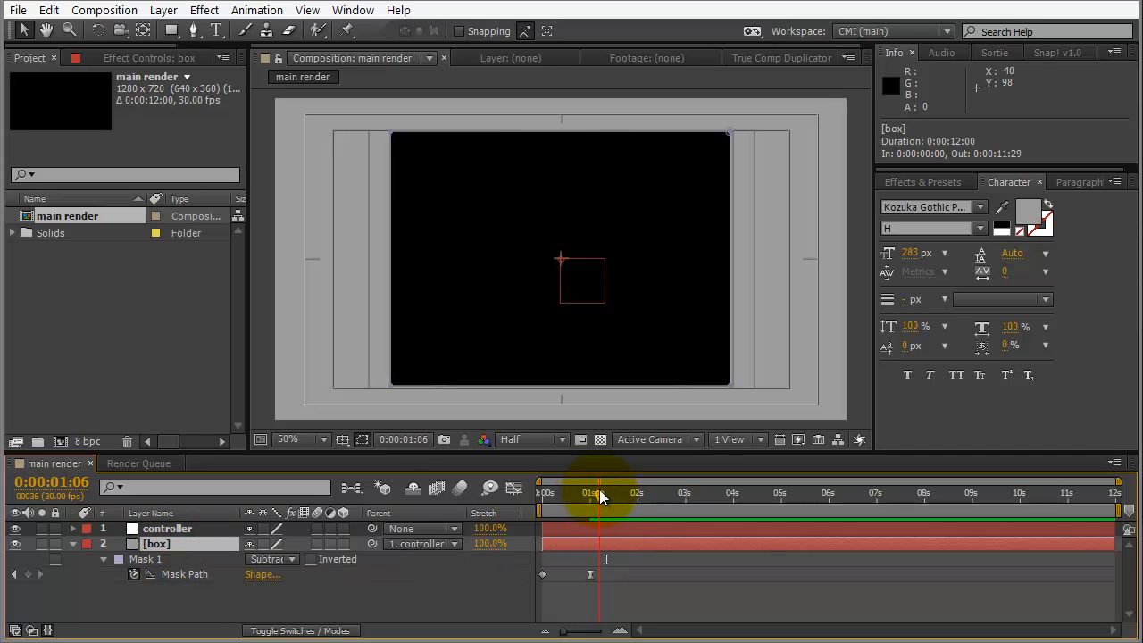
left_click(165, 531)
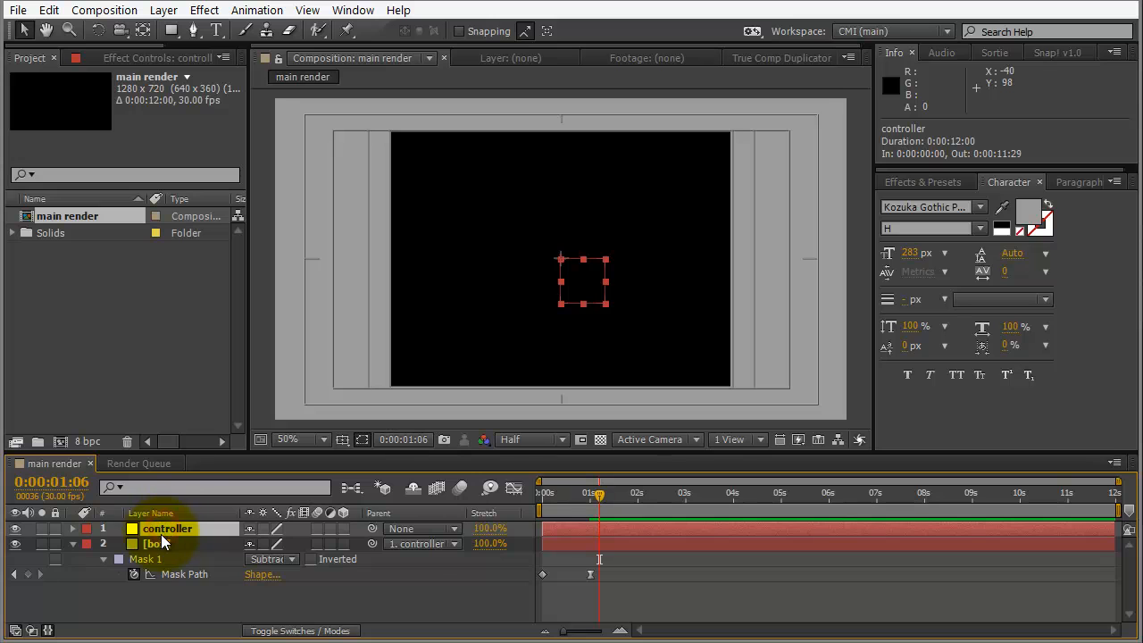
key("r")
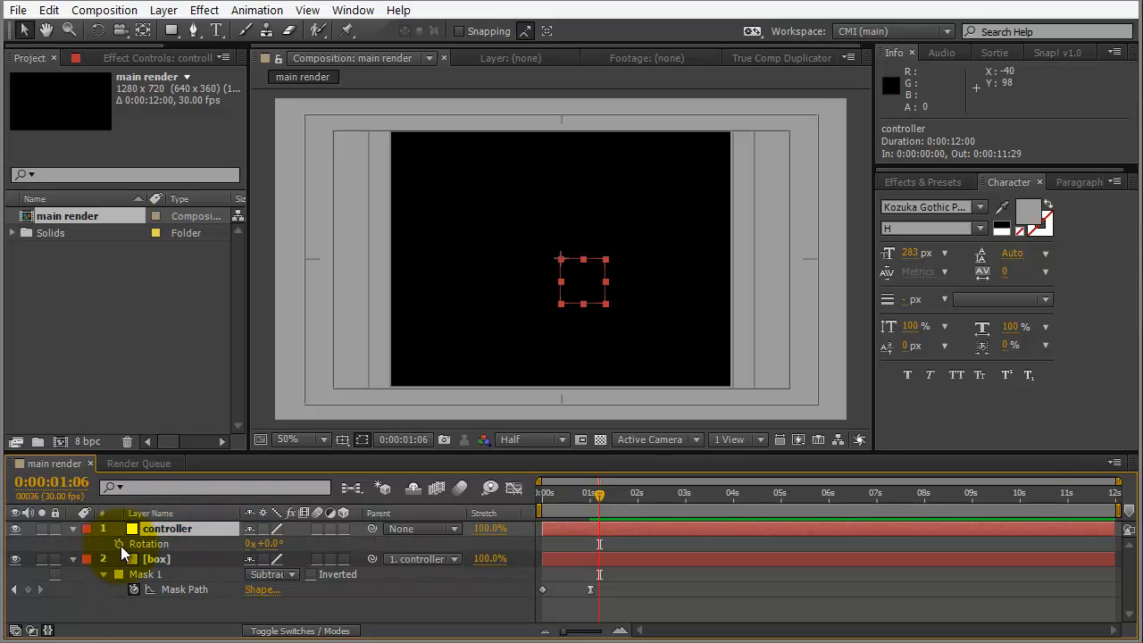
left_click(122, 544)
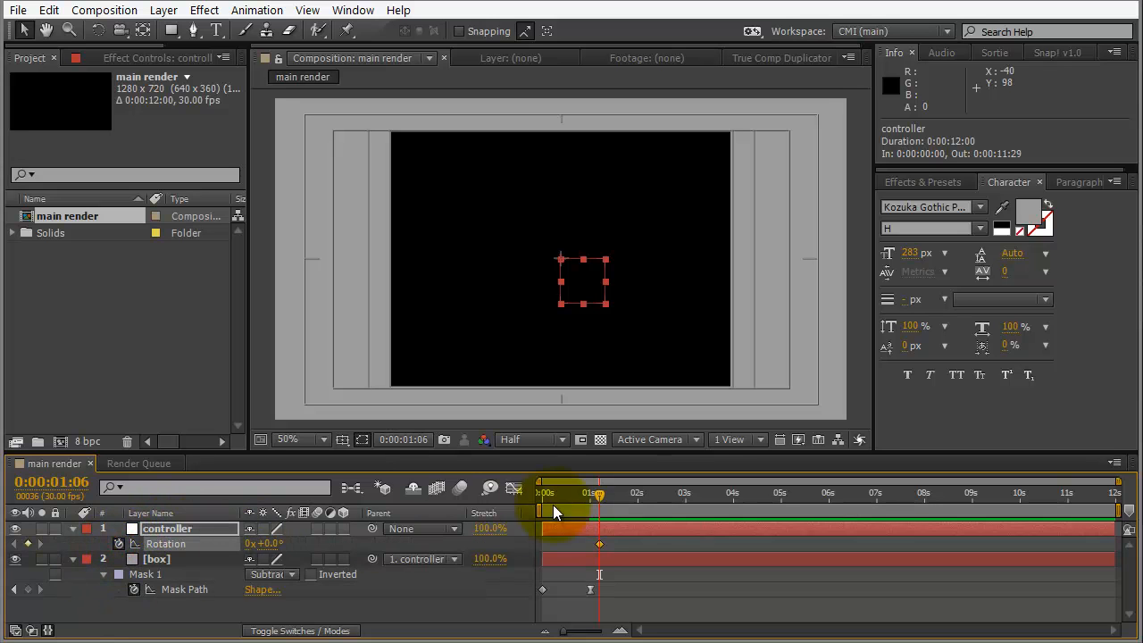
- At 0:00:00:00, set the controller's Rotation to 180° and preview the spin
left_click_drag(599, 496, 542, 496)
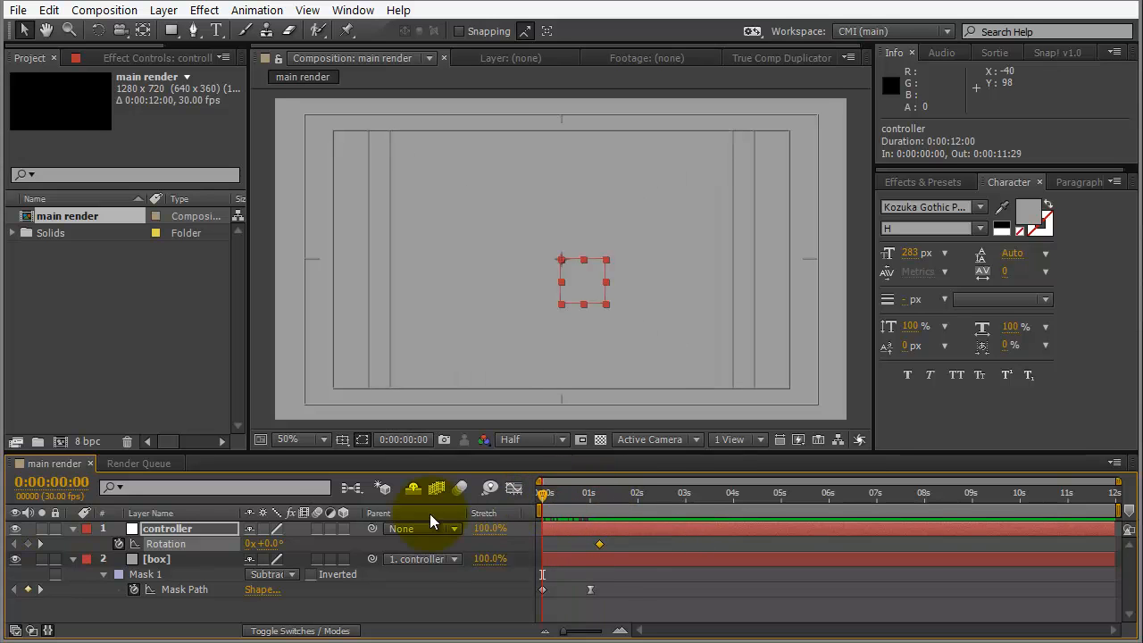
left_click(271, 543)
type("180")
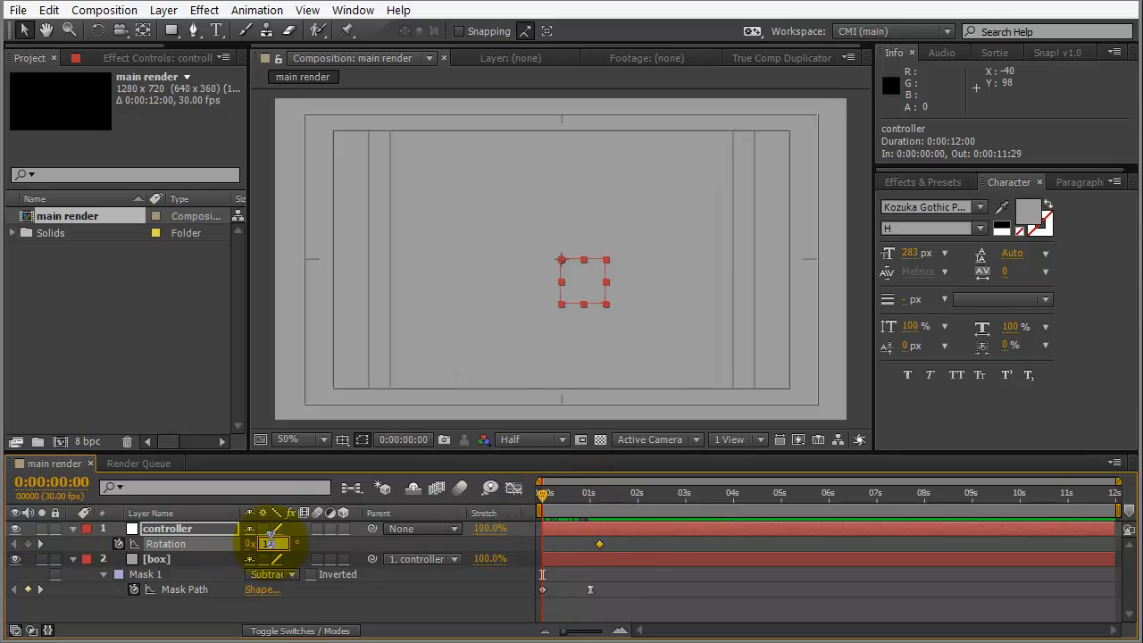
key("Return")
left_click_drag(550, 493, 613, 496)
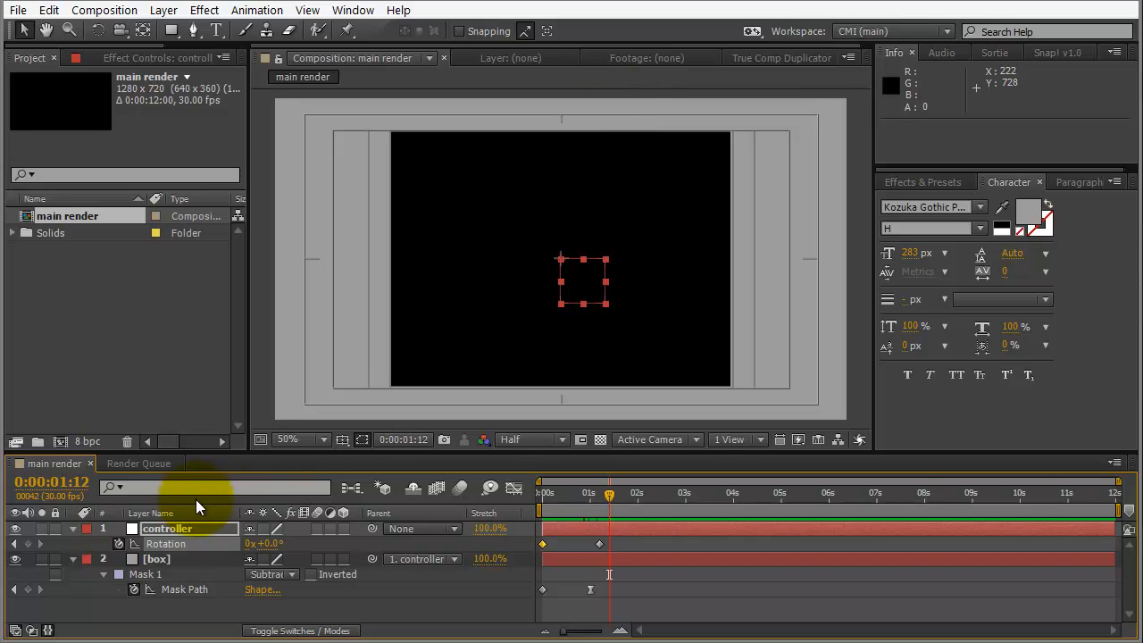
- Apply the graymachine_Inertial_Bounce animation preset to the controller's Rotation property
left_click(165, 540)
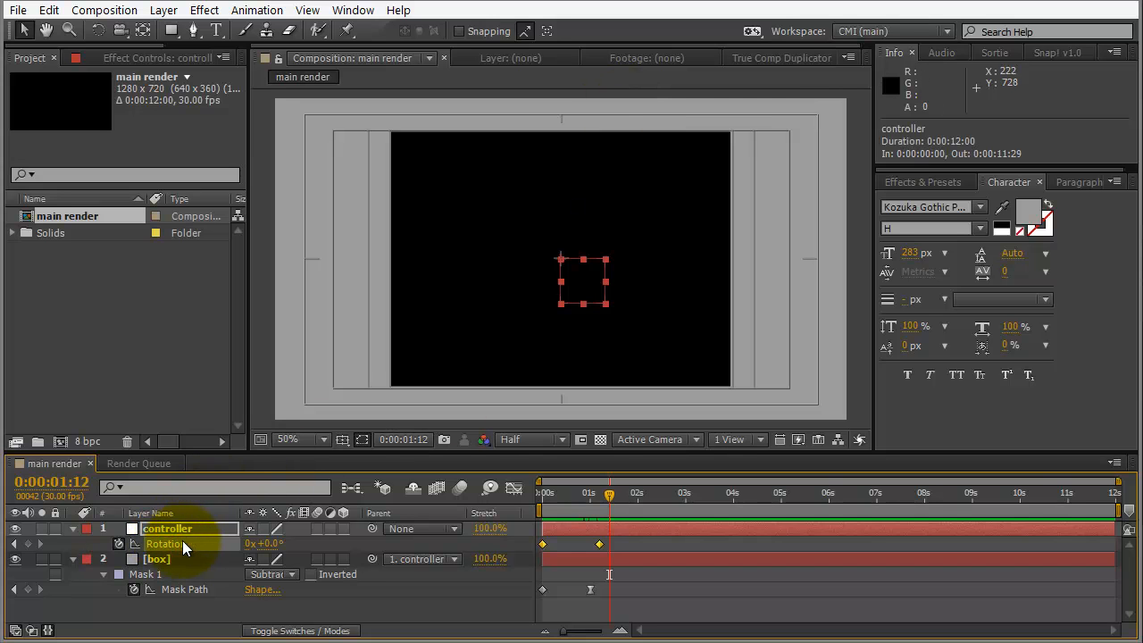
left_click(930, 179)
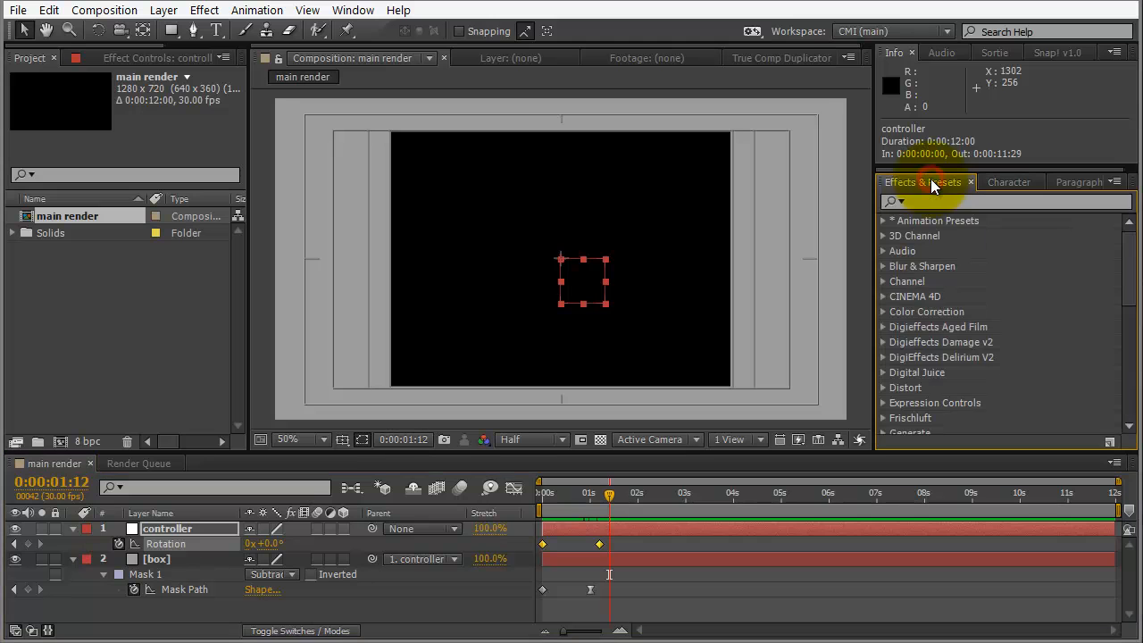
left_click(883, 218)
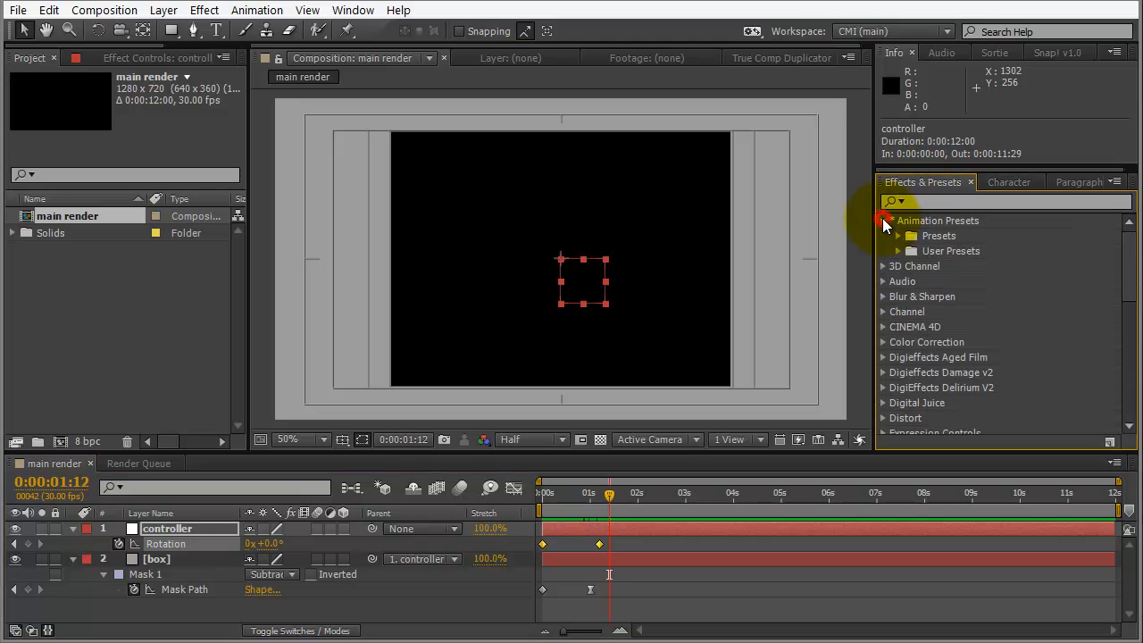
left_click(898, 235)
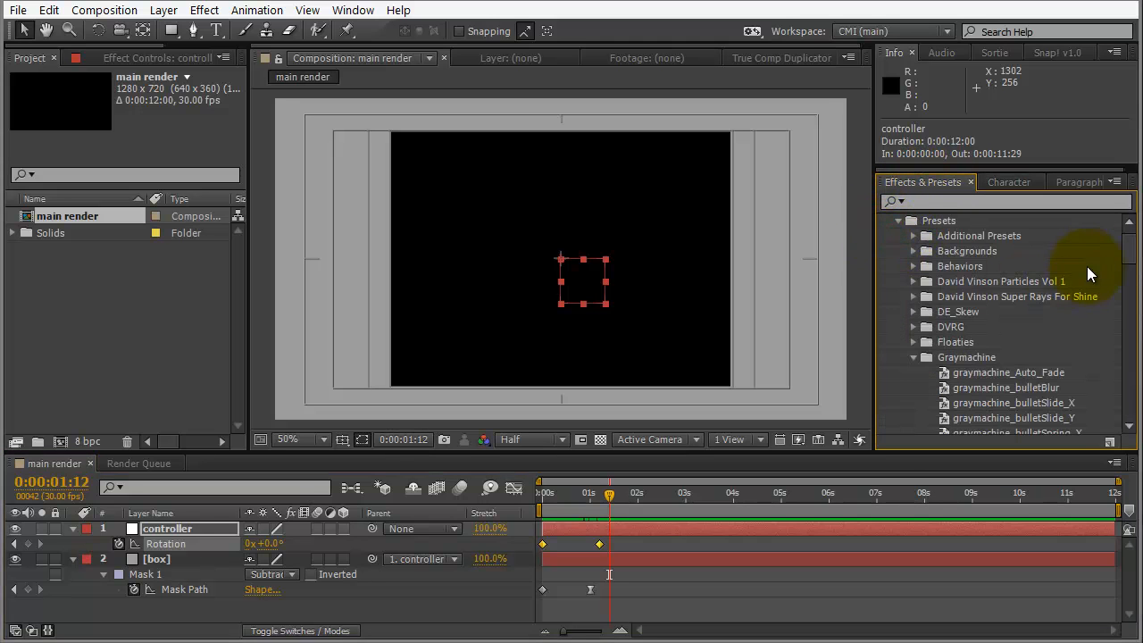
left_click_drag(1131, 235, 1125, 267)
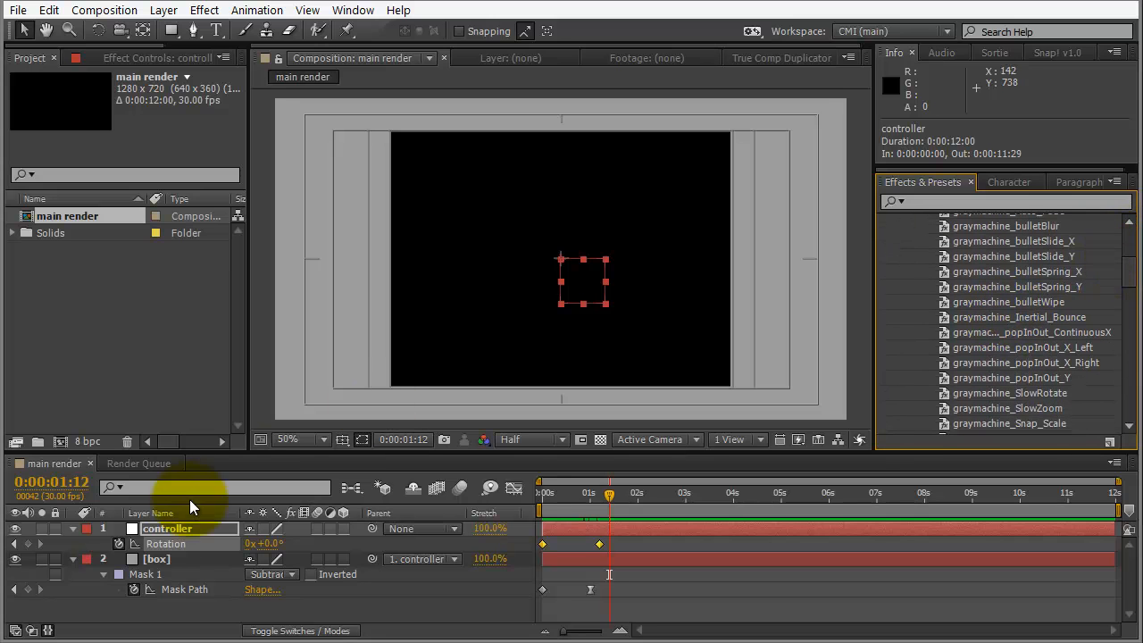
left_click(156, 544)
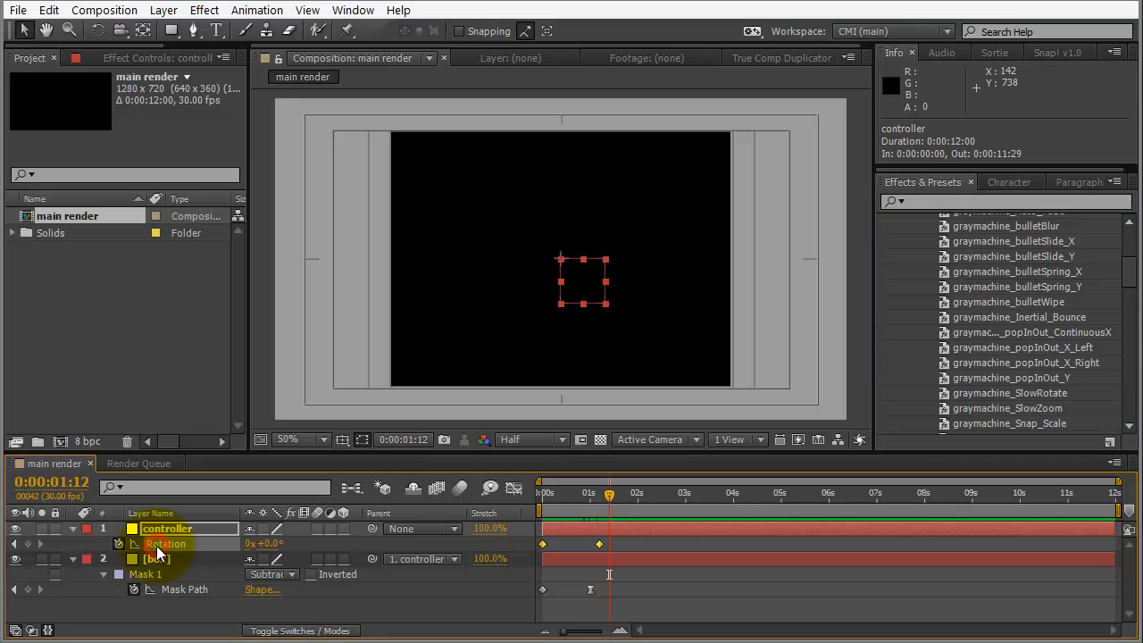
double_click(944, 318)
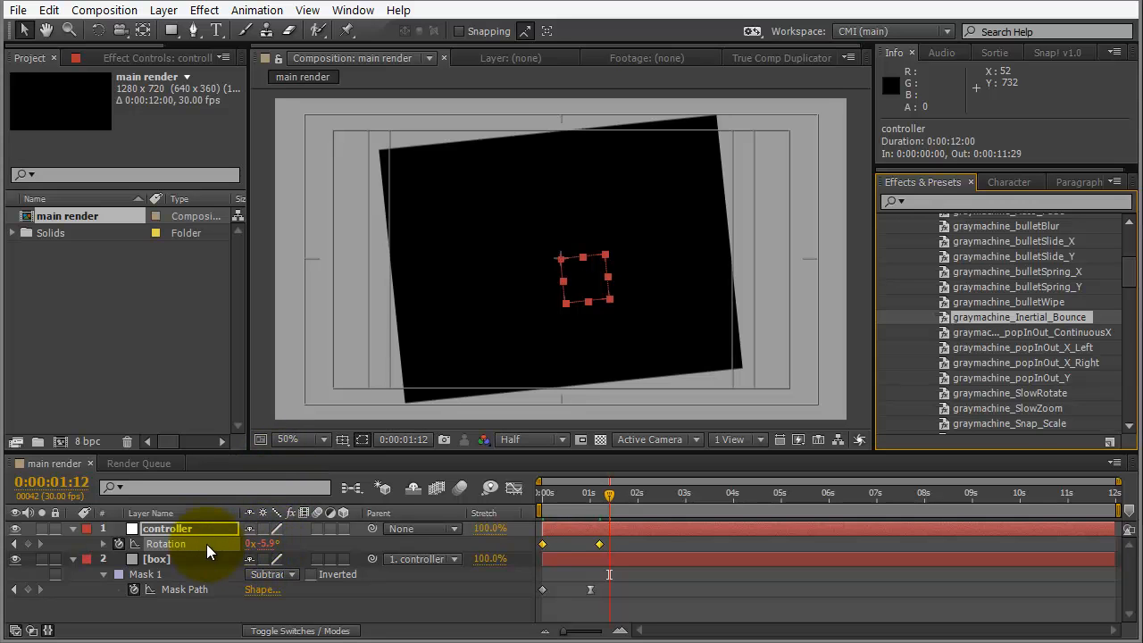
- Examine the expression code on the controller's Rotation and preview the bouncing rotation over the first three seconds
left_click(190, 528)
key("e")
key("e")
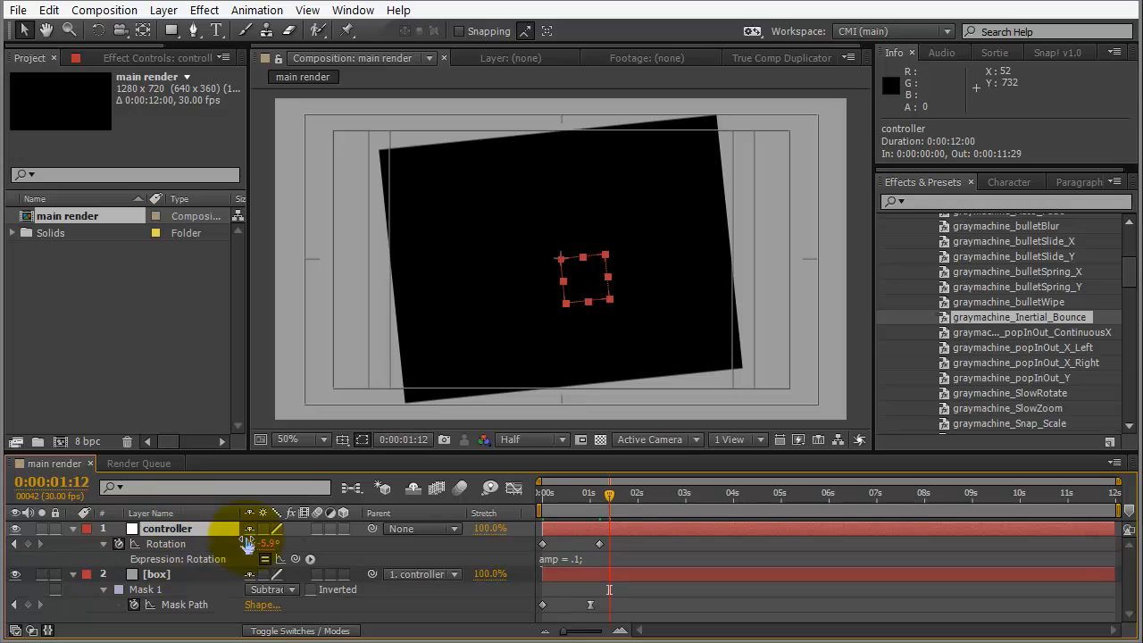
left_click(552, 558)
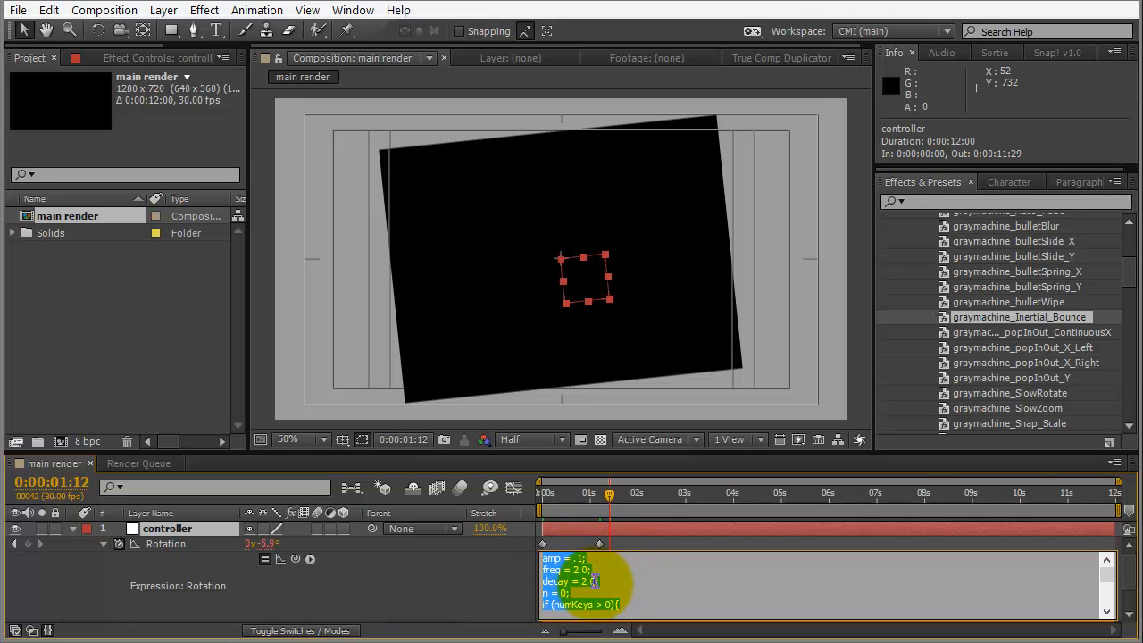
left_click(394, 568)
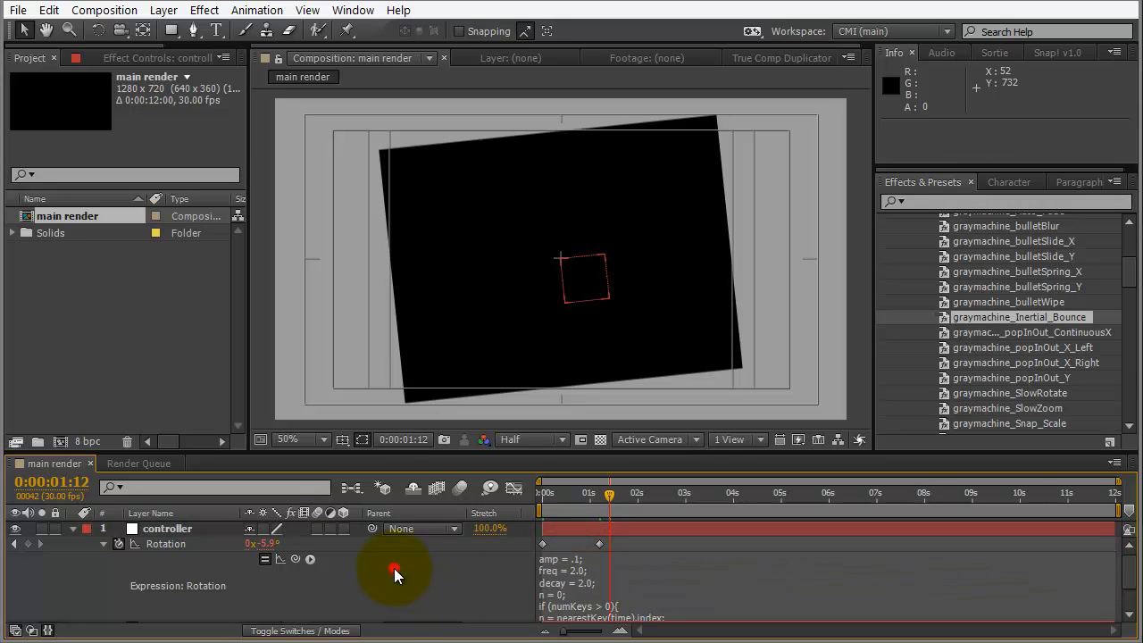
left_click_drag(589, 497, 681, 494)
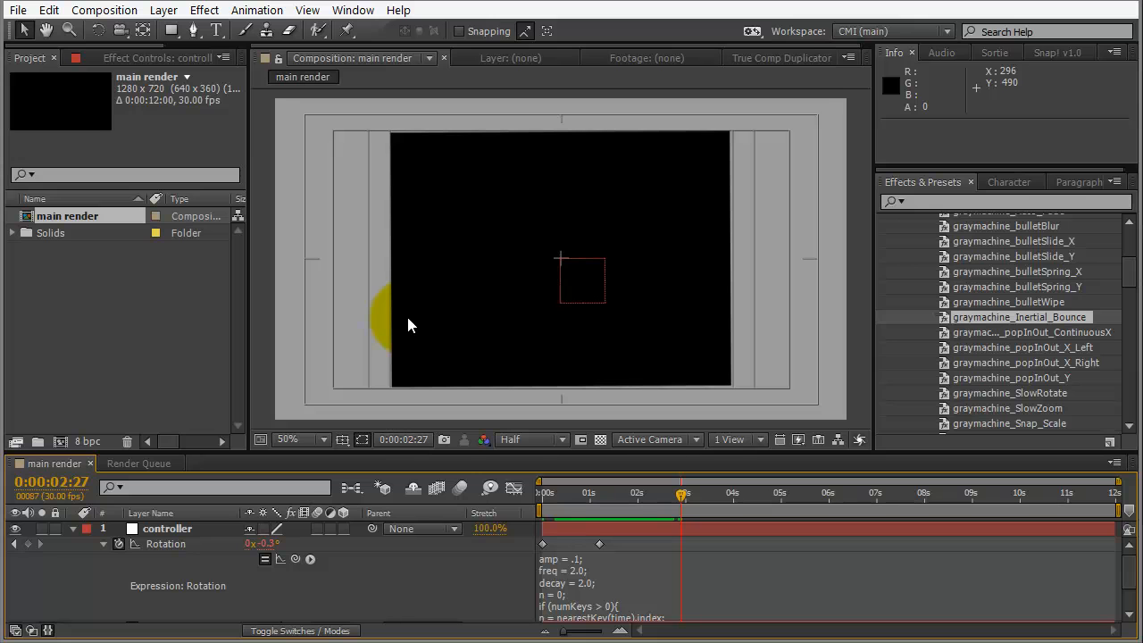
- Collapse the properties of the controller and box layers and preview the opening animation up to 0:00:03:24
left_click(73, 528)
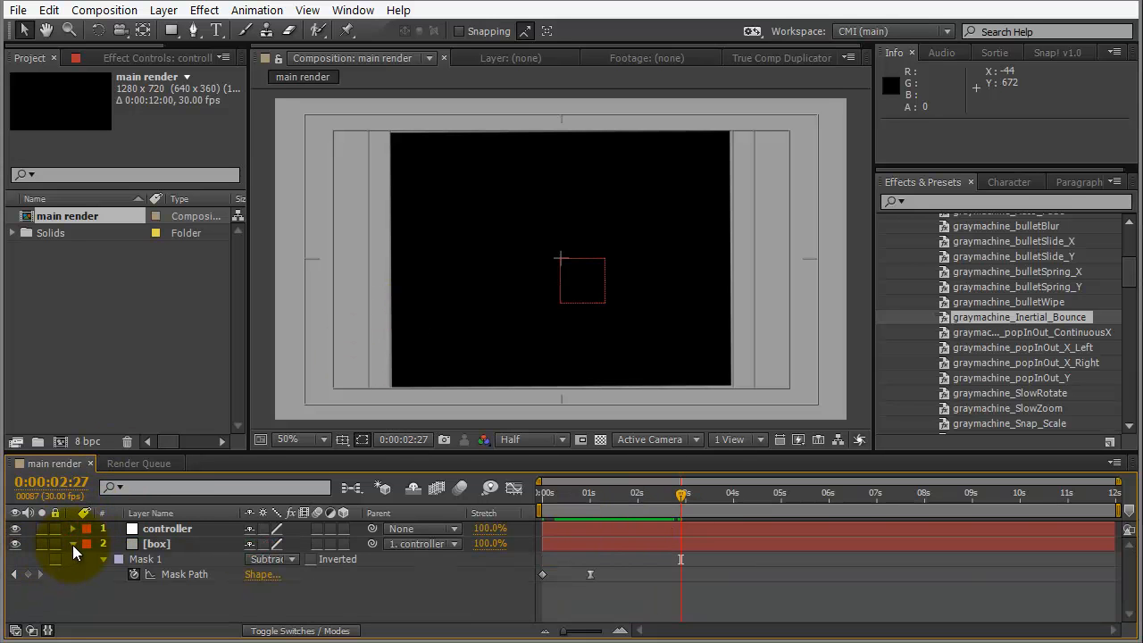
left_click(74, 544)
left_click_drag(548, 495, 721, 490)
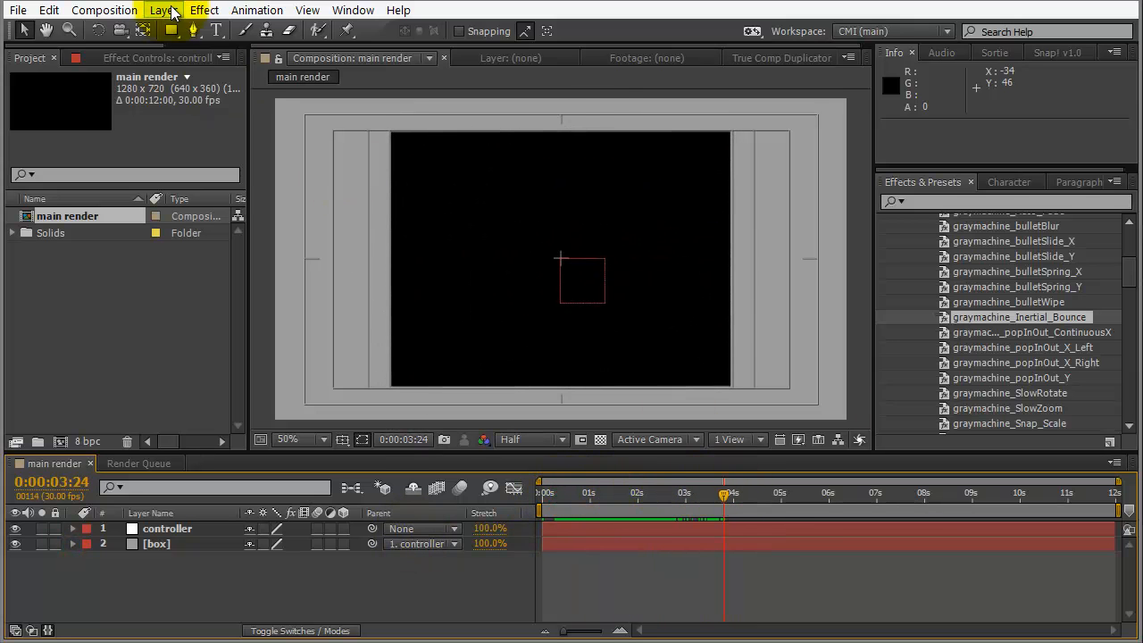
- Add the text ACME and place it along the bottom edge of the black opening, centred horizontally
left_click(217, 31)
left_click(424, 348)
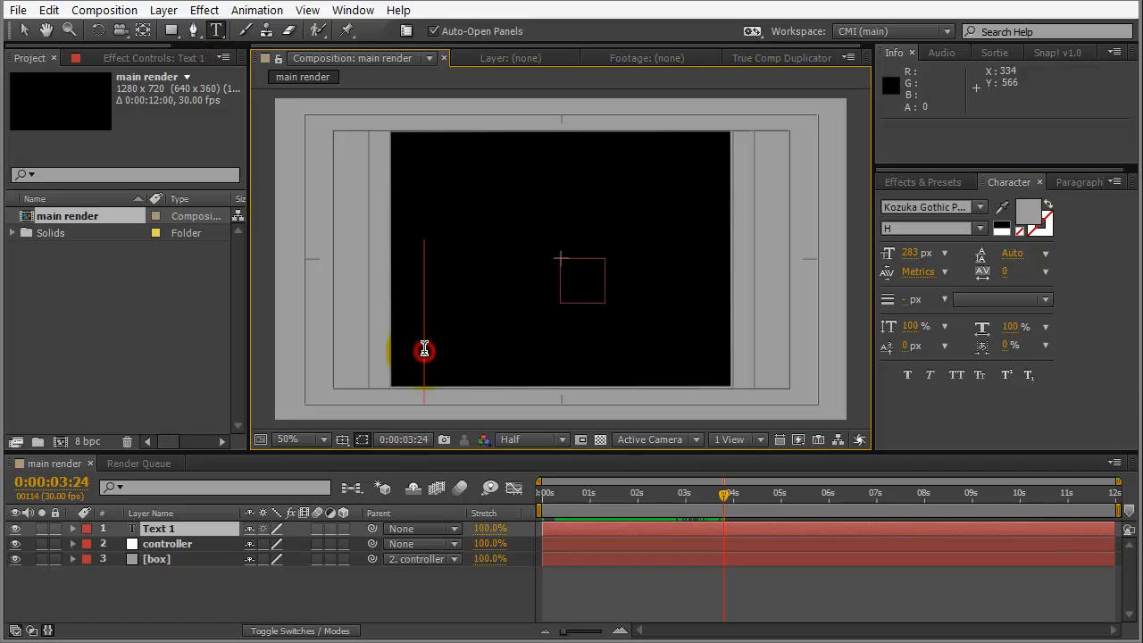
type("ACME")
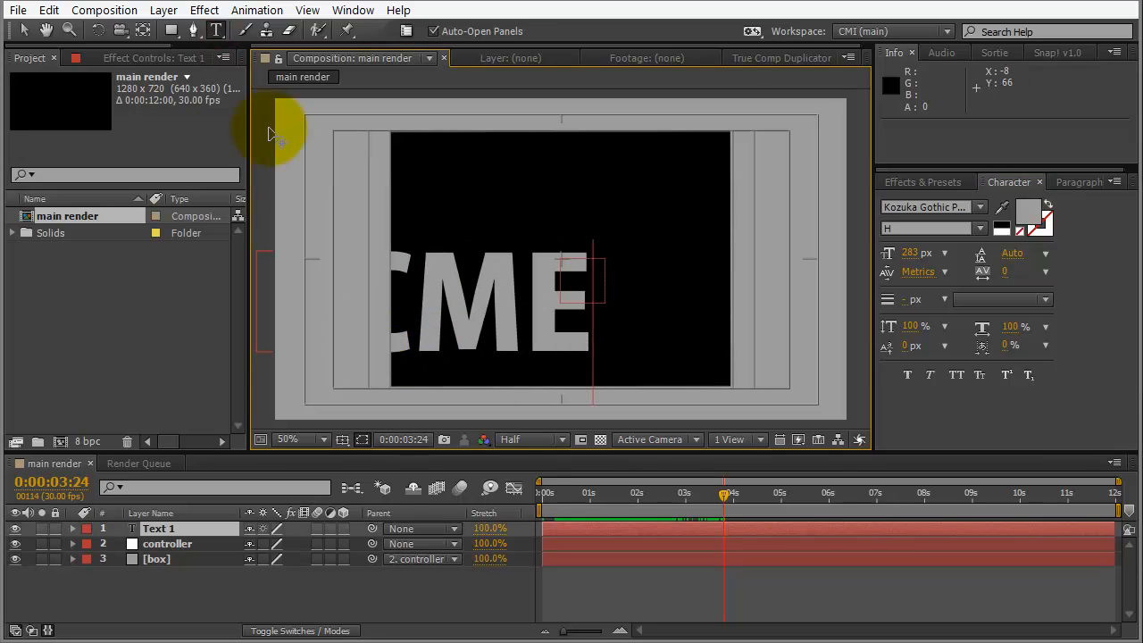
left_click(23, 30)
left_click_drag(415, 356, 561, 390)
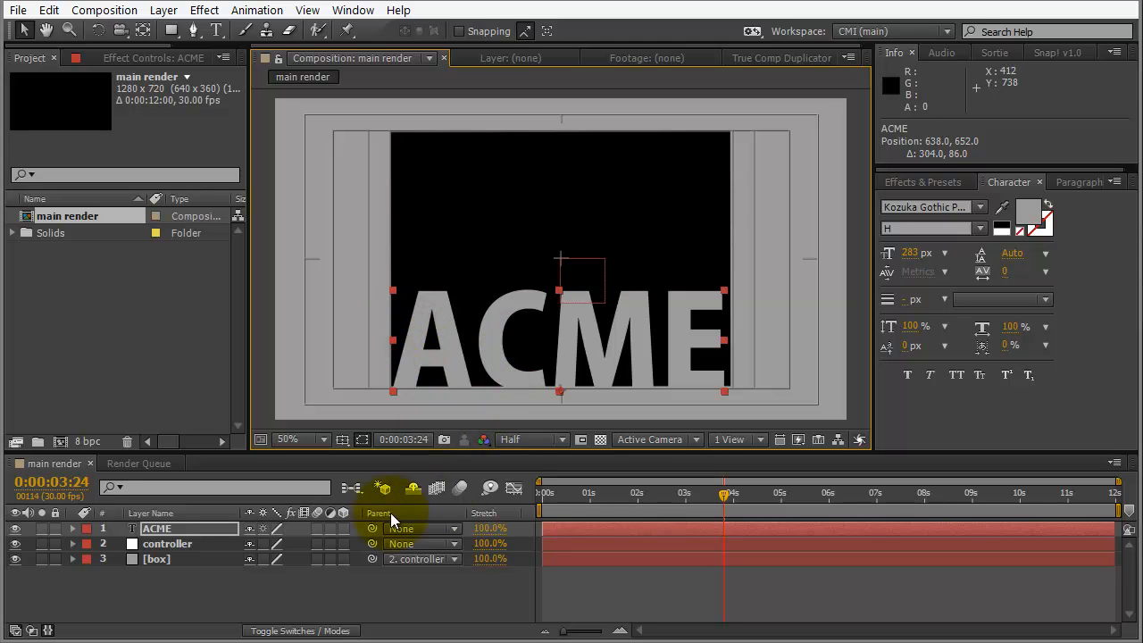
- Parent the ACME text layer to controller and give it a 100% Scale keyframe at 0:00:01:10
left_click_drag(373, 528, 195, 544)
left_click_drag(555, 495, 690, 490)
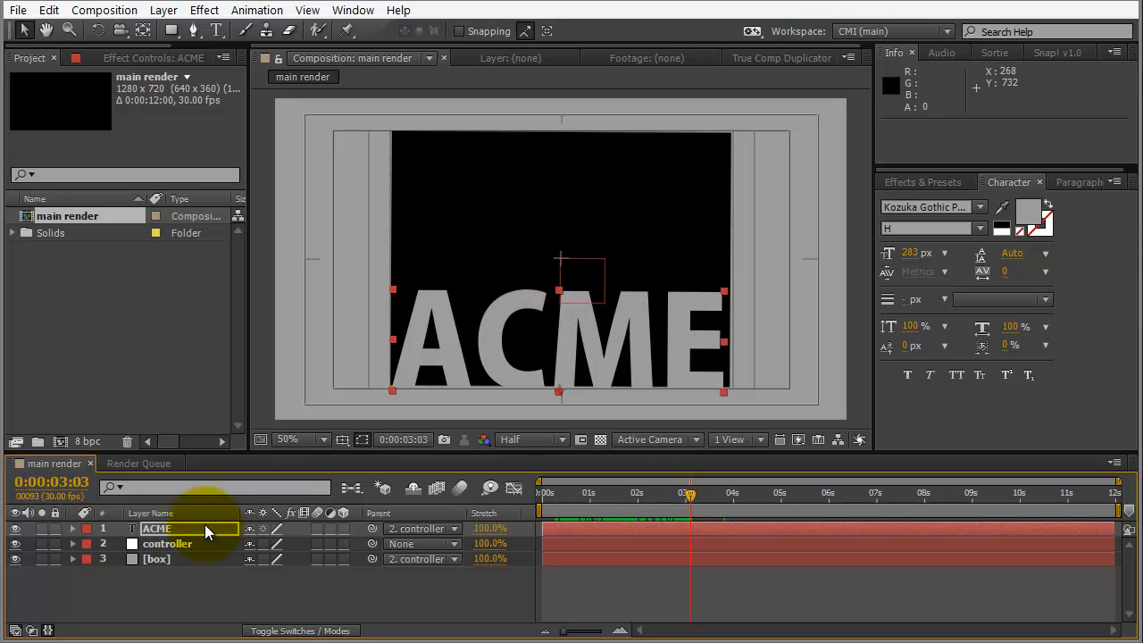
left_click_drag(576, 495, 606, 495)
left_click(543, 350)
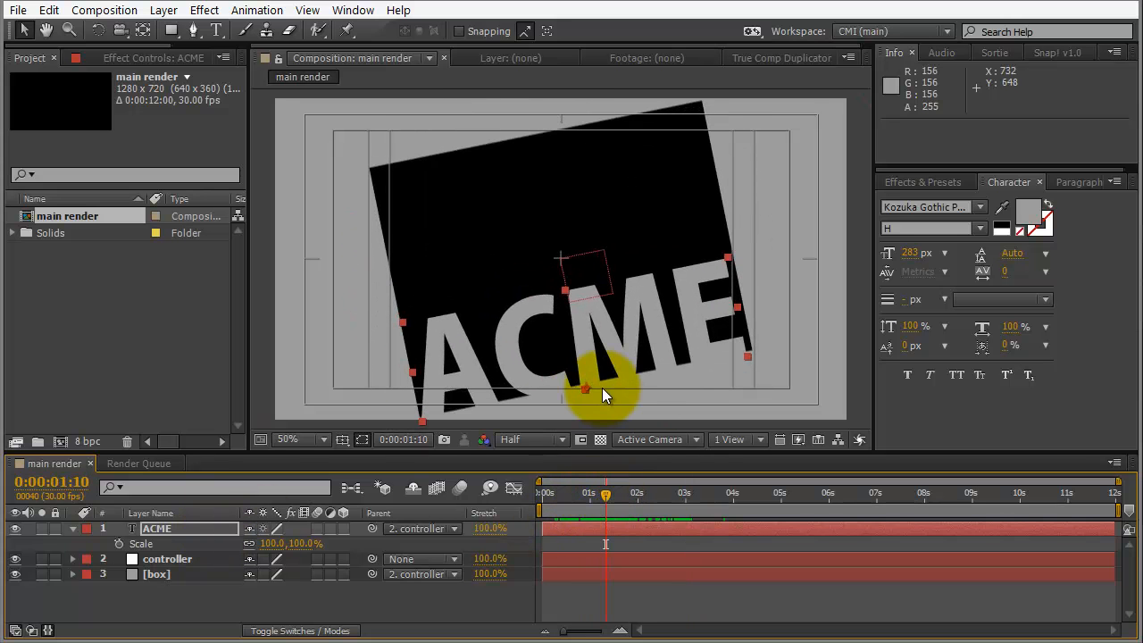
left_click(118, 543)
- At 0:00:00:15, set the ACME layer's Scale to 0% and preview the text growing in
left_click_drag(608, 491, 570, 497)
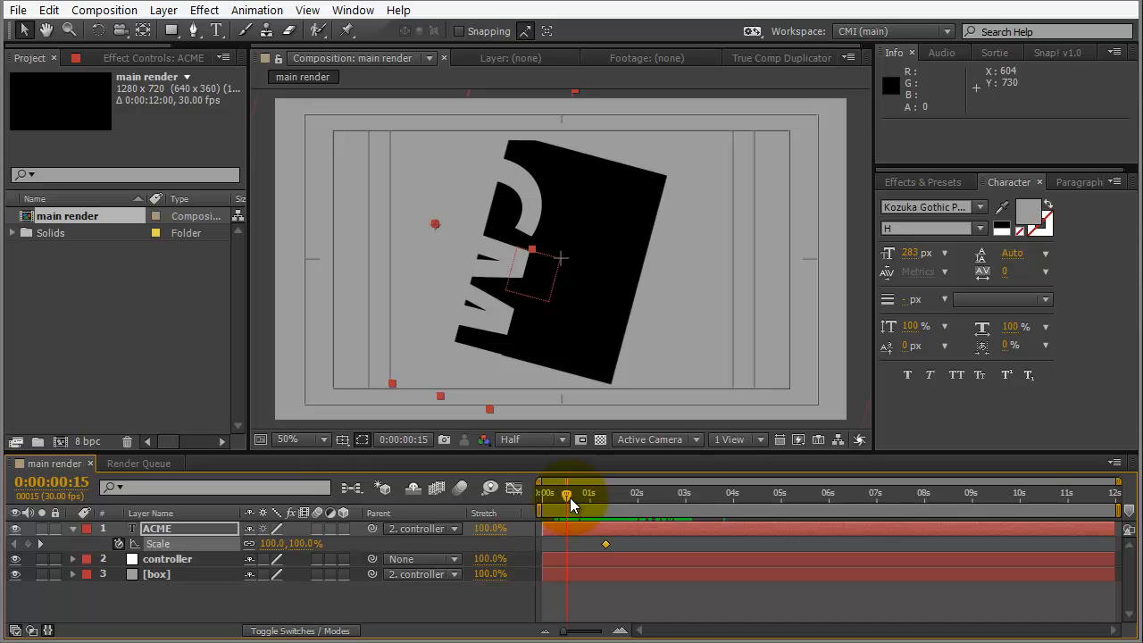
left_click(294, 544)
type("0")
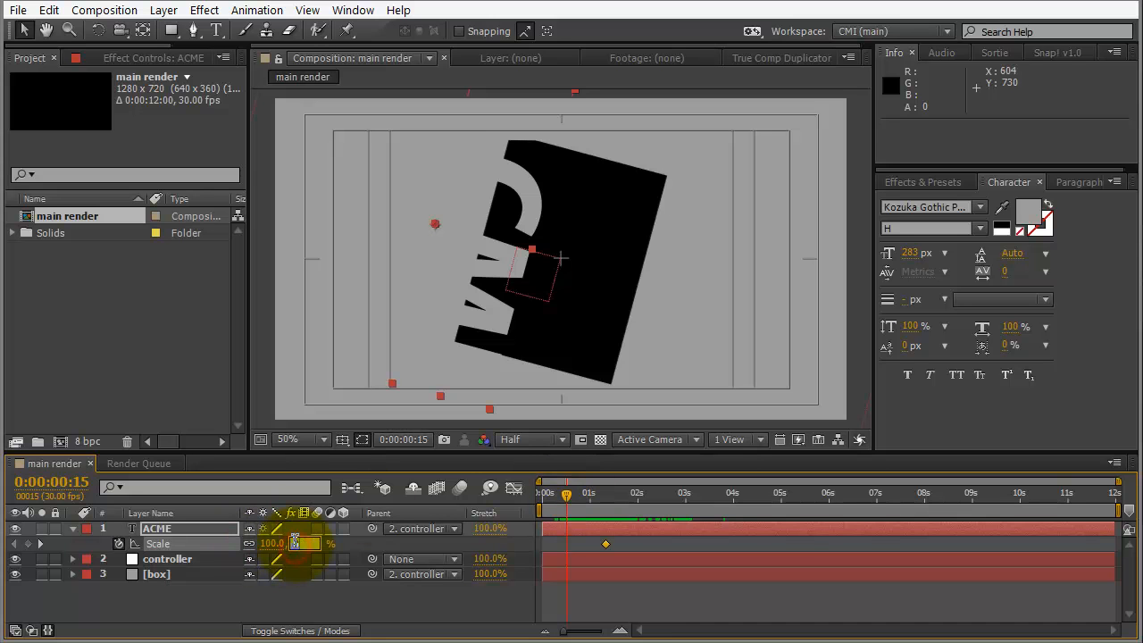
key("Return")
left_click_drag(563, 491, 622, 495)
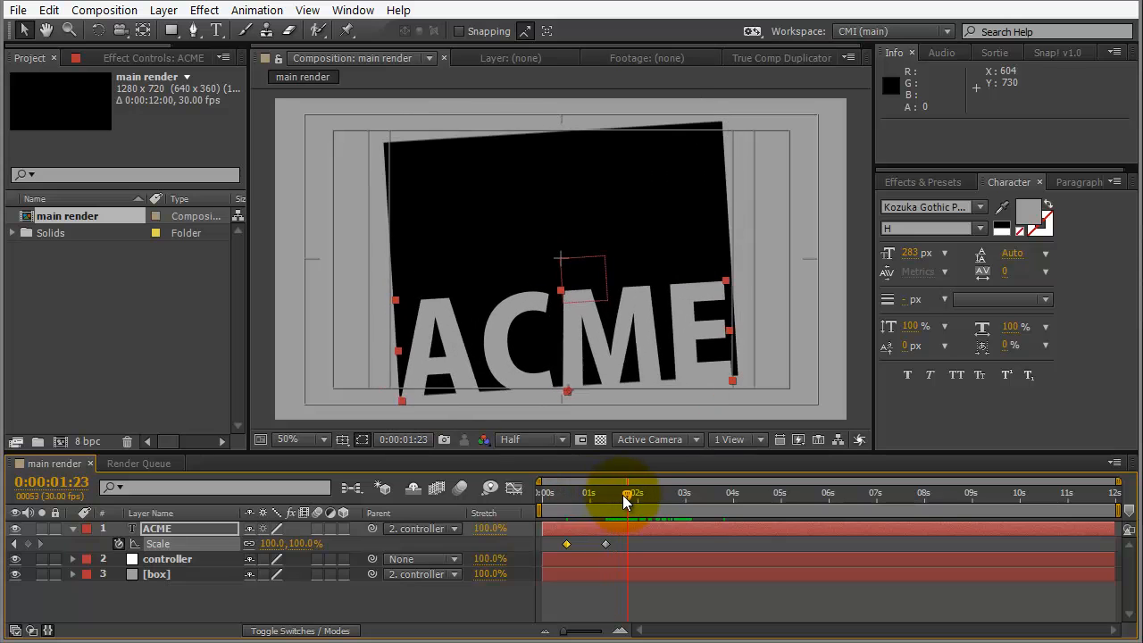
- Apply the graymachine_Inertial_Bounce preset to the ACME layer's Scale keyframes and preview the bounce up to 0:00:02:13
left_click(156, 543)
left_click(940, 193)
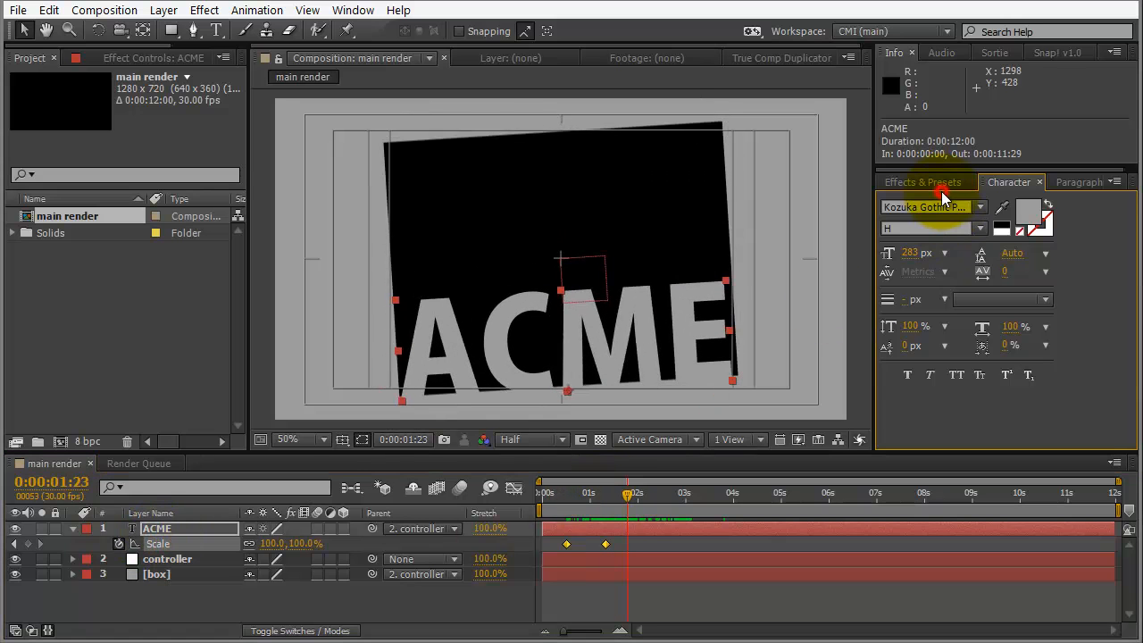
left_click(945, 190)
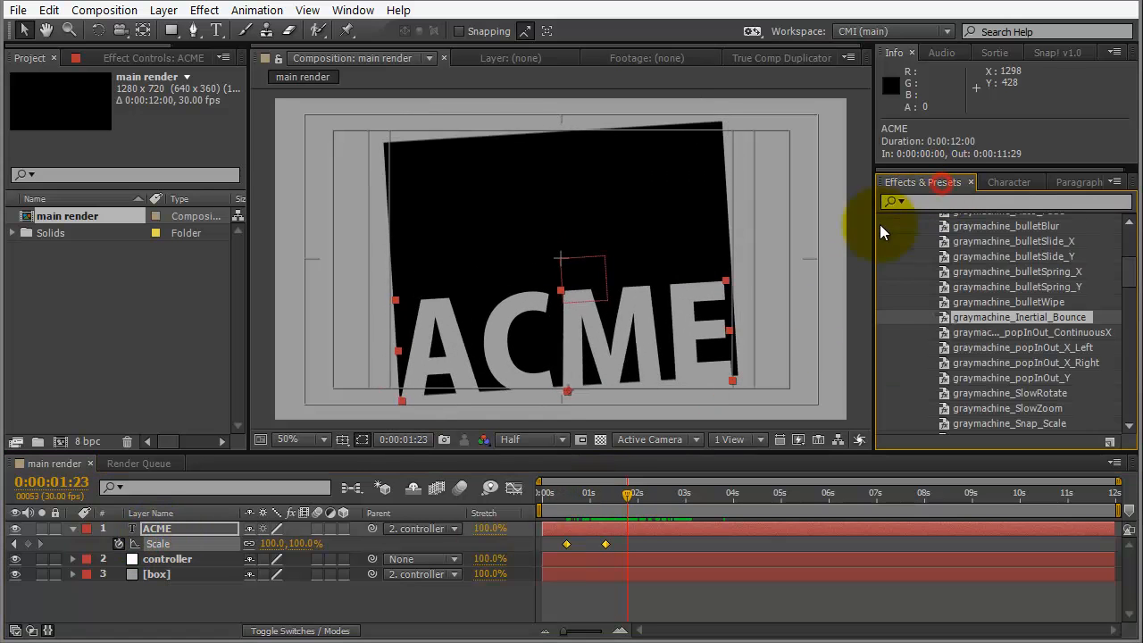
double_click(945, 318)
left_click_drag(674, 487, 640, 493)
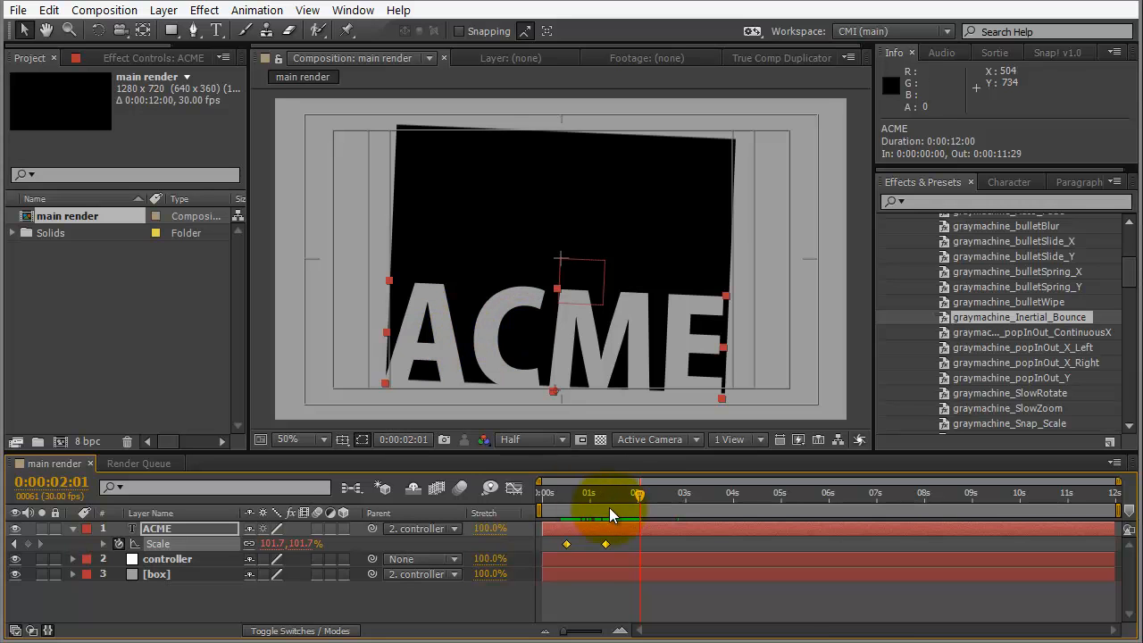
left_click_drag(642, 493, 661, 497)
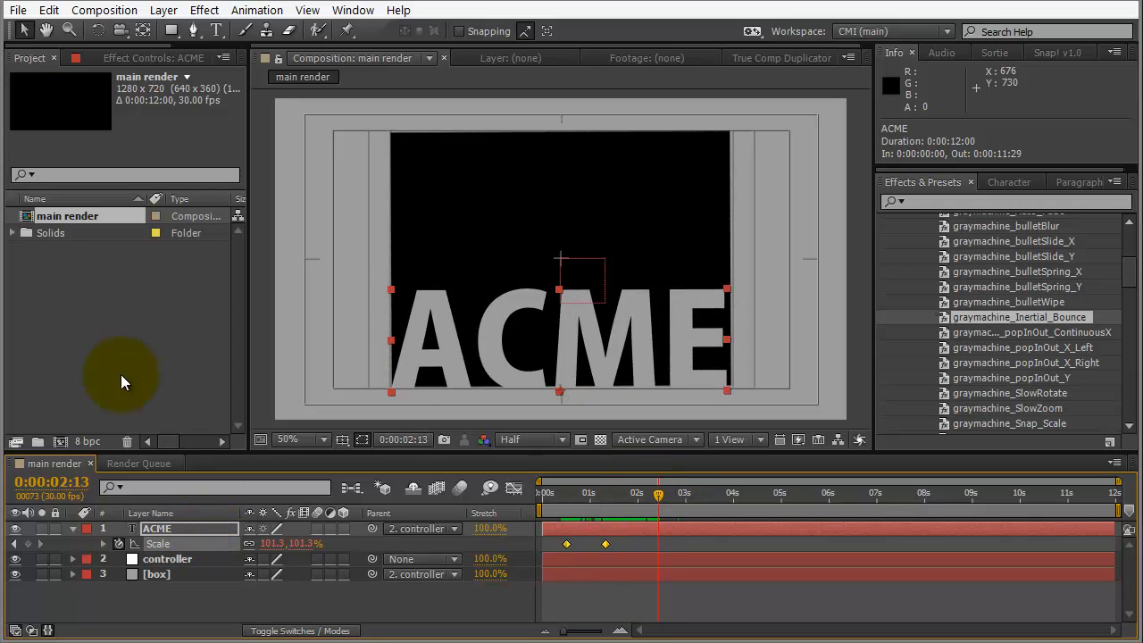
- Run the DecomposeText script on ACME, splitting it into Characters with approximate position without expressions, and delete the original ACME layer
left_click(18, 10)
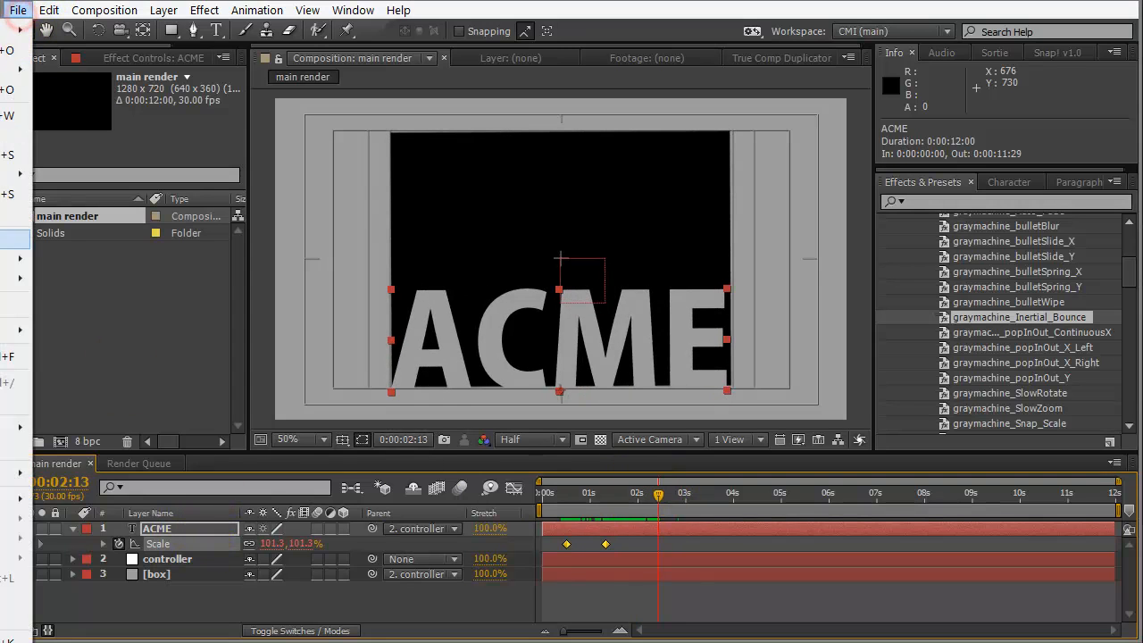
mouse_move(18, 473)
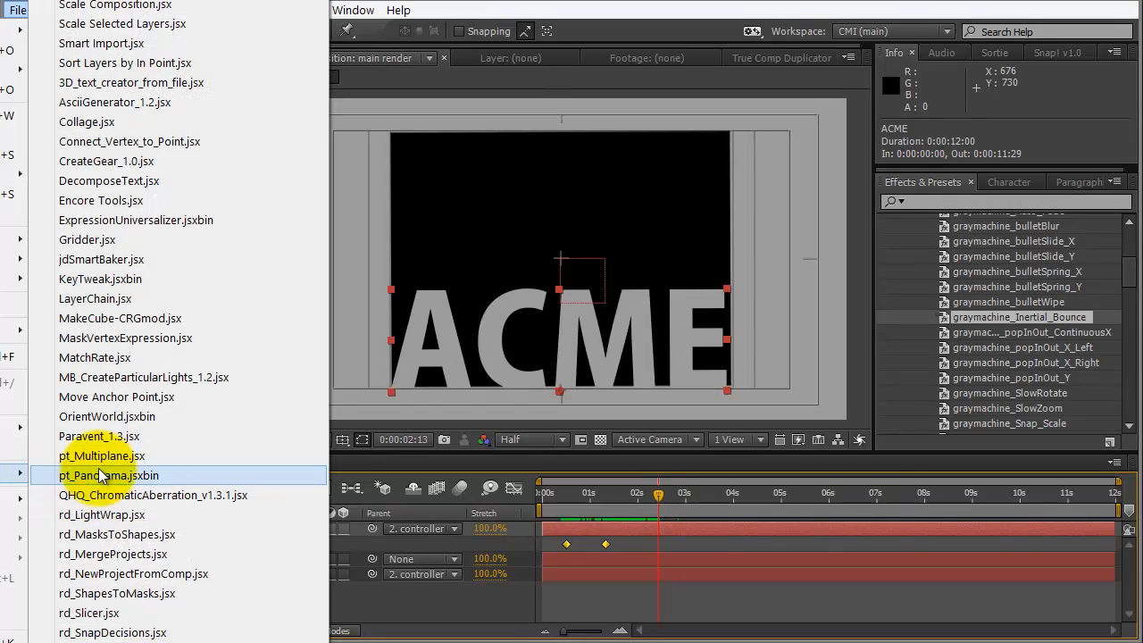
left_click(164, 180)
left_click_drag(516, 252, 524, 211)
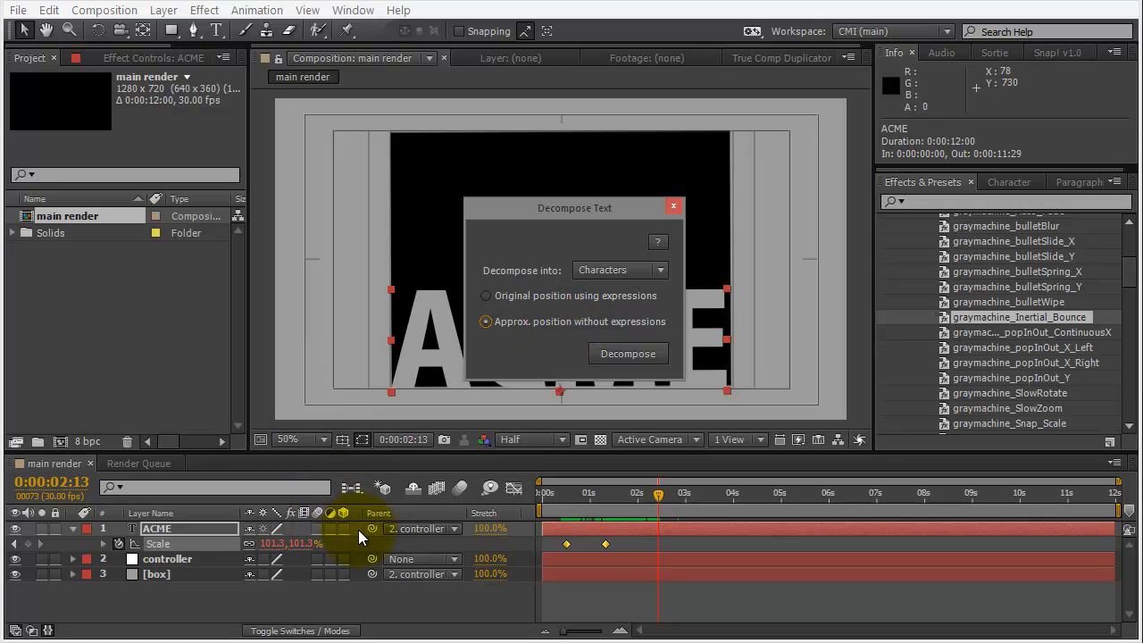
left_click(608, 271)
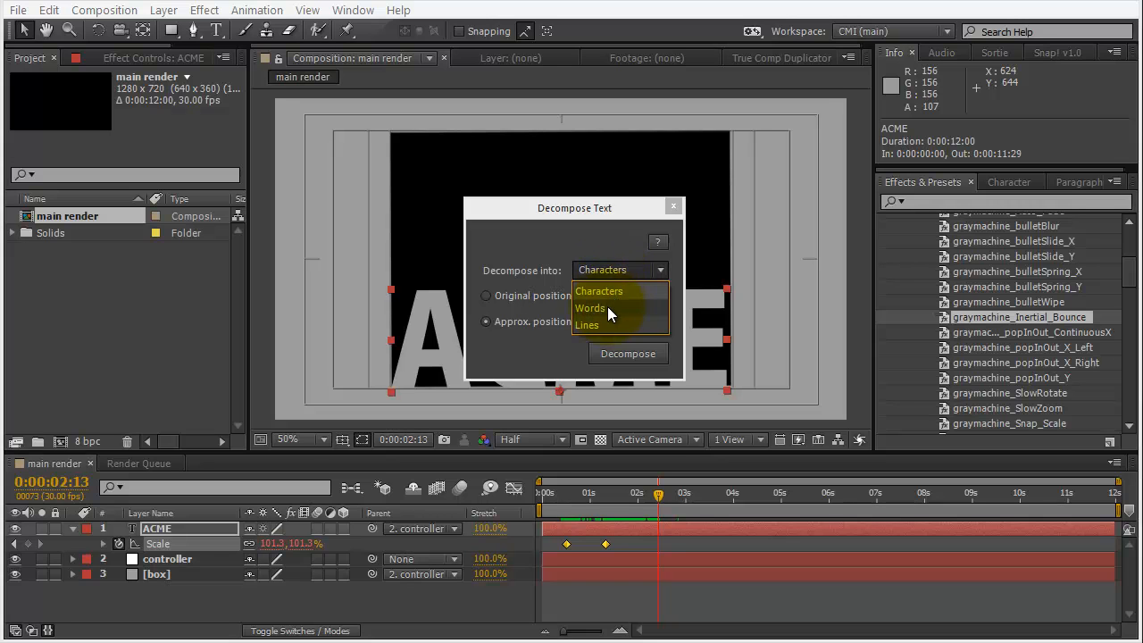
left_click(622, 293)
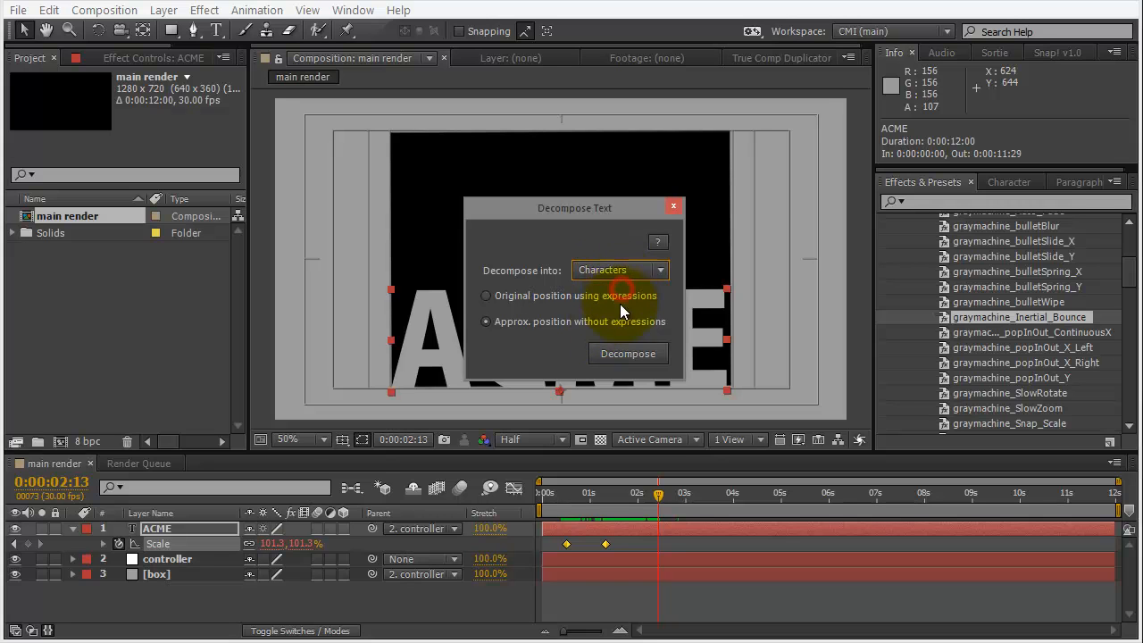
left_click(616, 352)
left_click(673, 206)
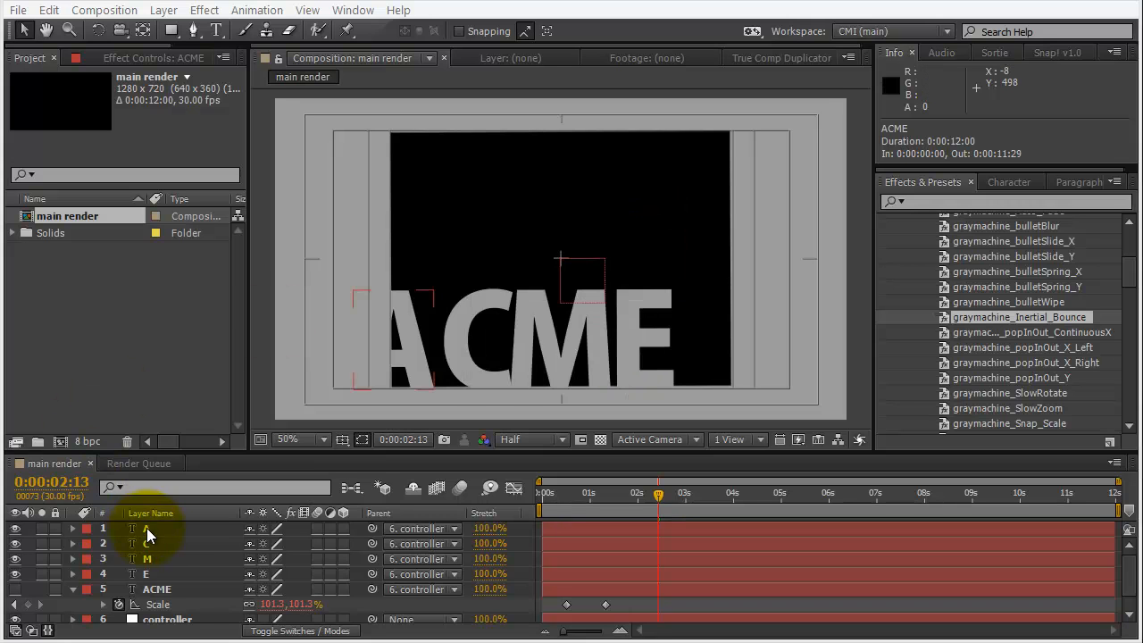
left_click(153, 592)
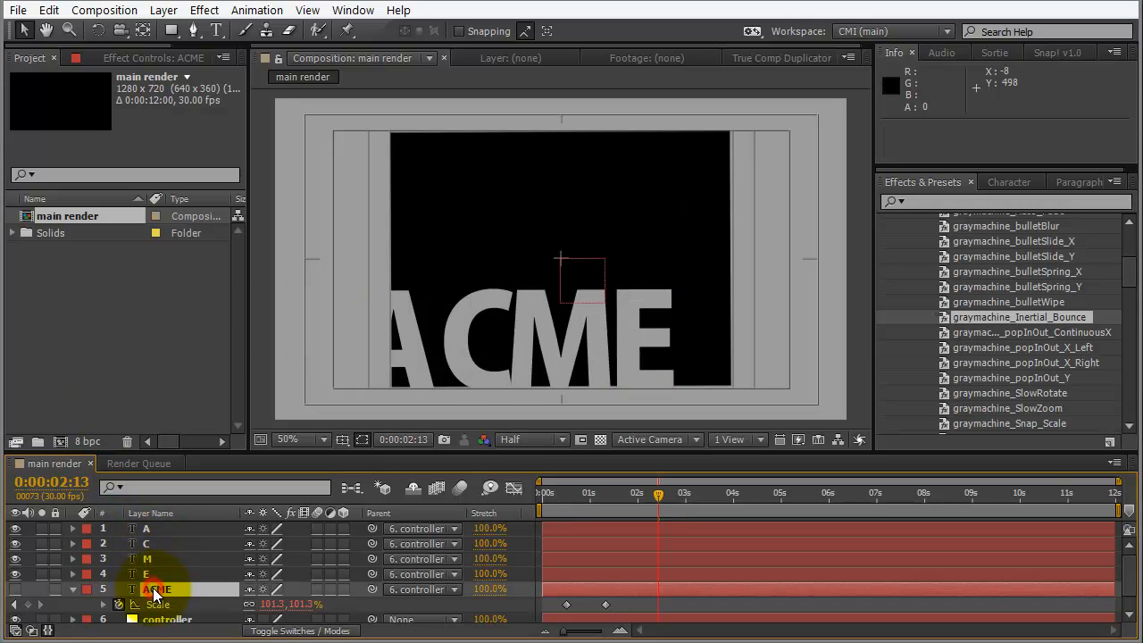
key("Delete")
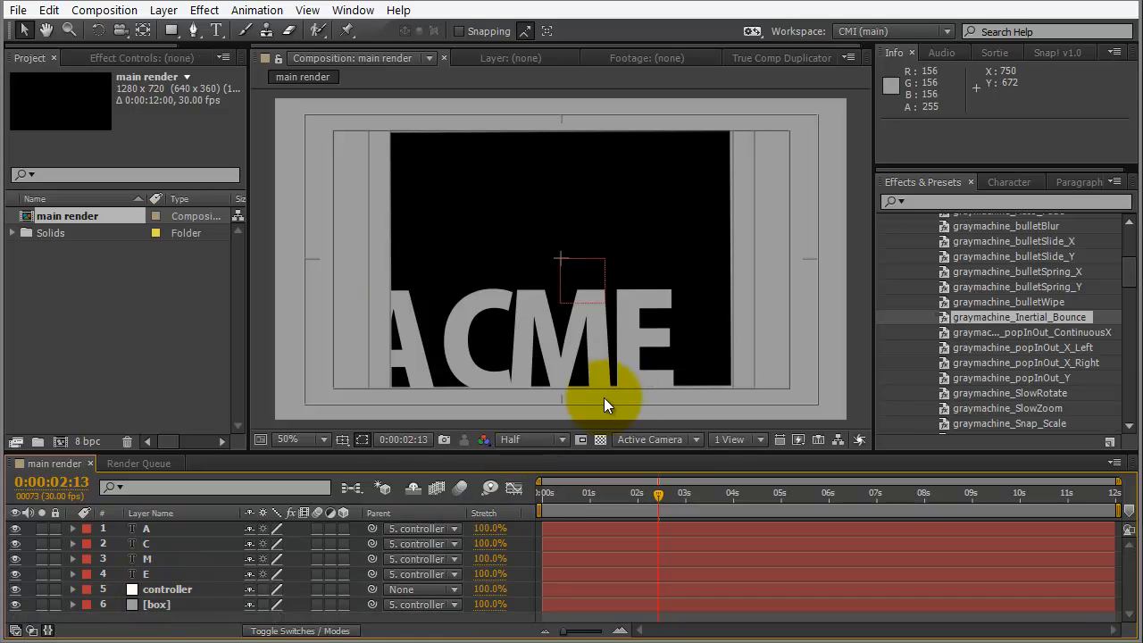
- Move the letters E, M, C and A sideways so the word fits evenly across the black opening, and preview the animation
left_click(631, 366)
left_click_drag(633, 378, 681, 379)
left_click(582, 357)
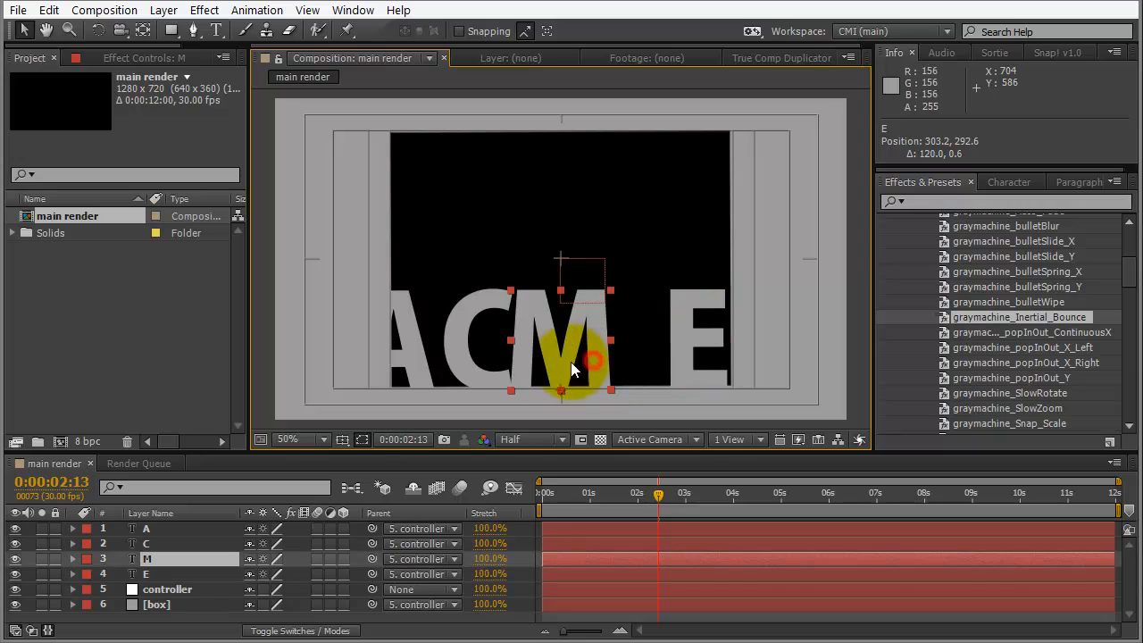
left_click_drag(566, 368, 612, 366)
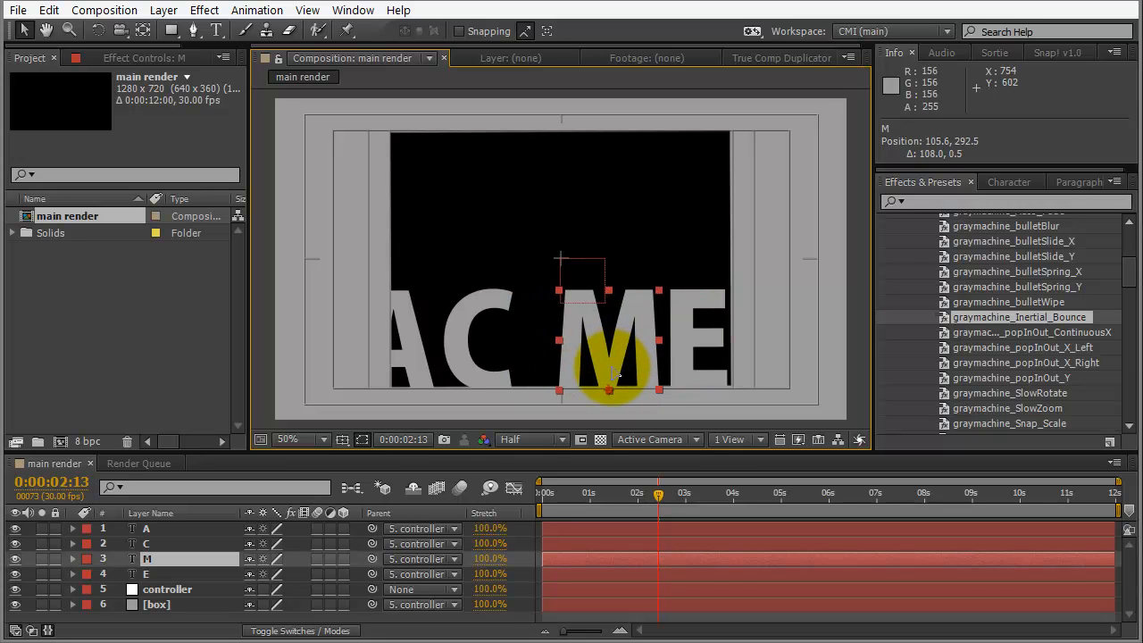
left_click_drag(470, 370, 508, 372)
left_click(417, 369)
left_click_drag(416, 369, 459, 367)
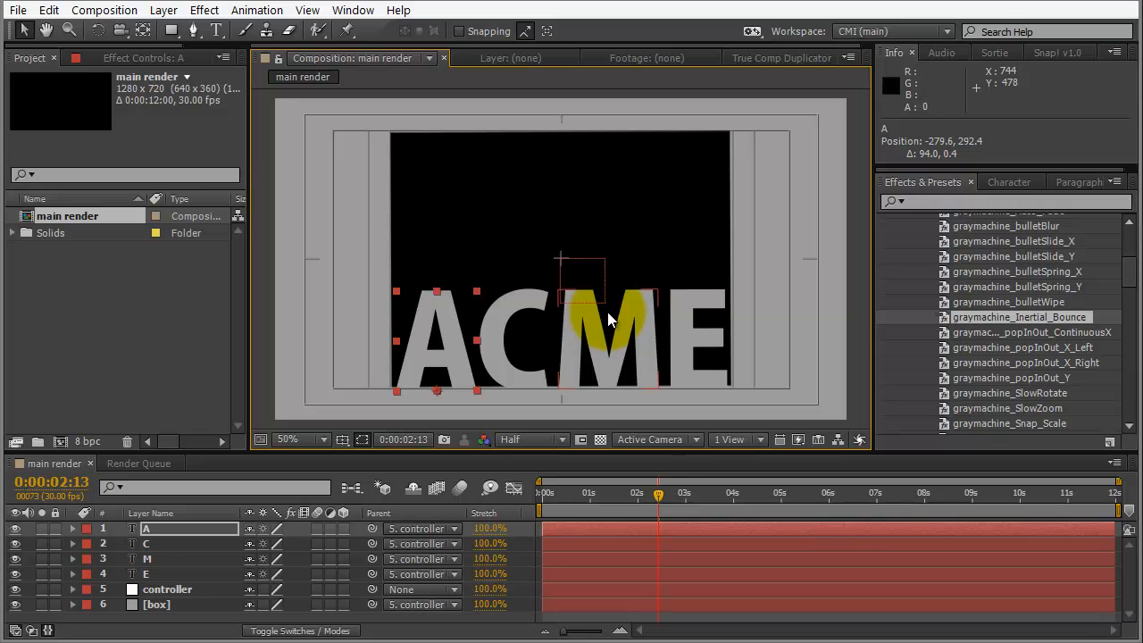
left_click_drag(541, 495, 652, 498)
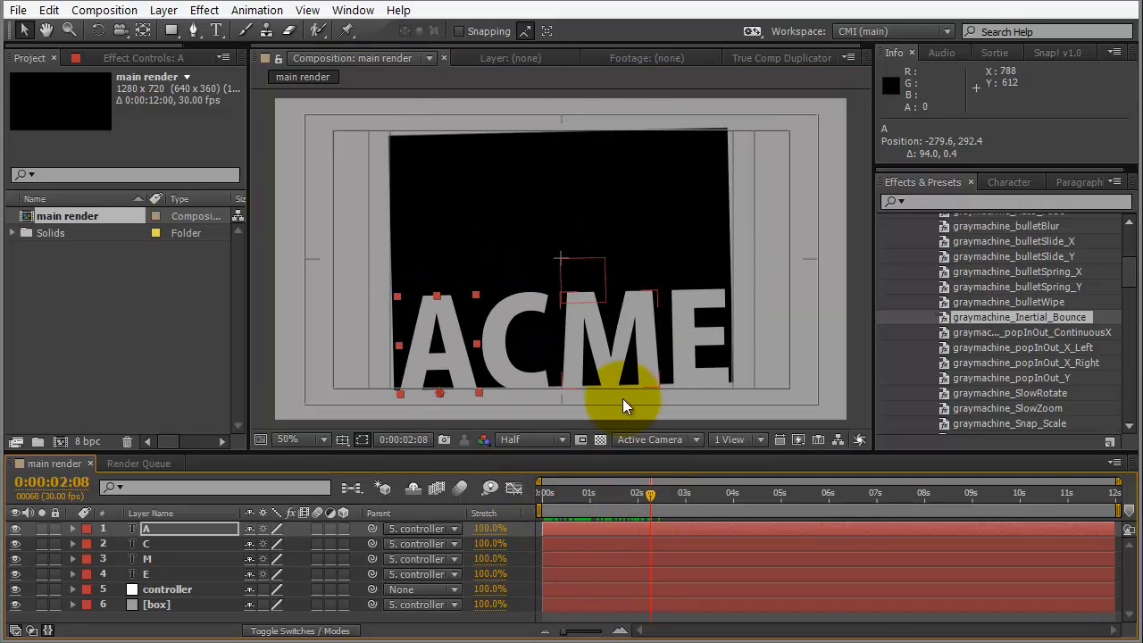
- Zoom the composition out to 25%, enlarge the timeline area and reveal the Scale keyframes of all four letter layers
key("comma")
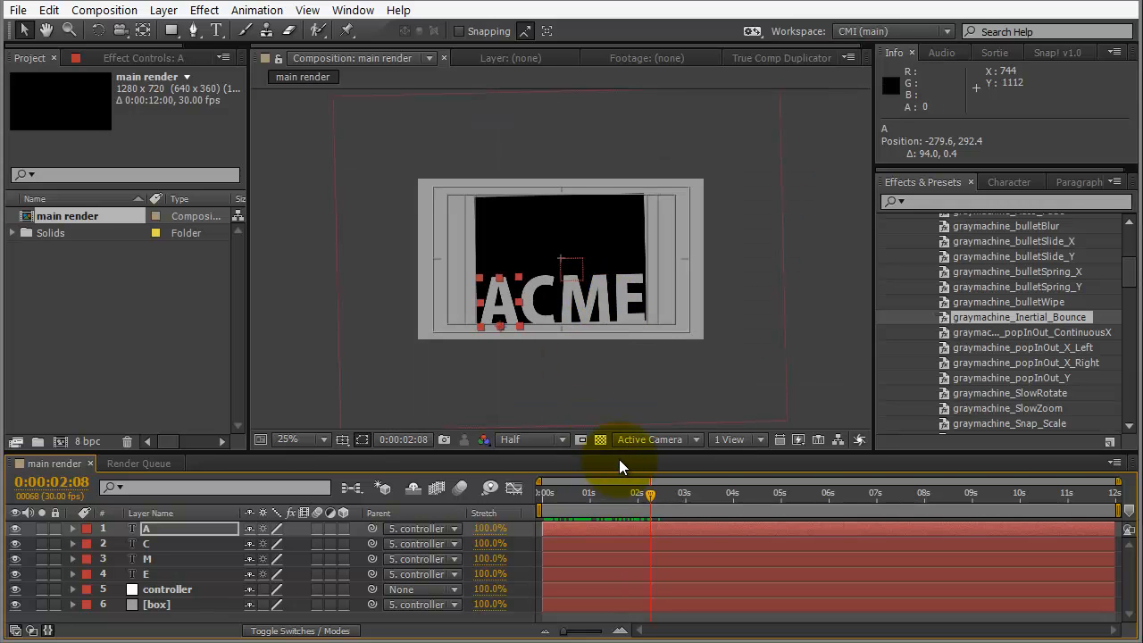
left_click_drag(619, 459, 613, 363)
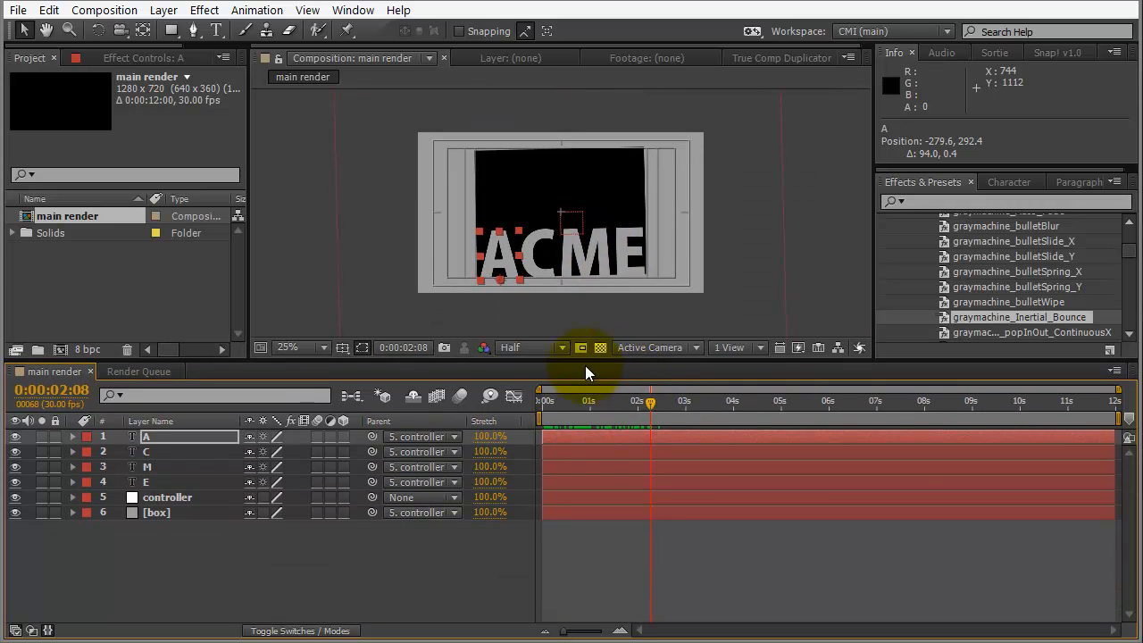
left_click(155, 478, "shift")
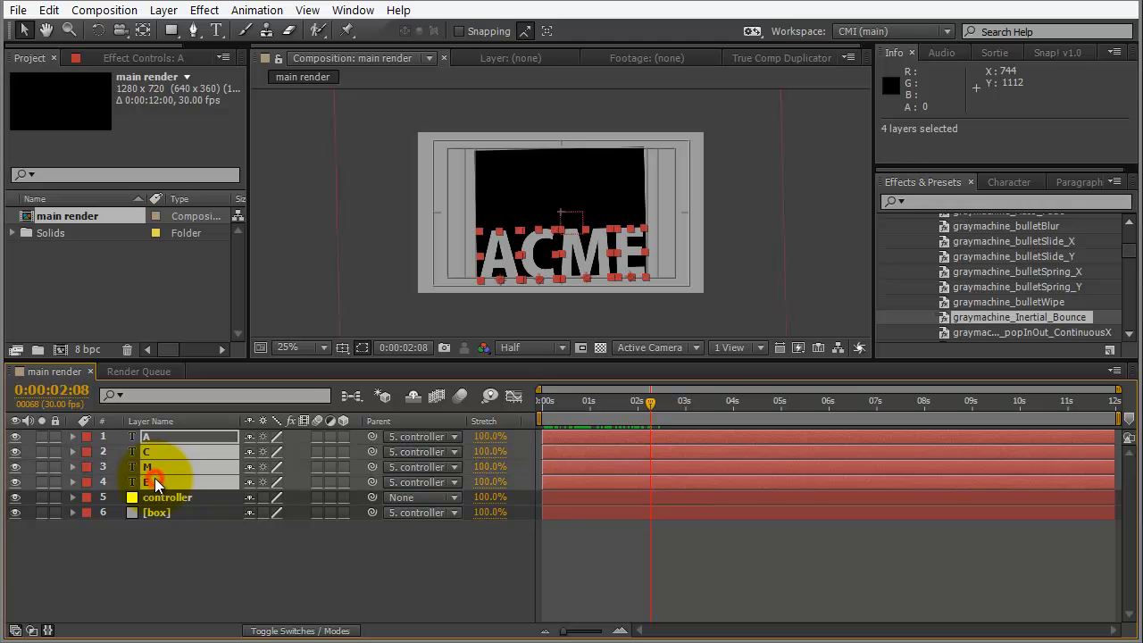
key("s")
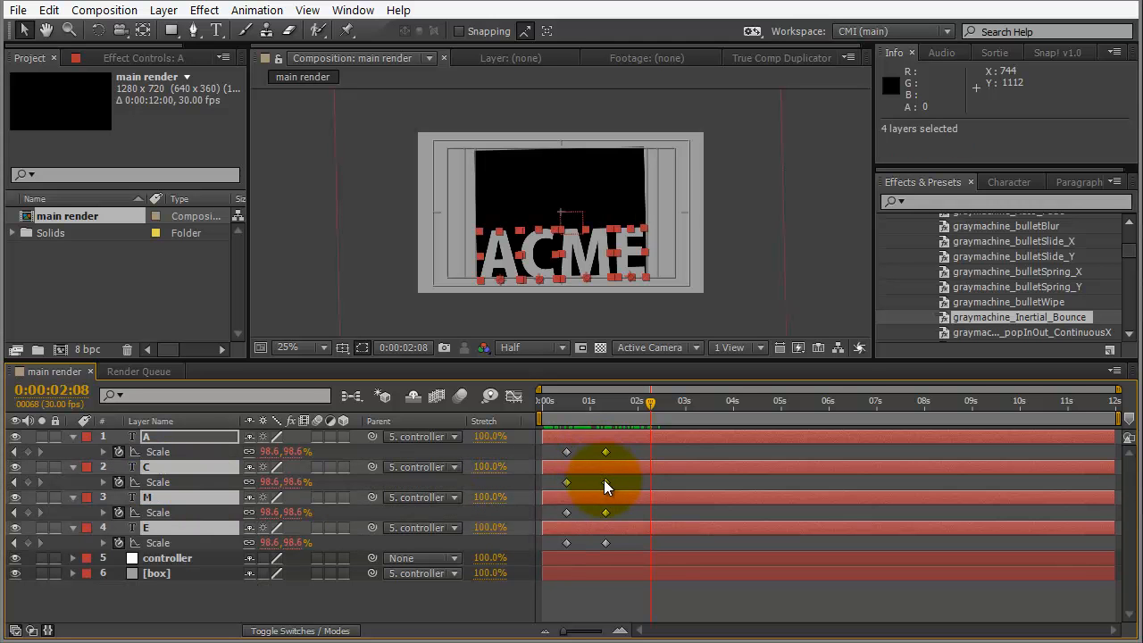
- Stagger the letter layers in time, starting A at 0:00:00:07, M later than C and E earlier, and preview up to 0:00:03:01
left_click_drag(610, 498, 596, 498)
left_click(514, 601)
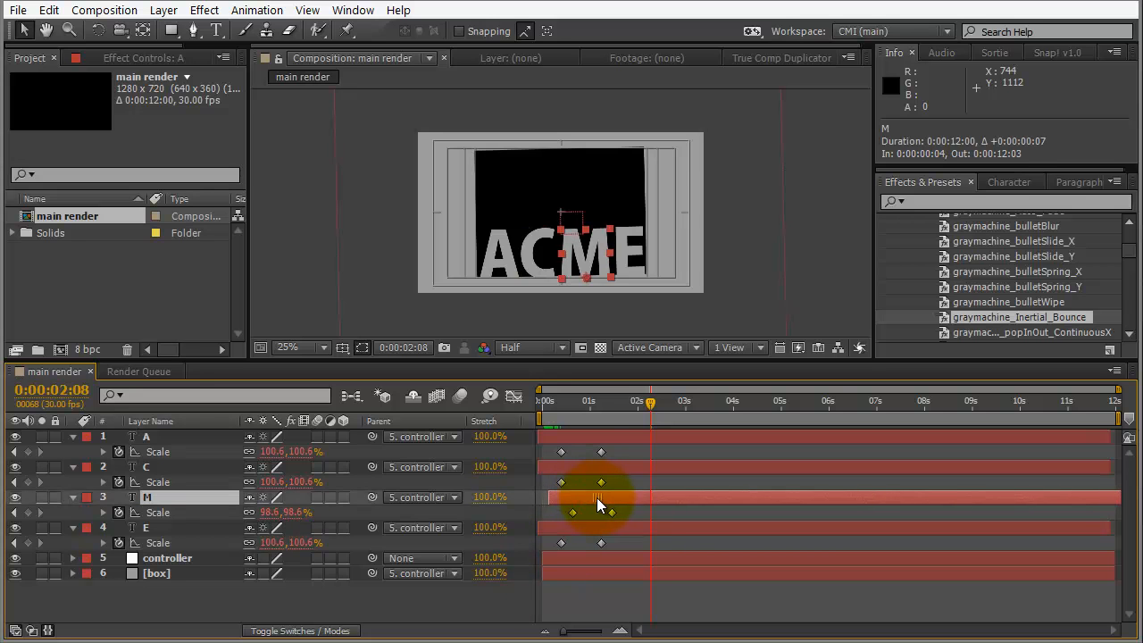
left_click_drag(588, 436, 664, 416)
left_click_drag(602, 503, 596, 435)
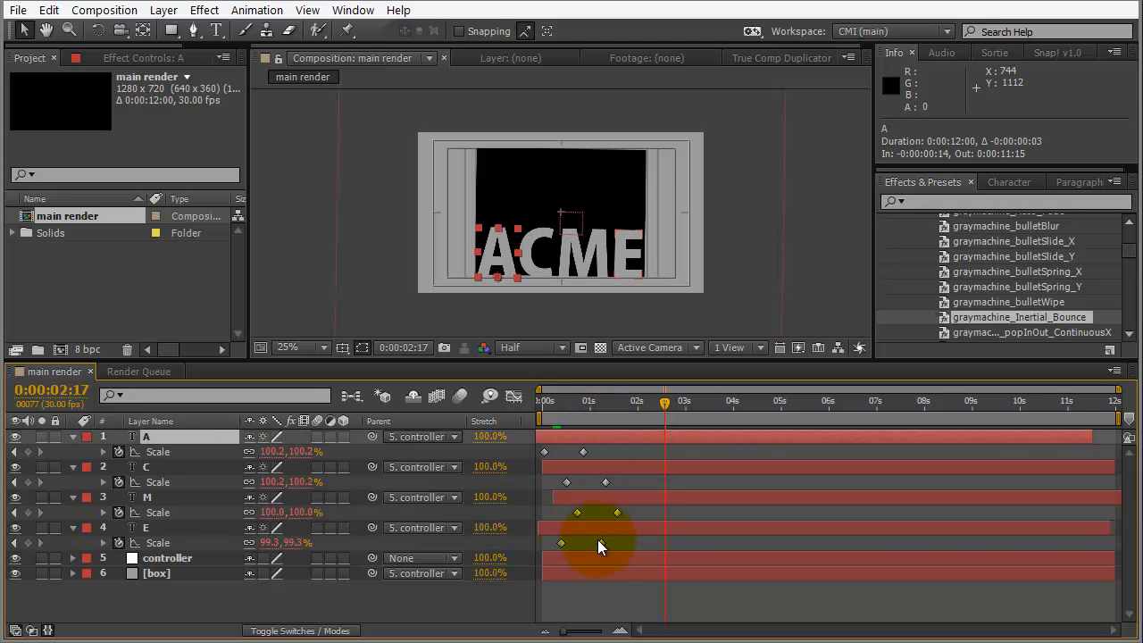
left_click_drag(599, 531, 596, 530)
left_click_drag(550, 408, 678, 413)
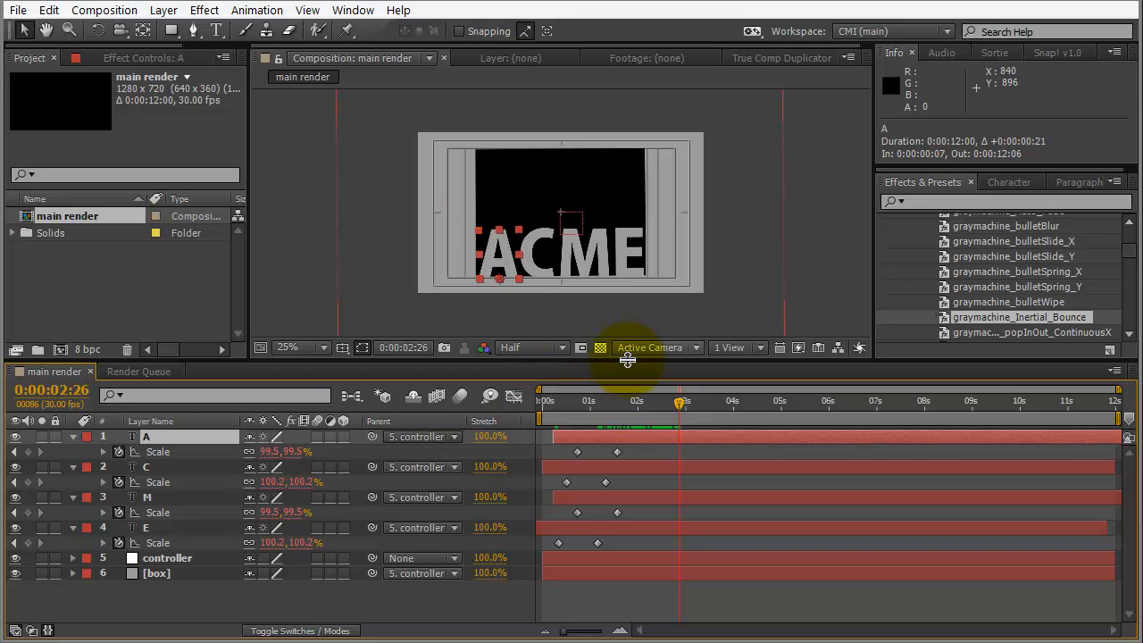
left_click_drag(681, 402, 688, 401)
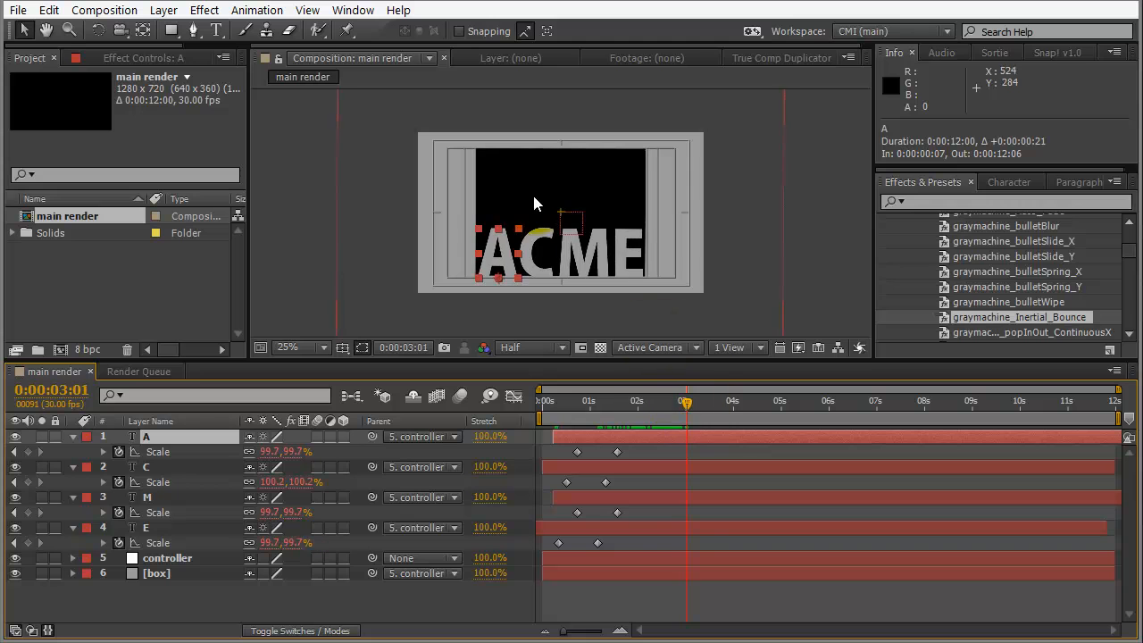
- Give the composition view more height, collapse the properties of all layers and clear the selection
scroll(527, 198, "up", 1)
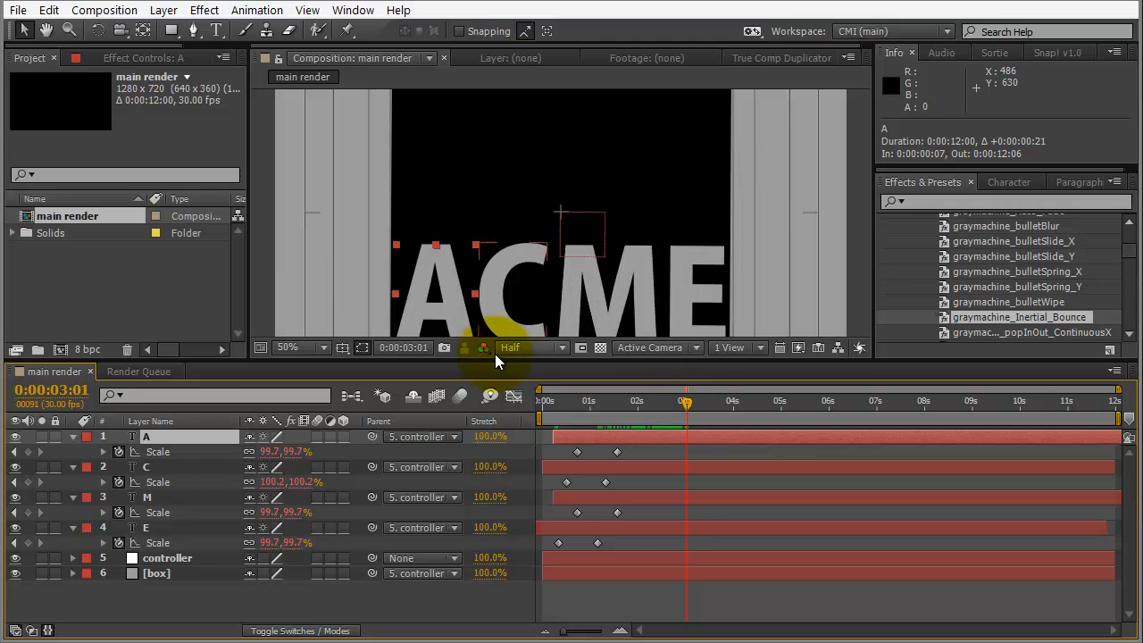
scroll(493, 255, "down", 1)
left_click_drag(494, 361, 487, 411)
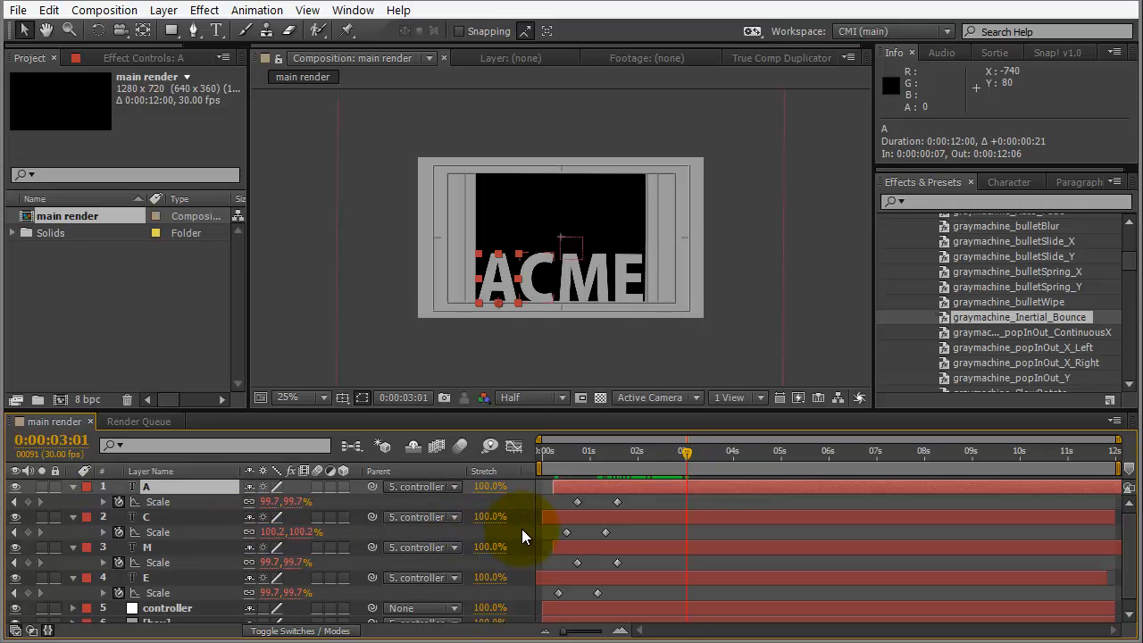
key("ctrl+a")
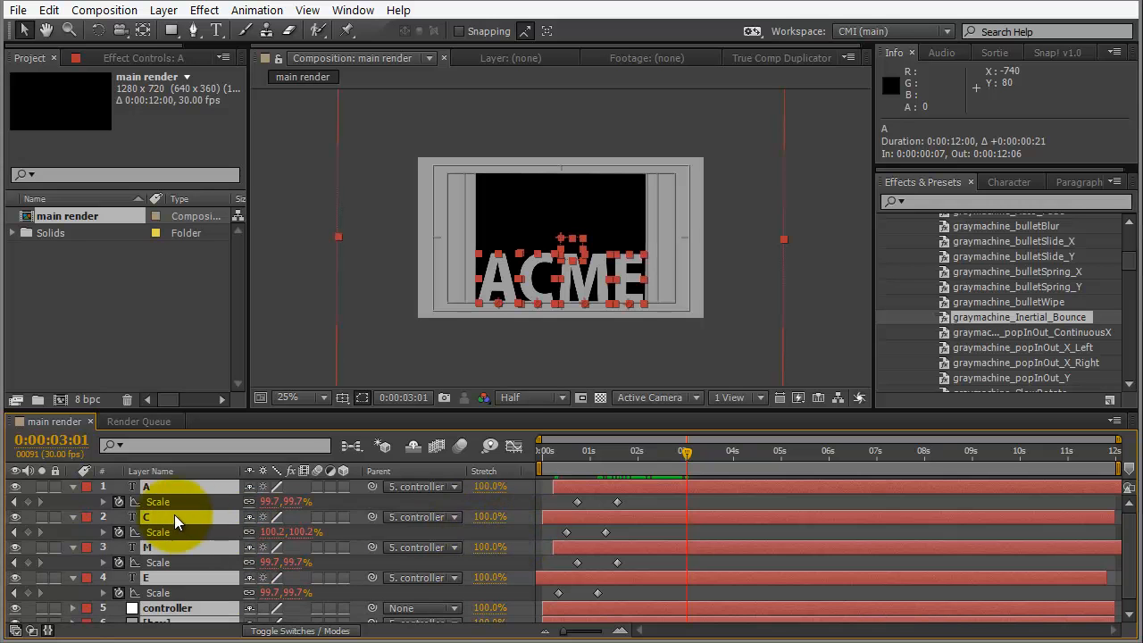
left_click(76, 527)
left_click(204, 594)
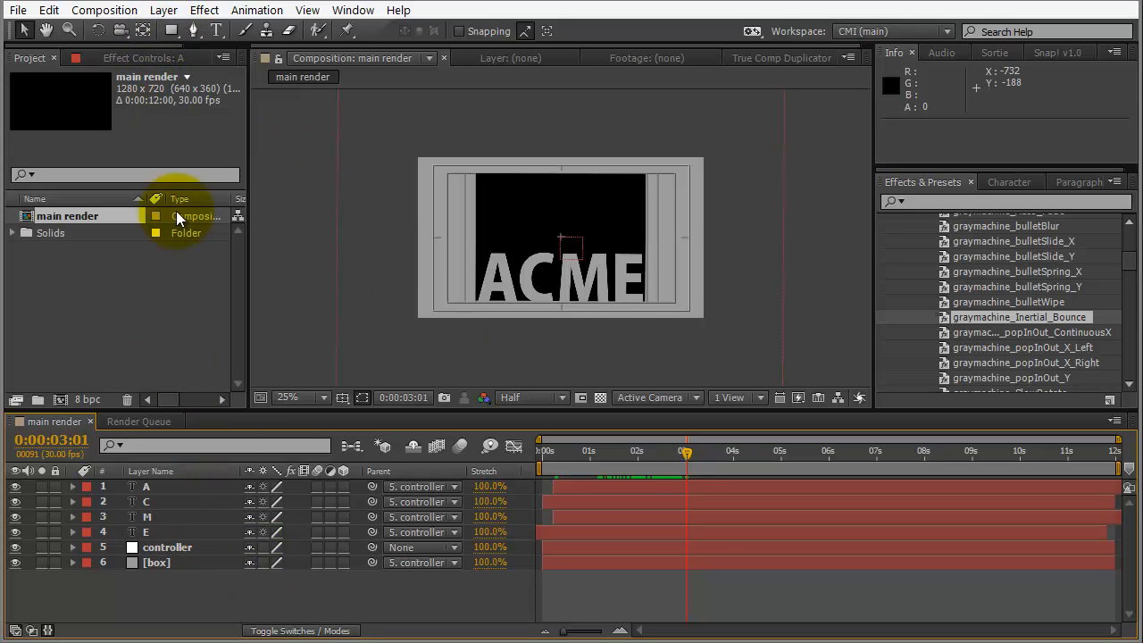
- Draw a thin light grey rectangle about 832 by 52 px across the upper part of the black opening and nudge it slightly down
left_click(172, 30)
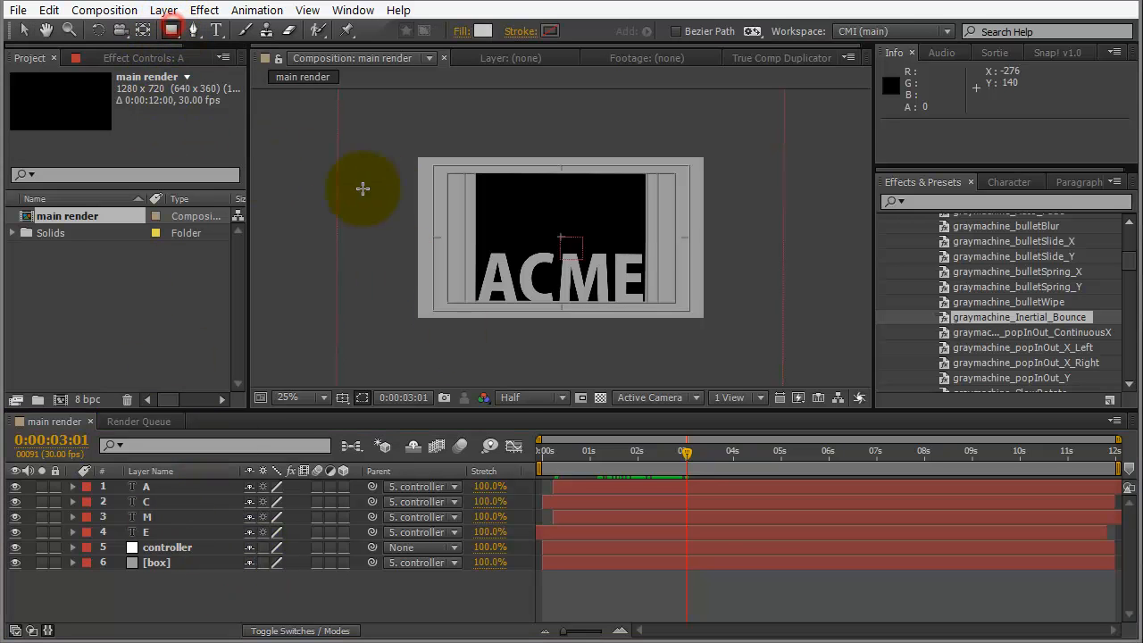
left_click_drag(466, 200, 654, 212)
left_click(437, 241)
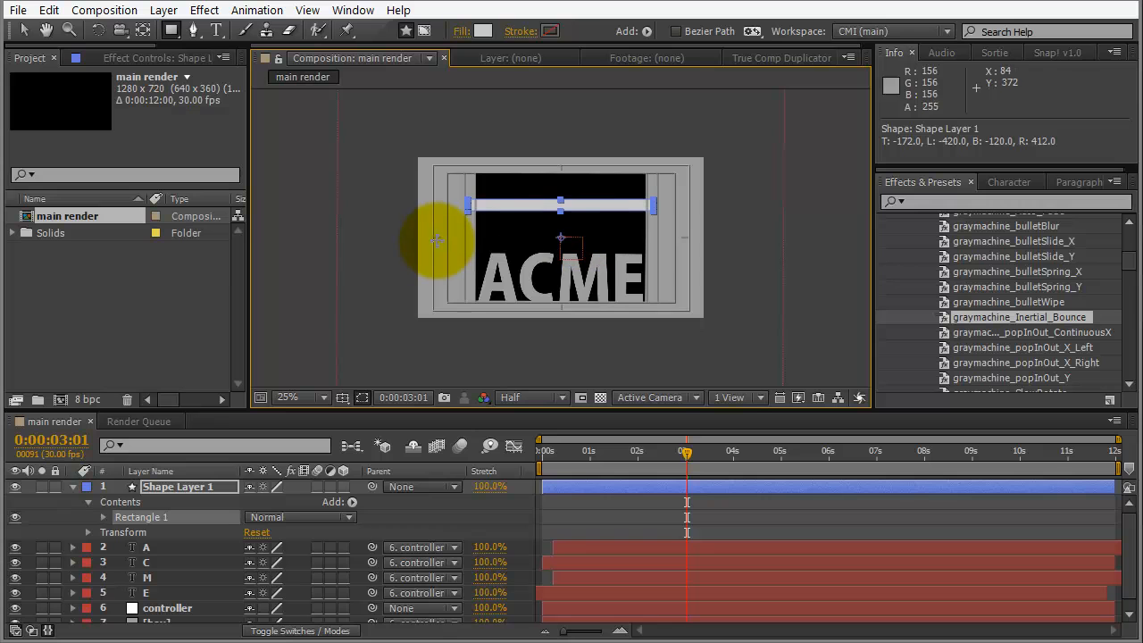
left_click(24, 30)
left_click(649, 240)
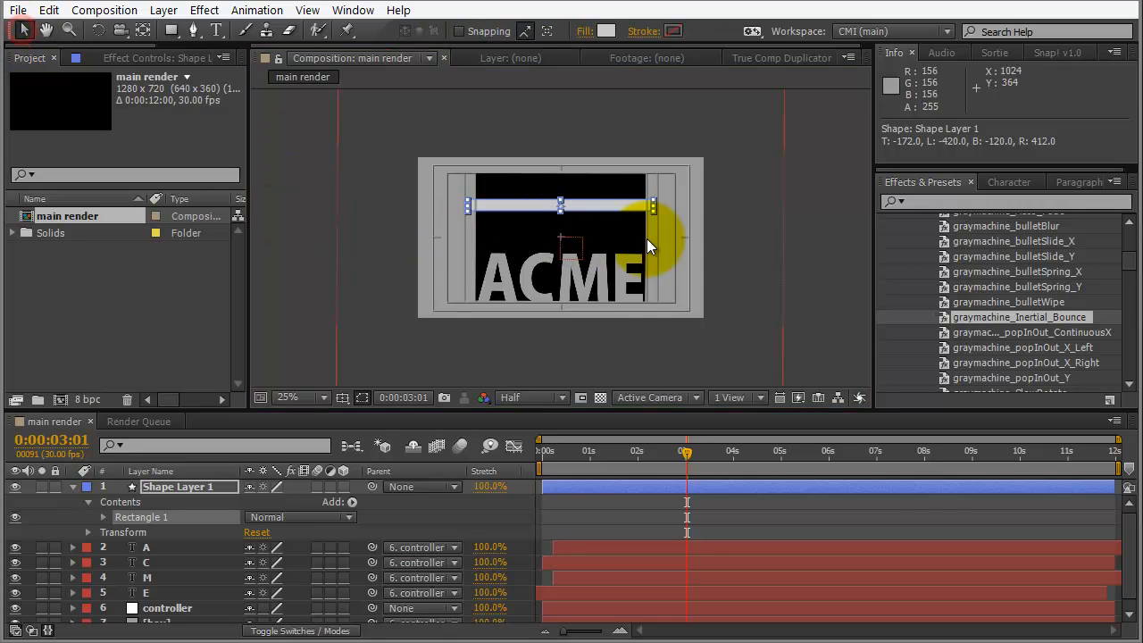
left_click(603, 213)
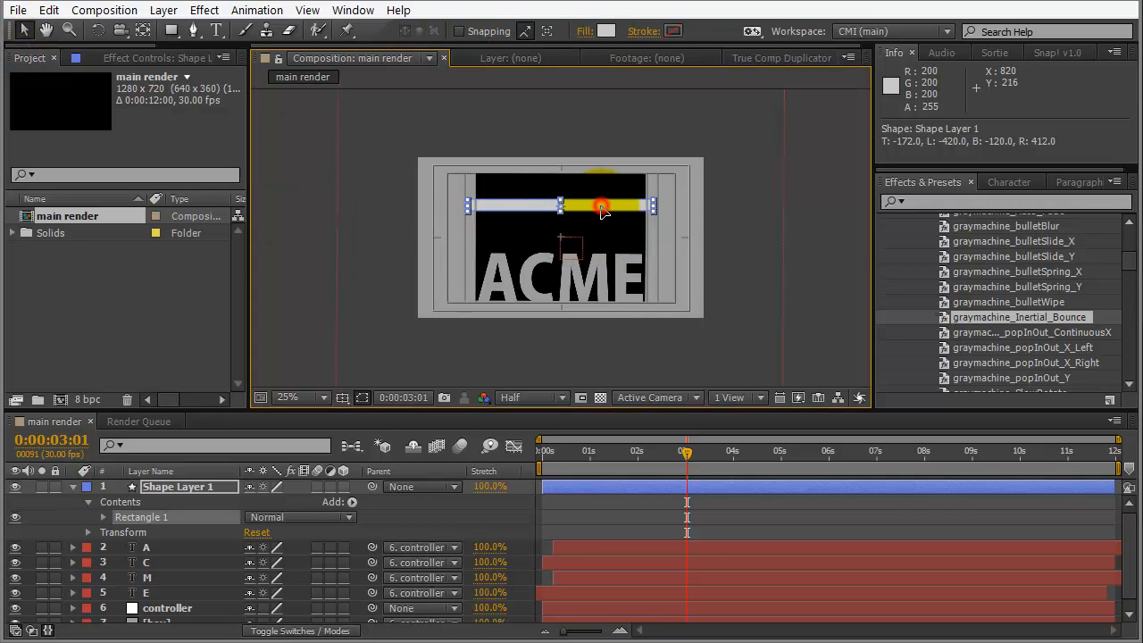
left_click(515, 361)
- Collapse Shape Layer 1 and parent it to the controller layer
left_click(286, 472)
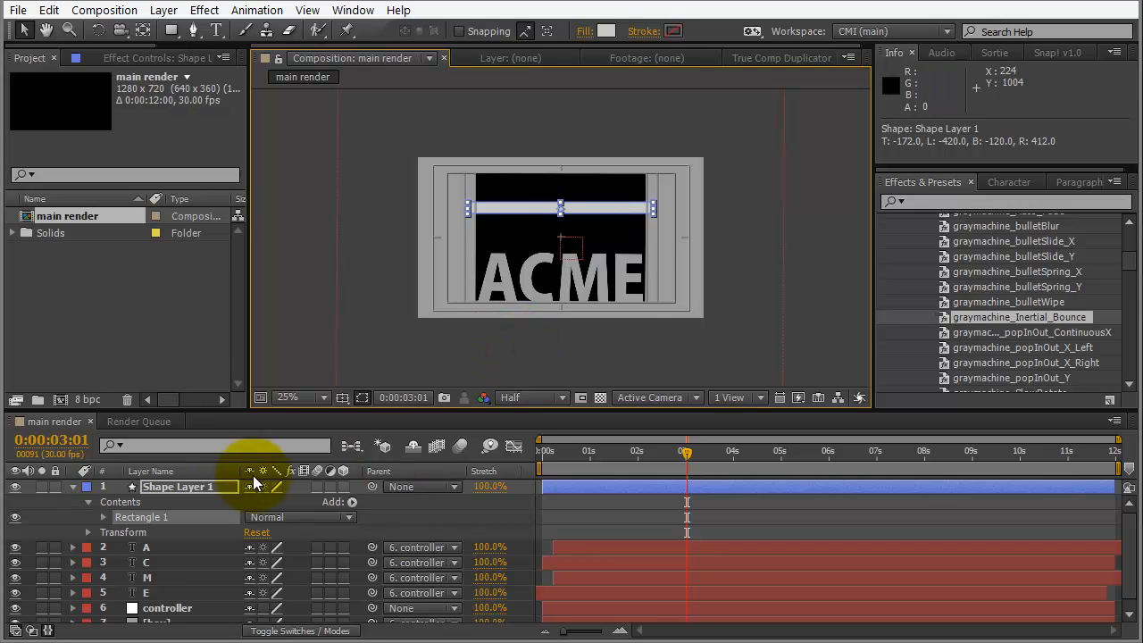
left_click(72, 486)
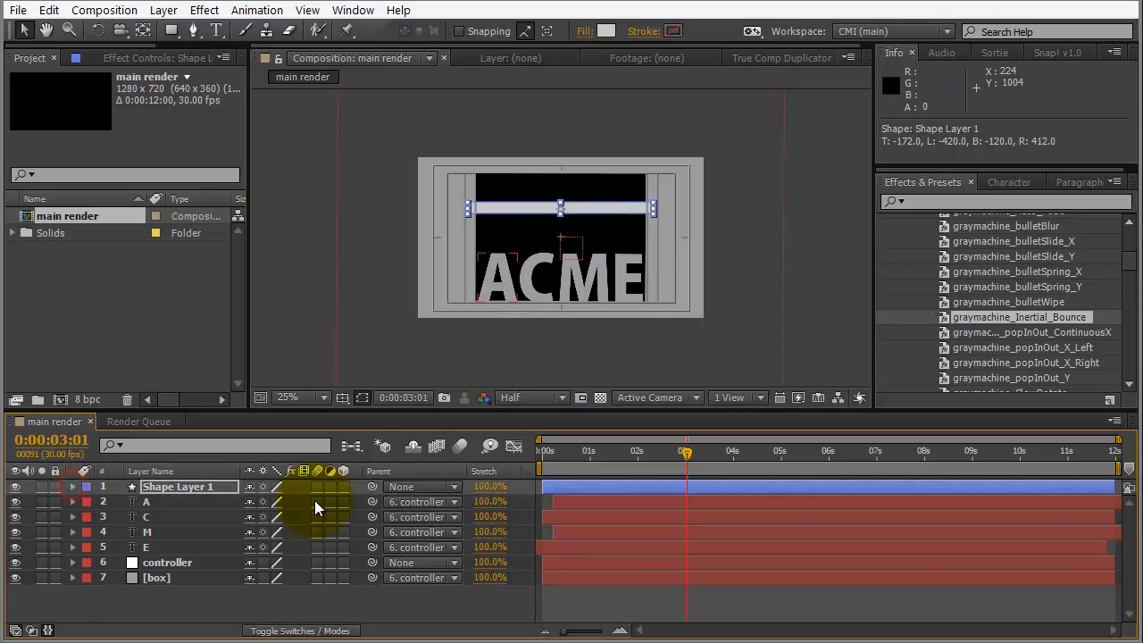
left_click_drag(372, 487, 171, 558)
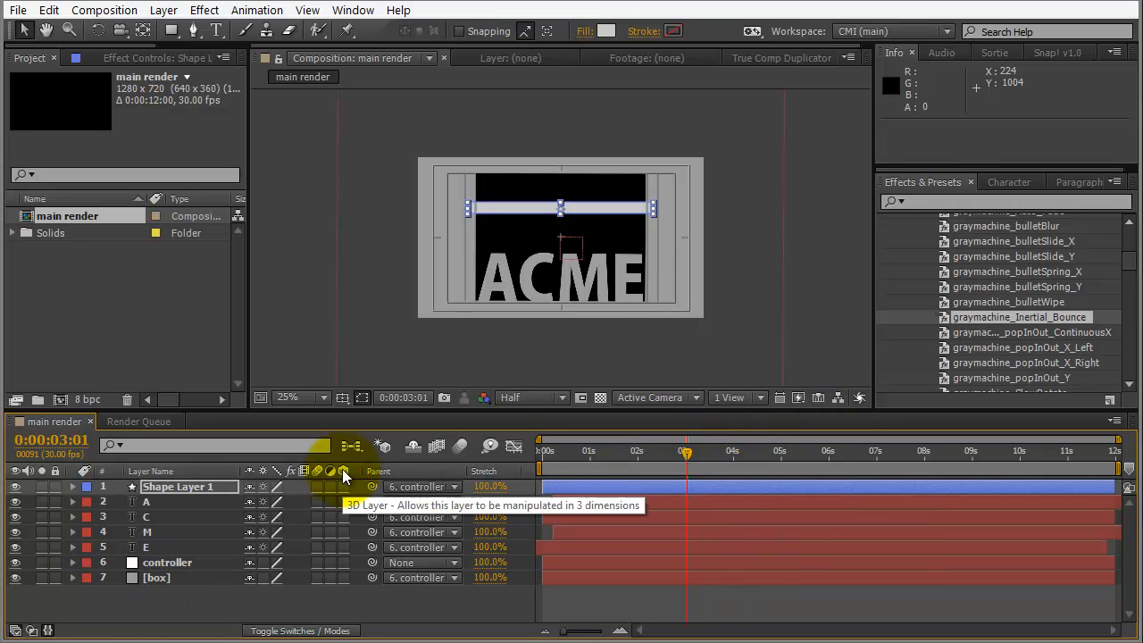
- Keyframe the bar shape's position at 0,0 at 0:00:03:01 and offset its X position to about -818 at 0:00:02:07
left_click(219, 491)
key("p")
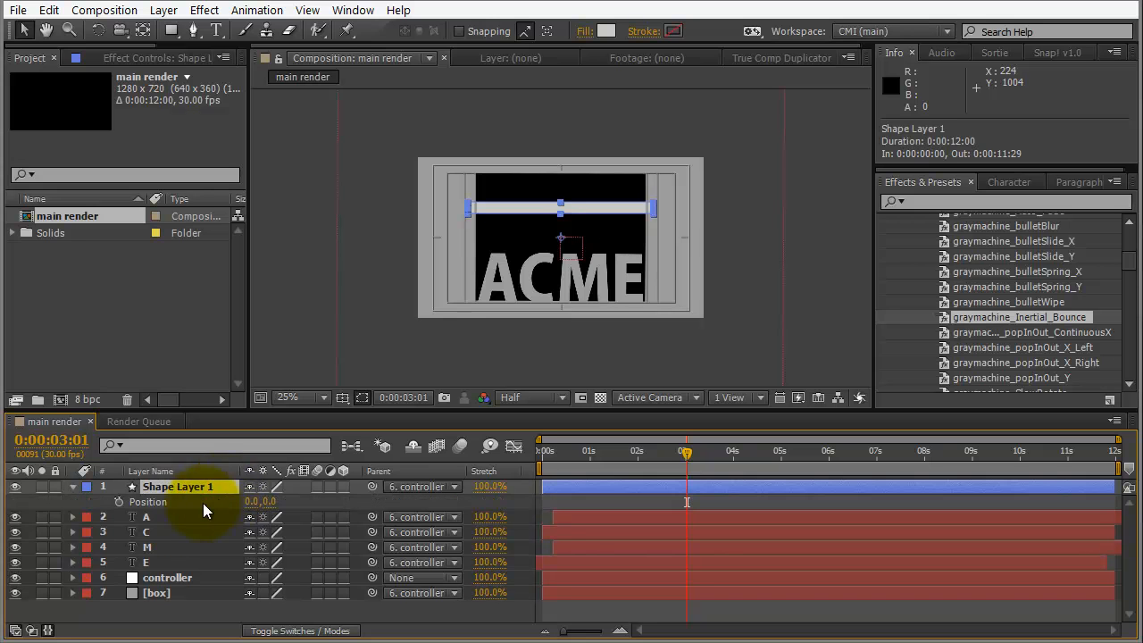
left_click(119, 502)
left_click(685, 454)
left_click_drag(686, 456, 648, 454)
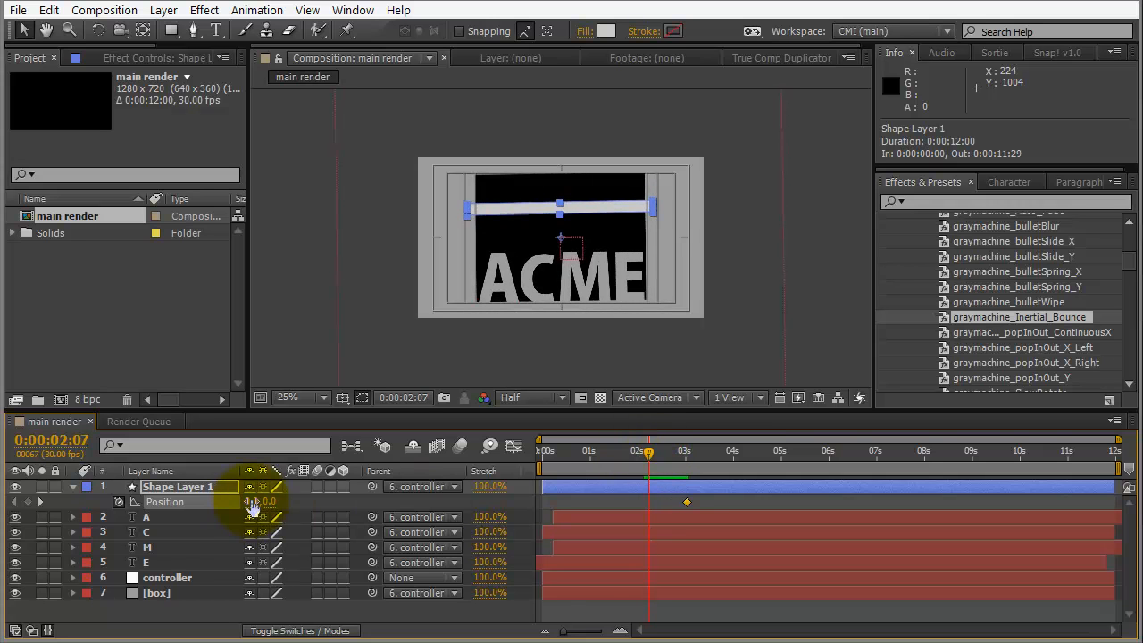
left_click_drag(256, 502, 93, 509)
left_click_drag(250, 502, 55, 517)
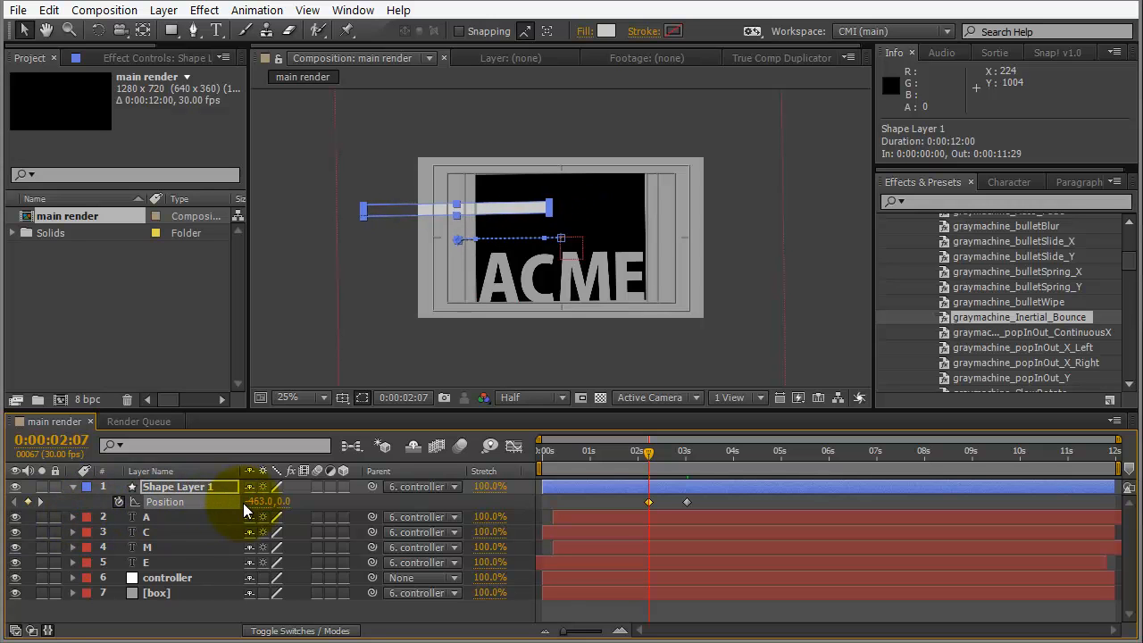
left_click_drag(255, 502, 1, 516)
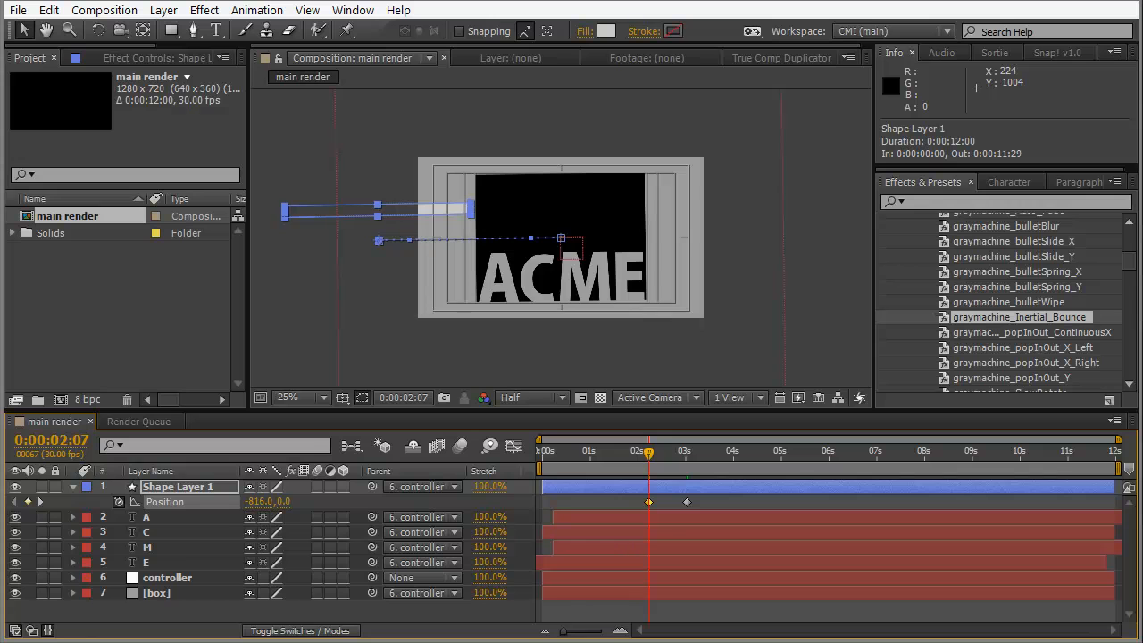
- Shorten the bar's slide-in and shift its two position keyframes so it starts at 0:00:03:01, previewing the timing
left_click_drag(650, 452, 712, 454)
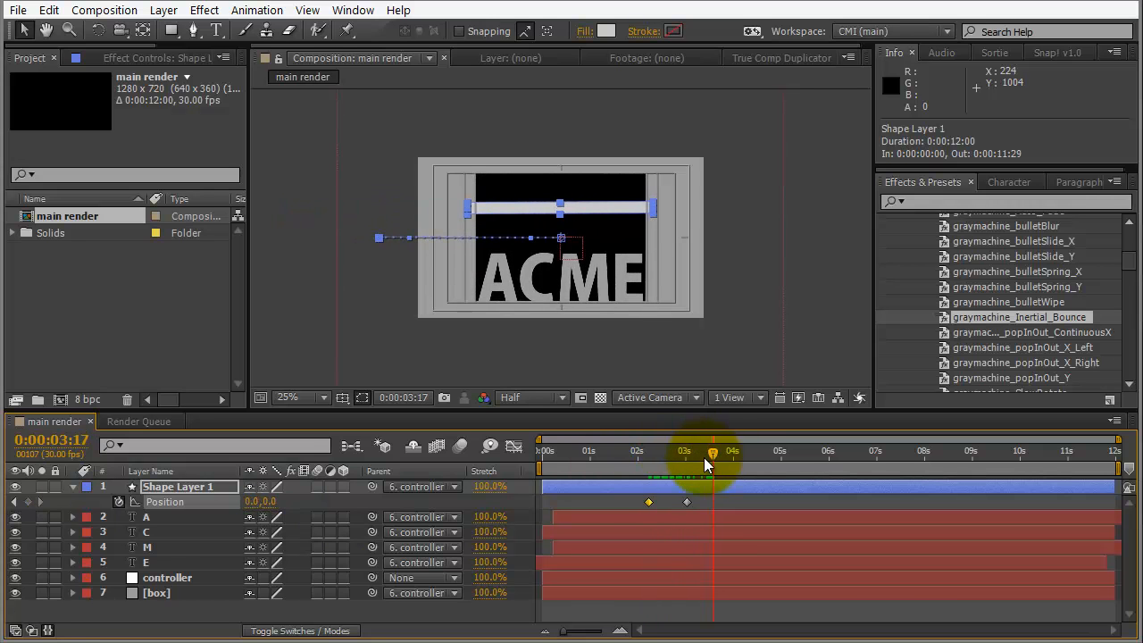
left_click(677, 502)
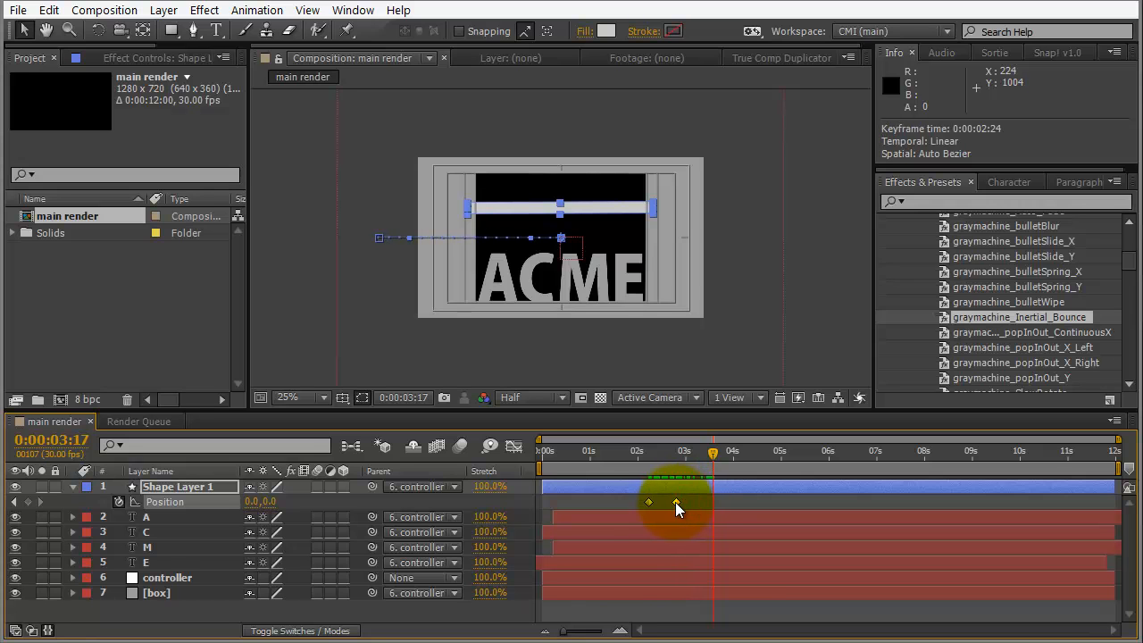
left_click_drag(648, 502, 669, 503)
left_click_drag(627, 457, 687, 469)
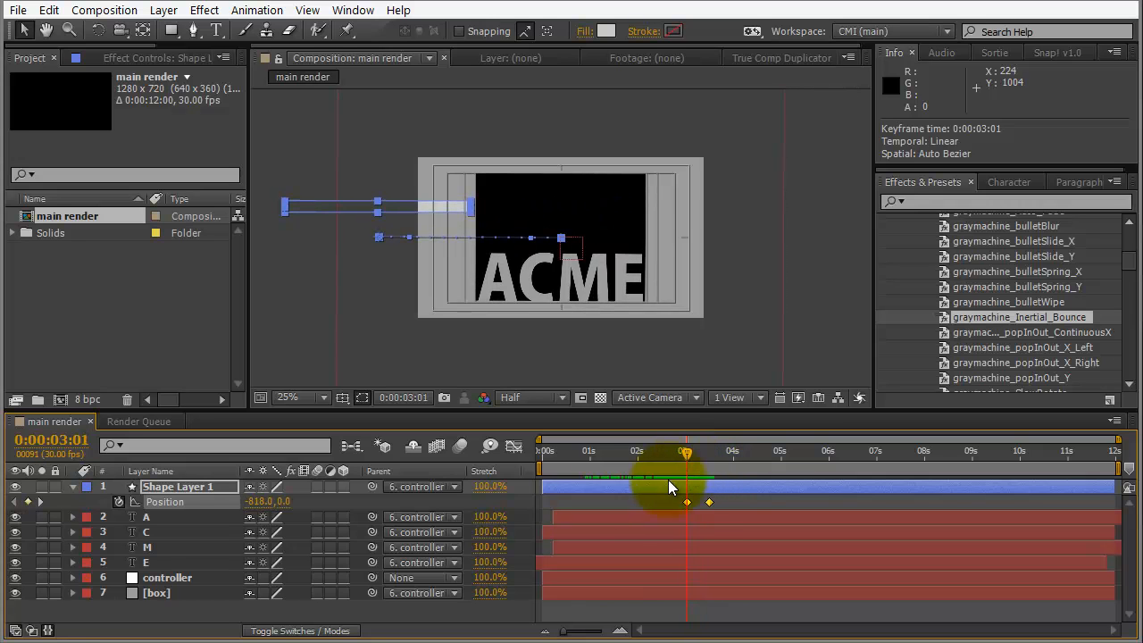
- Keyframe the controller's rotation at 0:00:03:01 and set it to -180° at 0:00:03:29, previewing the turn
left_click(167, 578)
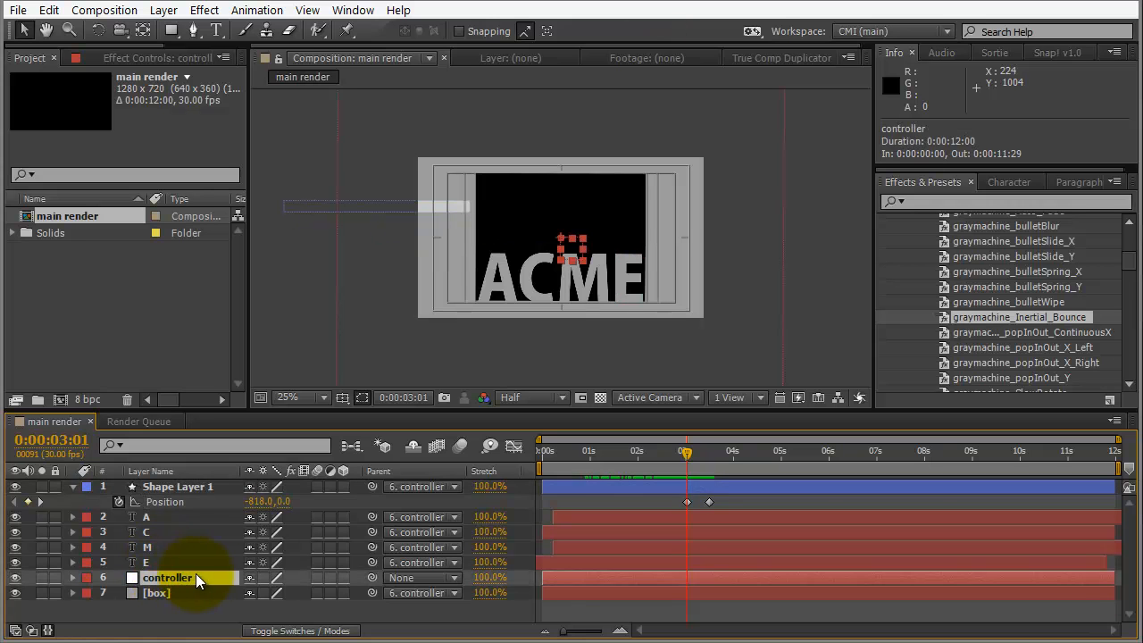
key("u")
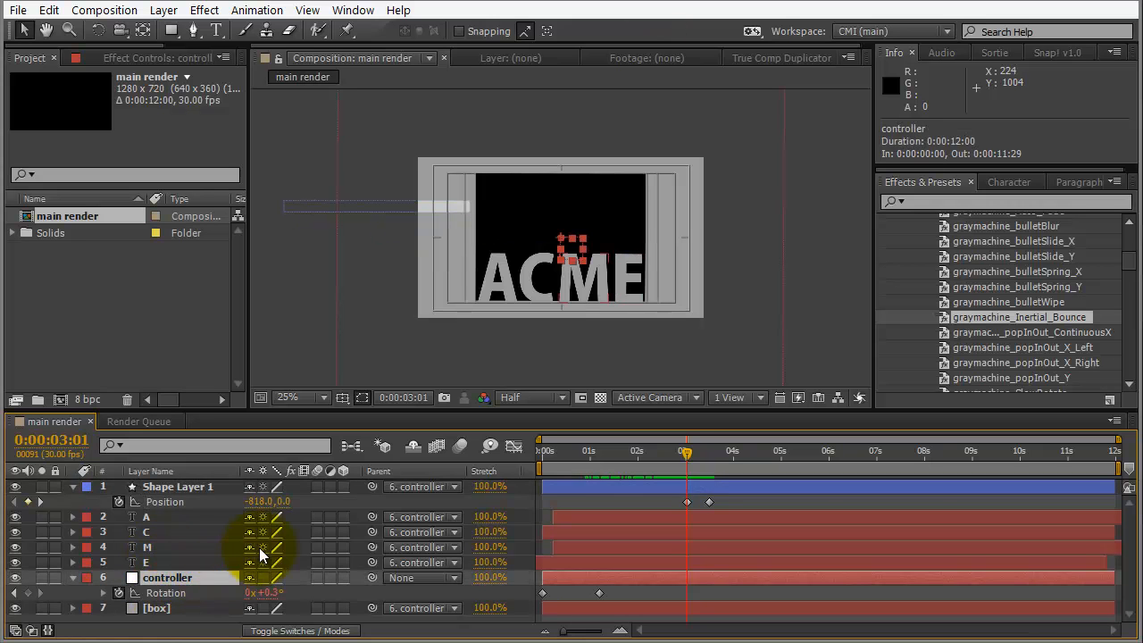
left_click(28, 593)
left_click_drag(689, 454, 734, 453)
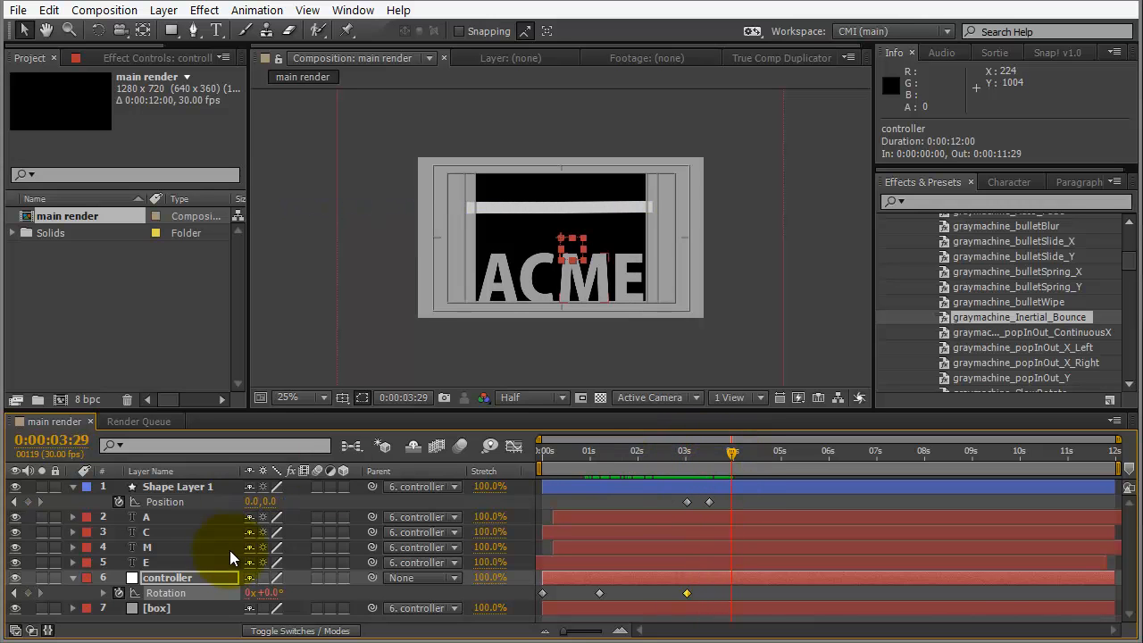
left_click(271, 592)
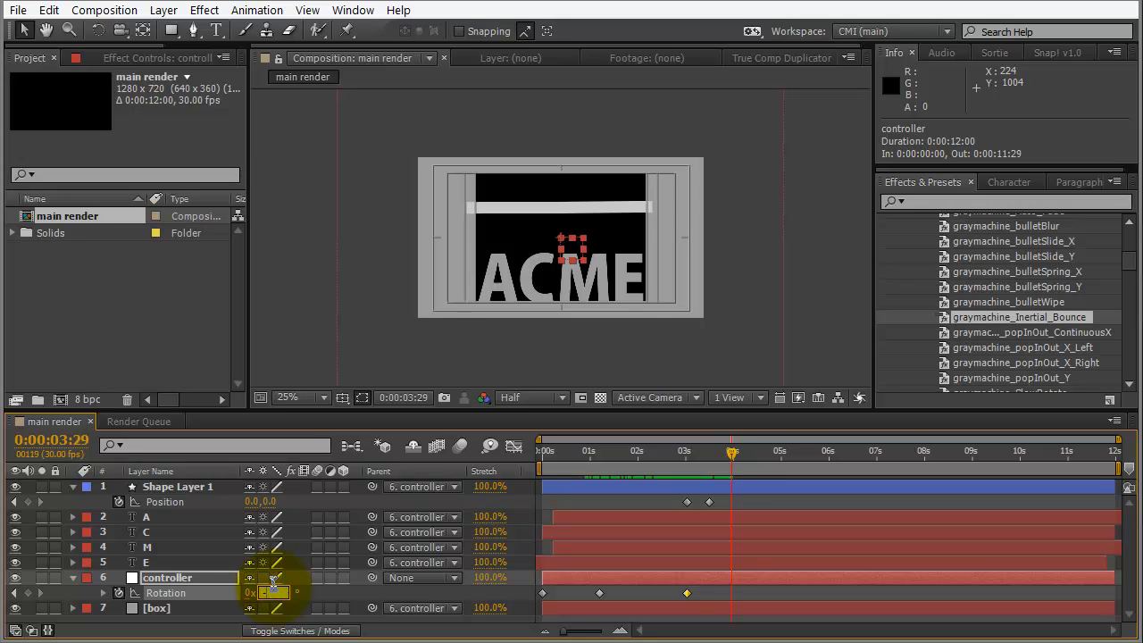
key("Return")
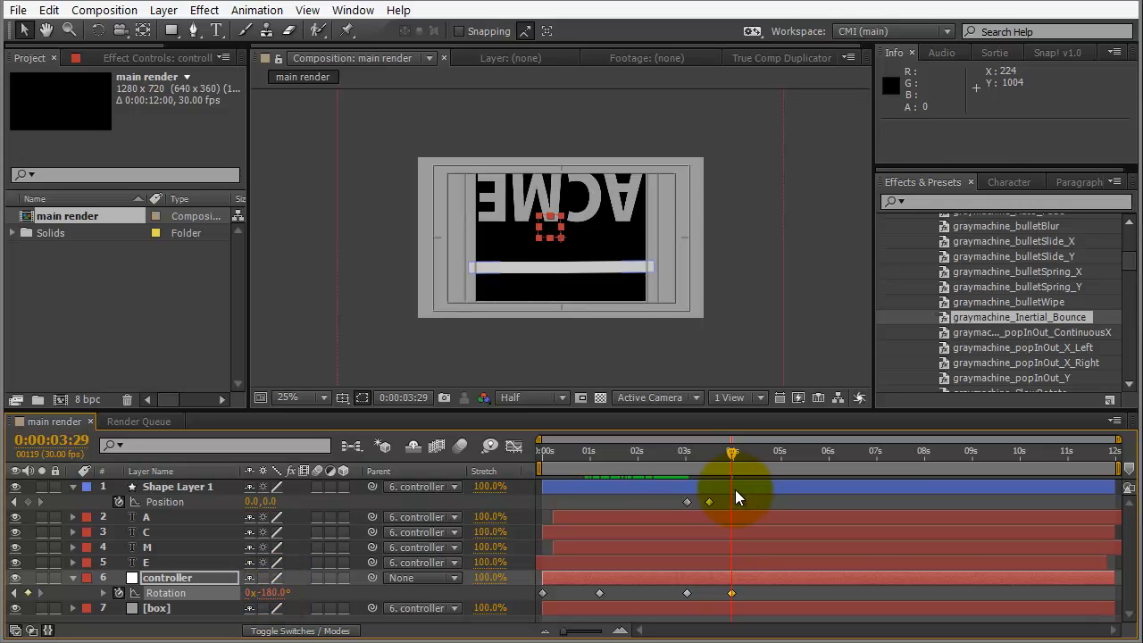
left_click_drag(732, 454, 692, 470)
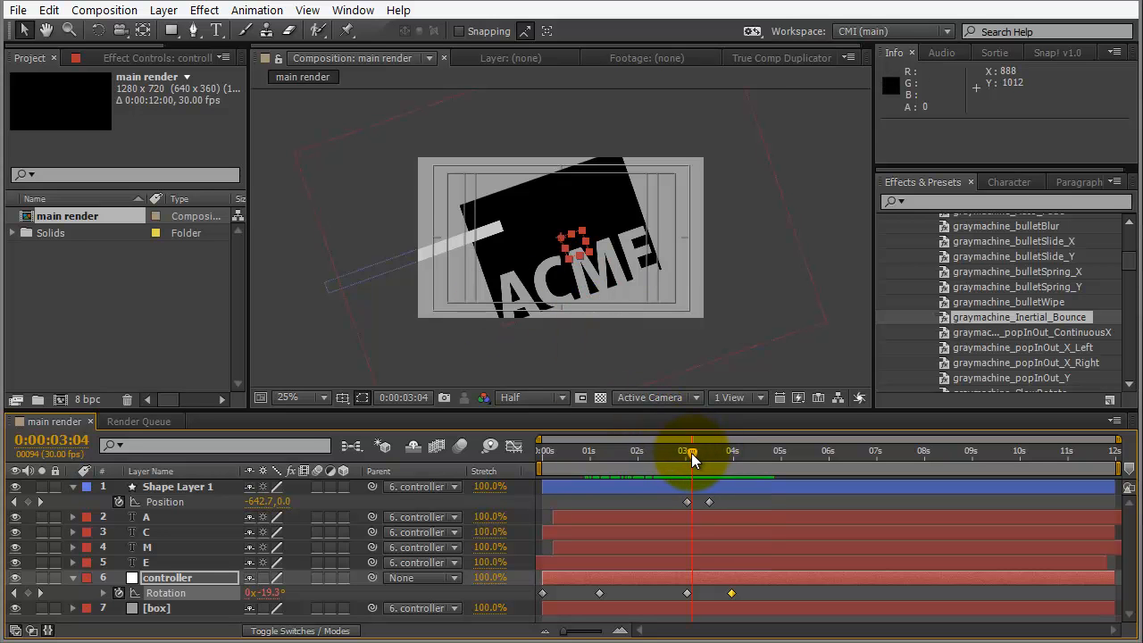
- Keyframe the scale of the letters A, C, M and E at 0:00:03:01 and set it to 0% at 0:00:03:29
left_click_drag(691, 453, 685, 456)
left_click(143, 563)
left_click(151, 514, "shift")
key("s")
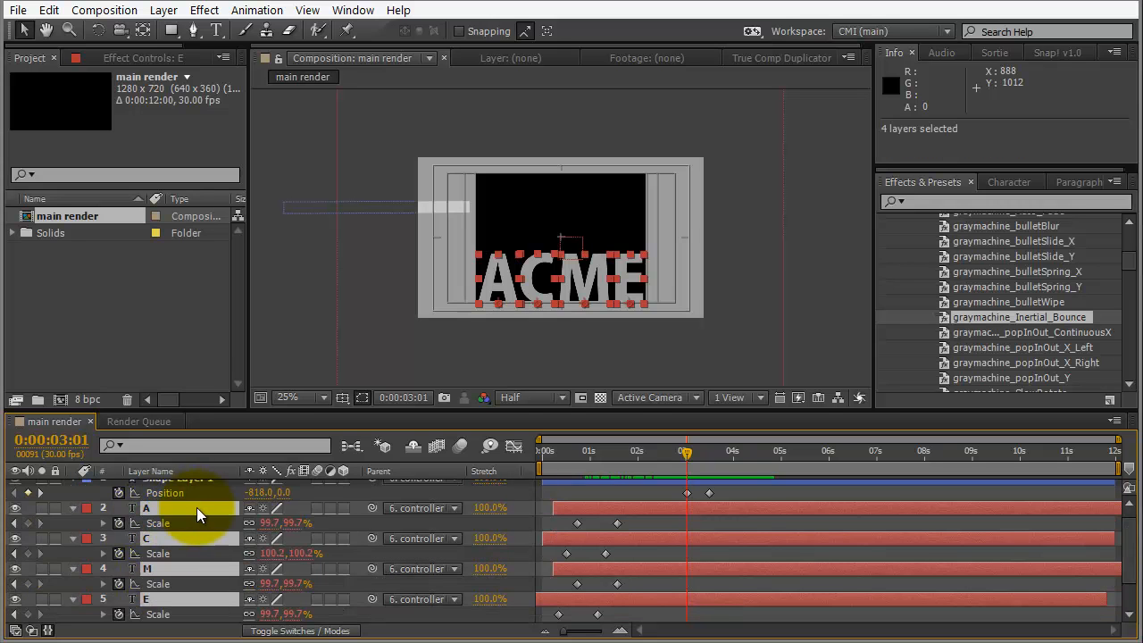
left_click(28, 524)
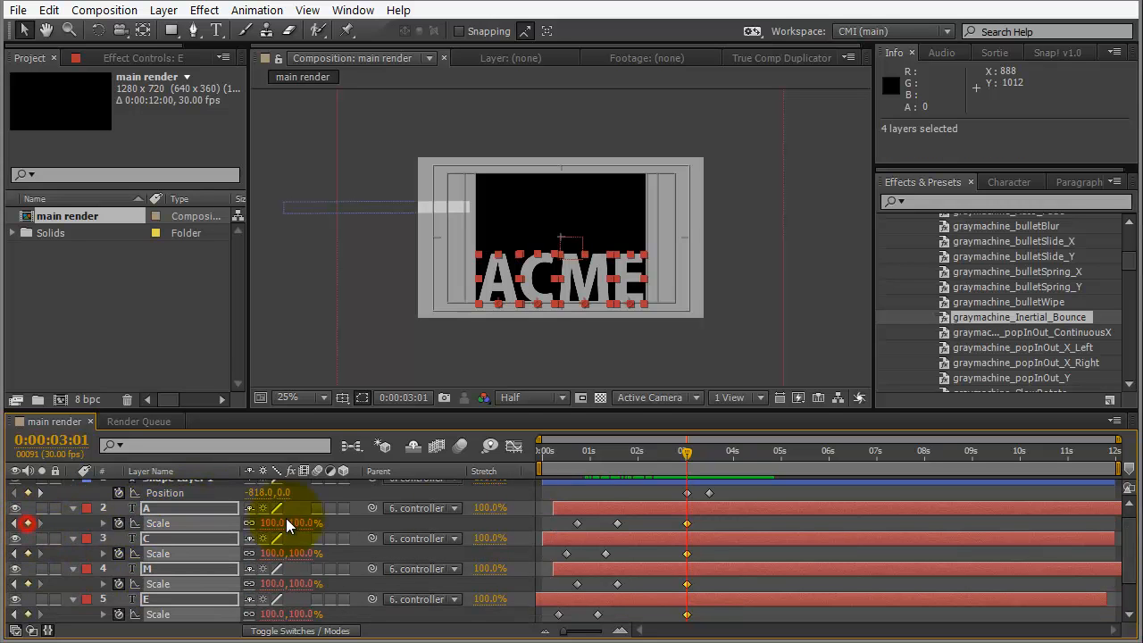
left_click_drag(683, 452, 733, 456)
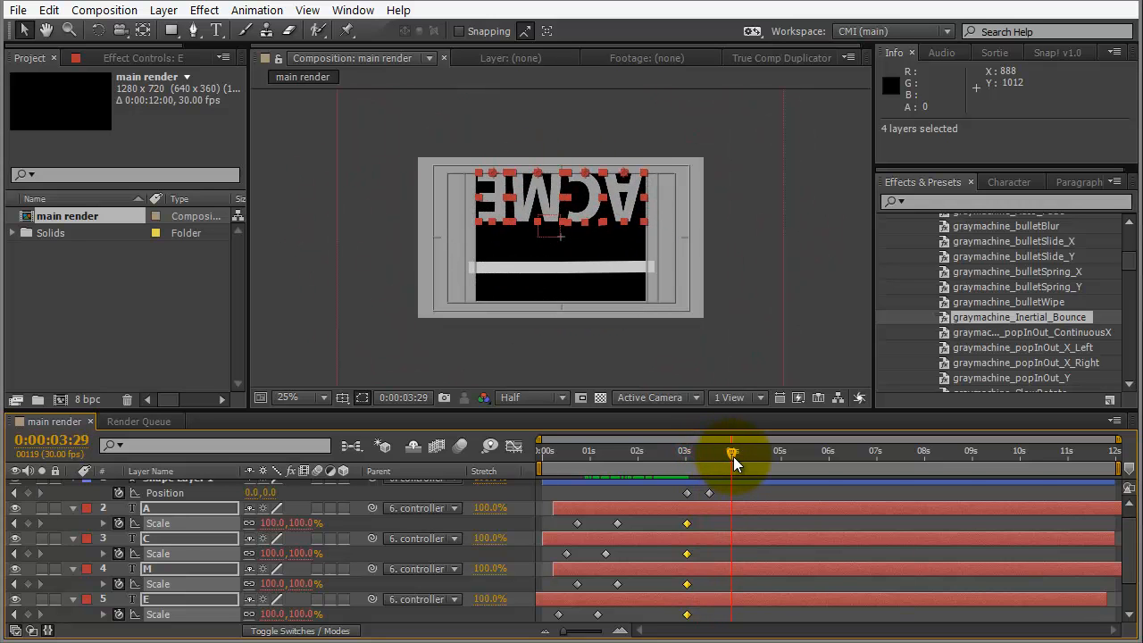
left_click(303, 553)
type("0")
key("Return")
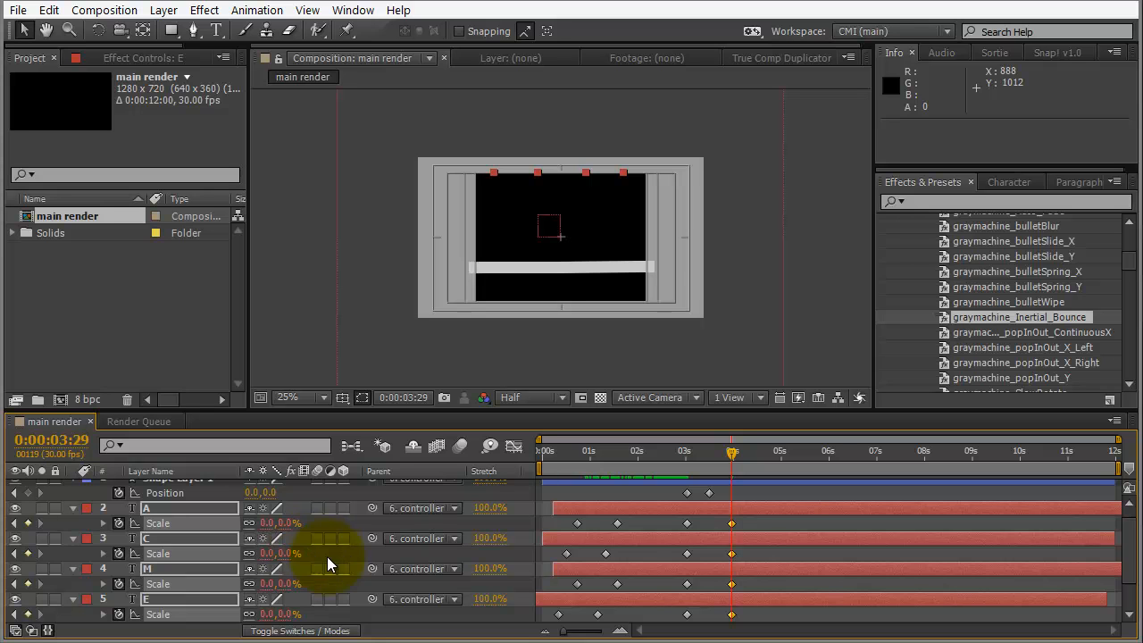
- Stagger the letters' scale-down keyframe pairs: A slightly later, C starting at 0:00:02:24, M at 0:00:03:16 and E at 0:00:02:18
left_click(670, 518)
left_click(687, 523)
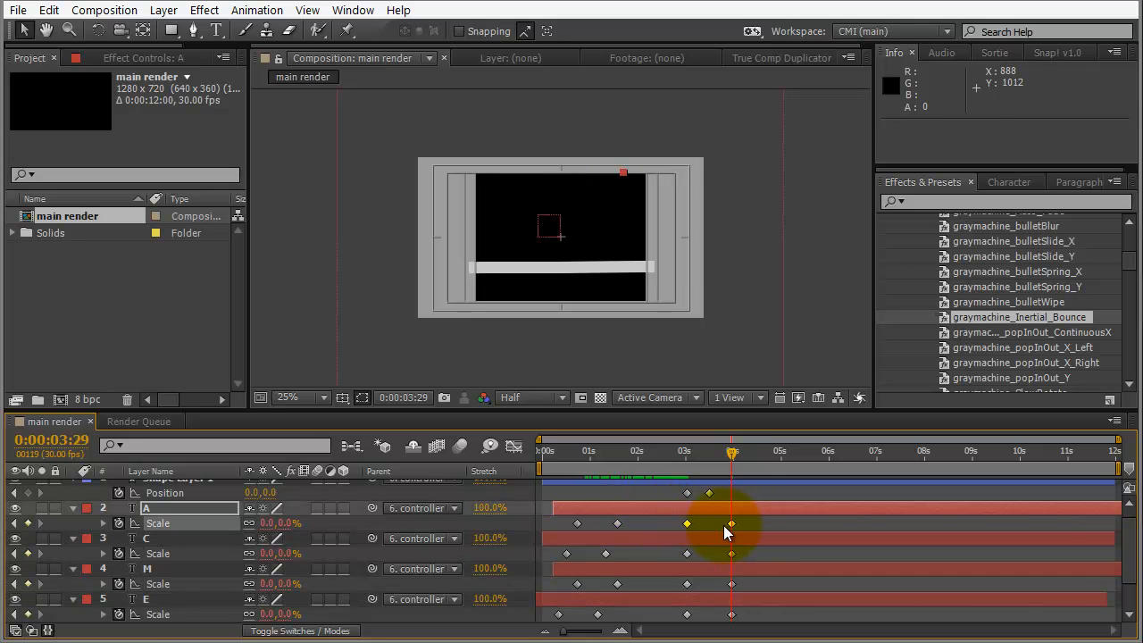
left_click_drag(690, 525, 753, 586)
scroll(690, 584, "down", 1)
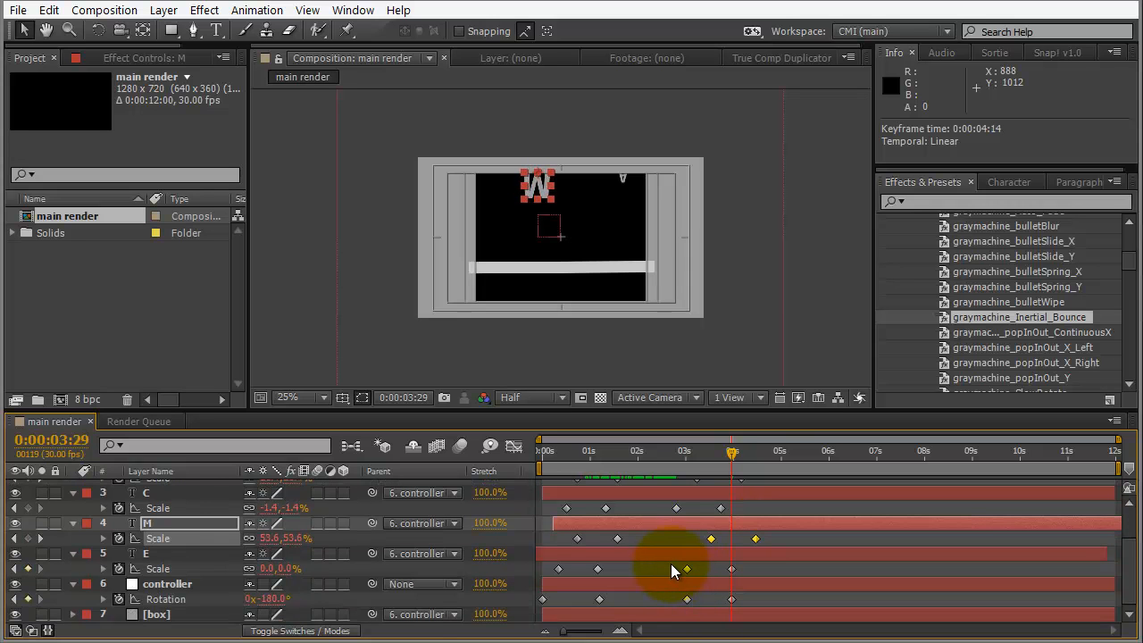
mouse_move(671, 564)
left_mouse_down()
mouse_move(710, 570)
mouse_move(673, 570)
left_mouse_up()
left_click_drag(650, 458, 693, 476)
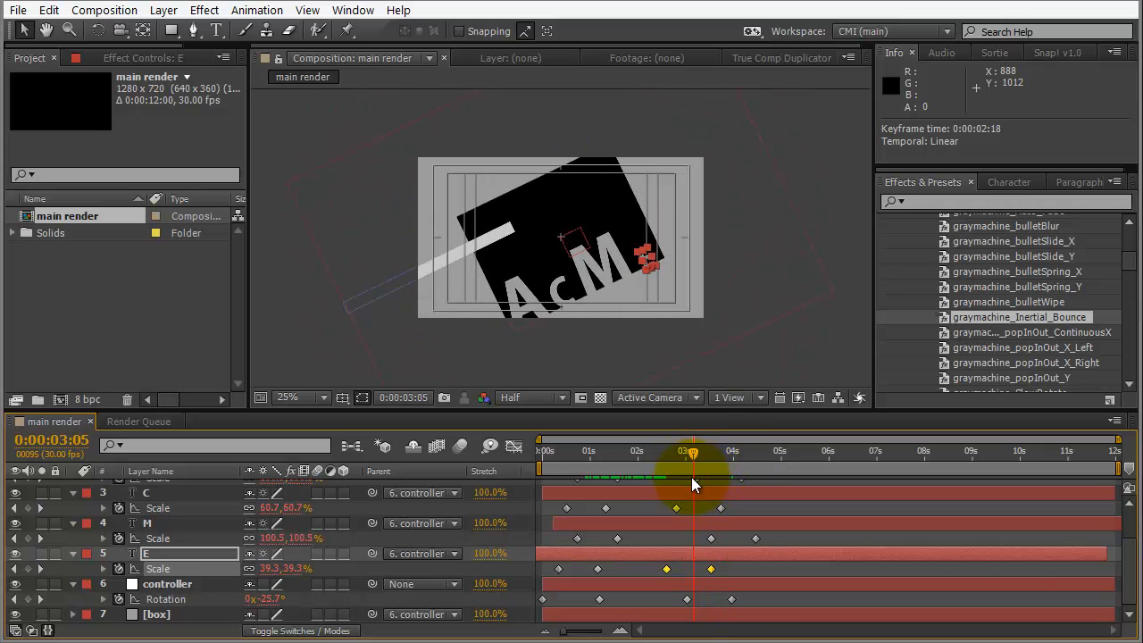
- Enlarge the timeline and apply Easy Ease to the first scale-down keyframe of each of the four letters
scroll(651, 539, "up", 2)
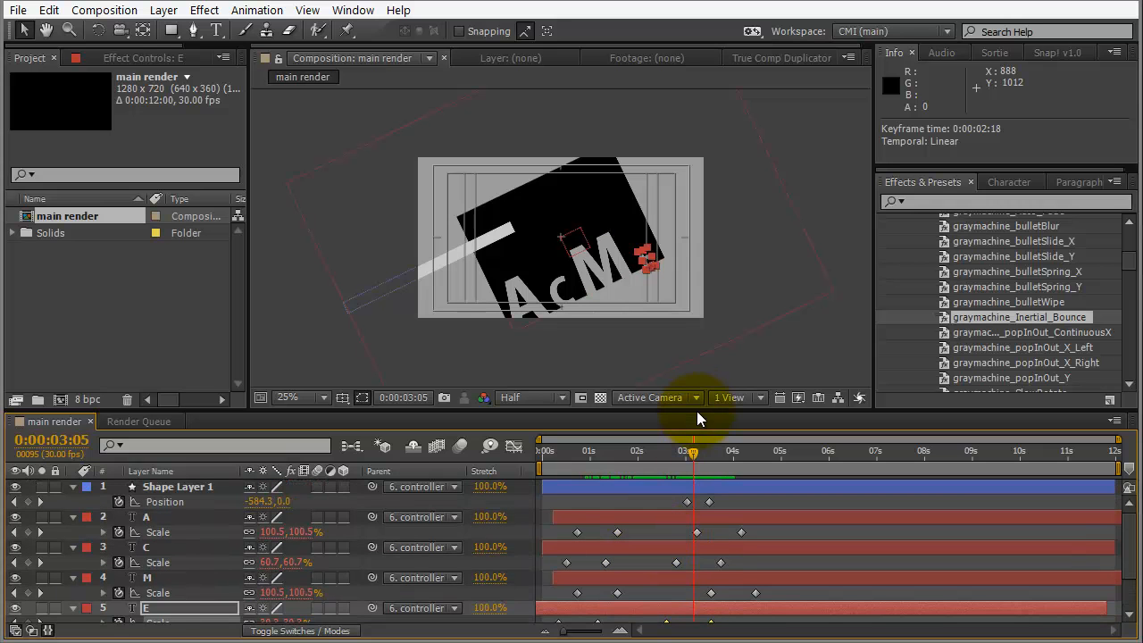
left_click_drag(697, 407, 688, 266)
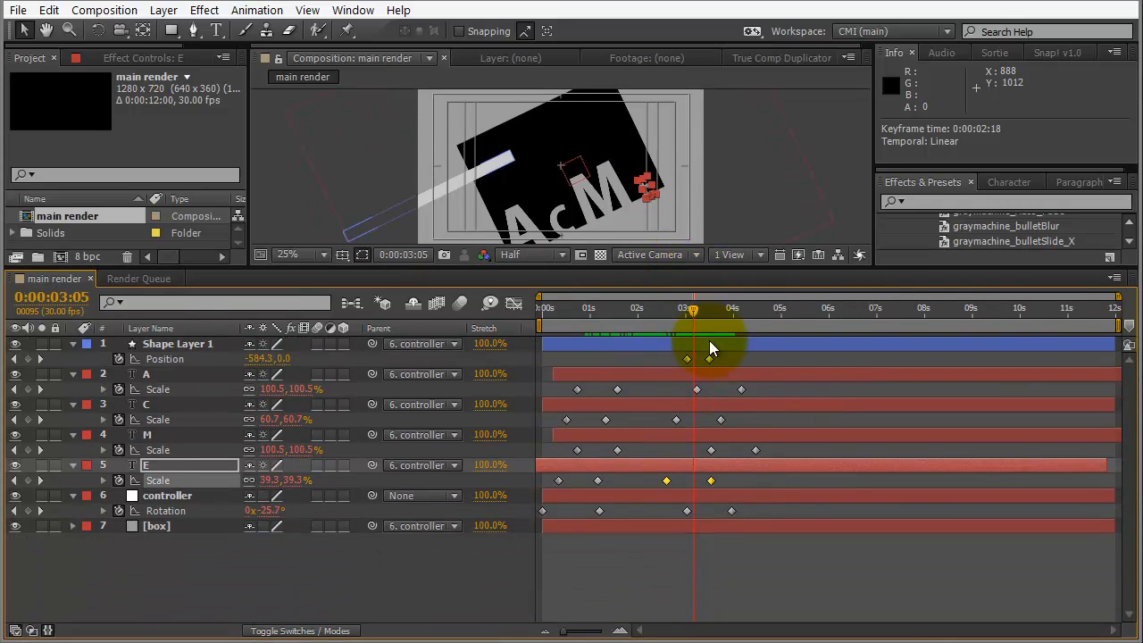
left_click(695, 390)
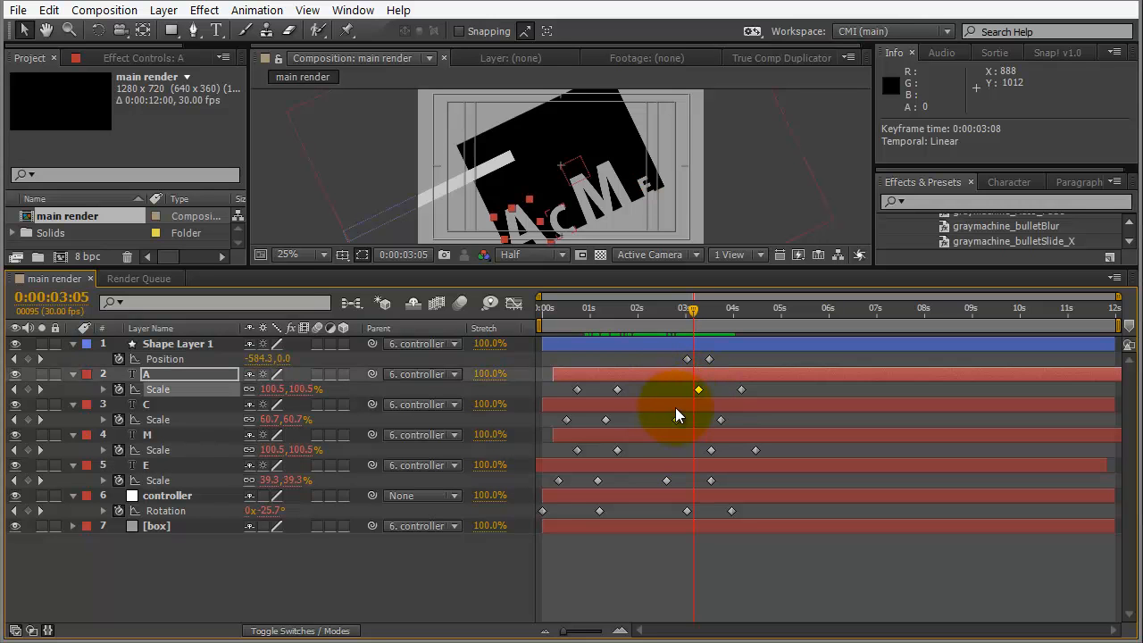
left_click(677, 420, "shift")
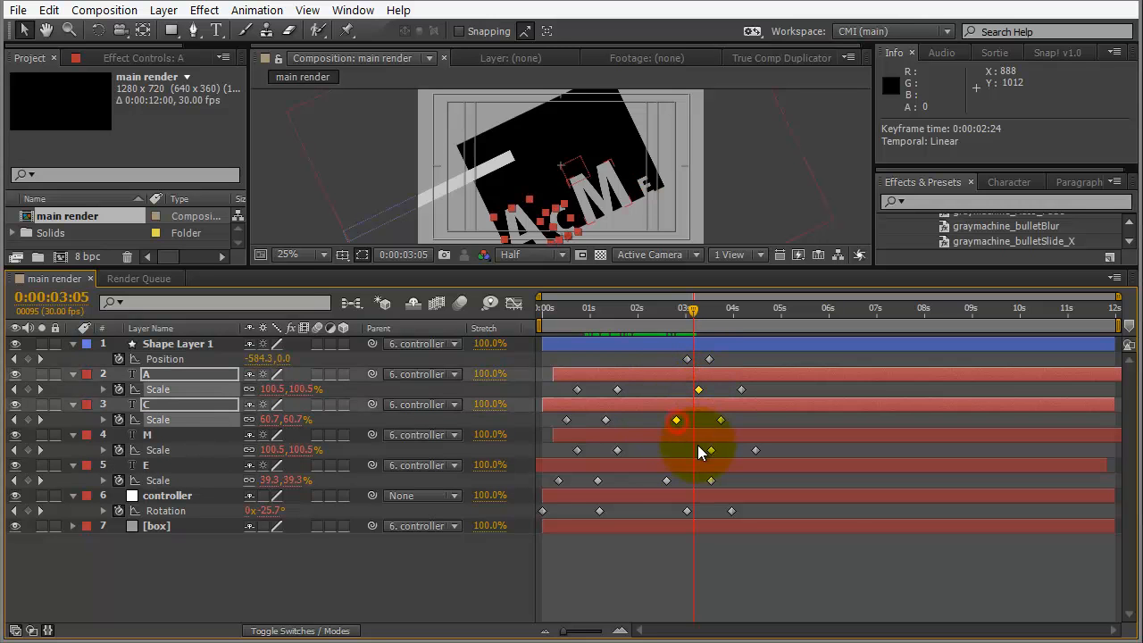
left_click(711, 450, "shift")
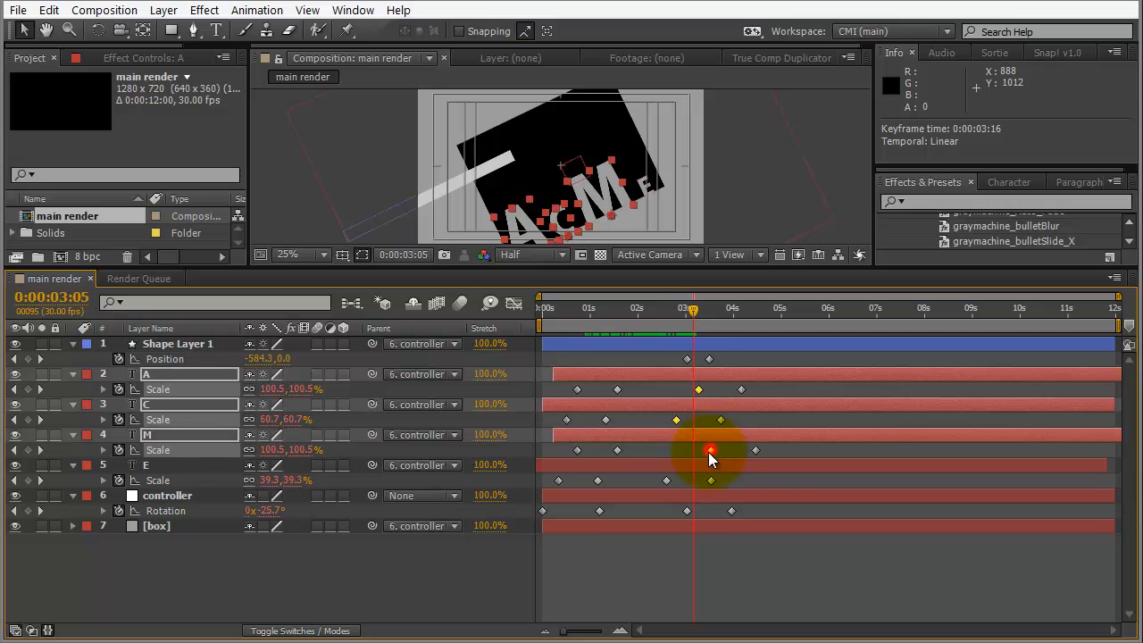
left_click(668, 480, "shift")
right_click(669, 480)
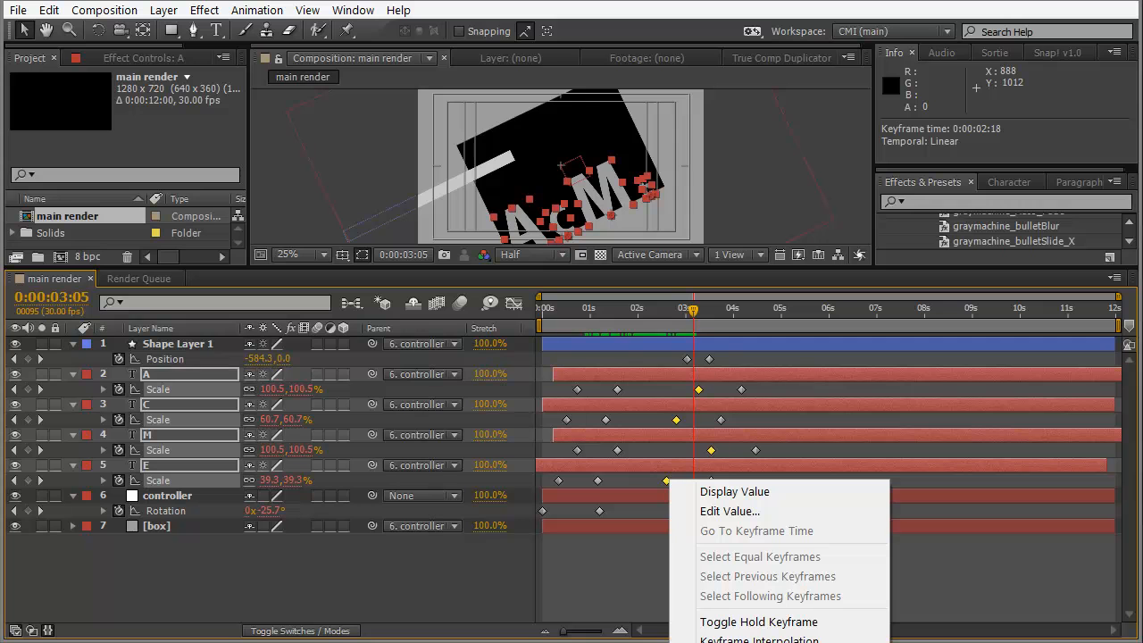
key("F9")
mouse_move(693, 308)
left_mouse_down()
mouse_move(676, 320)
mouse_move(713, 327)
mouse_move(686, 330)
left_mouse_up()
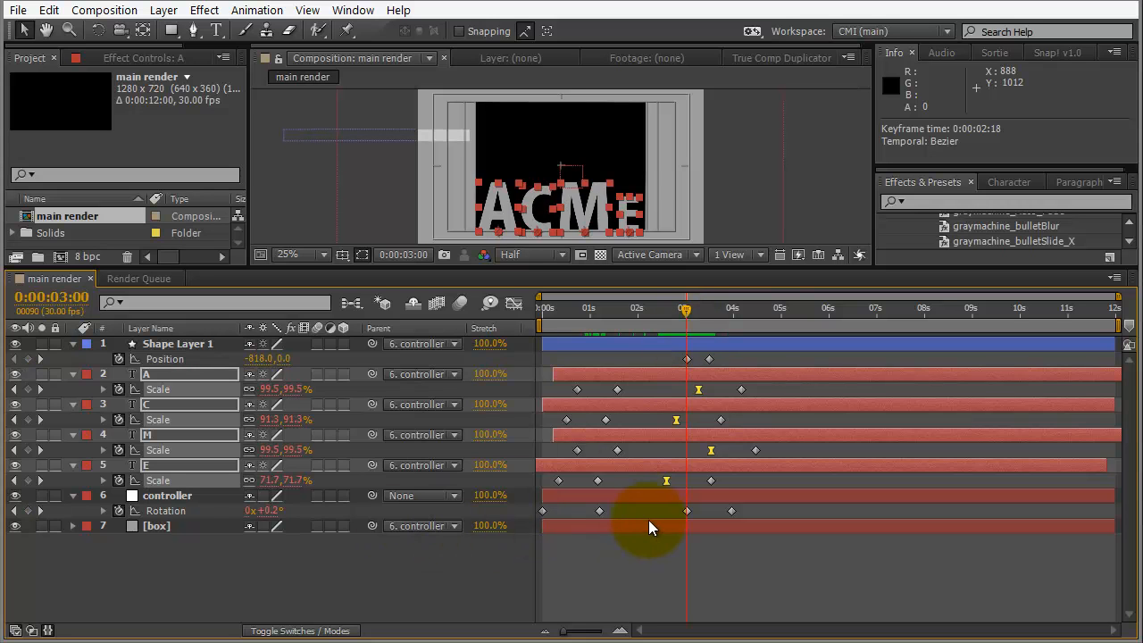
- Apply Easy Ease to the controller's rotation keyframe at 0:00:03:01, move it to 0:00:02:22 and preview up to 0:00:05:18
left_click(686, 512)
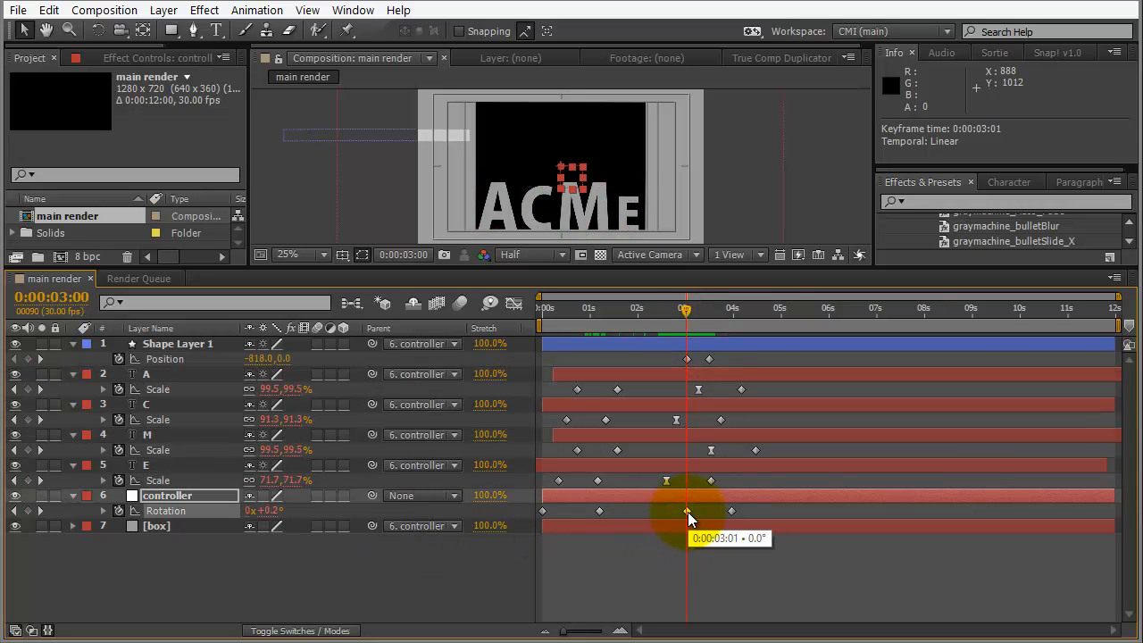
right_click(688, 511)
mouse_move(790, 642)
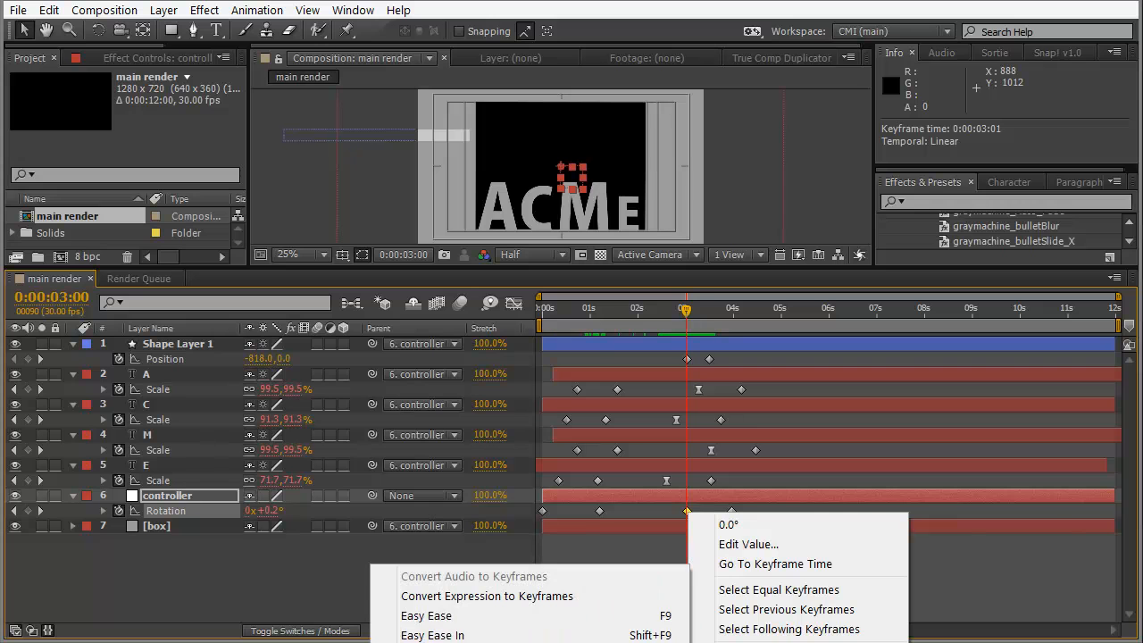
left_click(594, 616)
left_click_drag(673, 324, 705, 319)
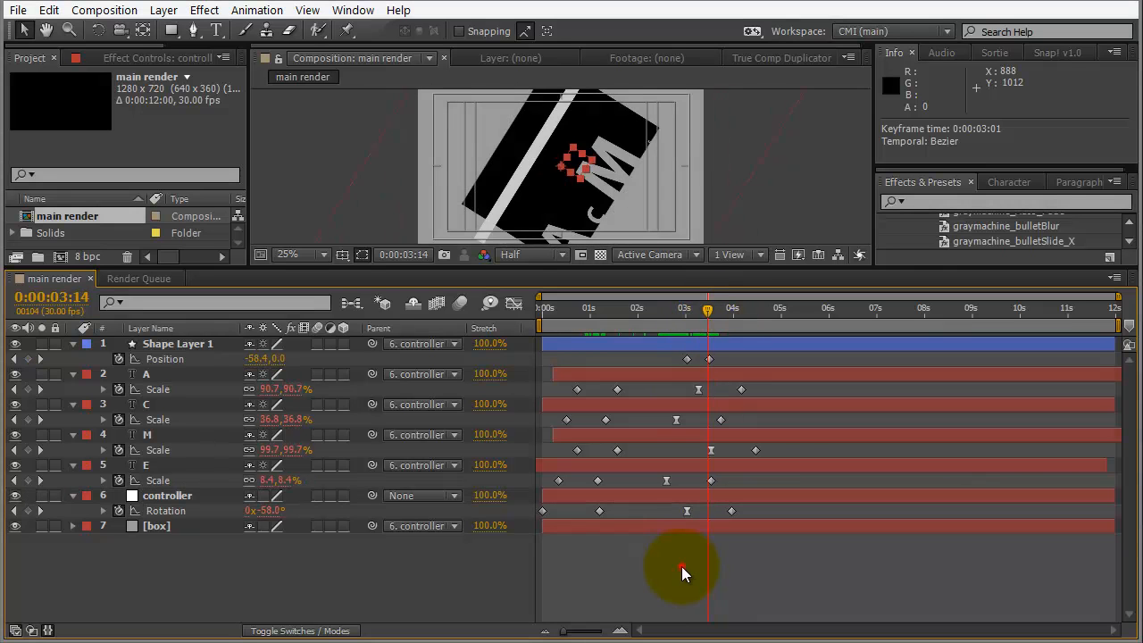
left_click_drag(684, 512, 672, 515)
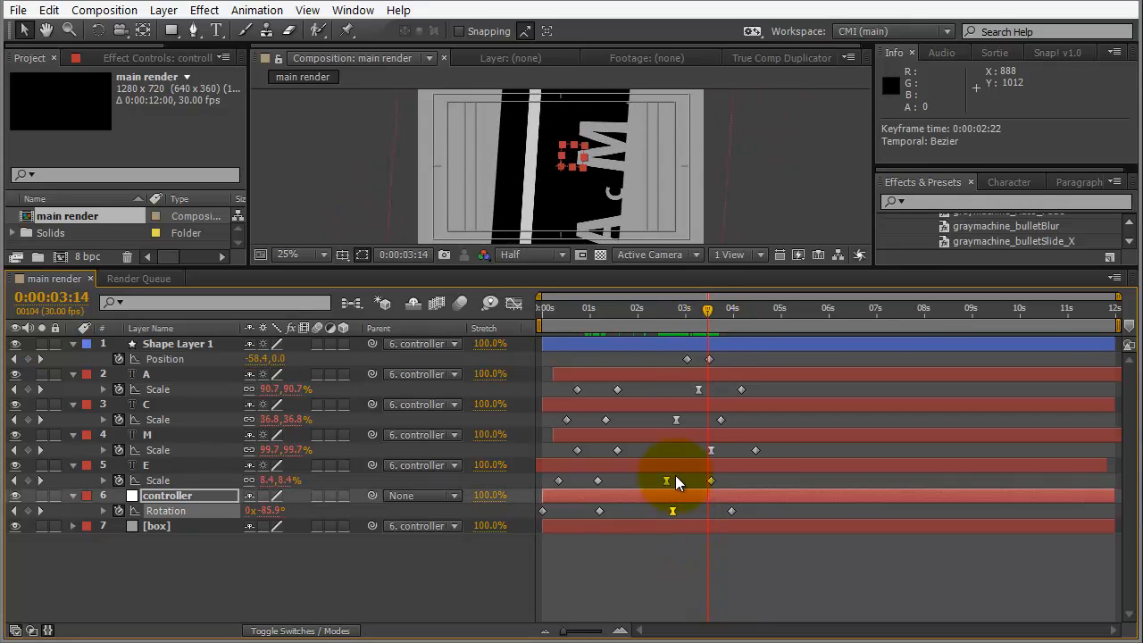
left_click_drag(674, 313, 809, 315)
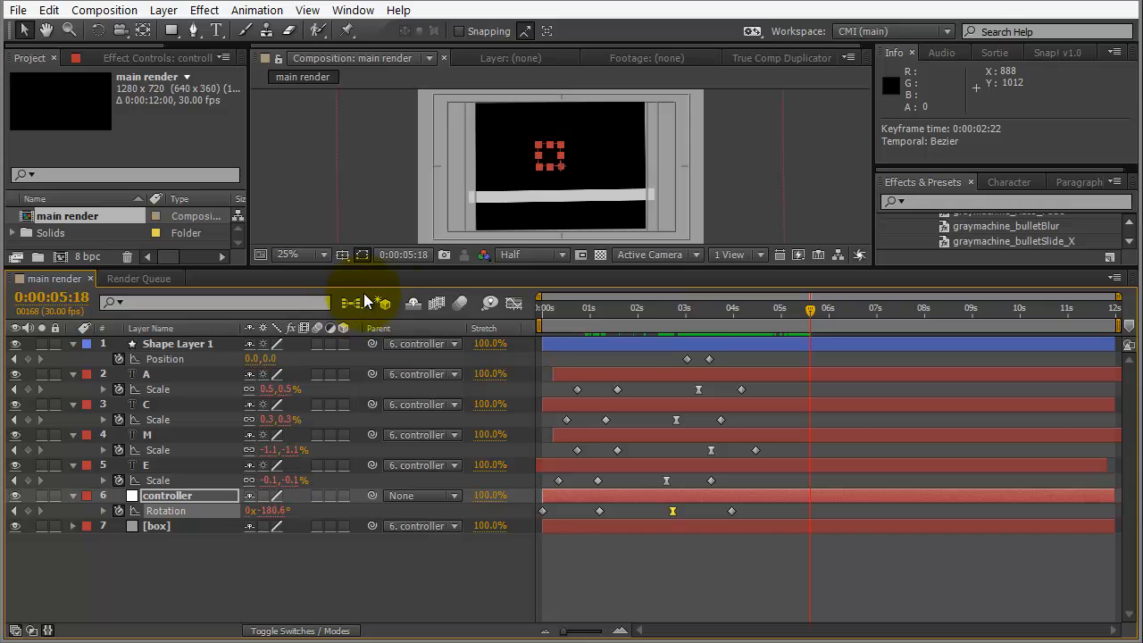
- Enlarge the composition view and add a new text layer reading "CO." on the black box at 0:00:05:18
left_click_drag(397, 266, 396, 416)
scroll(396, 301, "up", 3)
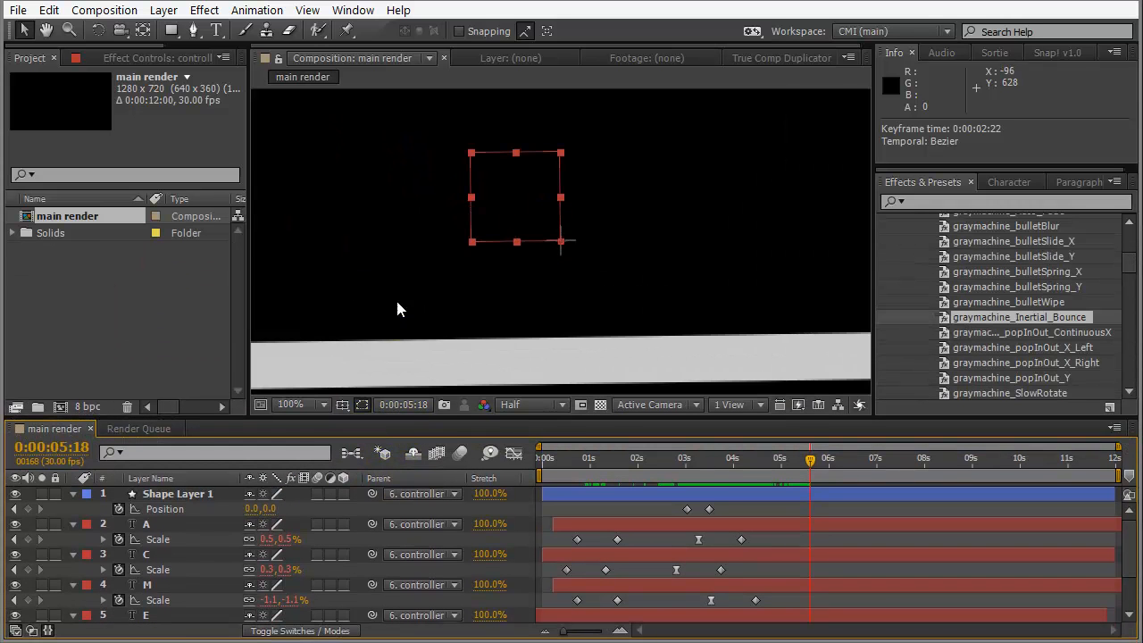
scroll(424, 260, "down", 2)
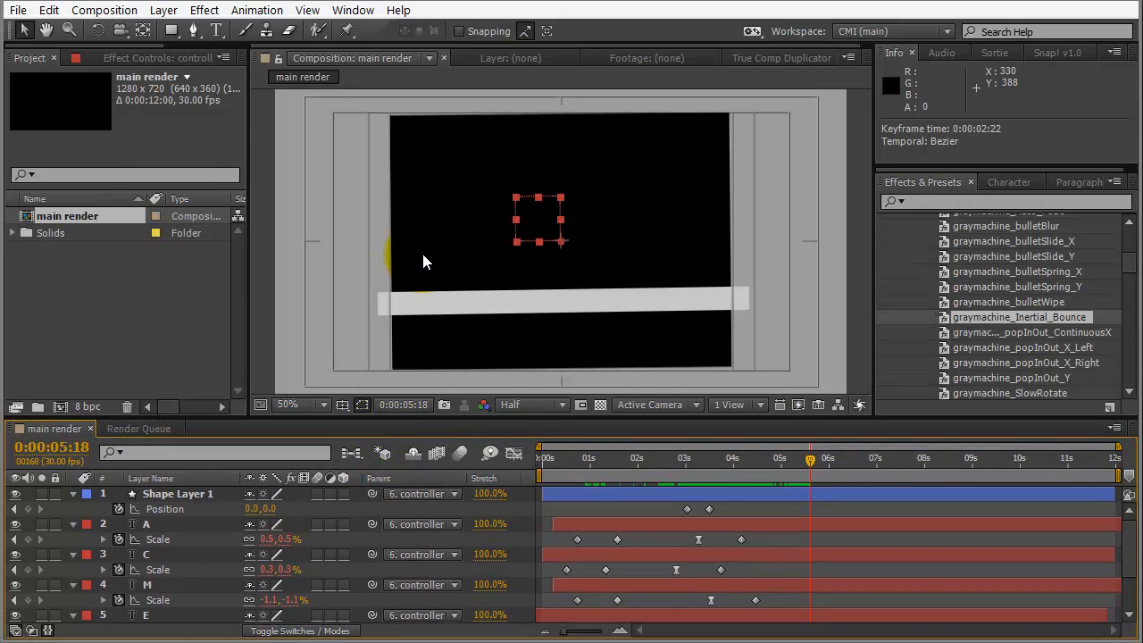
left_click(214, 29)
left_click(478, 264)
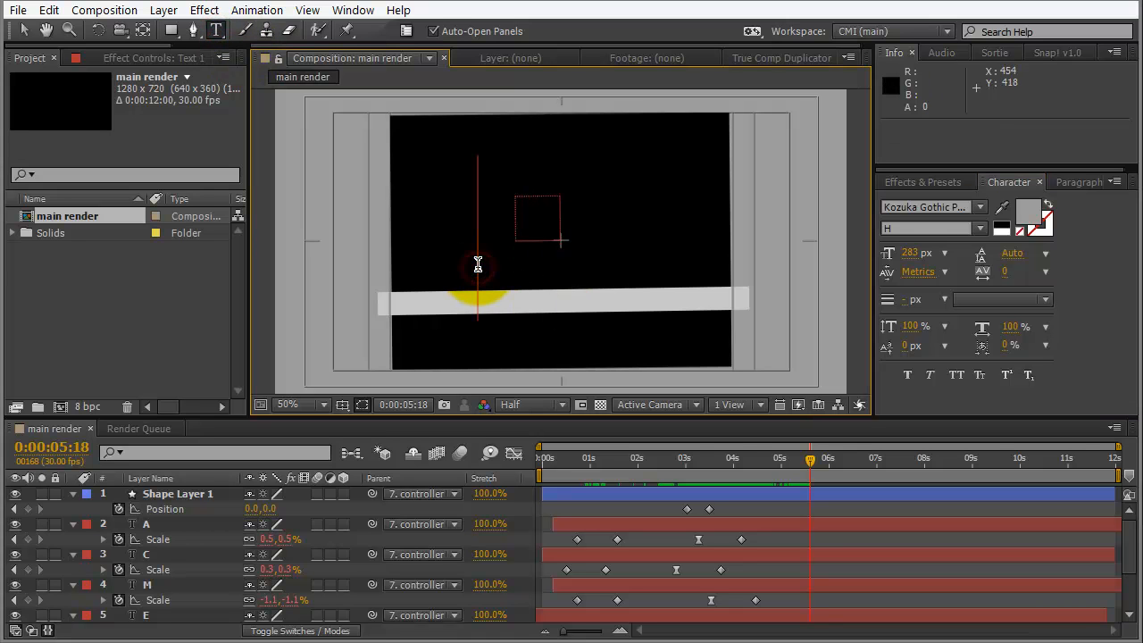
type("CO")
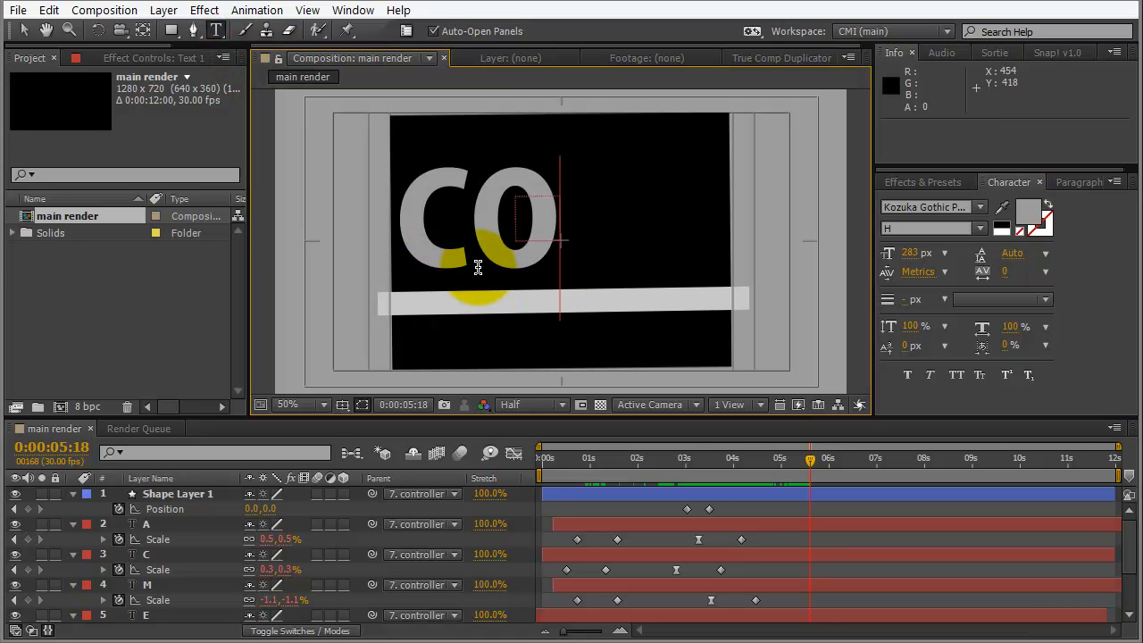
type(">")
key("BackSpace")
type(".")
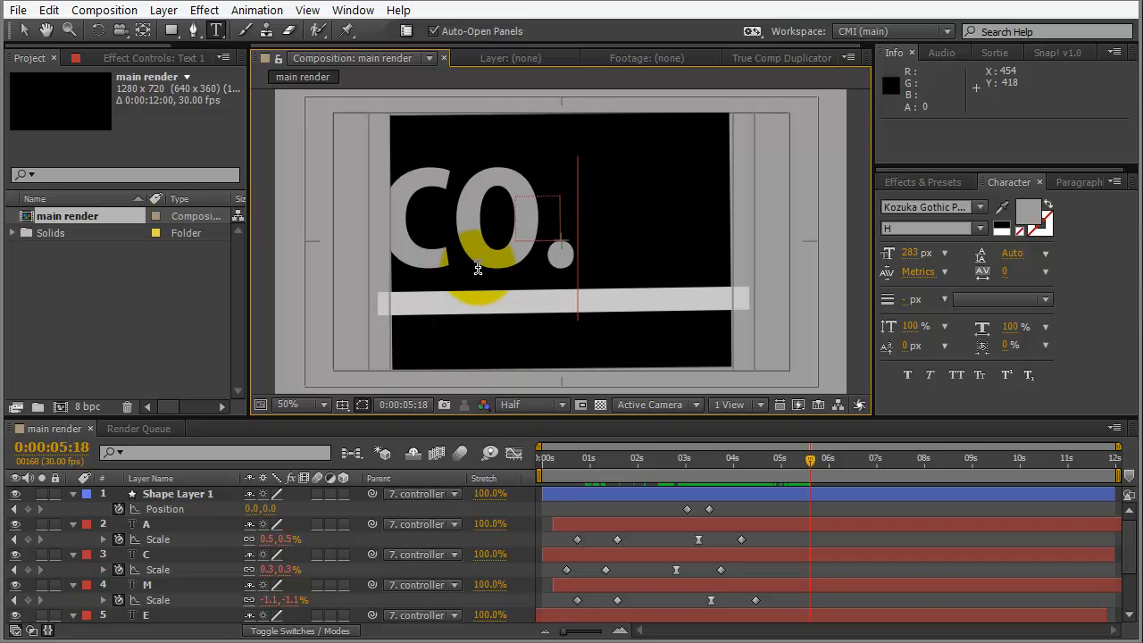
- Place the "CO." text on the white bar at position 660, 472 and set its font size to 324 px
left_click(25, 30)
left_click_drag(474, 223, 559, 256)
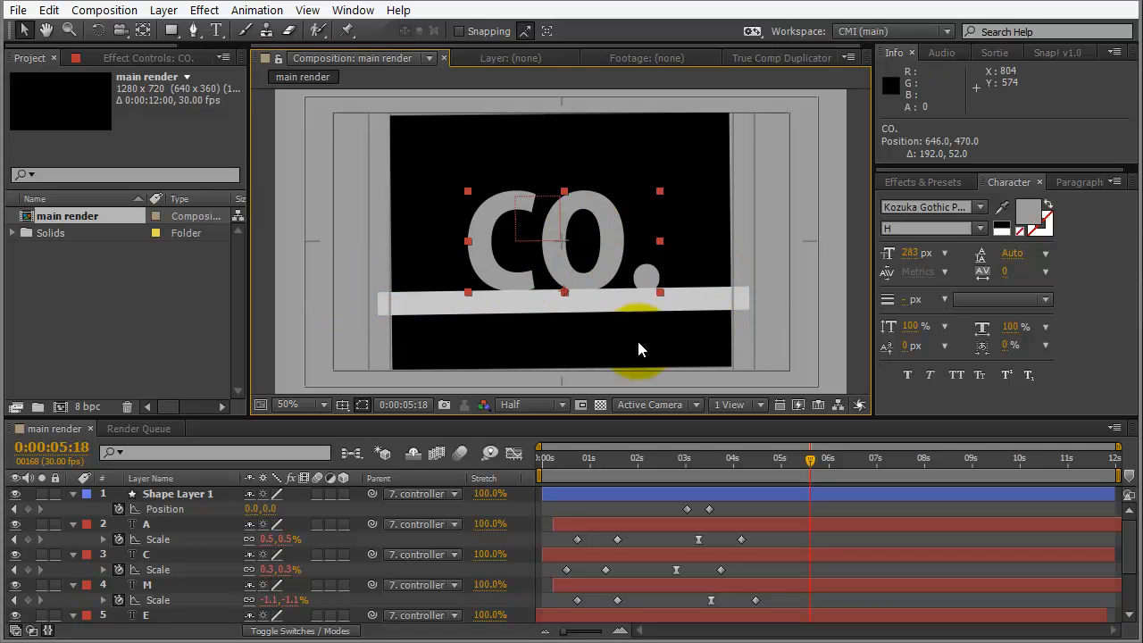
left_click_drag(908, 254, 929, 265)
left_click_drag(565, 291, 566, 295)
- Scrub the animation to 0:00:08:04 and parent the CO. layer to the controller
left_click_drag(729, 461, 931, 462)
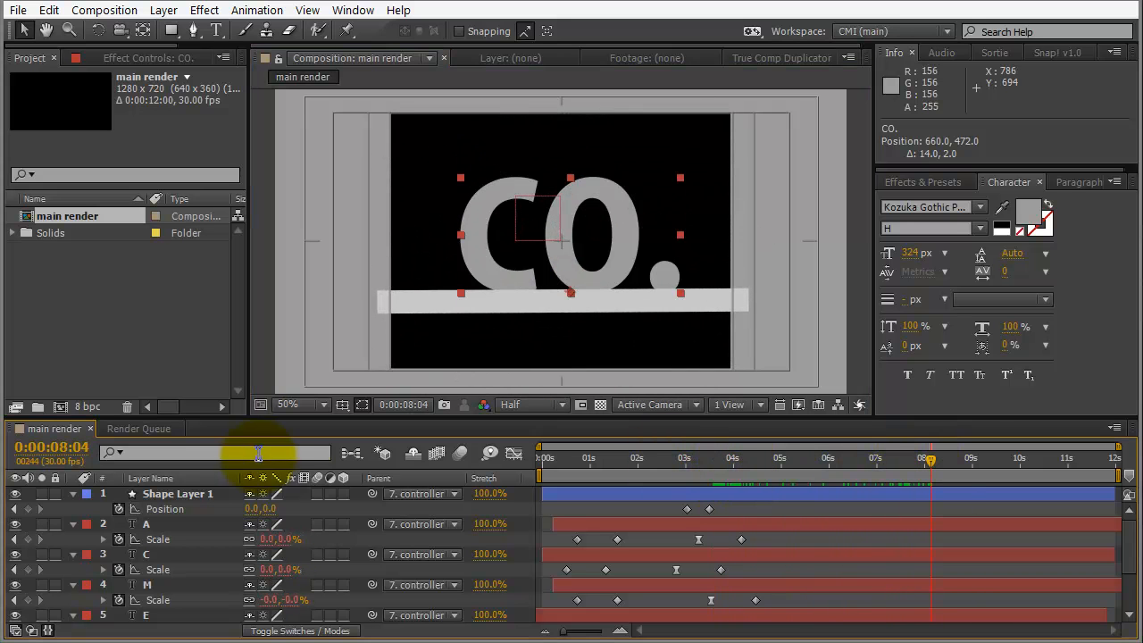
left_click_drag(346, 418, 348, 275)
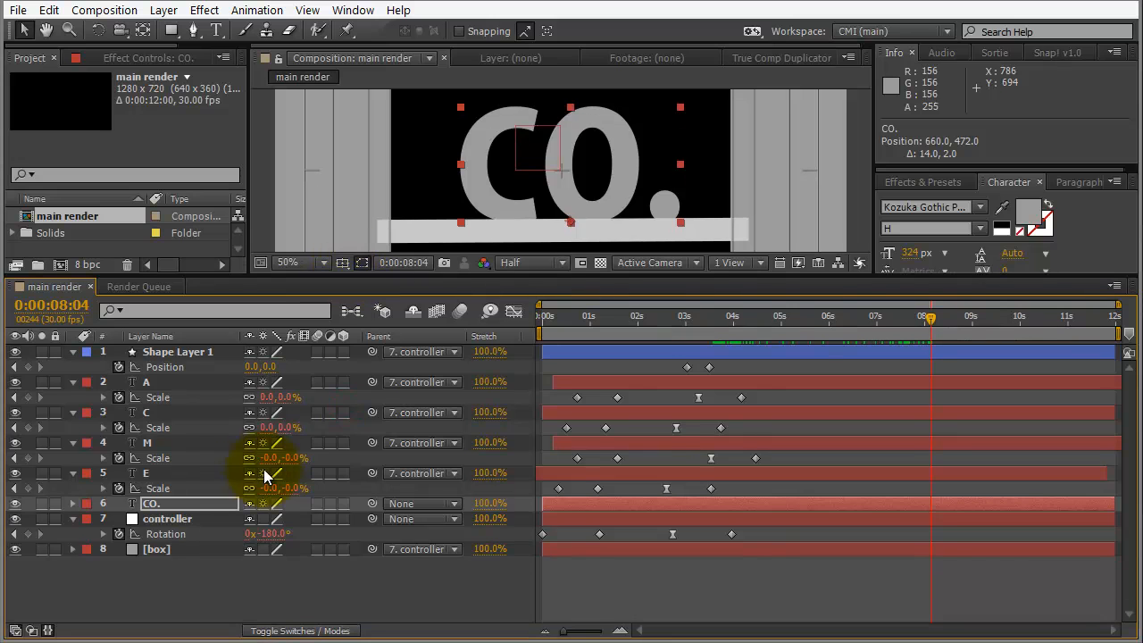
left_click_drag(372, 504, 178, 516)
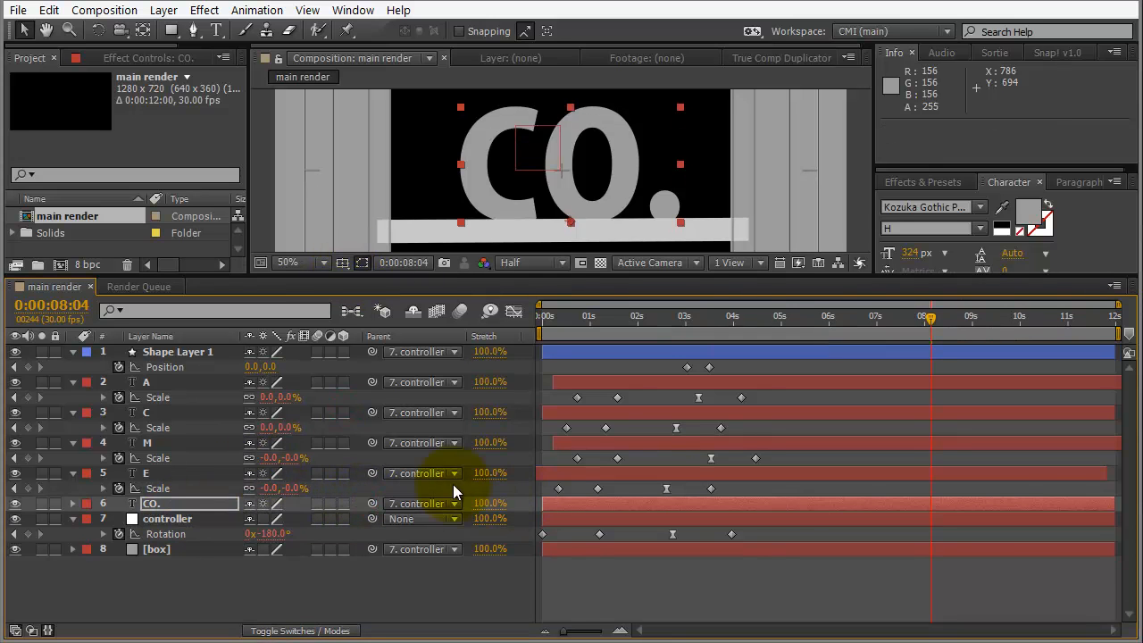
- Check the rotation's timing and add a scale keyframe at 100% to the CO. layer at 0:00:04:19
left_click_drag(777, 321, 732, 323)
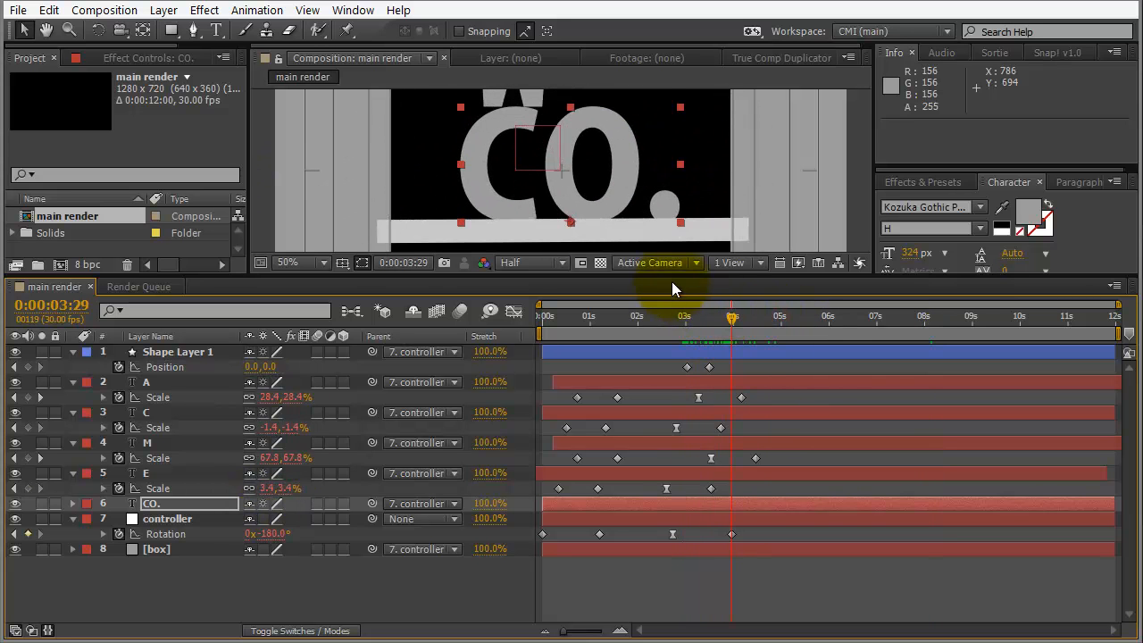
left_click_drag(672, 276, 670, 380)
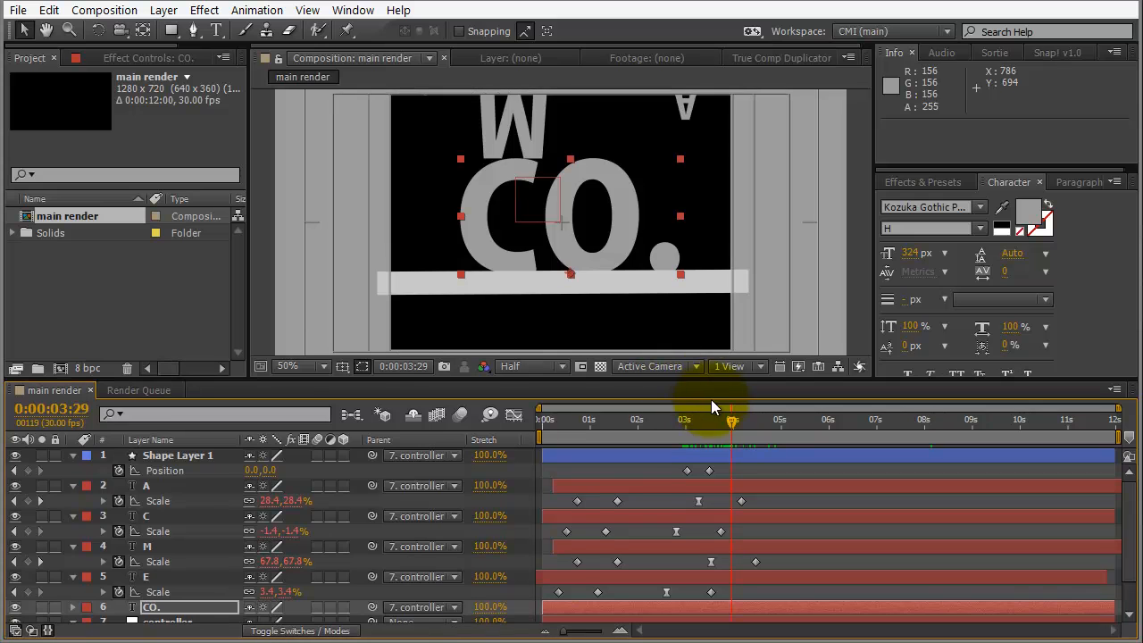
left_click_drag(728, 422, 763, 424)
left_click(687, 470)
scroll(154, 536, "down", 2)
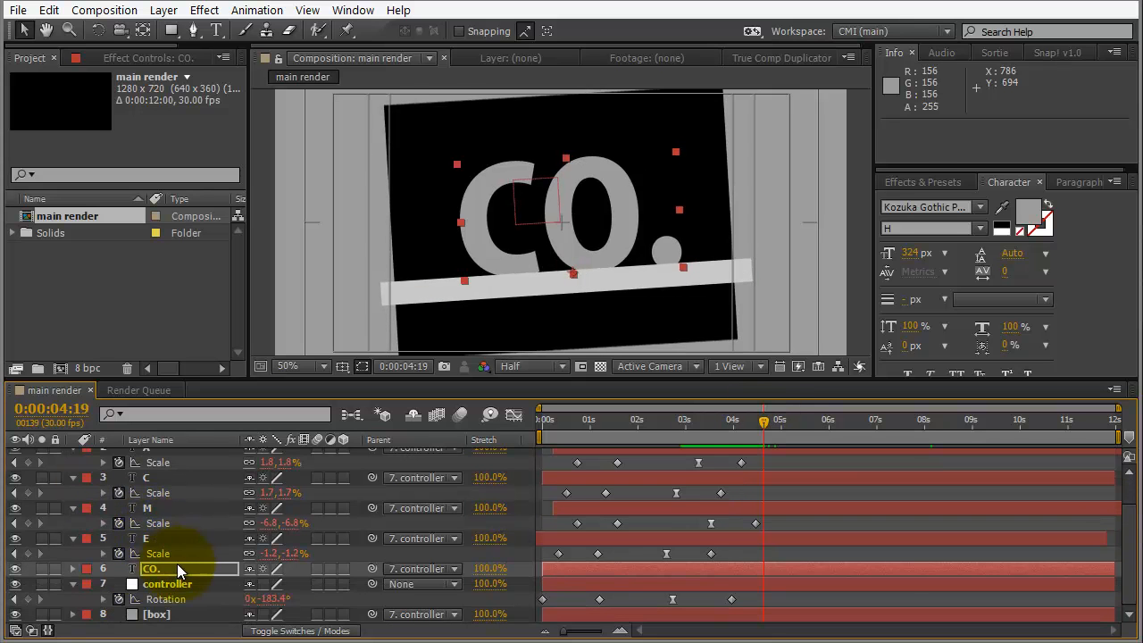
left_click(176, 572)
key("s")
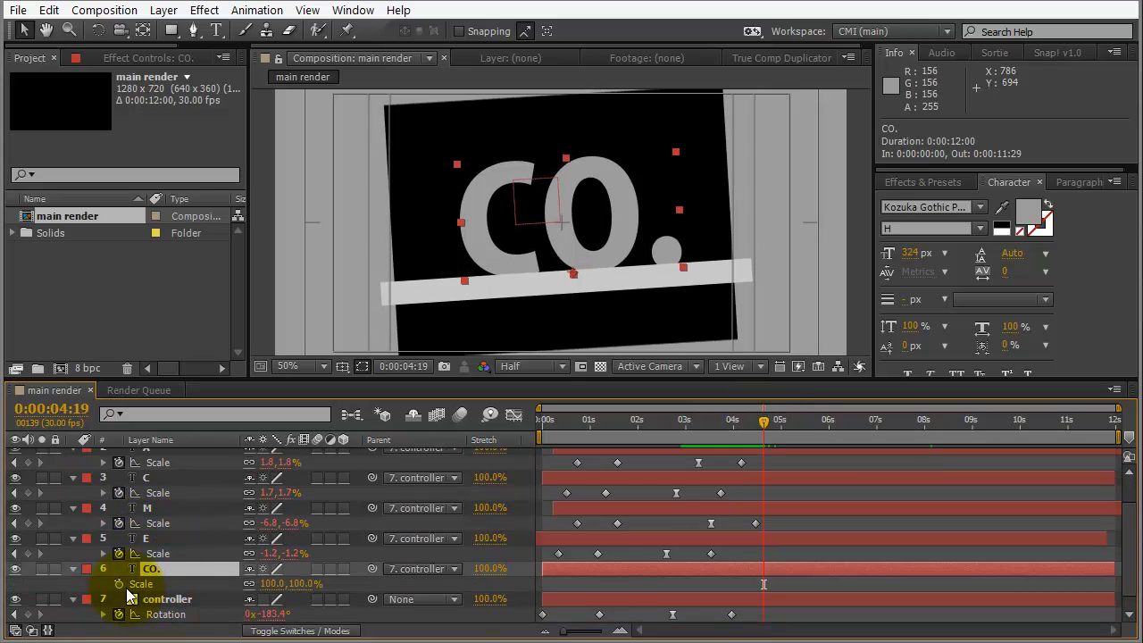
left_click(120, 585)
- Set the CO. layer's scale to 0% at 0:00:03:11
left_click_drag(765, 429, 690, 434)
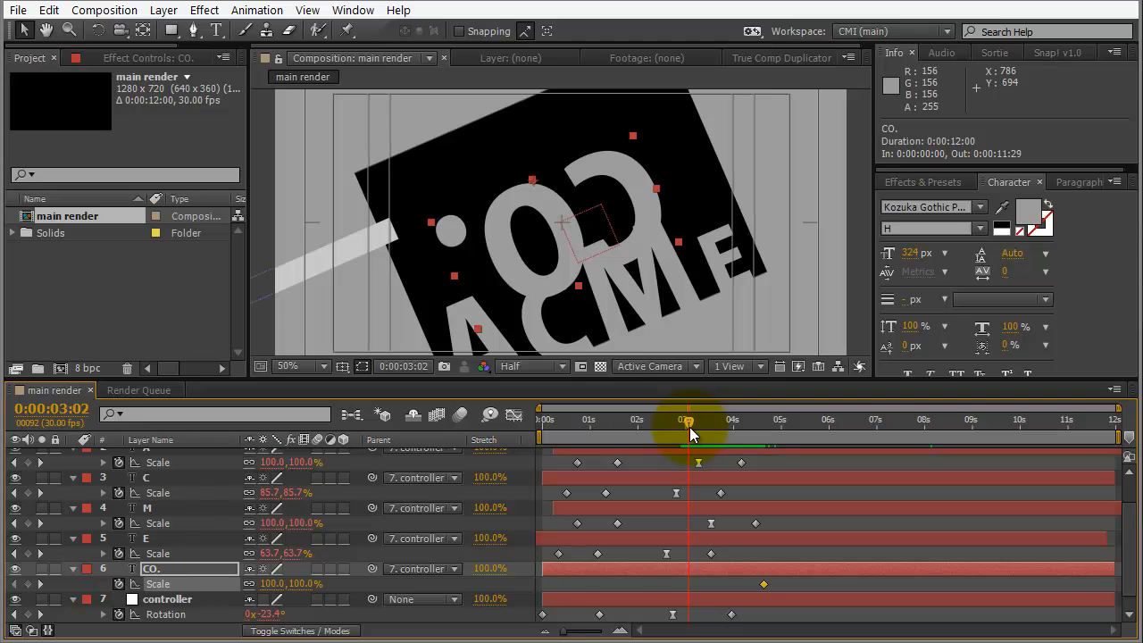
left_click_drag(691, 427, 704, 427)
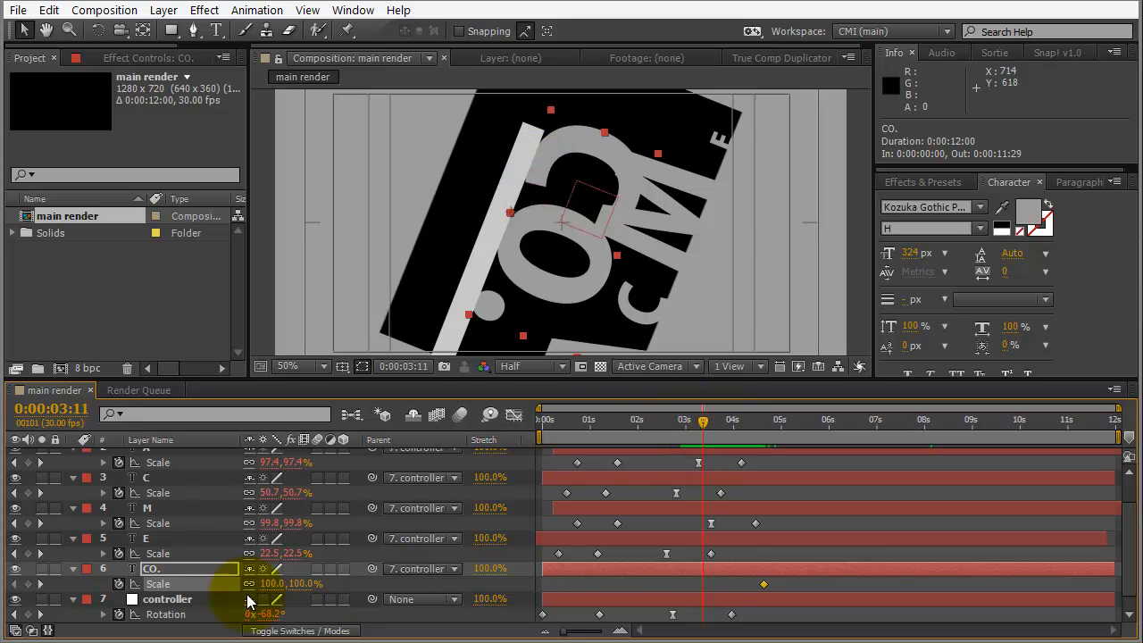
type("0")
key("Return")
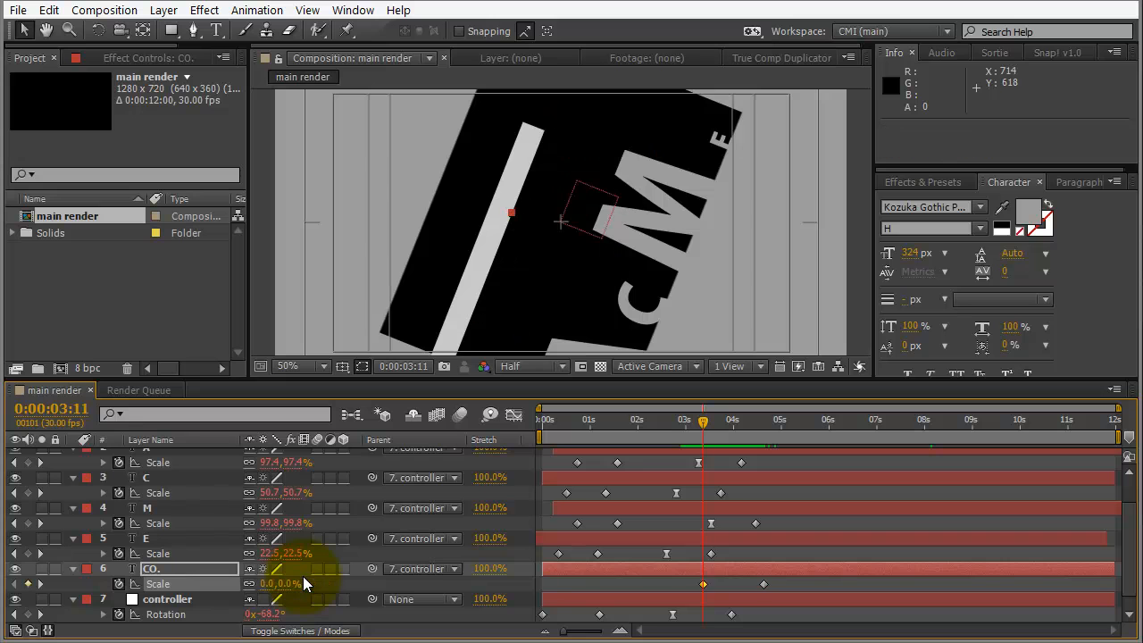
- Apply the graymachine_Inertial_Bounce preset to the CO. layer's scale and preview up to 0:00:04:04
left_click(157, 584)
left_click(926, 184)
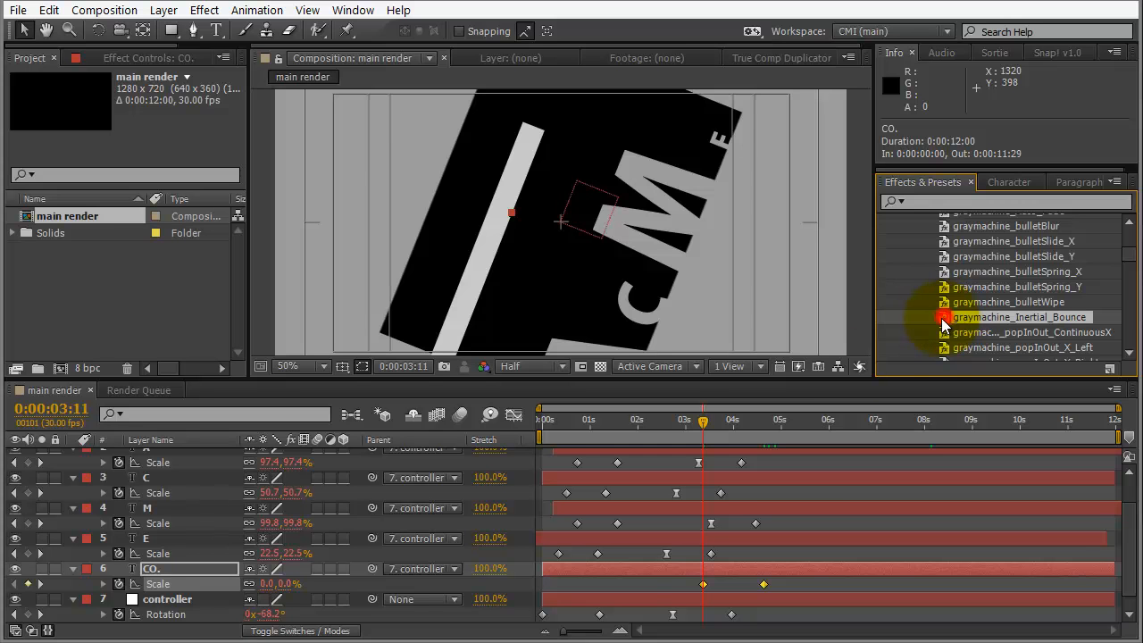
left_click_drag(700, 423, 742, 428)
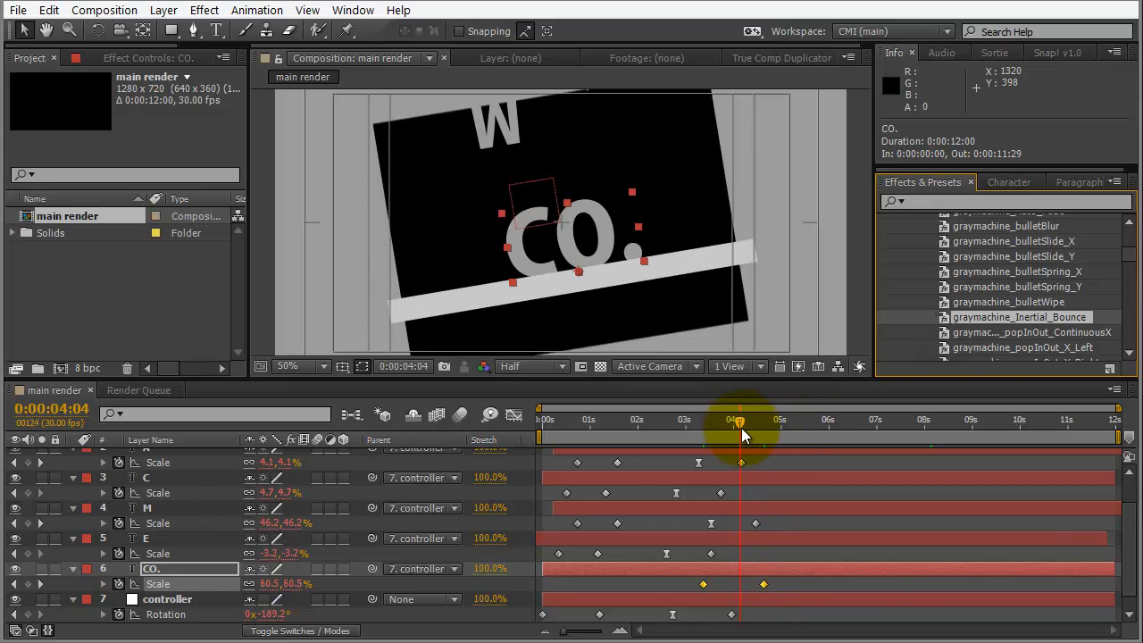
- Decompose the CO. layer into characters with the DecomposeText script, using approximate position without expressions, and check the result at 0:00:05:16
left_click(161, 568)
left_click(19, 17)
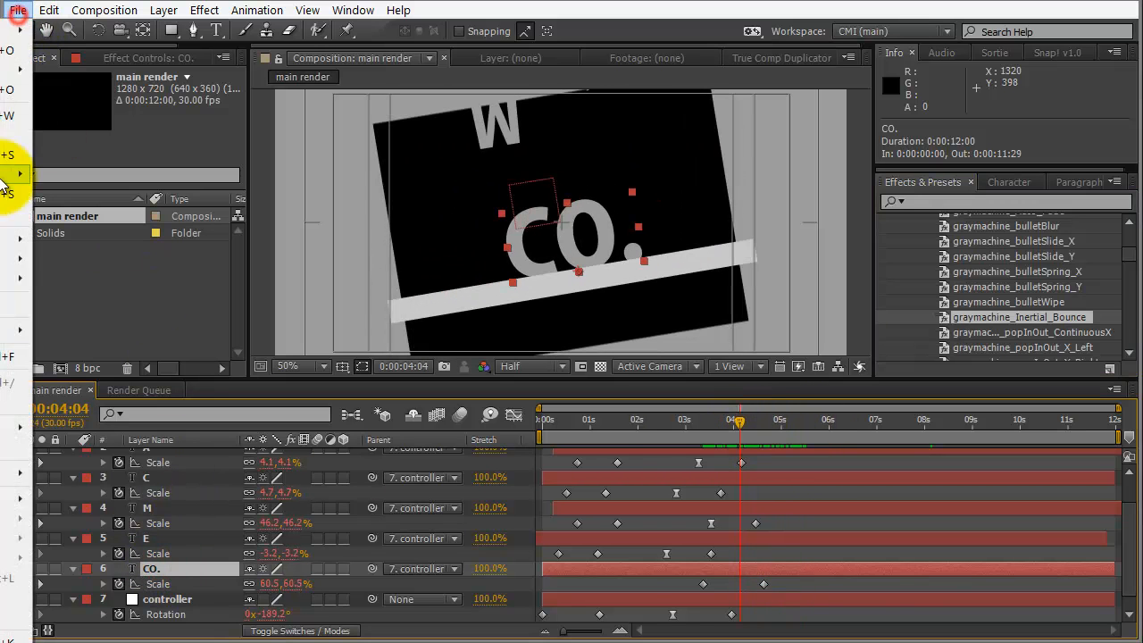
mouse_move(4, 472)
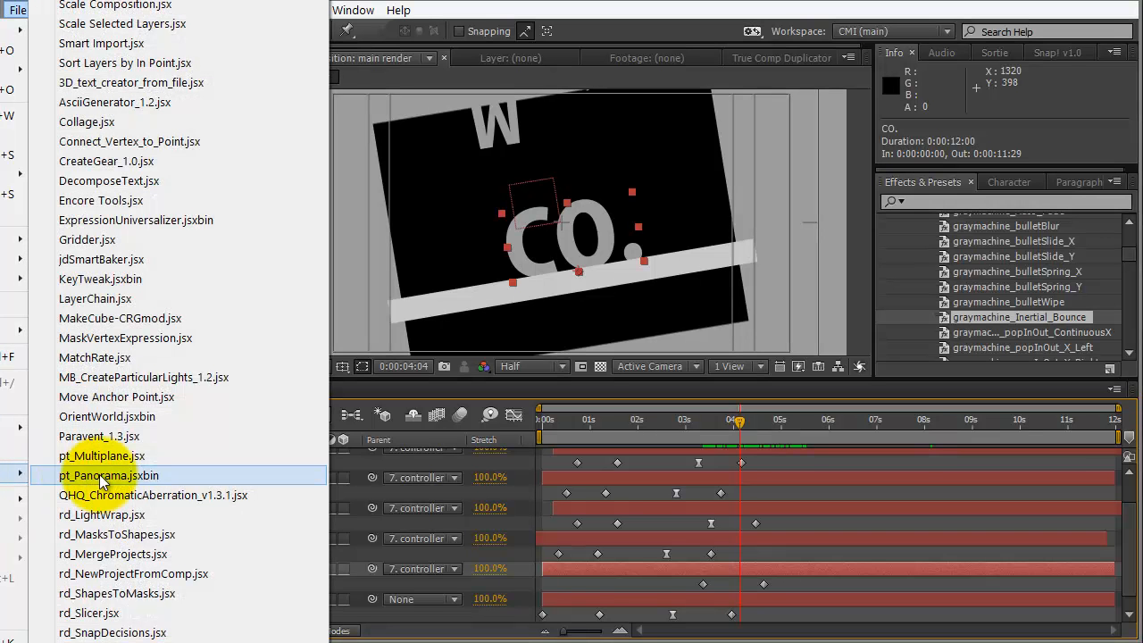
left_click(154, 181)
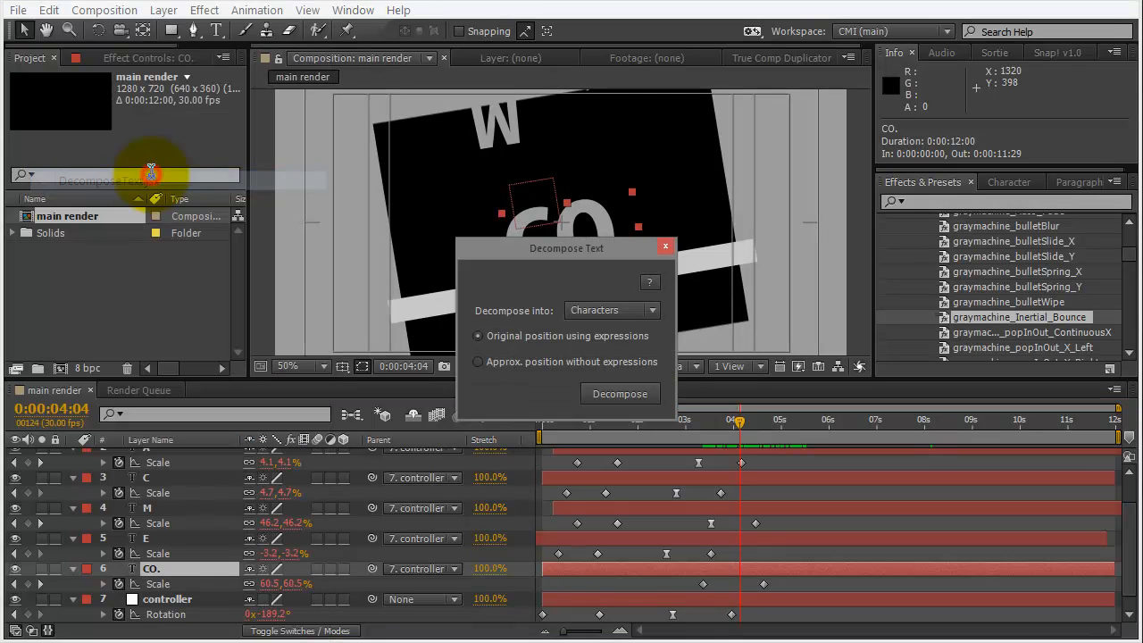
left_click(539, 366)
left_click(617, 395)
left_click_drag(732, 426, 800, 424)
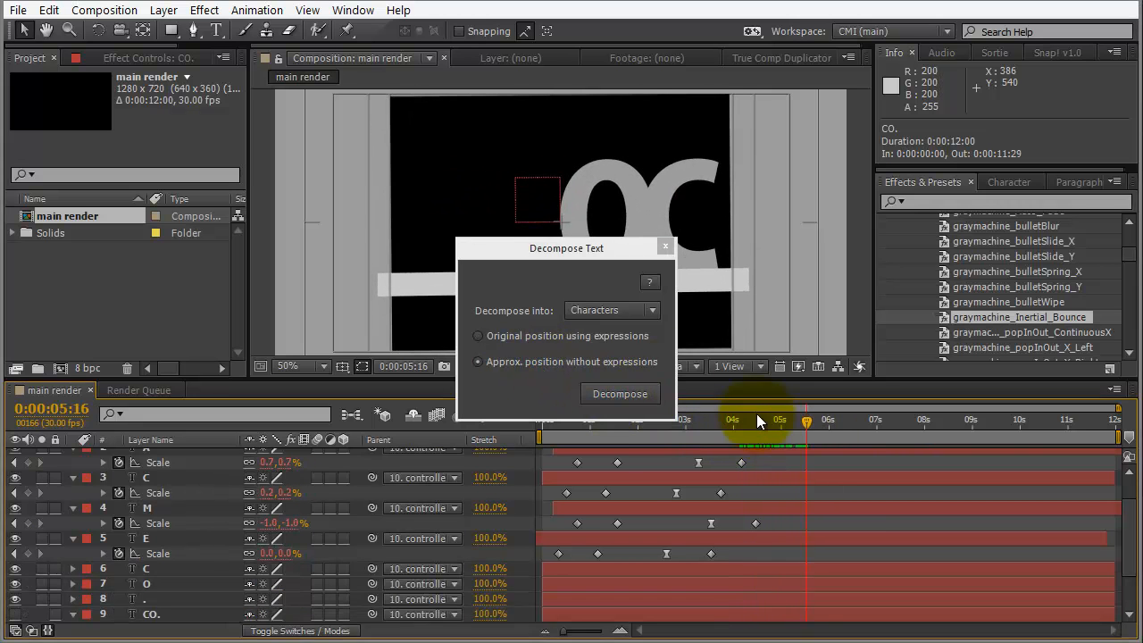
left_click(665, 247)
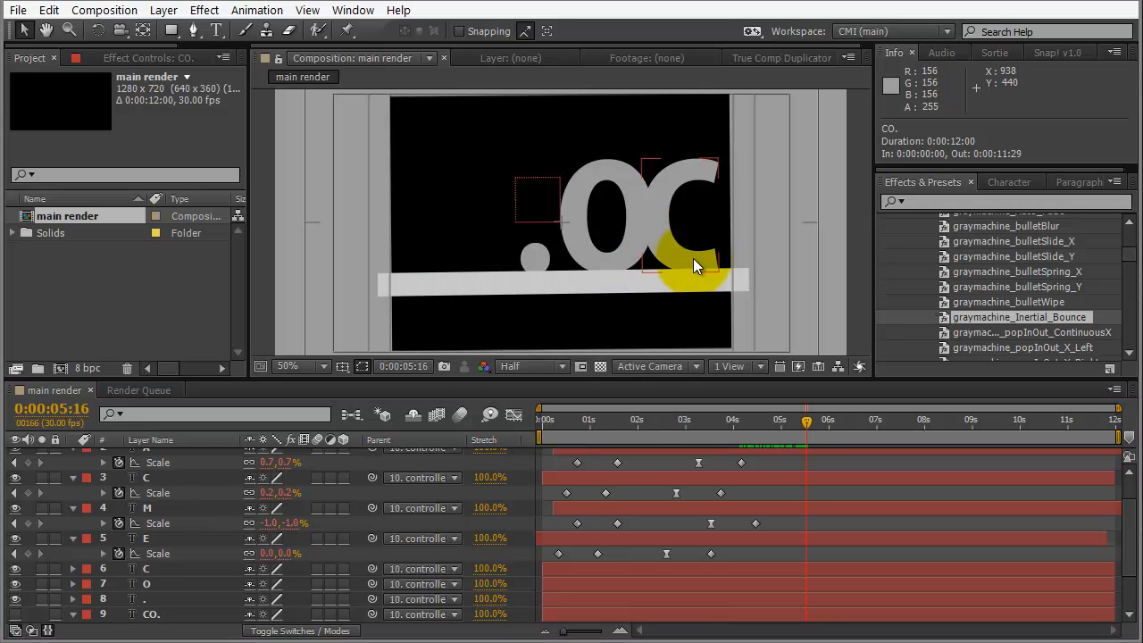
- Rearrange the C, O and period along the white bar to read "CO." and preview the animation up to 0:00:04:29
left_click_drag(689, 257, 487, 265)
left_click_drag(613, 260, 523, 274)
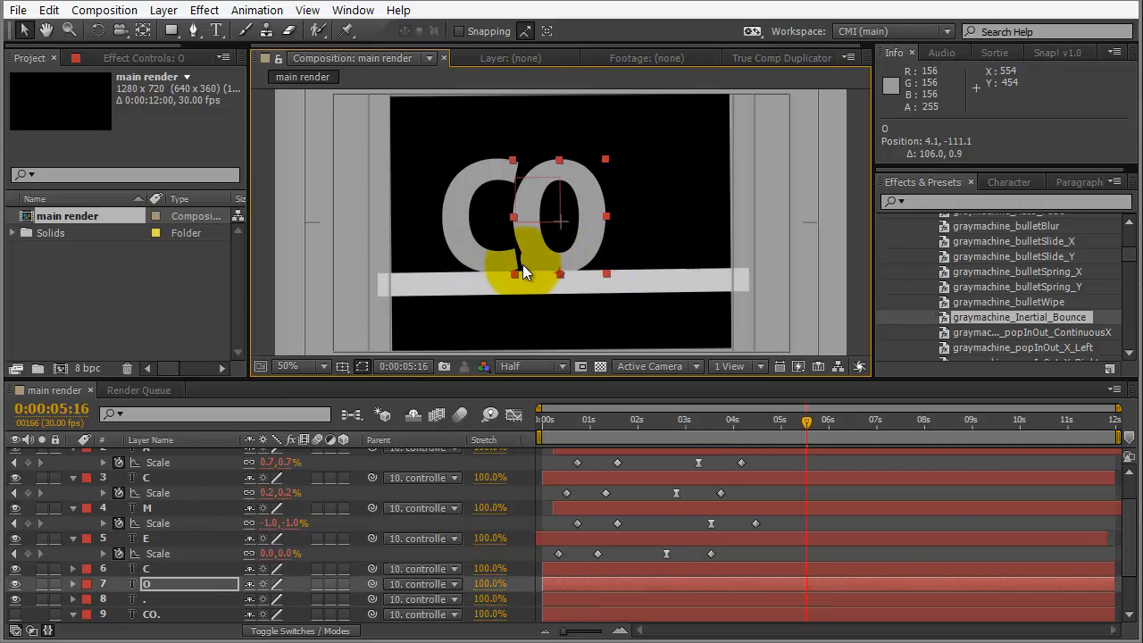
left_click(525, 267)
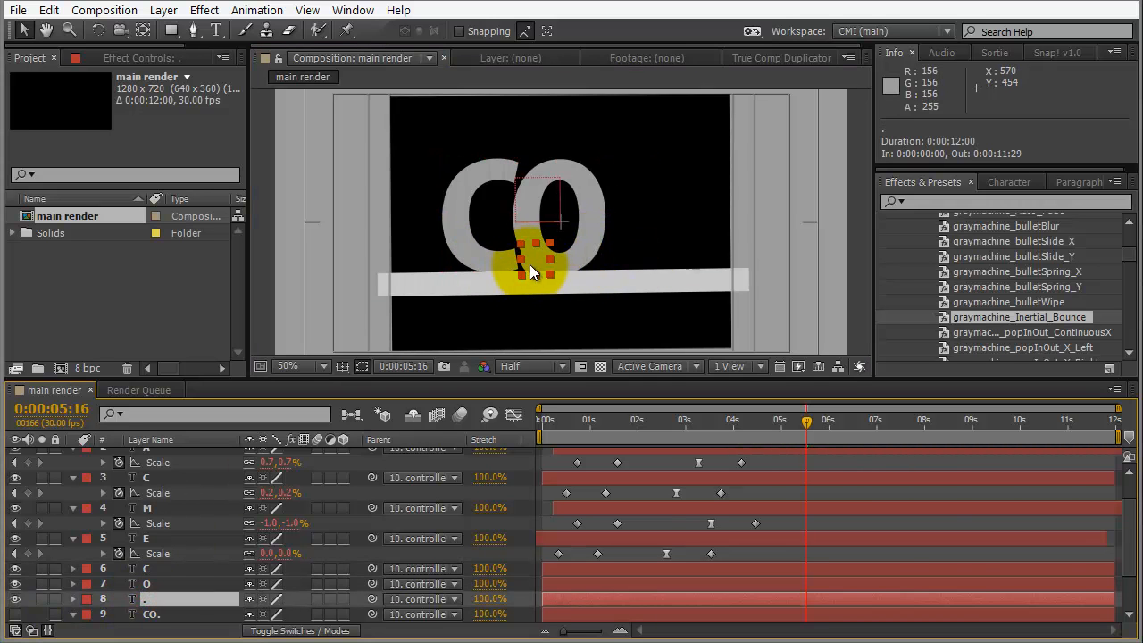
left_click_drag(537, 272, 654, 271)
left_click_drag(567, 264, 594, 268)
left_click_drag(490, 266, 514, 268)
key("ctrl+z")
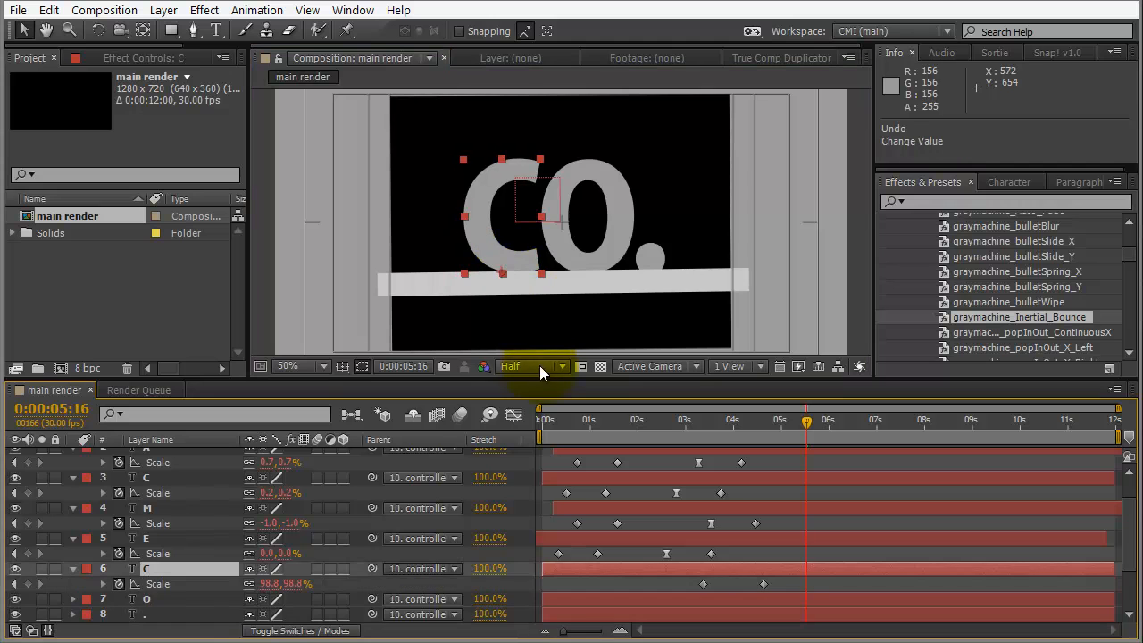
left_click_drag(542, 378, 537, 445)
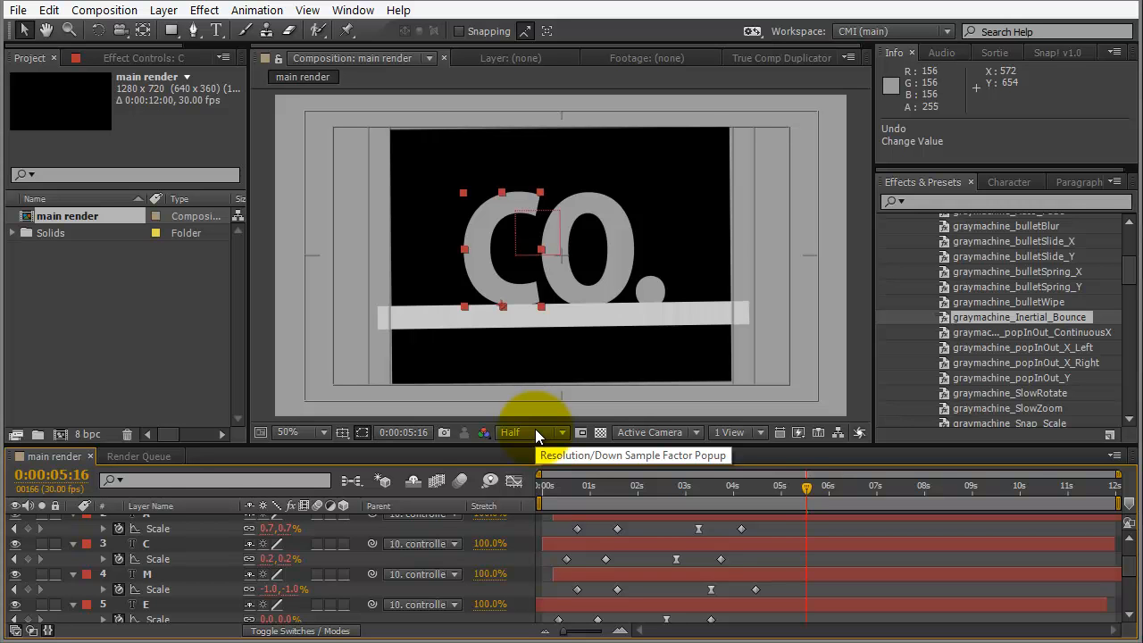
left_click_drag(712, 483, 781, 469)
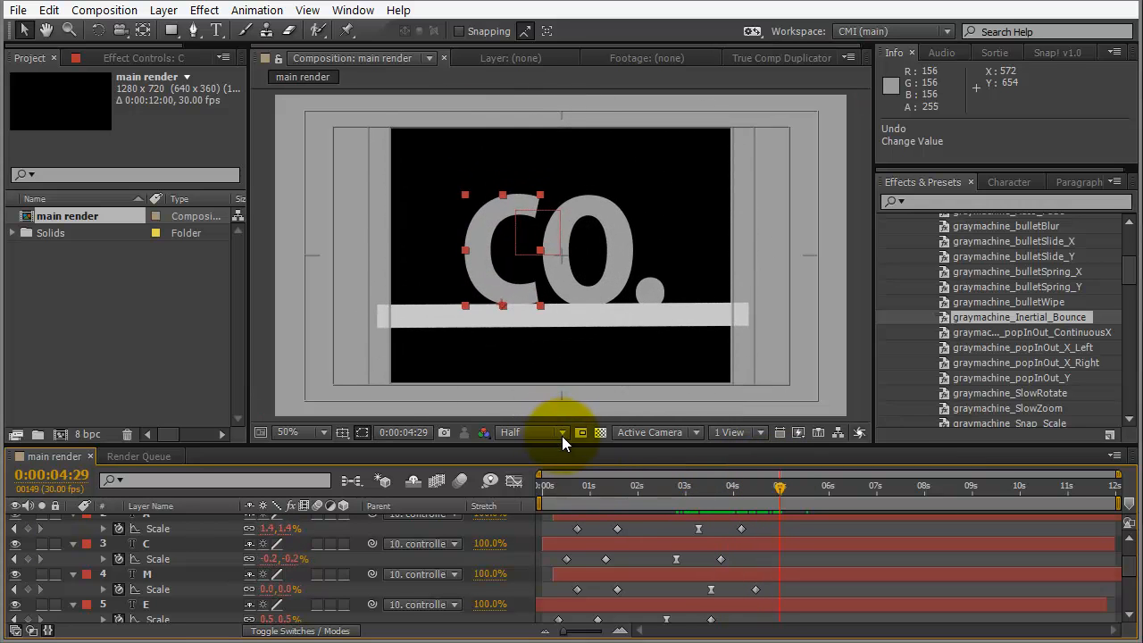
- Enlarge the timeline and reveal the scale keyframes of the separate C, O and period layers
left_click_drag(563, 444, 563, 334)
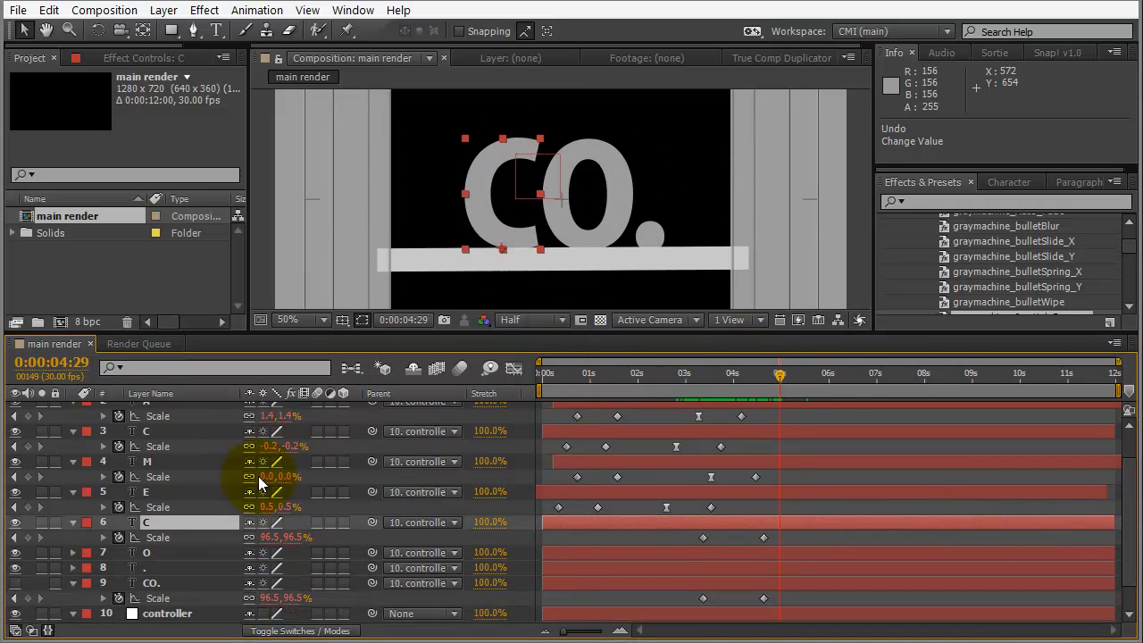
left_click(184, 554, "ctrl")
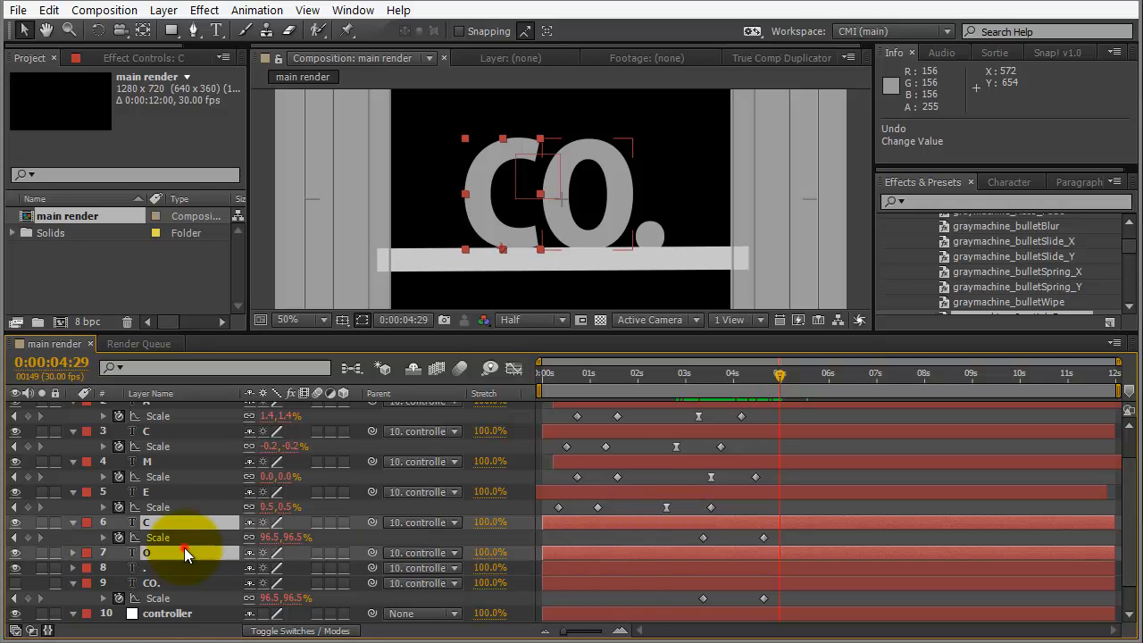
left_click(179, 569, "ctrl")
key("s")
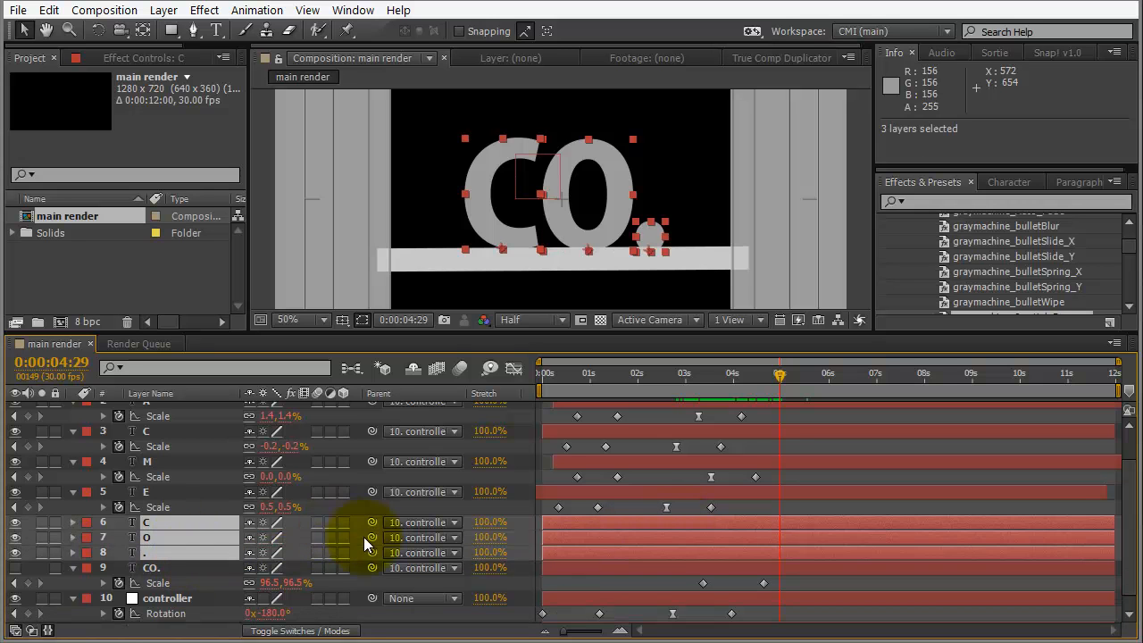
key("s")
scroll(675, 505, "down", 1)
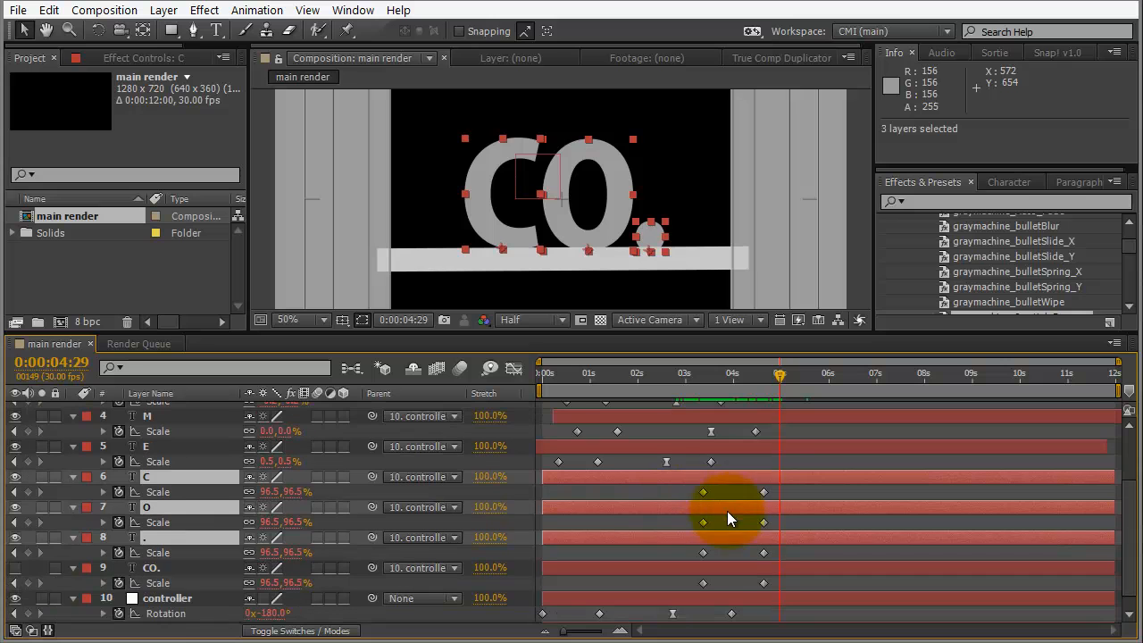
- Stagger the scale-up keyframes: C's last one earlier, O's pair later and the period's last one at 0:00:04:11; preview up to 0:00:06:04
left_click_drag(764, 492, 742, 491)
left_click(760, 523)
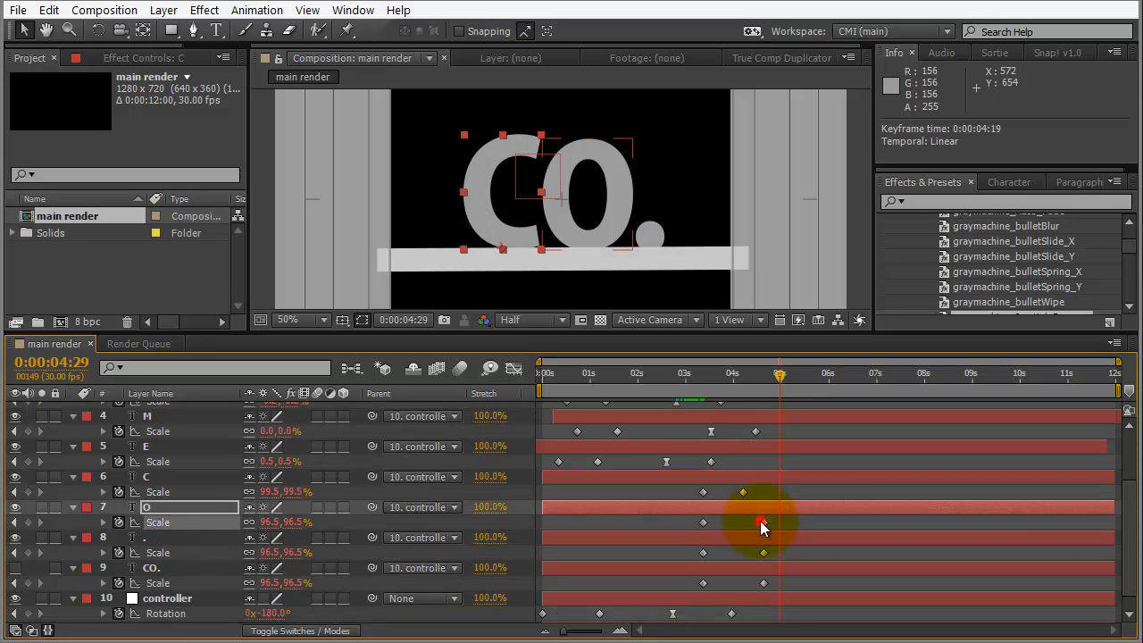
left_click_drag(760, 523, 768, 522)
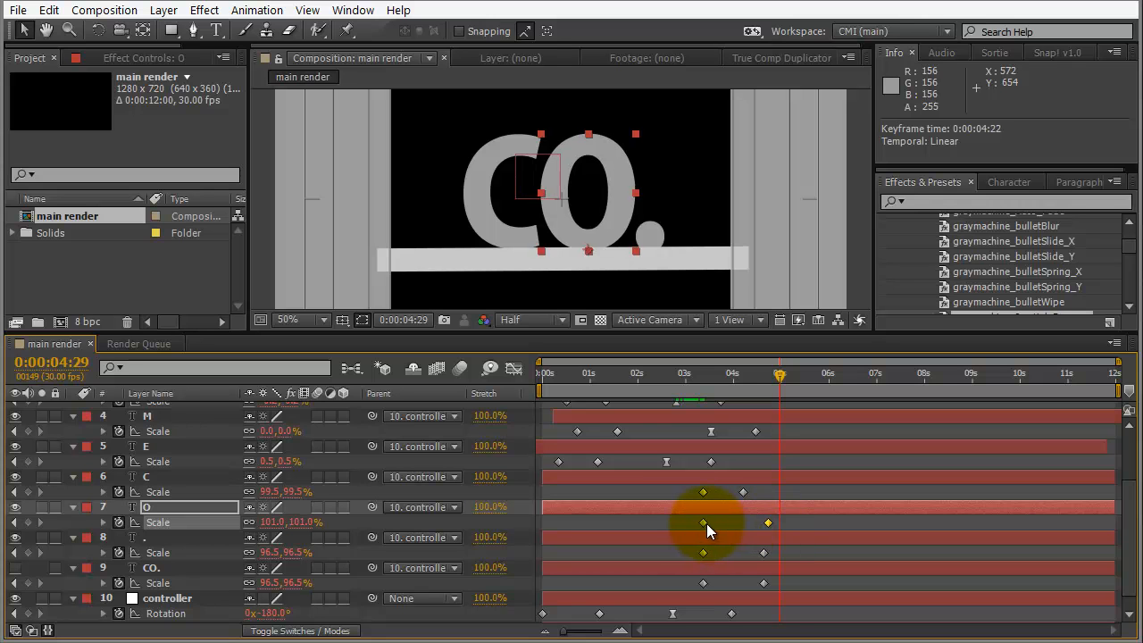
key("ctrl+z")
left_click_drag(681, 518, 779, 532)
left_click_drag(705, 523, 750, 554)
left_click_drag(670, 381, 836, 389)
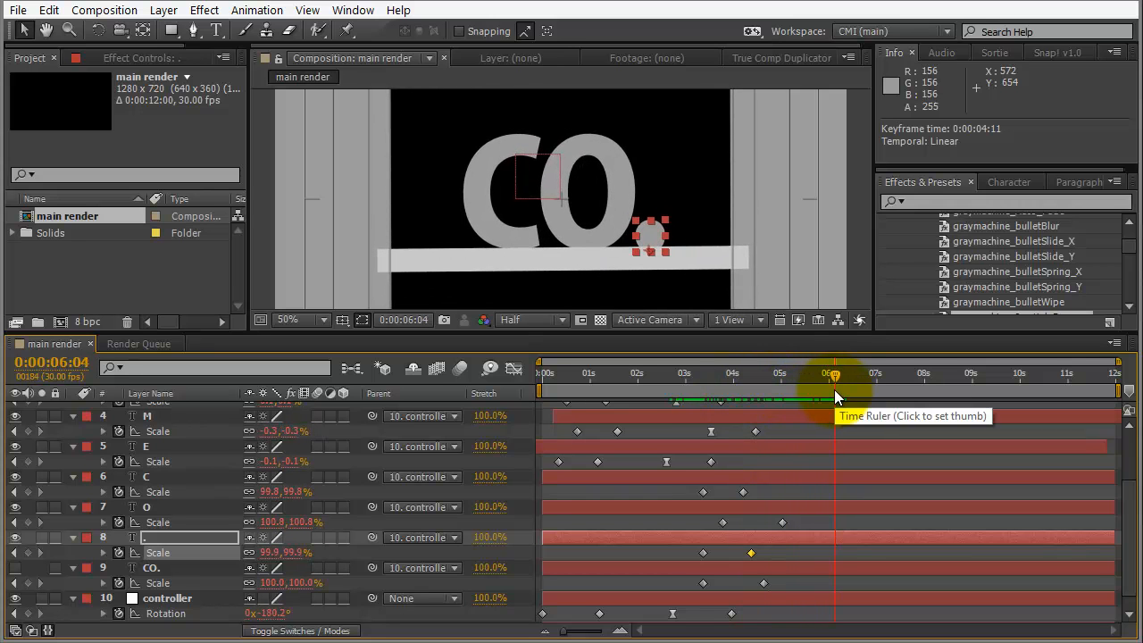
- Create a new composition named "triangle", 1280 x 720 px at 30 fps with a 12-second duration
key("y")
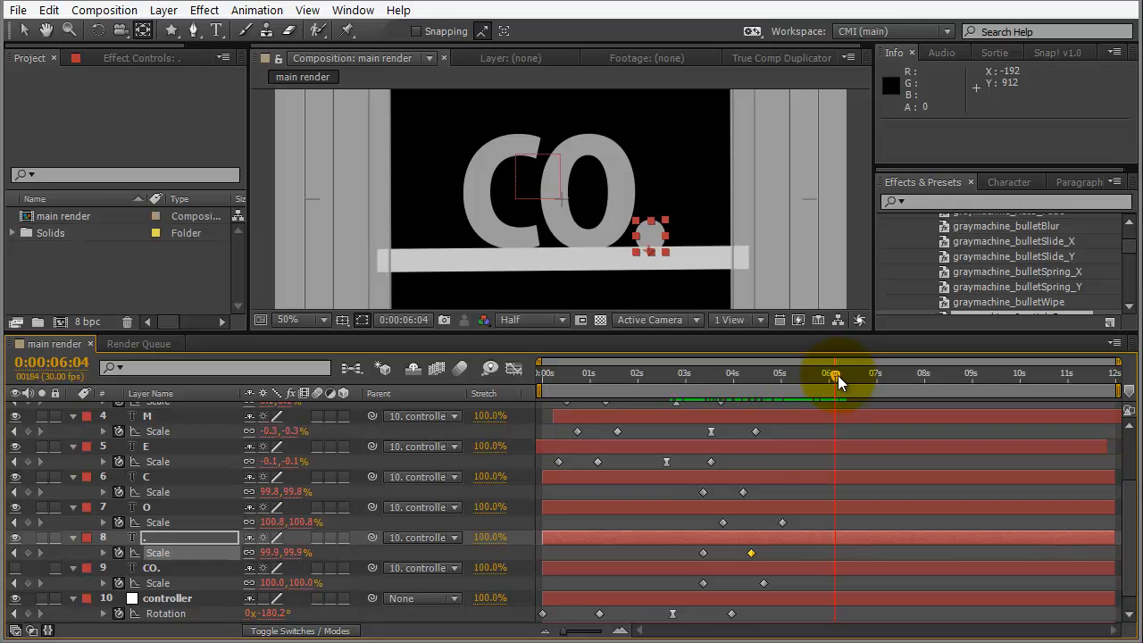
key("ctrl+n")
type("star")
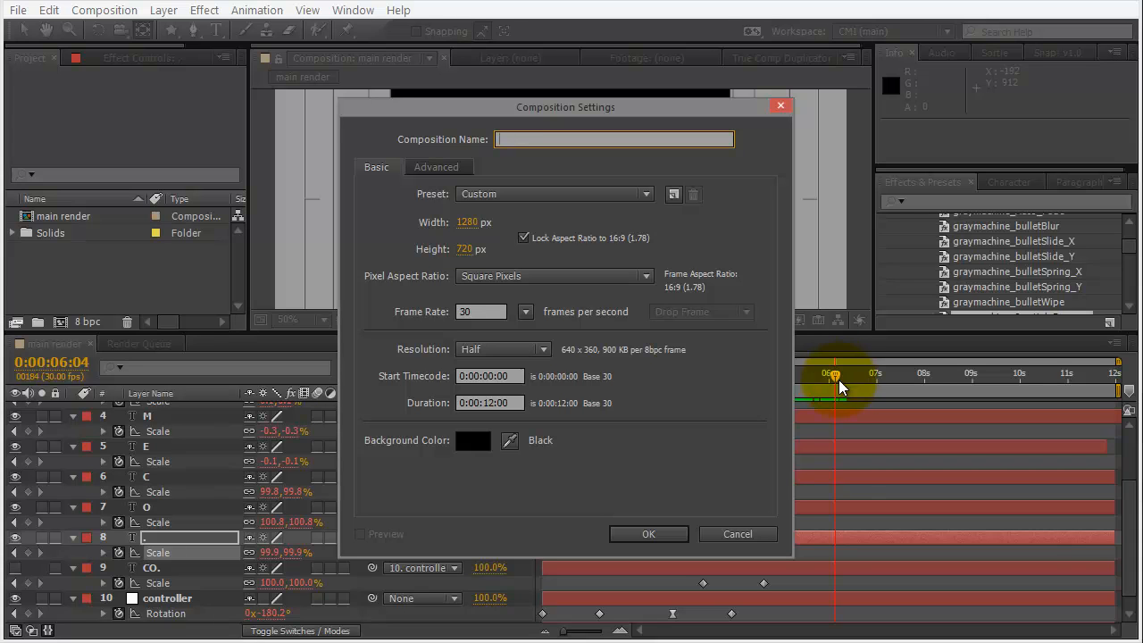
type("triangle")
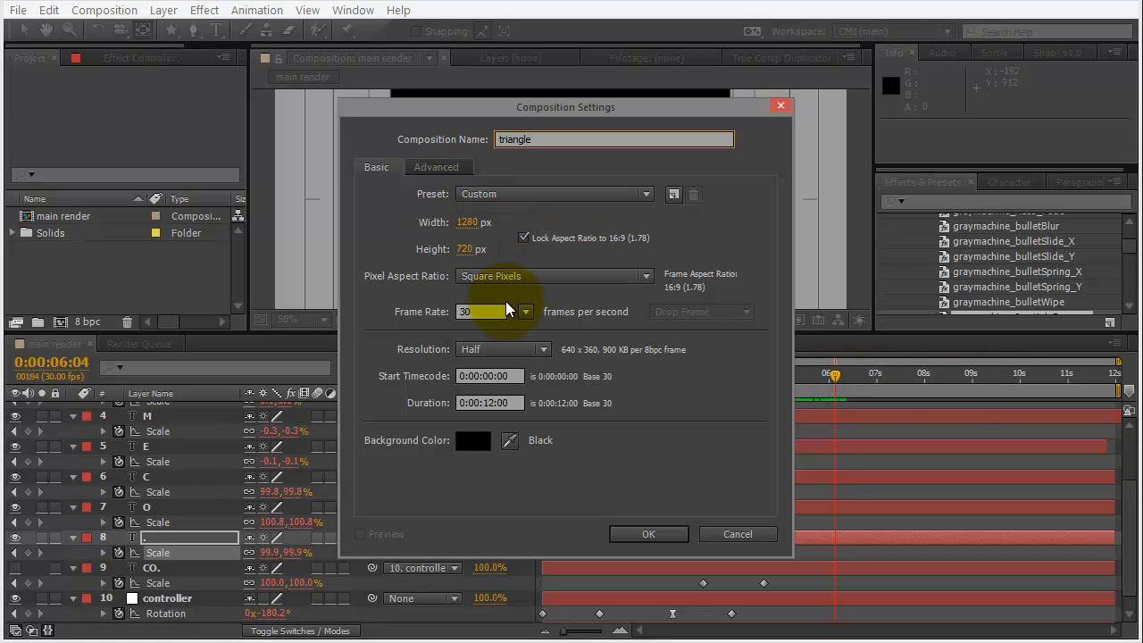
left_click(653, 533)
scroll(531, 224, "down", 1)
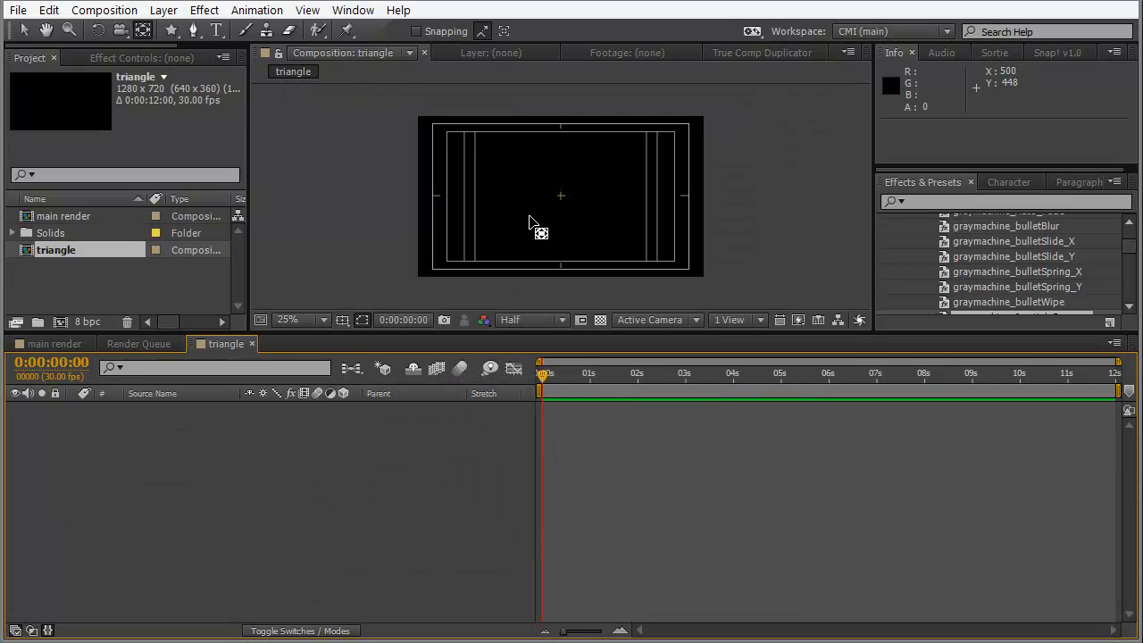
- Add a frame-sized star shape layer to the triangle composition and set its polystar path to 3 points
left_click(170, 31)
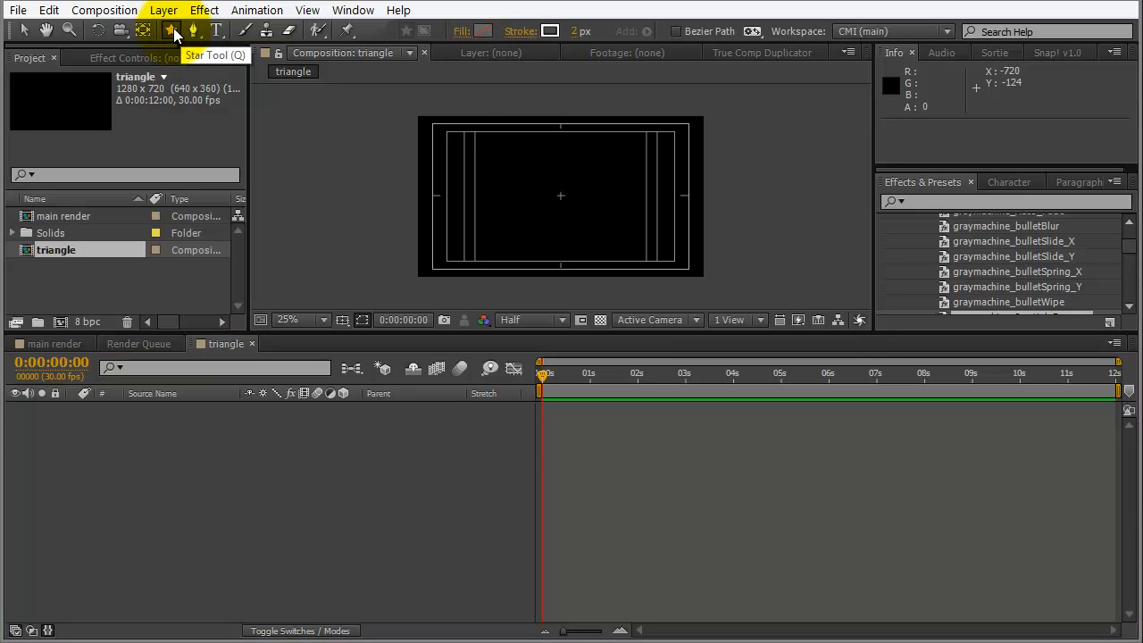
double_click(175, 33)
key("v")
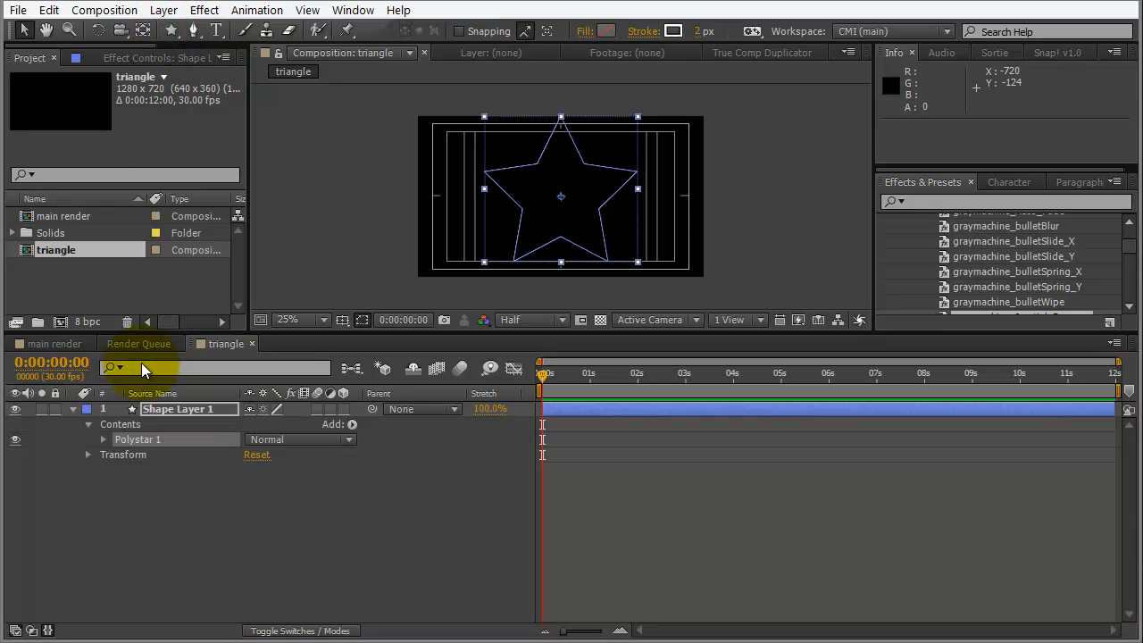
left_click(101, 438)
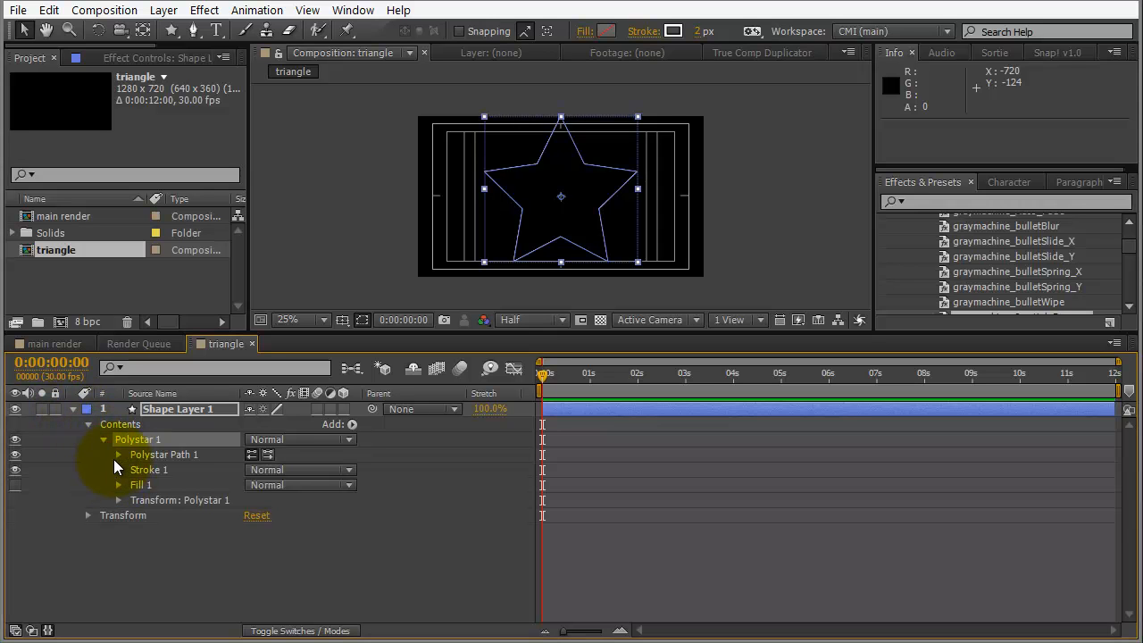
left_click(118, 455)
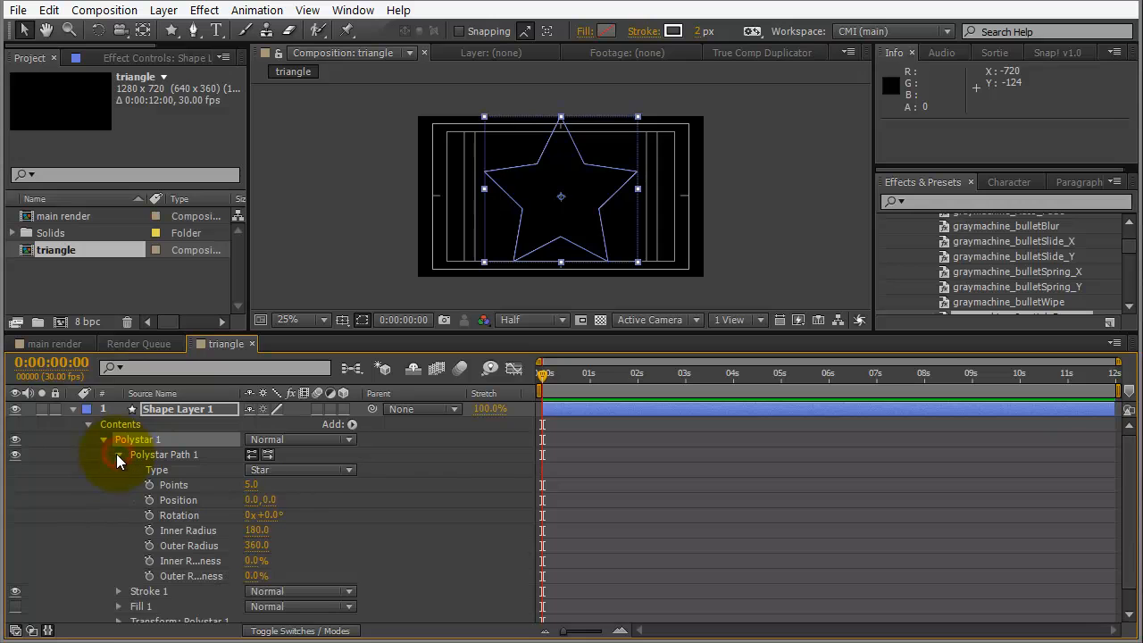
left_click(250, 486)
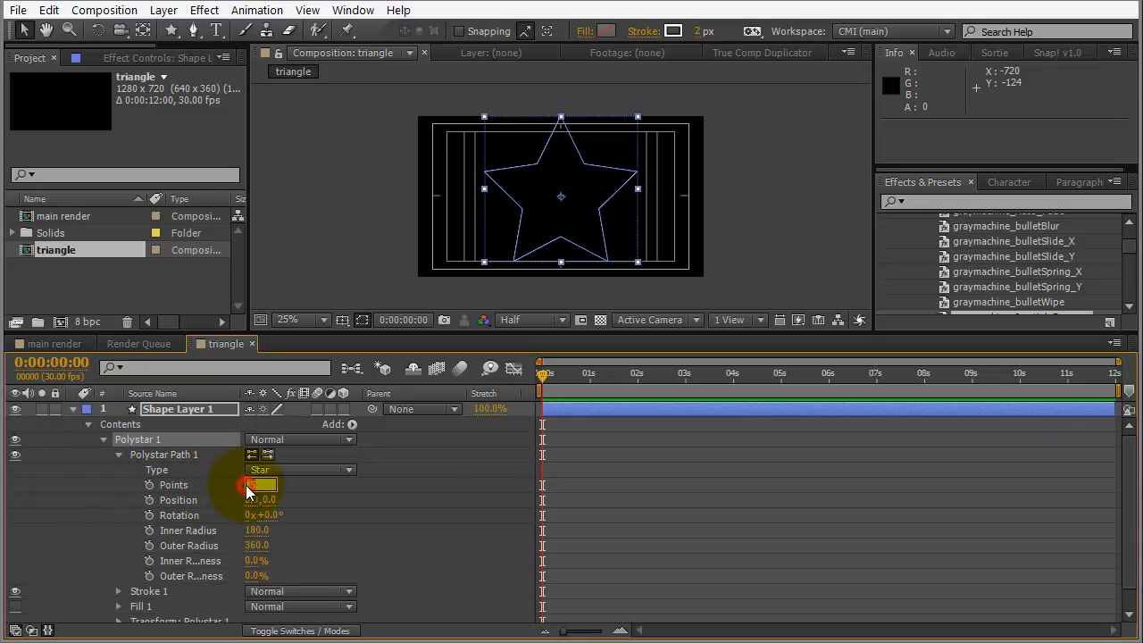
key("Return")
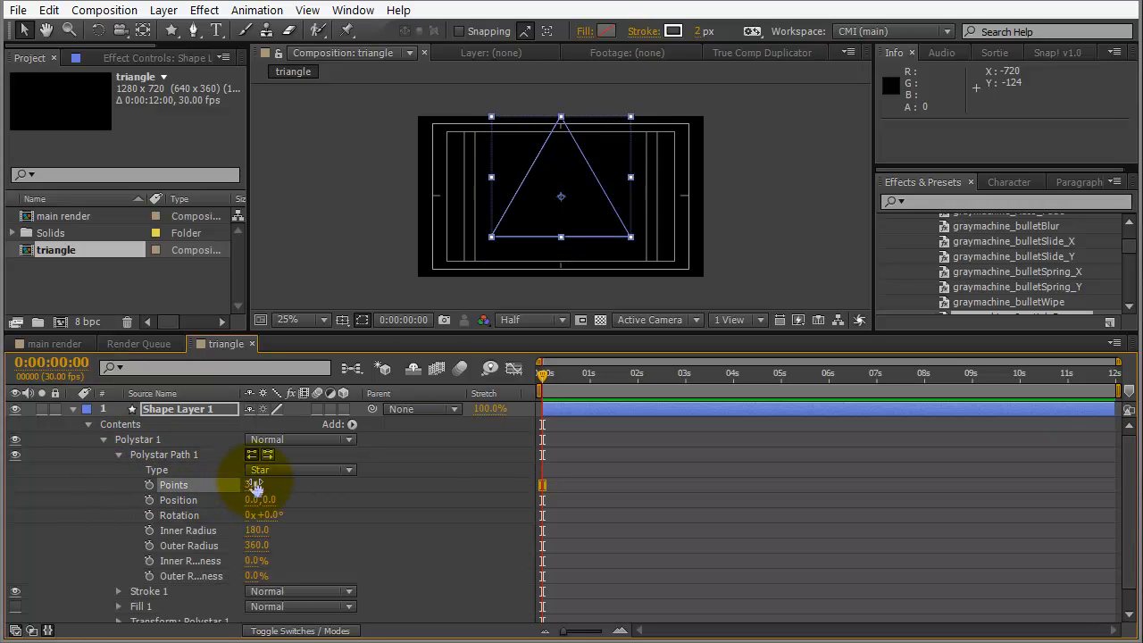
- Thicken the triangle's stroke to 102 px and shift the polystar down so the whole outline fits in the frame
left_click_drag(567, 188, 569, 203)
left_click(197, 457)
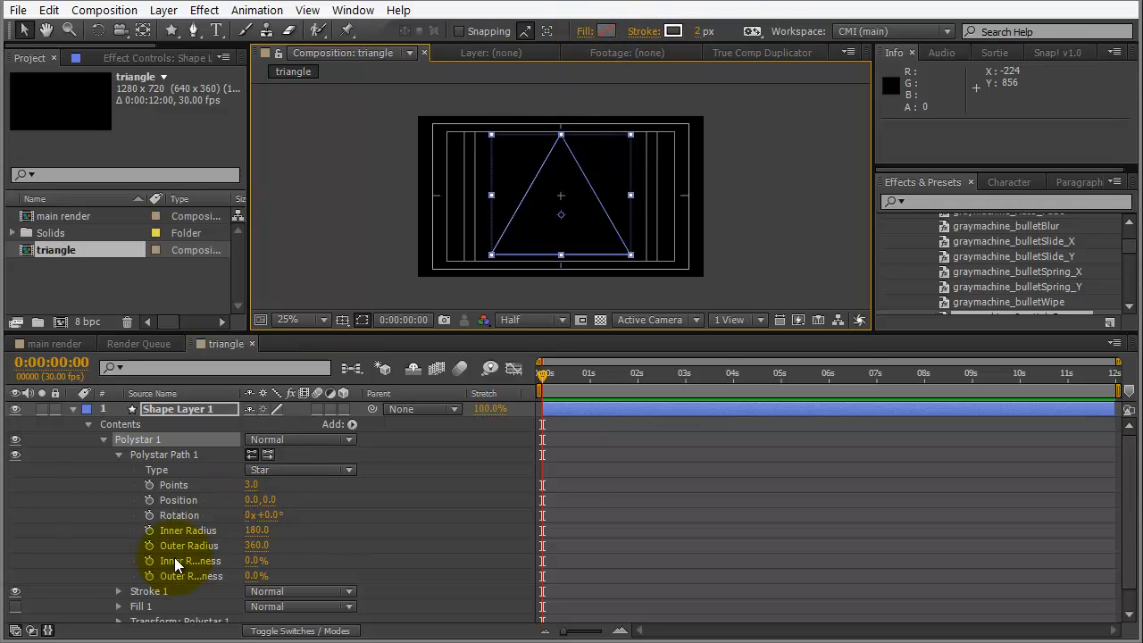
left_click(119, 589)
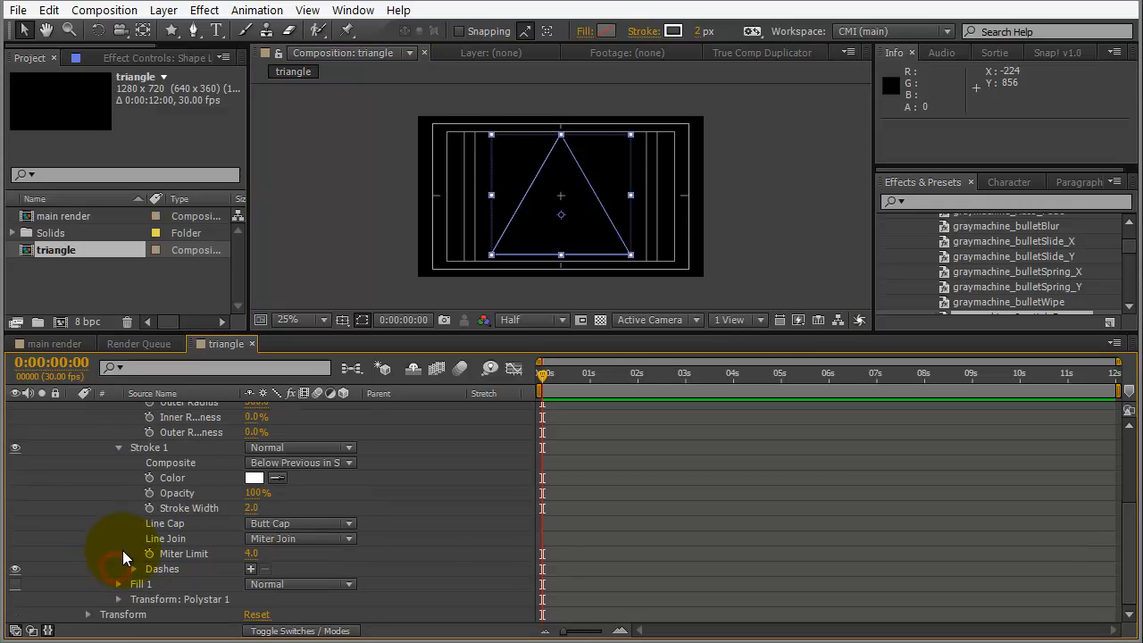
left_click_drag(251, 509, 333, 499)
left_click(582, 203)
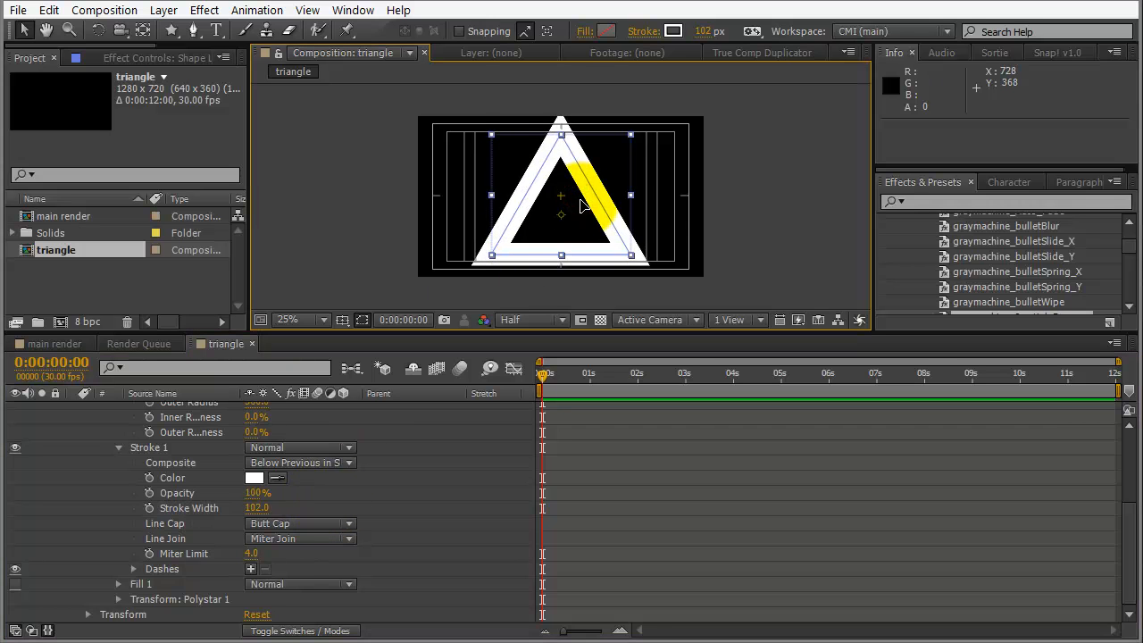
left_click_drag(582, 205, 581, 212)
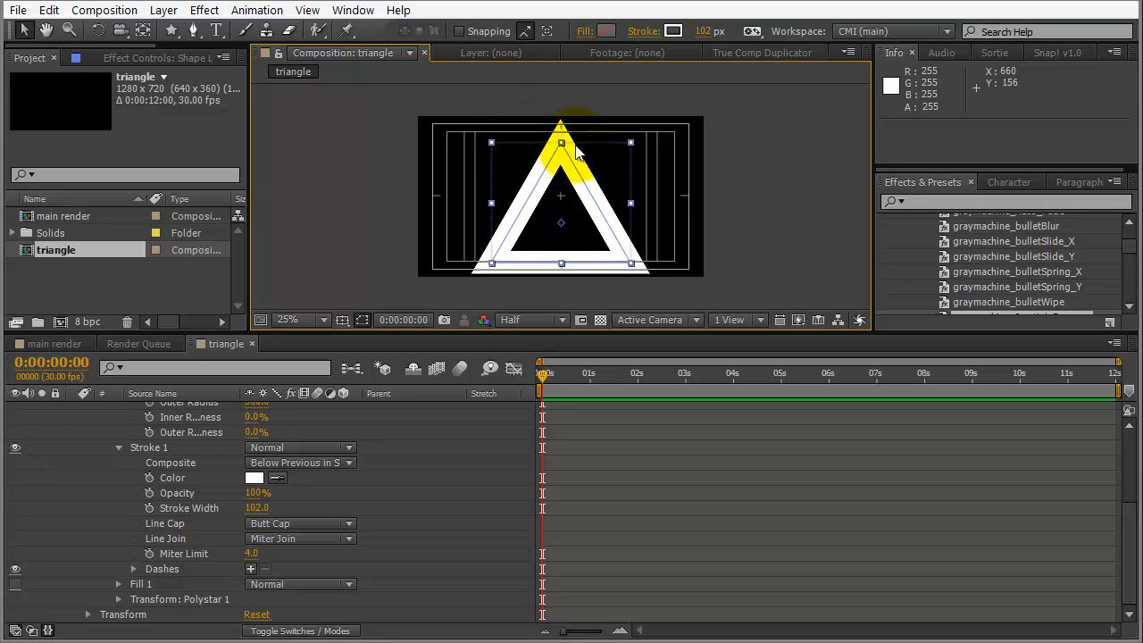
- Keyframe the triangle's stroke width at its current value at 0:00:00:00 and at 0 at 0:00:02:00
left_click(152, 507)
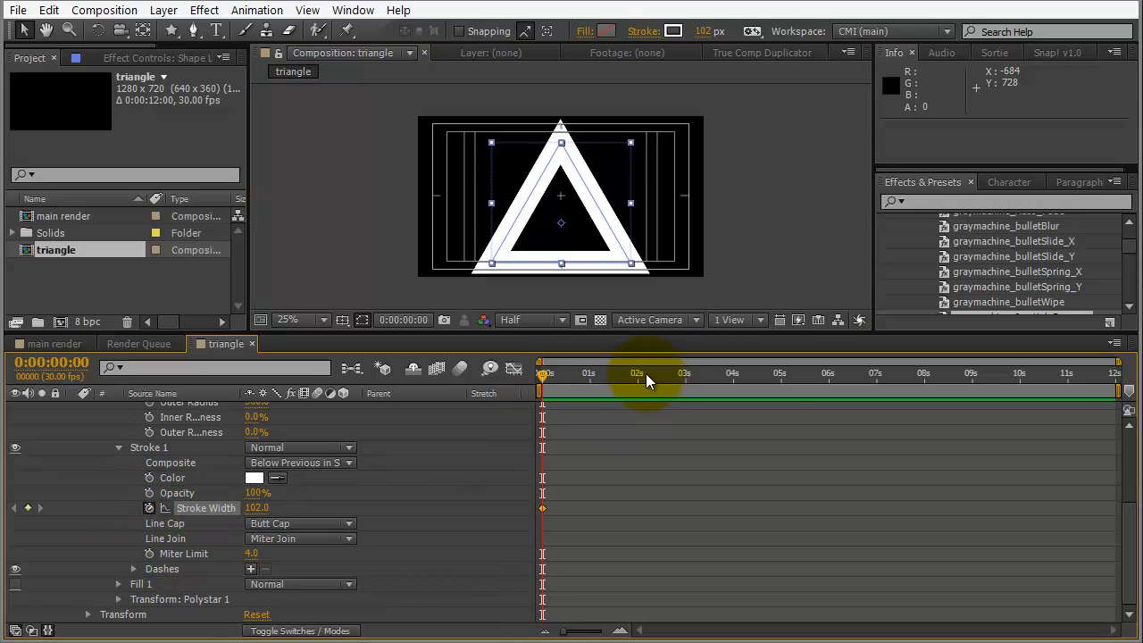
left_click(636, 375)
key("Page_Down")
left_click(259, 508)
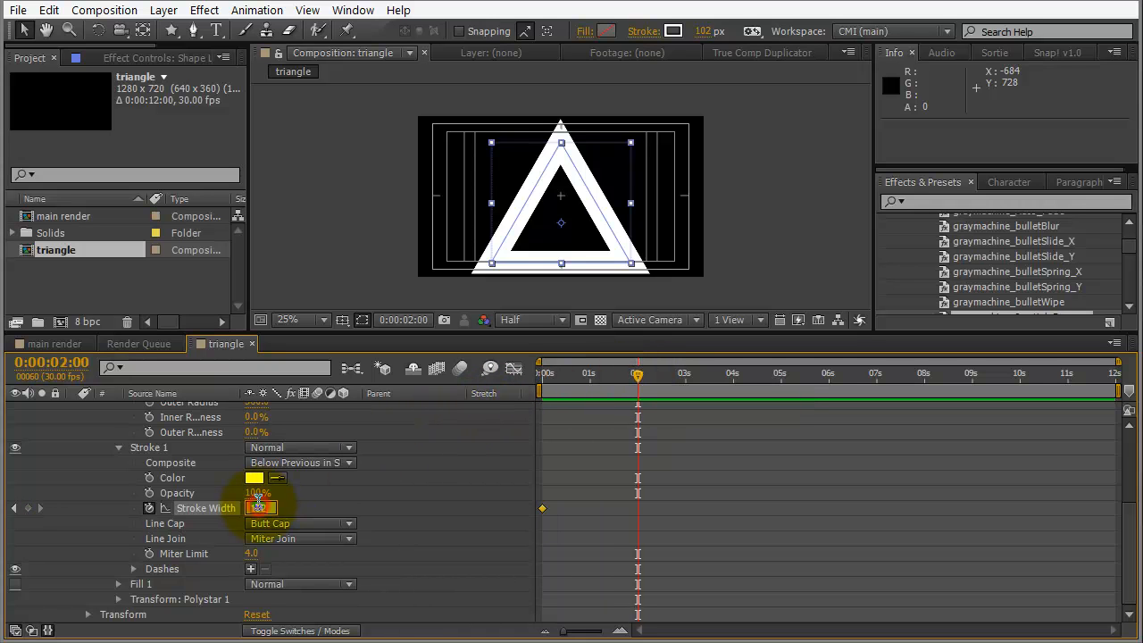
type("0")
key("Return")
left_click(546, 374)
mouse_move(546, 374)
left_mouse_down()
mouse_move(658, 371)
mouse_move(510, 377)
left_mouse_up()
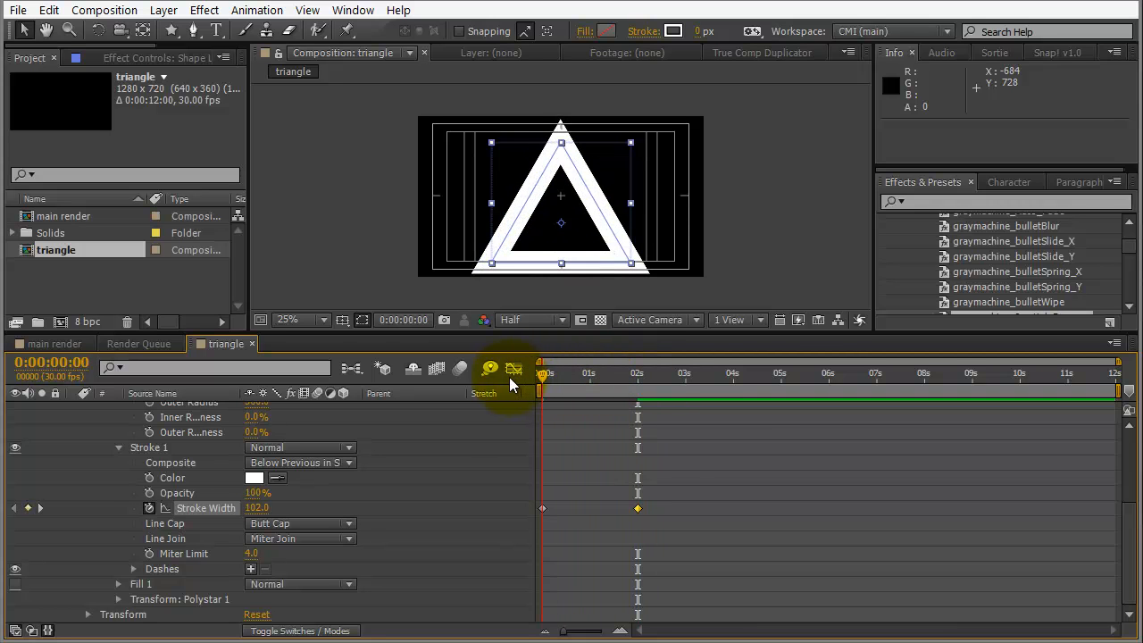
- Reveal the shape layer's transform properties and move its anchor point straight down below the triangle, to 0.0,372.0
left_click(89, 615)
left_click(125, 538)
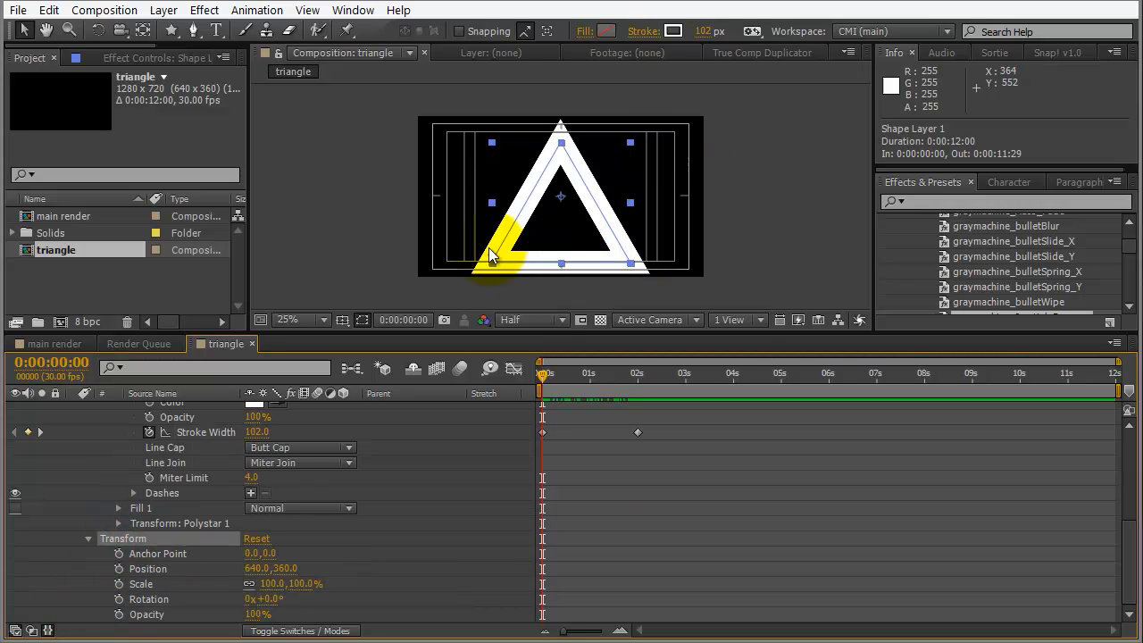
left_click(561, 198)
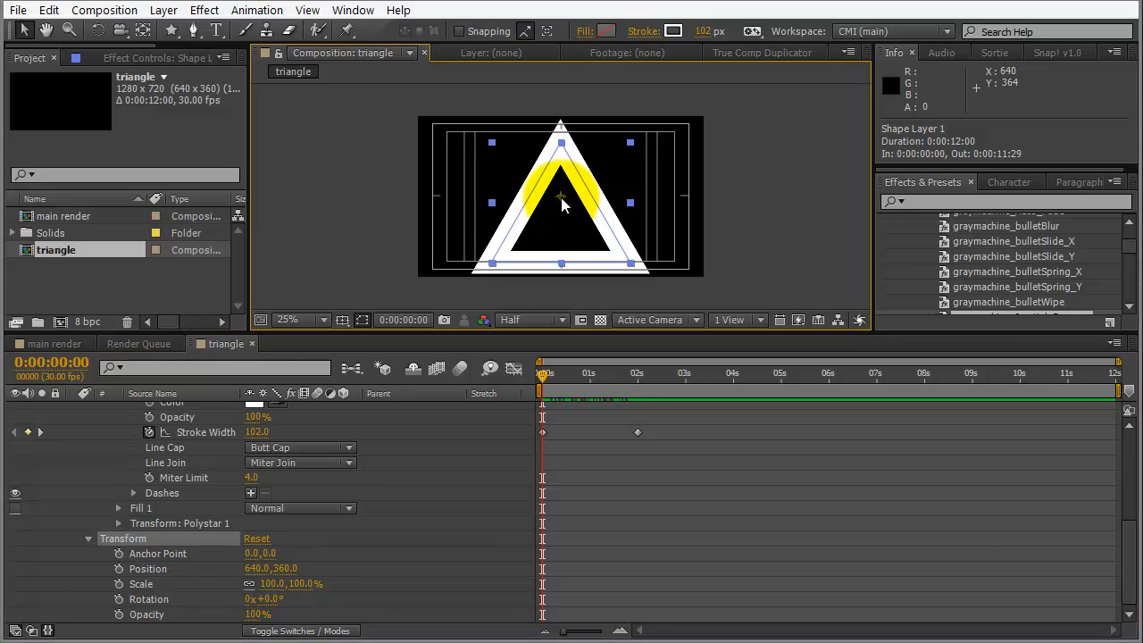
key("y")
left_click_drag(561, 202, 563, 282)
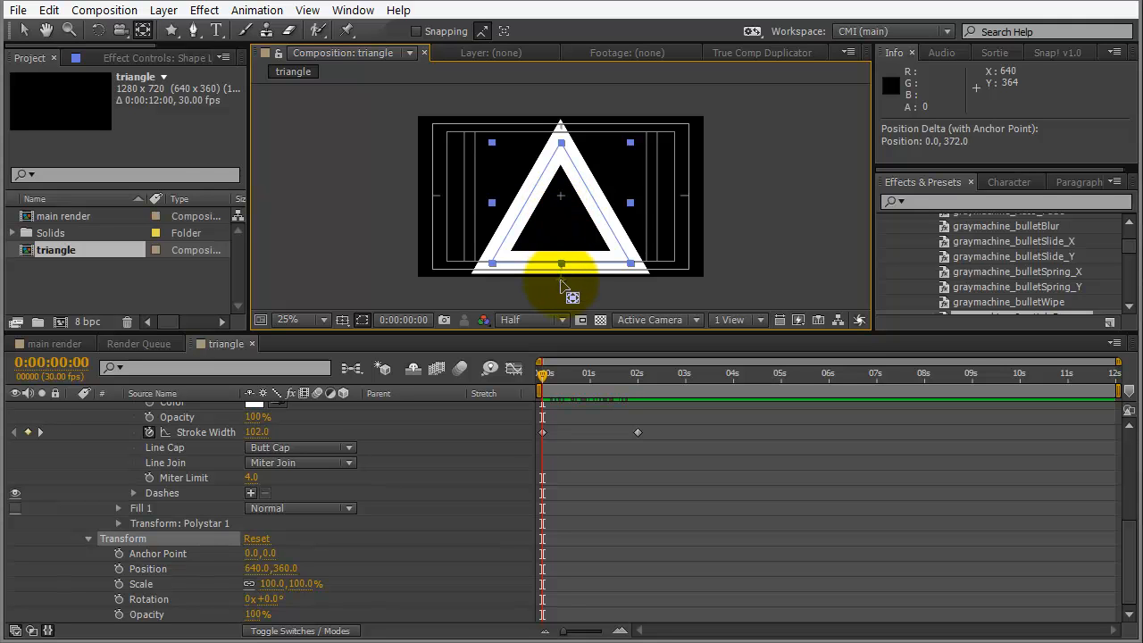
left_click_drag(563, 282, 563, 282)
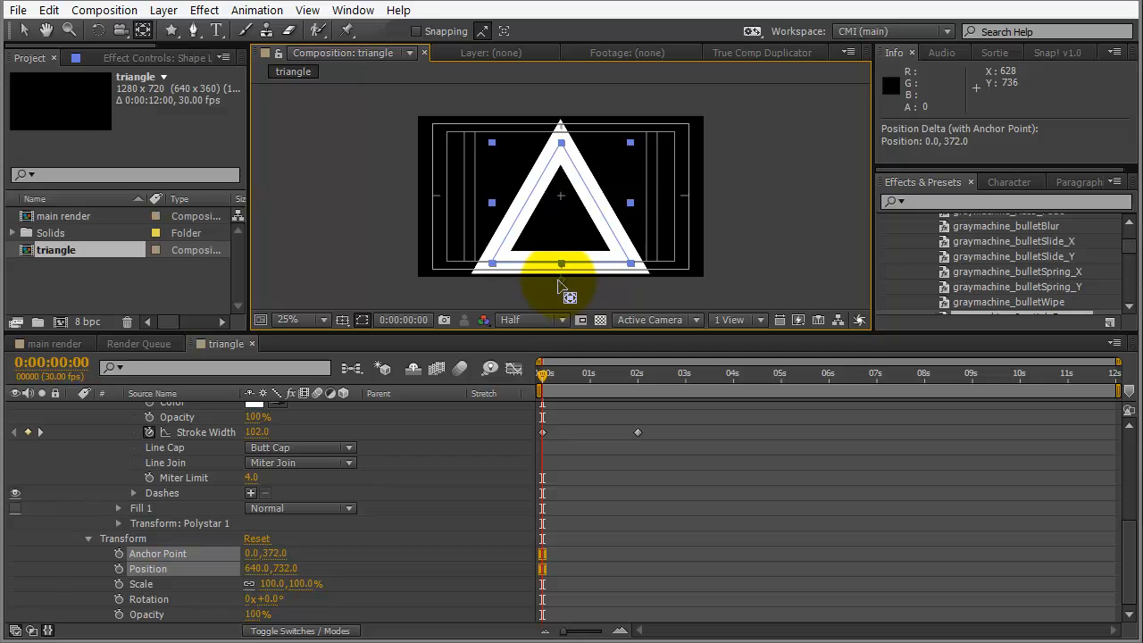
- Align the anchor point with the outer bottom edge of the triangle's stroke, at 0.0,347.0
scroll(579, 268, "up", 4)
key("space")
left_click_drag(602, 257, 598, 19)
left_click_drag(613, 236, 603, 50)
left_click_drag(613, 237, 639, 87)
left_click_drag(631, 189, 627, 147)
left_click_drag(572, 260, 582, 211)
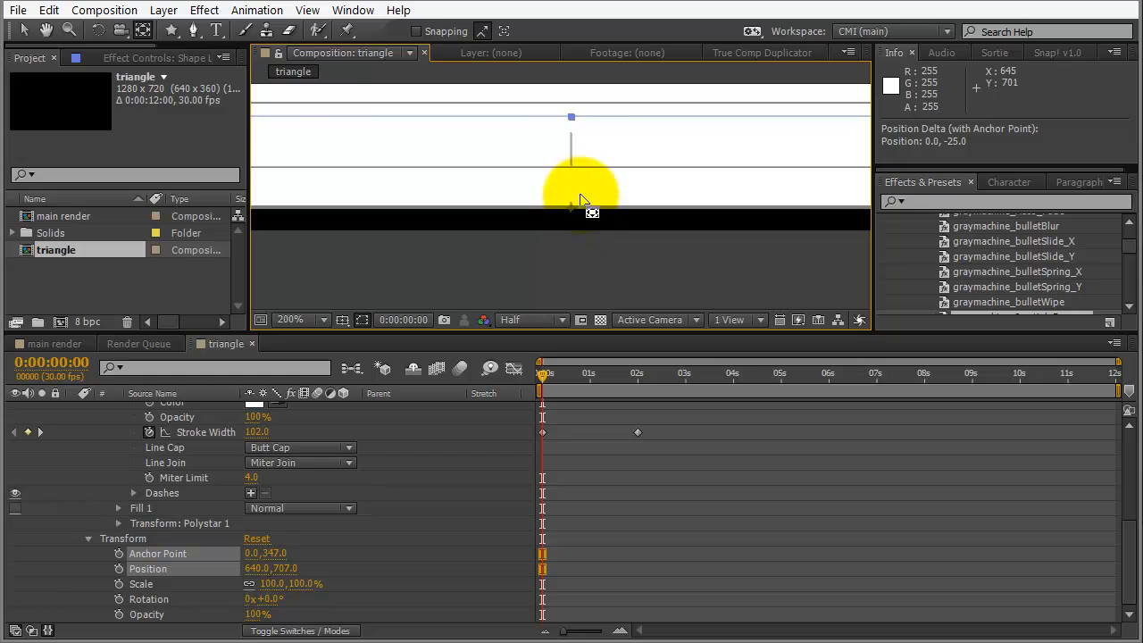
scroll(582, 212, "down", 5)
left_click_drag(607, 113, 598, 196)
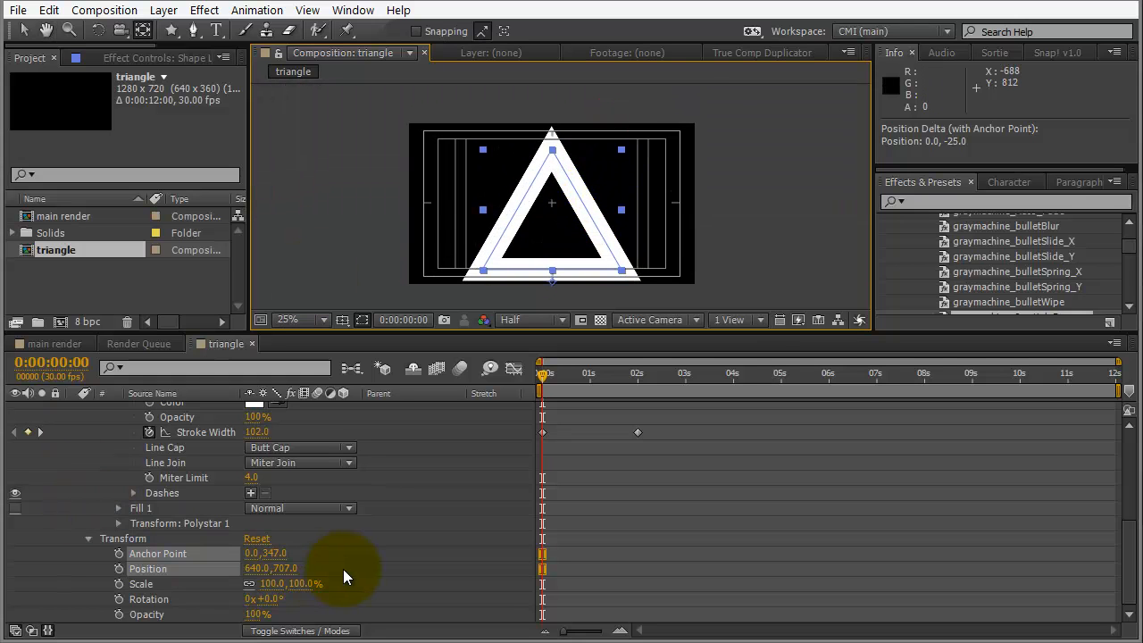
- Keyframe the triangle layer's scale to grow from 0% at 0:00:00:00 to more than full size at 0:00:02:00
left_click(180, 585)
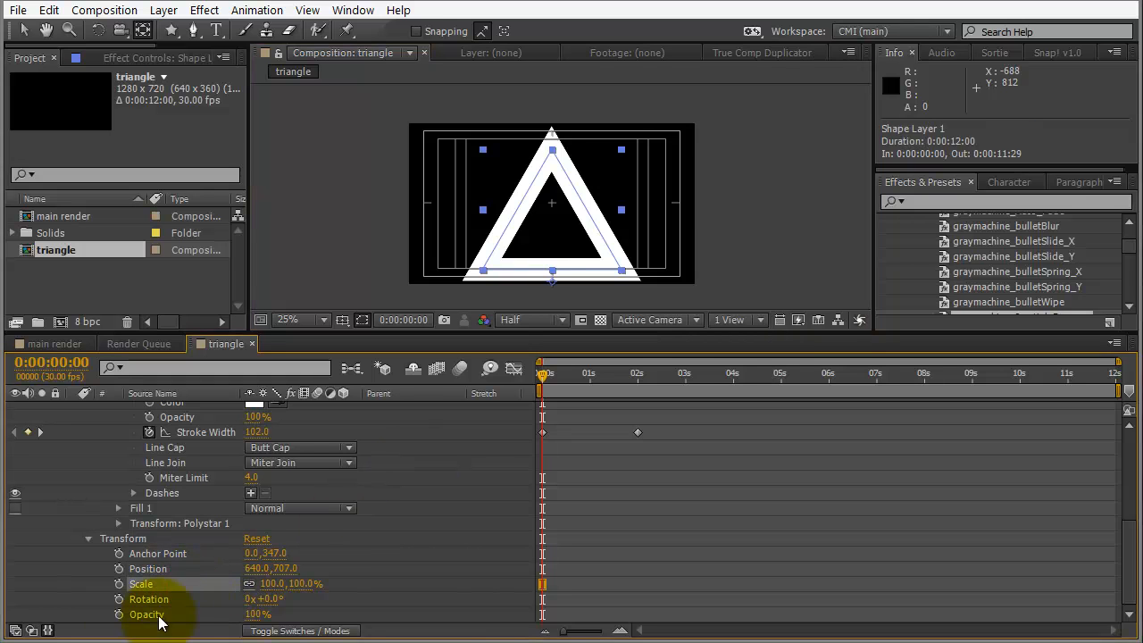
left_click(119, 585)
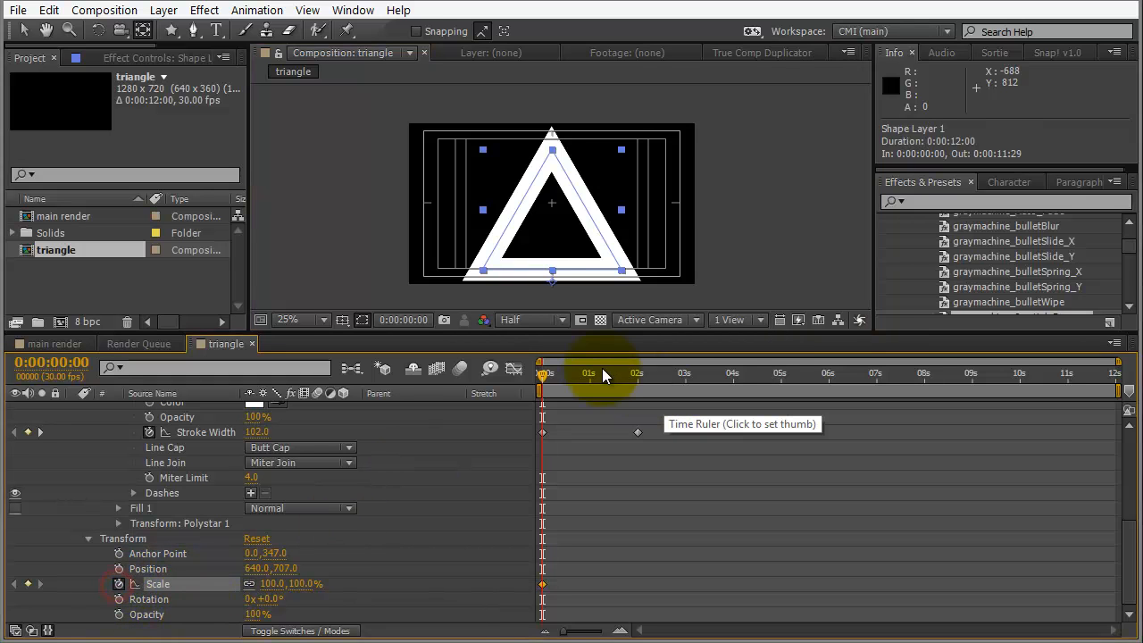
left_click_drag(601, 378, 637, 374)
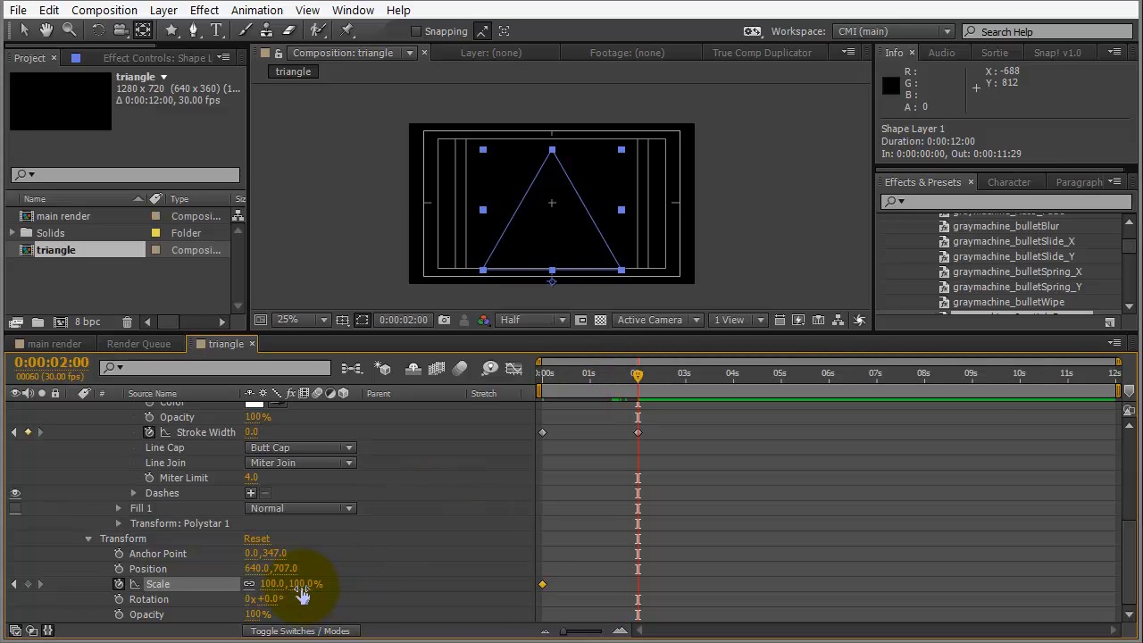
mouse_move(302, 589)
left_mouse_down()
mouse_move(357, 581)
mouse_move(316, 583)
left_mouse_up()
left_click_drag(328, 584, 354, 582)
left_click_drag(638, 386, 545, 393)
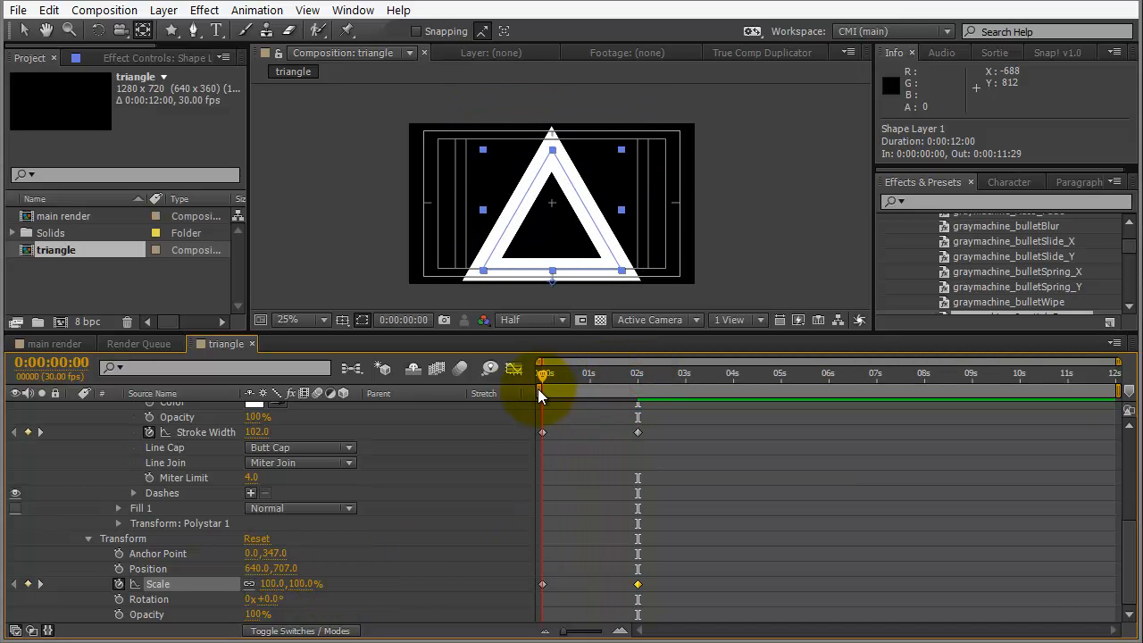
left_click_drag(307, 594, 221, 584)
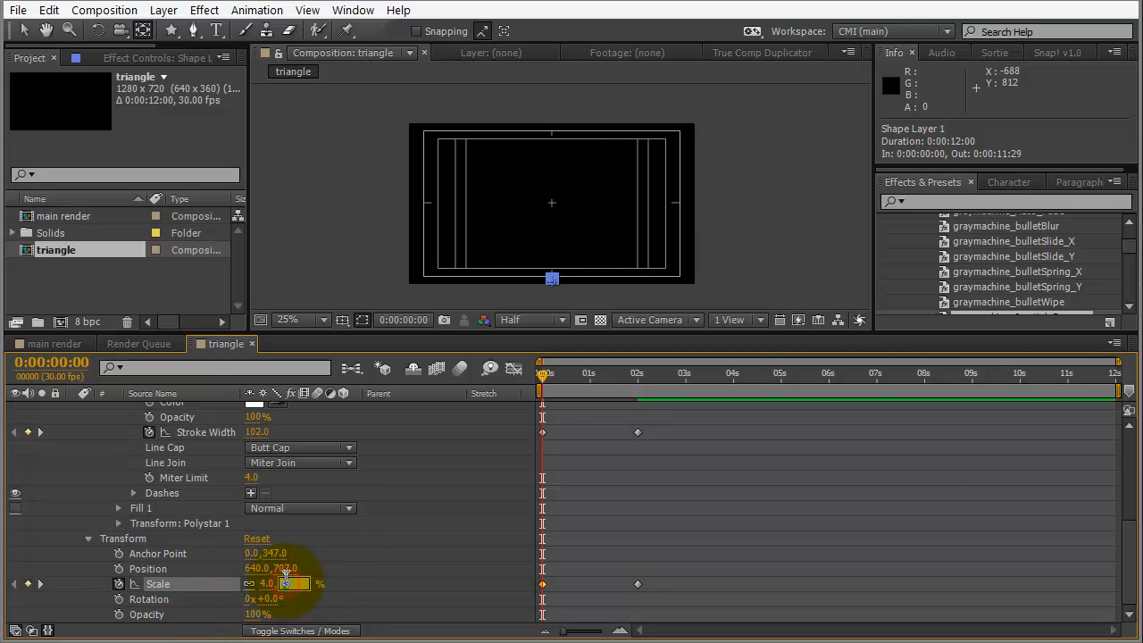
type("0")
key("Return")
- Check the triangle's base during the growth and move the anchor point up onto the bottom path's midpoint, at 0.0,296.0
mouse_move(539, 385)
left_mouse_down()
mouse_move(645, 382)
mouse_move(570, 384)
mouse_move(632, 394)
mouse_move(645, 384)
mouse_move(566, 383)
mouse_move(651, 378)
mouse_move(551, 382)
mouse_move(643, 368)
mouse_move(618, 368)
left_mouse_up()
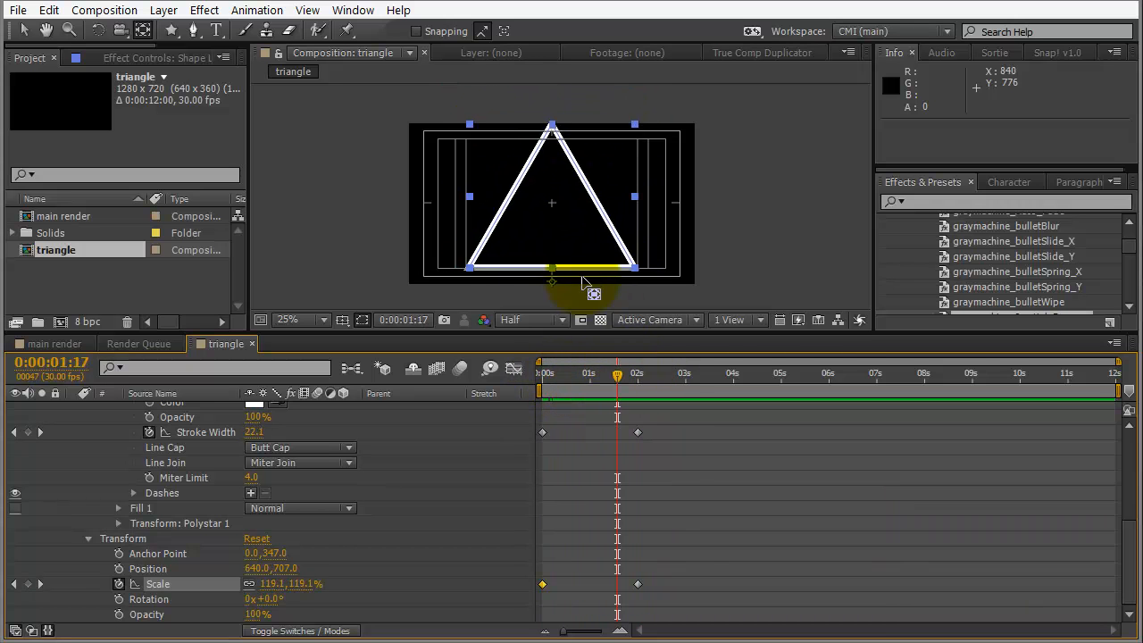
scroll(571, 277, "up", 4)
left_click_drag(601, 275, 637, 148)
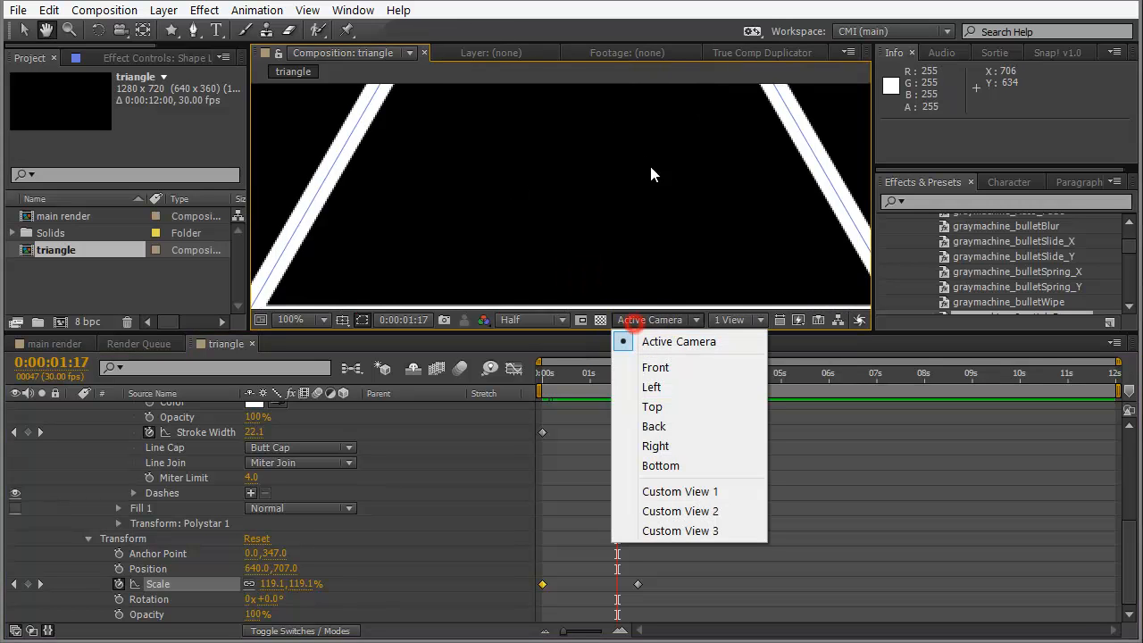
left_click_drag(663, 256, 702, 135)
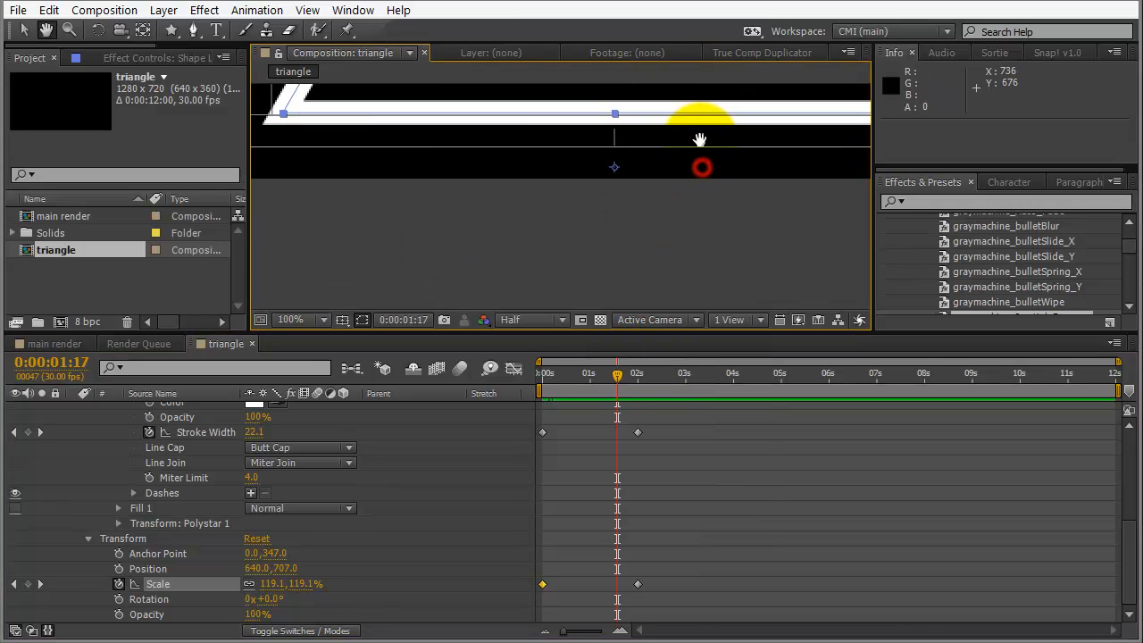
mouse_move(617, 379)
left_mouse_down()
mouse_move(643, 377)
mouse_move(566, 382)
mouse_move(577, 380)
left_mouse_up()
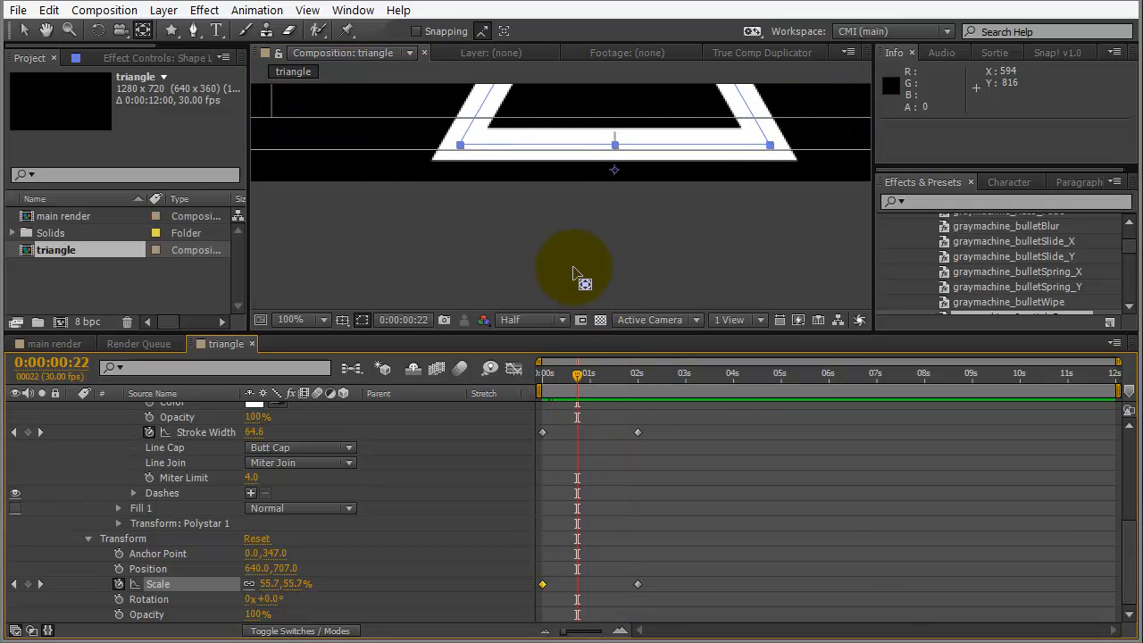
left_click_drag(615, 169, 614, 171)
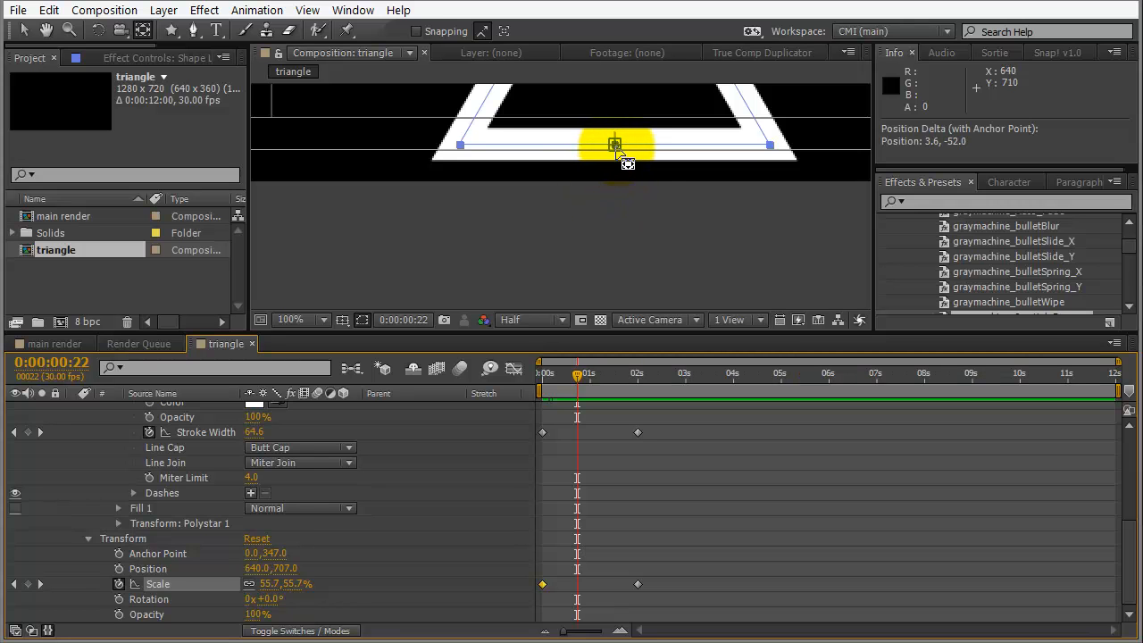
left_click_drag(627, 164, 627, 163)
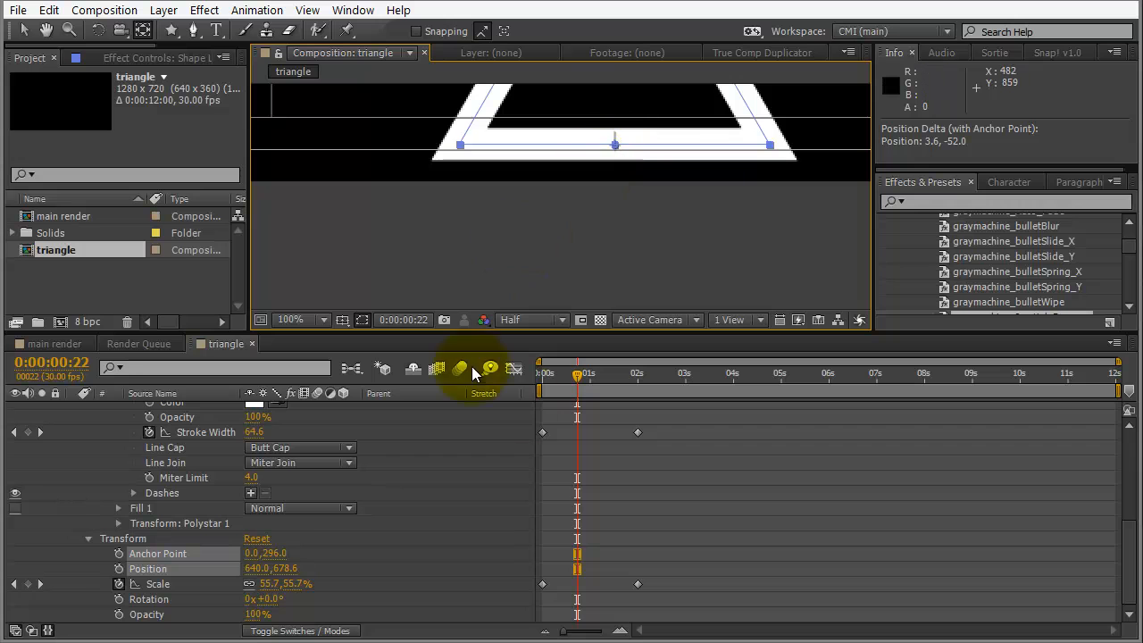
mouse_move(576, 379)
left_mouse_down()
mouse_move(545, 377)
mouse_move(637, 370)
mouse_move(583, 370)
left_mouse_up()
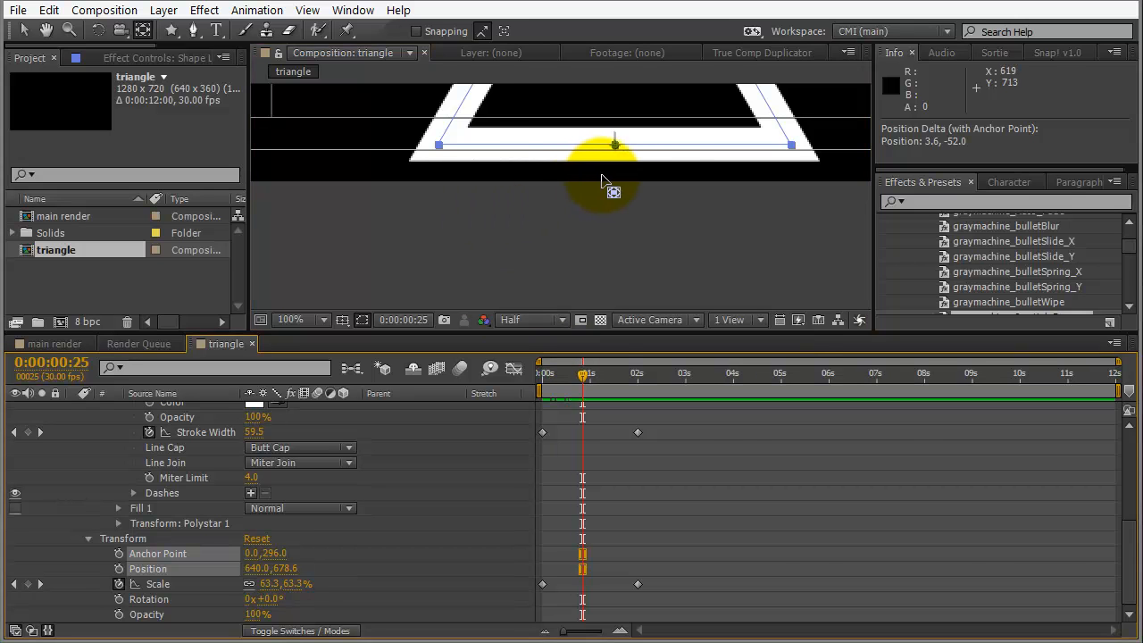
- Move the triangle shape layer down to 639.0,701.6 so its stroke meets the composition's bottom edge at 0:00:01:08
left_click(637, 148)
left_click_drag(638, 146, 638, 164)
mouse_move(584, 378)
left_mouse_down()
mouse_move(642, 376)
mouse_move(541, 376)
mouse_move(633, 376)
mouse_move(604, 374)
left_mouse_up()
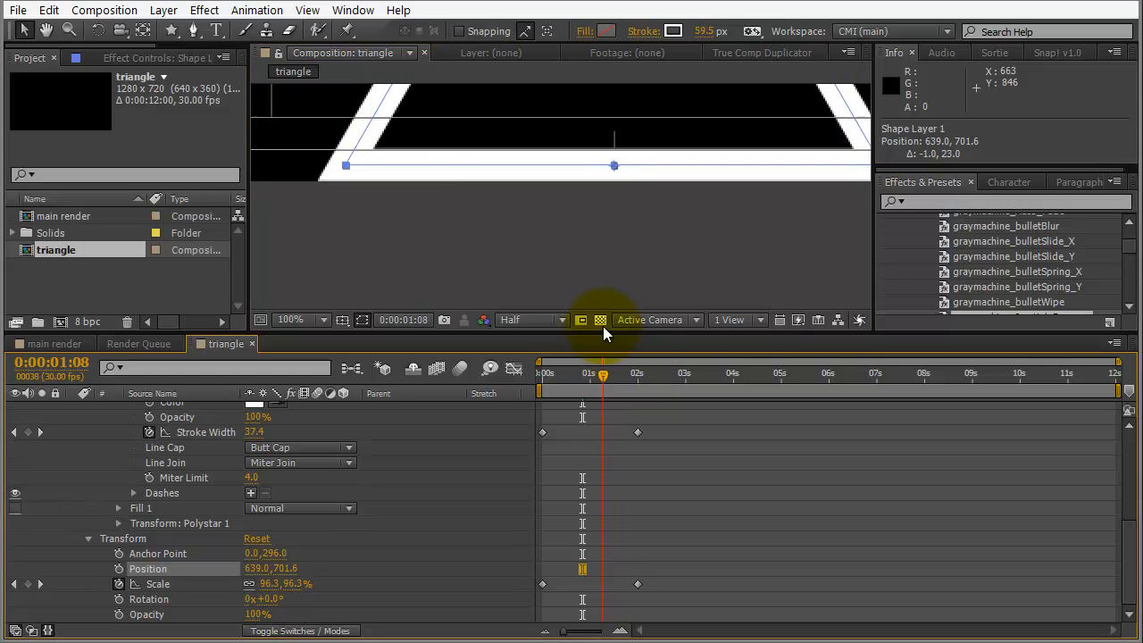
scroll(605, 258, "down", 4)
key("h")
left_click_drag(593, 233, 601, 291)
key("v")
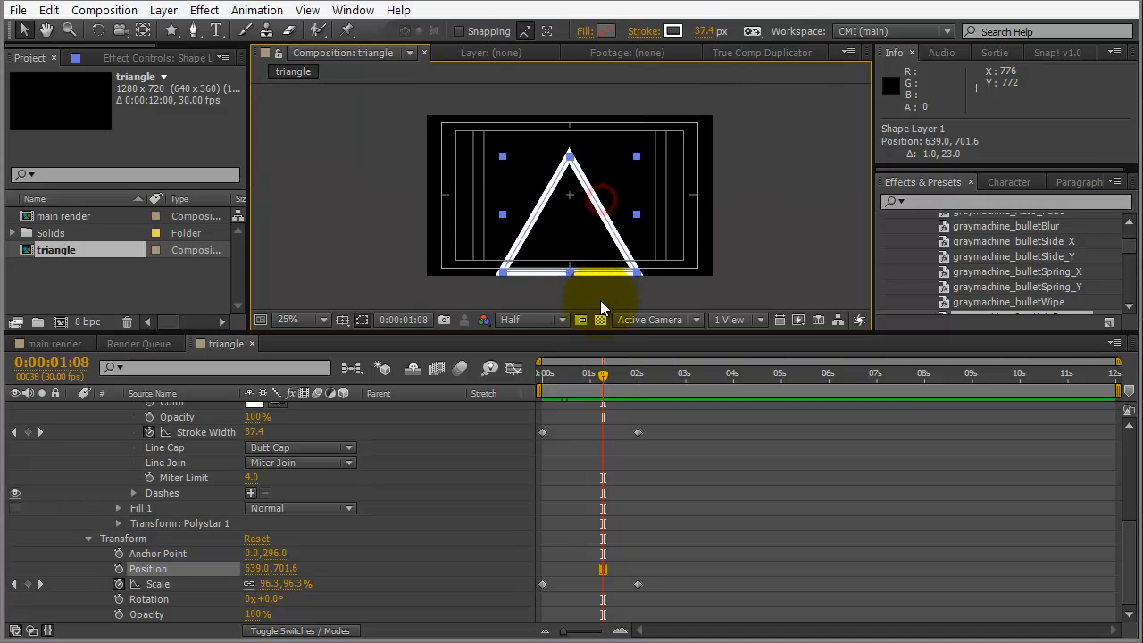
- Turn off the title and action safe guides and scrub the triangle's growth back to 0:00:00:02
left_click(603, 376)
left_click(343, 321)
left_click(362, 341)
left_click_drag(598, 374, 545, 389)
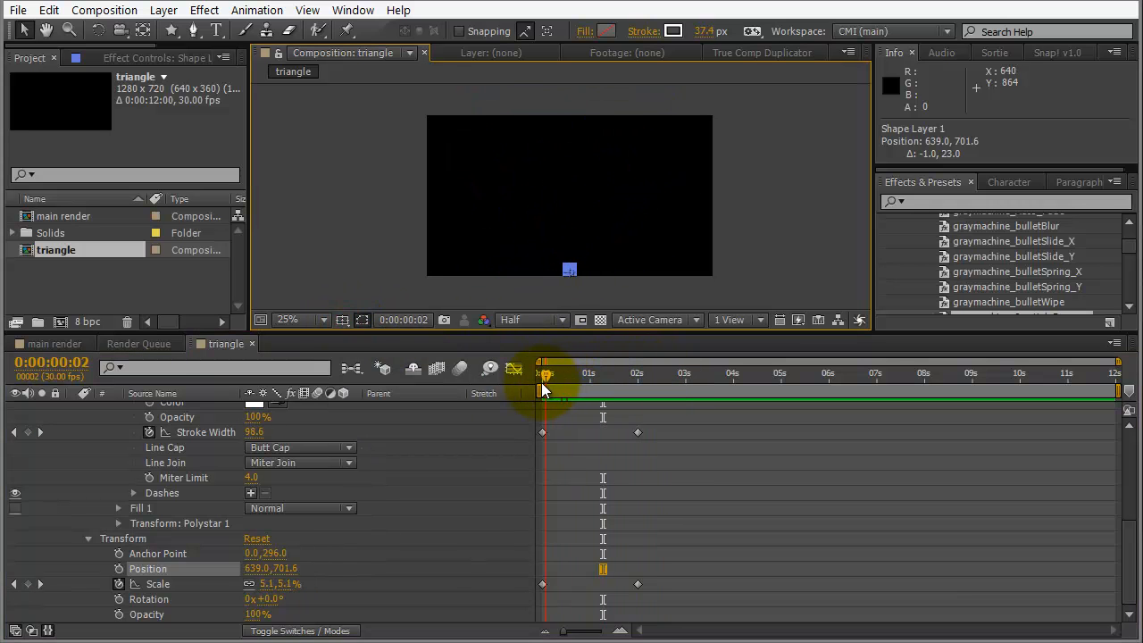
- Add the triangle composition to main render as the topmost layer
left_click(55, 343)
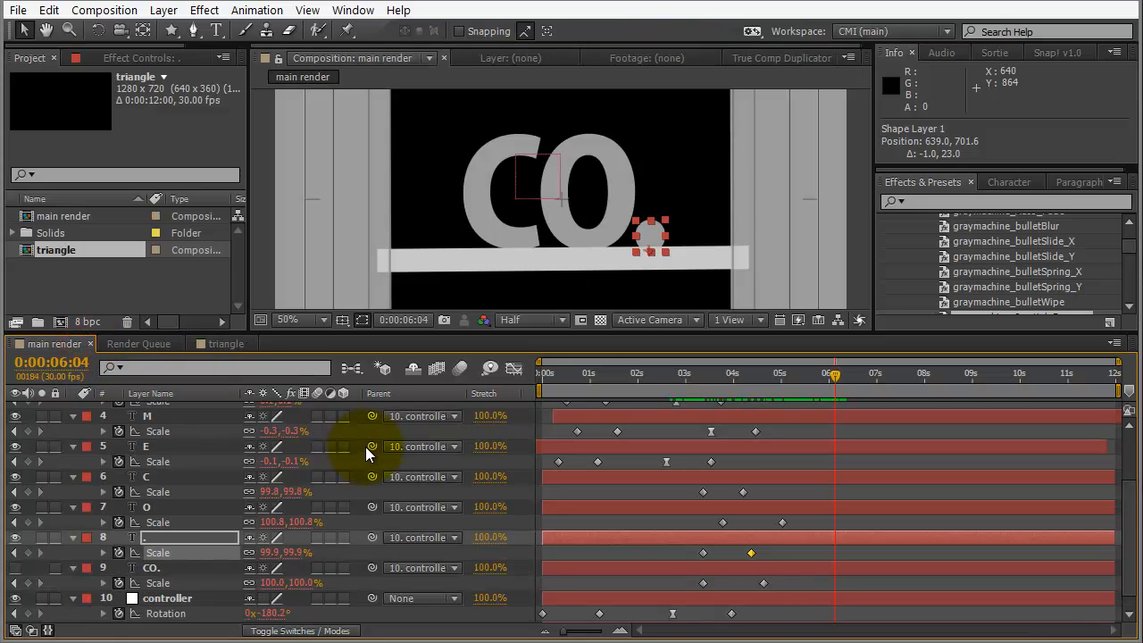
scroll(253, 453, "up", 3)
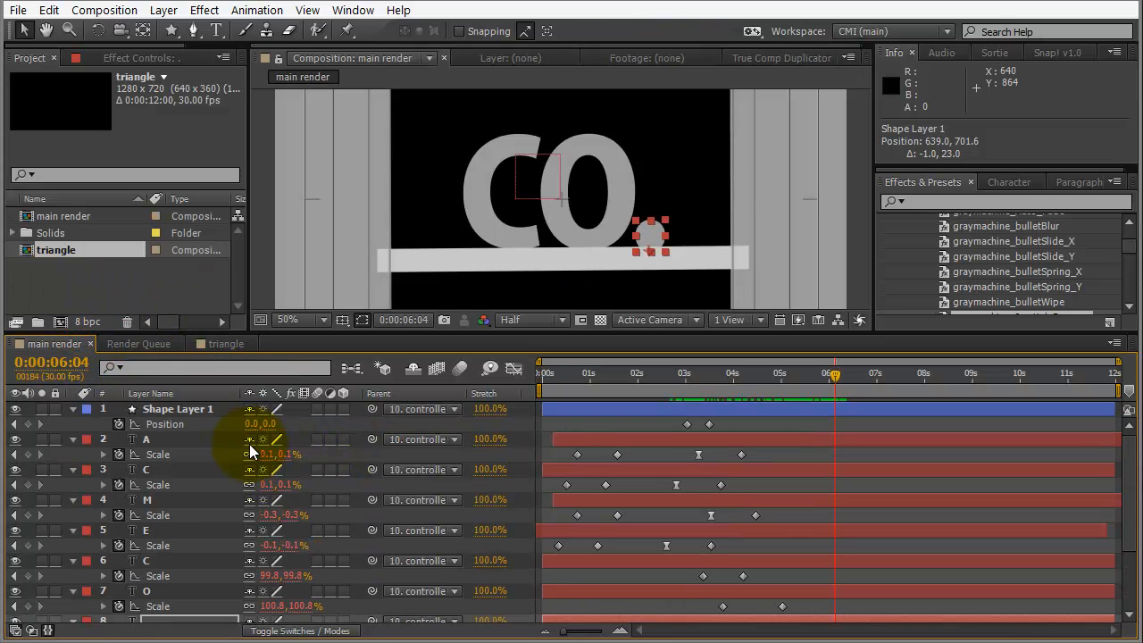
left_click_drag(90, 248, 141, 403)
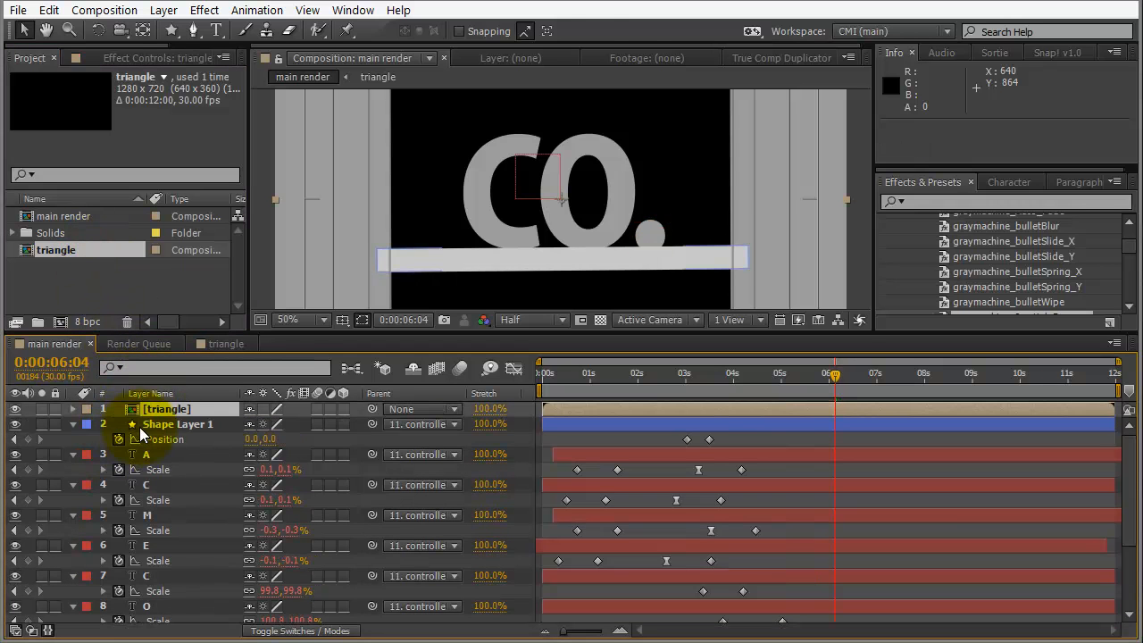
- Collapse the revealed properties of all layers in main render and deselect them
key("ctrl+a")
left_click(71, 456)
left_click(139, 604)
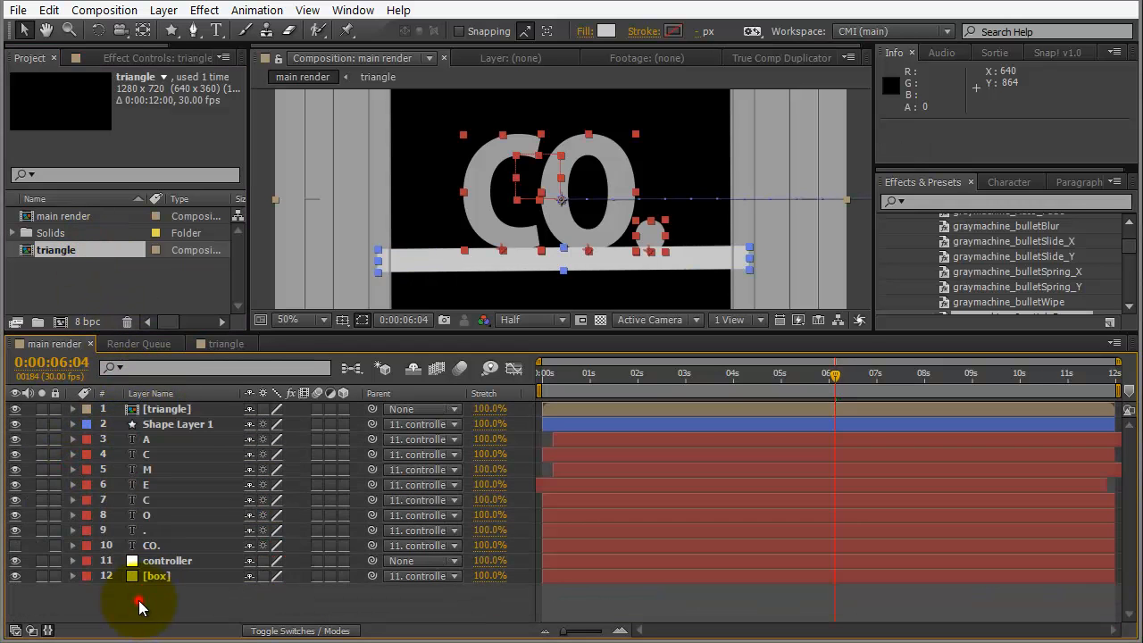
scroll(448, 254, "down", 2)
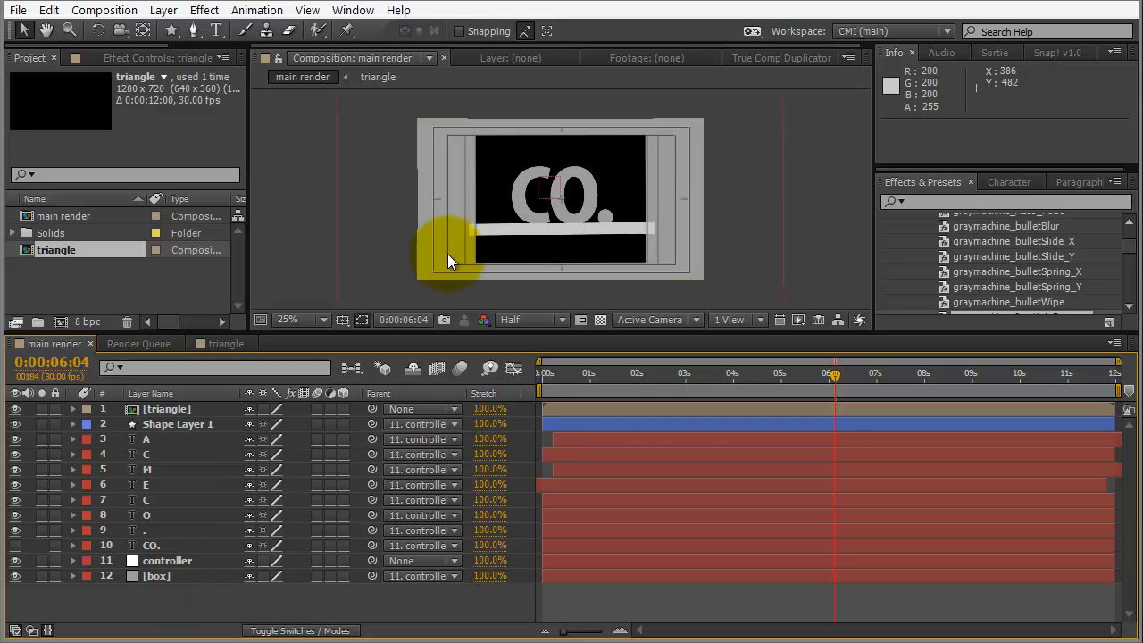
- Start the triangle layer at 0:00:05:15, rotate it to point left, and place it at 676.0,352.0 against the box's right inner edge
left_click_drag(600, 408, 863, 411)
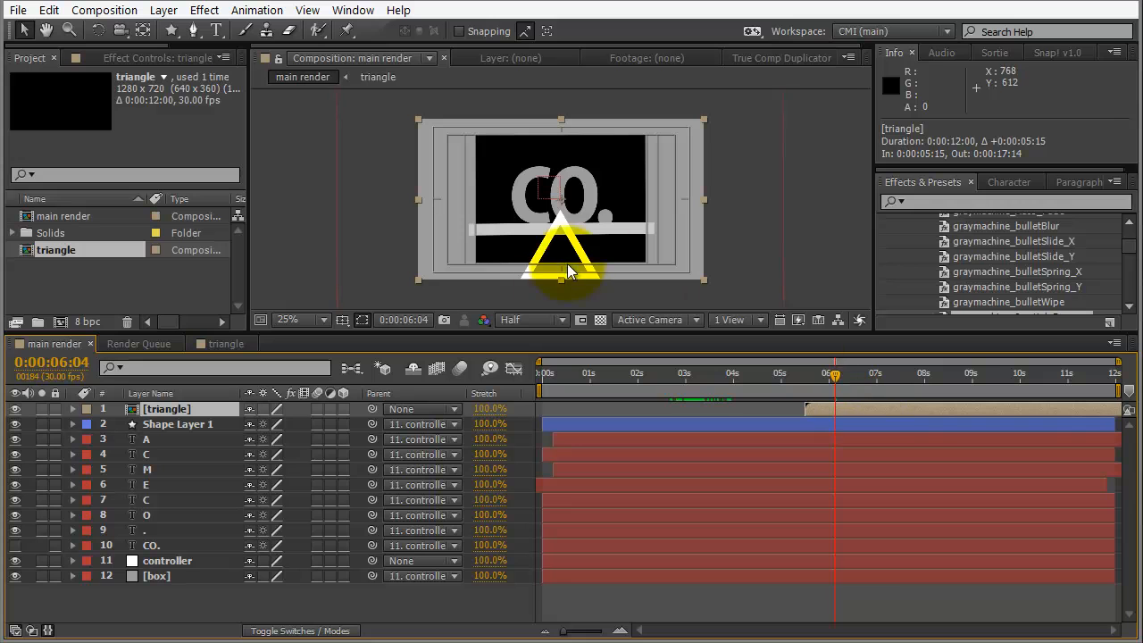
left_click_drag(589, 280, 663, 229)
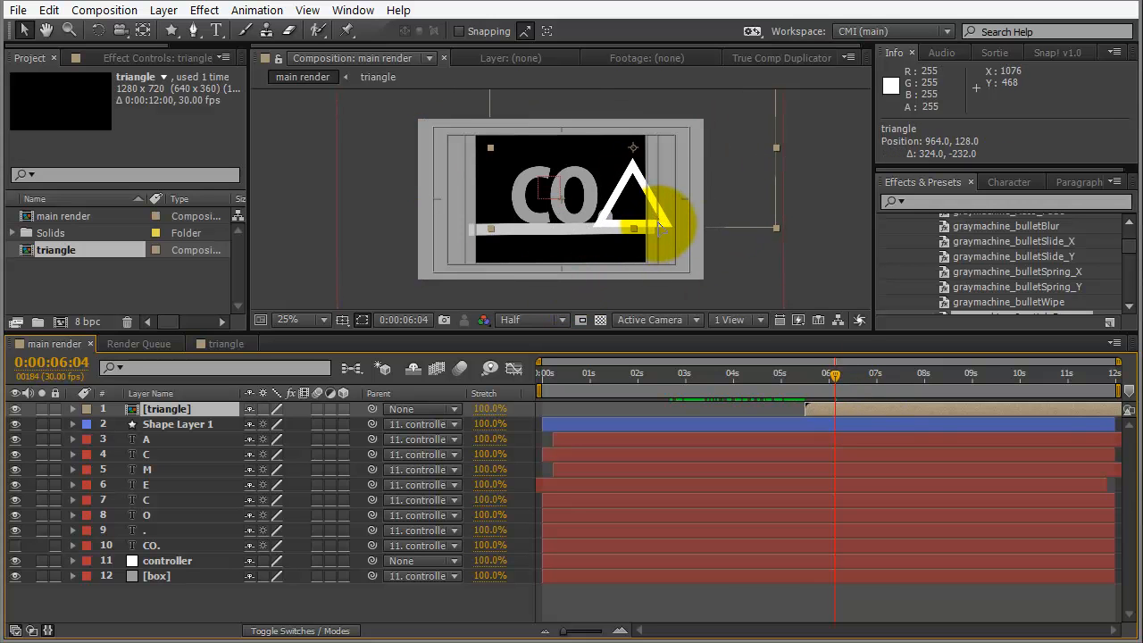
key("w")
left_click_drag(592, 143, 600, 289)
key("v")
left_click_drag(704, 156, 638, 215)
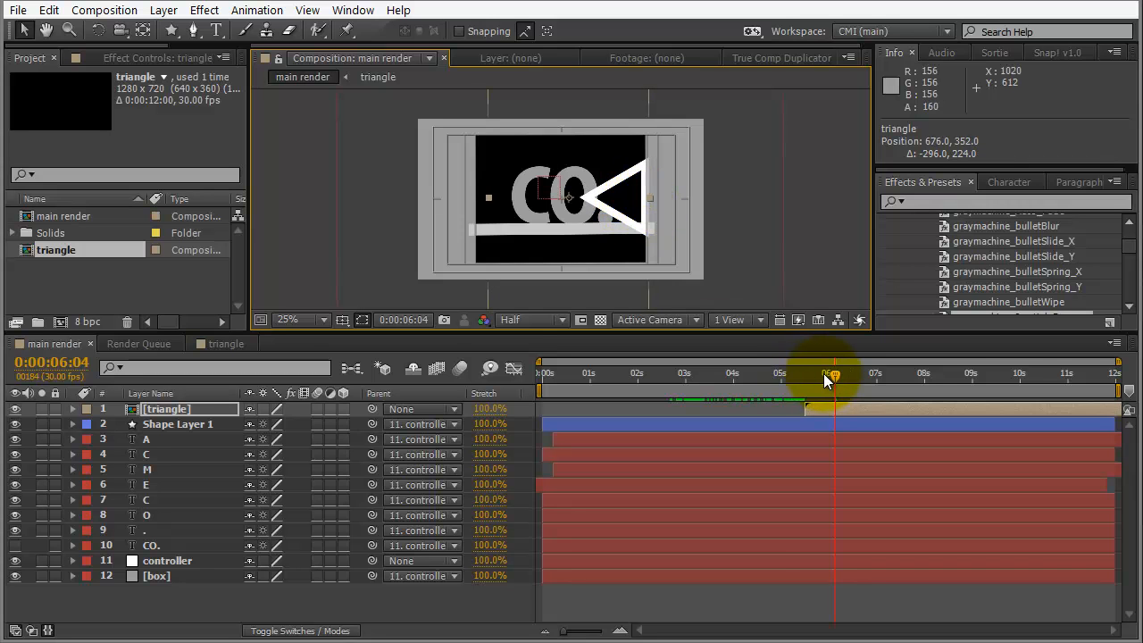
- Enable Collapse Transformations for the triangle layer and review its growth between 0:00:05:17 and 0:00:07:08
mouse_move(804, 378)
left_mouse_down()
mouse_move(743, 372)
mouse_move(809, 371)
left_mouse_up()
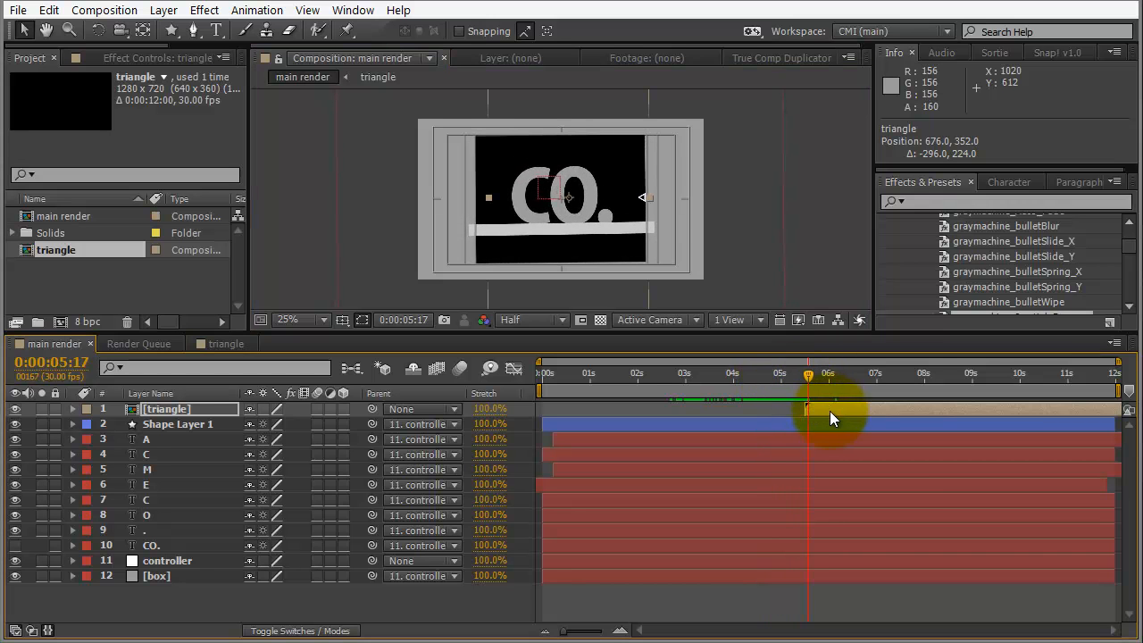
left_click_drag(810, 375, 889, 379)
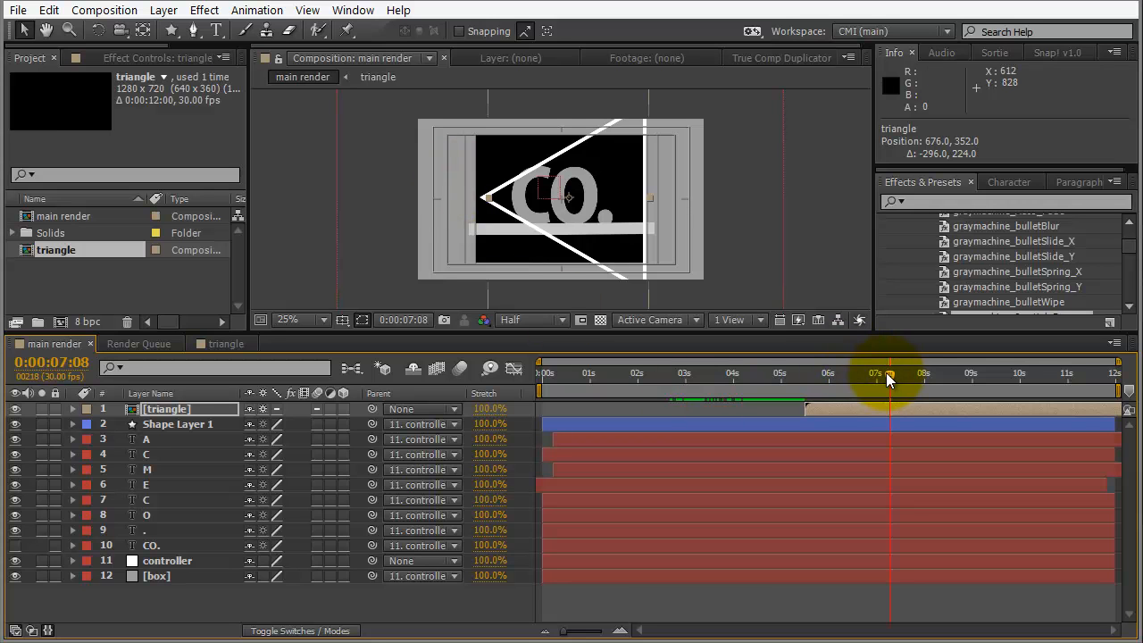
left_click_drag(891, 378, 851, 378)
- Duplicate the triangle layer, rotate the copy to point right, and place it at 616.0,352.0 against the box's left inner edge
left_click(216, 408)
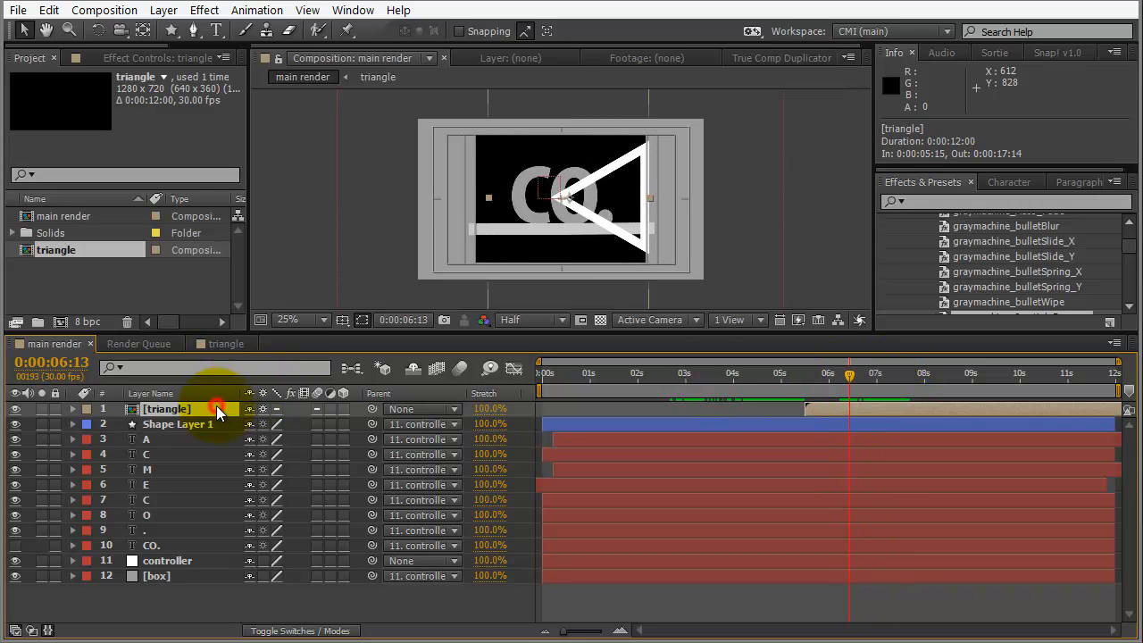
key("ctrl+d")
left_click_drag(644, 211, 472, 226)
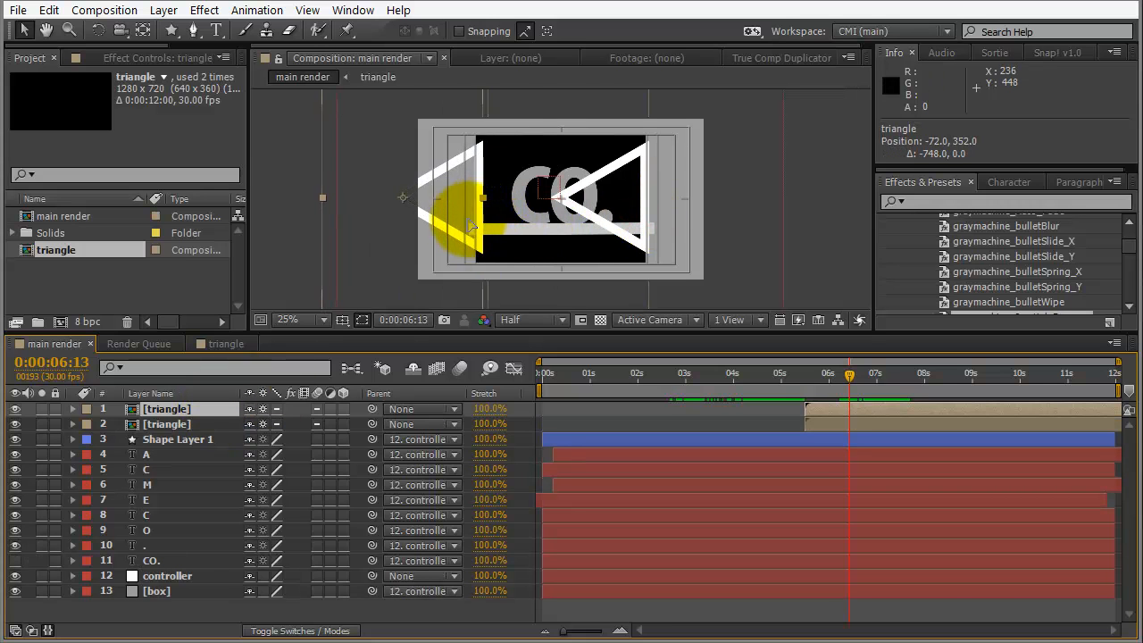
key("w")
left_click_drag(414, 98, 368, 279)
key("v")
left_click_drag(358, 206, 511, 211)
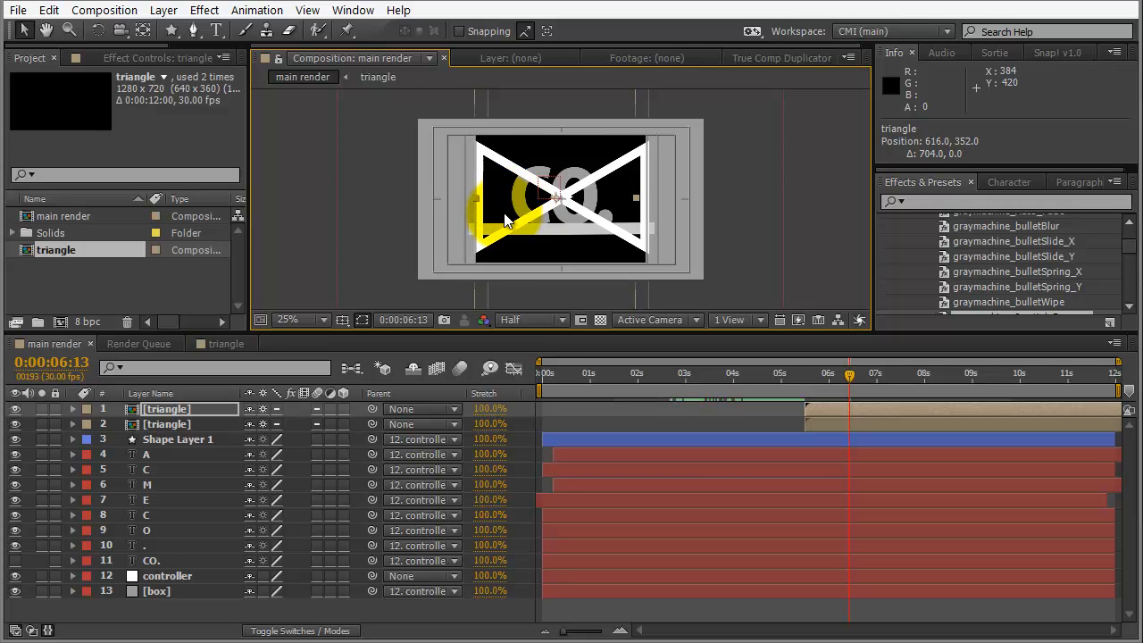
- Nudge the right-pointing triangle left to 606.0,352.0, aligned with the box's edge, and review both triangles growing
key(".")
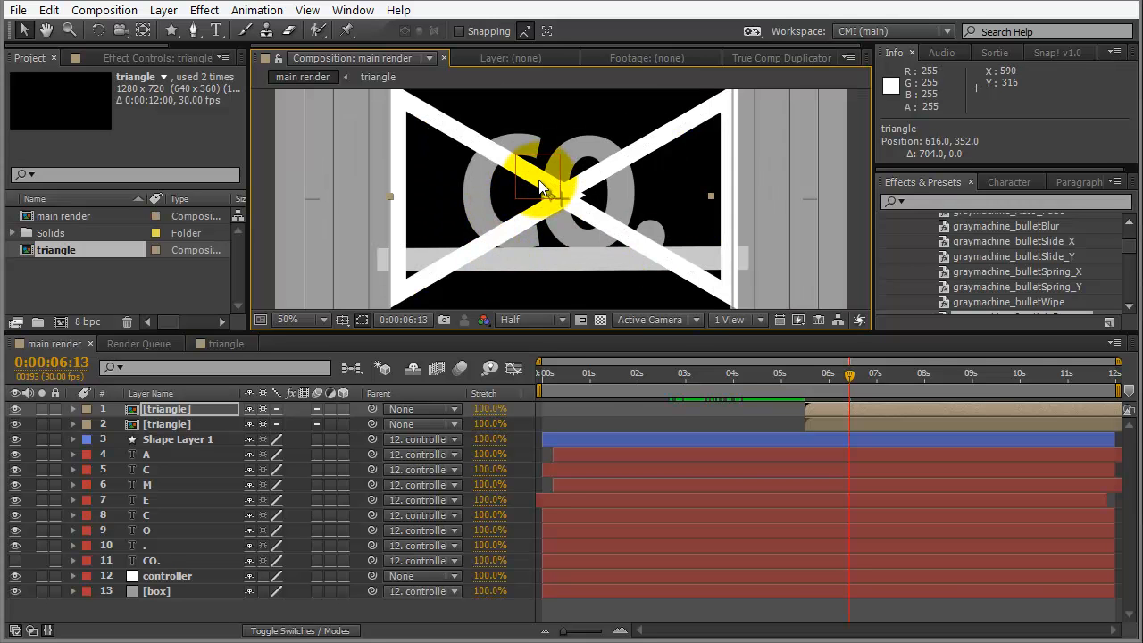
key("Left")
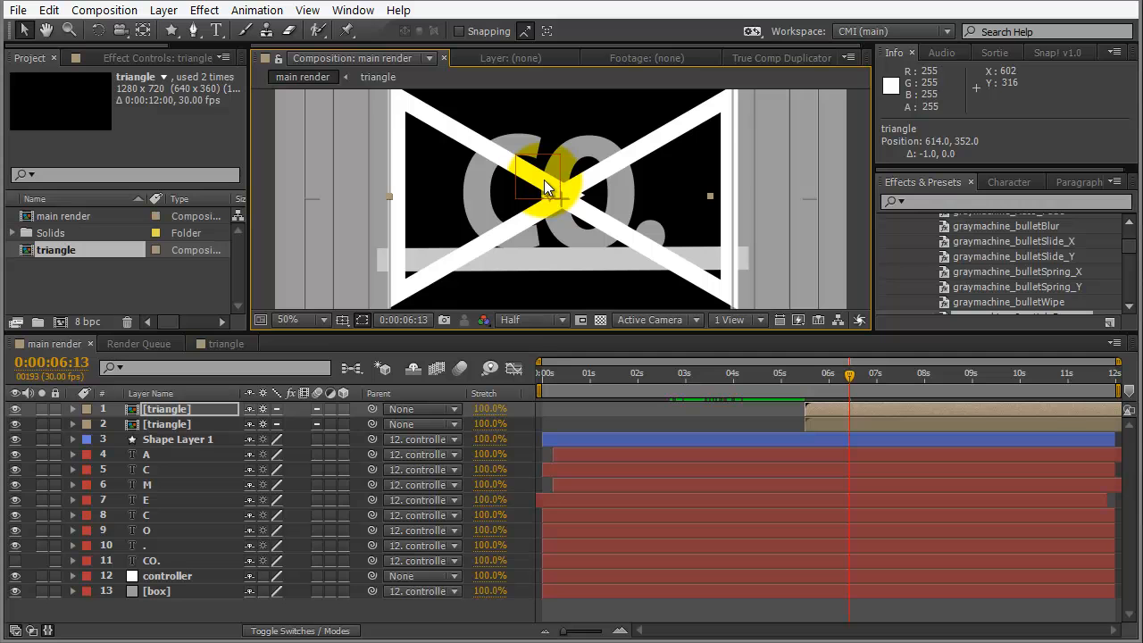
key("Left")
key("Left")
key("Left")
key("Left")
key("Left")
key("Left")
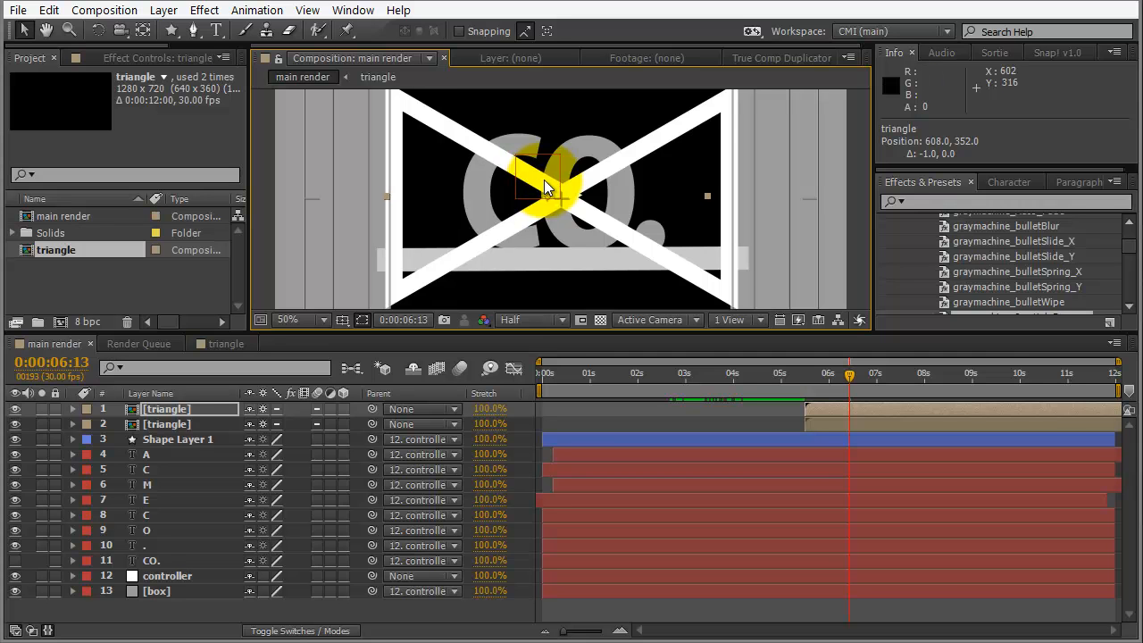
left_click(807, 372)
left_click_drag(809, 373, 893, 374)
key("comma")
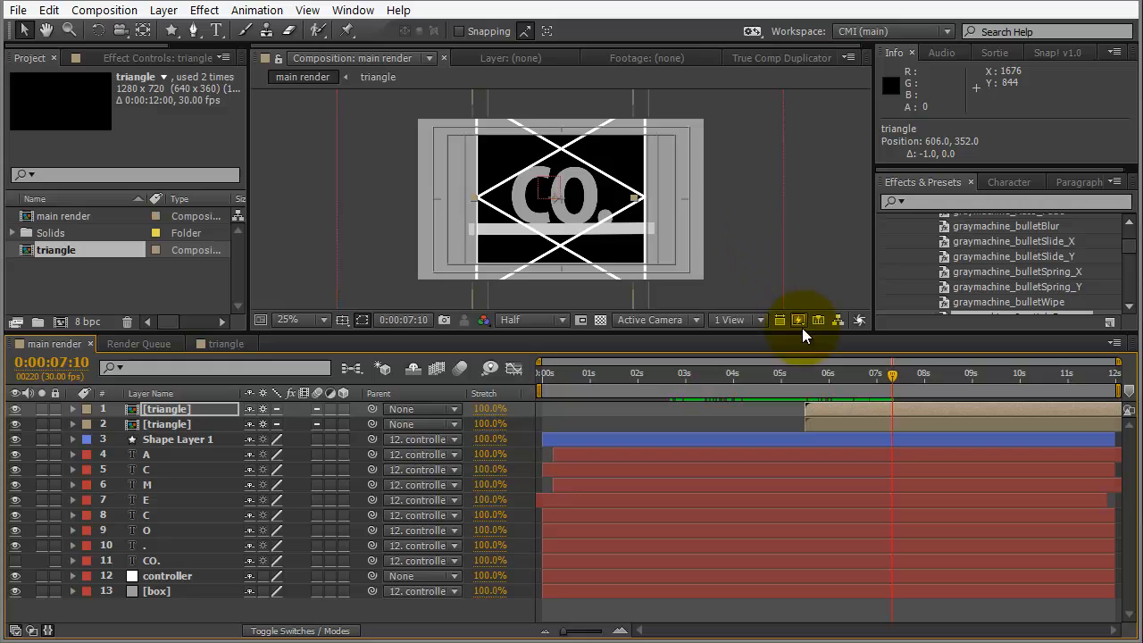
left_click_drag(846, 369, 880, 366)
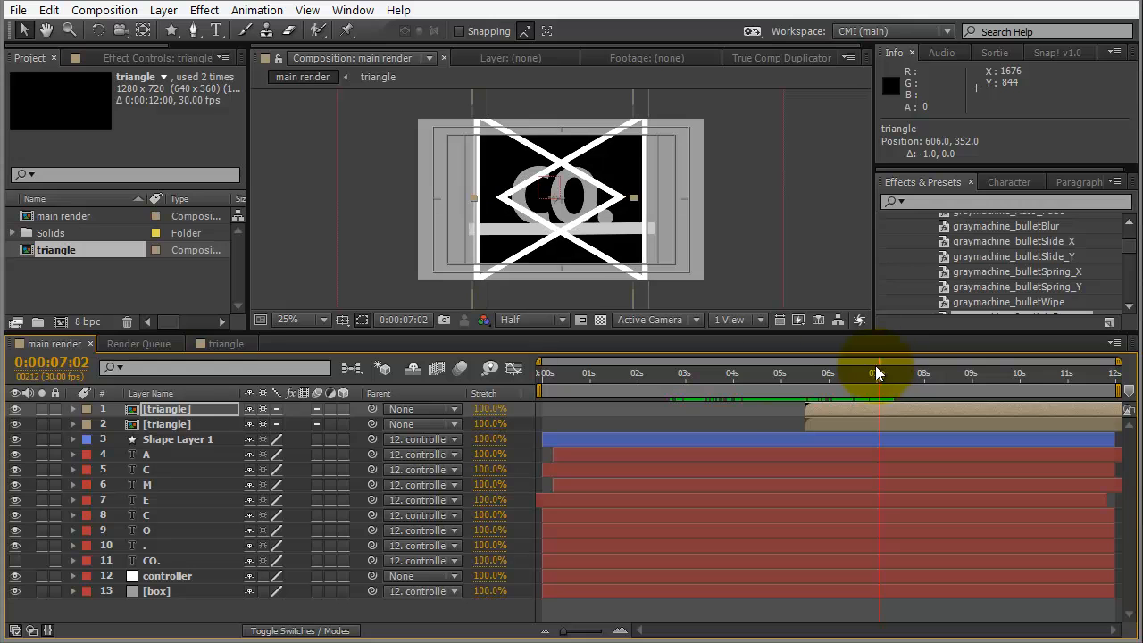
- Delete the hidden "CO." text layer
left_click(157, 515)
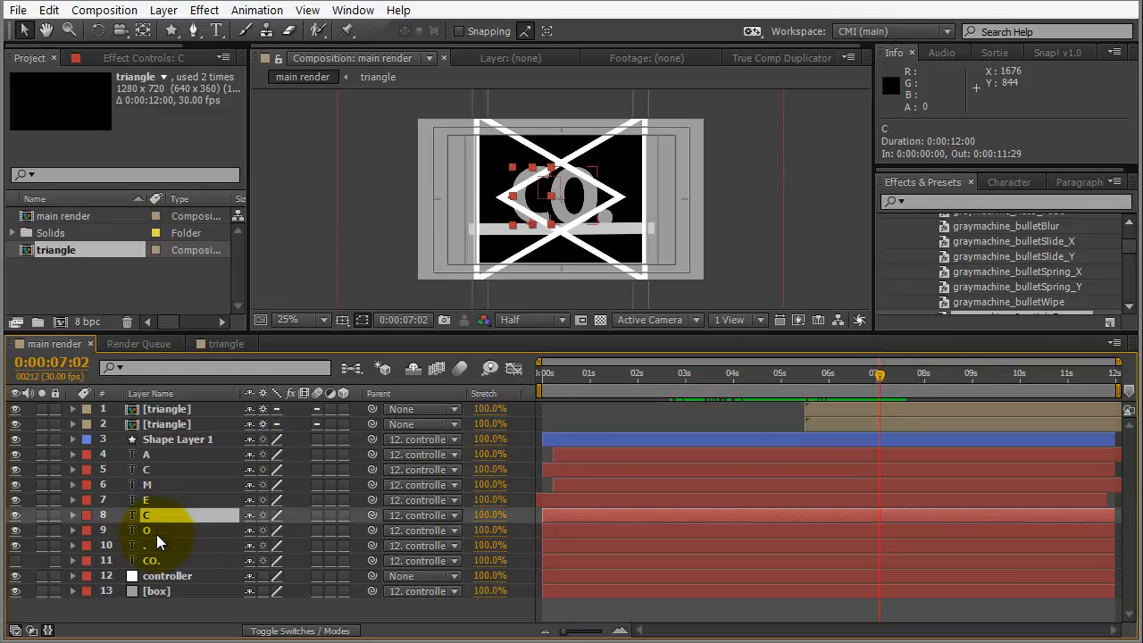
left_click(149, 562)
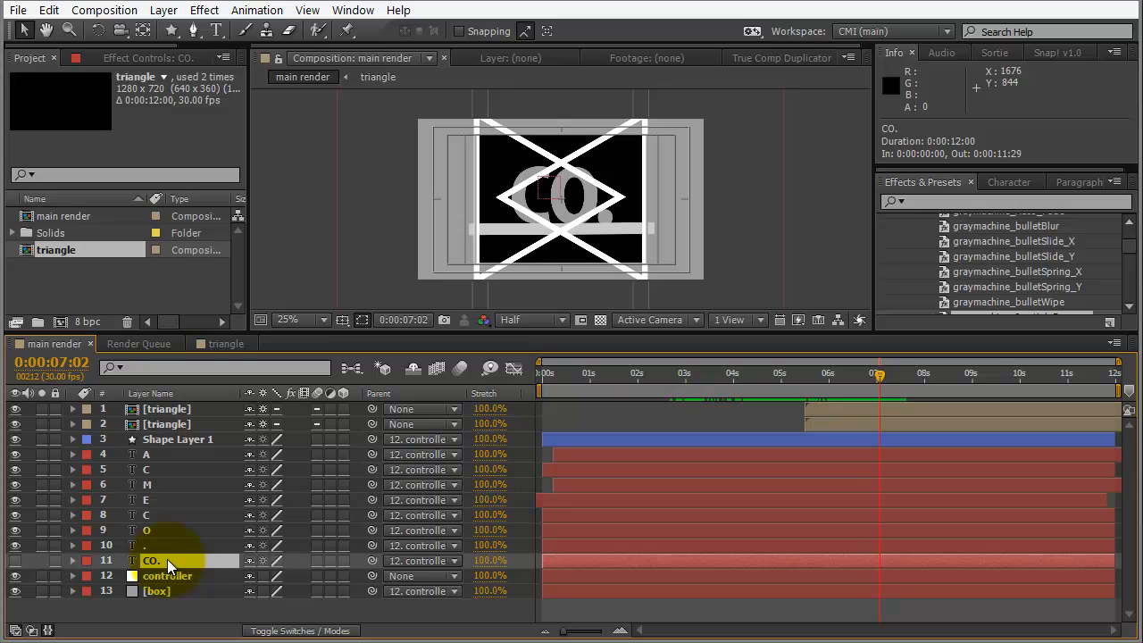
key("Delete")
- Move Shape Layer 1 below the E layer and pre-compose it with the C, O and period layers as "CO.", moving all attributes
left_click(158, 516)
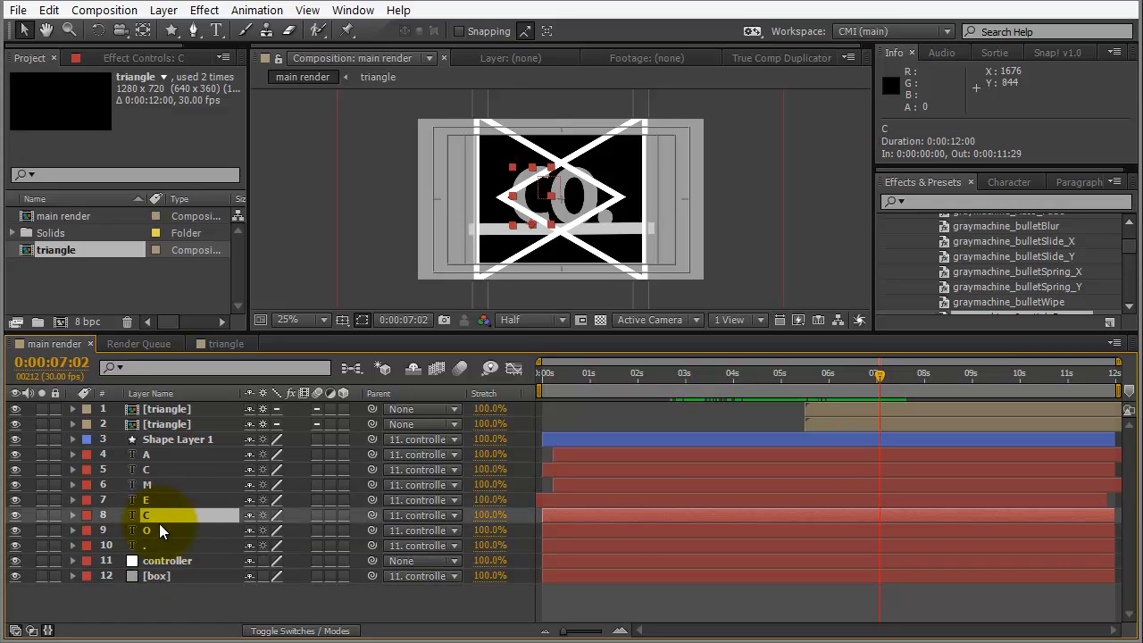
left_click(162, 529, "shift")
left_click(162, 545, "shift")
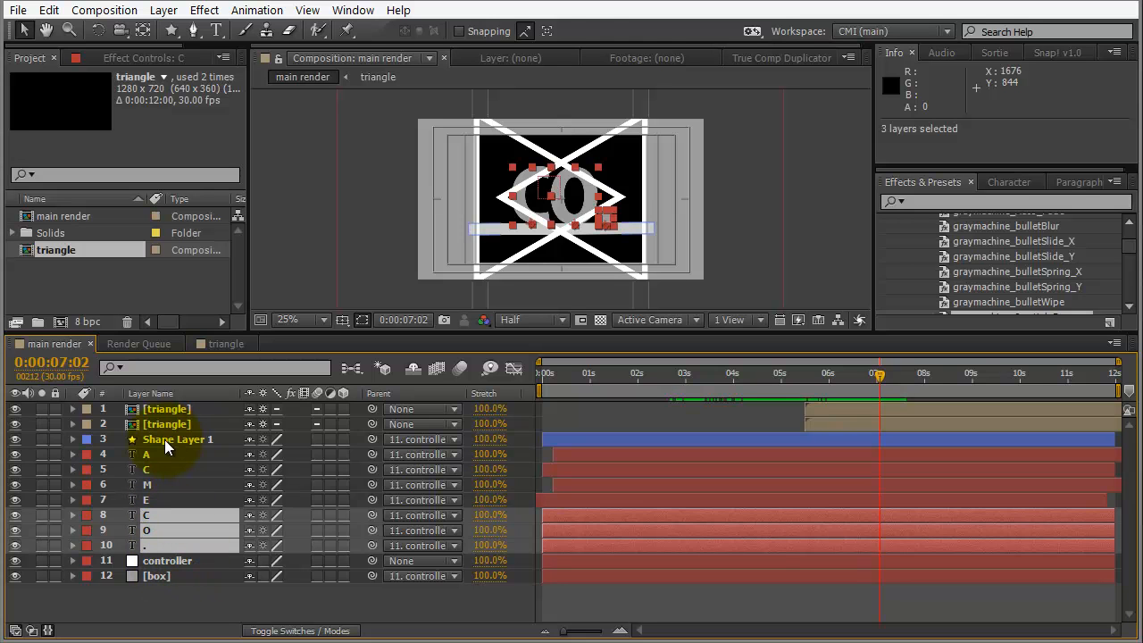
left_click(166, 440)
left_click_drag(171, 440, 168, 507)
left_click(164, 546, "shift")
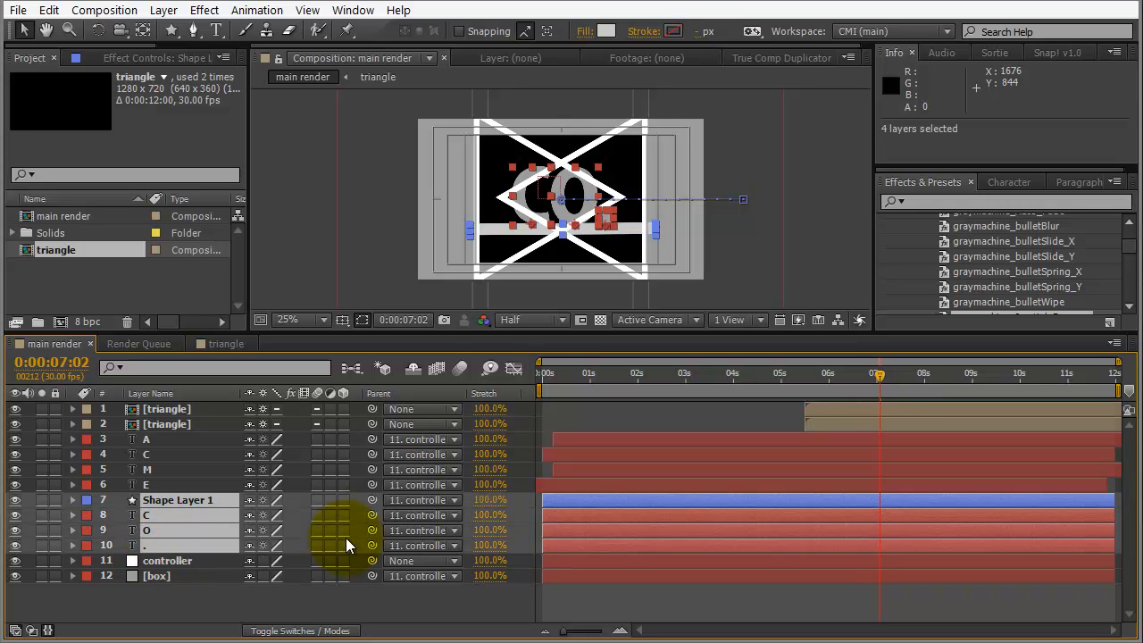
key("ctrl+shift+c")
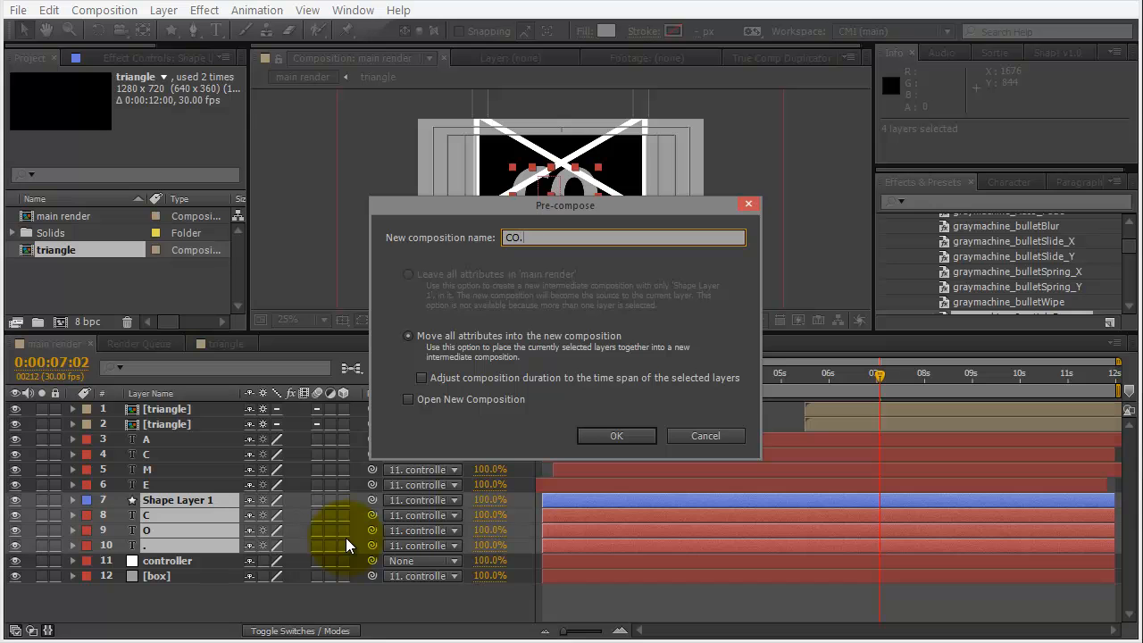
left_click(640, 436)
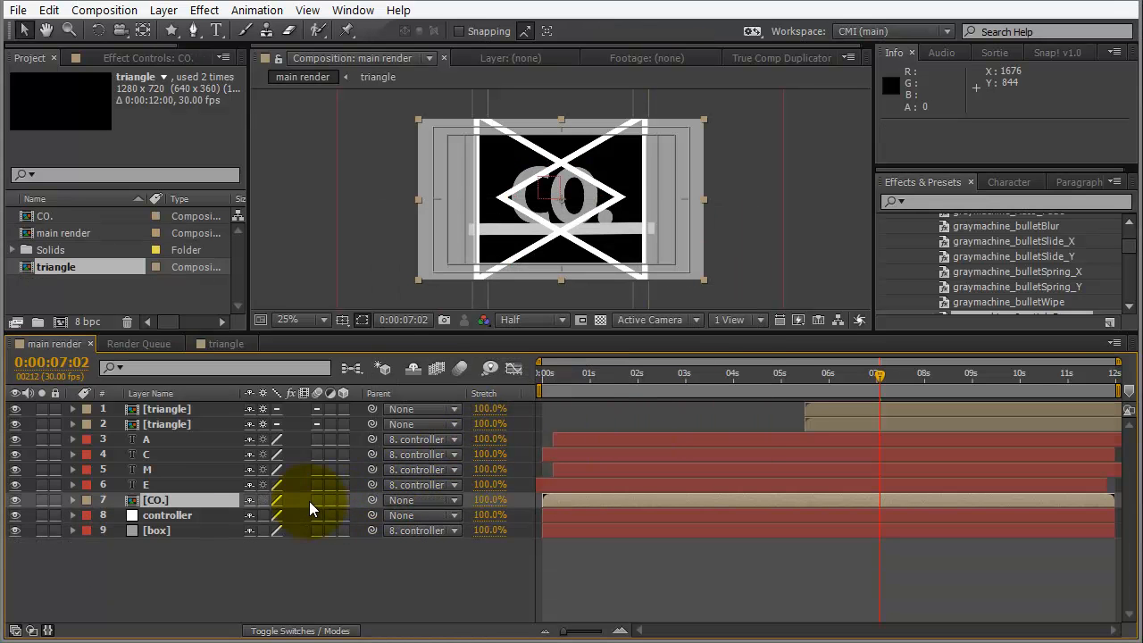
- Parent the CO. composition layer to the controller and check the animation around 0:00:06:09
left_click_drag(372, 499, 163, 514)
mouse_move(831, 376)
left_mouse_down()
mouse_move(803, 376)
mouse_move(823, 376)
left_mouse_up()
mouse_move(860, 377)
left_mouse_down()
mouse_move(925, 380)
mouse_move(735, 385)
mouse_move(843, 378)
left_mouse_up()
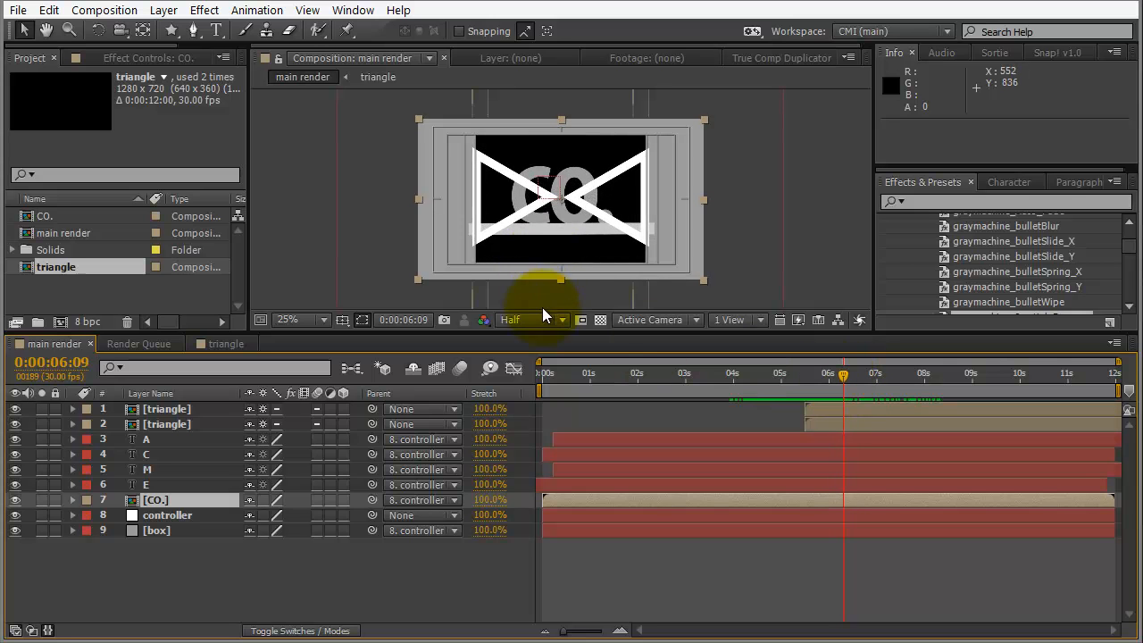
- Draw a three-point mask on the CO. layer at 0:00:05:26 with the Pen tool, following the right-pointing triangle
left_click_drag(544, 332, 541, 401)
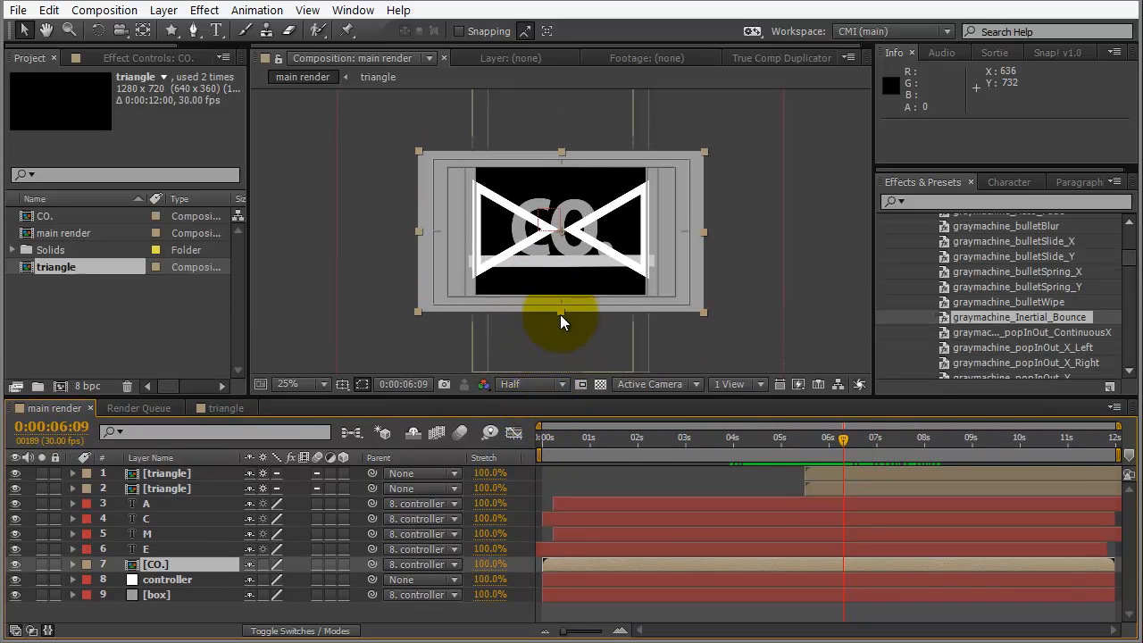
scroll(561, 319, "up", 2)
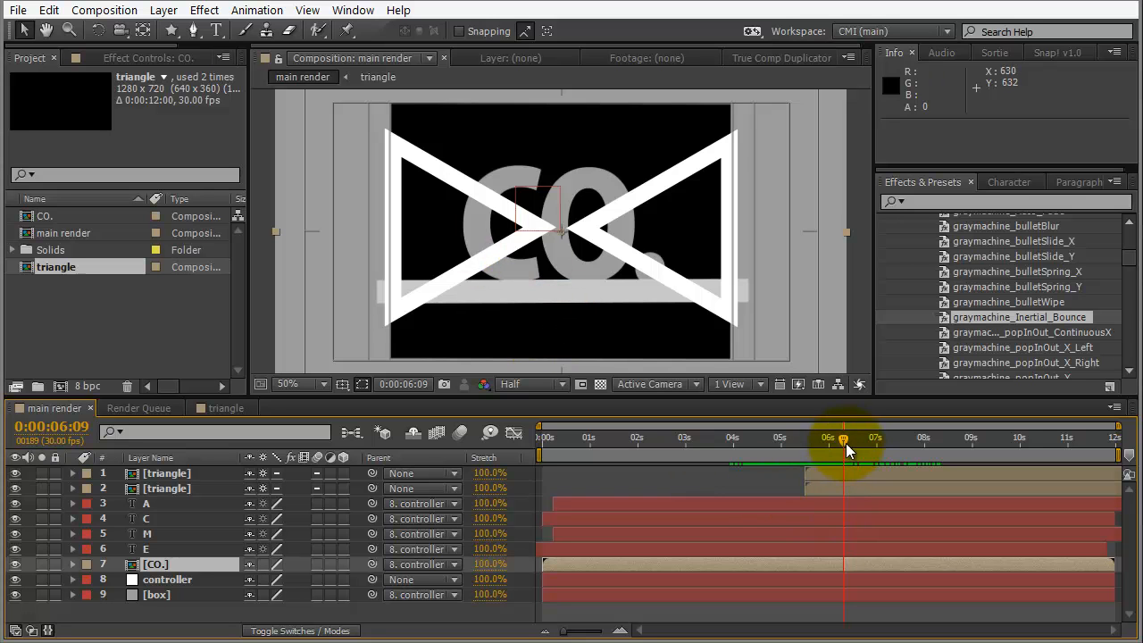
left_click_drag(845, 441, 861, 440)
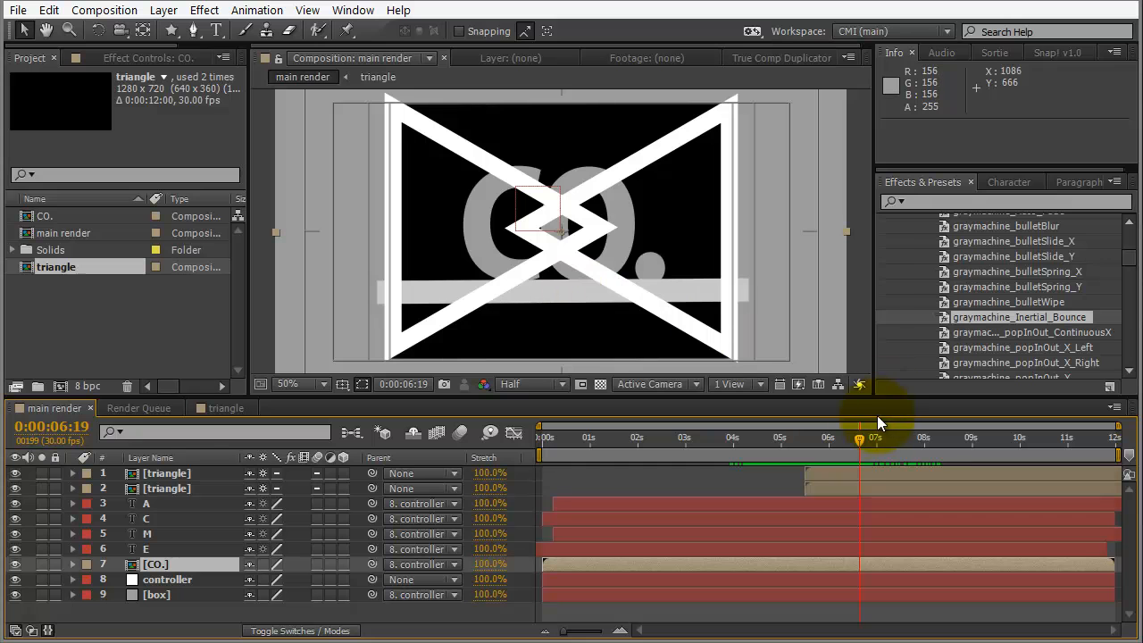
left_click_drag(854, 443, 813, 444)
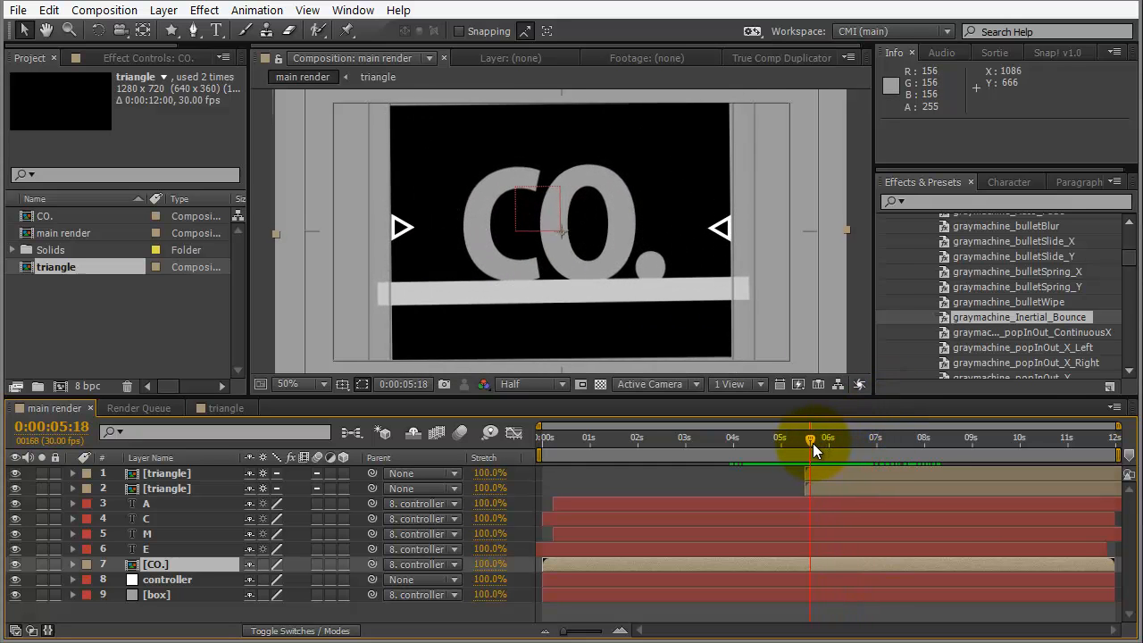
left_click(189, 29)
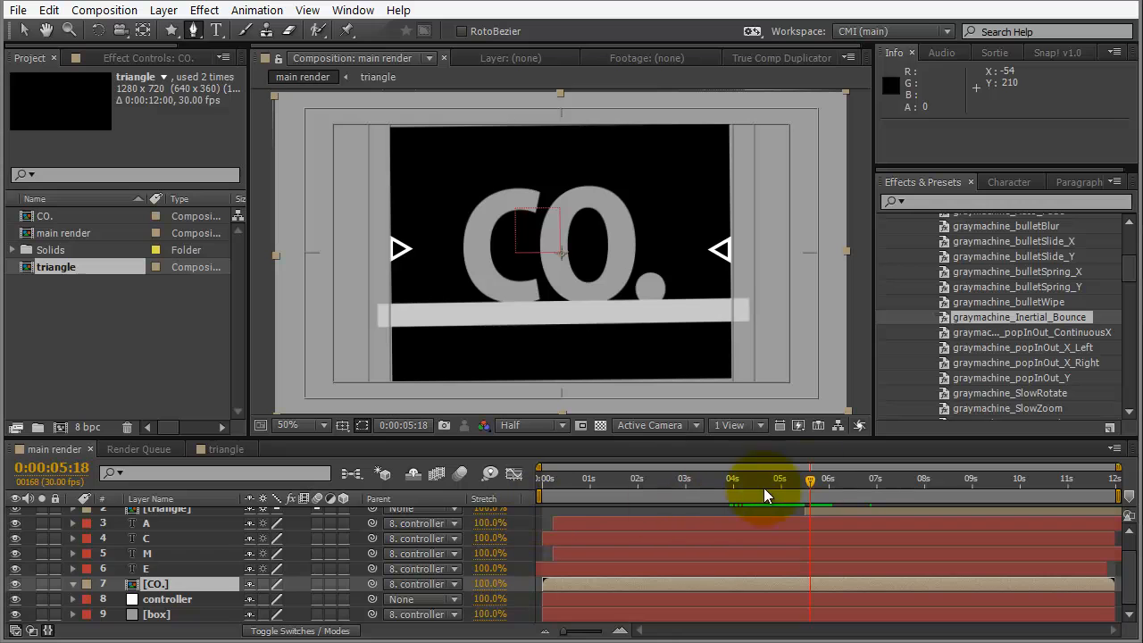
left_click_drag(810, 476, 823, 480)
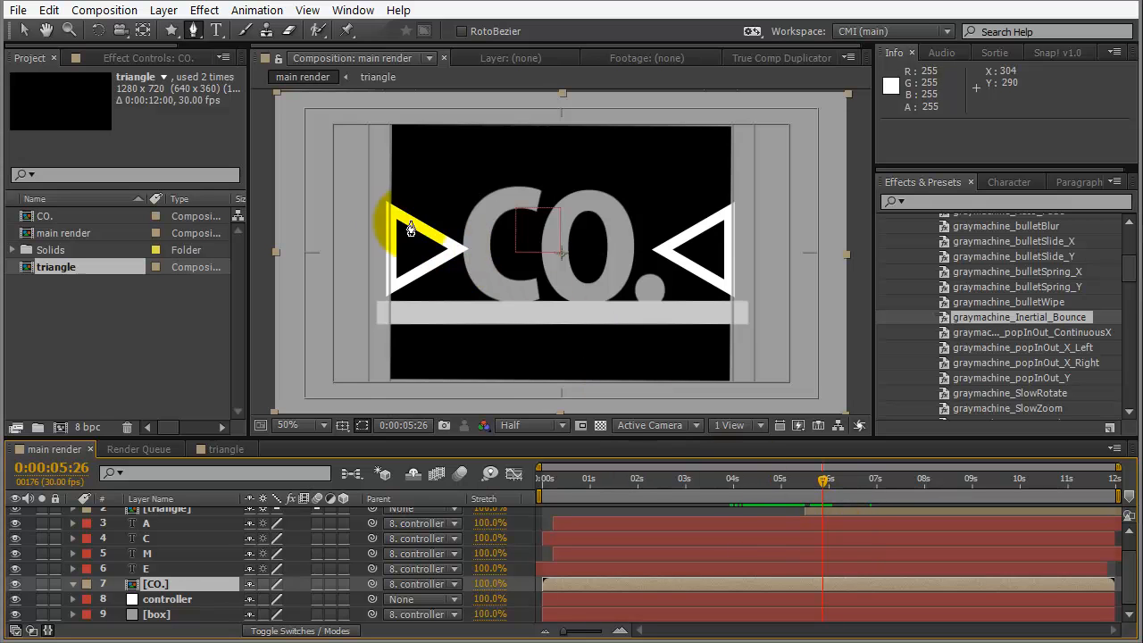
left_click(370, 196)
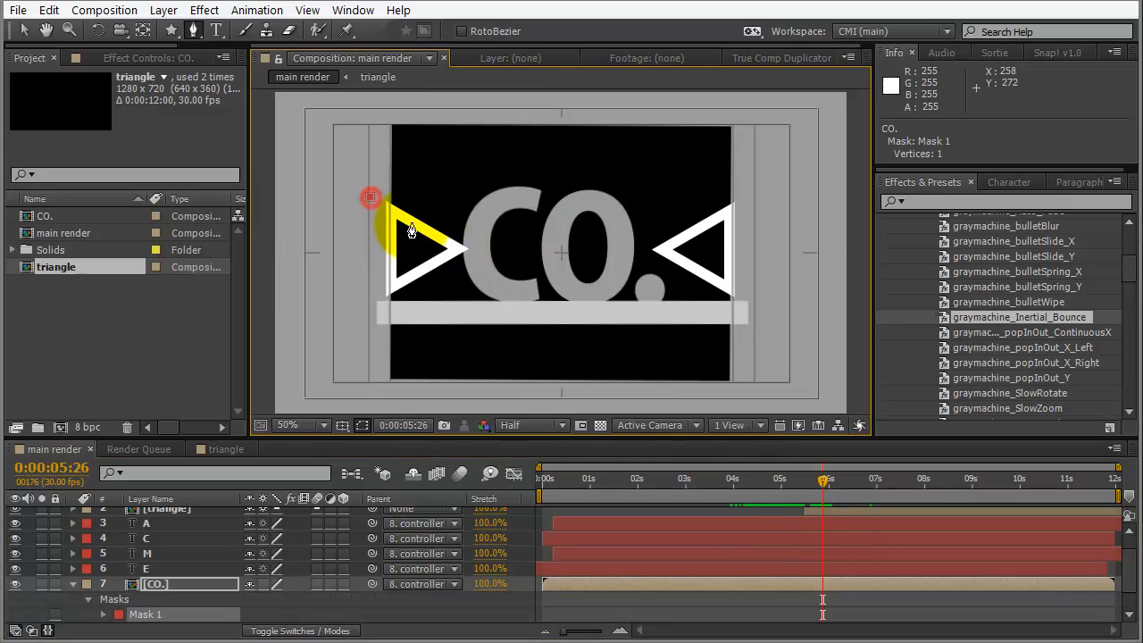
left_click(458, 248)
left_click(373, 290)
left_click(371, 199)
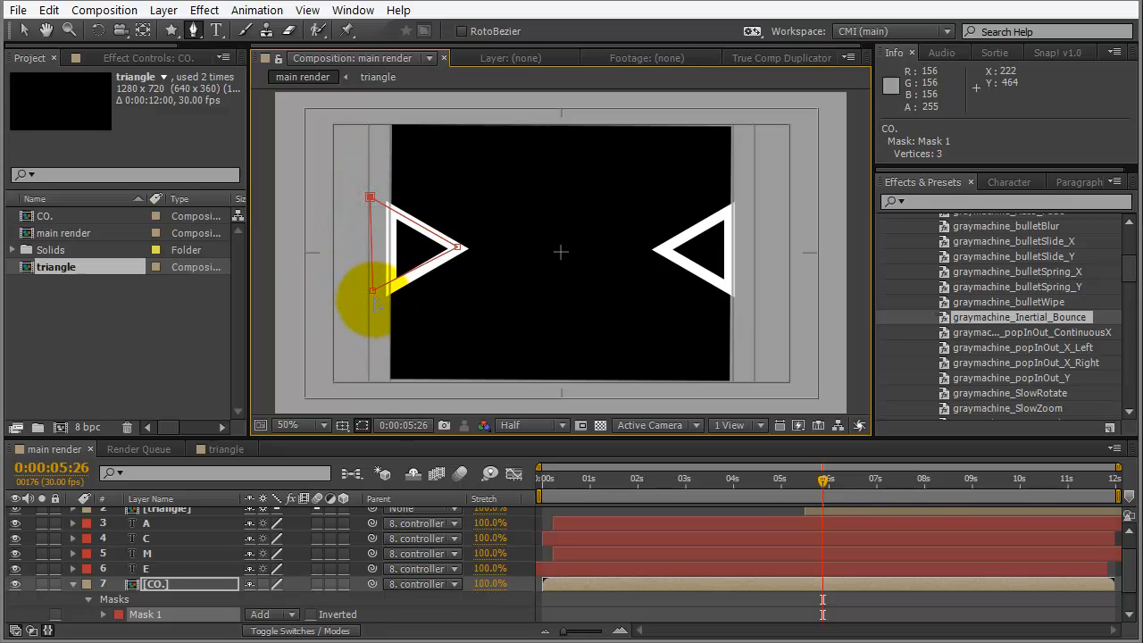
- Fine-tune Mask 1's corners to the right-pointing triangle and set its mask mode to Subtract
key("v")
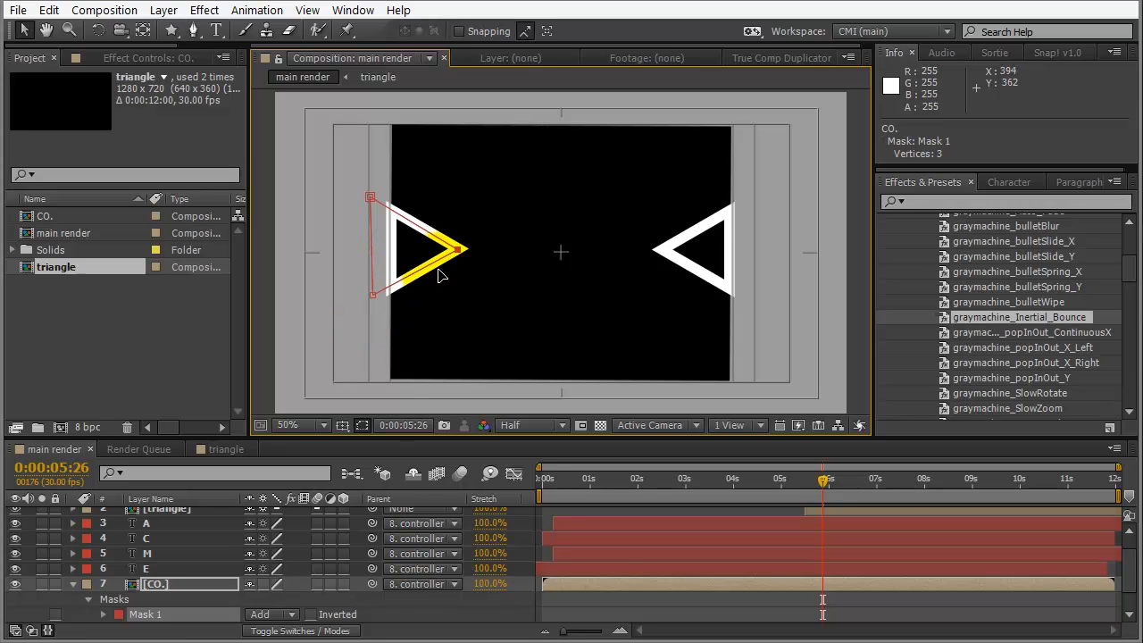
left_click(294, 617)
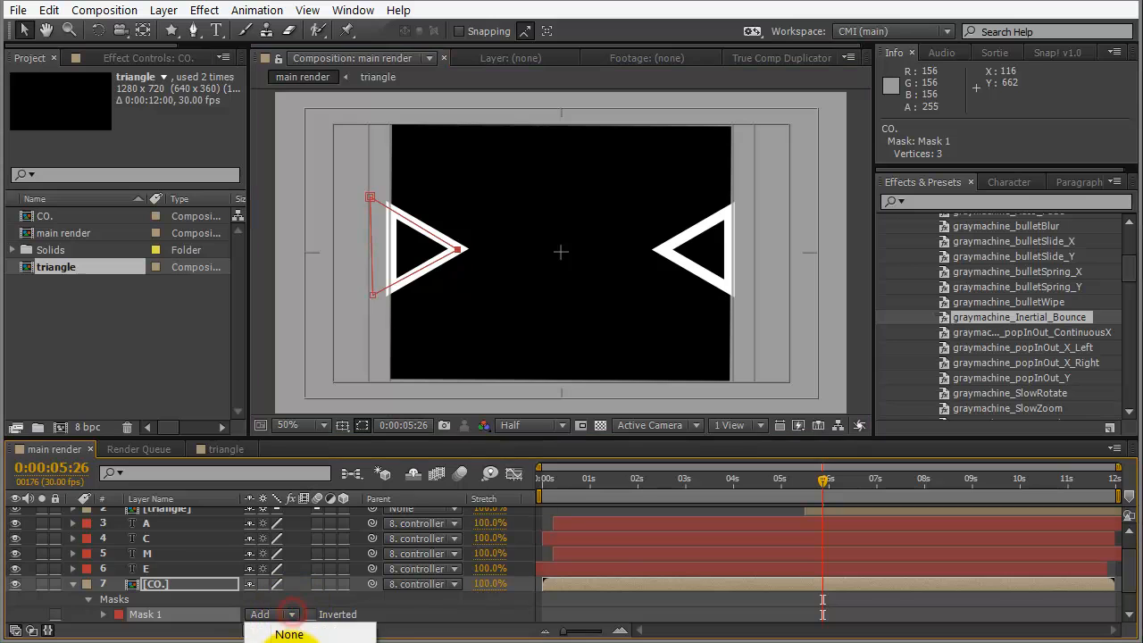
left_click(295, 634)
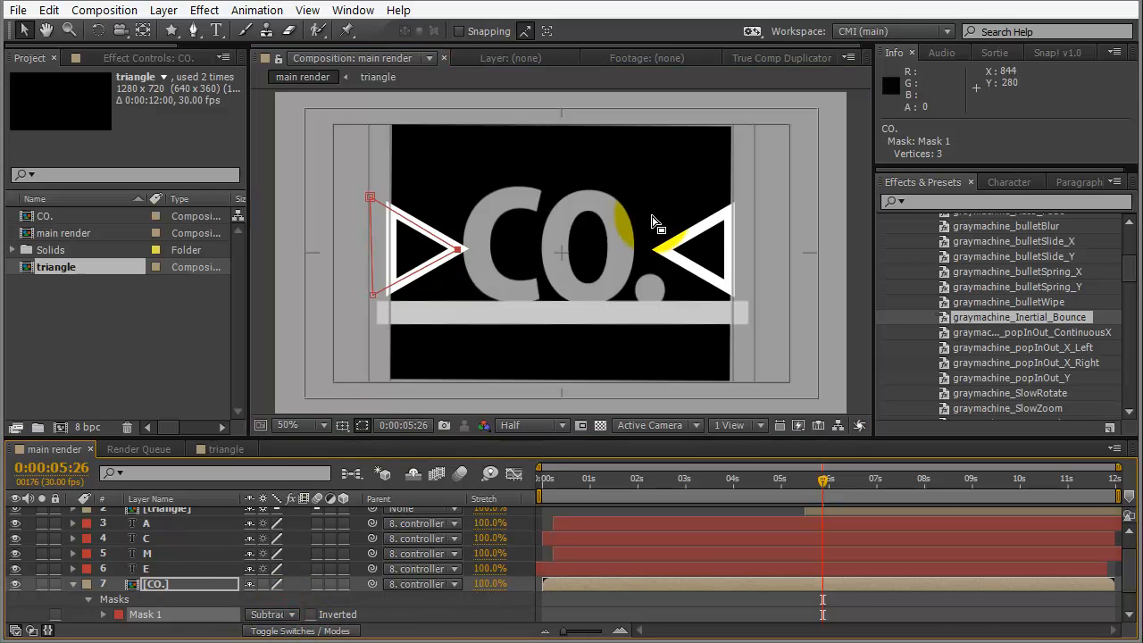
- Draw a second three-point mask on the CO. layer following the left-pointing triangle
left_click(192, 30)
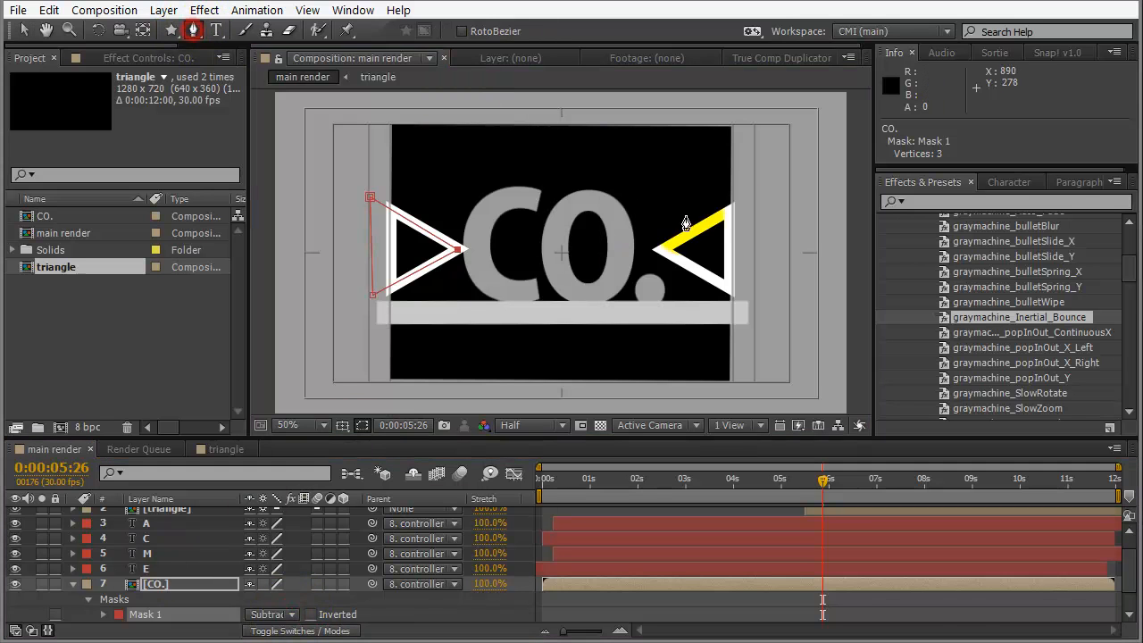
left_click(740, 202)
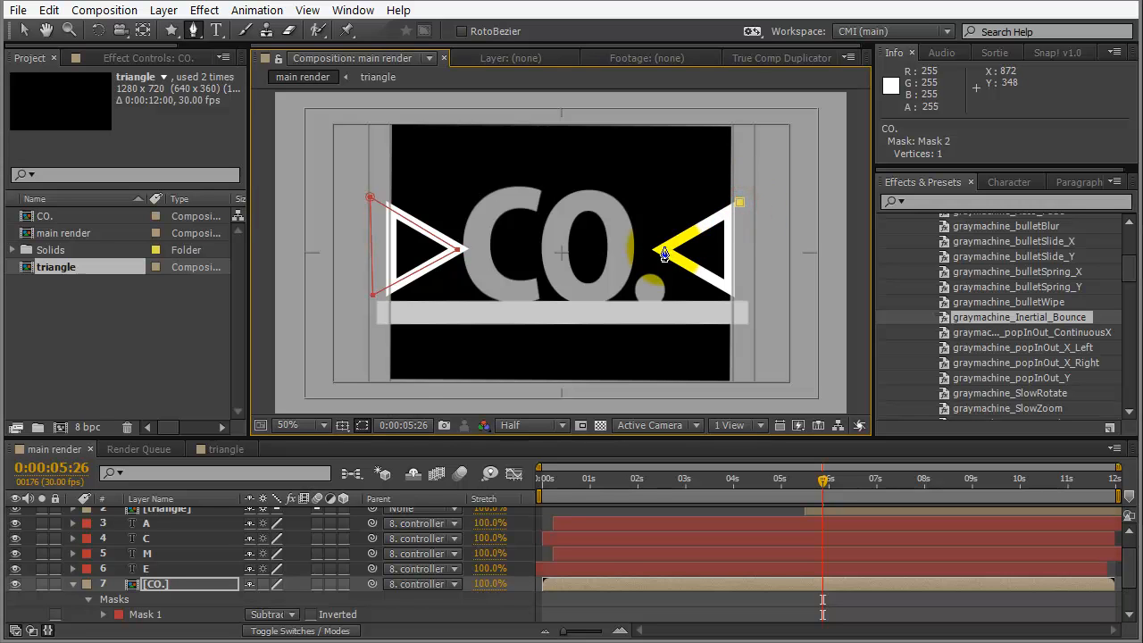
left_click(659, 251)
left_click(738, 294)
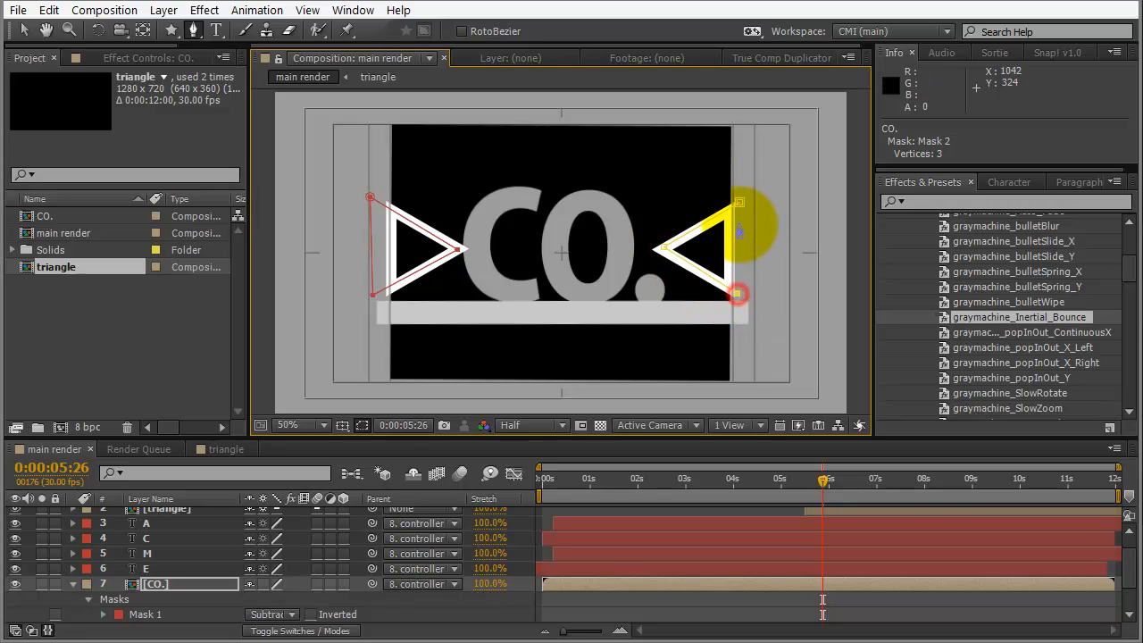
left_click(740, 202)
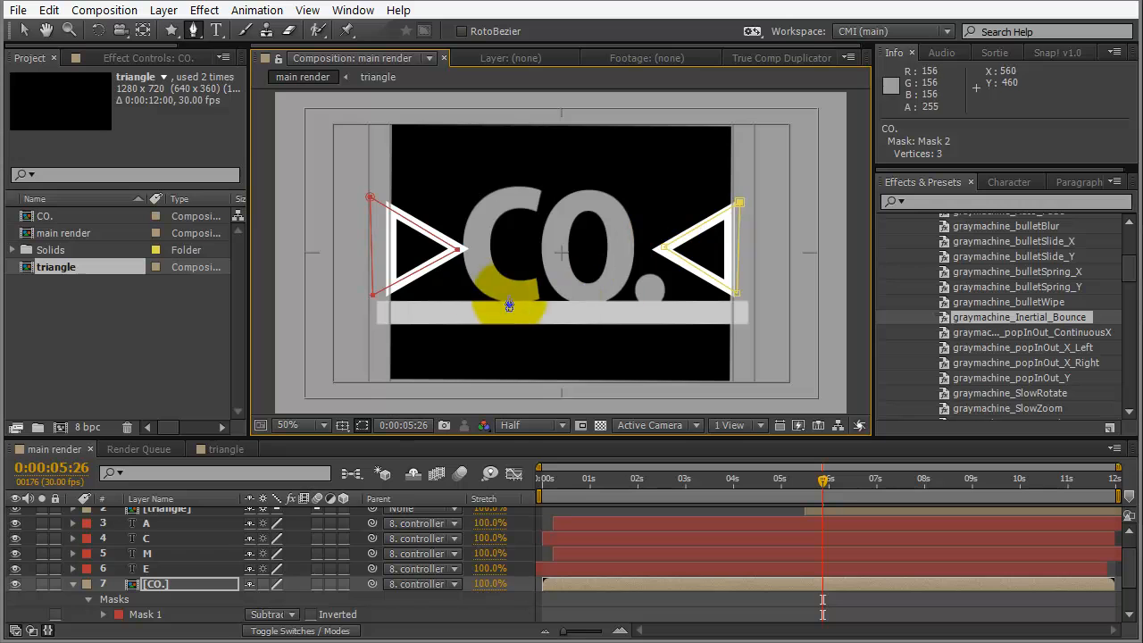
- Reveal the mask paths of the CO. layer and set keyframes for both at 0:00:05:26
key("m")
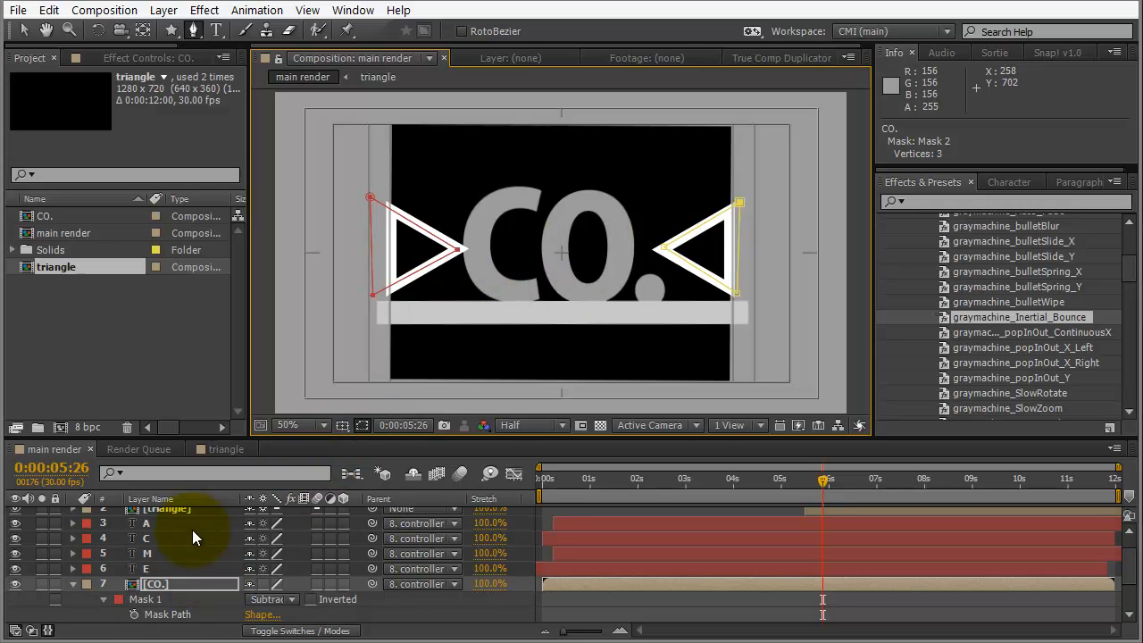
key("m")
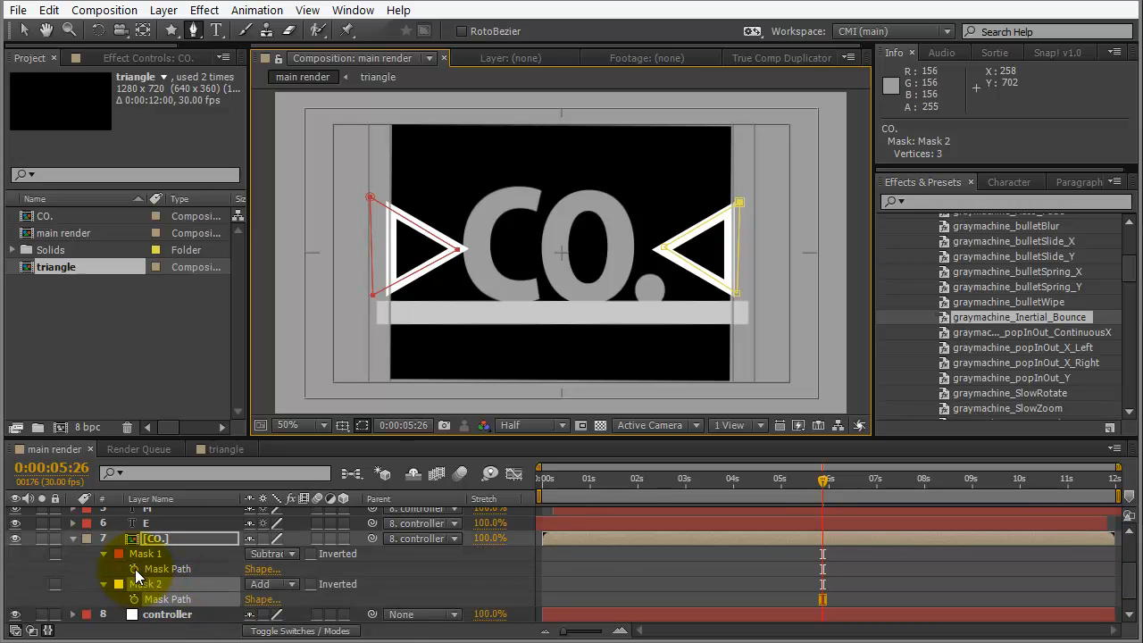
left_click(135, 569)
left_click(133, 599)
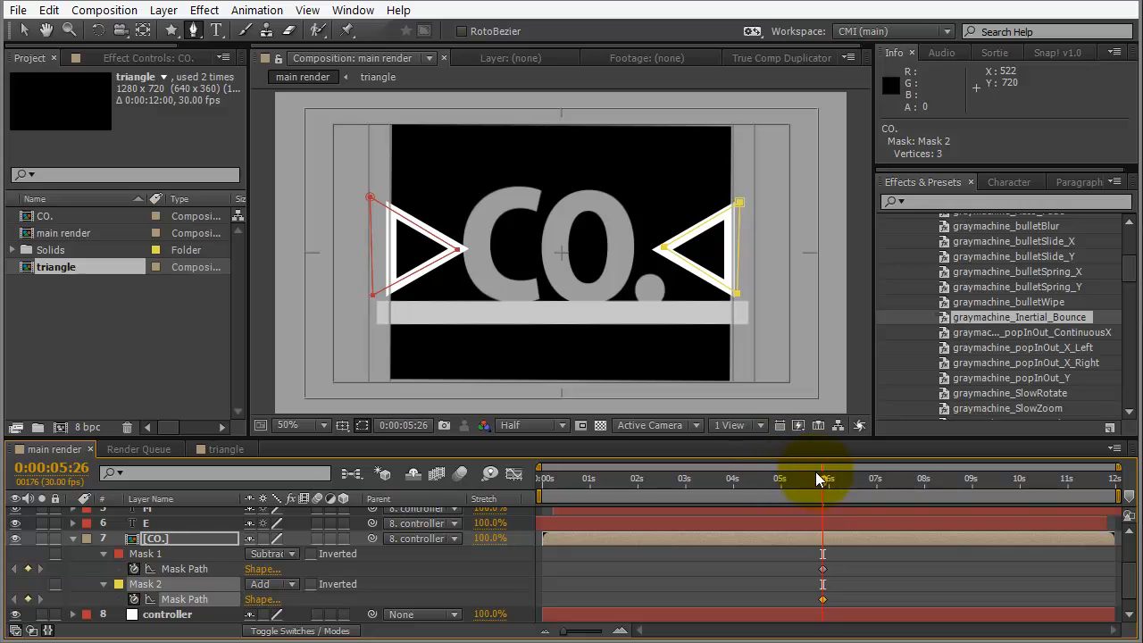
- At 0:00:06:22, reshape Mask 2 to match the enlarged left-pointing triangle and set its mode to Subtract
left_click_drag(823, 477, 853, 479)
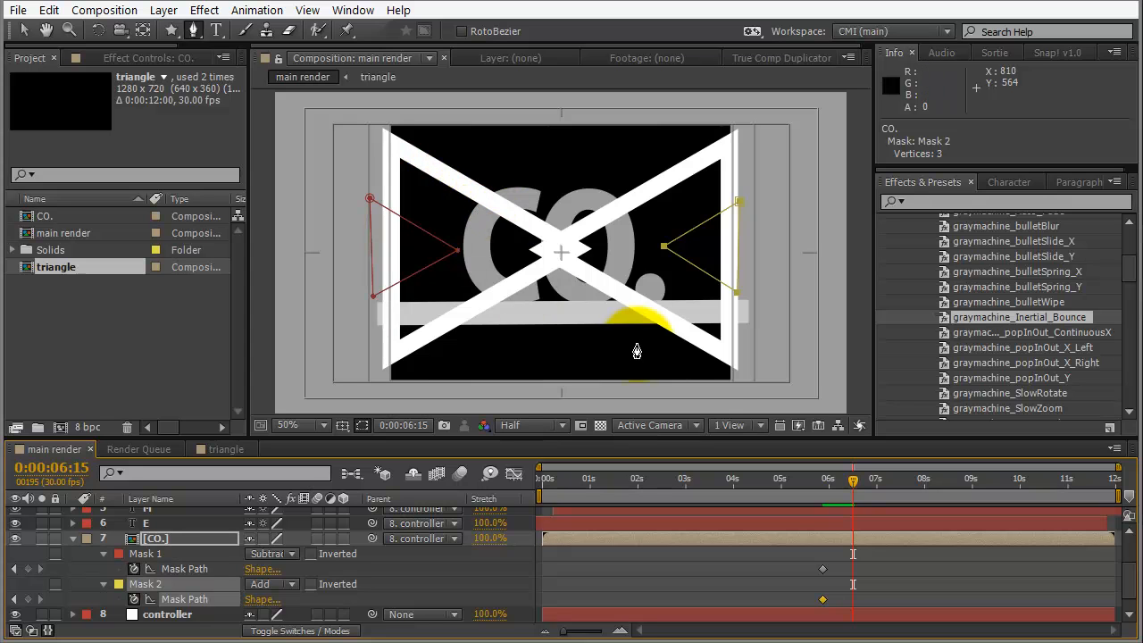
mouse_move(854, 481)
left_mouse_down()
mouse_move(878, 482)
mouse_move(865, 482)
left_mouse_up()
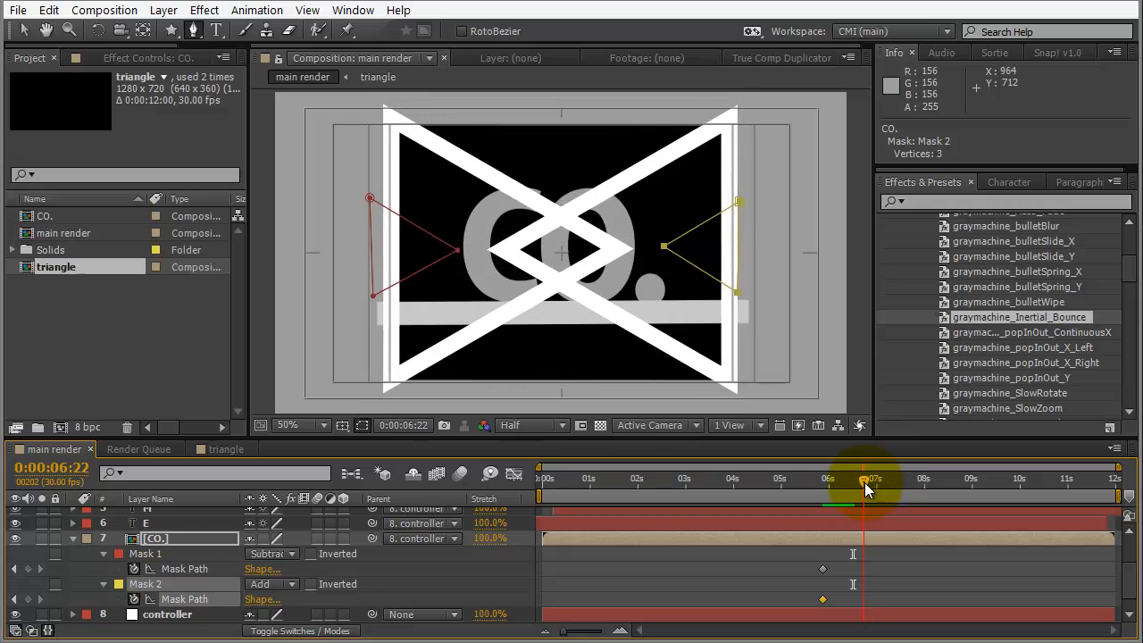
key("v")
left_click(741, 201)
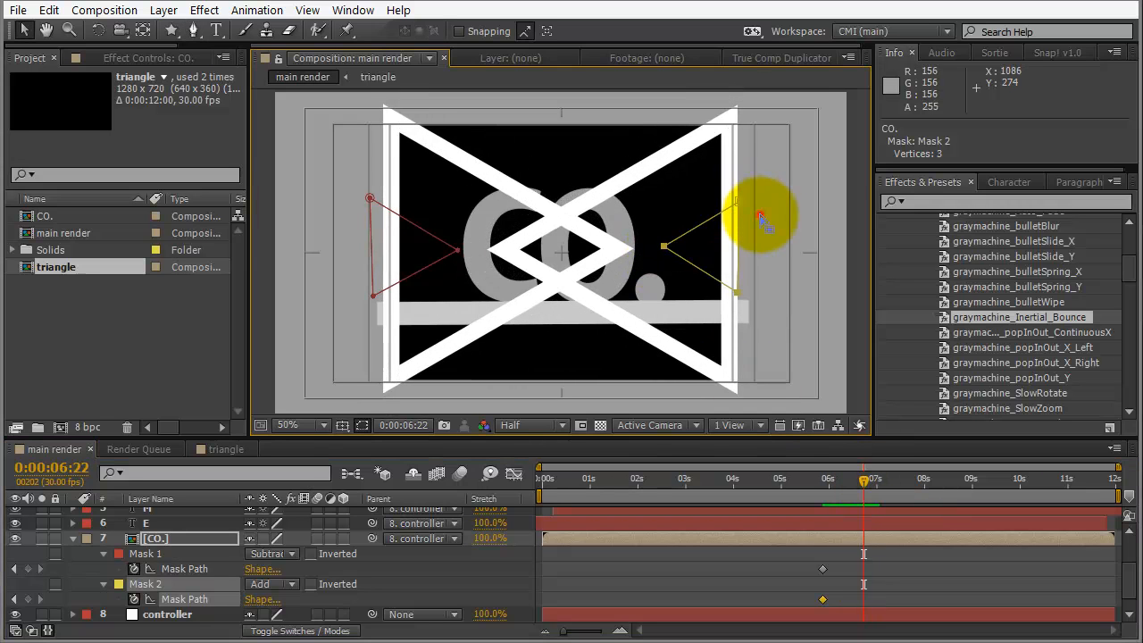
double_click(740, 202)
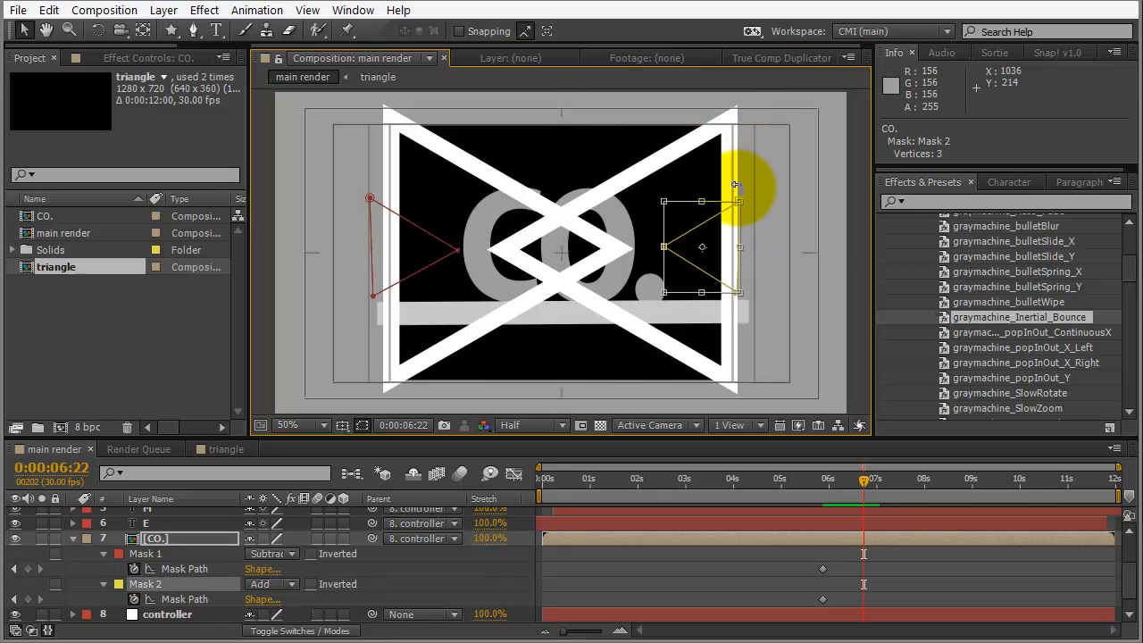
key("Escape")
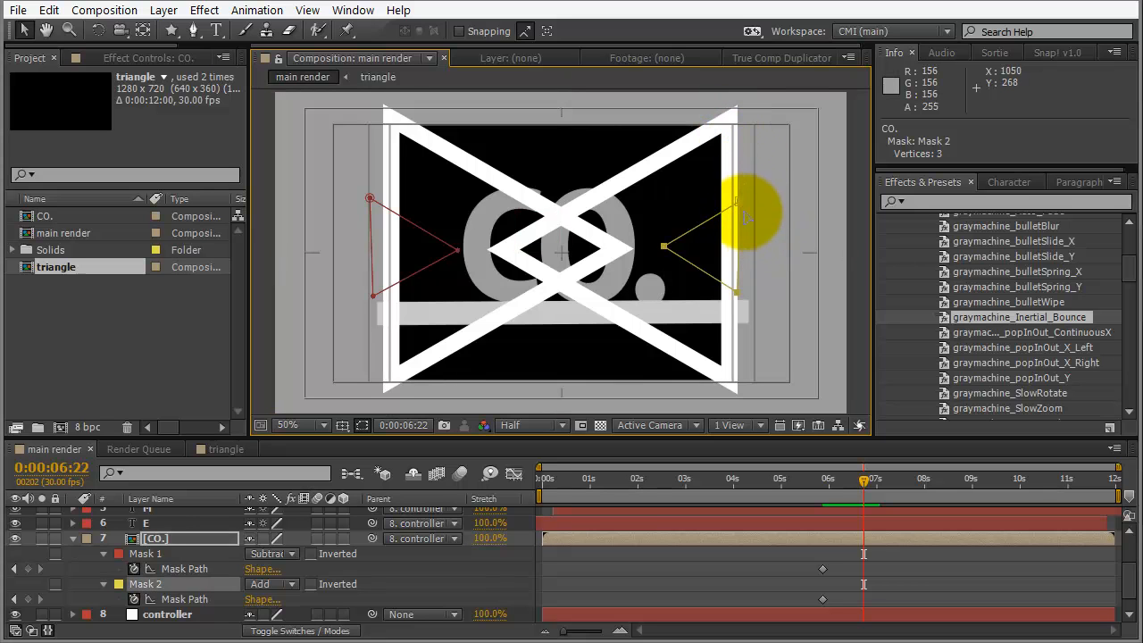
left_click(745, 219)
left_click(741, 201)
left_click_drag(740, 201, 732, 121)
left_click_drag(734, 293, 728, 389)
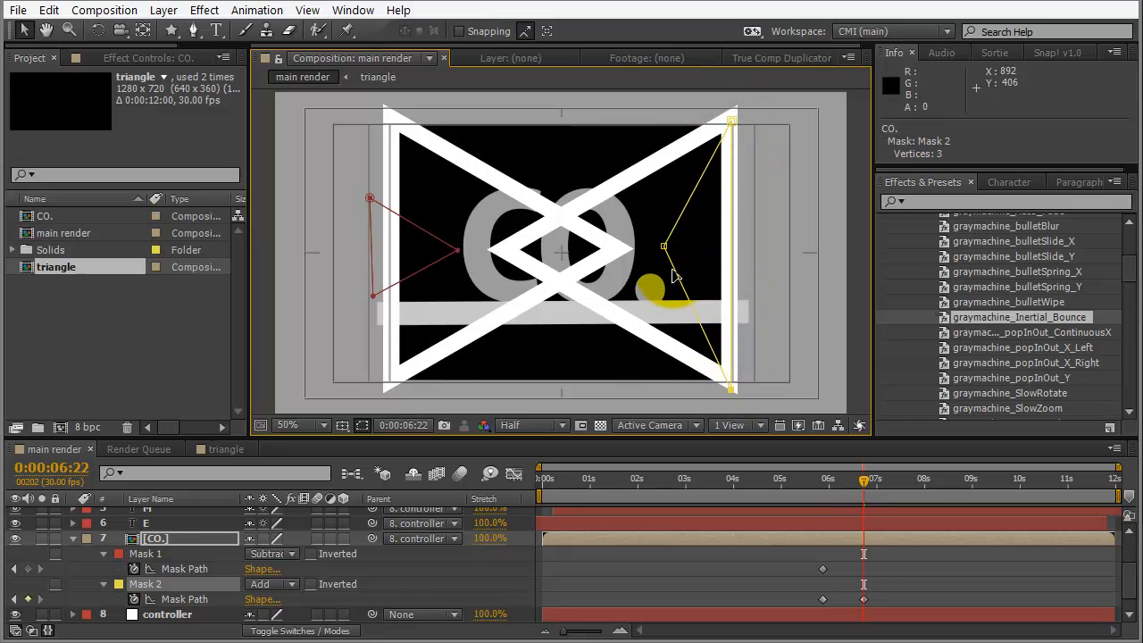
left_click_drag(666, 255, 503, 249)
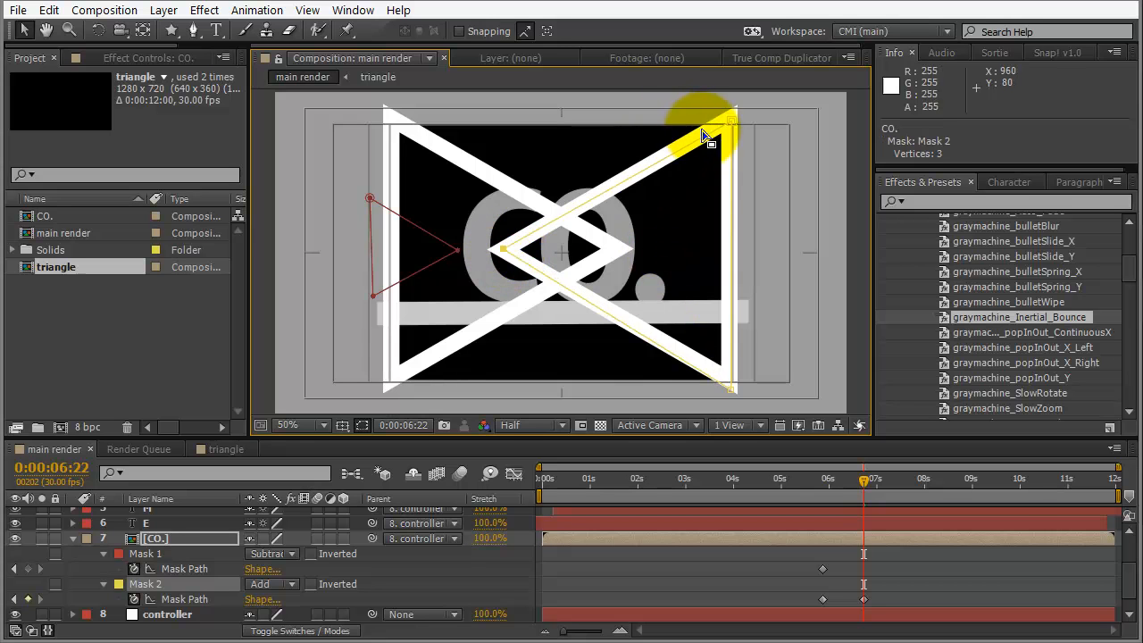
left_click(295, 583)
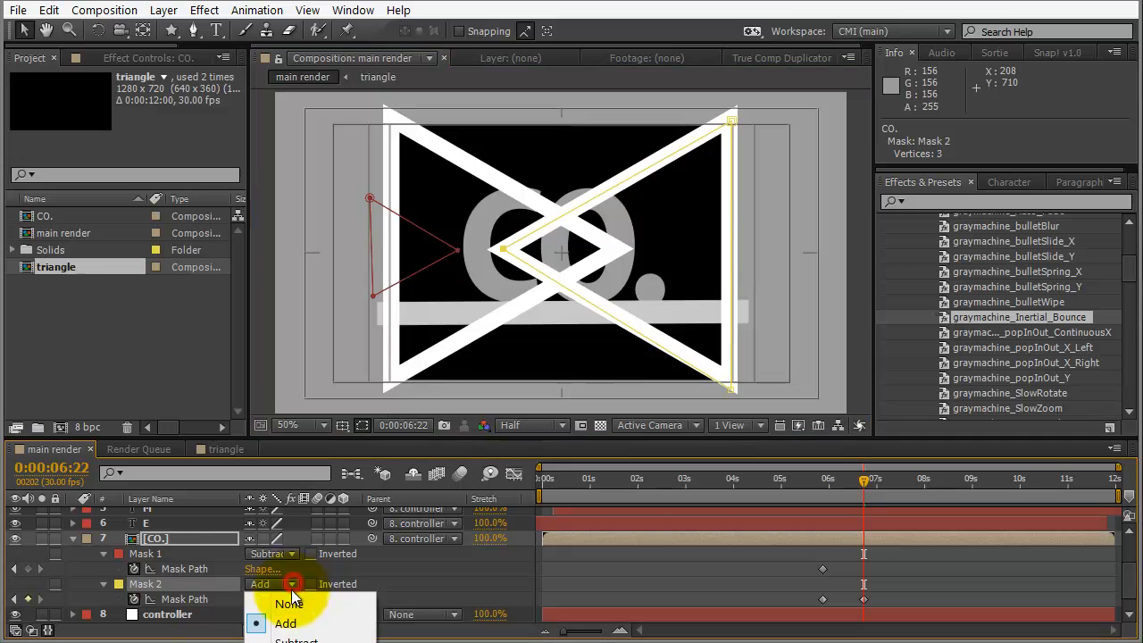
left_click(277, 636)
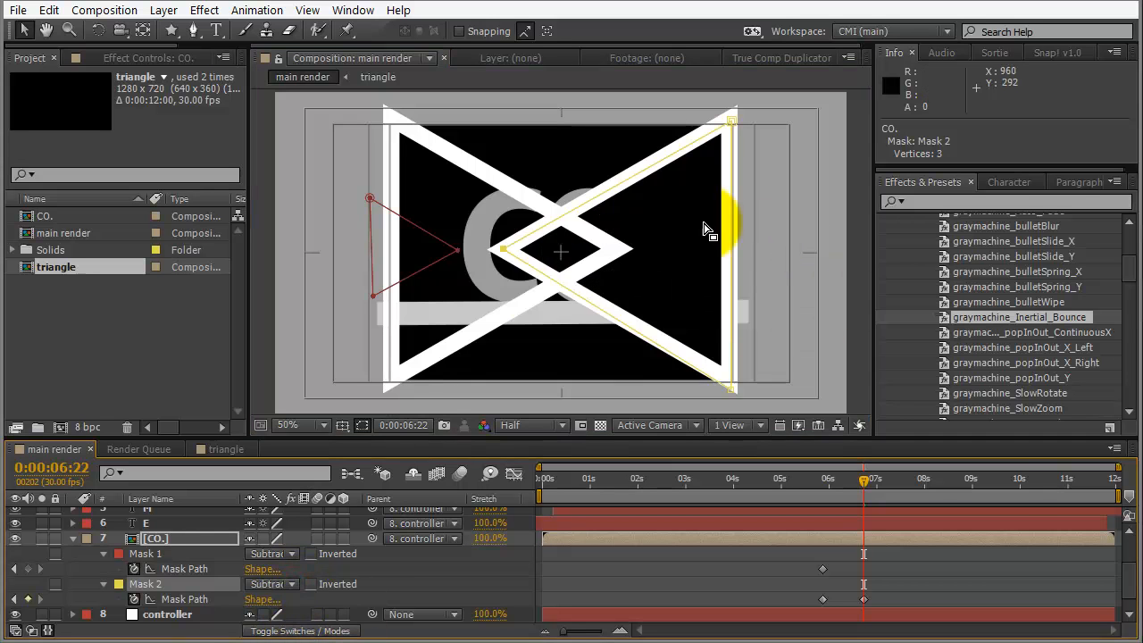
- Reshape Mask 1 at 0:00:06:22 to match the enlarged right-pointing triangle
left_click_drag(372, 297, 370, 392)
left_click_drag(460, 253, 621, 249)
left_click_drag(371, 198, 383, 117)
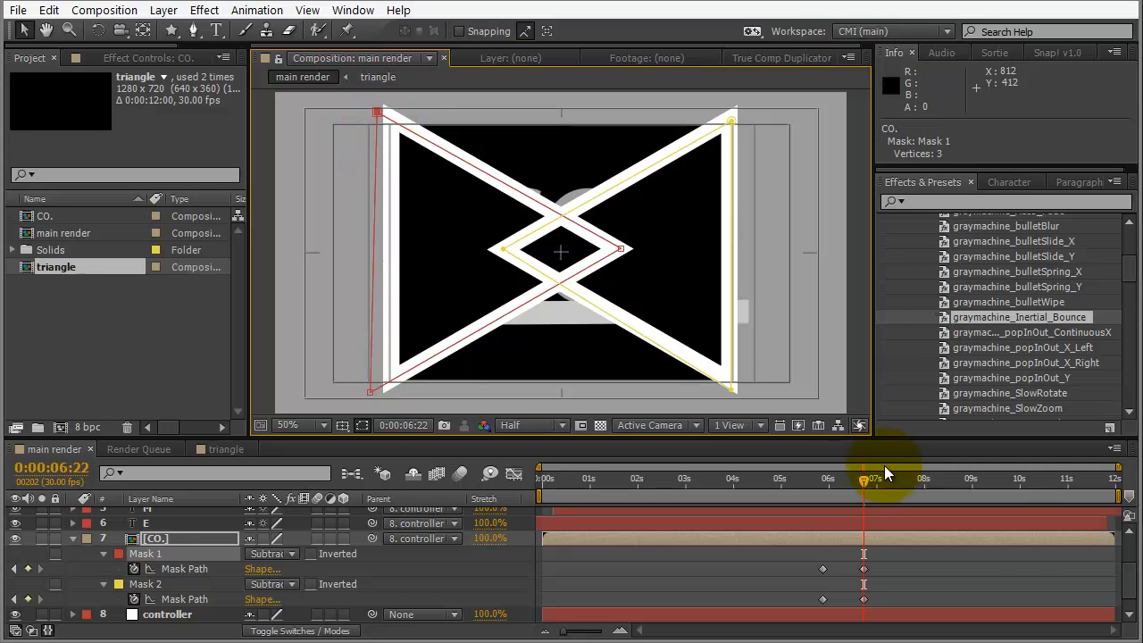
- At 0:00:07:14, extend Mask 1's three corners beyond the frame to match the right-pointing triangle's outline
left_click_drag(876, 476, 899, 474)
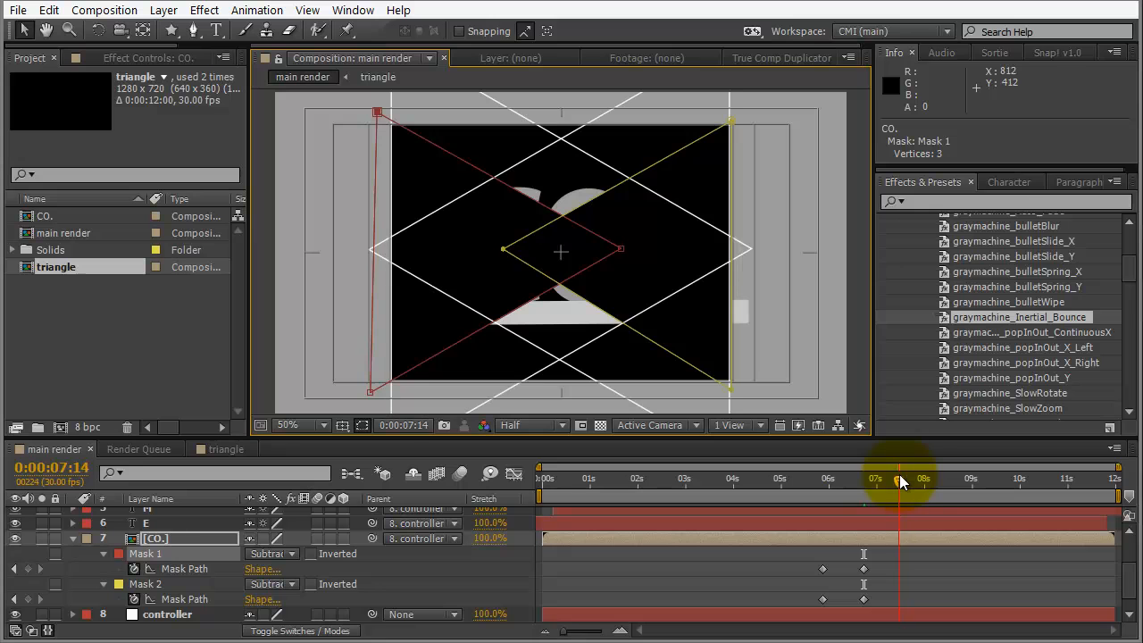
left_click_drag(746, 251, 576, 288)
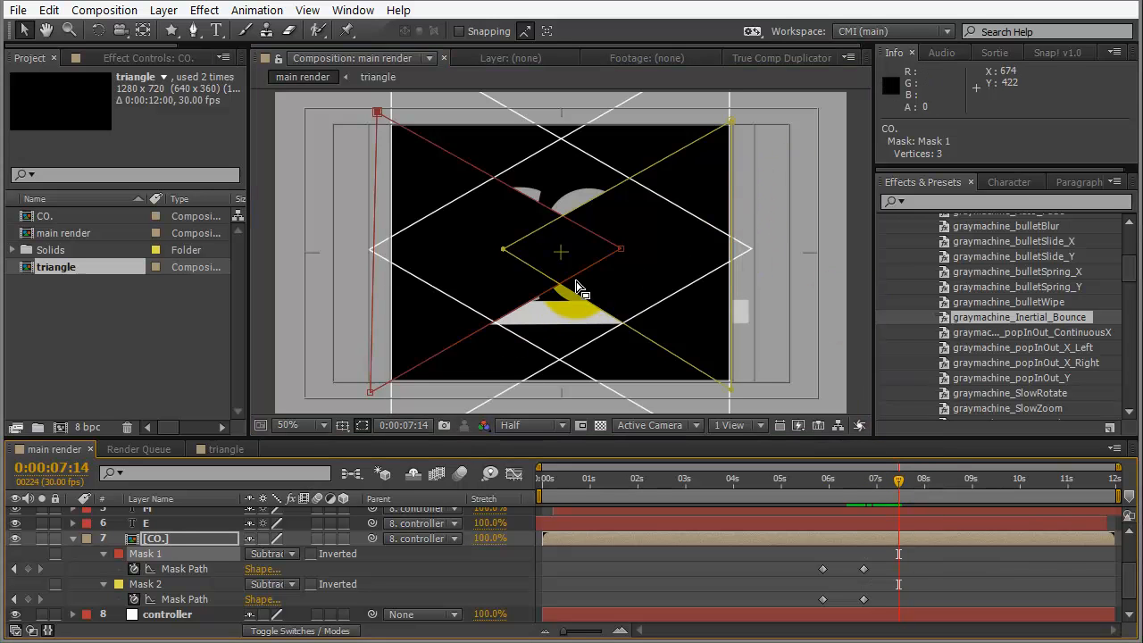
key("comma")
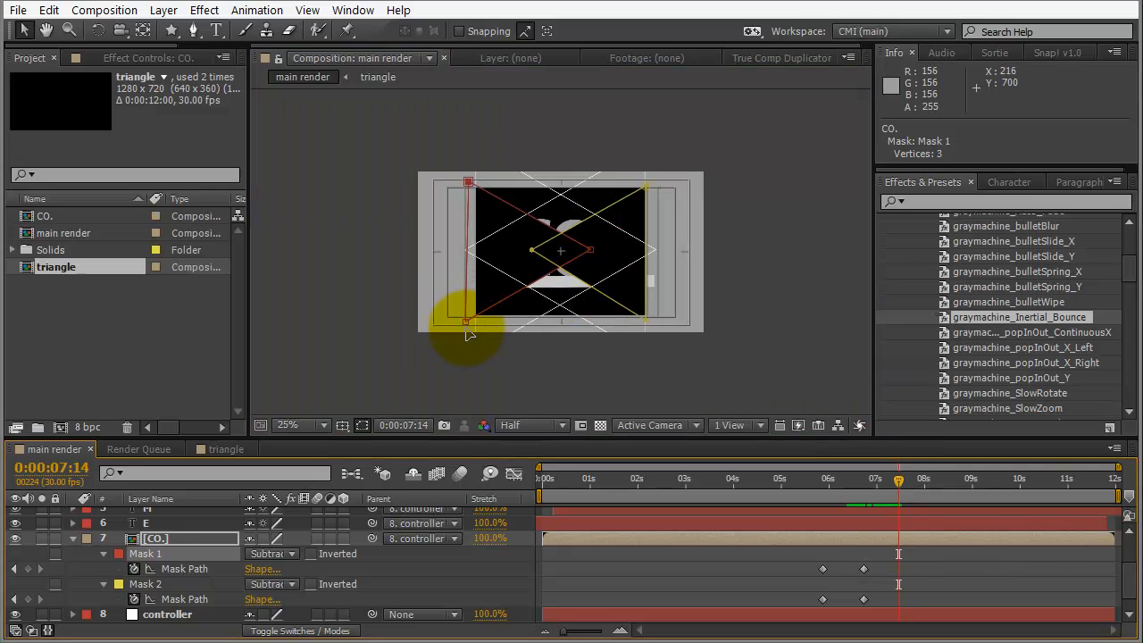
left_click_drag(467, 324, 476, 345)
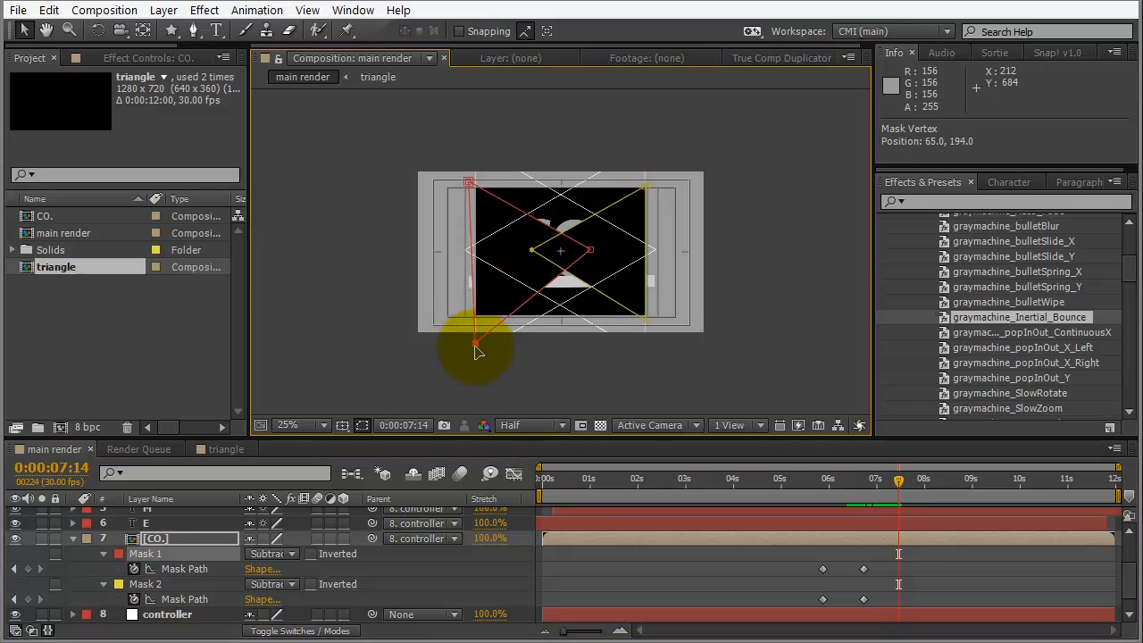
left_click_drag(468, 183, 478, 165)
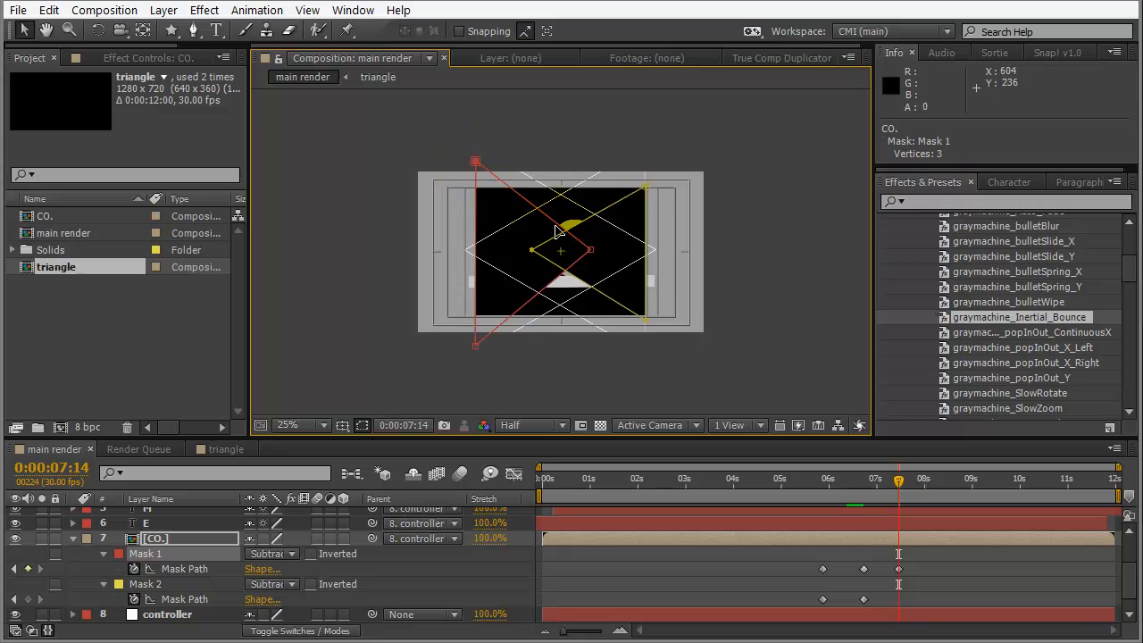
left_click_drag(590, 254, 658, 253)
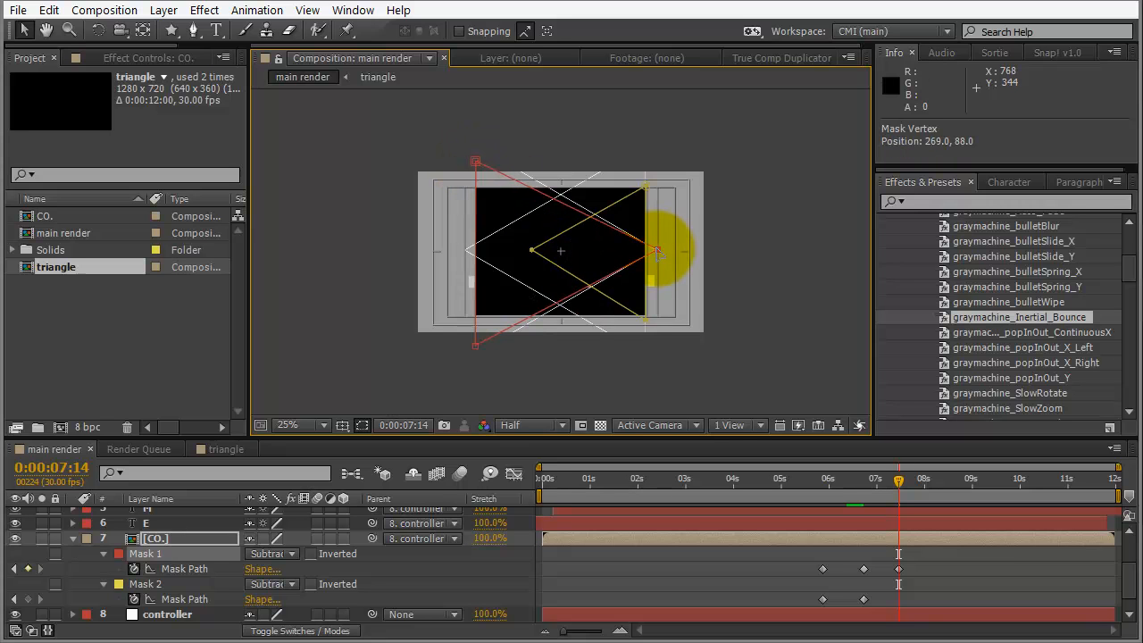
left_click(475, 348)
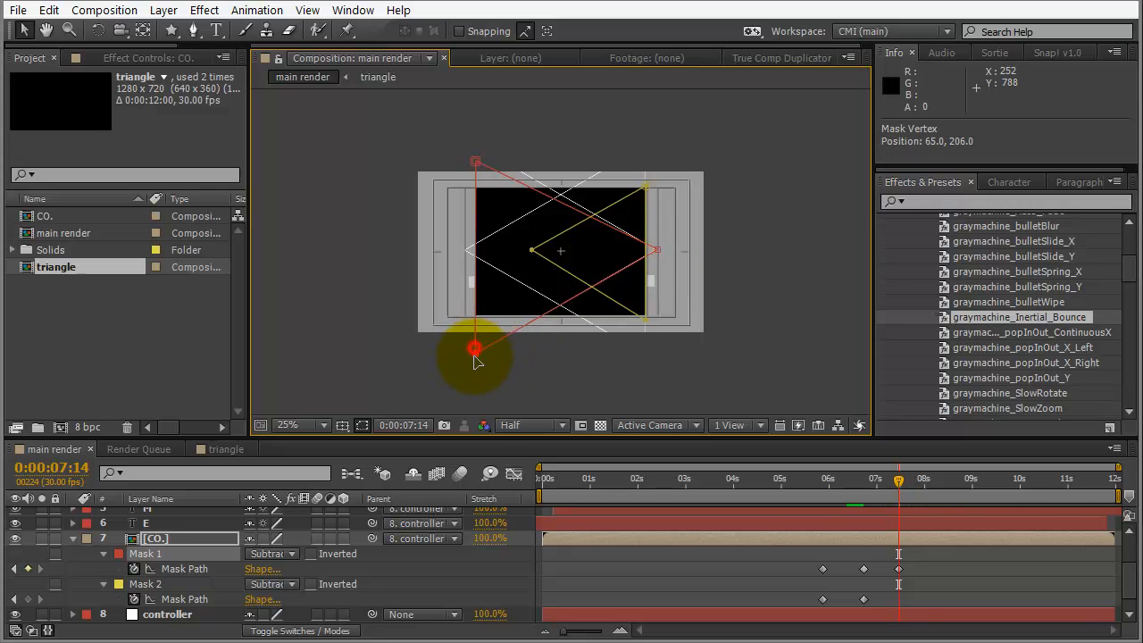
left_click_drag(476, 163, 477, 152)
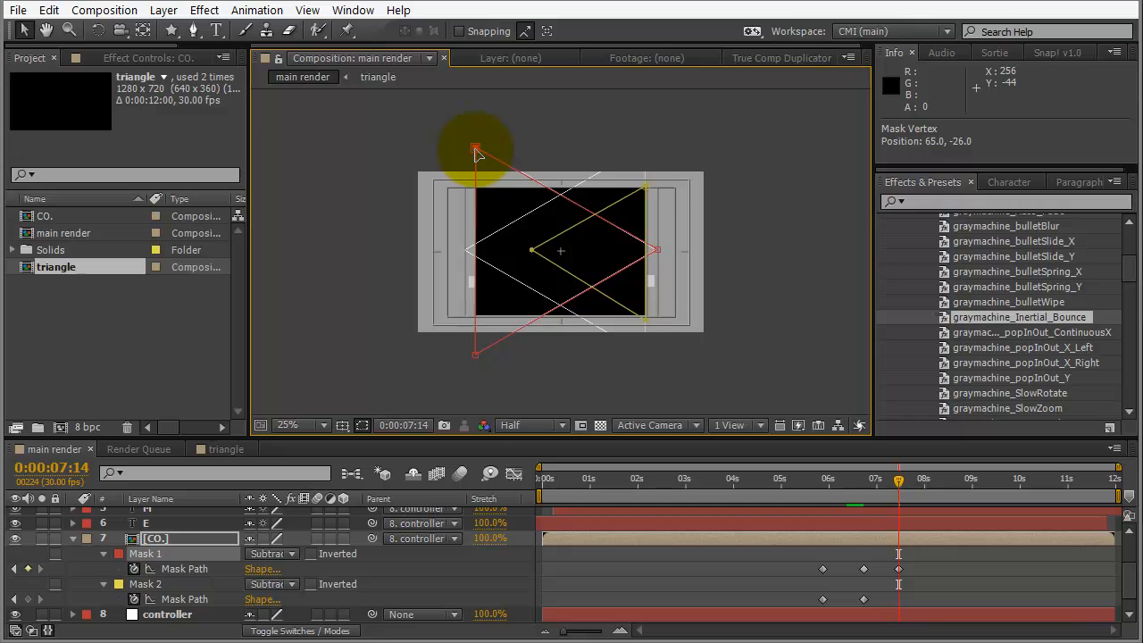
- Extend Mask 2's three corners at 0:00:07:14 to match the left-pointing triangle's outline
left_click(646, 189)
left_click_drag(645, 188, 645, 154)
left_click_drag(534, 252, 466, 252)
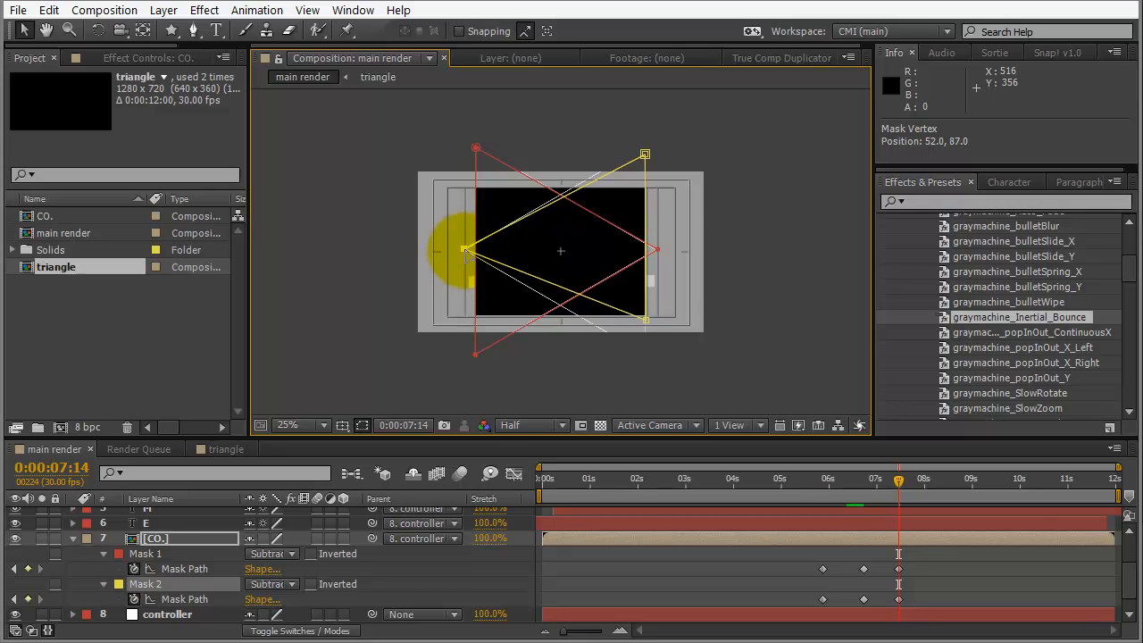
left_click_drag(646, 320, 646, 354)
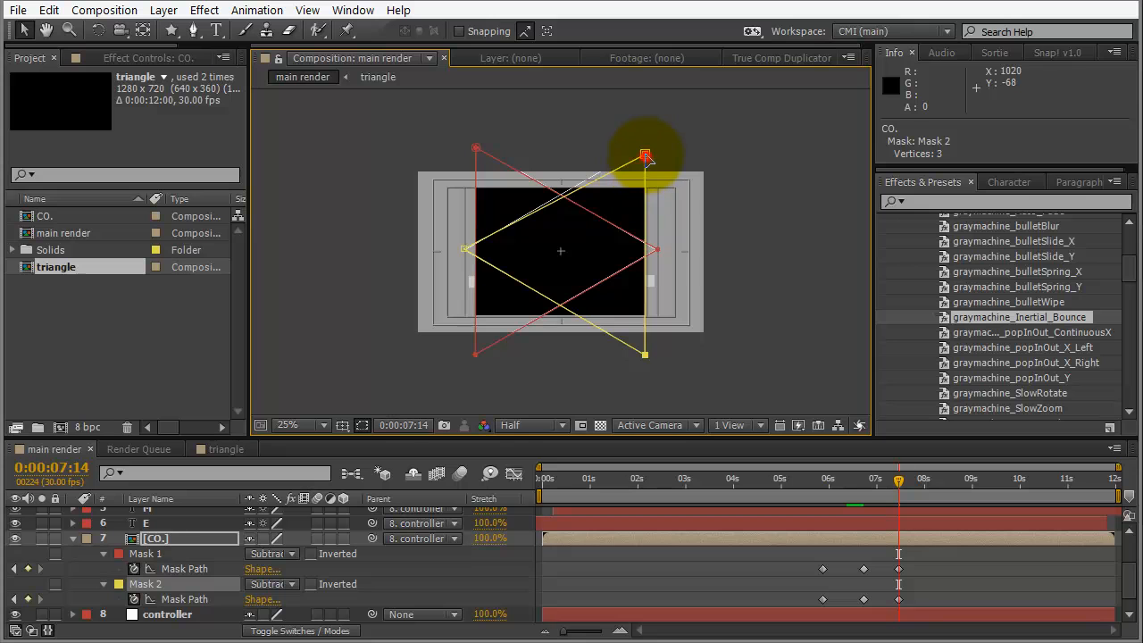
left_click_drag(646, 156, 646, 150)
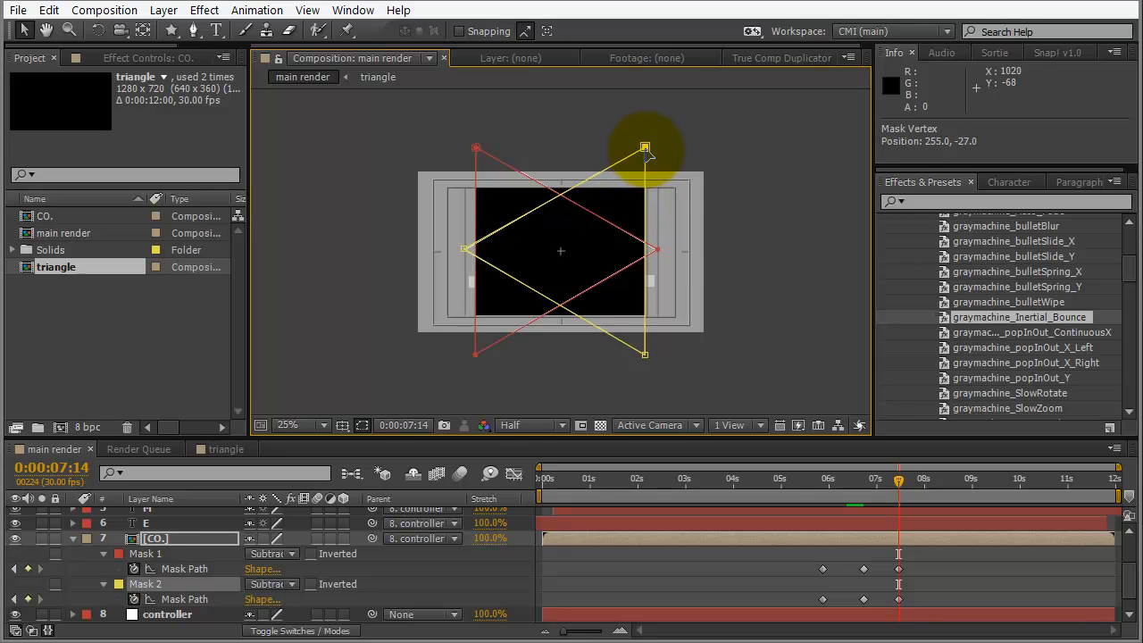
- Create a new composition named circle with a 12-second duration at 30 fps
mouse_move(893, 477)
left_mouse_down()
mouse_move(844, 478)
mouse_move(916, 467)
mouse_move(846, 472)
mouse_move(878, 473)
left_mouse_up()
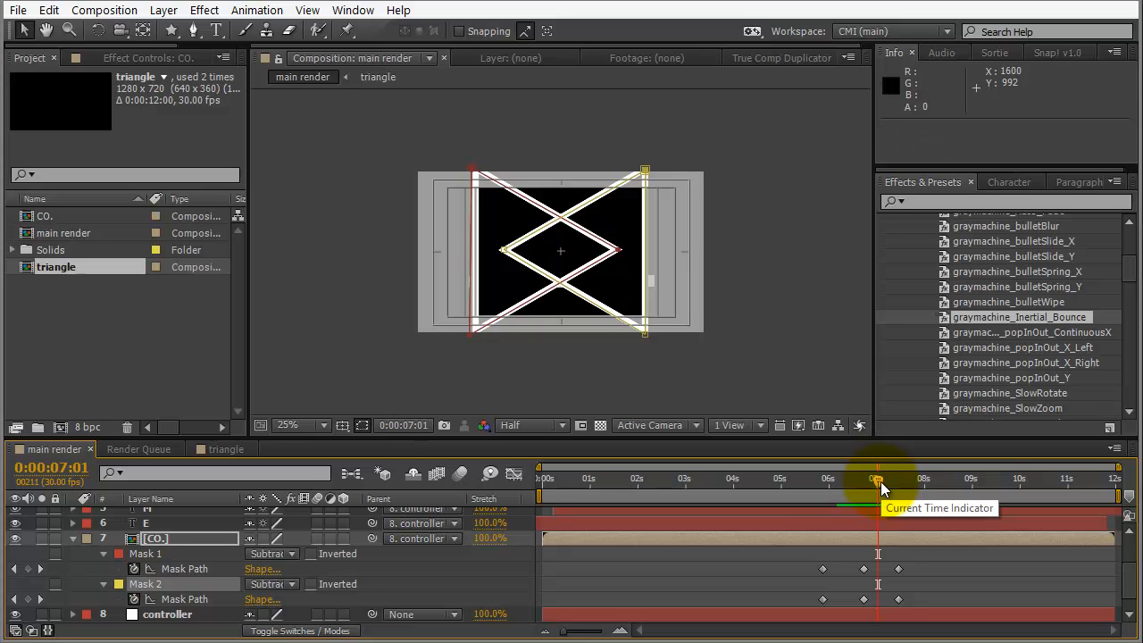
left_click(134, 381)
key("ctrl+n")
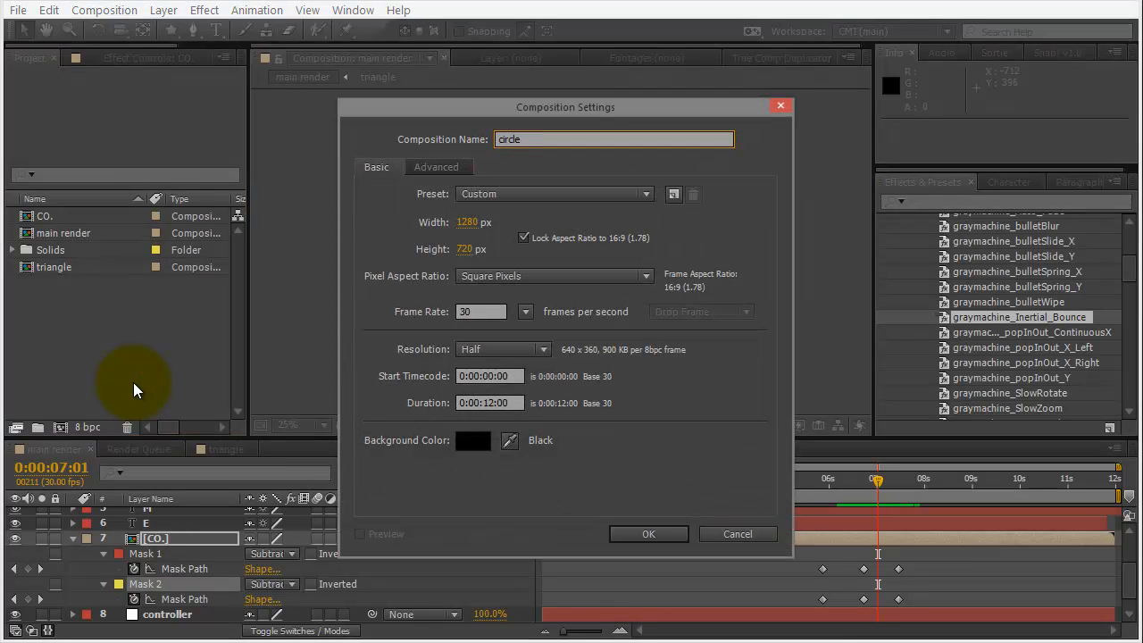
key("Return")
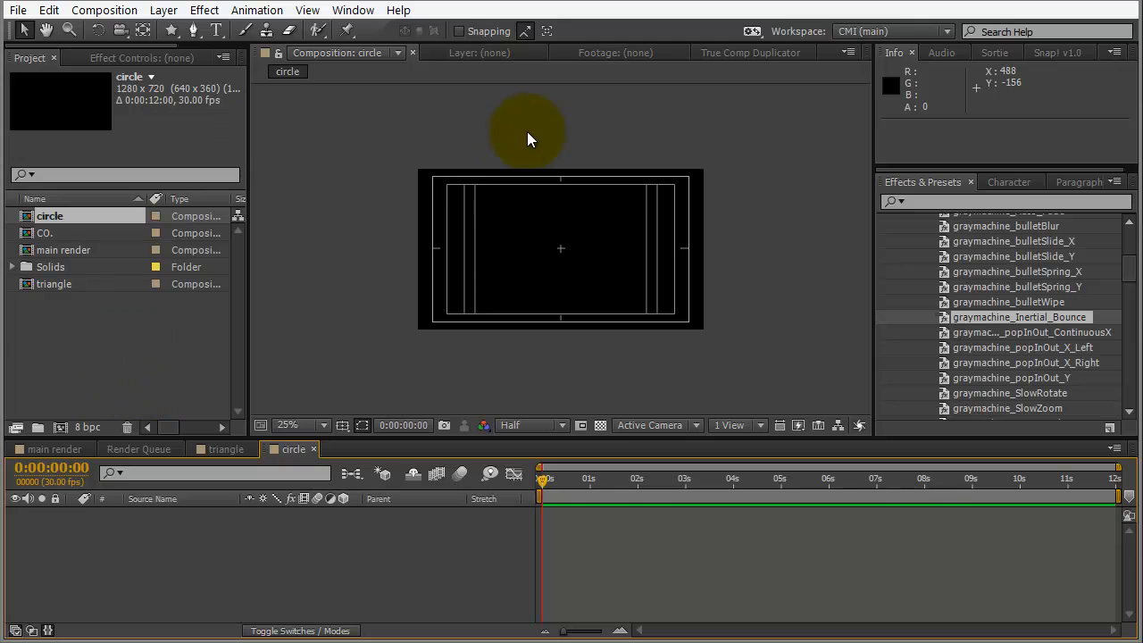
- Draw a large circle outward from the centre of the circle composition with the Ellipse tool, nearly filling the safe-area height
scroll(509, 150, "up", 2)
left_click(171, 32)
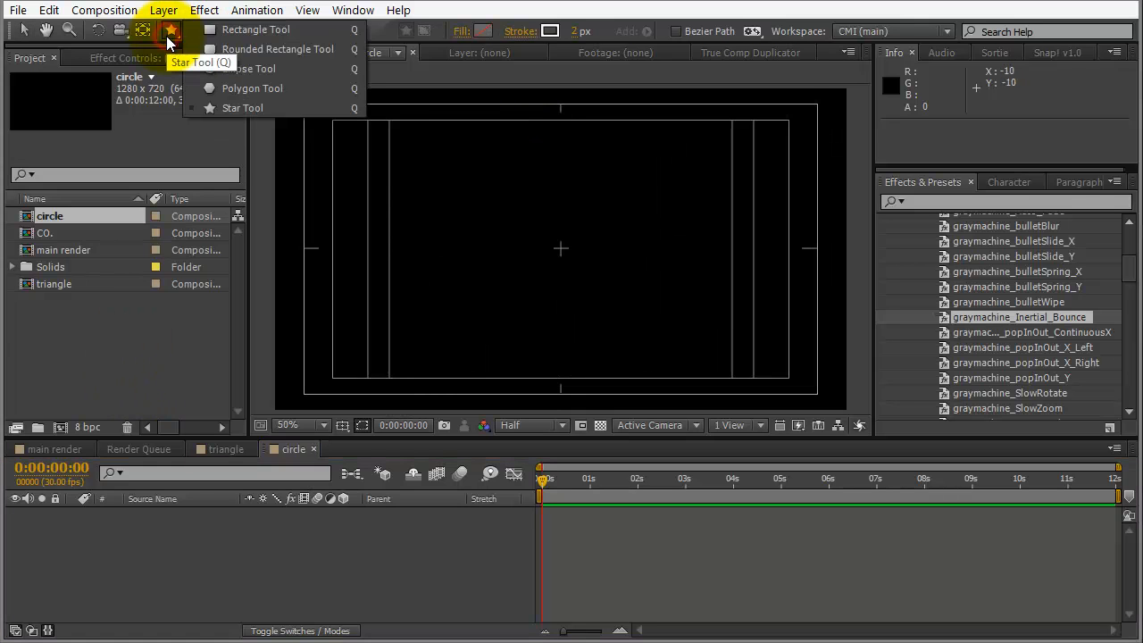
left_click(237, 64)
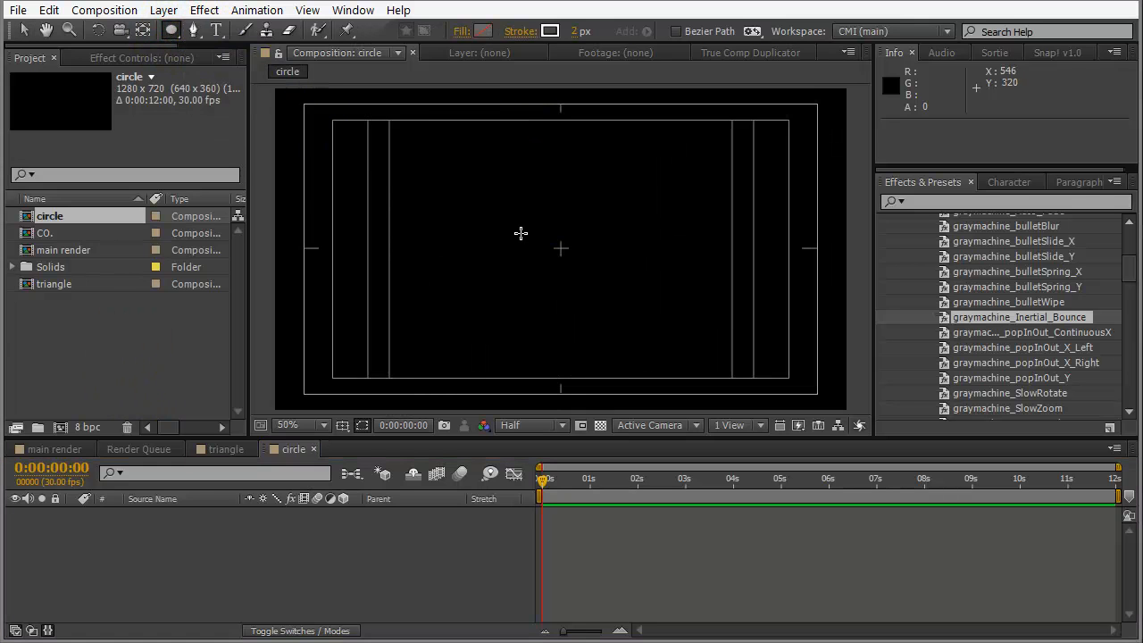
mouse_move(560, 246)
left_mouse_down()
mouse_move(592, 291)
mouse_move(694, 348)
left_mouse_up()
- Set the circle shape's stroke to none and its fill to a solid colour
left_click(520, 31)
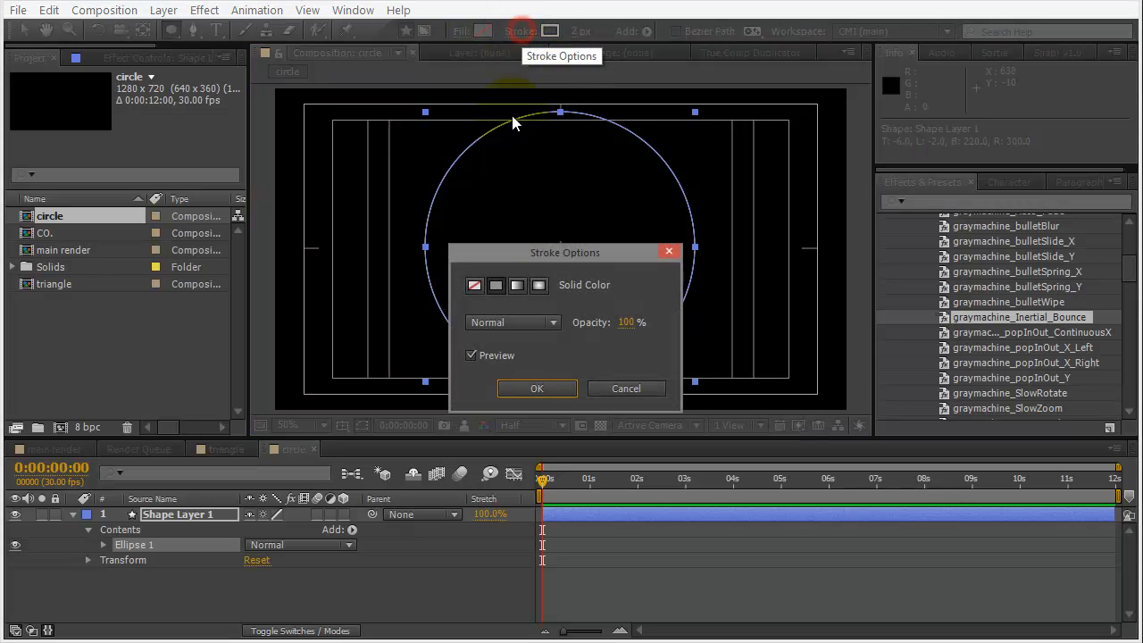
left_click(474, 284)
left_click(547, 395)
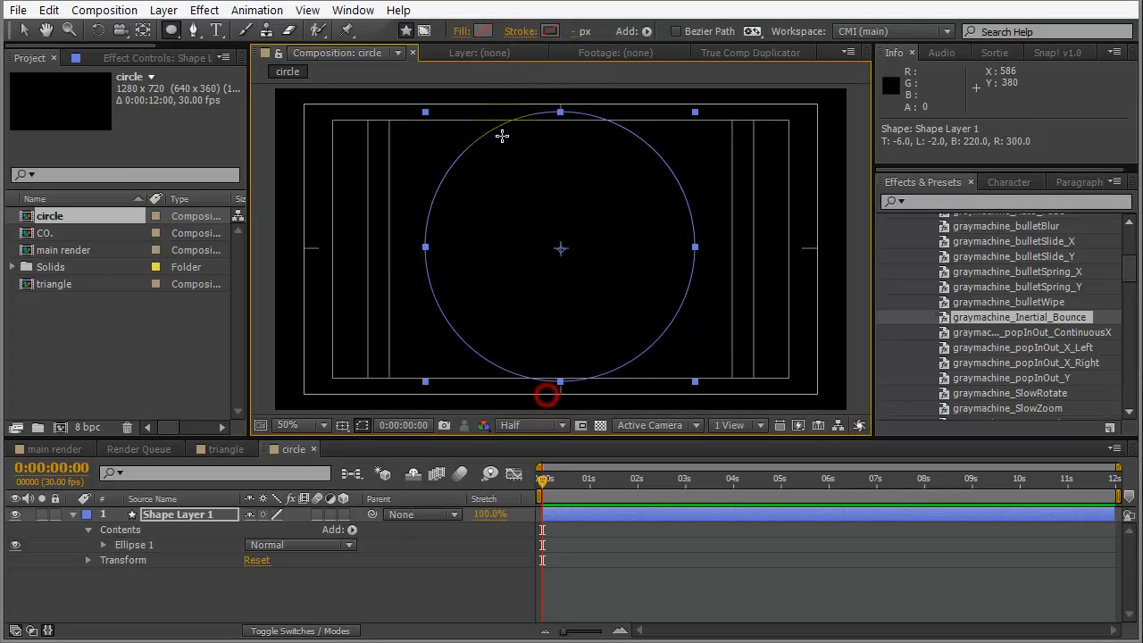
left_click(463, 32)
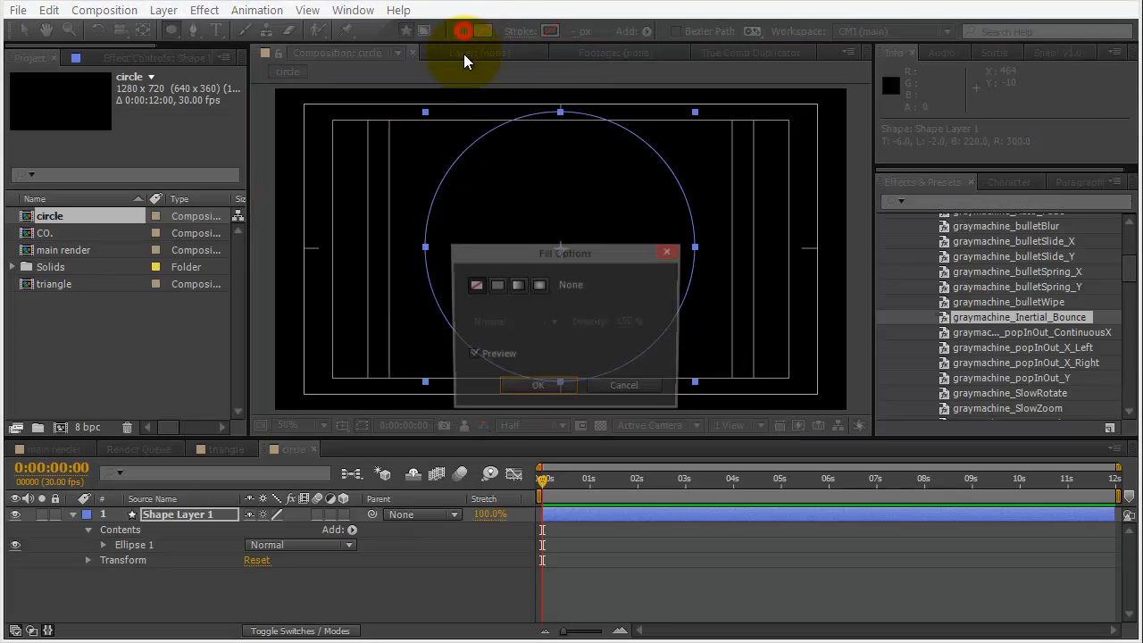
left_click(496, 286)
left_click(543, 387)
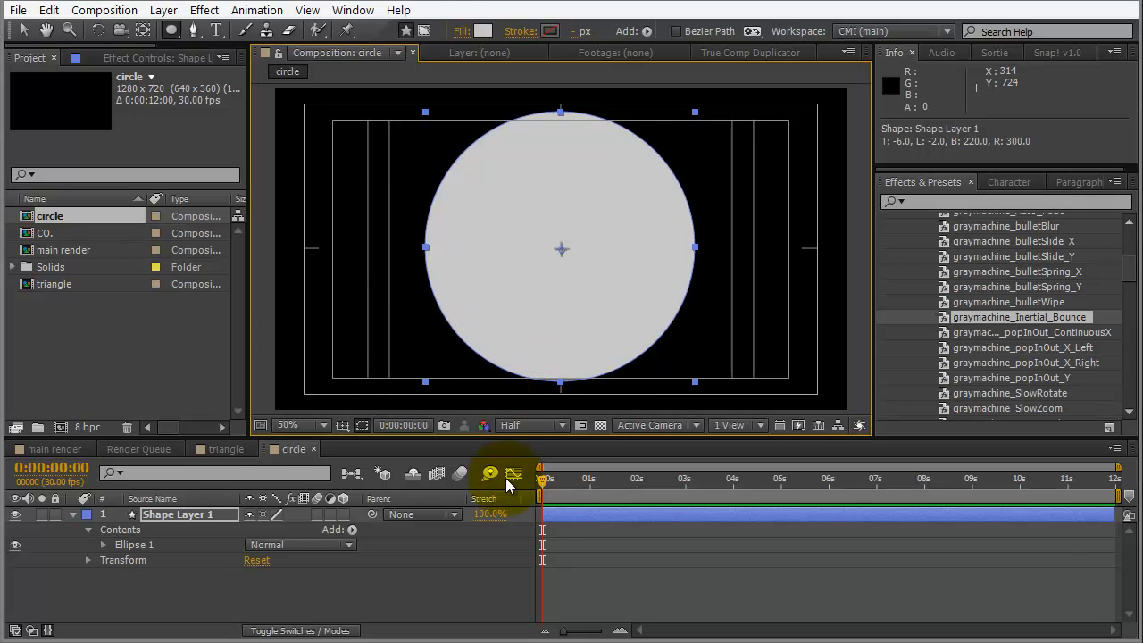
- Animate Shape Layer 1's scale with keyframes from 0% at 0:00:00:00 to 100% at 0:00:02:00
left_click_drag(559, 482, 638, 481)
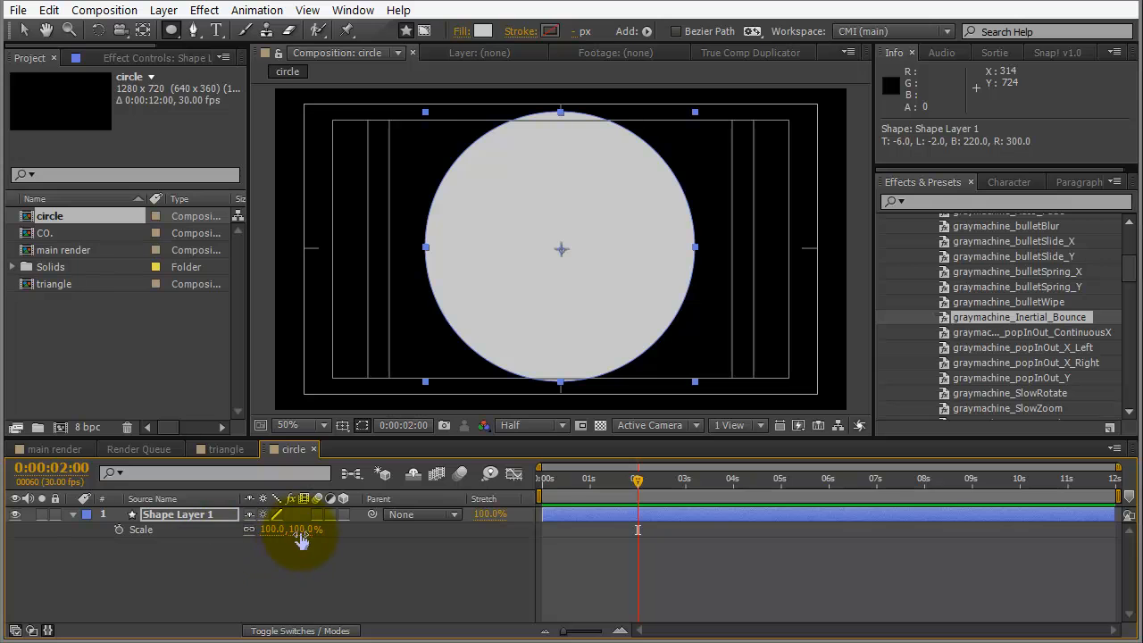
left_click(119, 529)
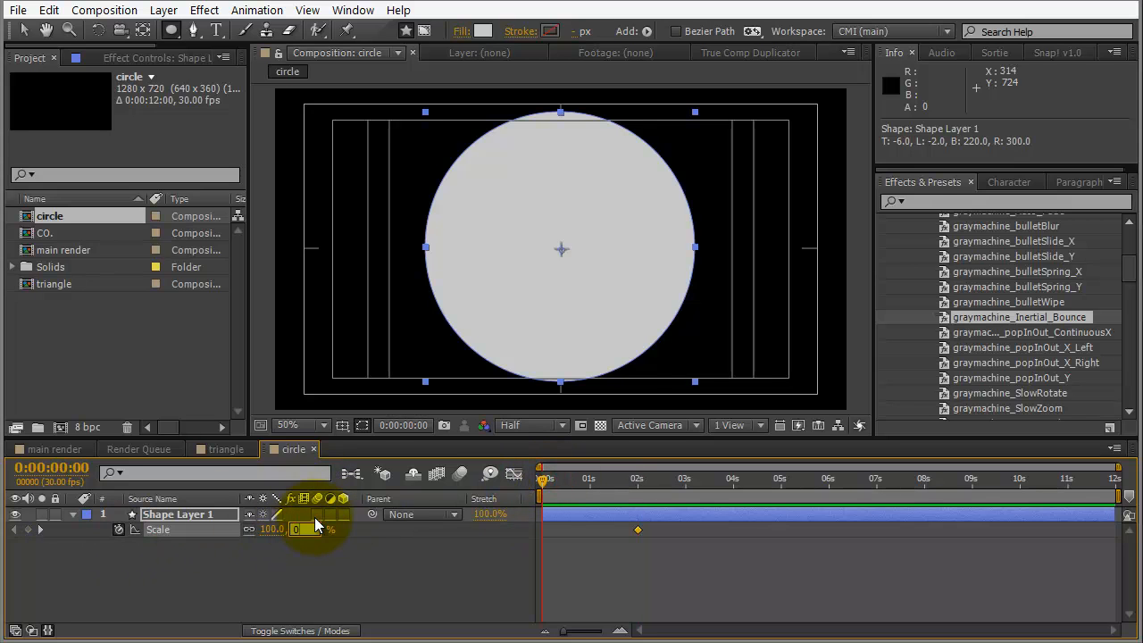
type("0")
key("Return")
left_click_drag(535, 476, 633, 479)
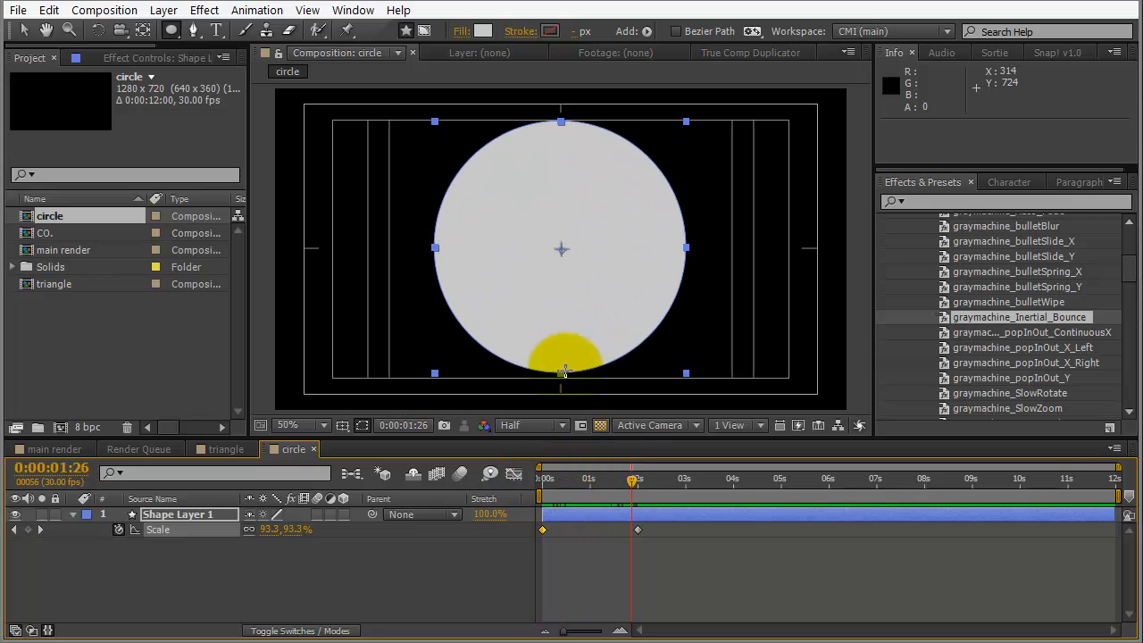
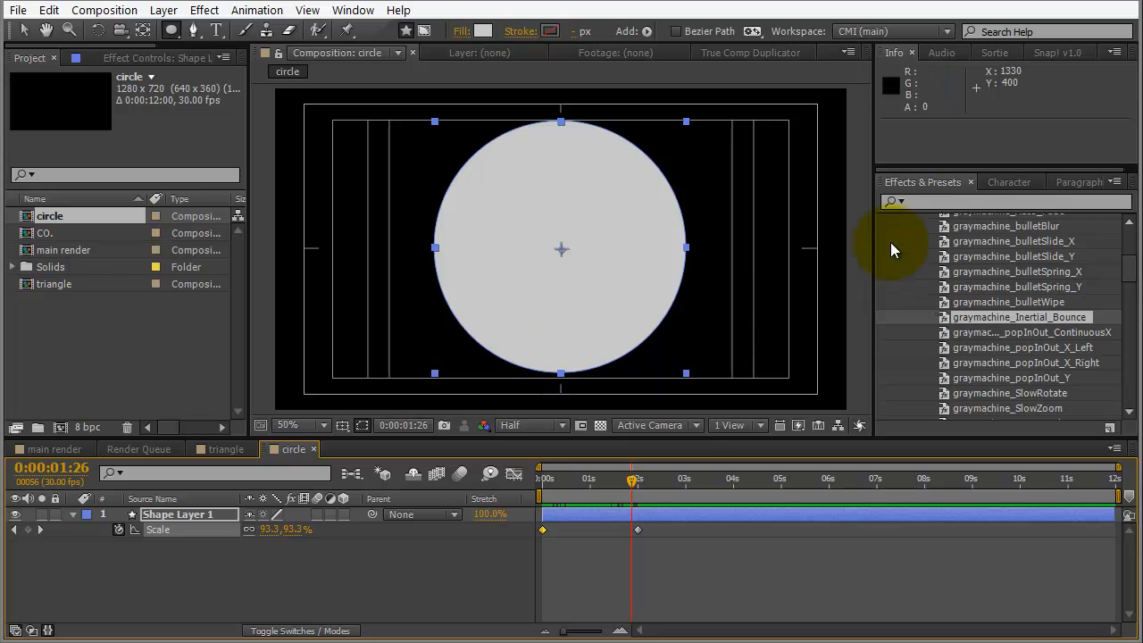
- Apply the CC Light Wipe transition effect to the circle shape
left_click(904, 202)
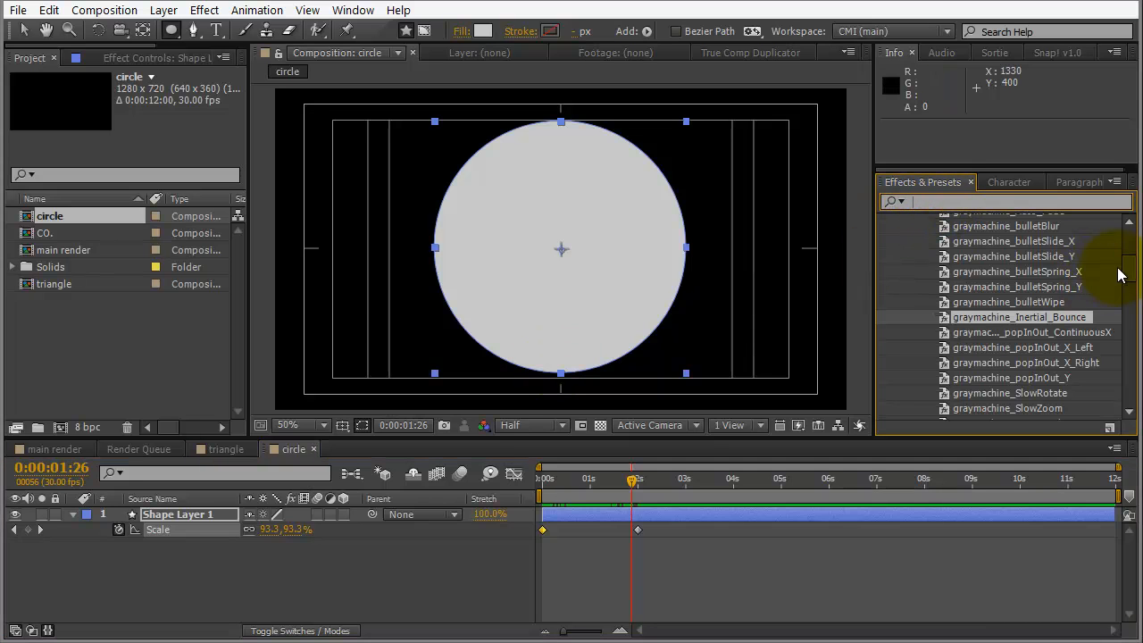
left_click_drag(1128, 272, 1123, 386)
left_click(882, 411)
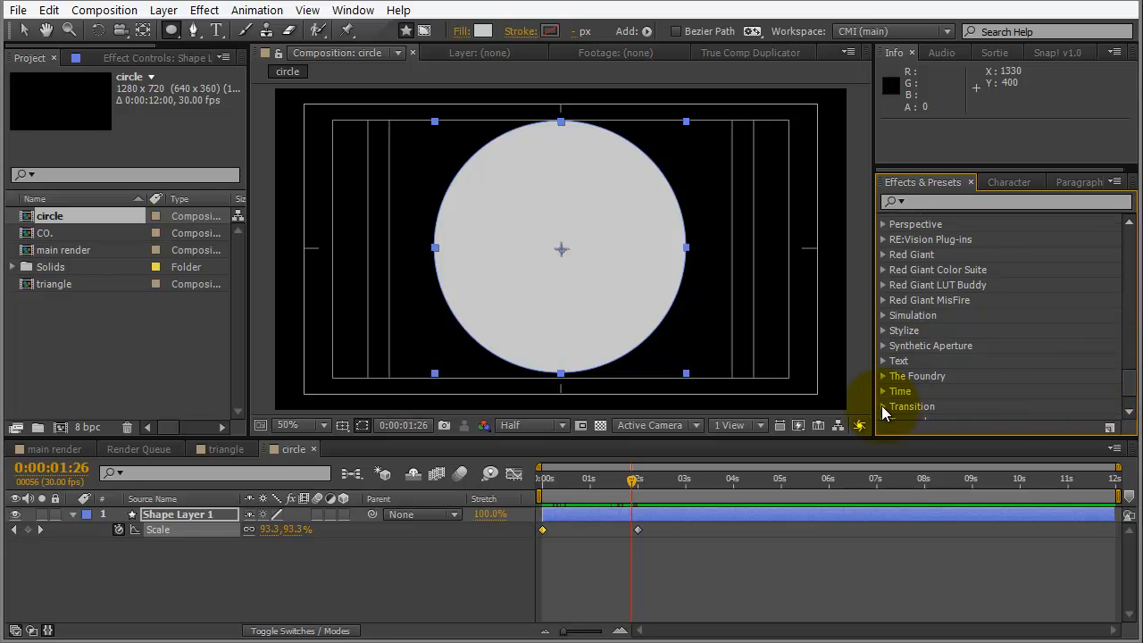
scroll(938, 361, "down", 2)
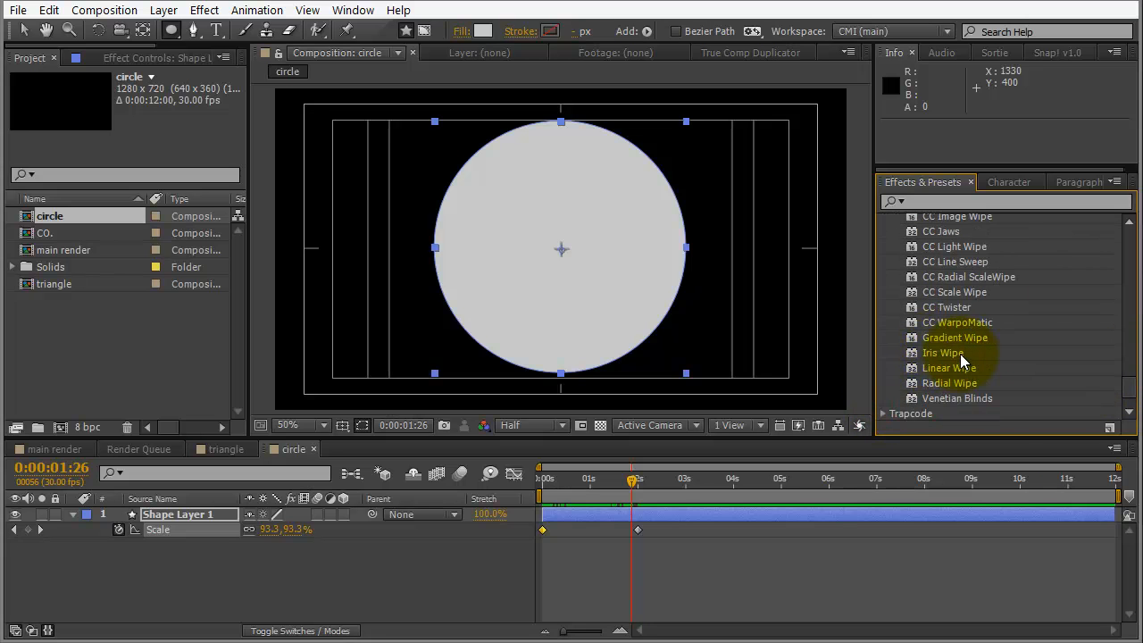
left_click(951, 252)
left_click_drag(969, 255, 635, 263)
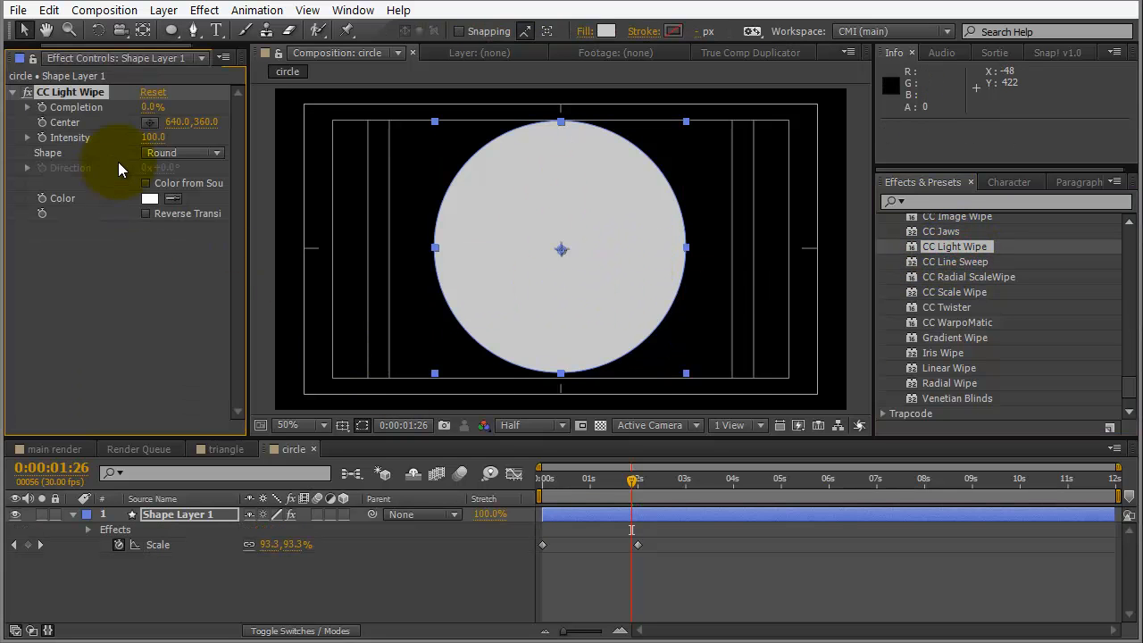
- Set the CC Light Wipe shape to Doors, its intensity to 0 and its completion to 19%
left_click_drag(153, 108, 169, 107)
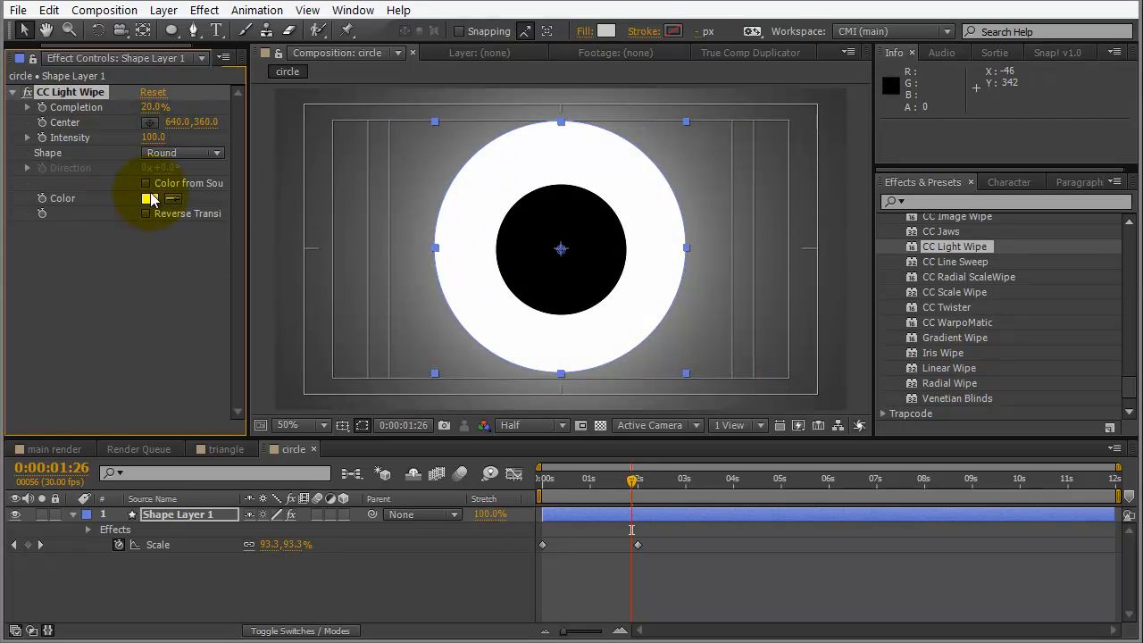
left_click_drag(249, 146, 279, 148)
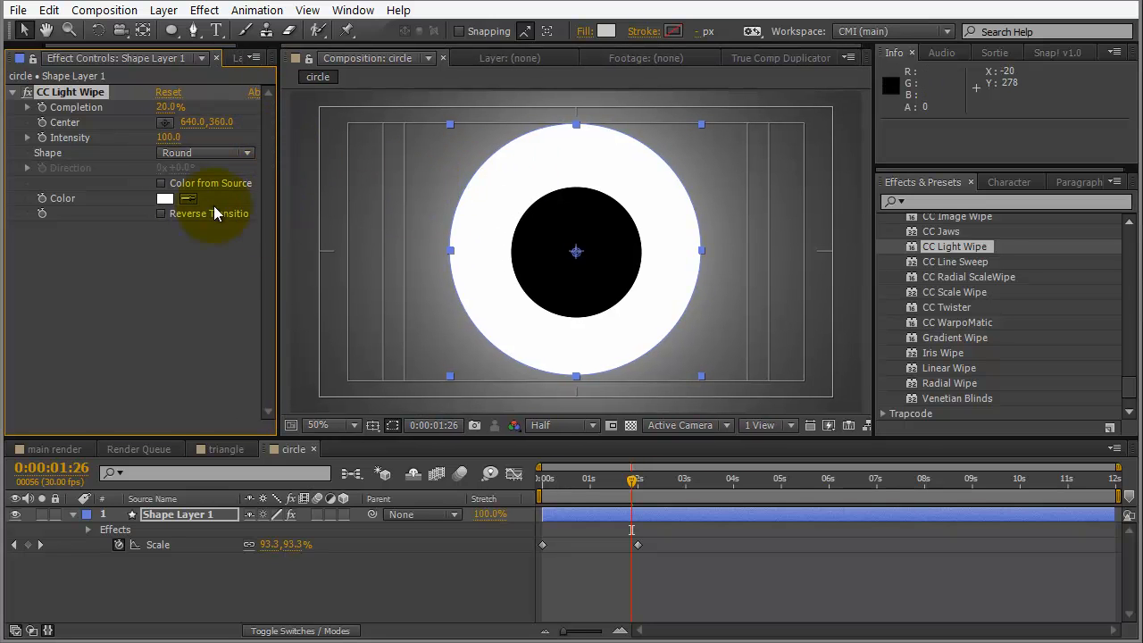
left_click(195, 161)
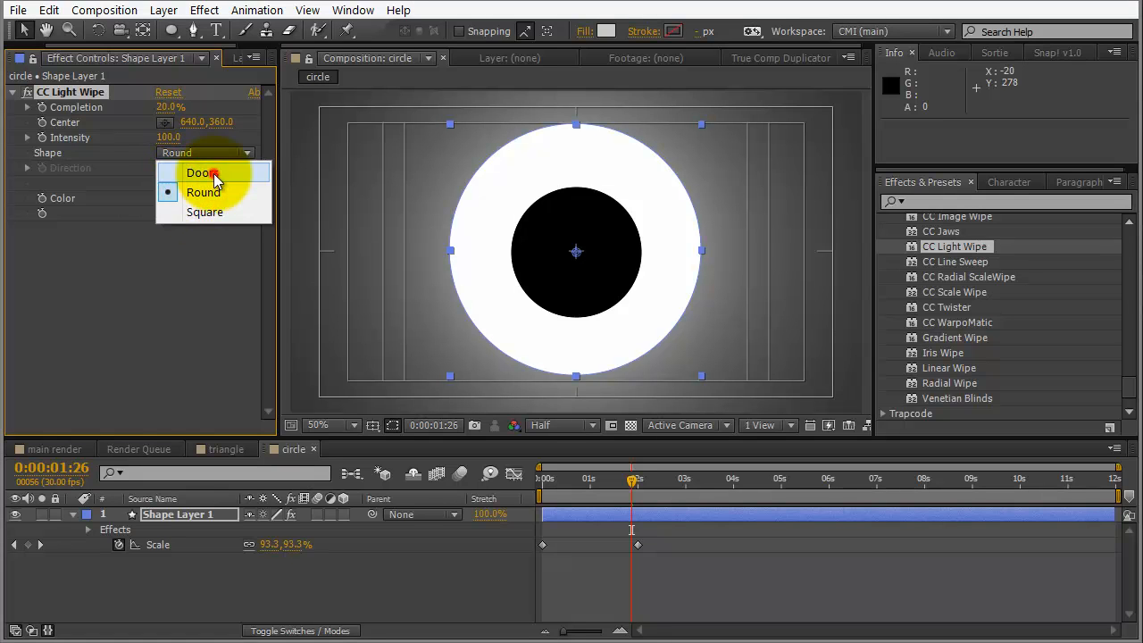
left_click(215, 175)
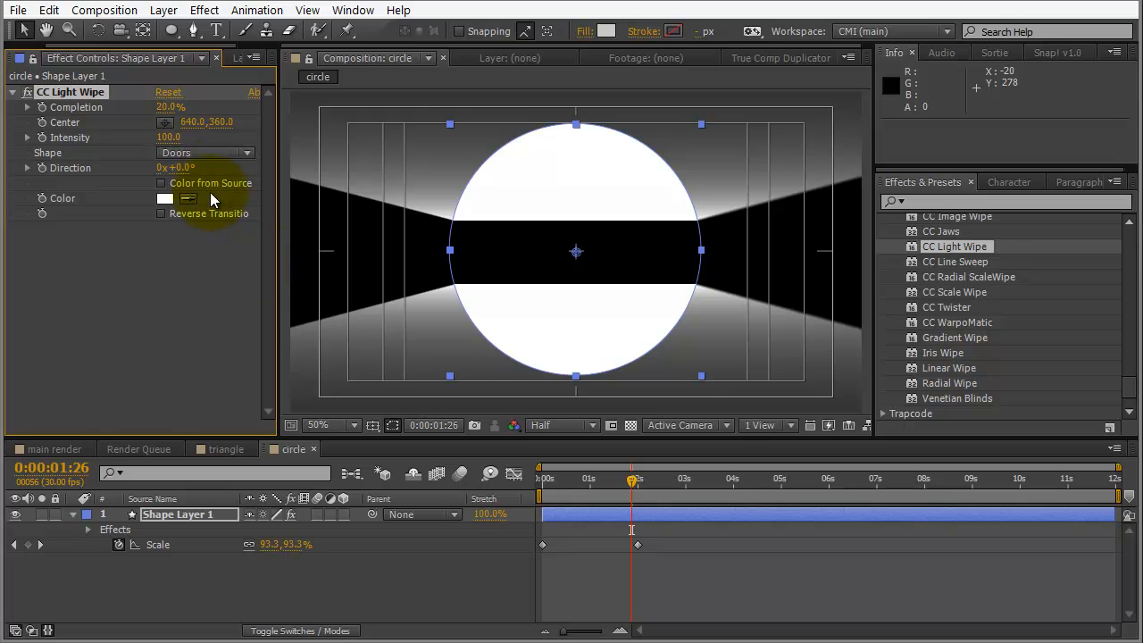
mouse_move(165, 107)
left_mouse_down()
mouse_move(192, 108)
mouse_move(174, 117)
left_mouse_up()
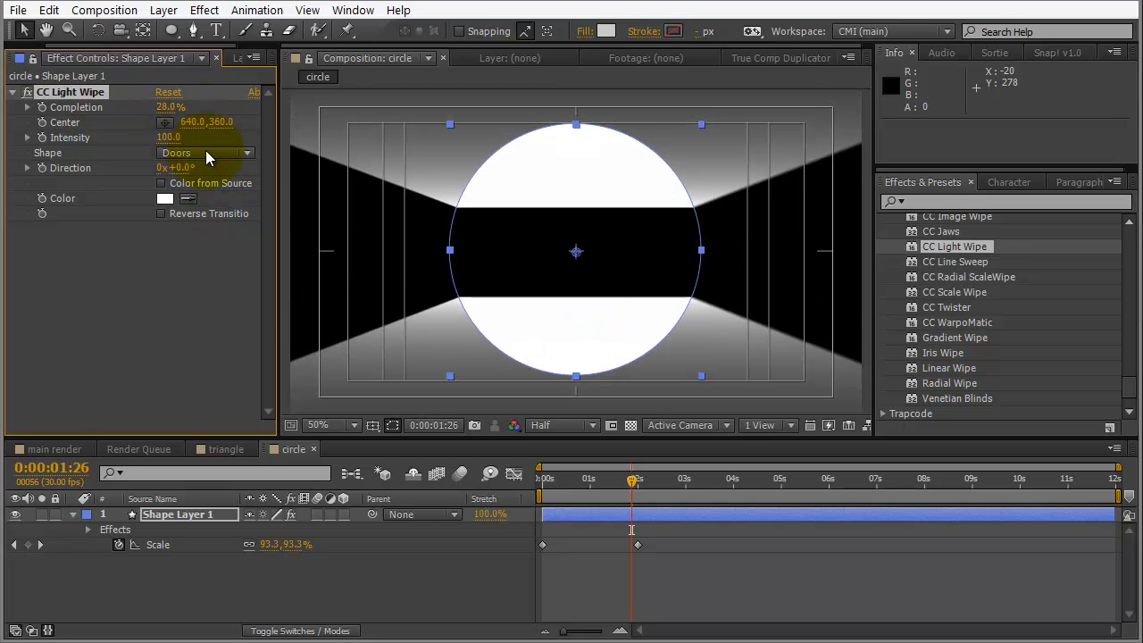
left_click_drag(168, 139, 1, 141)
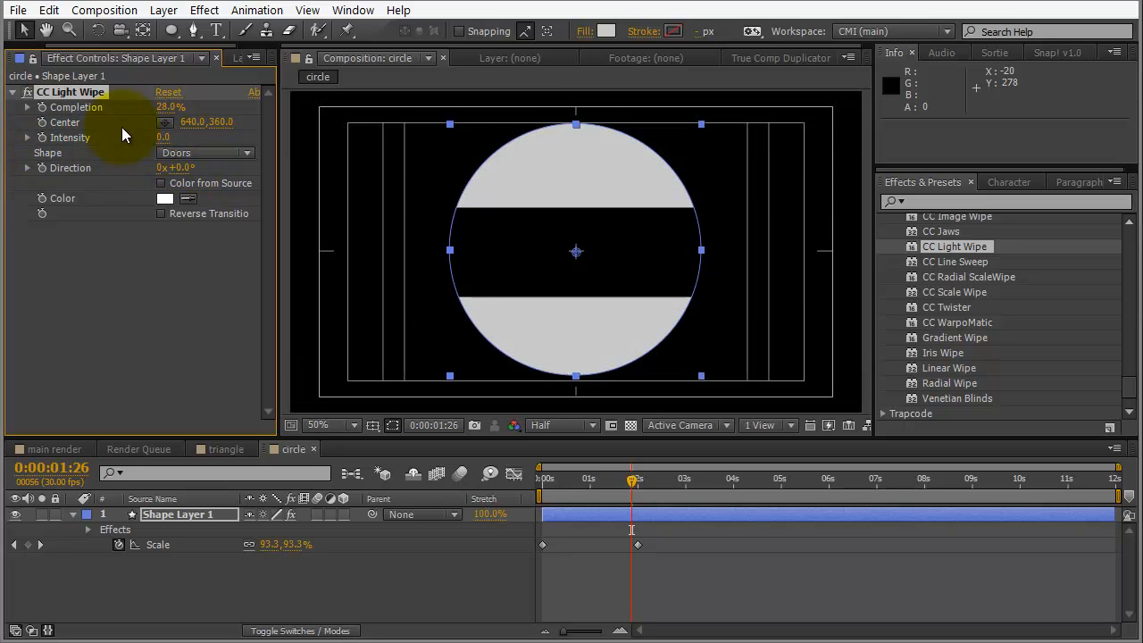
mouse_move(167, 107)
left_mouse_down()
mouse_move(219, 105)
mouse_move(138, 114)
mouse_move(158, 114)
left_mouse_up()
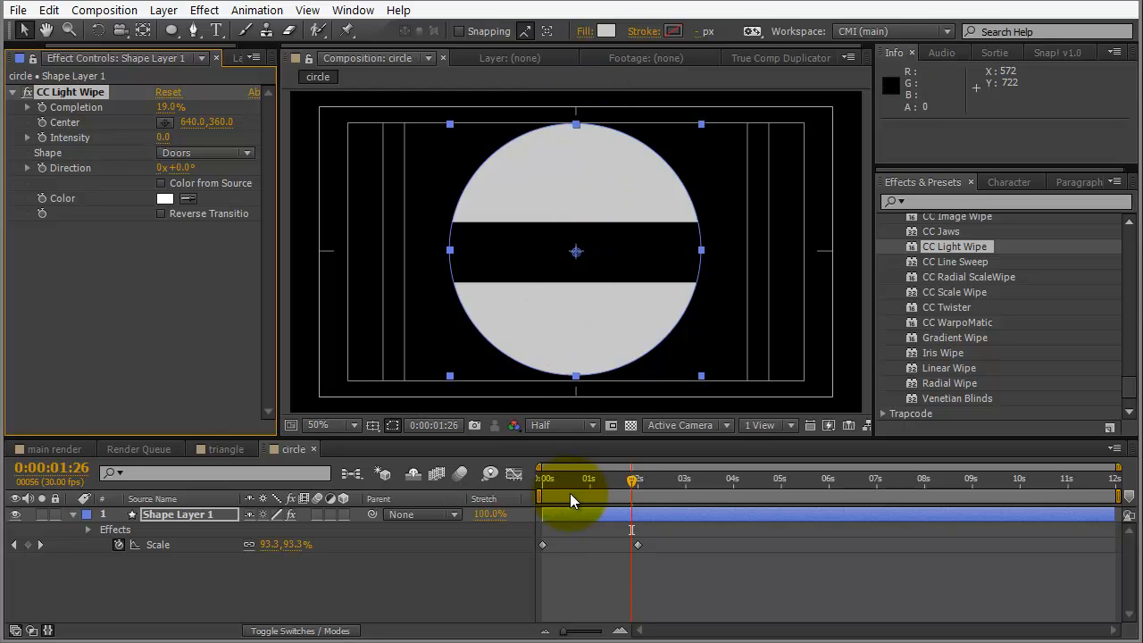
- Keyframe the CC Light Wipe completion from 0% at 0:00:02:00 to 100% at 0:00:03:00 and preview the wipe
mouse_move(630, 485)
left_mouse_down()
mouse_move(600, 478)
mouse_move(638, 477)
left_mouse_up()
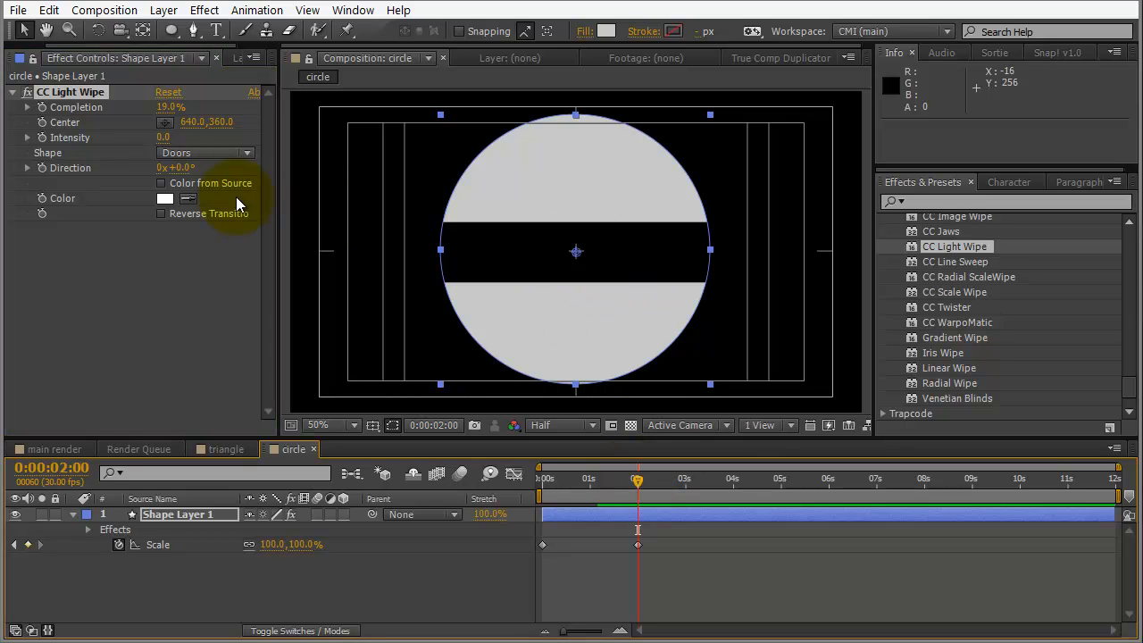
left_click_drag(162, 107, 97, 111)
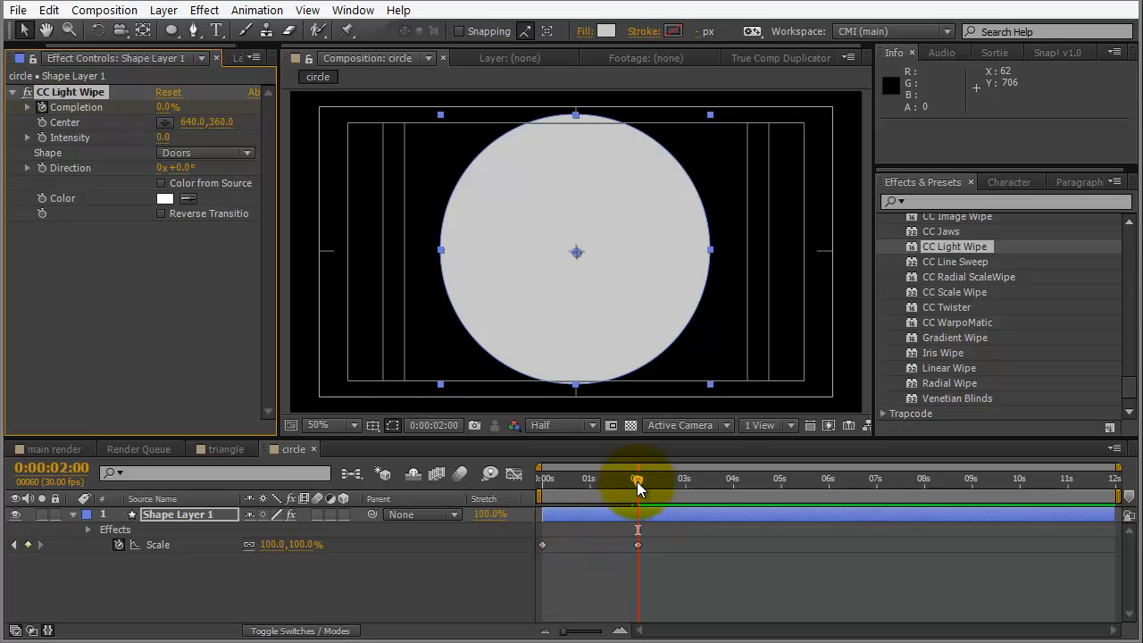
left_click_drag(665, 481, 688, 479)
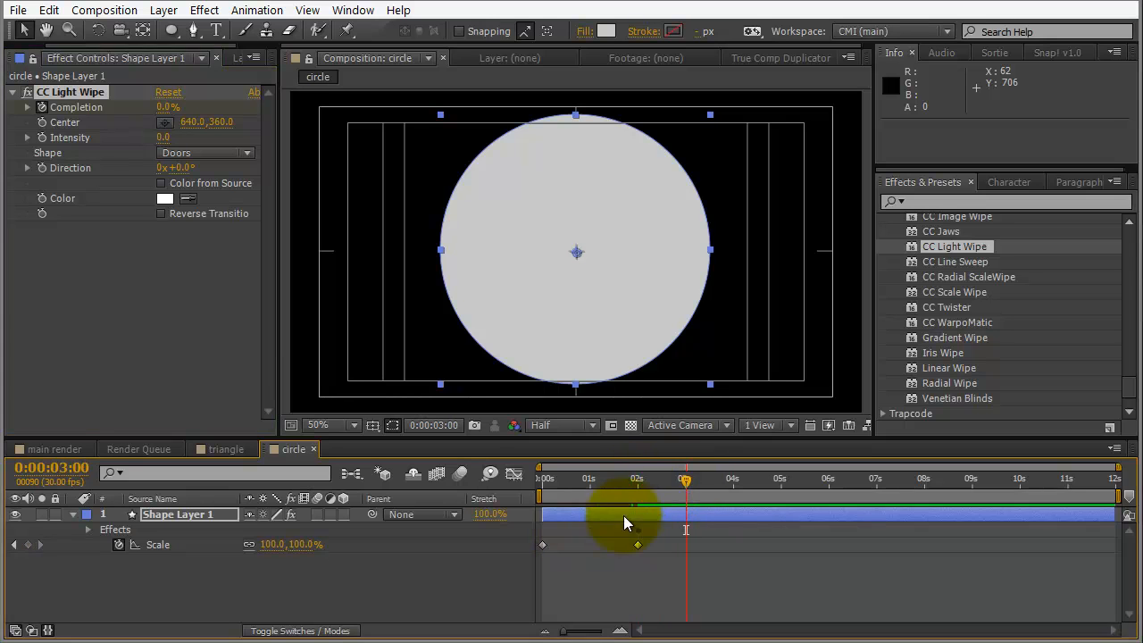
left_click_drag(166, 119, 230, 100)
left_click(510, 476)
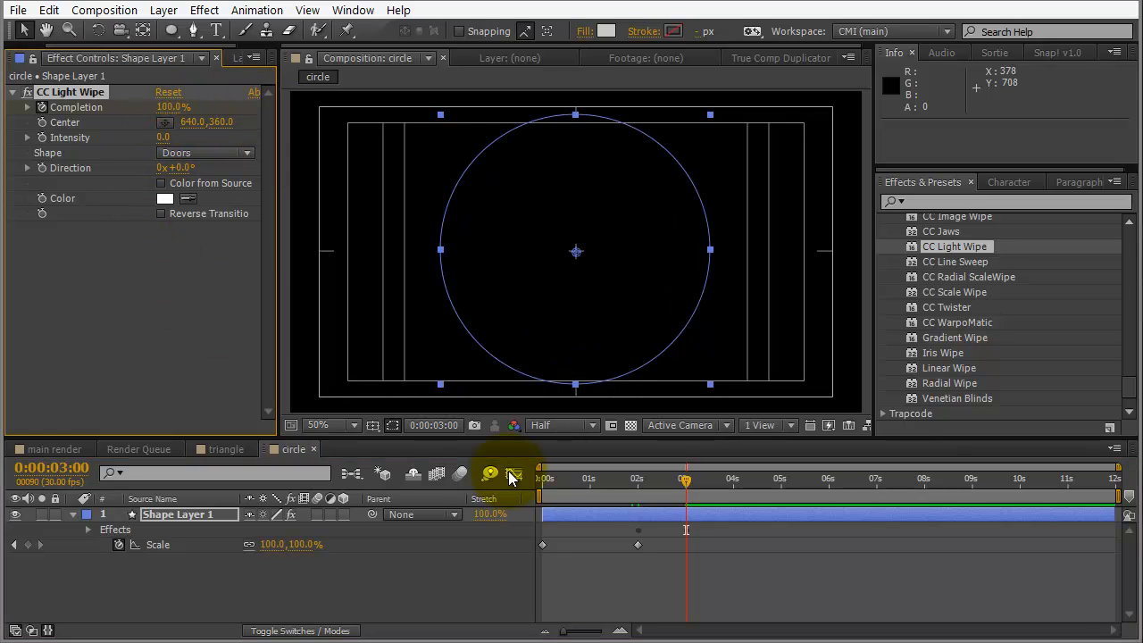
left_click_drag(544, 485, 651, 488)
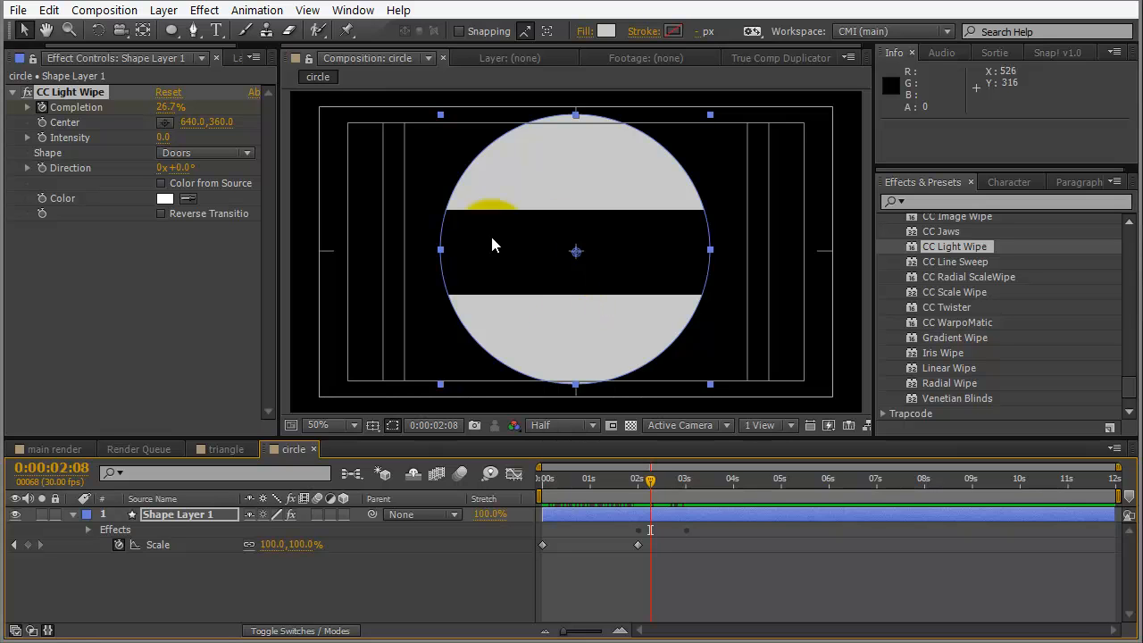
- Add the circle composition as the uppermost layer of main render and shift it to start at 0:00:06:03
left_click(49, 447)
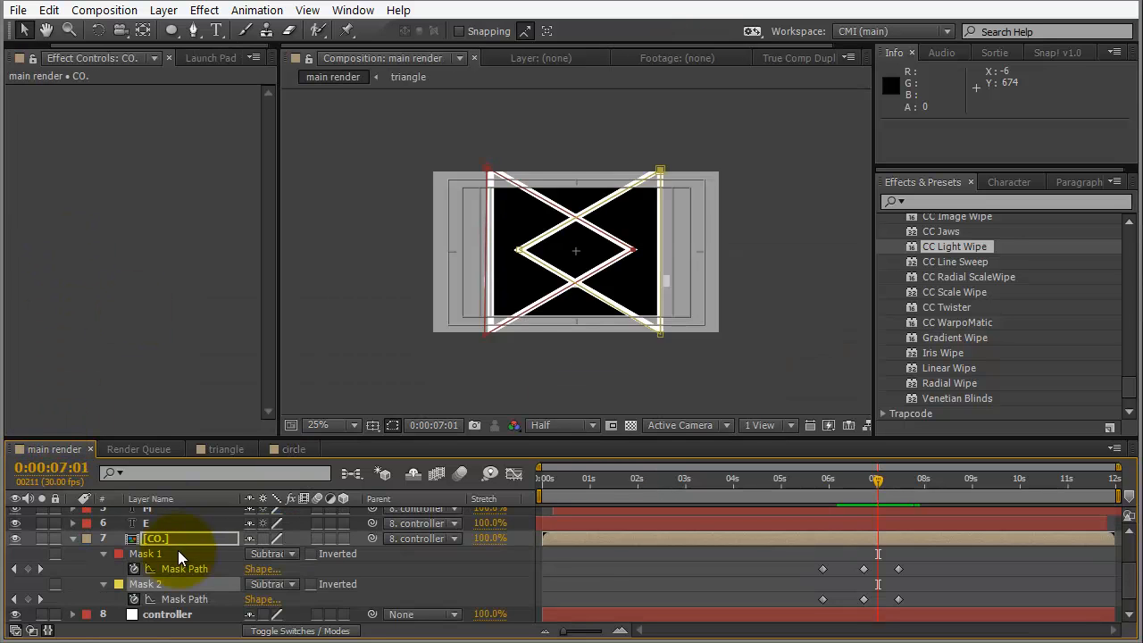
left_click(73, 540)
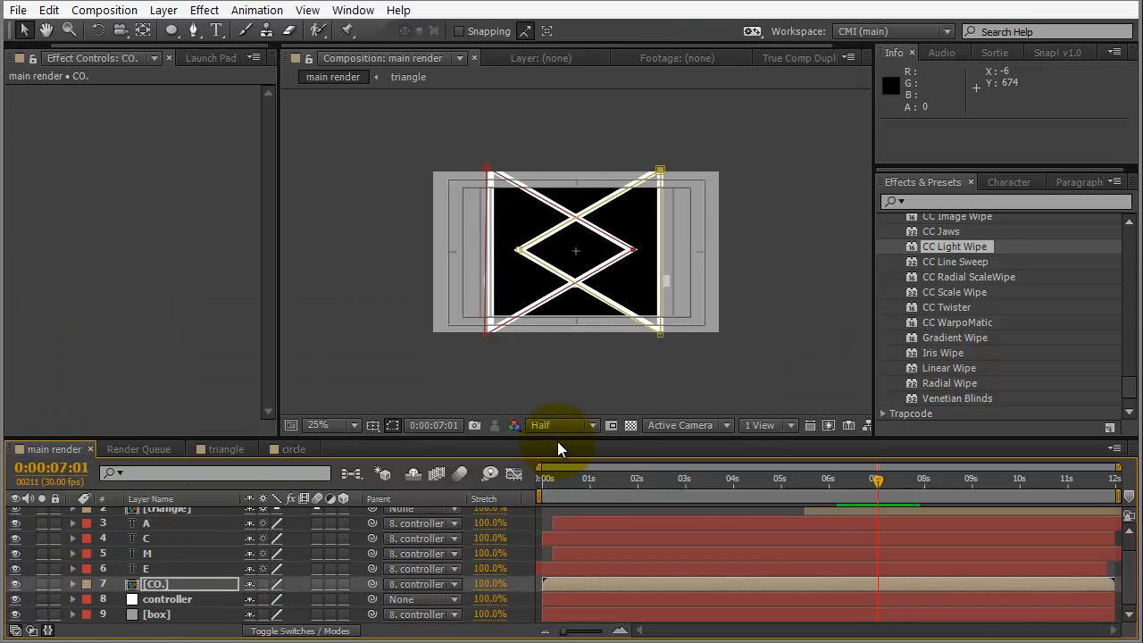
left_click_drag(558, 438, 559, 315)
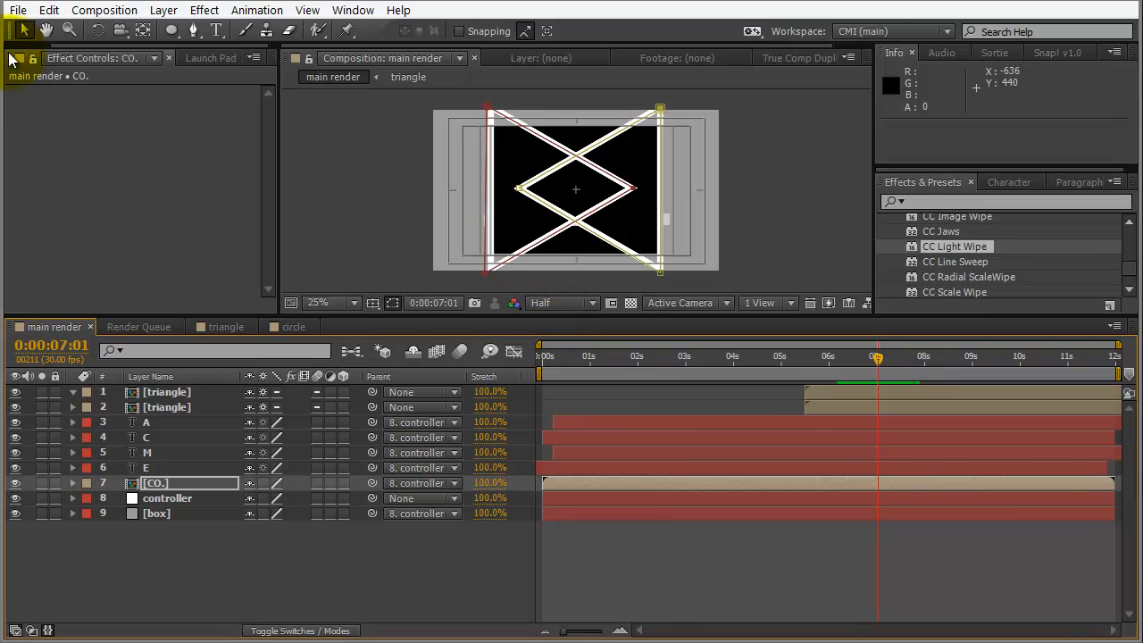
left_click_drag(70, 44, 17, 47)
left_click(27, 59)
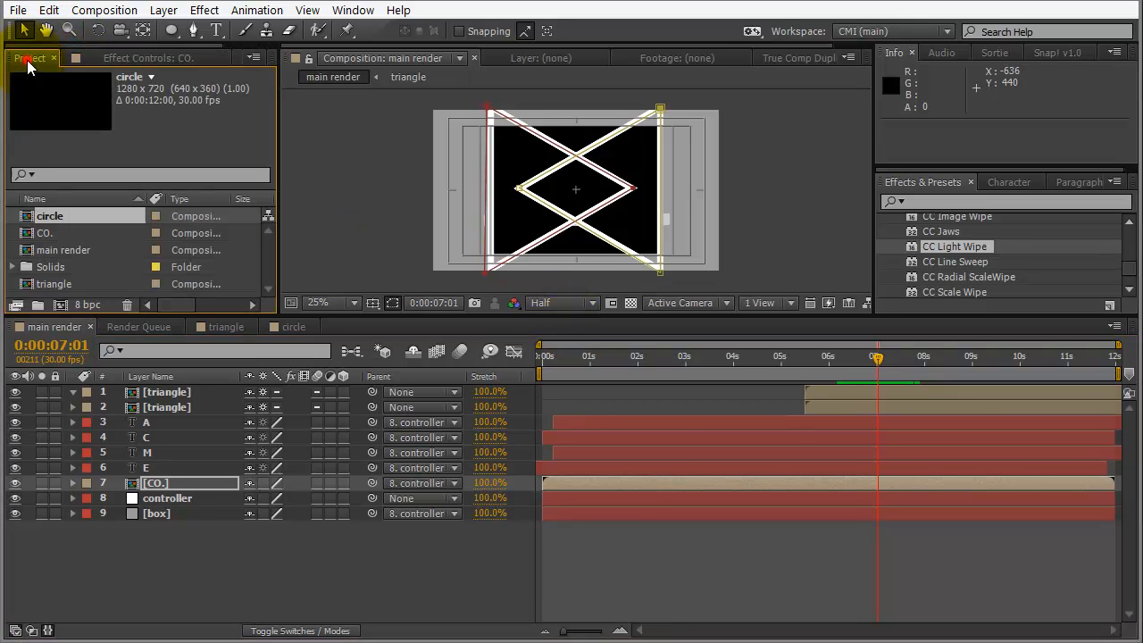
left_click_drag(49, 213, 188, 393)
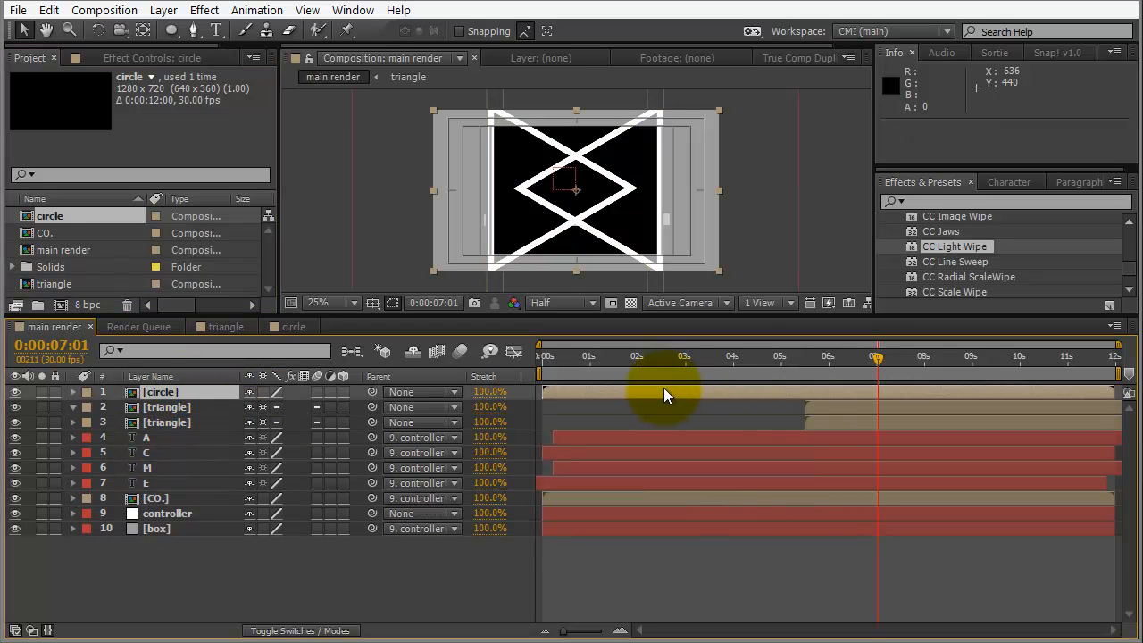
left_click_drag(768, 393, 1059, 392)
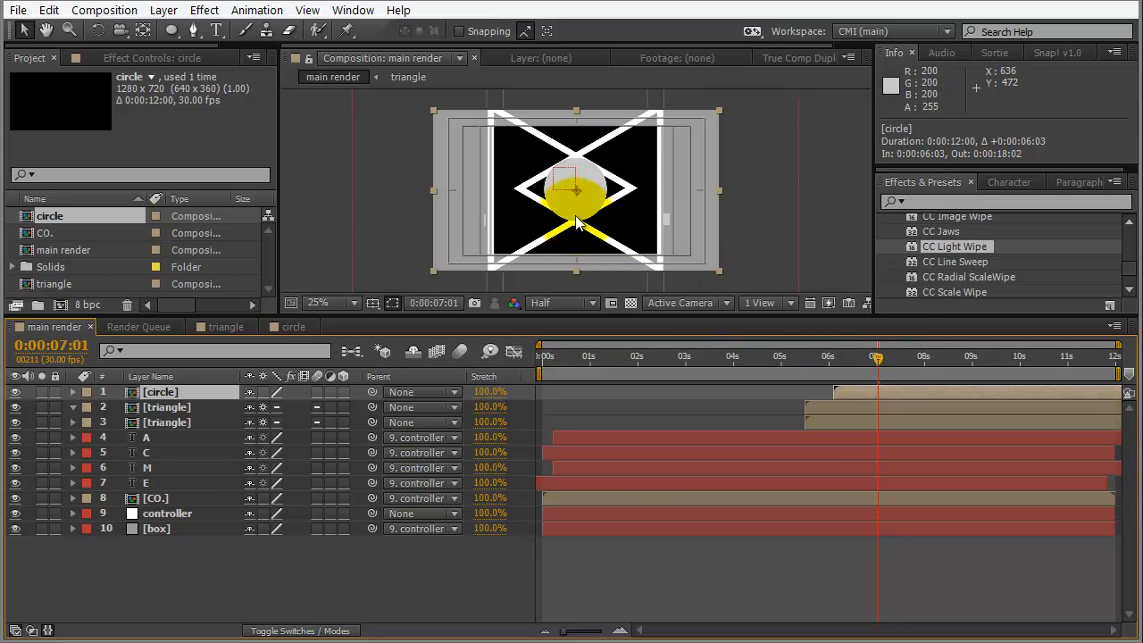
- Shift the circle layer's start to 0:00:06:09 and, in its composition, move the end scale and wipe keyframes earlier so they begin at 0:00:01:04
mouse_move(878, 364)
left_mouse_down()
mouse_move(911, 360)
mouse_move(842, 361)
mouse_move(859, 390)
mouse_move(847, 357)
mouse_move(897, 360)
left_mouse_up()
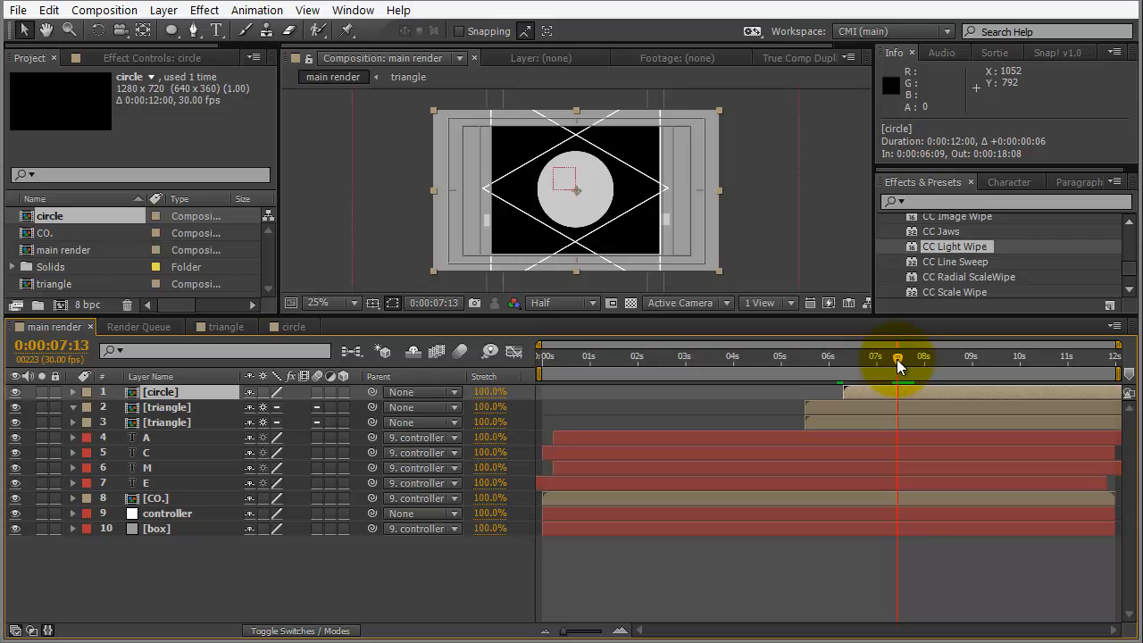
double_click(134, 396)
left_click_drag(725, 451, 635, 415)
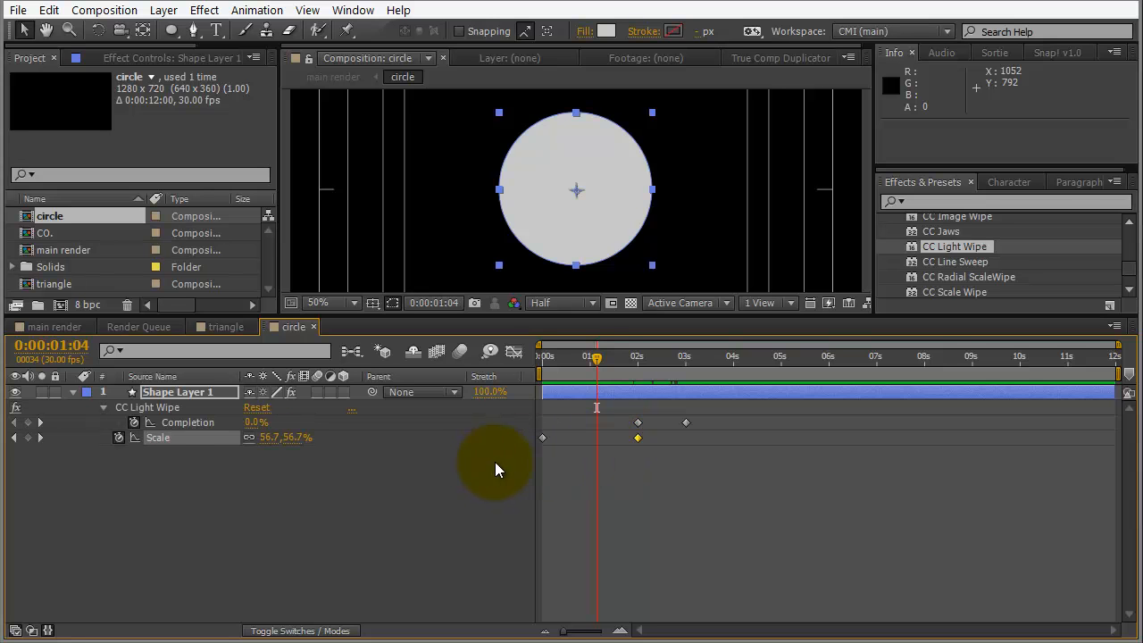
left_click_drag(722, 459, 598, 440)
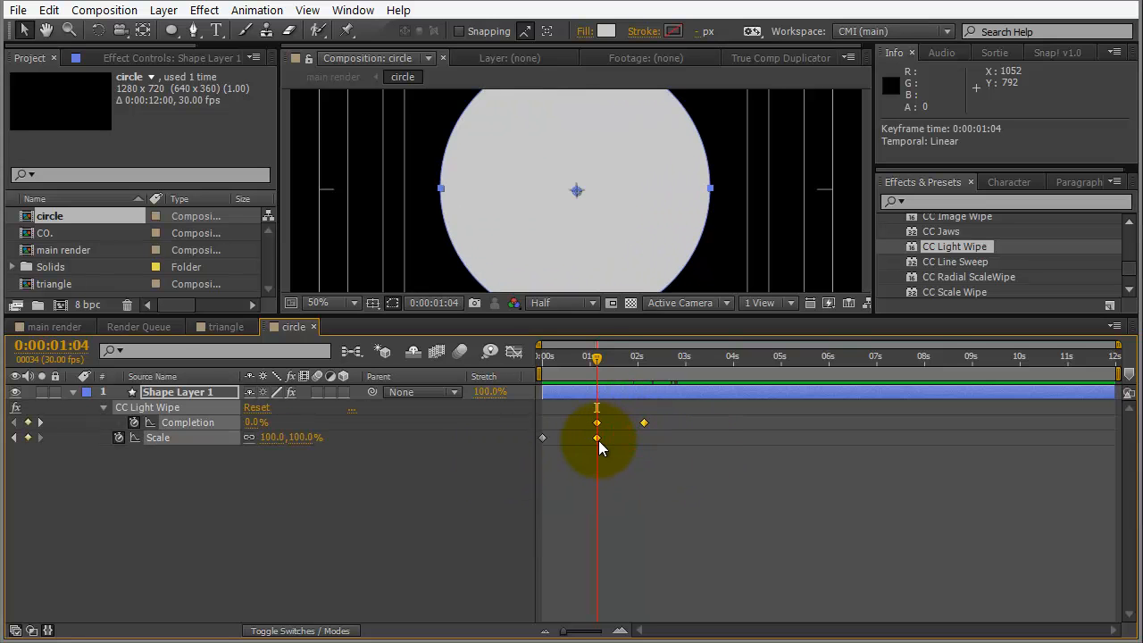
left_click(69, 329)
left_click_drag(863, 363, 931, 359)
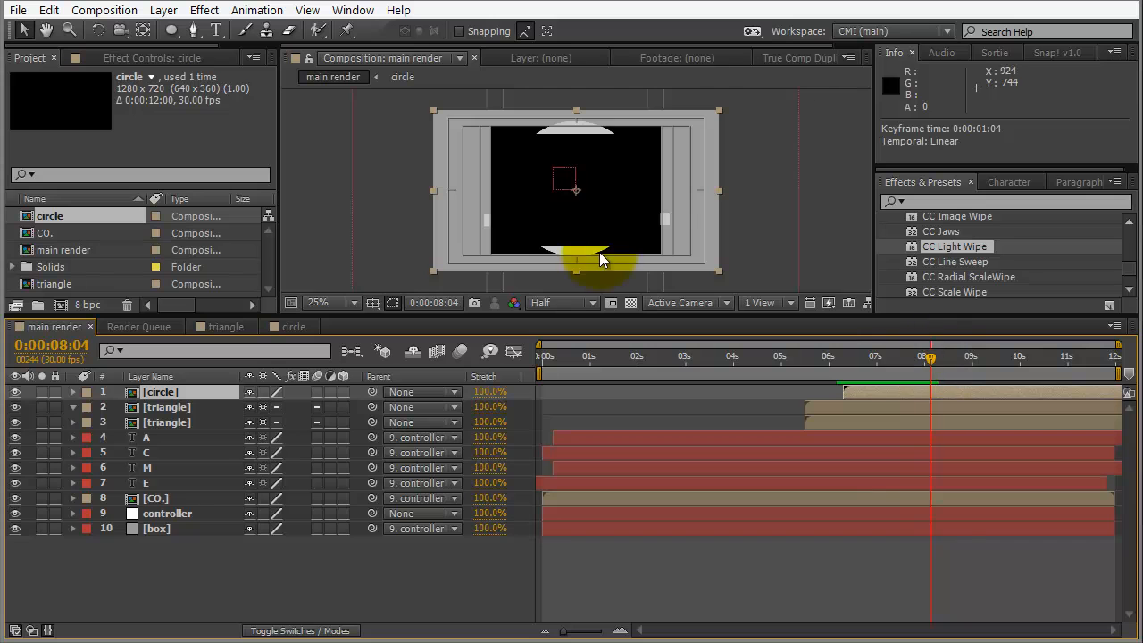
- Move the circle's two wipe completion keyframes earlier to start at 0:00:00:22, and check the timing in main render
scroll(597, 216, "up", 1)
scroll(608, 228, "down", 1)
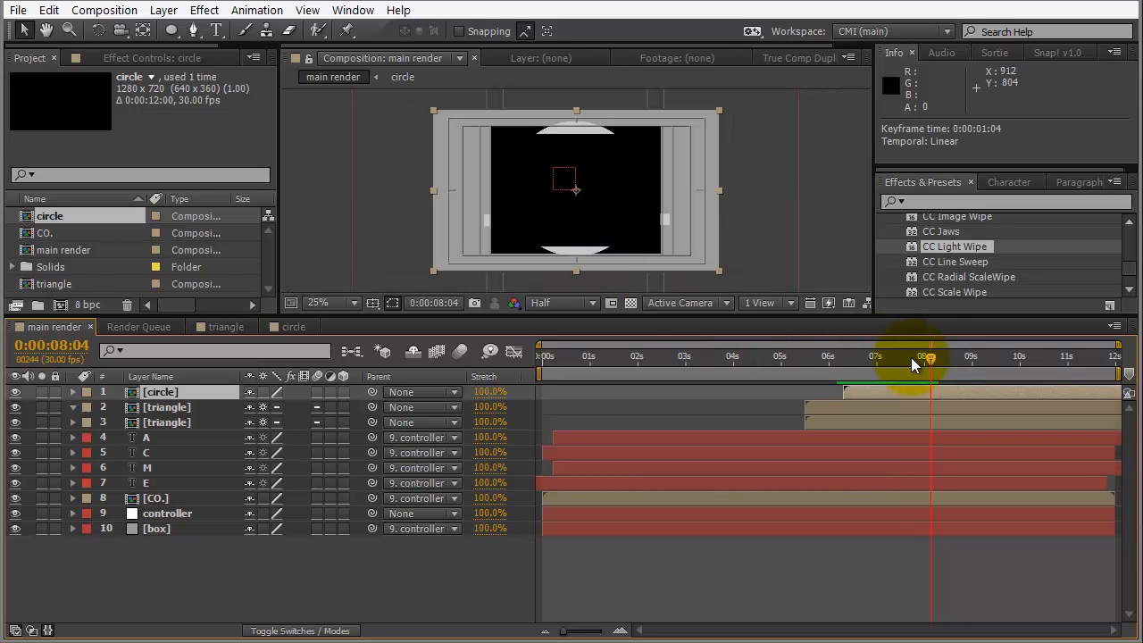
left_click_drag(929, 360, 892, 364)
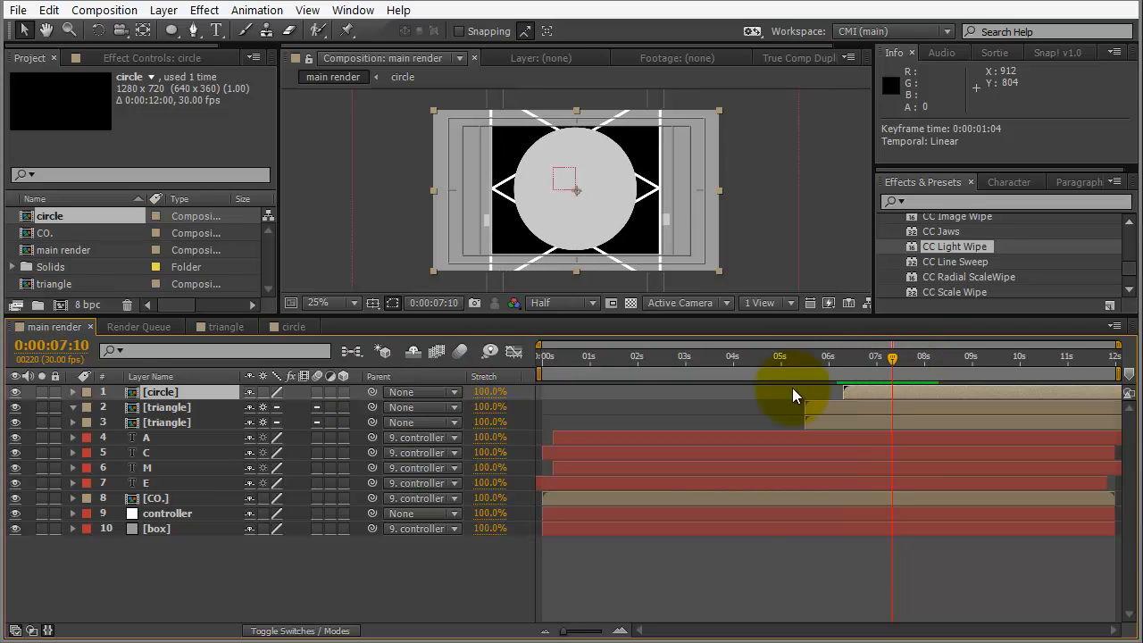
left_click(282, 330)
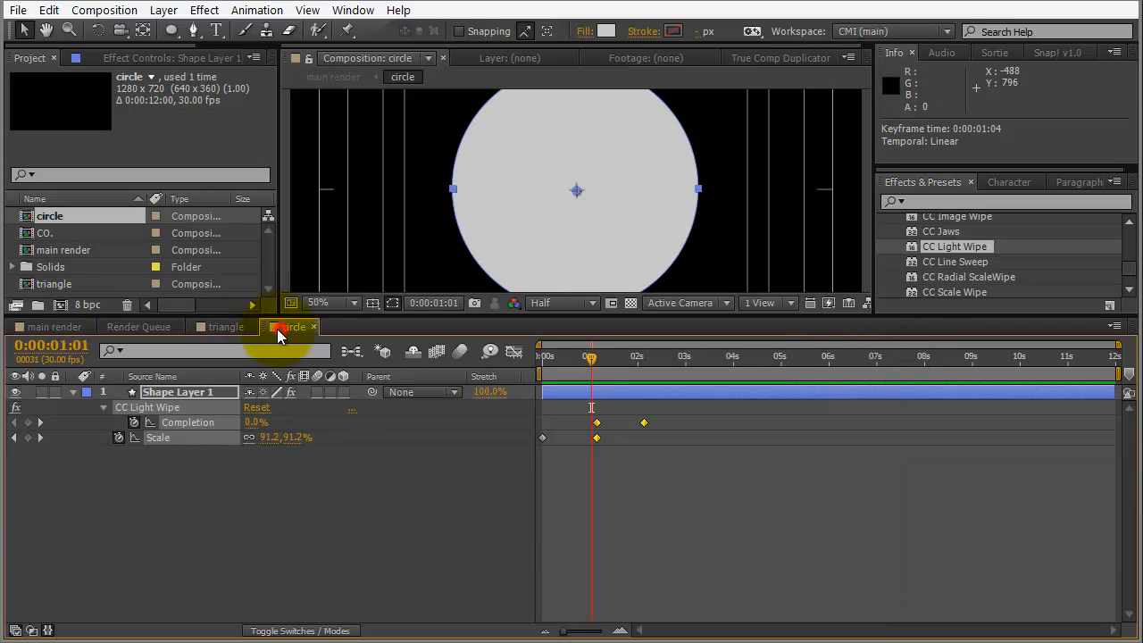
left_click(675, 426)
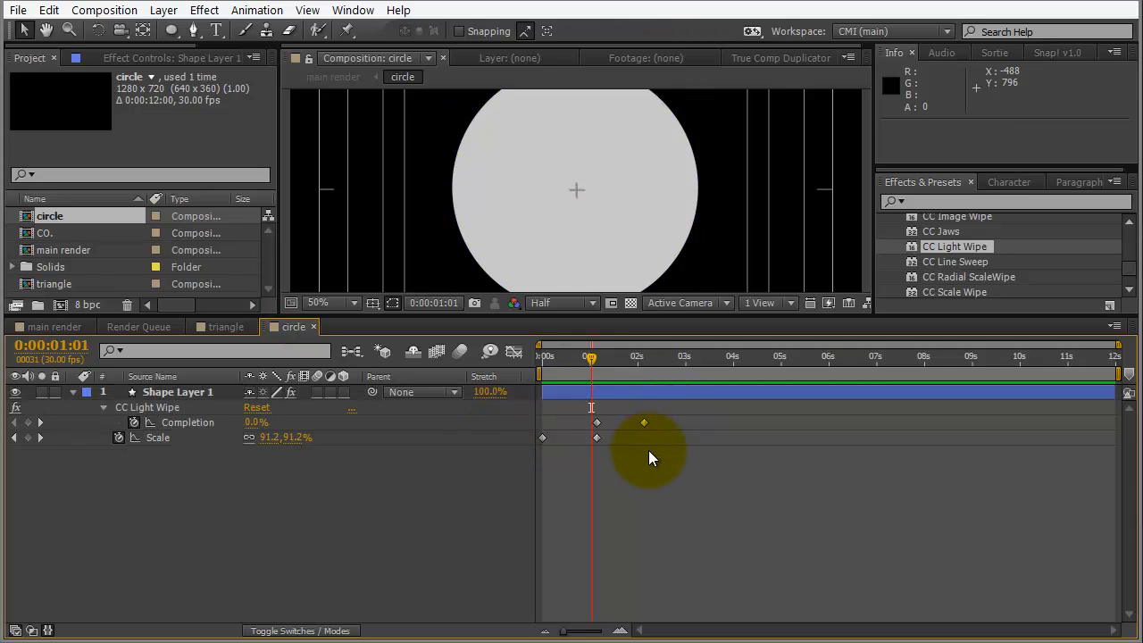
left_click_drag(680, 429, 562, 409)
left_click_drag(552, 356, 594, 362)
left_click(72, 327)
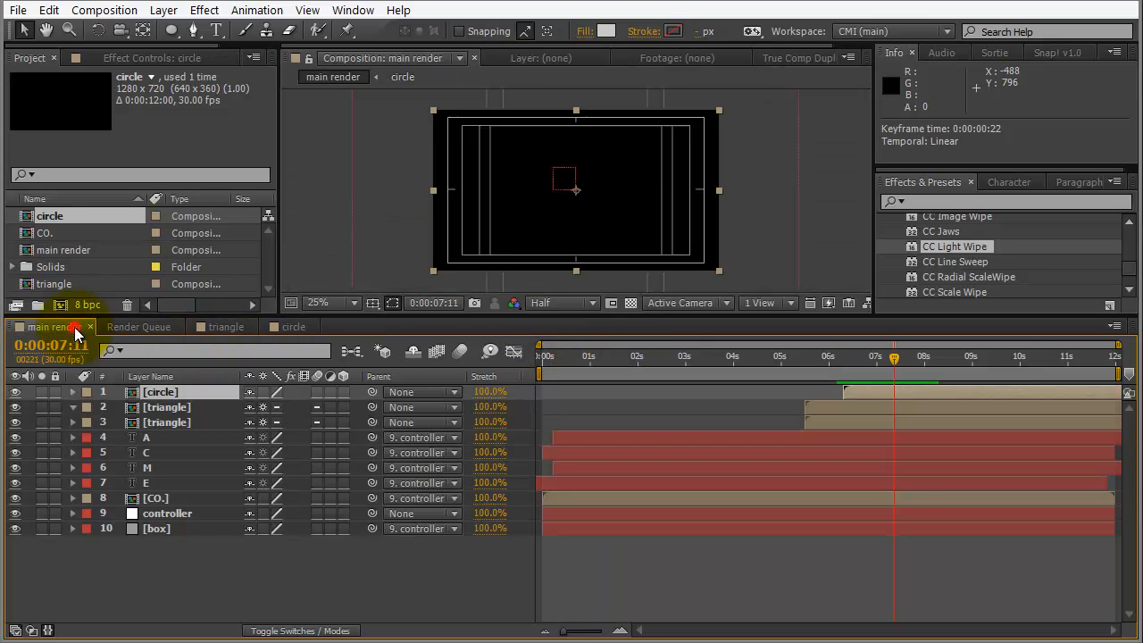
left_click_drag(837, 357, 897, 361)
- Go to 0:00:05:15 in main render and parent the circle and both triangle layers to the controller layer
left_click_drag(884, 358, 805, 360)
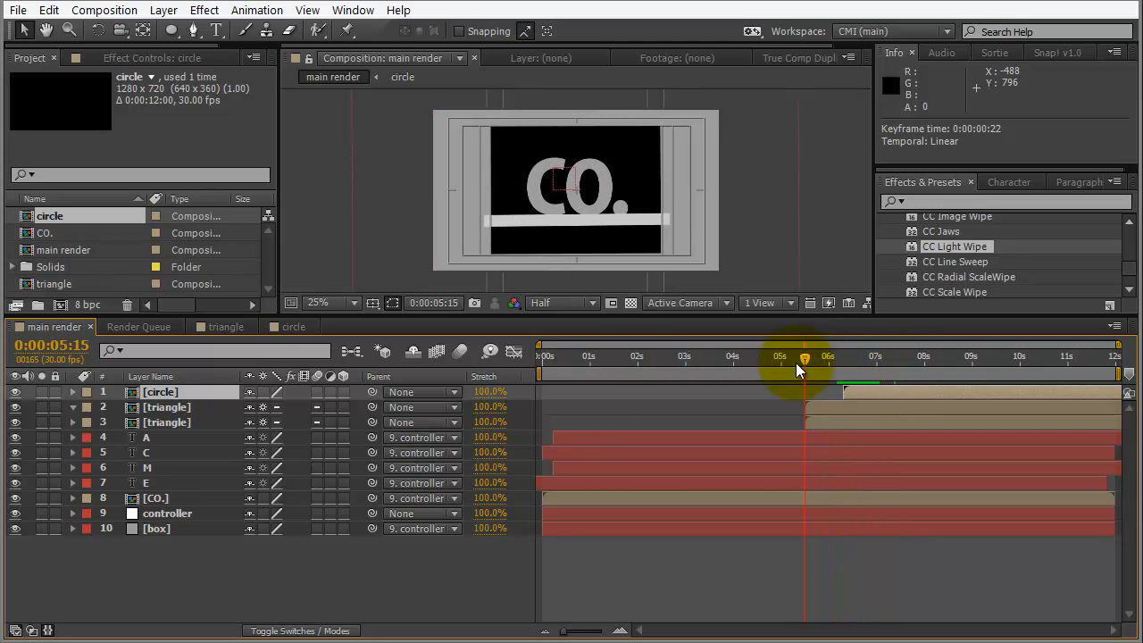
left_click(168, 420, "shift")
left_click_drag(372, 408, 170, 512)
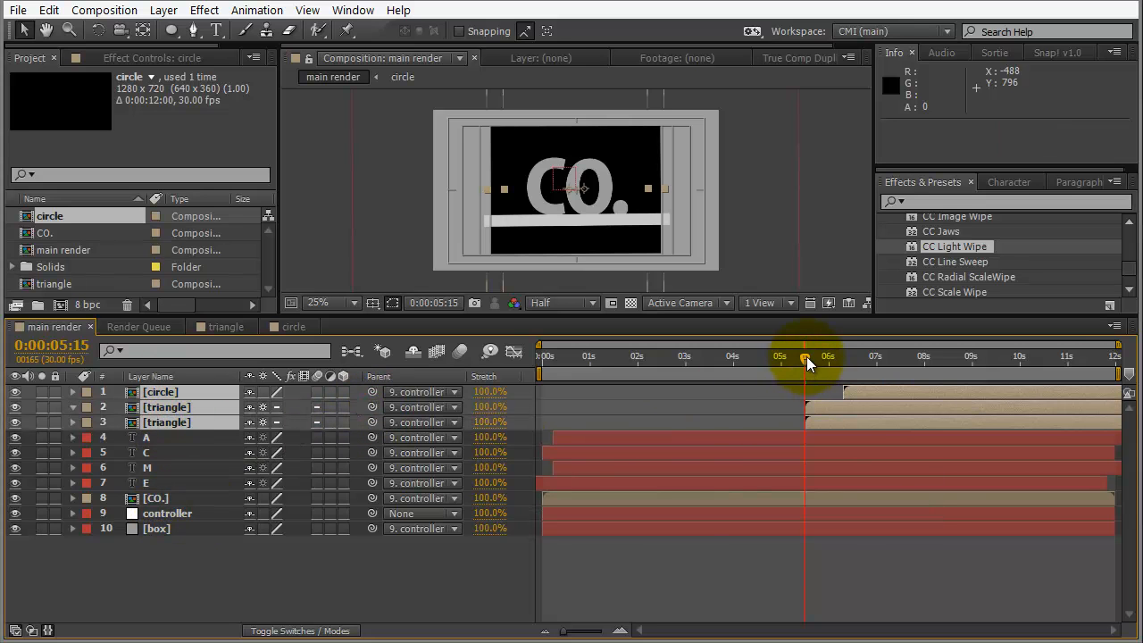
- Keyframe the controller's rotation from -180° at 0:00:05:15 to 0° at 0:00:07:13 and preview the rotation
mouse_move(807, 357)
left_mouse_down()
mouse_move(829, 358)
mouse_move(807, 357)
left_mouse_up()
left_click(174, 517)
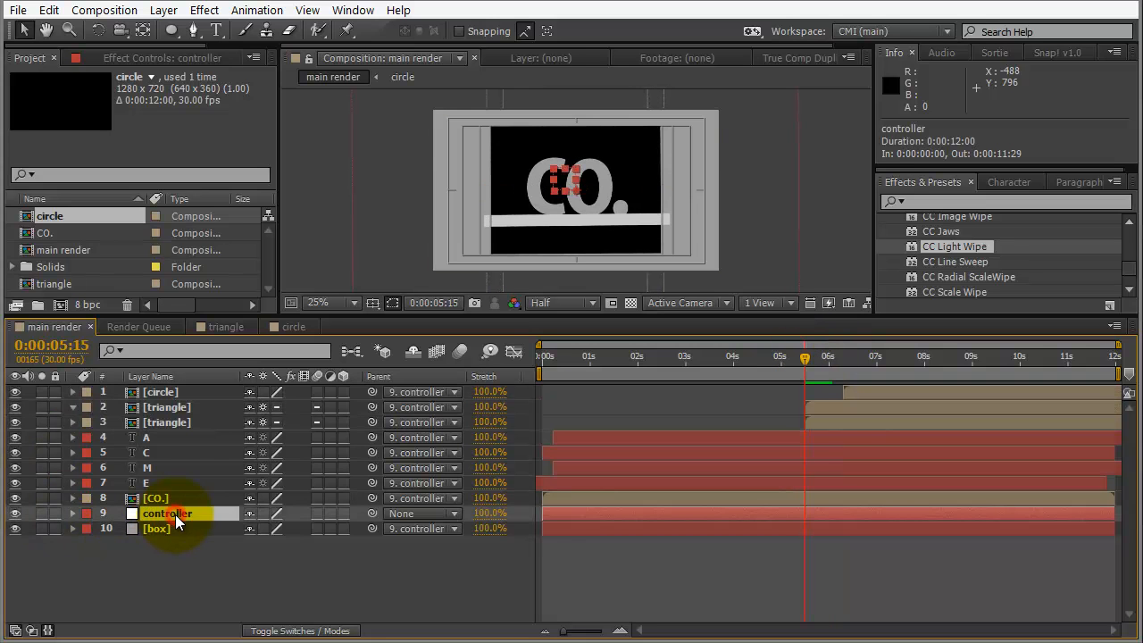
key("u")
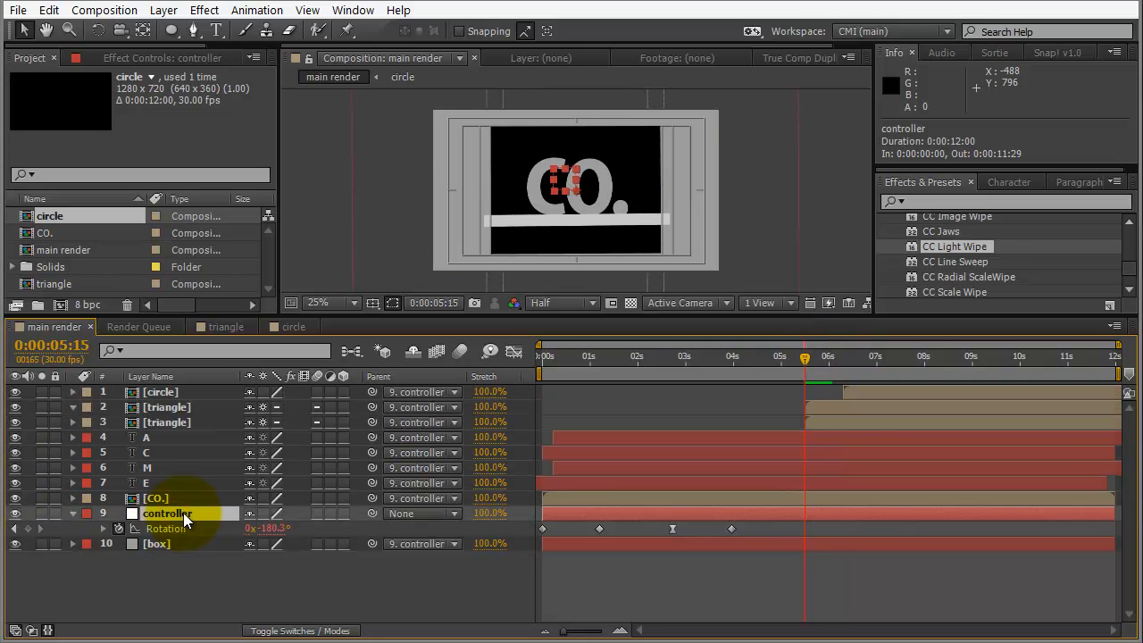
left_click(28, 528)
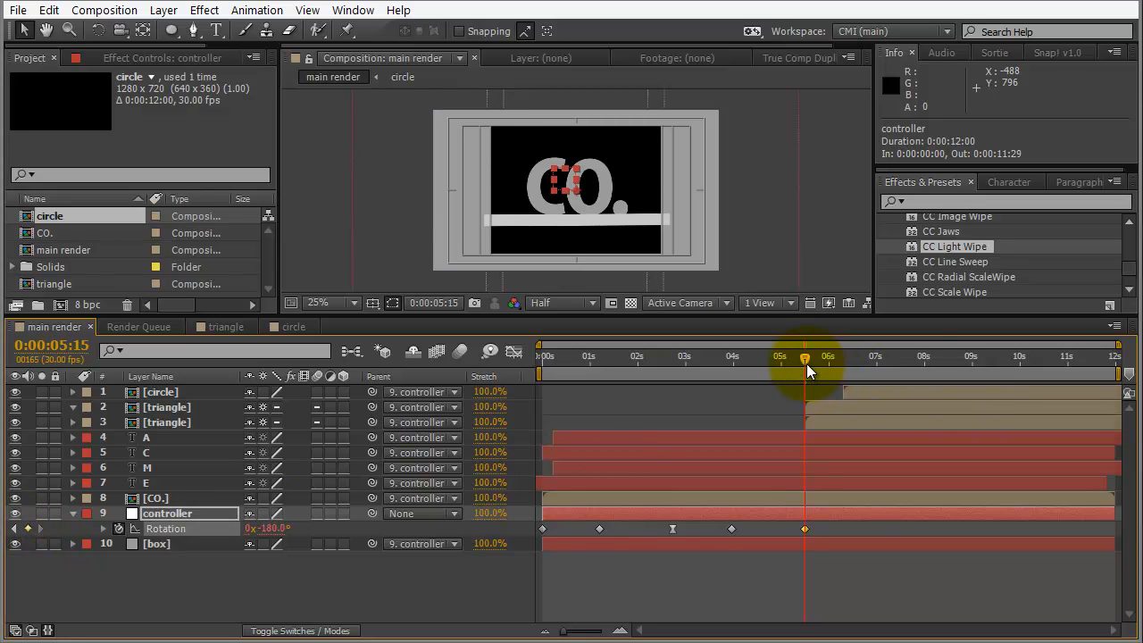
left_click_drag(804, 358, 897, 360)
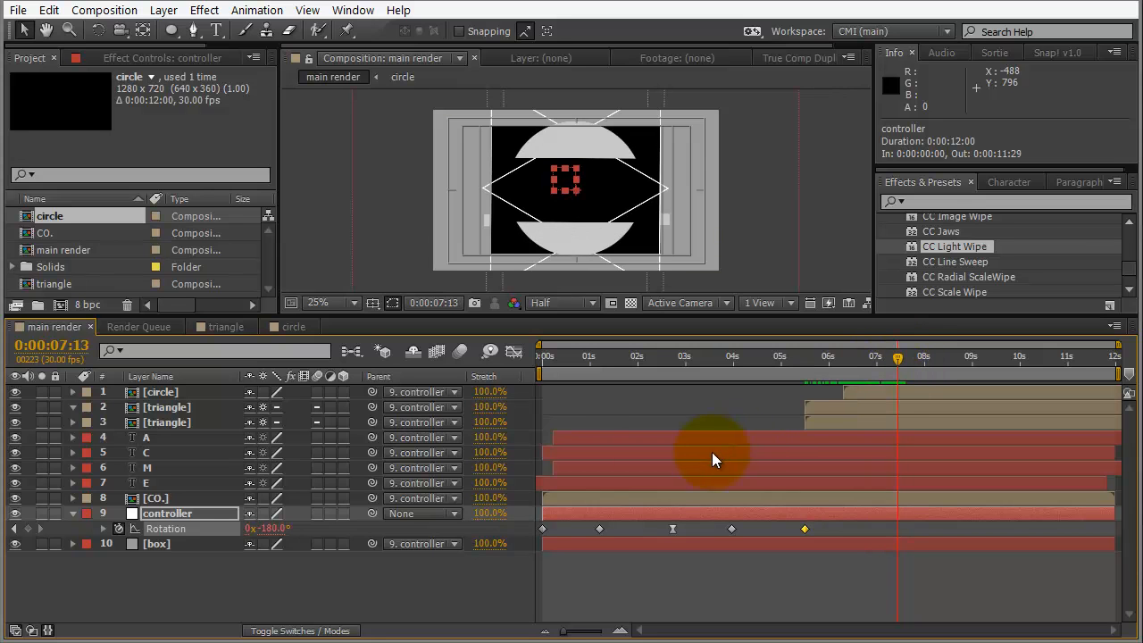
left_click(273, 529)
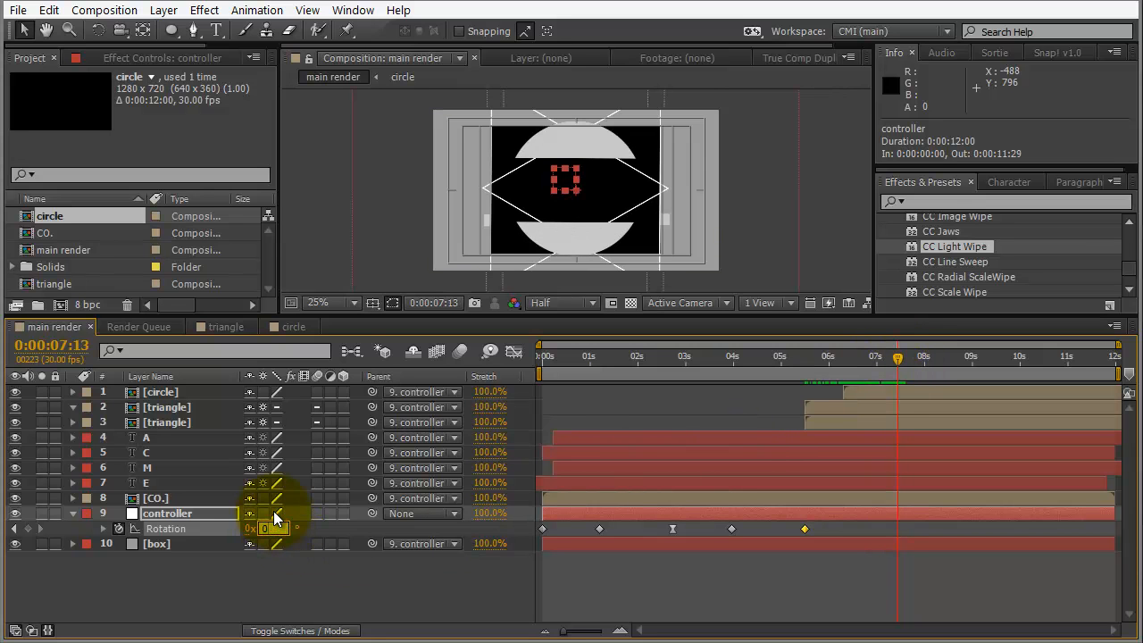
type("0")
key("Return")
left_click_drag(824, 362, 946, 364)
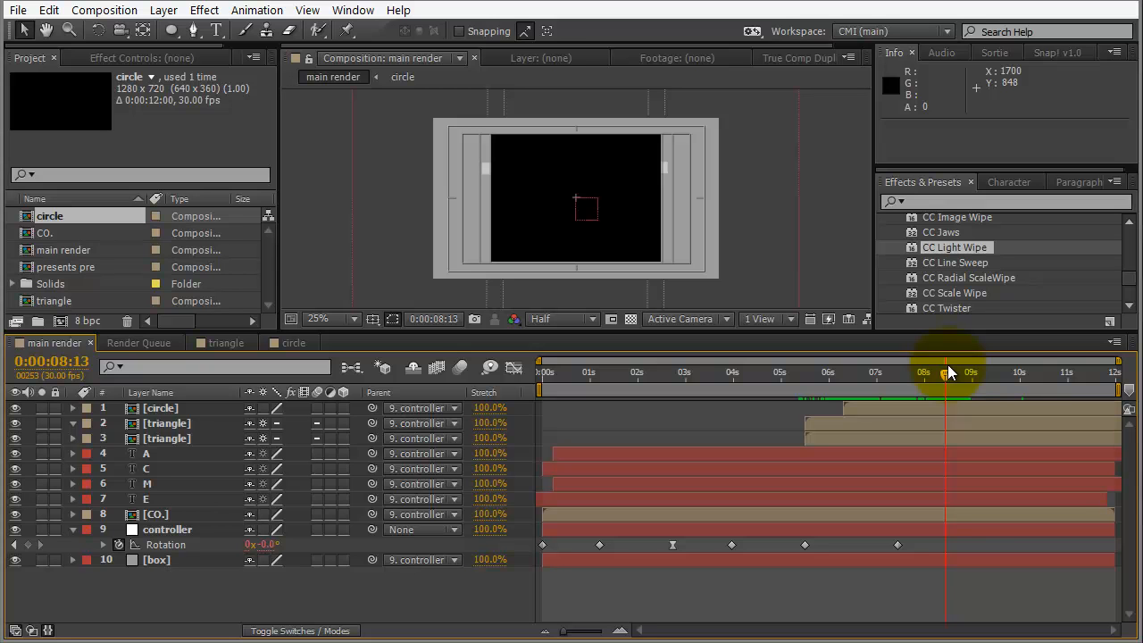
- Create a 1280 × 720 composition named presents, 12 seconds long at 30 fps, and enlarge its viewer area
key("ctrl+n")
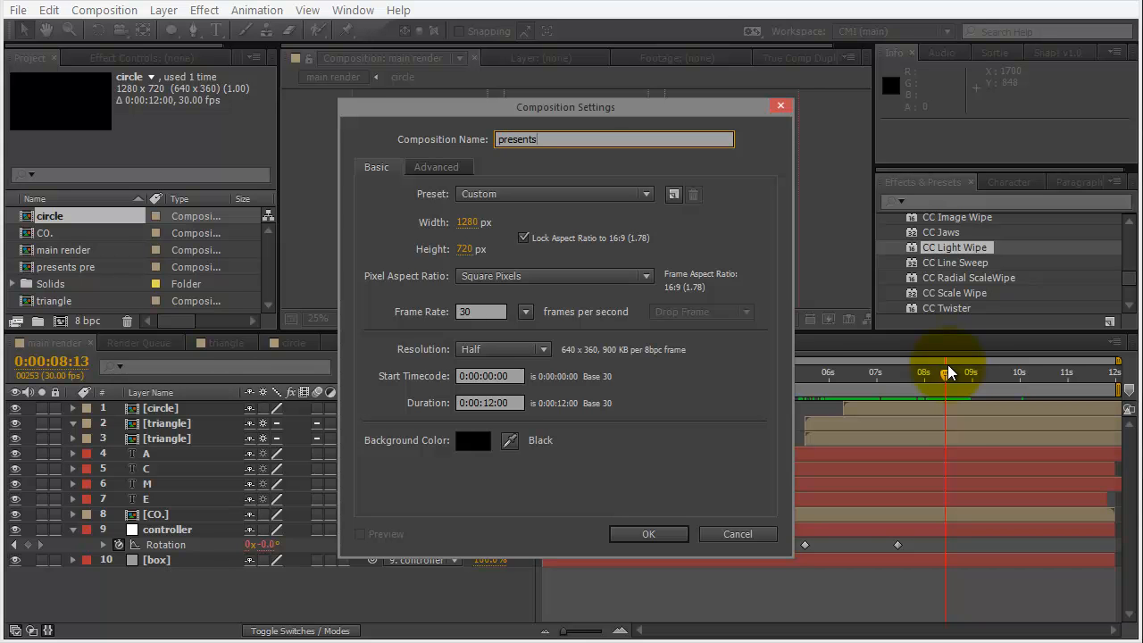
key("Return")
left_click_drag(595, 331, 582, 454)
scroll(603, 317, "up", 2)
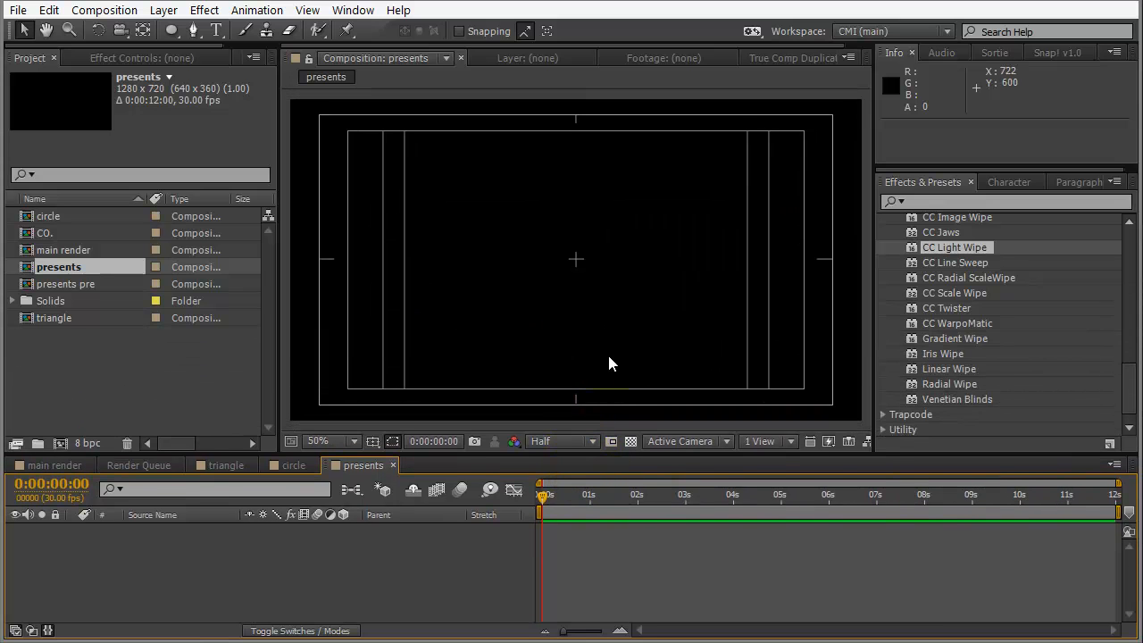
- Add a text layer reading PRESENTS in the Arial font to the presents composition
left_click(216, 30)
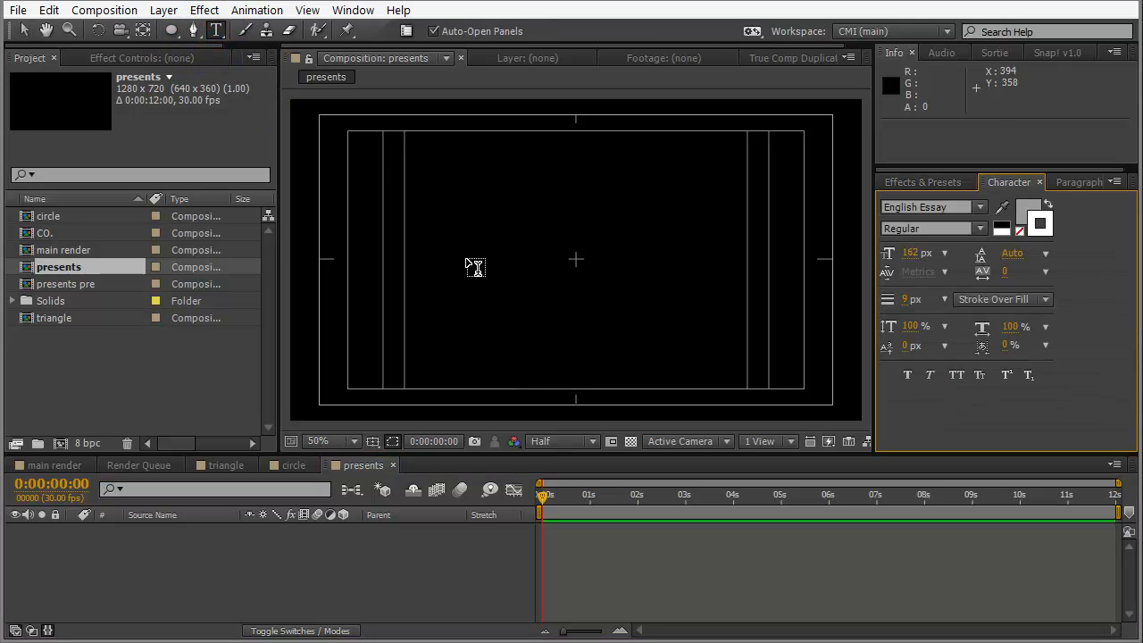
left_click(967, 207)
left_click(980, 208)
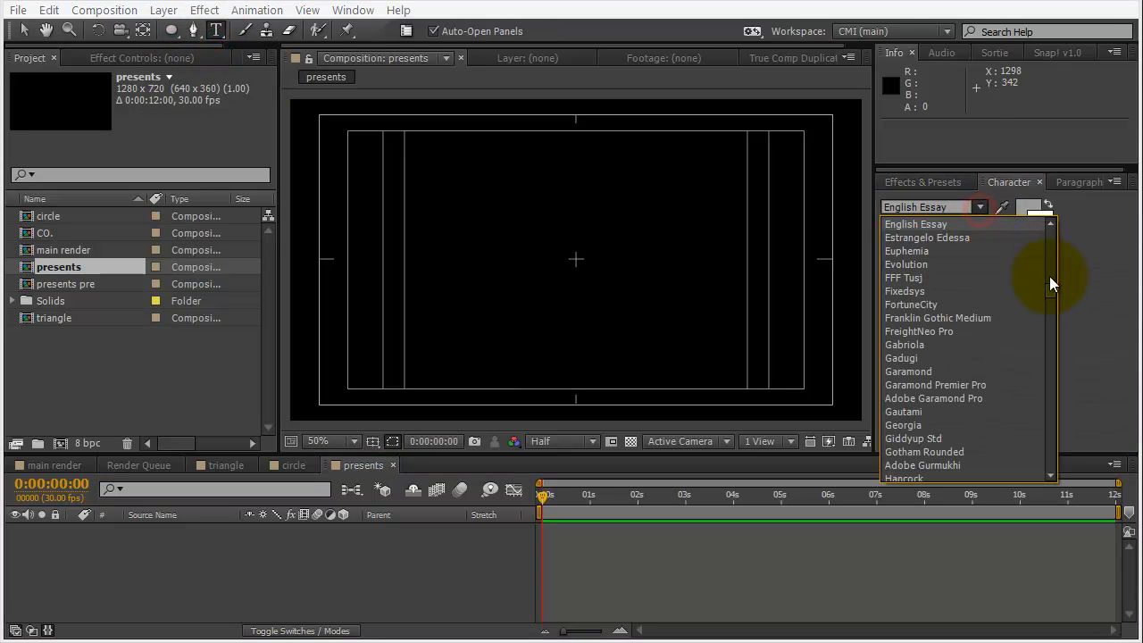
left_click_drag(1050, 290, 1057, 233)
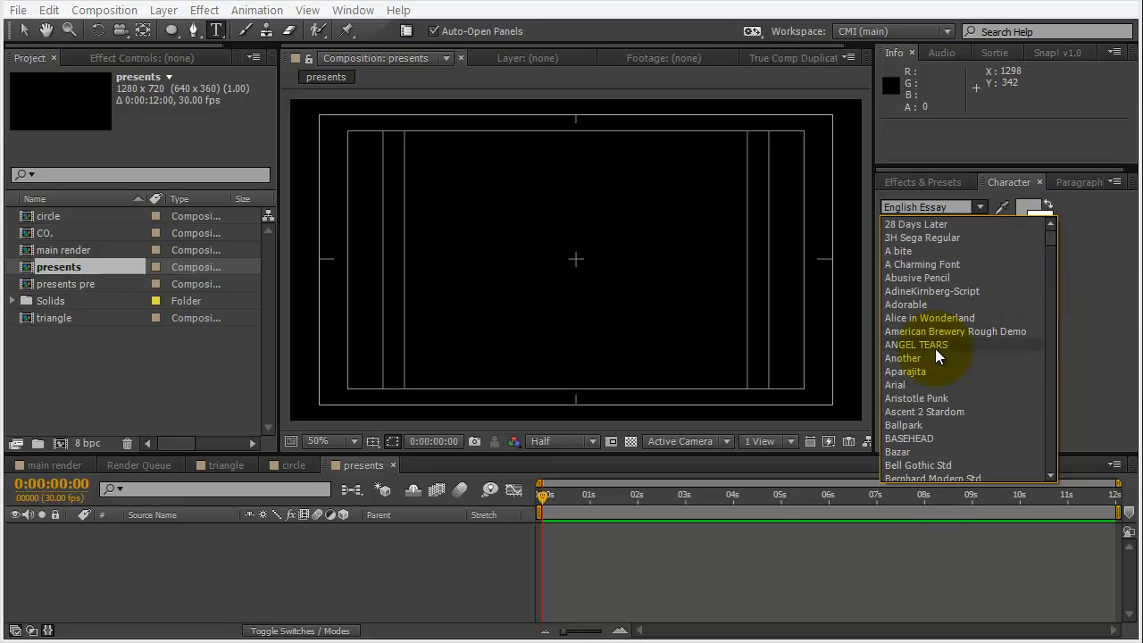
left_click(917, 384)
left_click(469, 266)
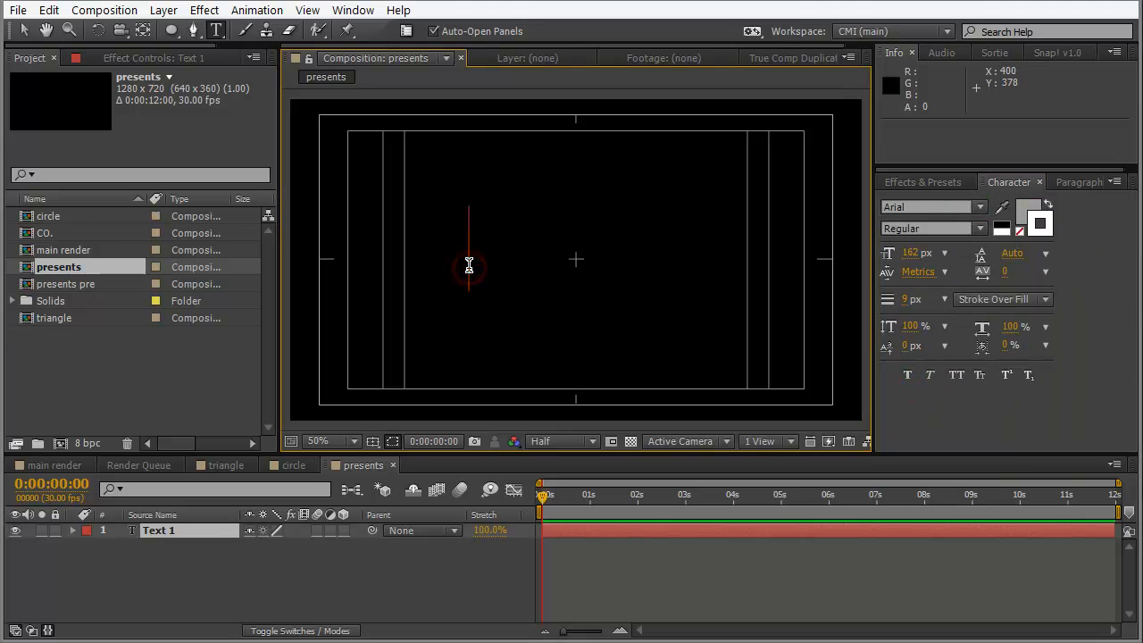
type("p")
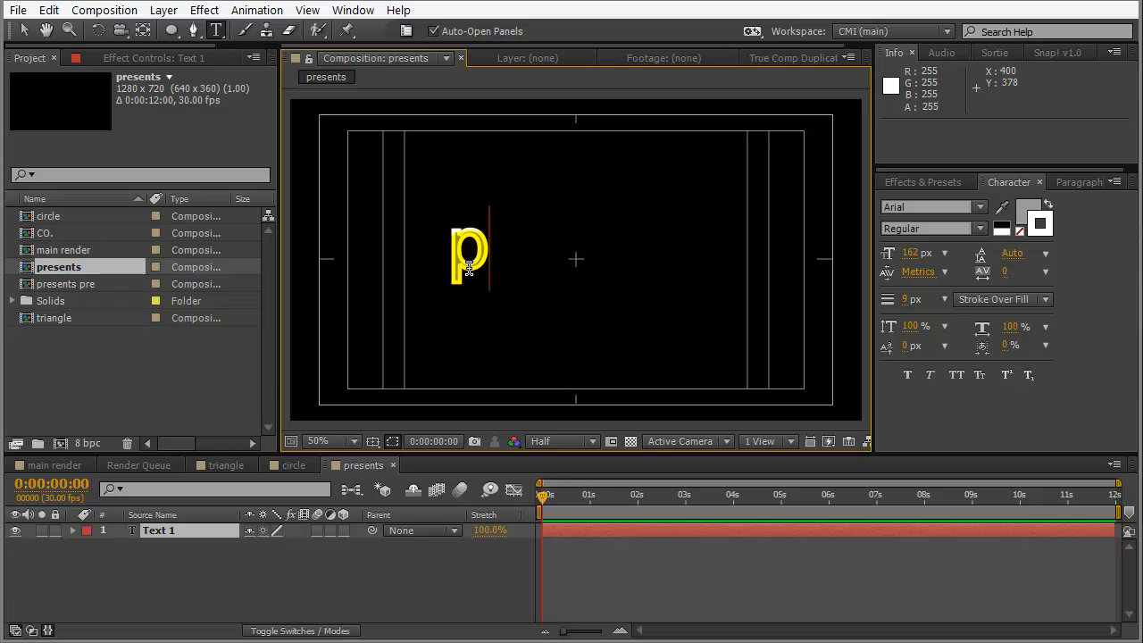
key("BackSpace")
type("PRESENTS")
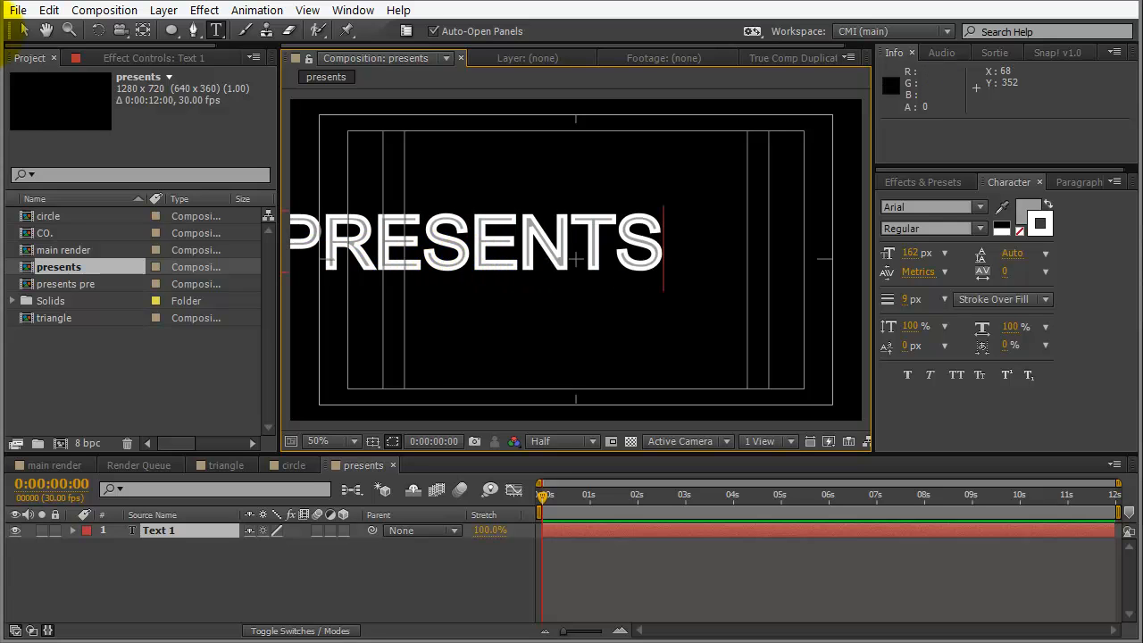
left_click(22, 32)
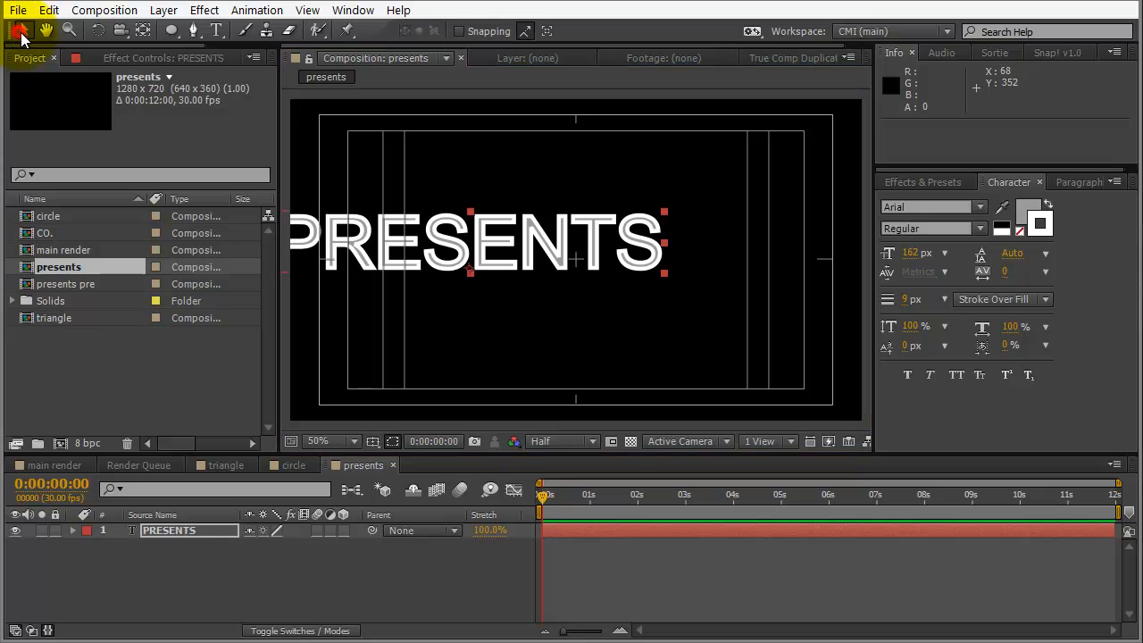
- Remove the text's stroke, make it bold at 166 px, and position it near the center at about 628, 386
left_click(1020, 231)
left_click_drag(455, 256, 545, 255)
left_click(980, 230)
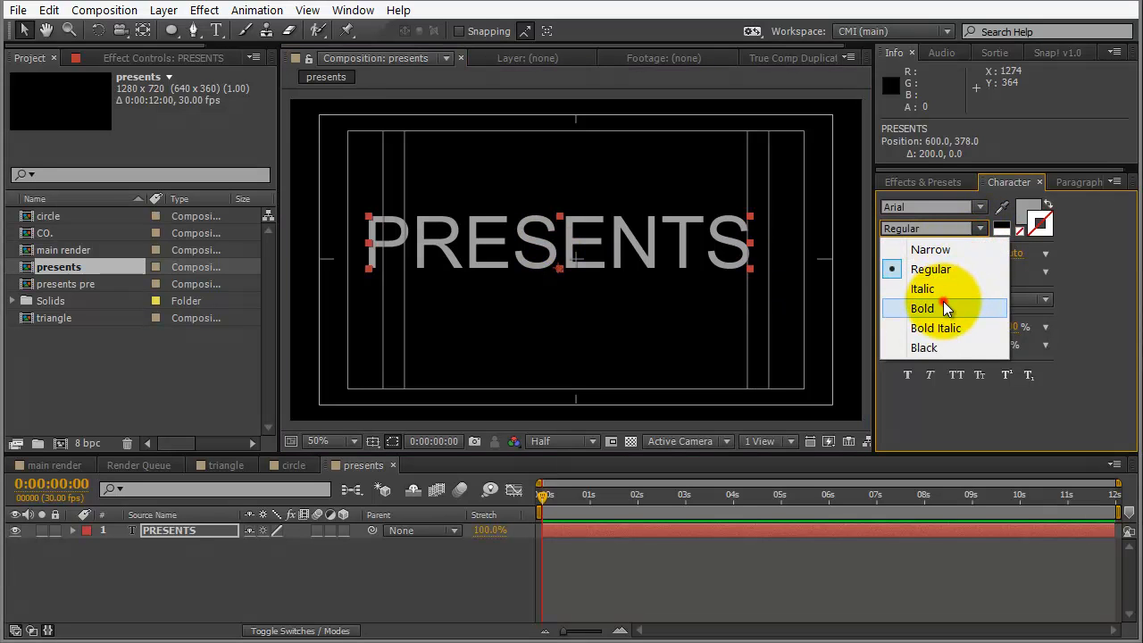
left_click(943, 301)
left_click_drag(911, 254, 923, 254)
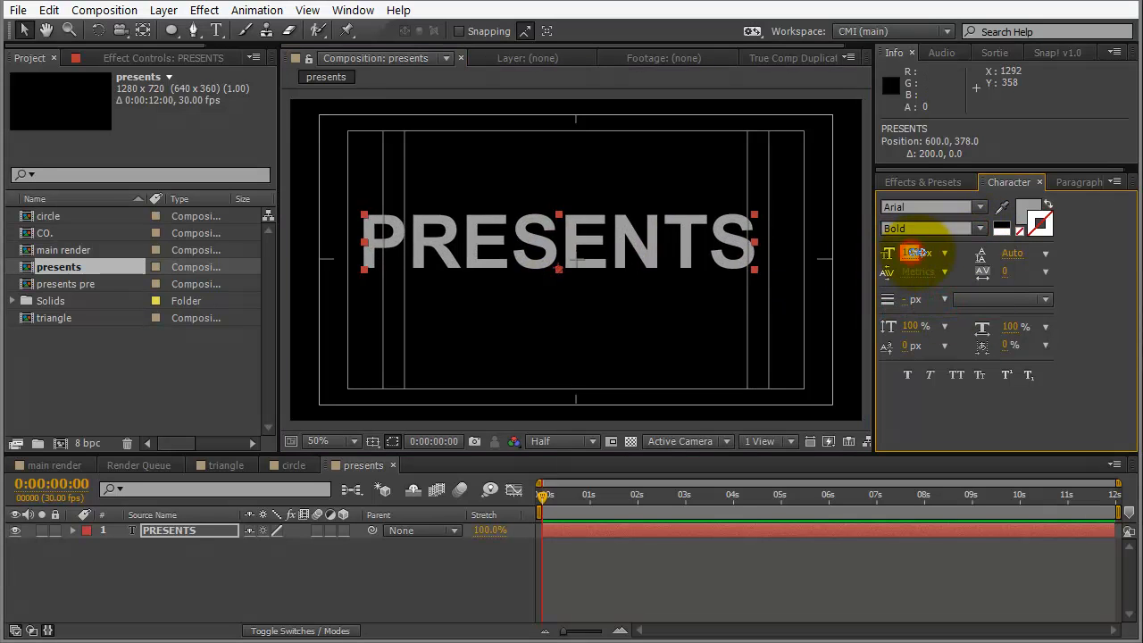
left_click_drag(551, 262, 567, 270)
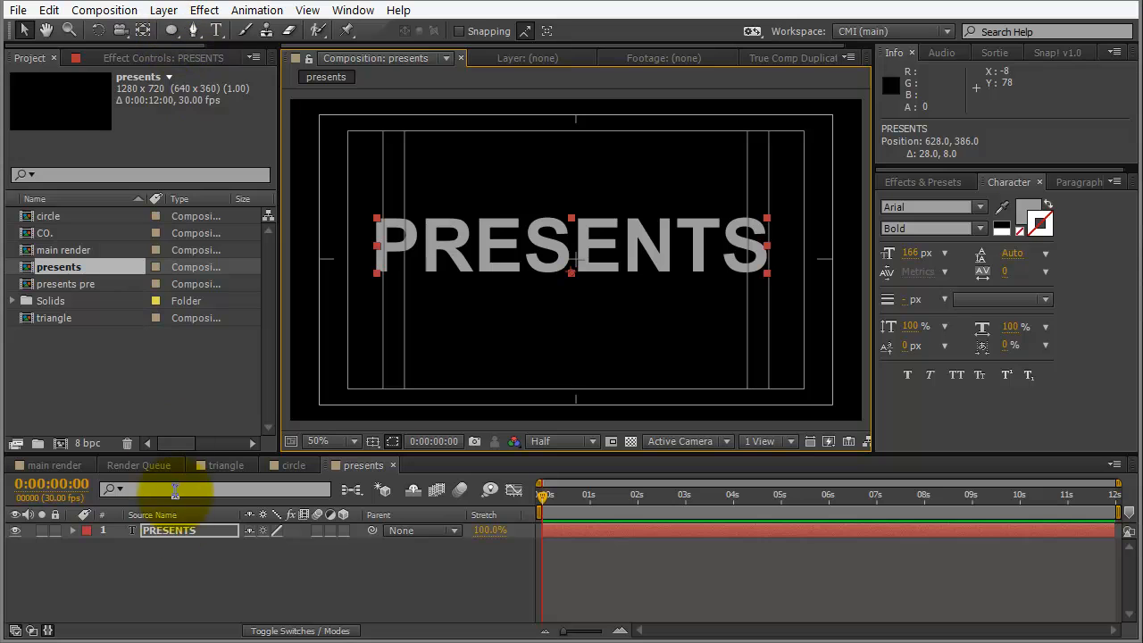
- Draw a rectangle shape about 1304 × 192 px across the full frame width, covering the PRESENTS text
left_click(179, 557)
left_click_drag(170, 31, 219, 30)
left_click_drag(284, 204, 868, 290)
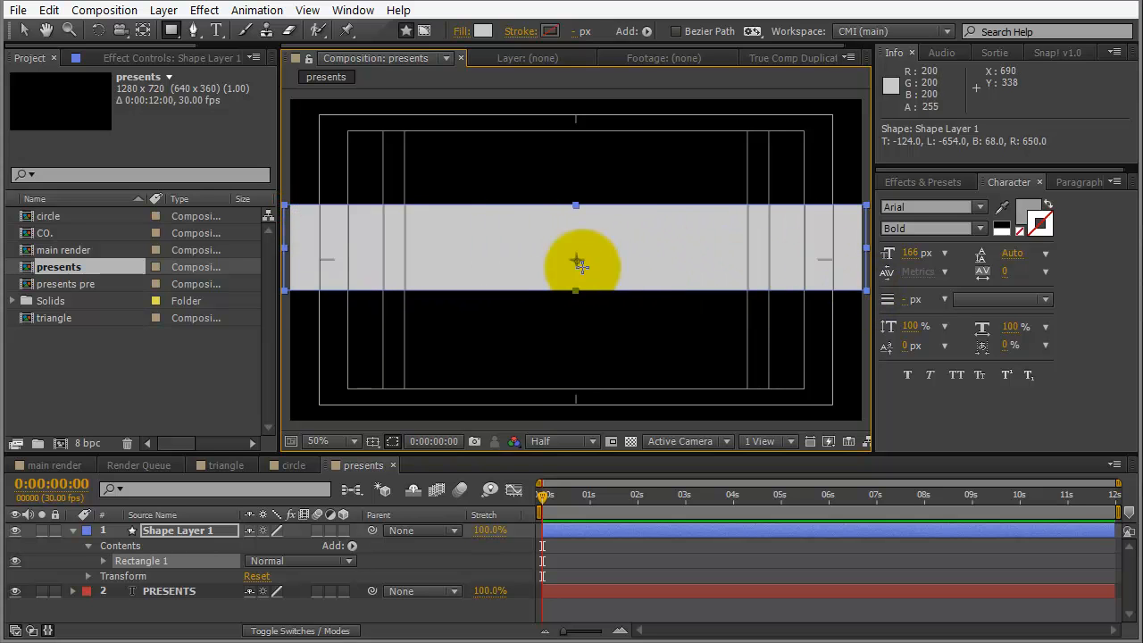
key("v")
- Move the PRESENTS text layer above Shape Layer 1 and use it as the shape's Alpha Inverted track matte
left_click_drag(164, 591, 170, 529)
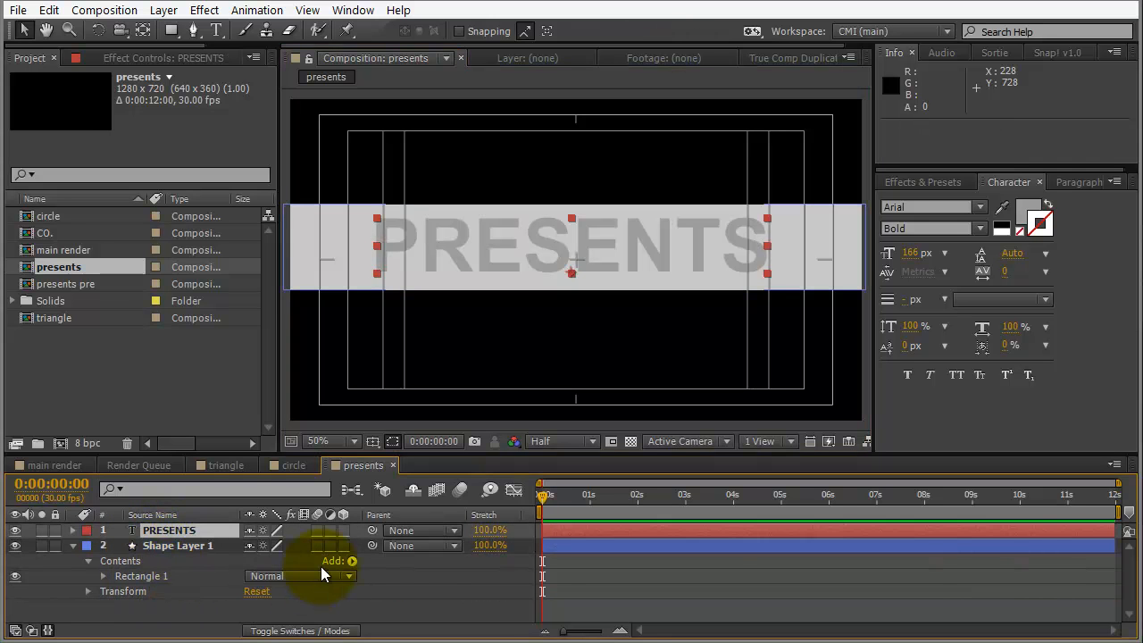
key("F4")
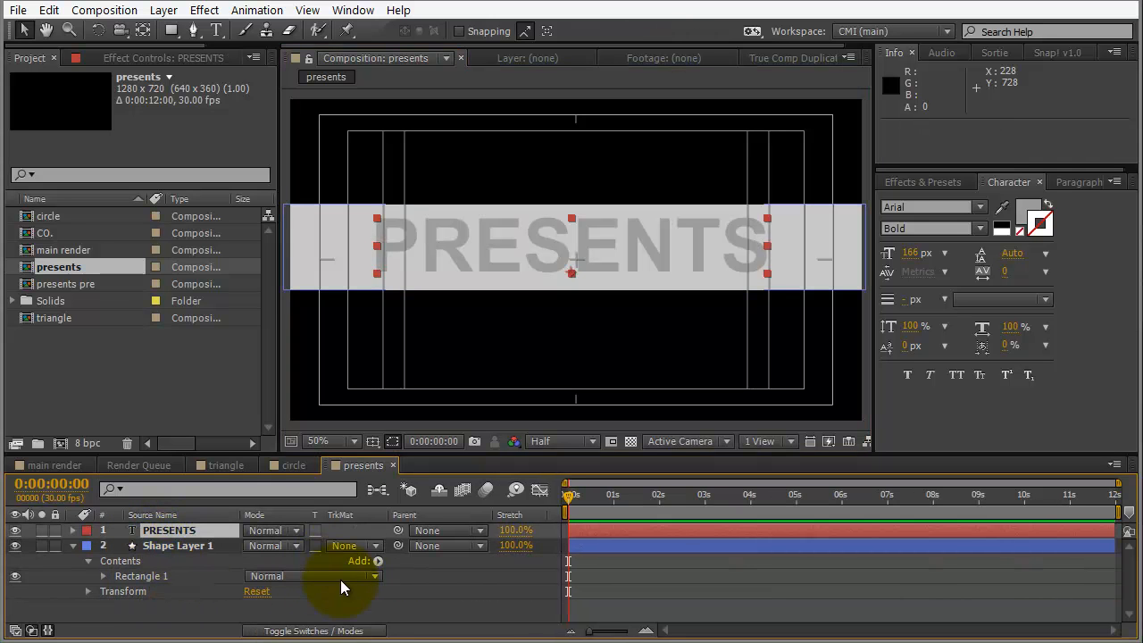
left_click(374, 547)
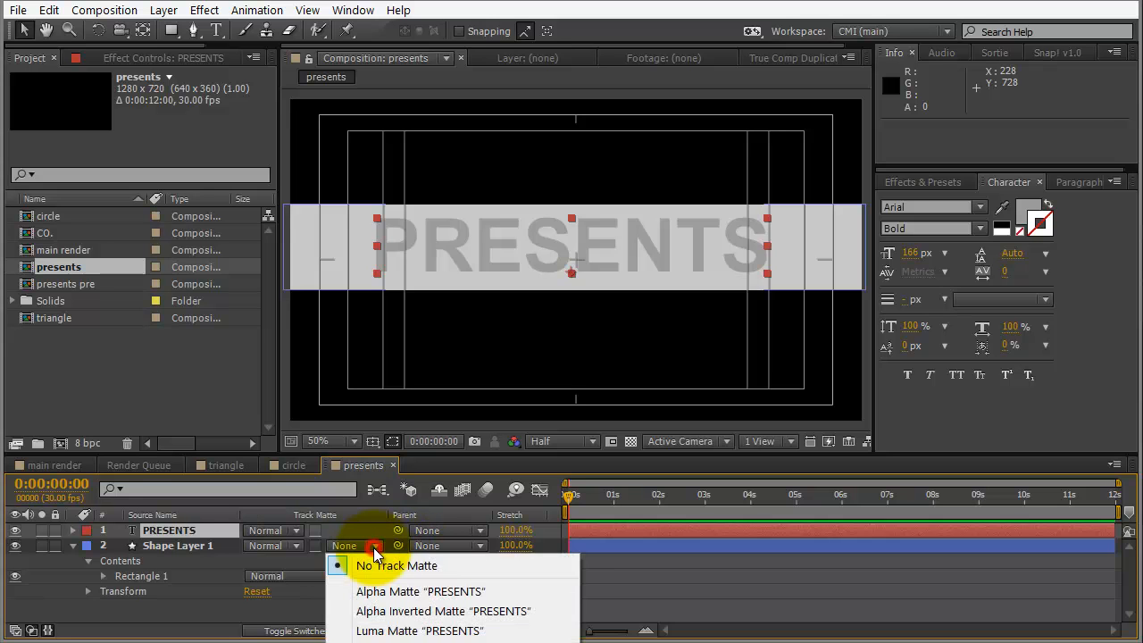
left_click(364, 592)
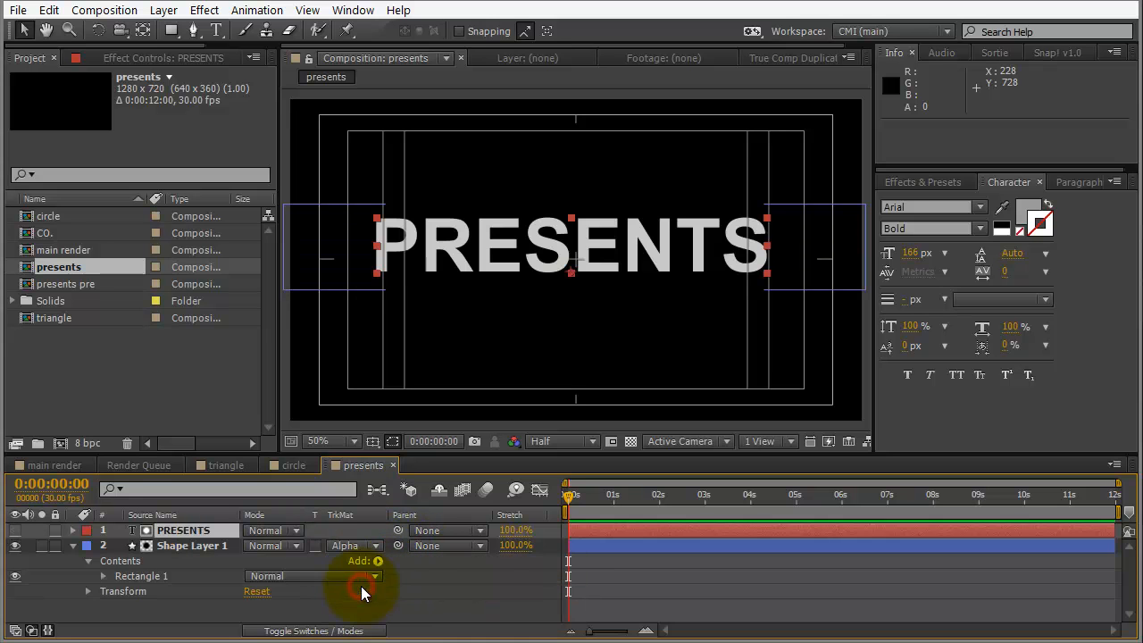
left_click(376, 548)
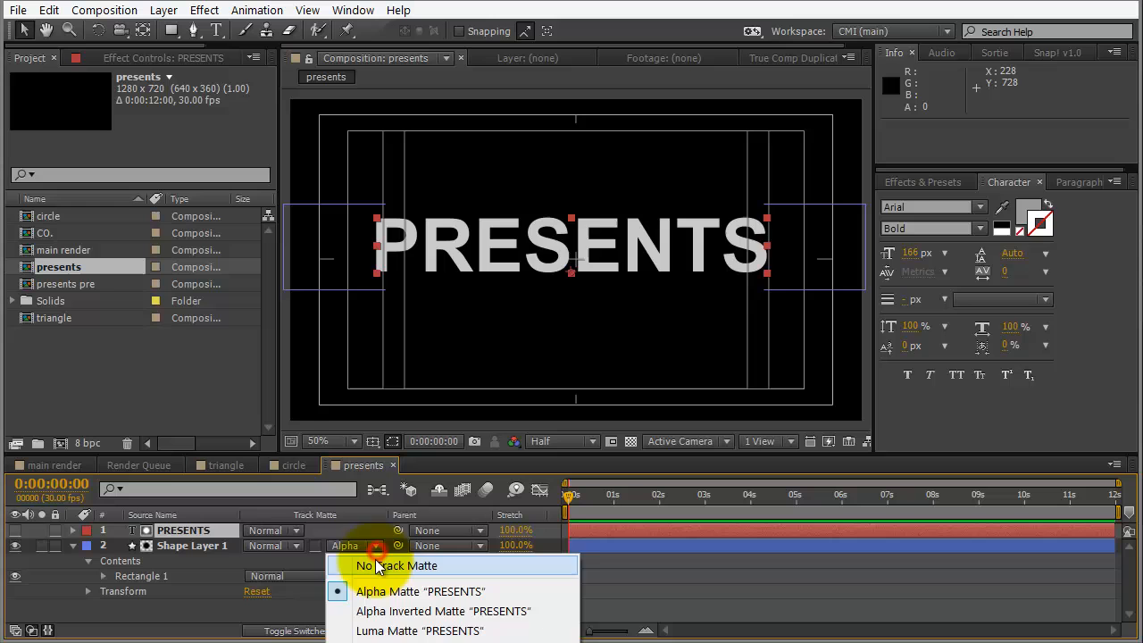
left_click(376, 613)
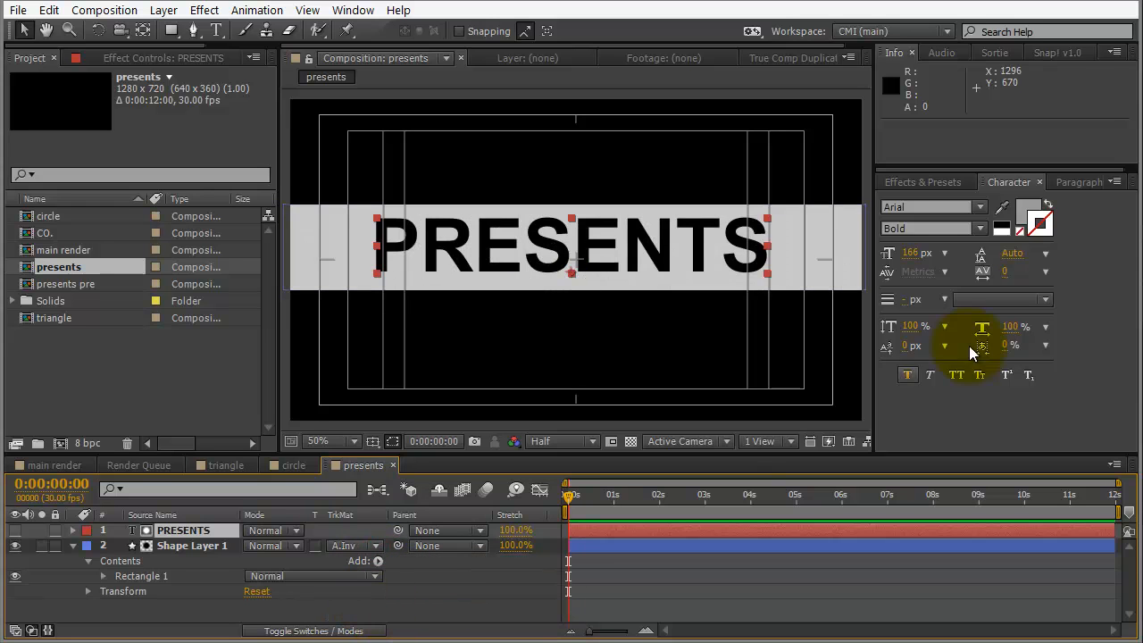
- Set the PRESENTS text to Arial Black at 188.1 px and reposition it at 640, 400
left_click(190, 533)
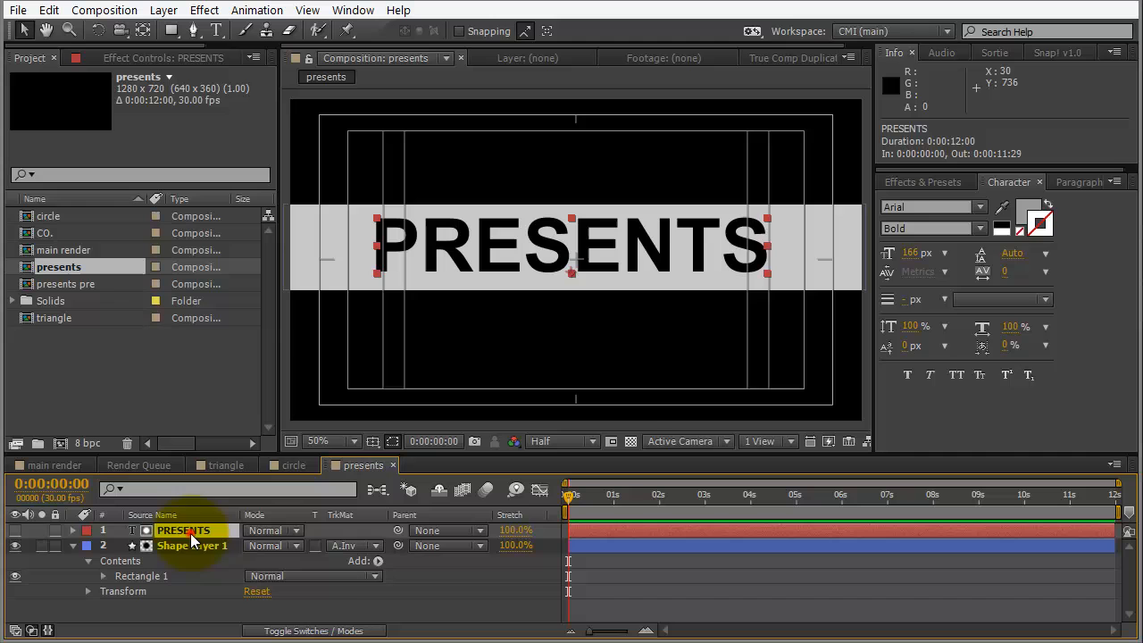
left_click(980, 228)
left_click(928, 344)
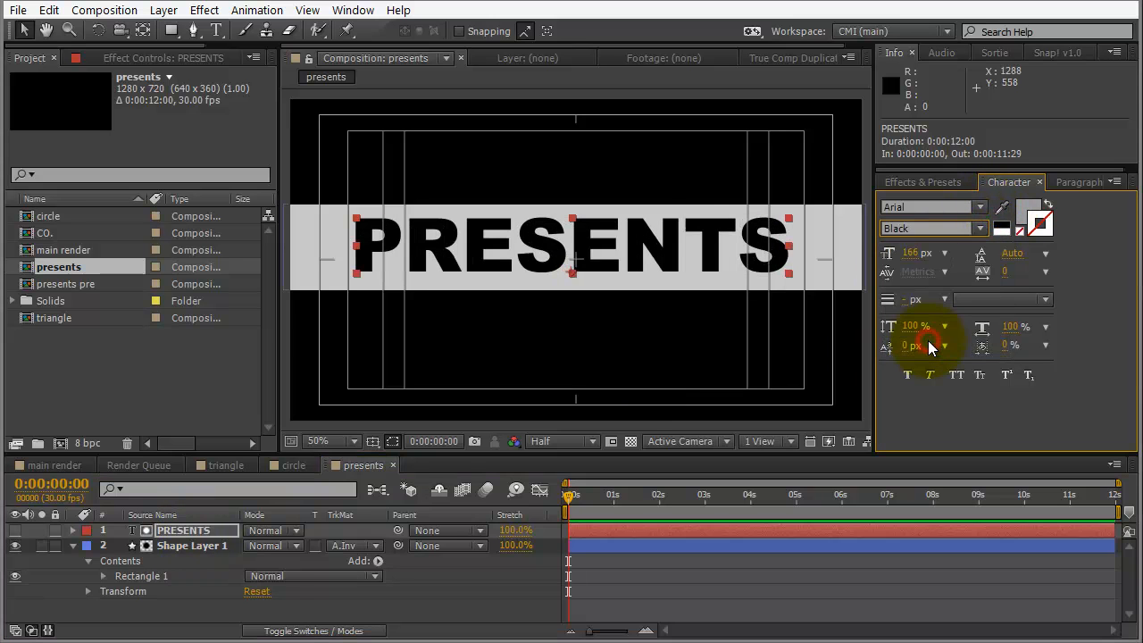
left_click(912, 254)
left_click_drag(917, 259, 1119, 259)
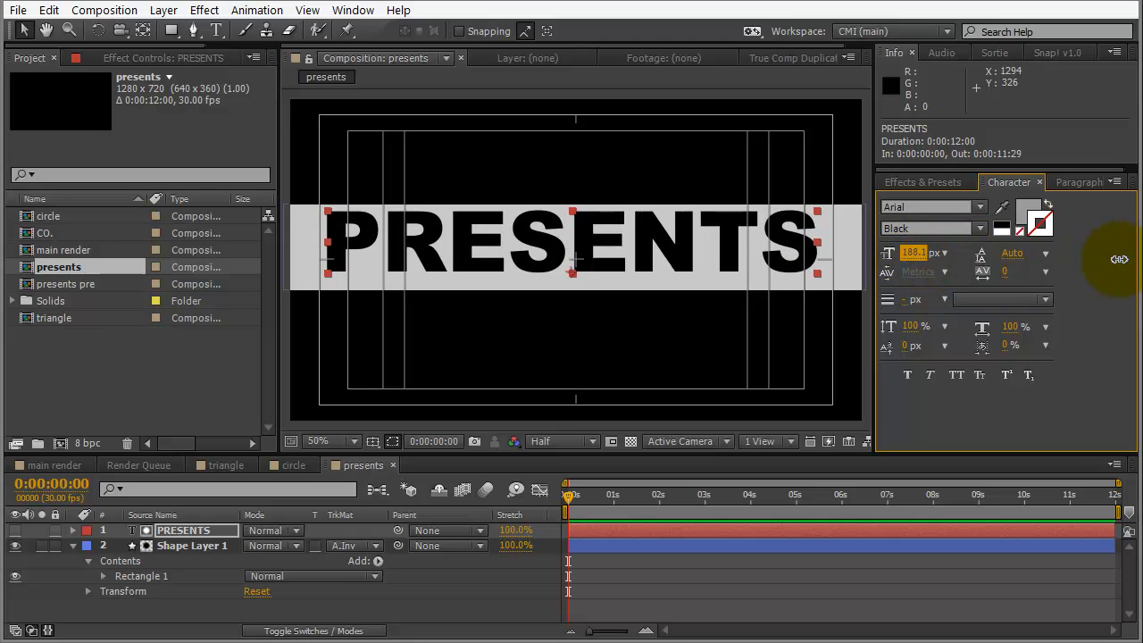
mouse_move(638, 248)
left_mouse_down()
mouse_move(650, 258)
mouse_move(632, 252)
left_mouse_up()
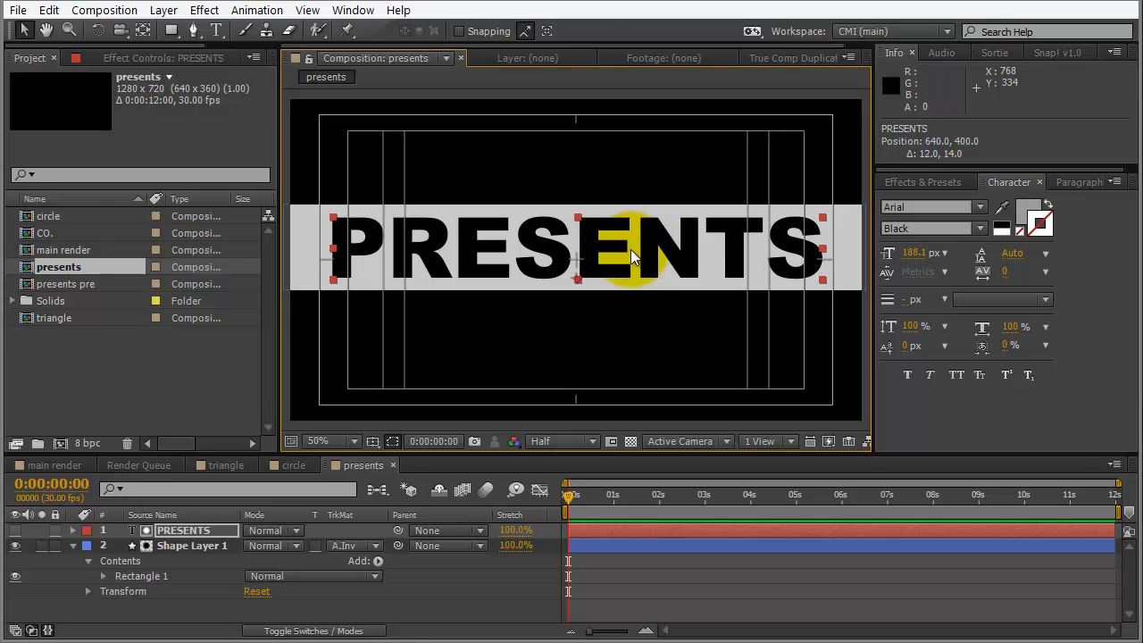
- Reduce Shape Layer 1's height to about 82.4% and position it at 640, 356 around the text, checking the cut-out against transparency
left_click(179, 543)
left_click_drag(573, 293, 572, 279)
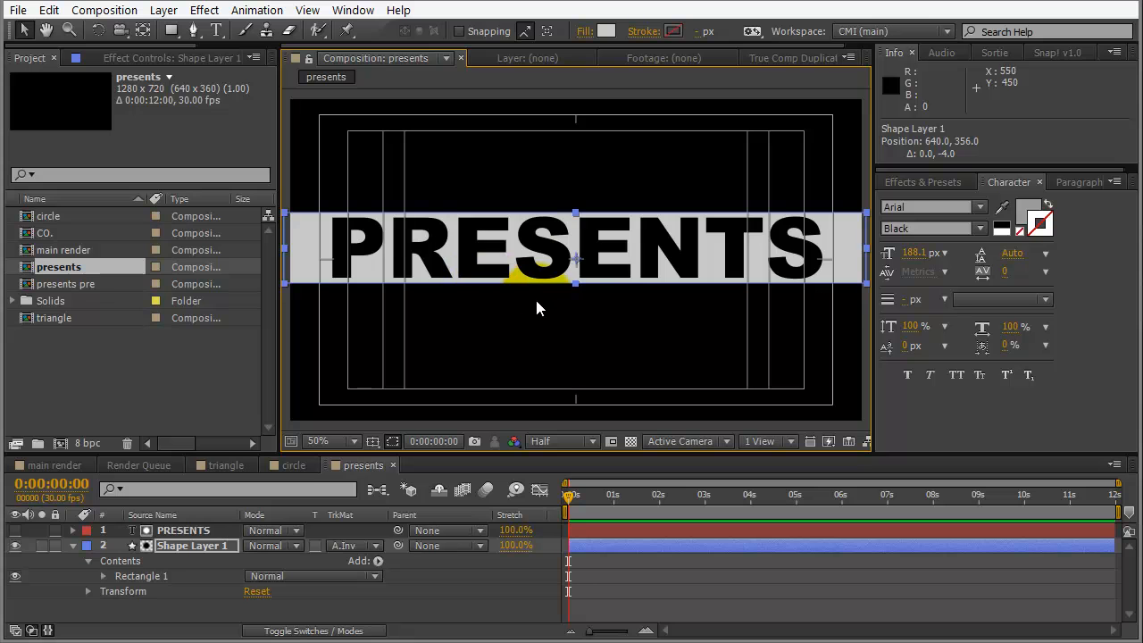
left_click(630, 441)
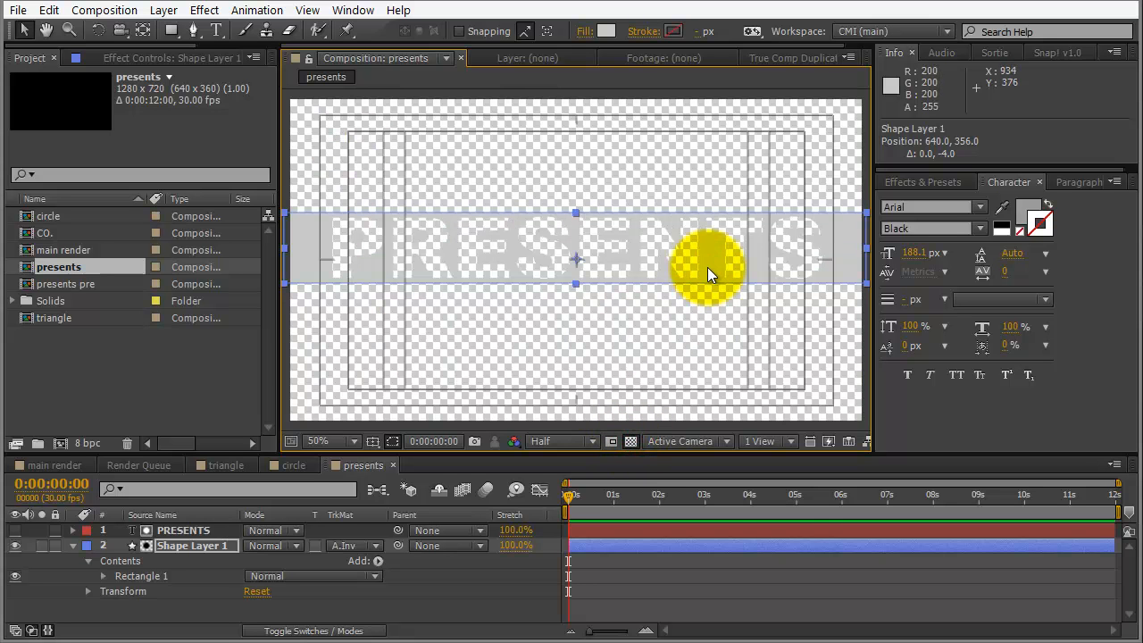
left_click(632, 441)
- Add the presents composition as the top layer of main render and scale it to 65%
left_click(55, 466)
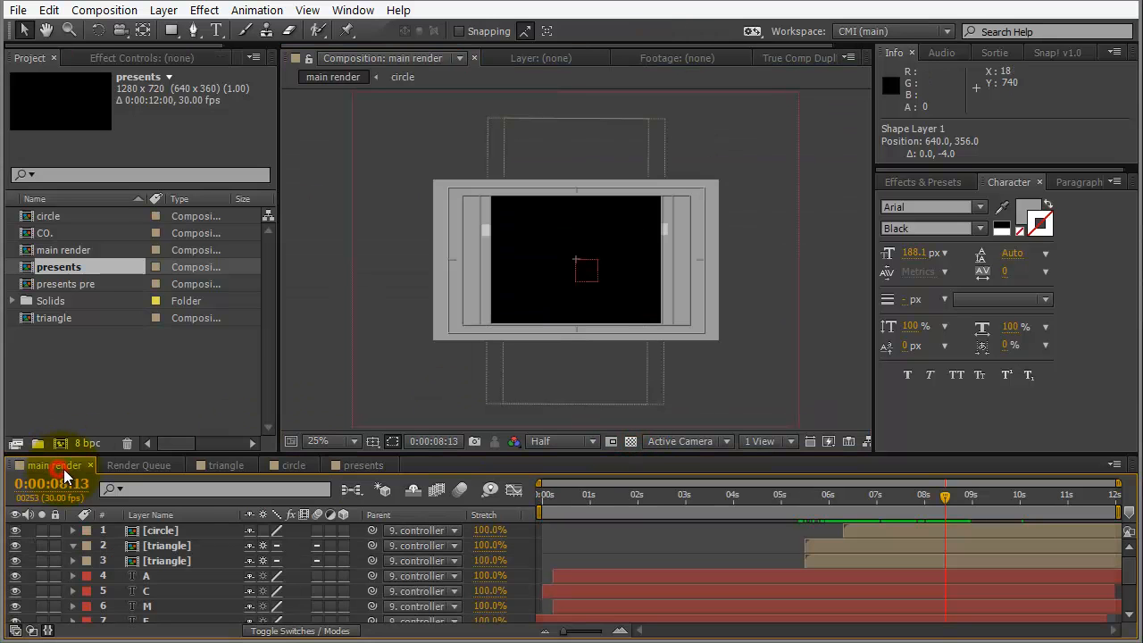
left_click_drag(355, 449, 360, 359)
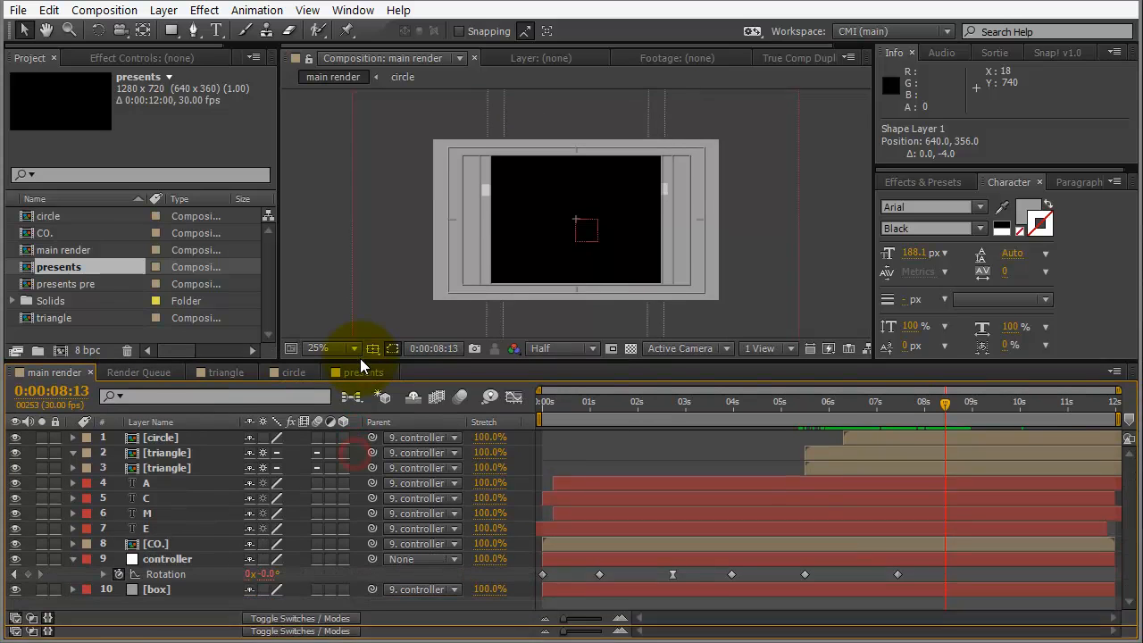
left_click(54, 267)
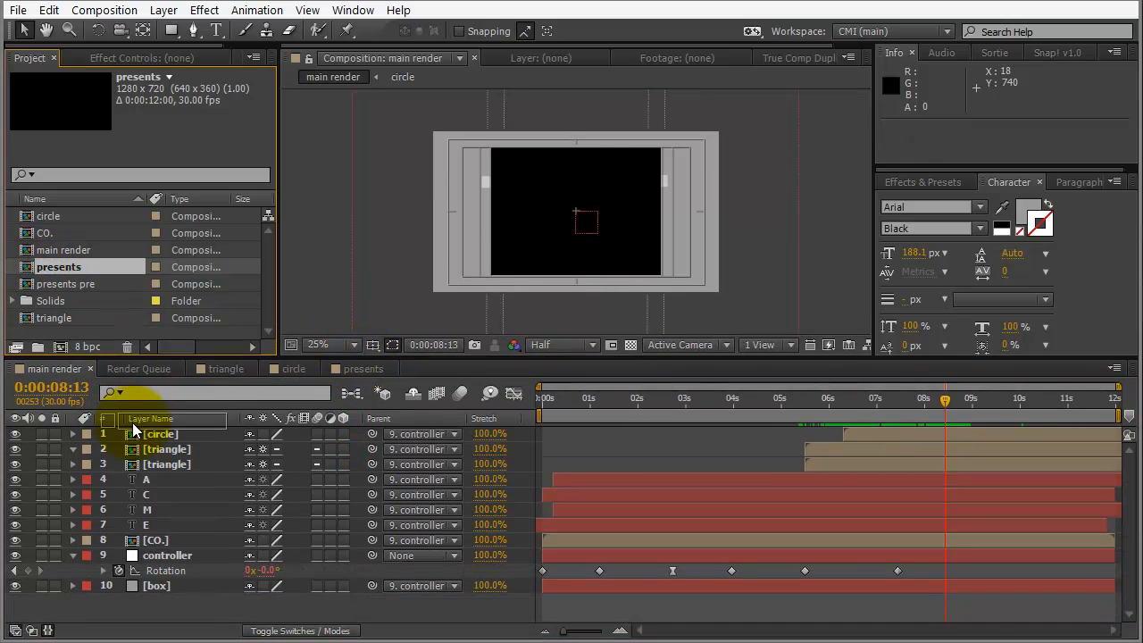
left_click_drag(134, 433, 133, 436)
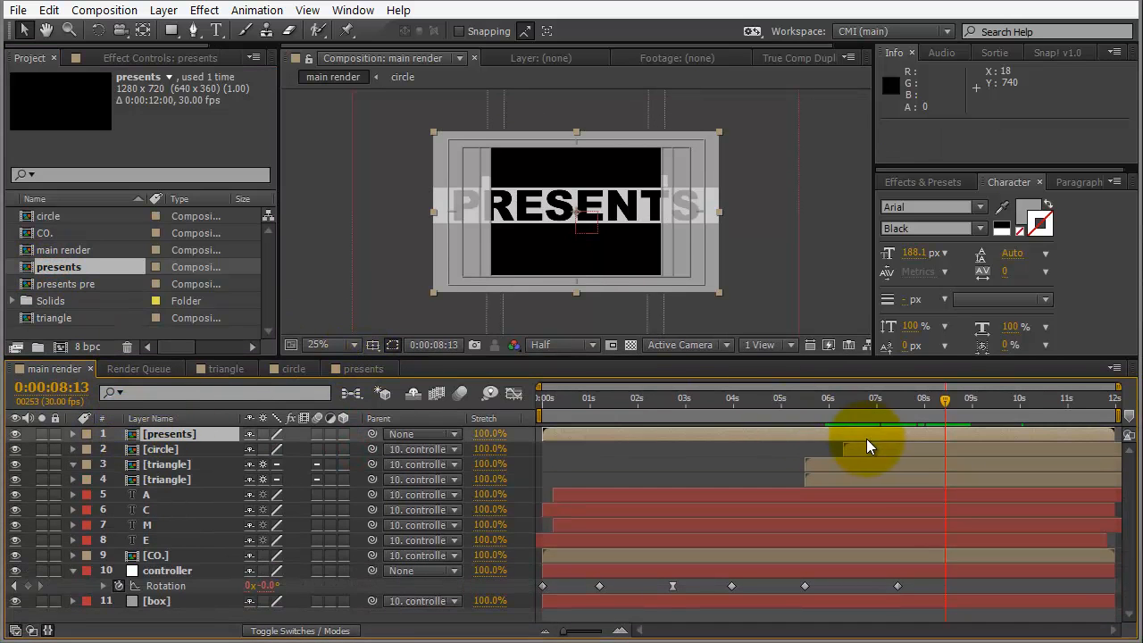
key("s")
left_click_drag(301, 450, 266, 438)
- Parent the presents layer to the controller and shift it in time to start at 0:00:05:29
mouse_move(818, 395)
left_mouse_down()
mouse_move(750, 398)
mouse_move(885, 402)
left_mouse_up()
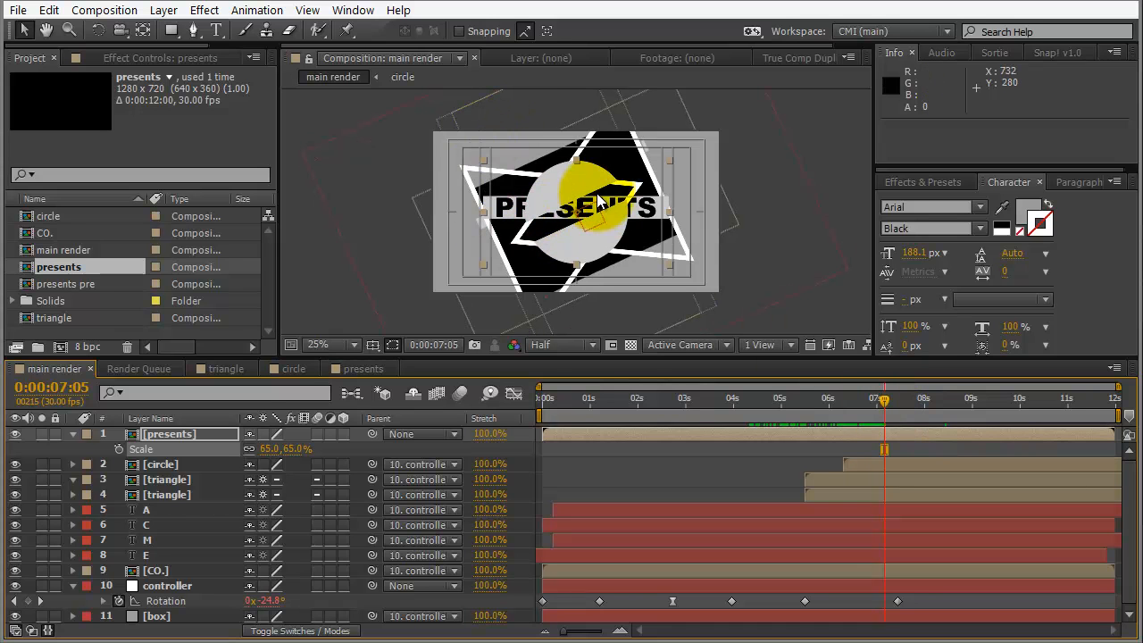
left_click_drag(884, 401, 1010, 393)
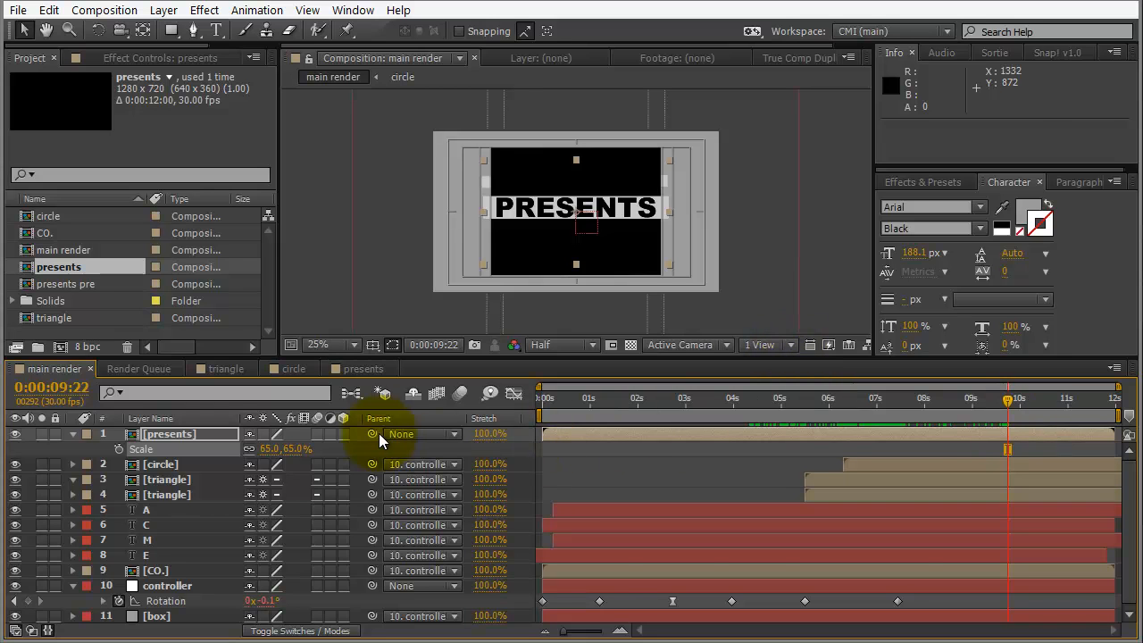
left_click_drag(369, 435, 189, 586)
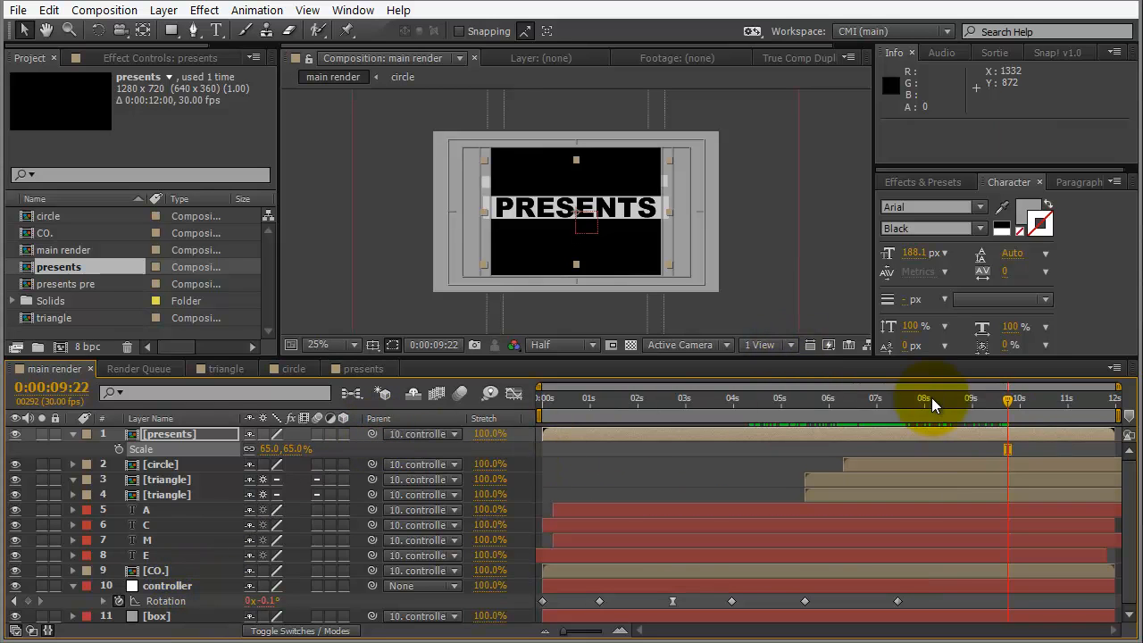
left_click_drag(749, 435, 1019, 435)
mouse_move(867, 399)
left_mouse_down()
mouse_move(850, 400)
mouse_move(899, 399)
mouse_move(874, 400)
mouse_move(882, 403)
left_mouse_up()
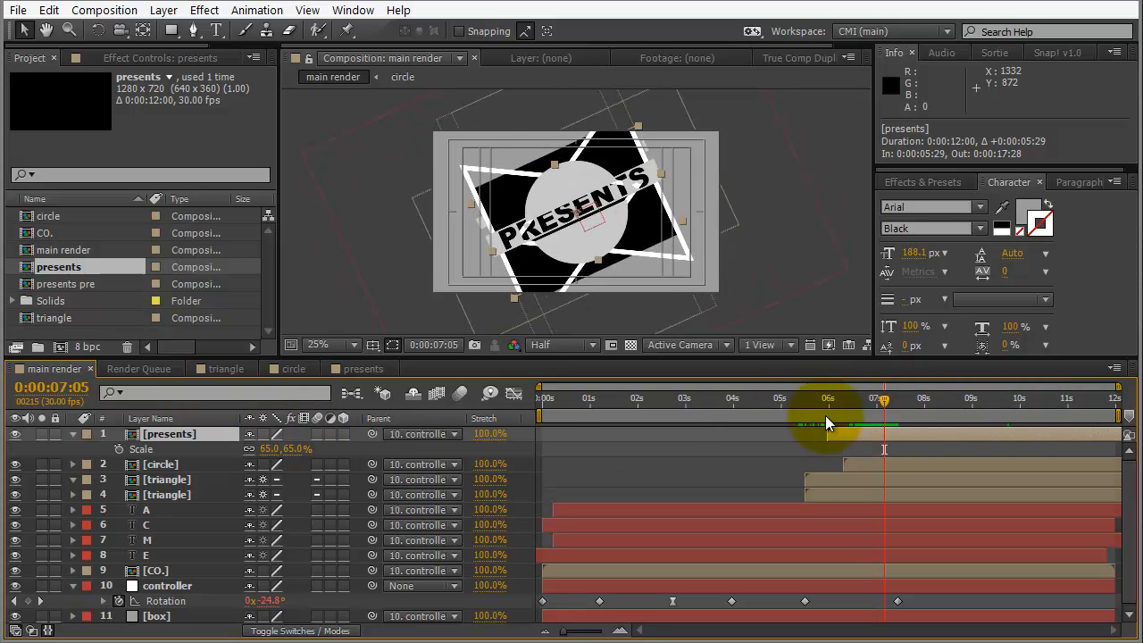
- In the presents composition, add a marker to Shape Layer 1 at 0:00:01:06 and a Scale keyframe at 0:00:02:04
double_click(154, 434)
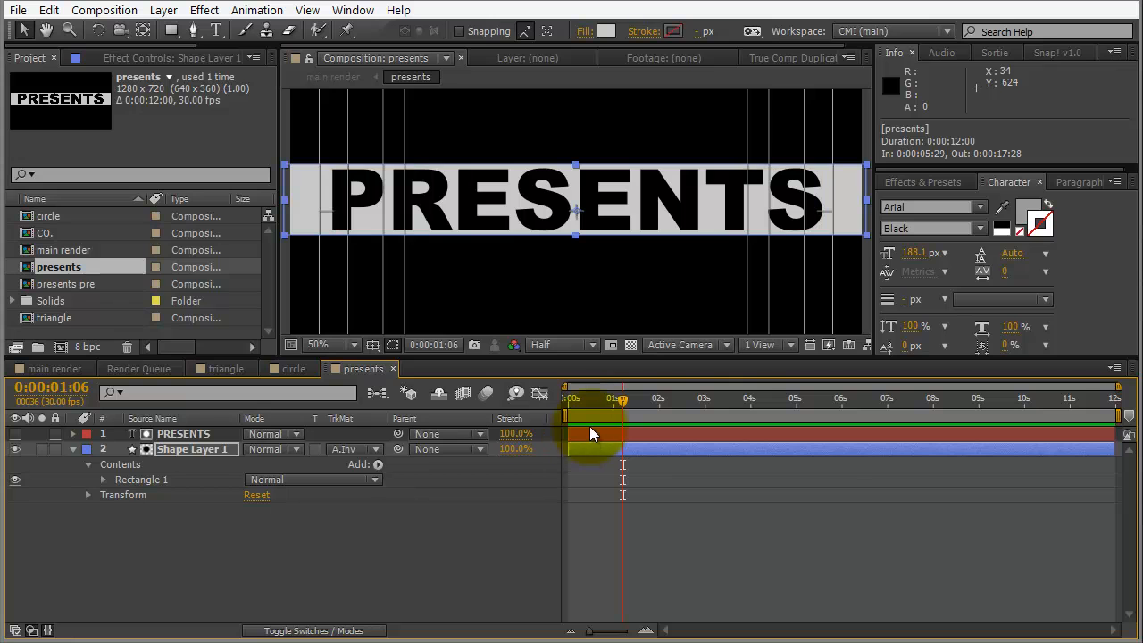
key("KP_Multiply")
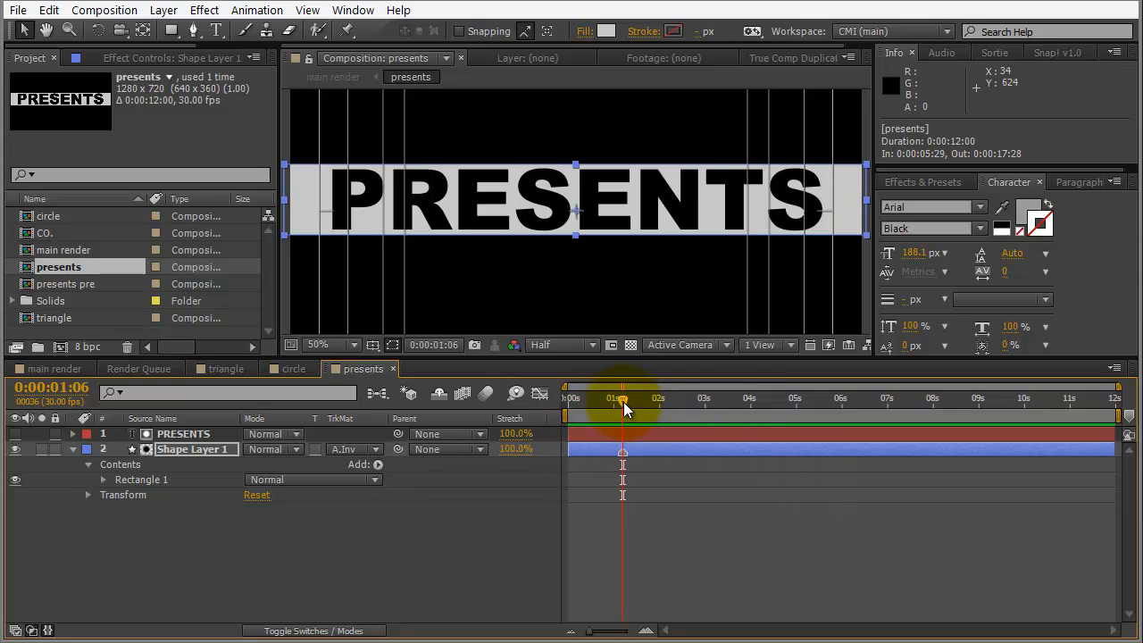
left_click_drag(641, 407, 666, 407)
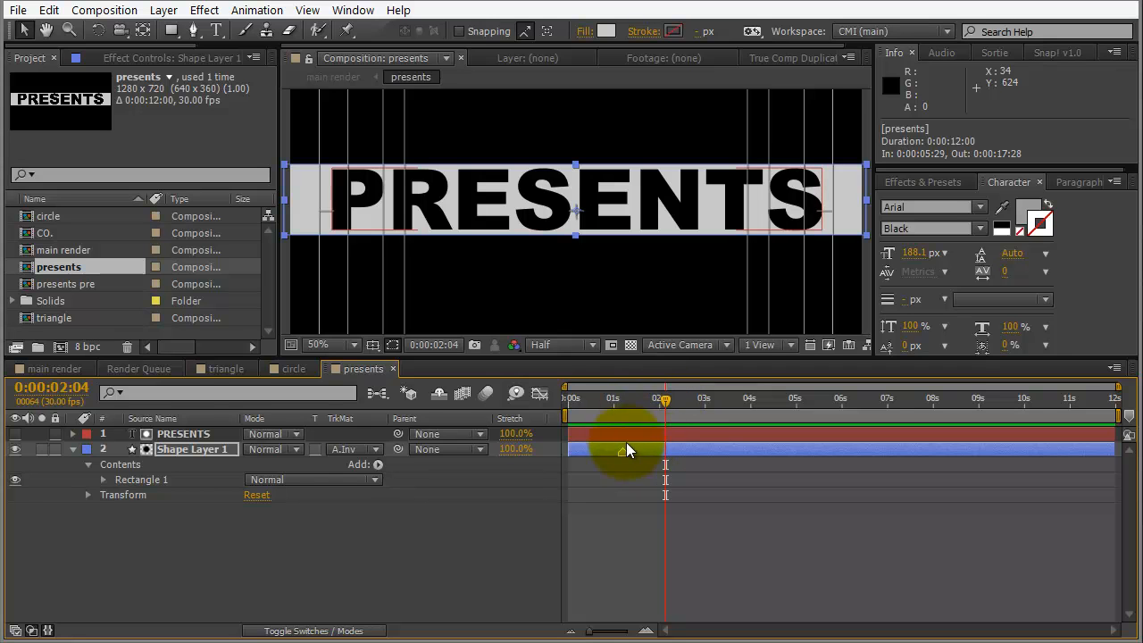
left_click(172, 449)
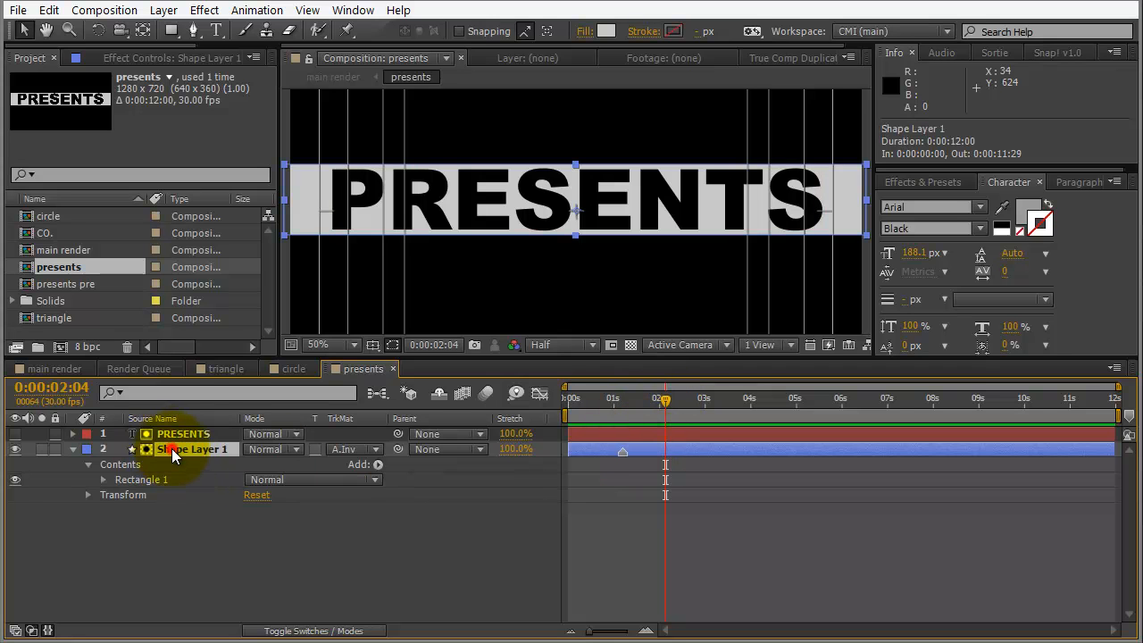
key("s")
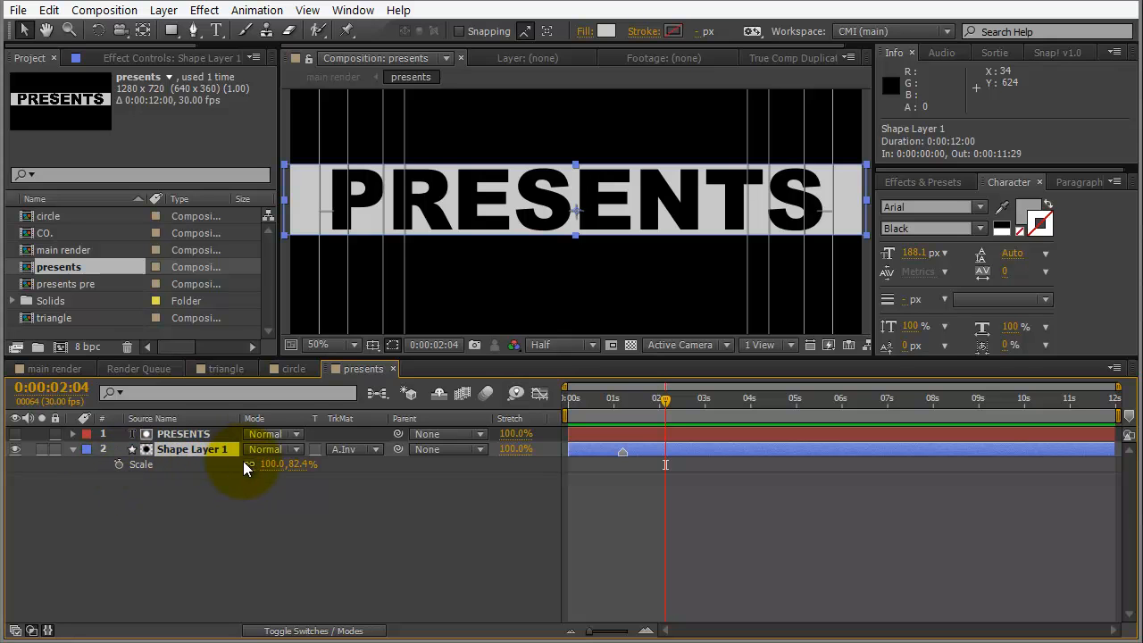
left_click(119, 463)
- At 0:00:01:06, move Shape Layer 1's anchor point straight down onto the rectangle's bottom edge
left_click_drag(665, 400, 625, 401)
left_click_drag(305, 473, 245, 473)
key("ctrl+z")
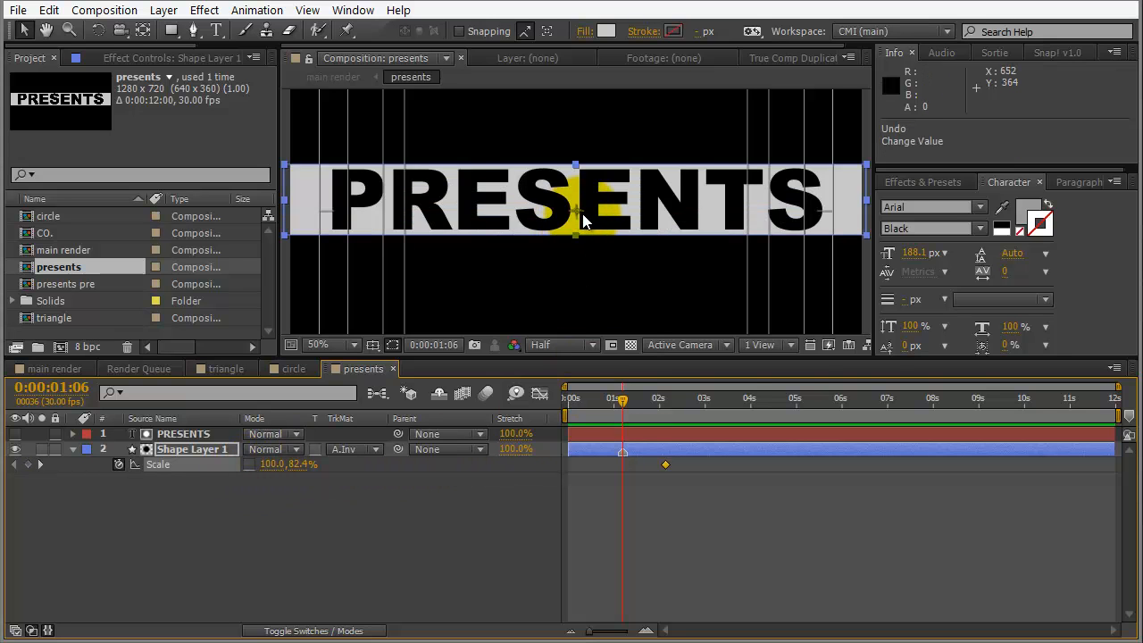
key("y")
left_click_drag(579, 222, 575, 243)
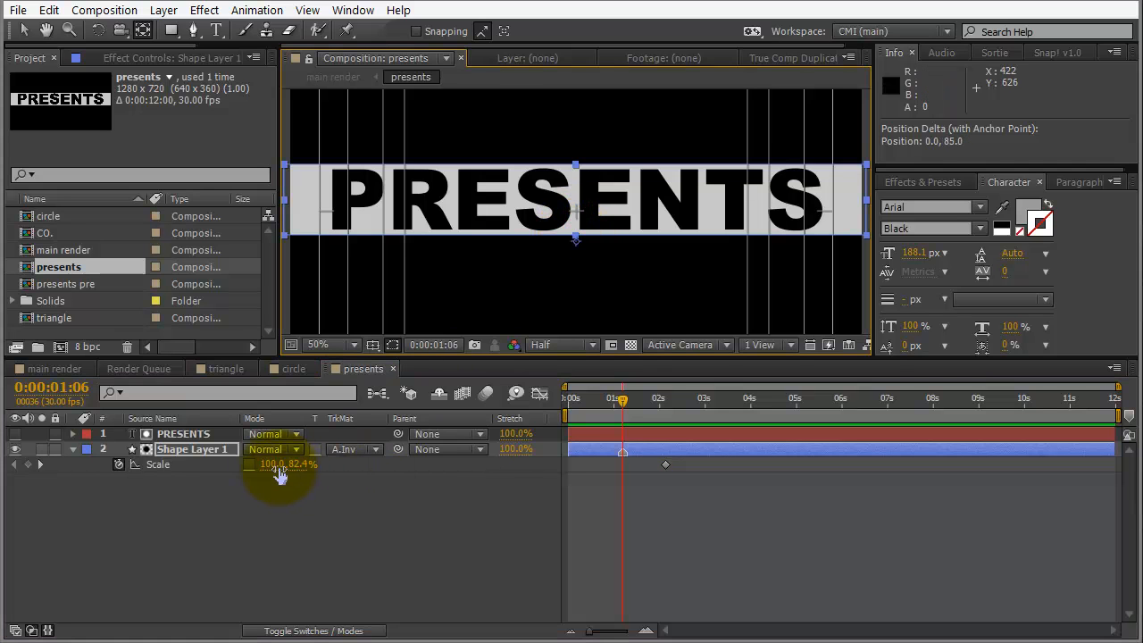
mouse_move(306, 465)
left_mouse_down()
mouse_move(245, 465)
mouse_move(299, 465)
left_mouse_up()
key("ctrl+z")
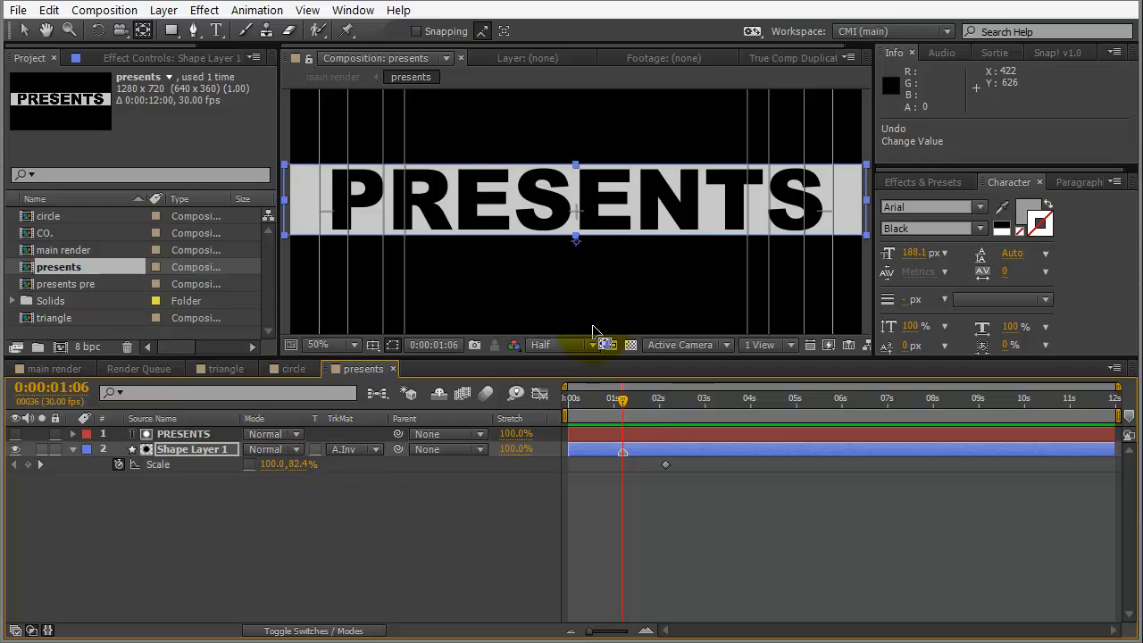
key("period")
key("period")
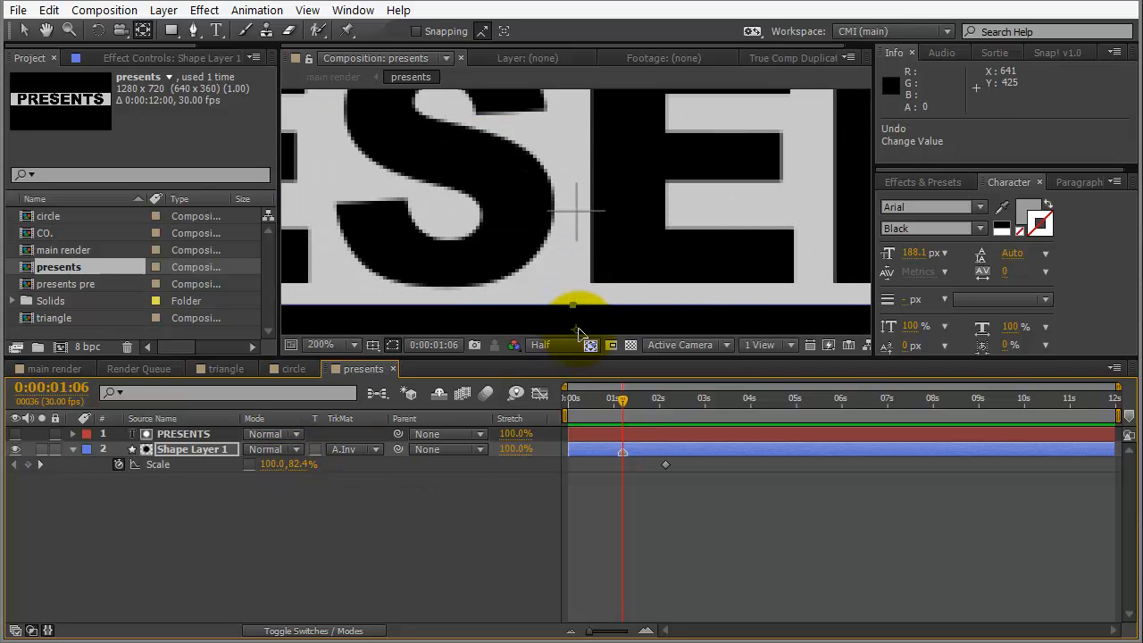
left_click_drag(577, 327, 571, 306)
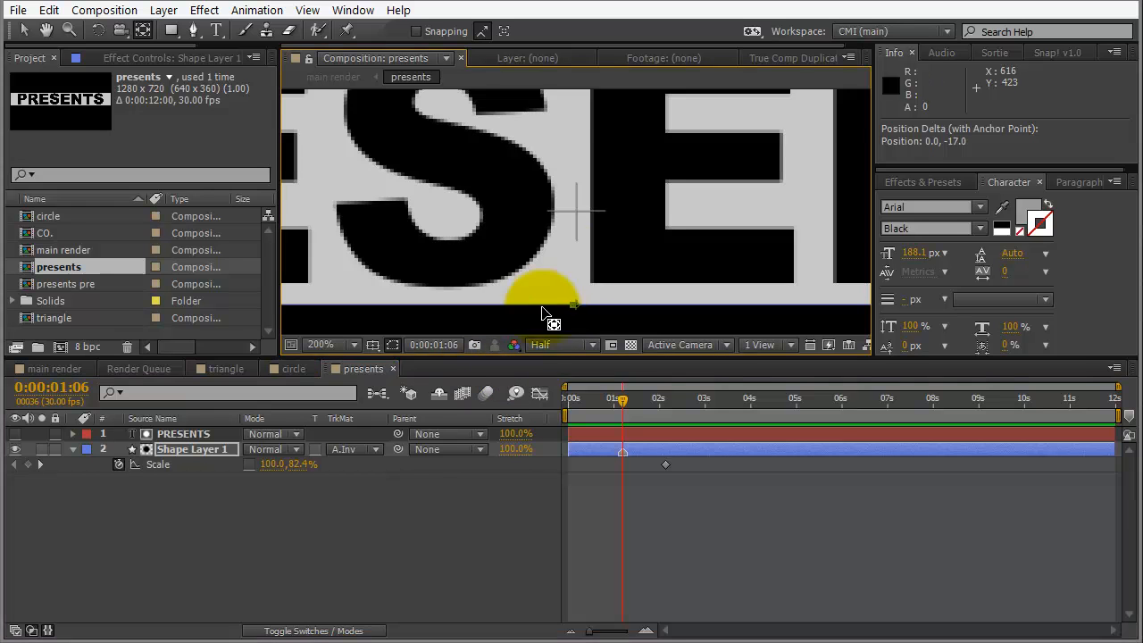
key("comma")
key("comma")
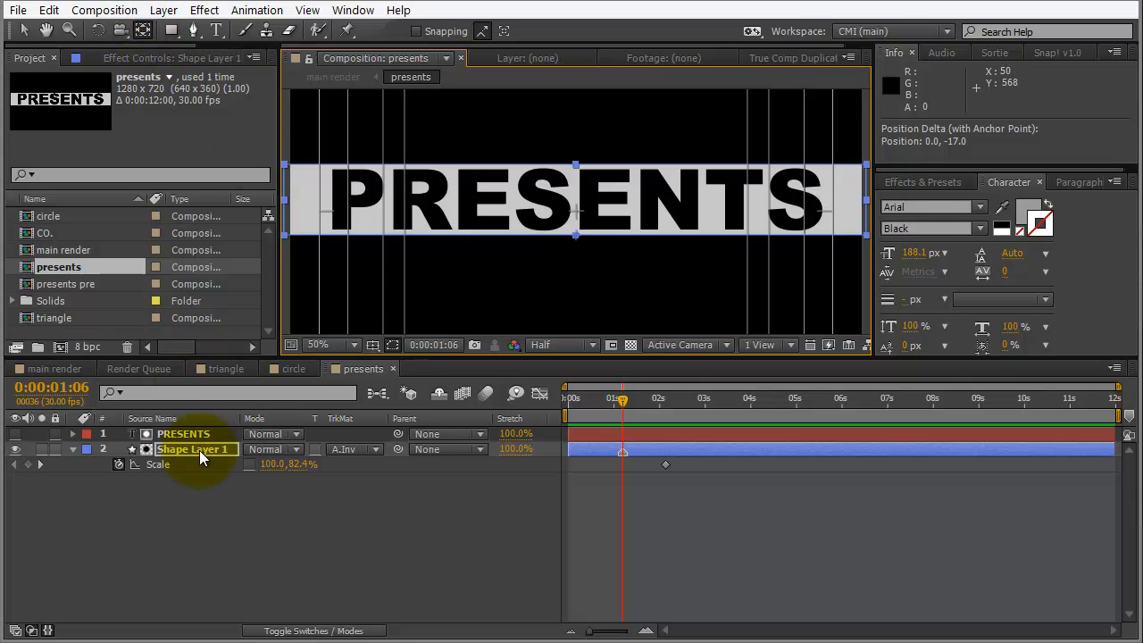
- Keyframe Shape Layer 1's vertical scale at 0% at 0:00:01:06 and preview the growth up to 0:00:02:10
type("0")
key("Return")
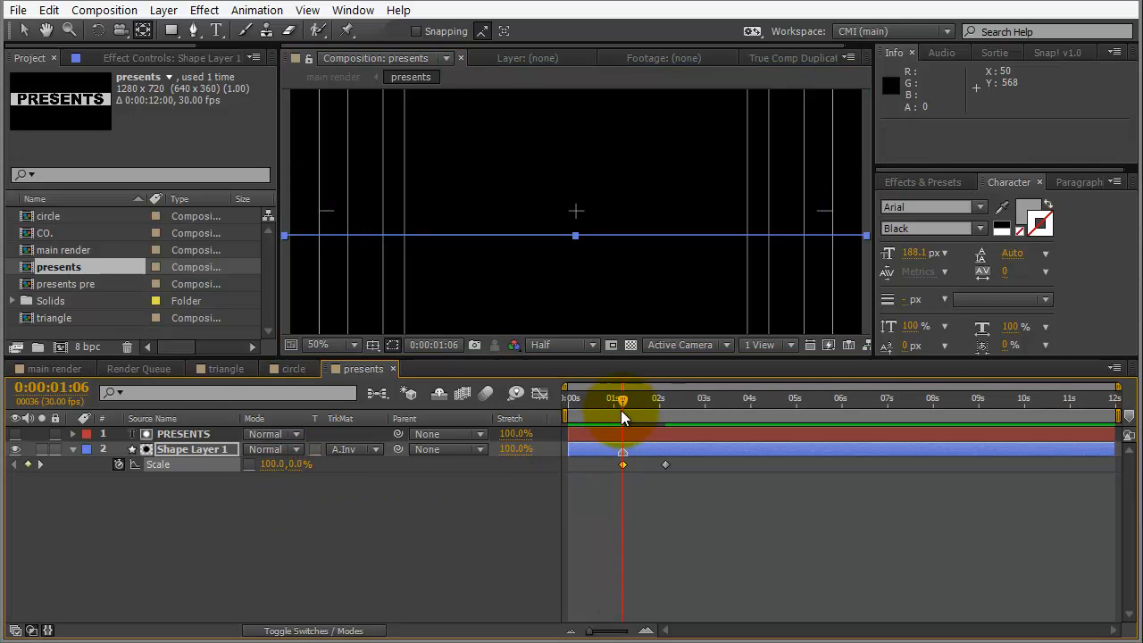
left_click_drag(631, 398, 675, 398)
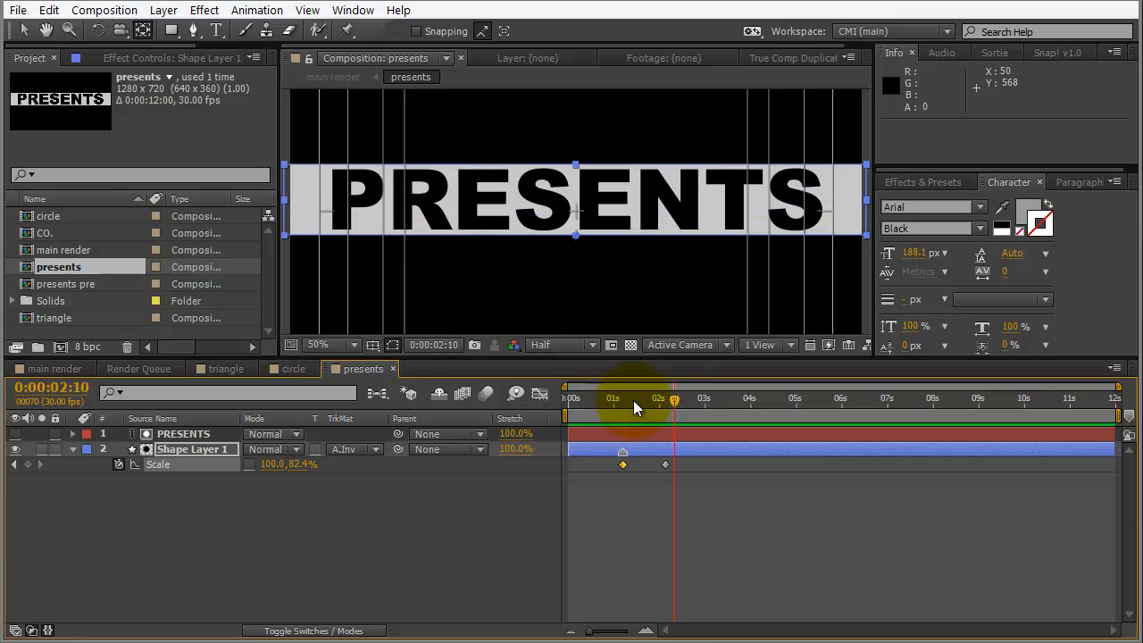
- In the main render composition, shift the presents layer earlier in time so that it starts at 0:00:05:21
left_click(73, 368)
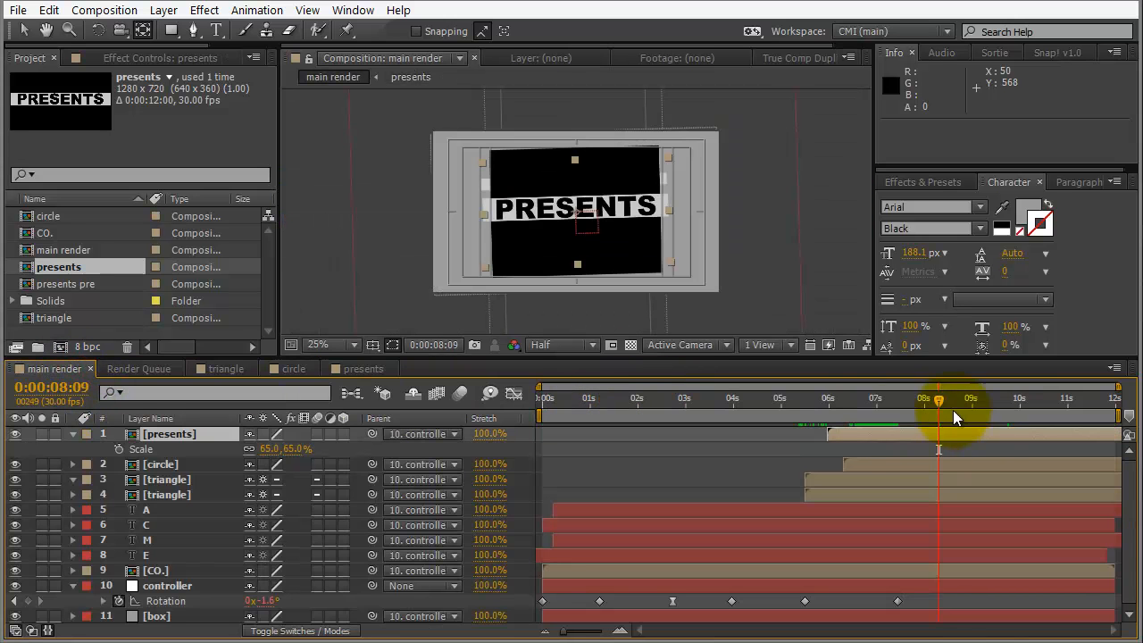
mouse_move(878, 402)
left_mouse_down()
mouse_move(851, 401)
mouse_move(934, 404)
mouse_move(880, 408)
mouse_move(894, 403)
left_mouse_up()
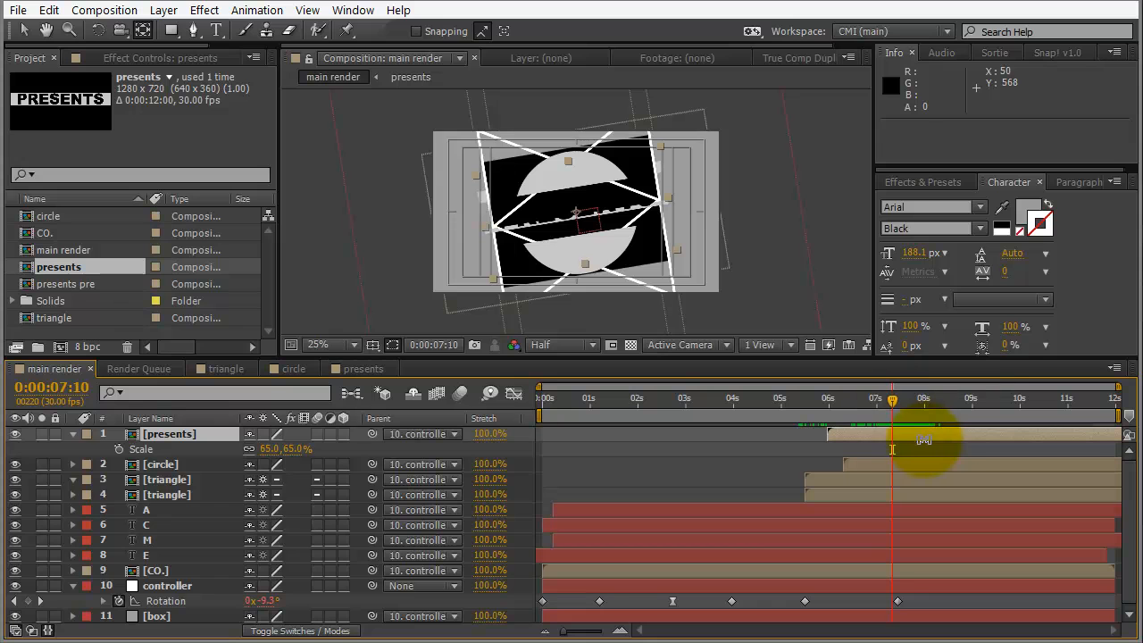
left_click(937, 439)
left_click_drag(955, 428, 941, 432)
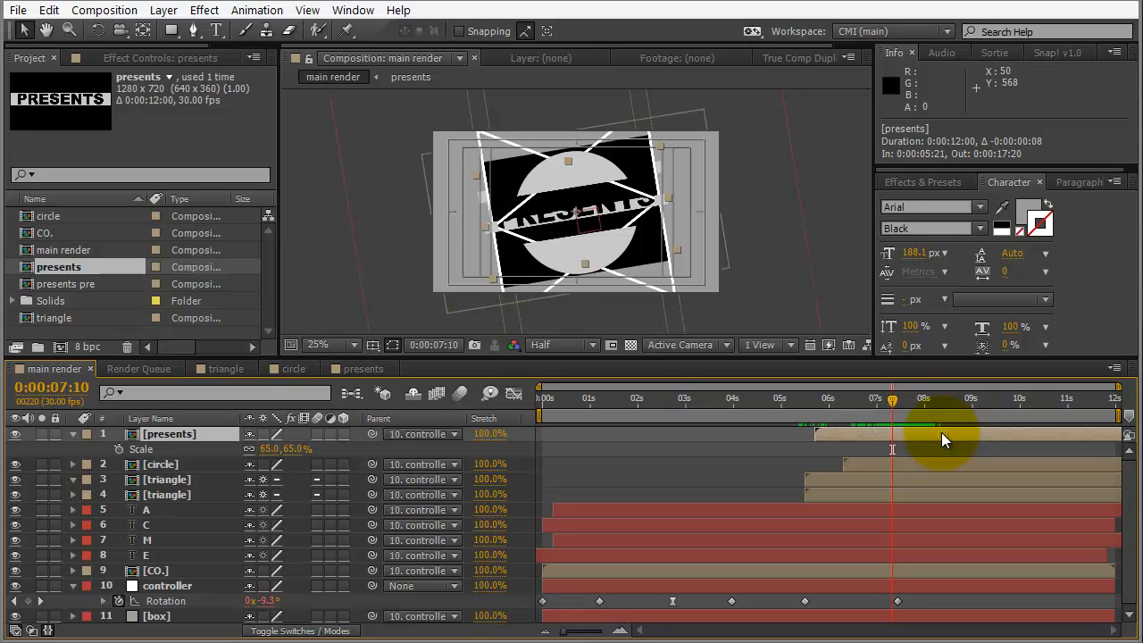
left_click_drag(895, 401, 889, 406)
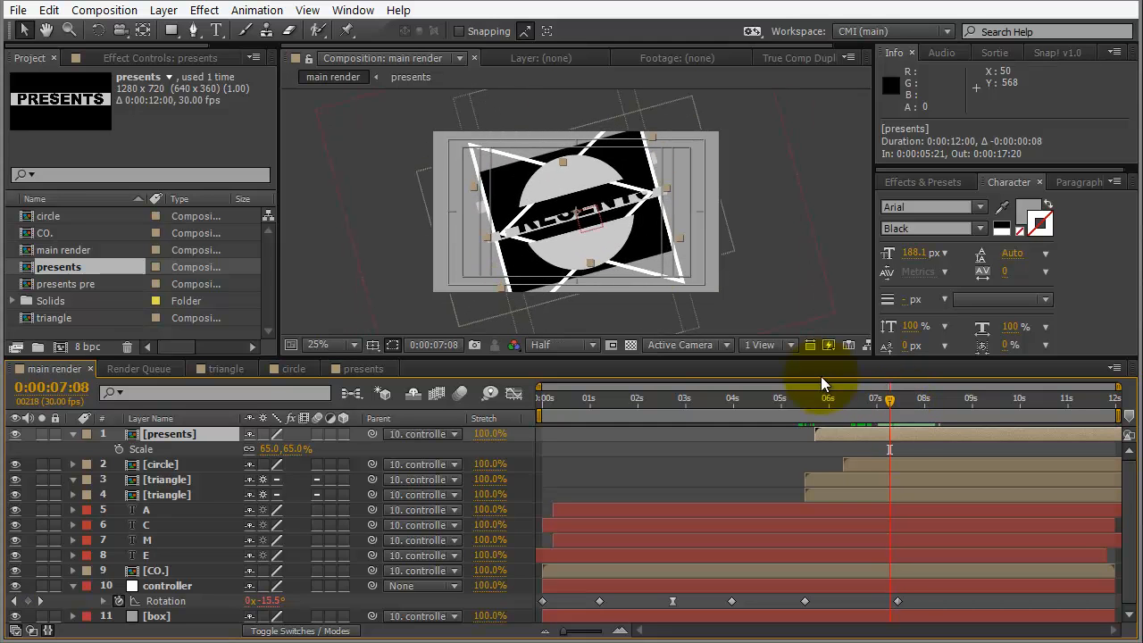
- In the circle composition, move Shape Layer 1's second Scale keyframe to 0:00:00:29 and preview the timing in main render
left_click(294, 368)
left_click_drag(596, 481, 588, 478)
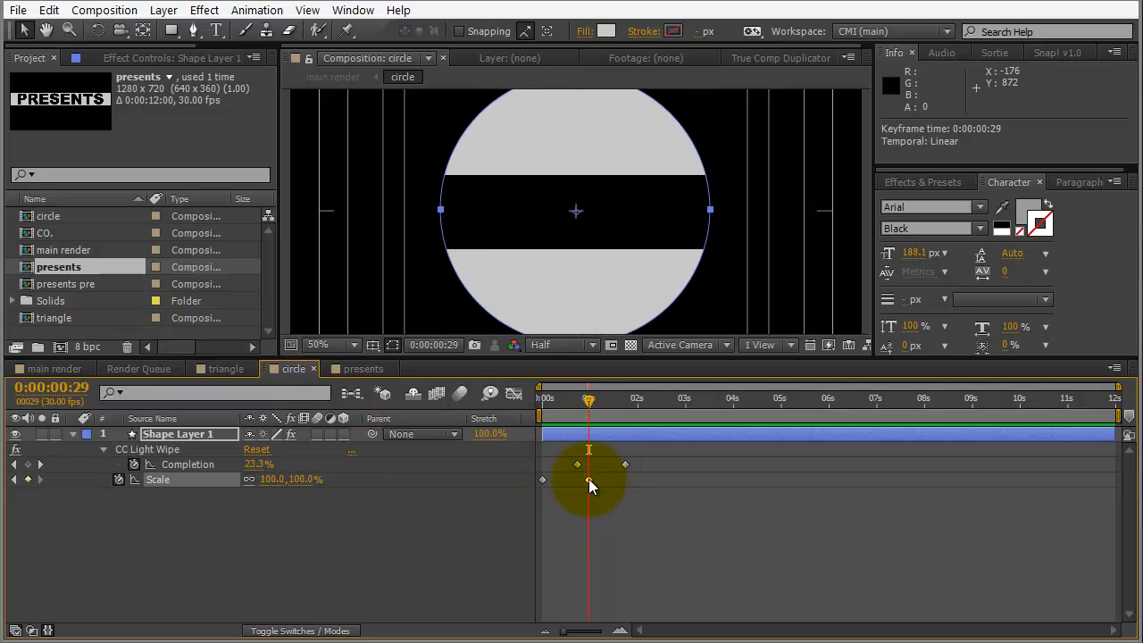
left_click(82, 369)
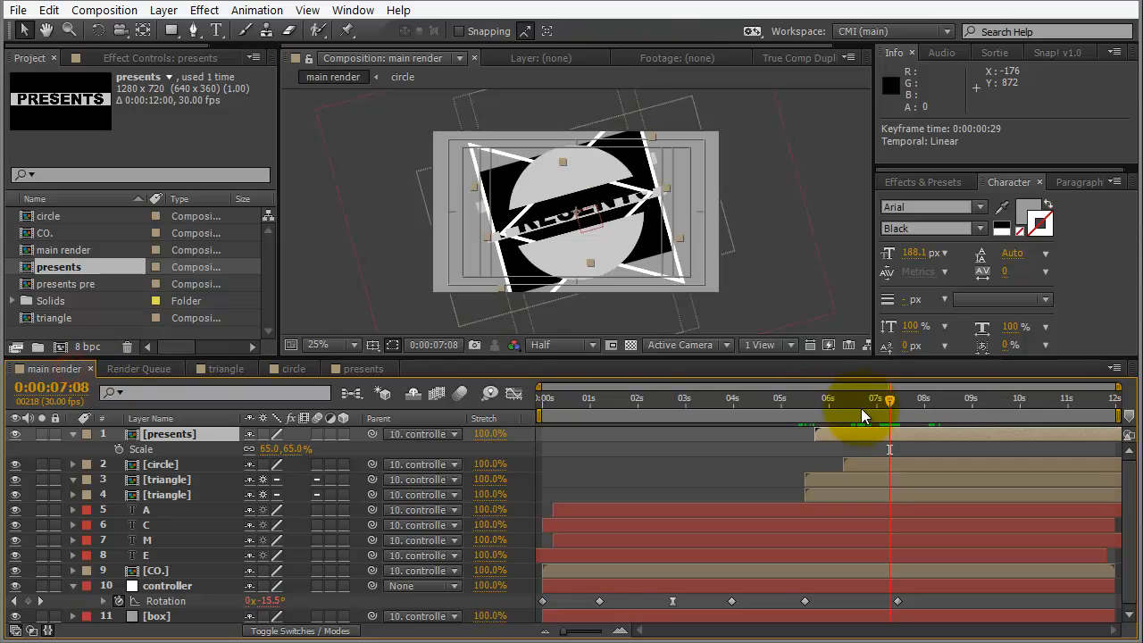
left_click_drag(888, 409, 947, 409)
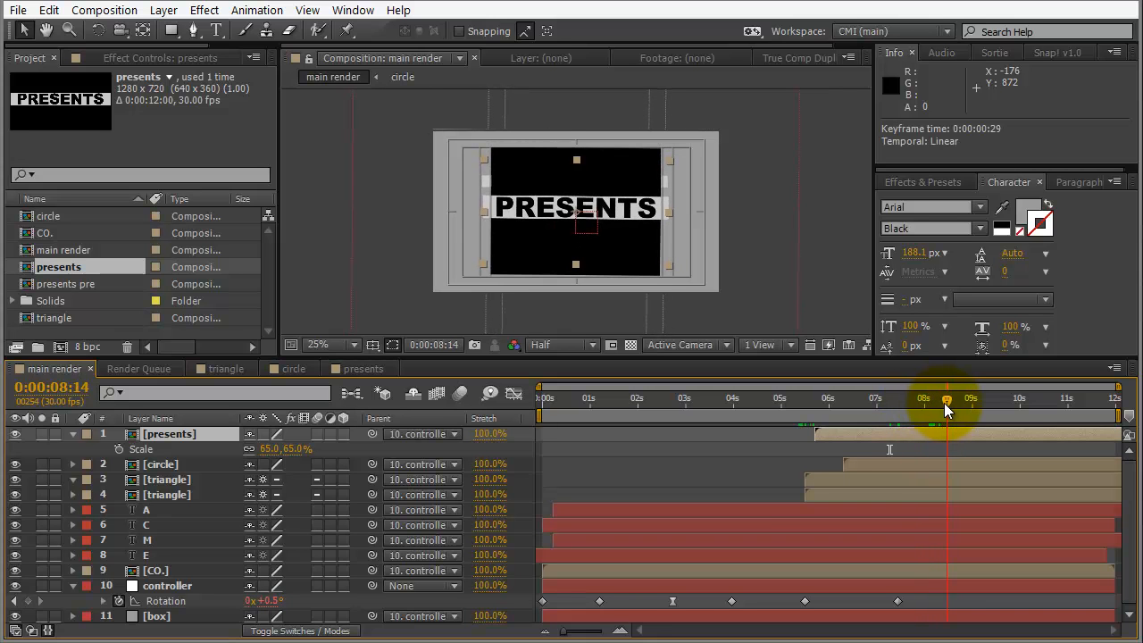
- Keyframe the presents layer's Position at 0:00:09:23, and at 0:00:10:17 move the layer up toward the frame's upper edge
left_click_drag(947, 409, 1008, 397)
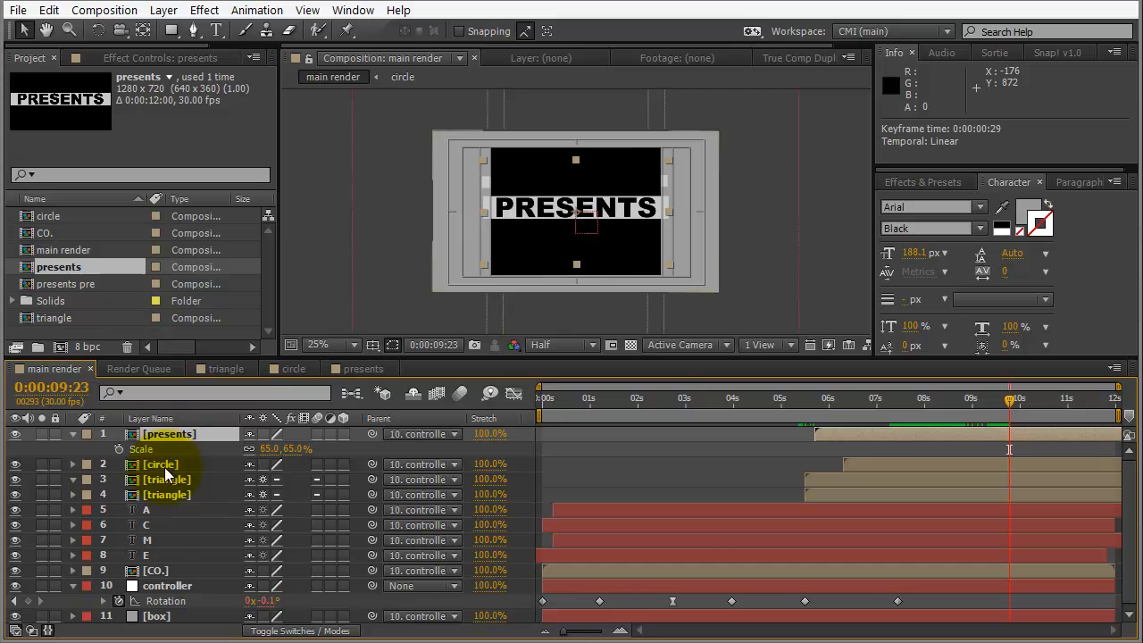
key("p")
left_click(120, 449)
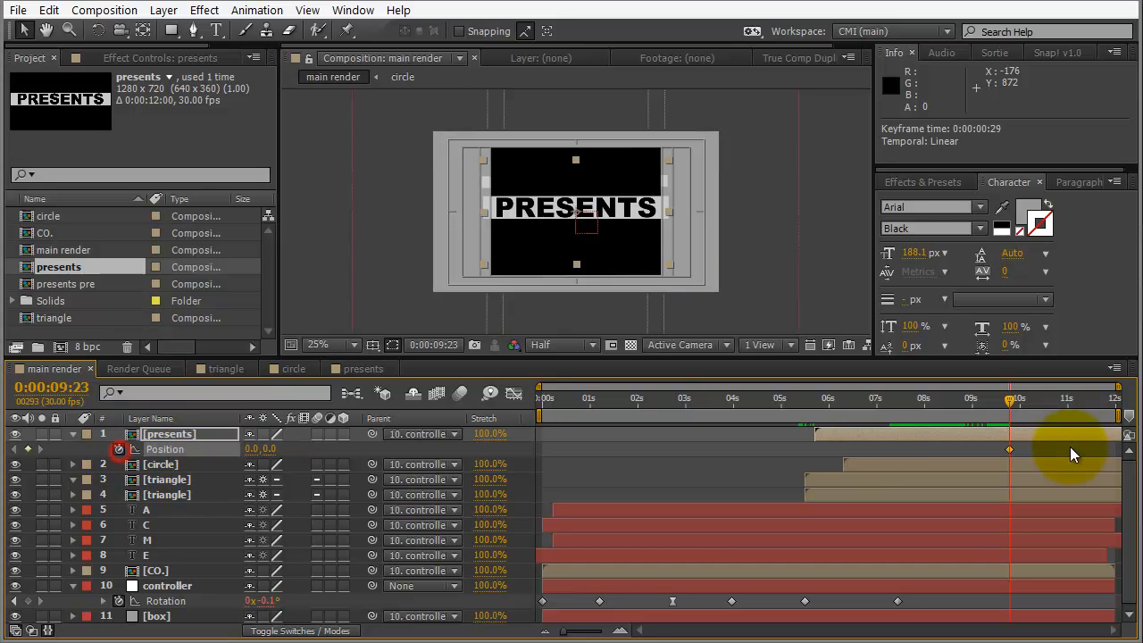
left_click_drag(1011, 402, 1047, 400)
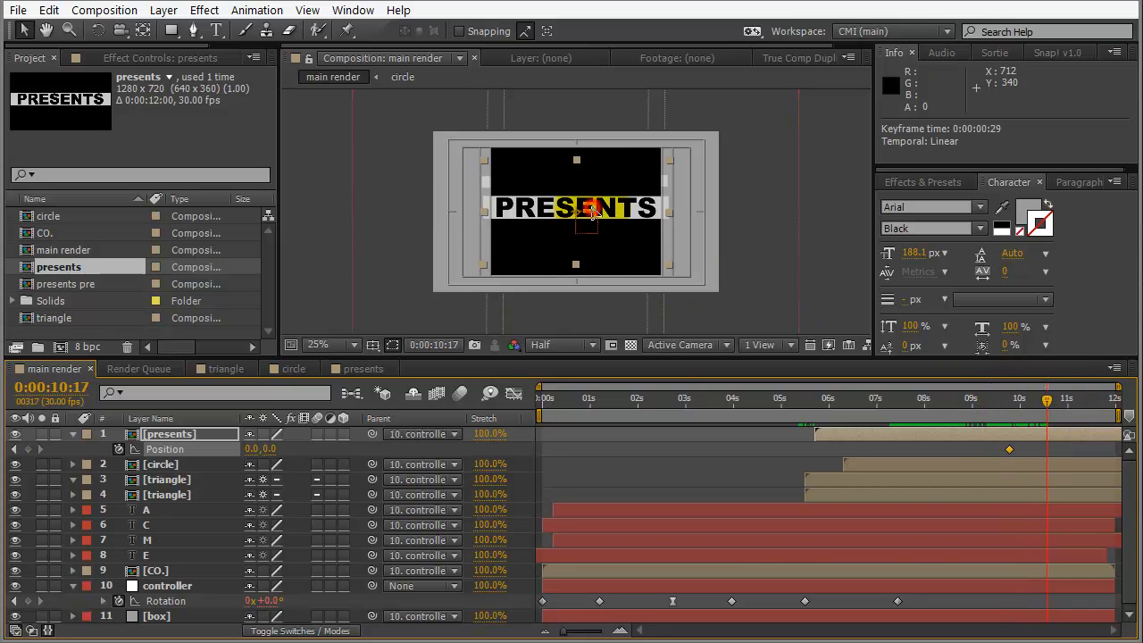
left_click_drag(594, 212, 598, 143)
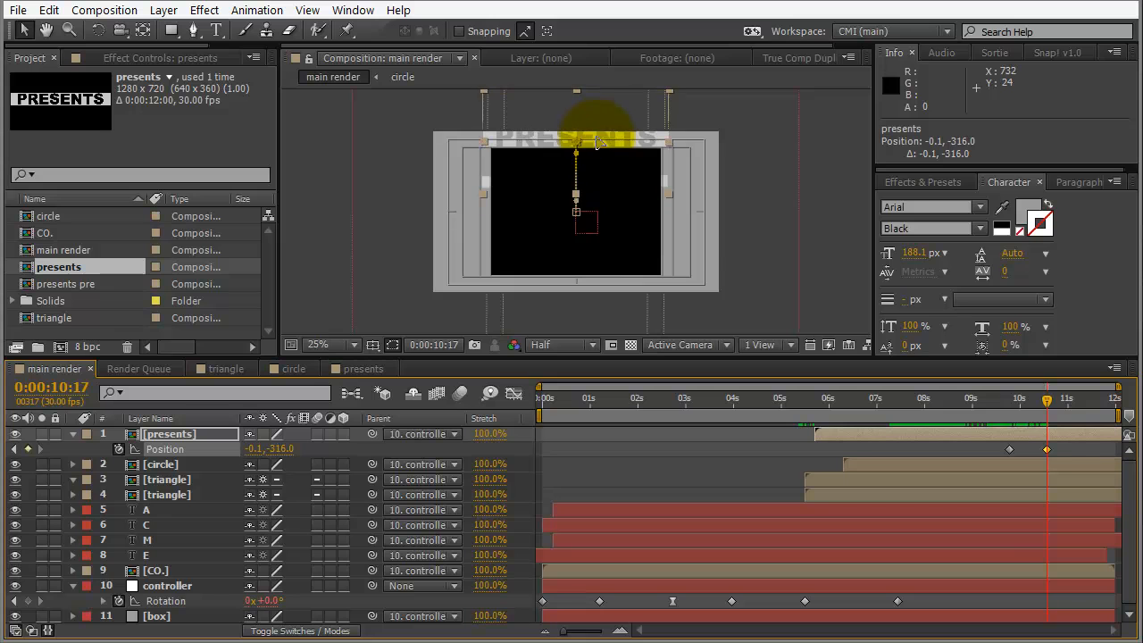
- Preview the presents layer's upward exit and reverse it, moving the layer down to Position 0.1, 372.0 at 0:00:10:17
left_click(1002, 399)
left_click_drag(1004, 397, 1027, 404)
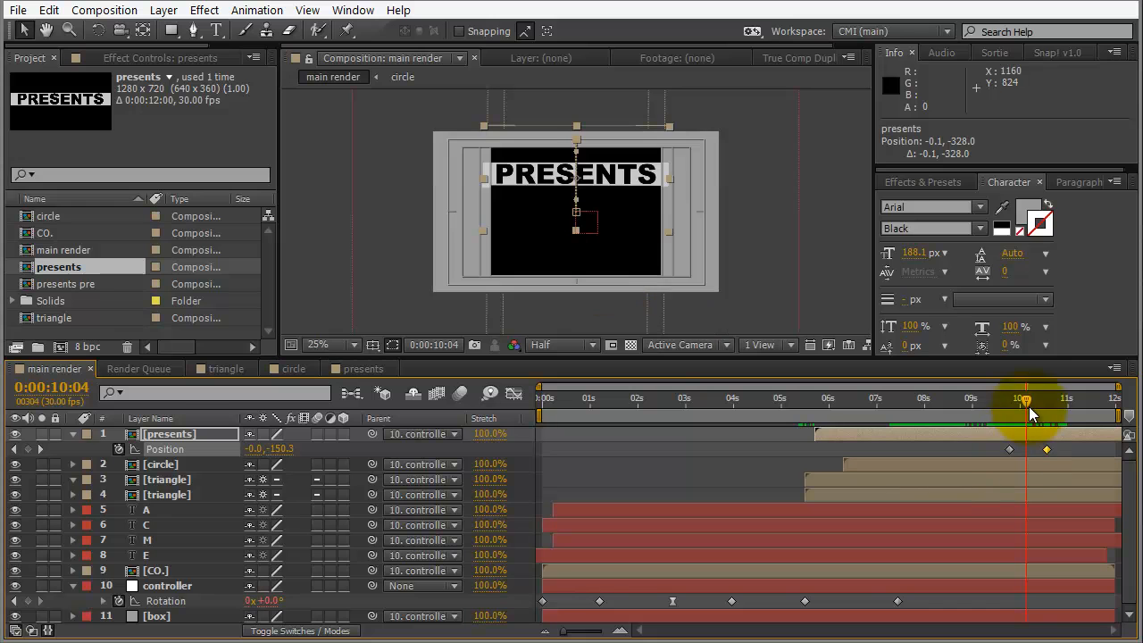
left_click_drag(1026, 398, 1041, 401)
left_click_drag(594, 154, 605, 301)
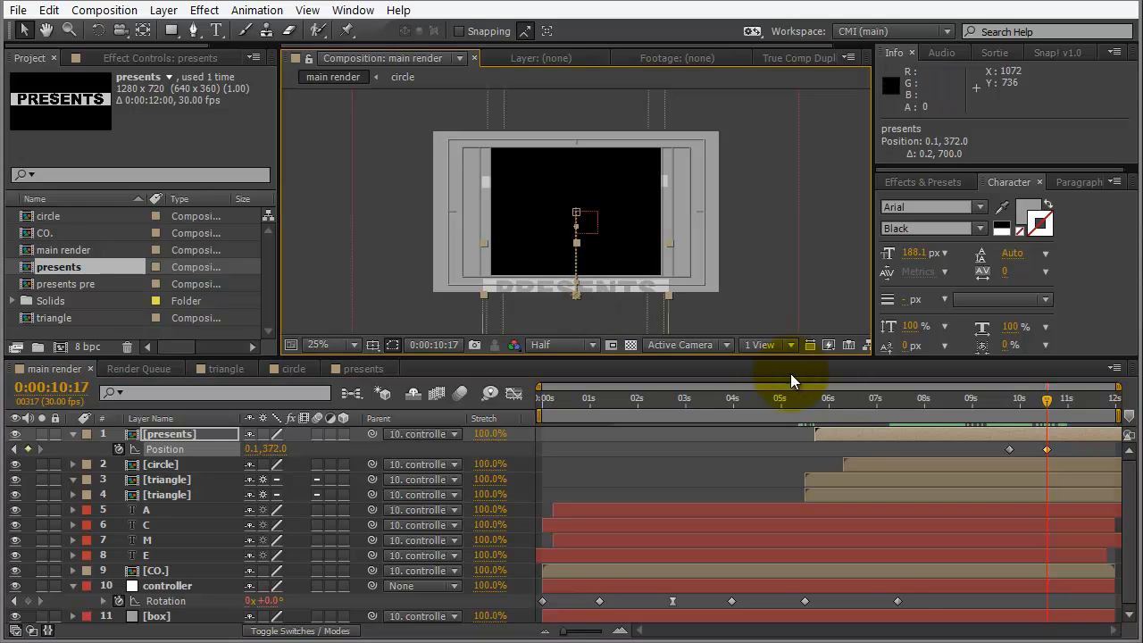
mouse_move(1009, 406)
left_mouse_down()
mouse_move(1051, 403)
mouse_move(1009, 404)
left_mouse_up()
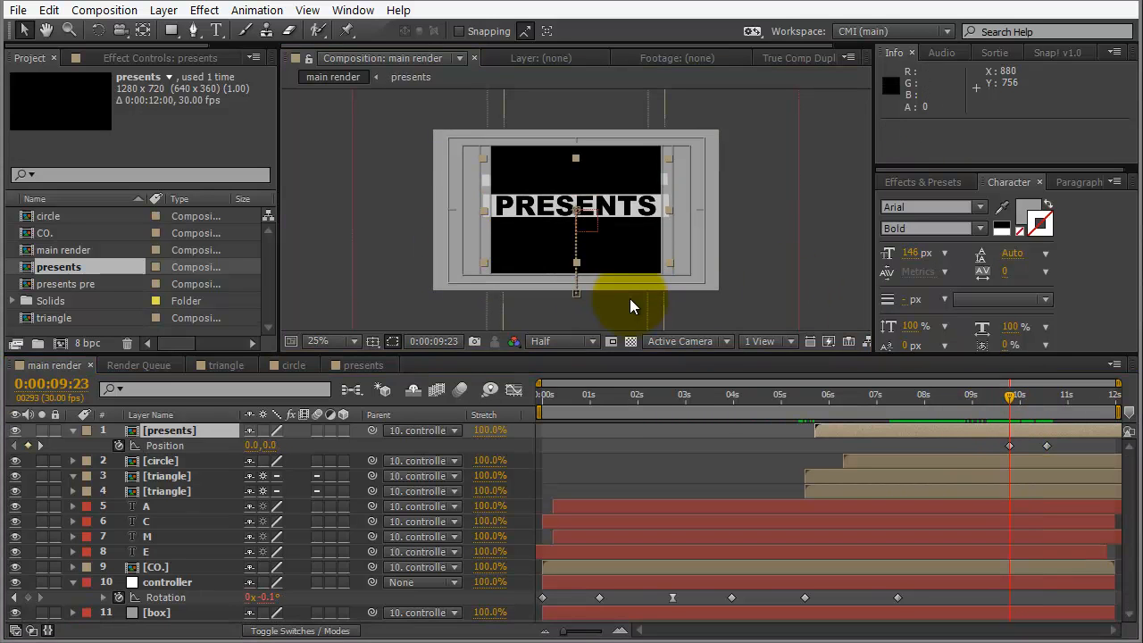
- Create a new 1280 x 720, 30 fps composition named paper box with a duration of 0:00:12:00
key("ctrl+n")
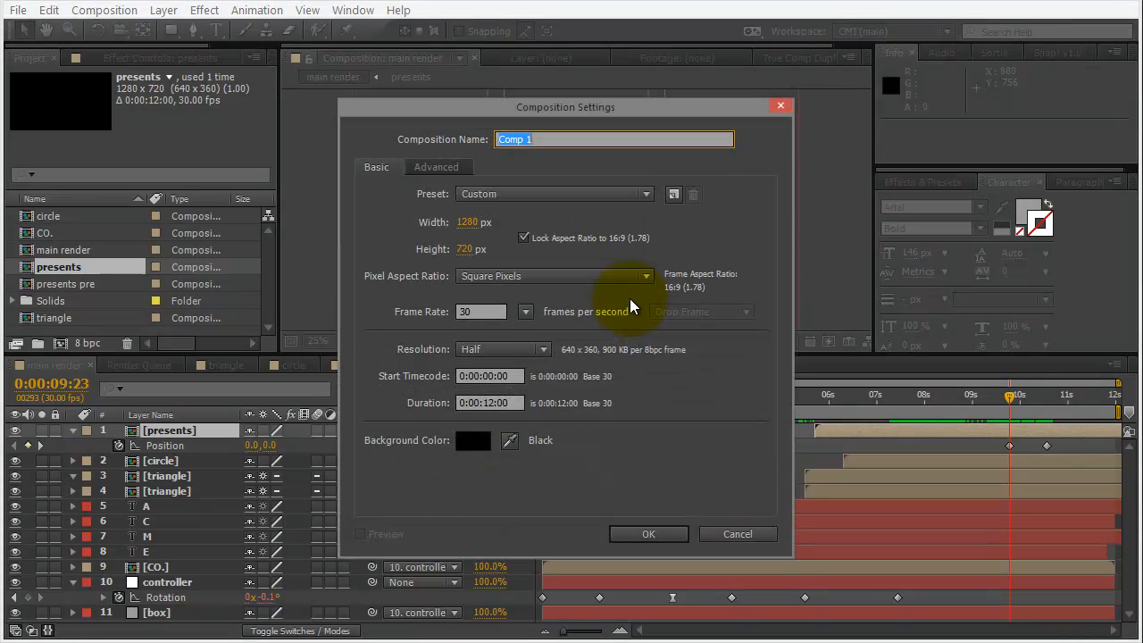
type("paper box")
key("Return")
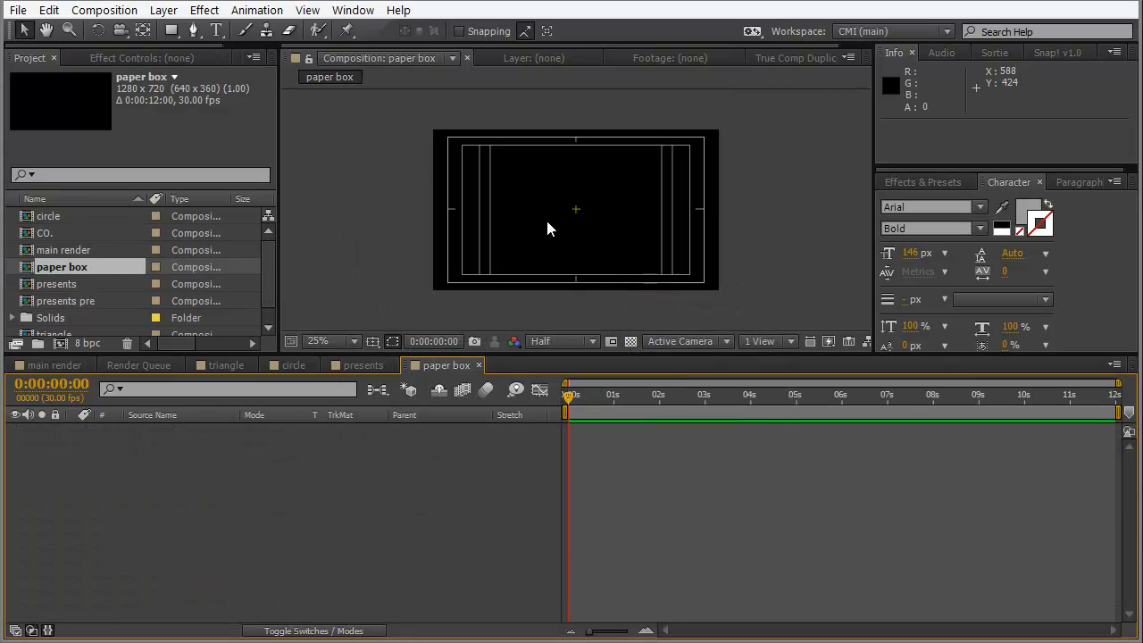
- Add the text PAPER BOX to the composition and center it just above the middle, at about 642, 330
key("period")
left_click(218, 29)
left_click(431, 202)
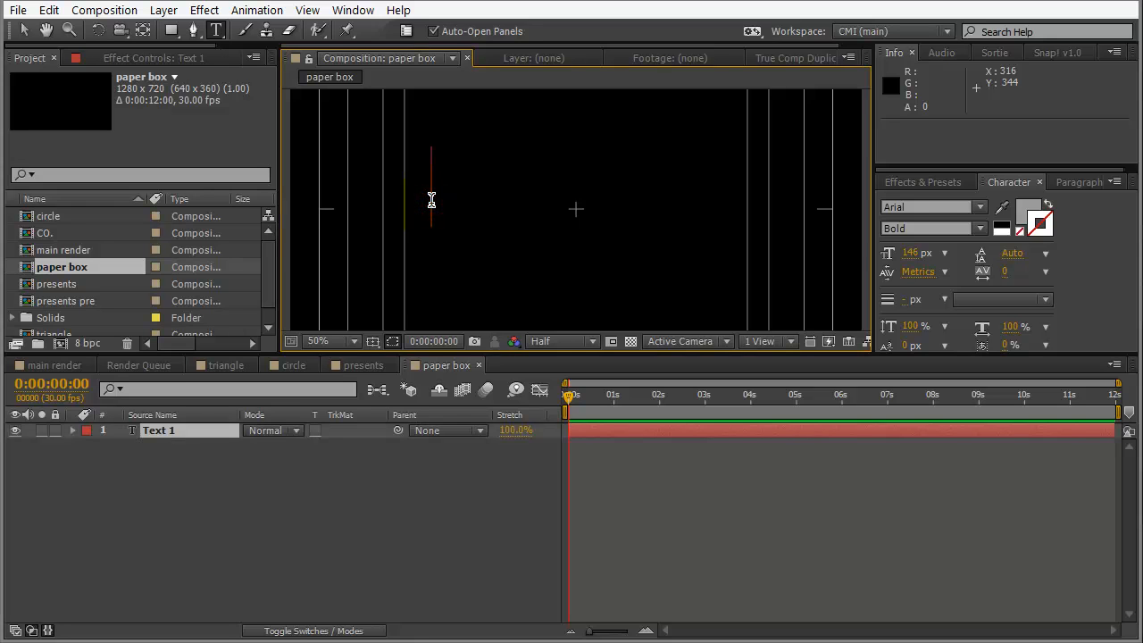
type("PAPER BOX")
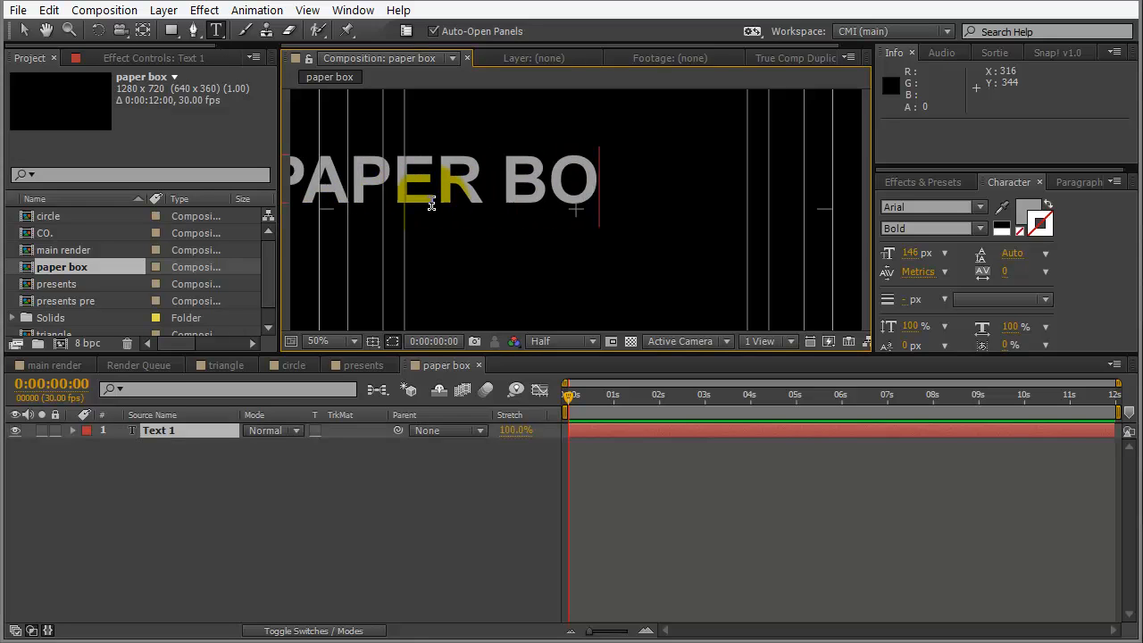
key("Caps_Lock")
left_click(24, 30)
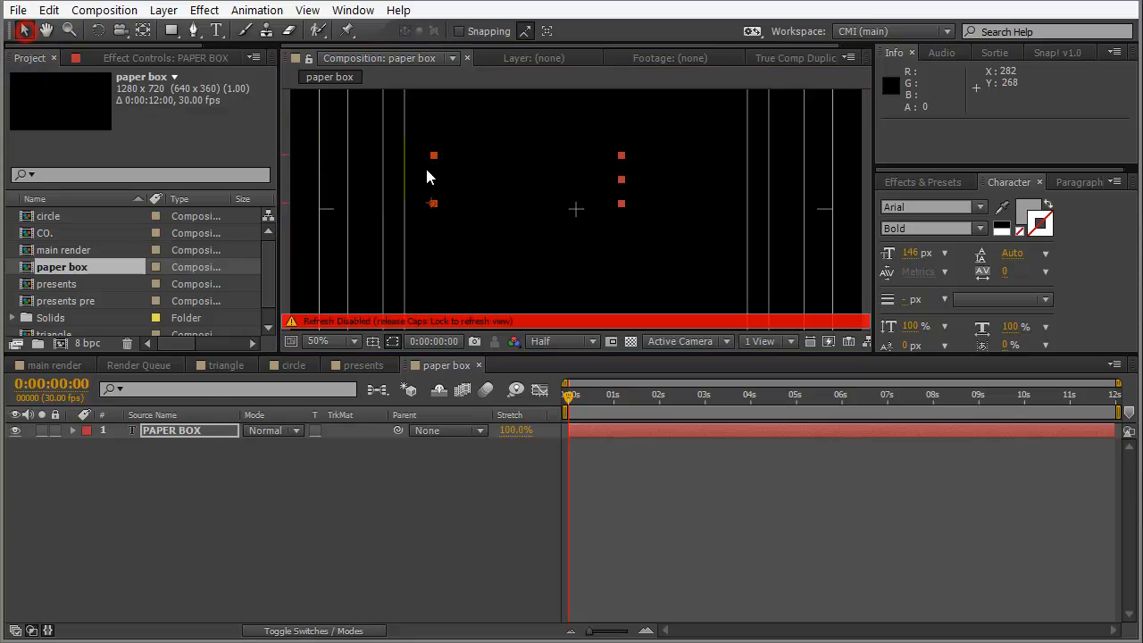
key("Caps_Lock")
left_click_drag(442, 193, 588, 203)
scroll(578, 194, "down", 2)
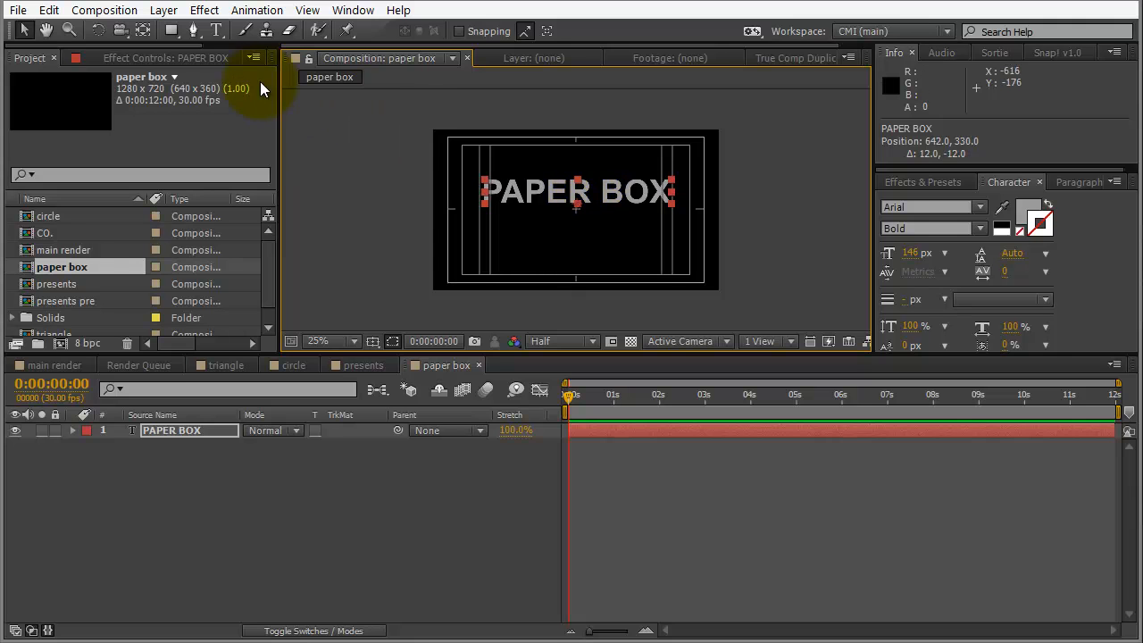
- Draw a horizontal rectangle shape about 924 x 28 px as an underline directly beneath the PAPER BOX text
left_click(175, 511)
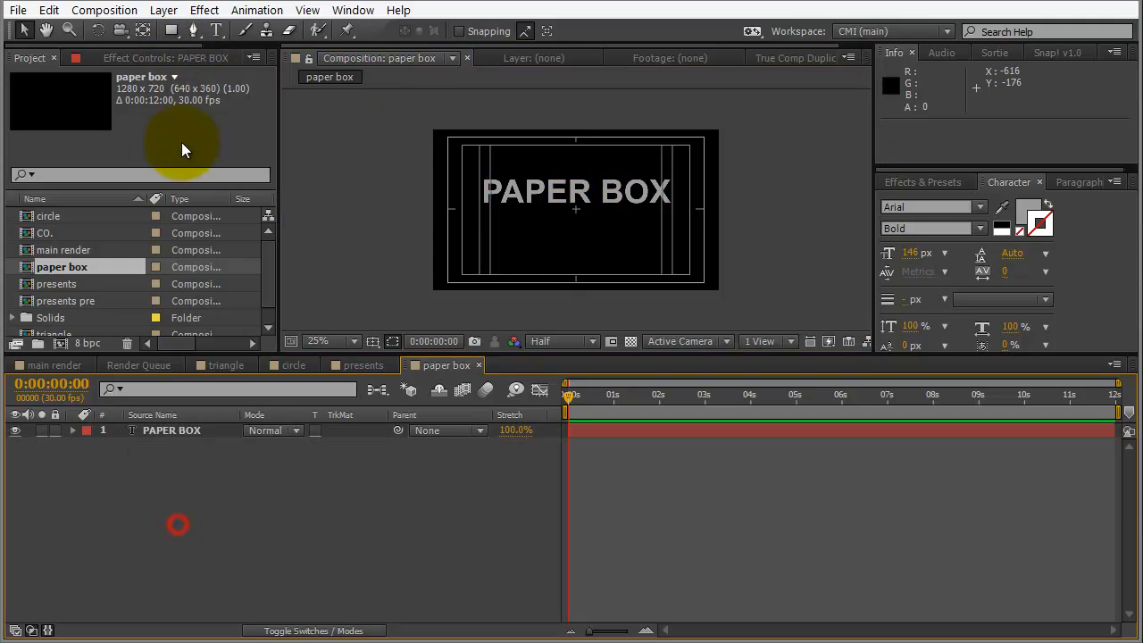
left_click(172, 29)
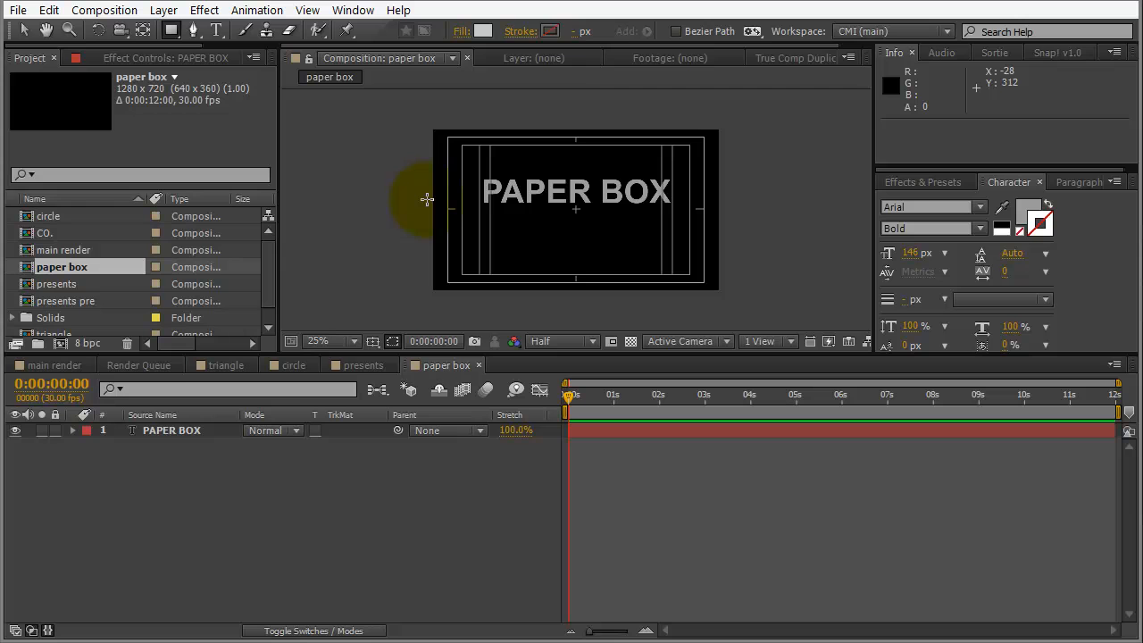
left_click_drag(431, 202, 681, 209)
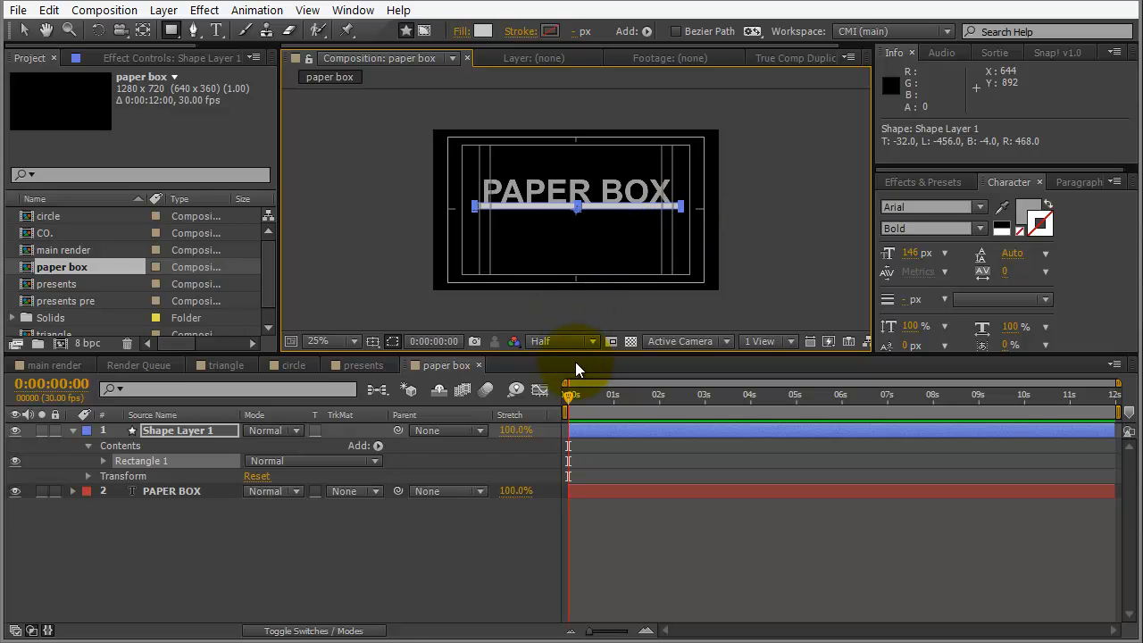
- Enlarge the composition viewer and reduce the underline rectangle's height so it becomes a thinner bar
left_click_drag(575, 356, 575, 468)
key("period")
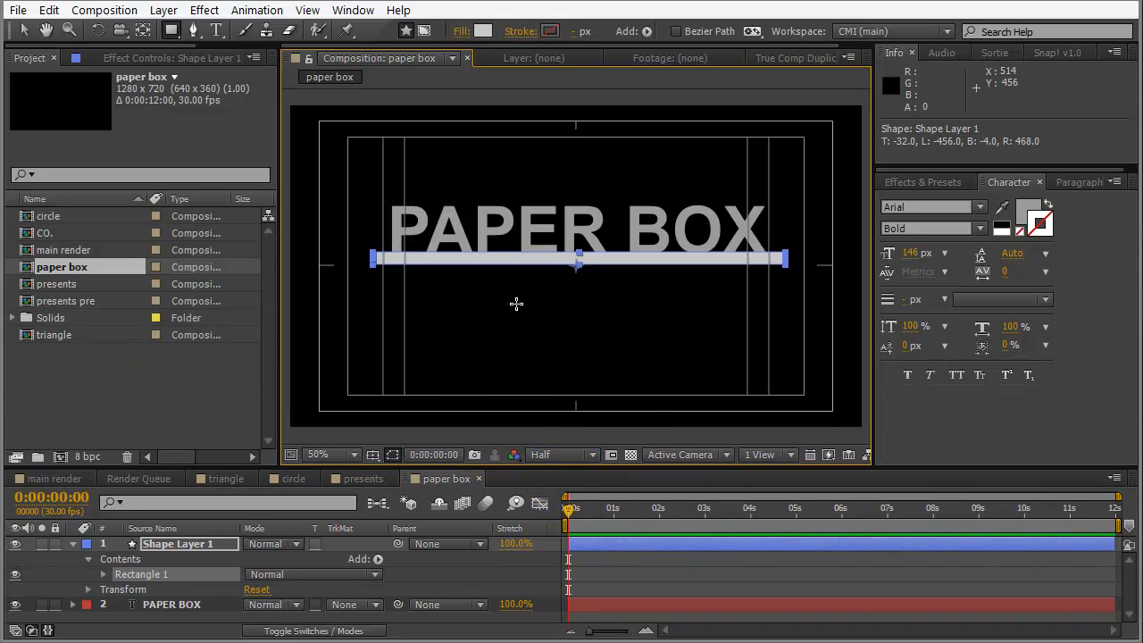
key("v")
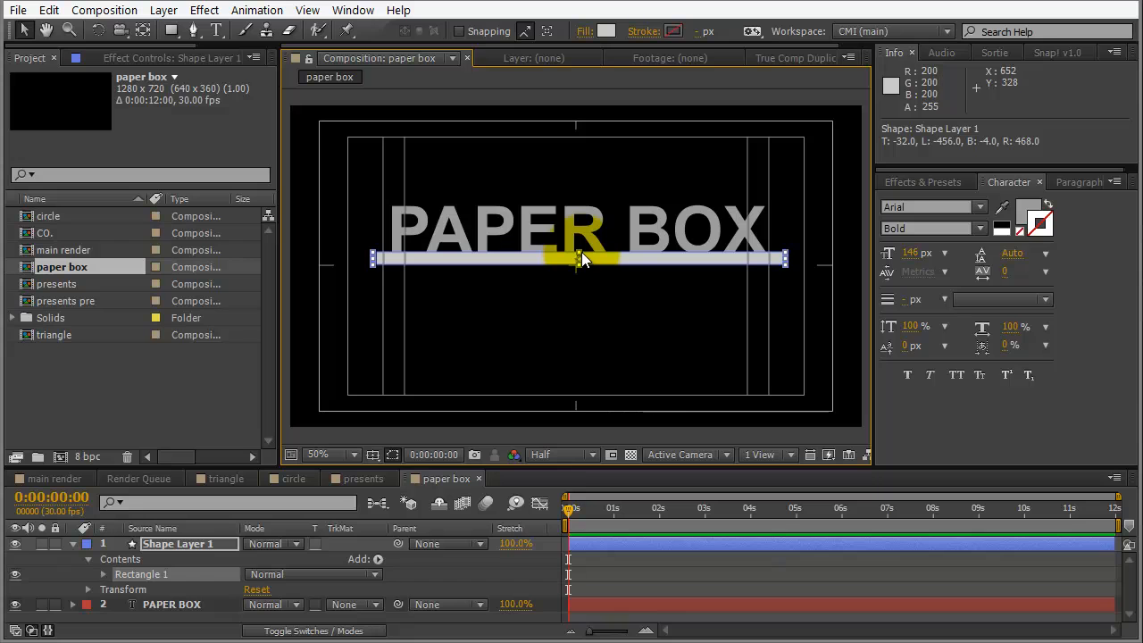
left_click_drag(578, 251, 580, 259)
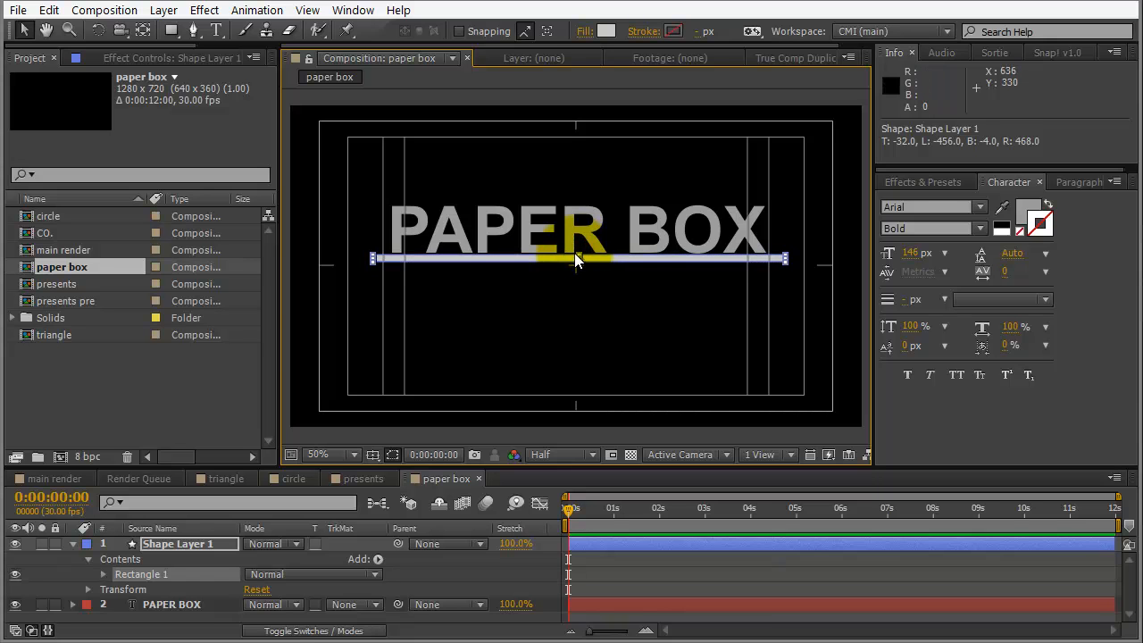
- Nudge the underline bar up against the PAPER BOX text and left to center it, at position -8, -28
key("Up")
key("Up")
key("Up")
key("Up")
key("Up")
key("Up")
key("Up")
key("Up")
key("Up")
key("Up")
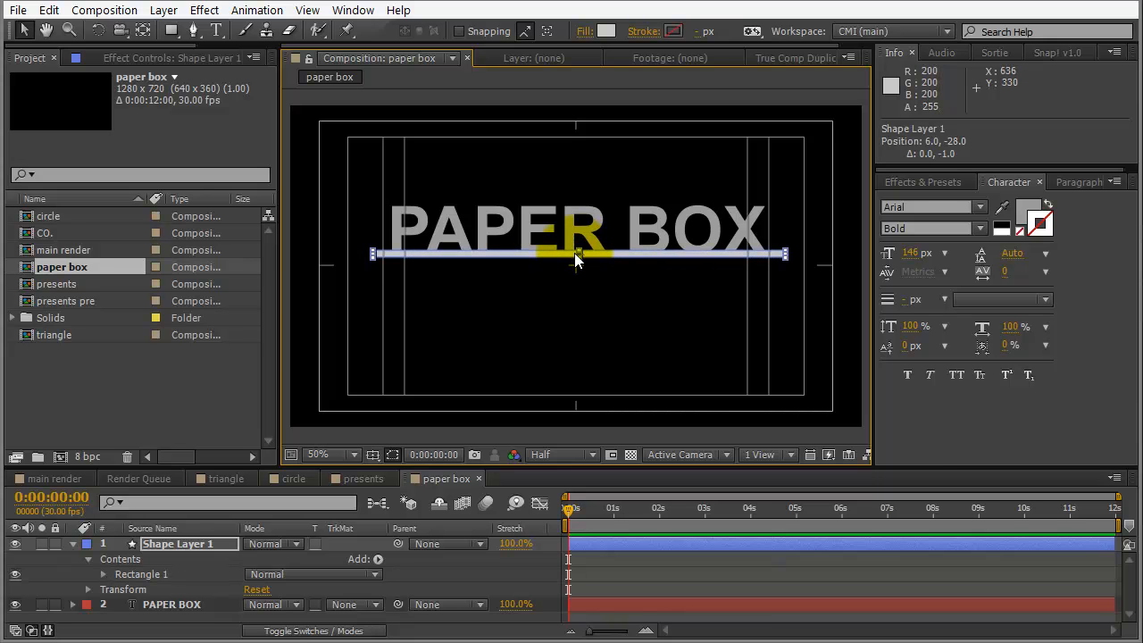
key("Left")
key("Left")
key("Left")
key("Left")
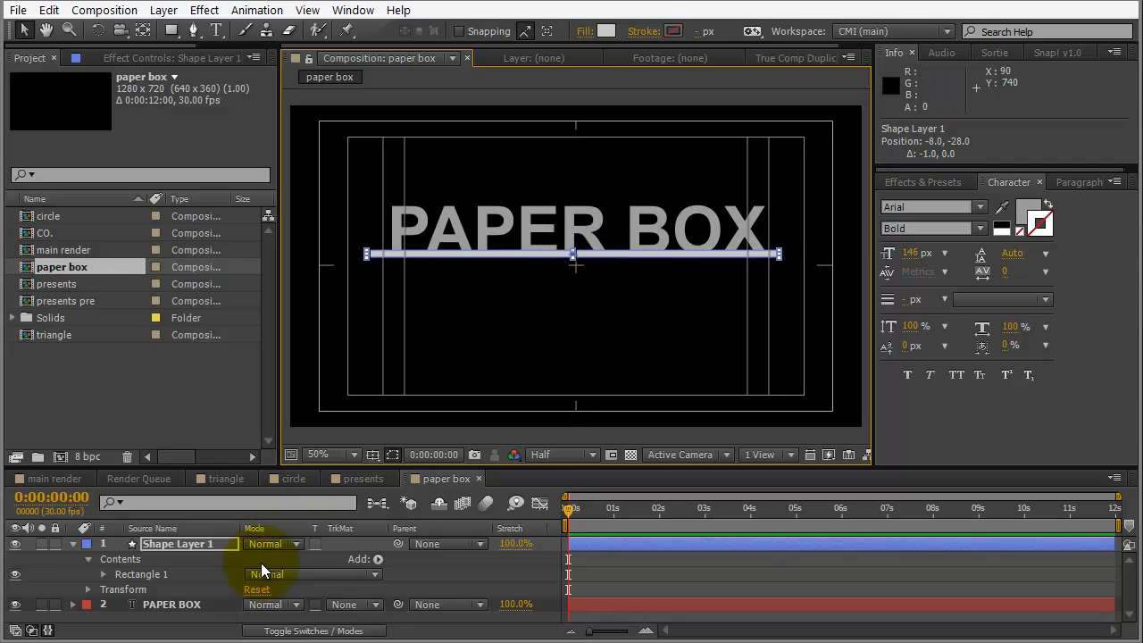
- Duplicate Shape Layer 1 and move the copied bar down below the original, to about 638, 476
left_click(183, 575)
left_click(184, 546)
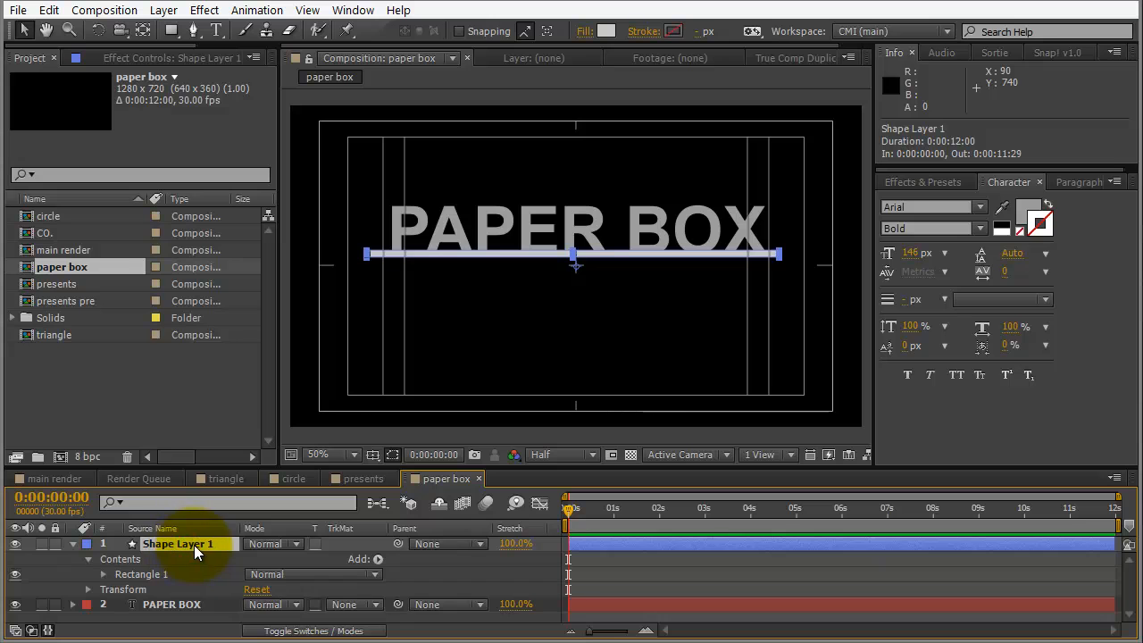
key("ctrl+d")
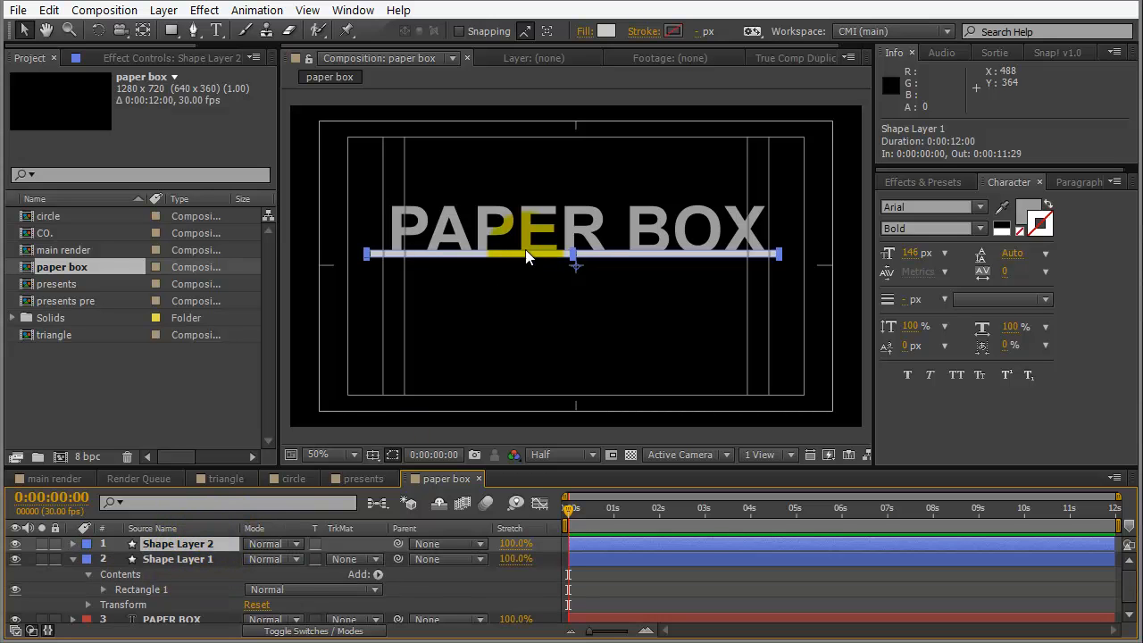
left_click_drag(559, 261, 567, 311)
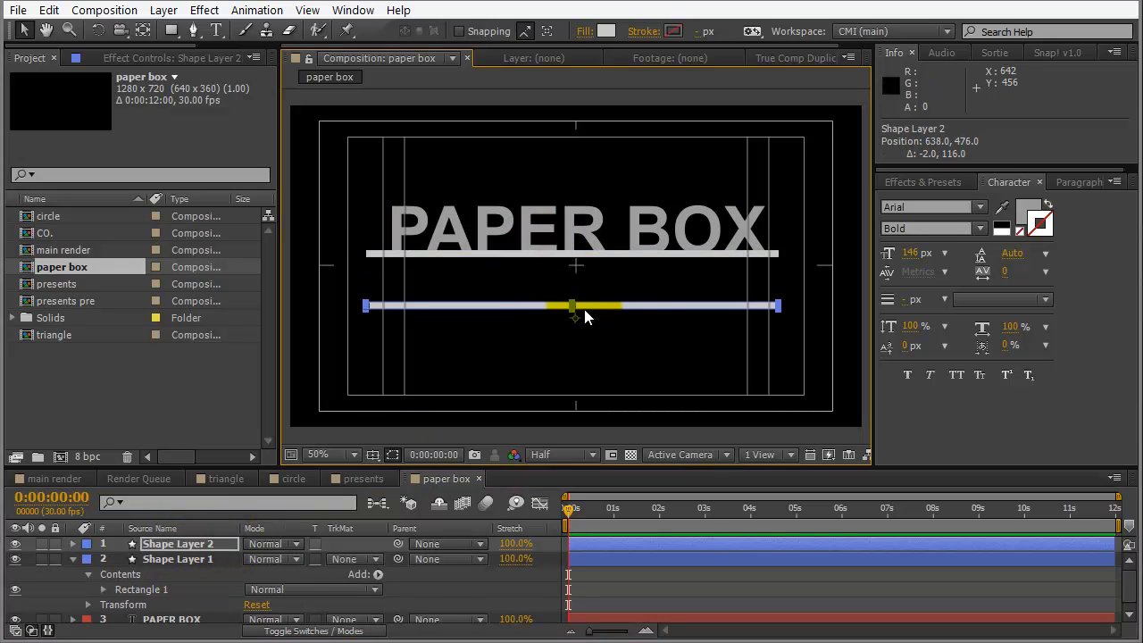
- Rotate the copied bar, Shape Layer 2, by -90° so that it stands vertically
key("w")
left_click_drag(648, 315, 574, 279)
key("v")
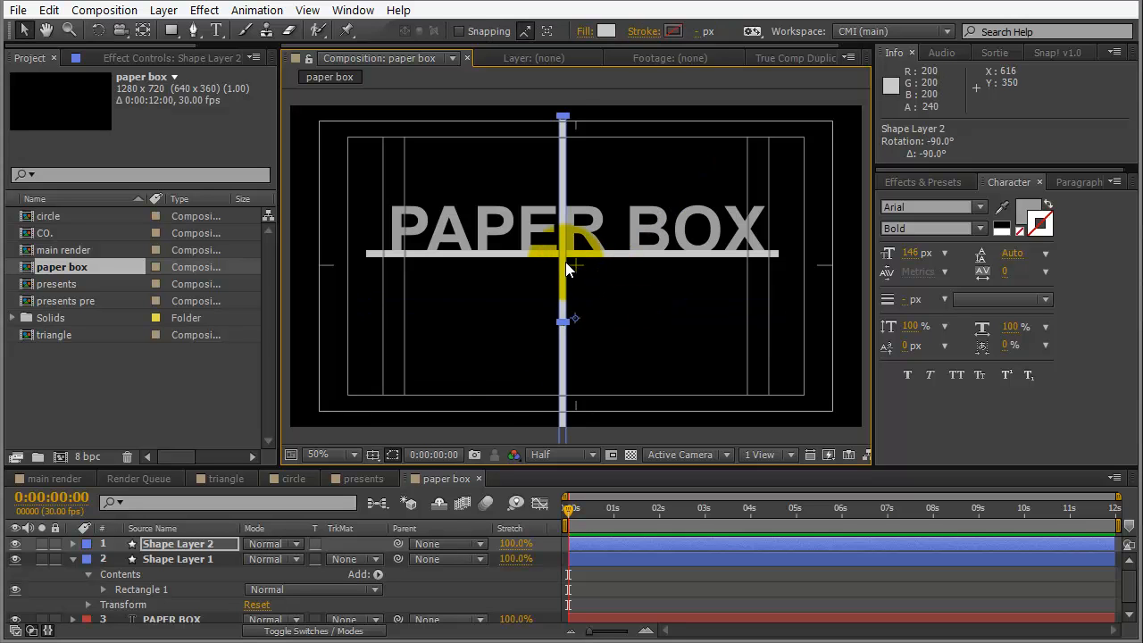
- Scale Shape Layer 2 to about 53%, 156% and move it to 684, 572 as a post hanging from the underline's center
left_click_drag(565, 116, 558, 221)
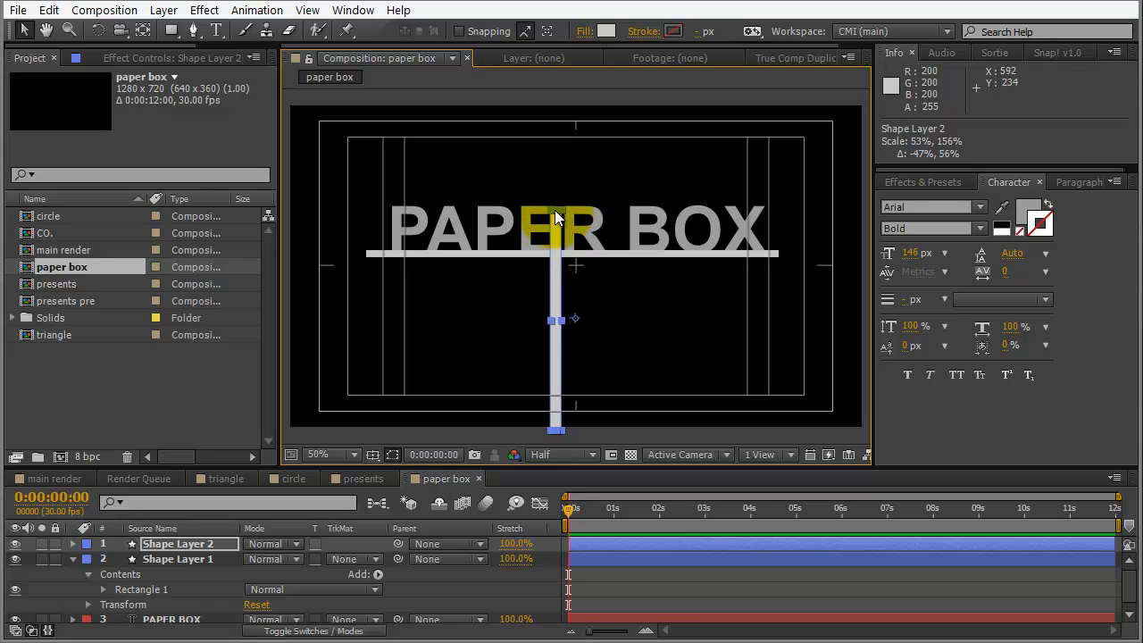
left_click_drag(558, 300, 577, 336)
scroll(557, 333, "down", 2)
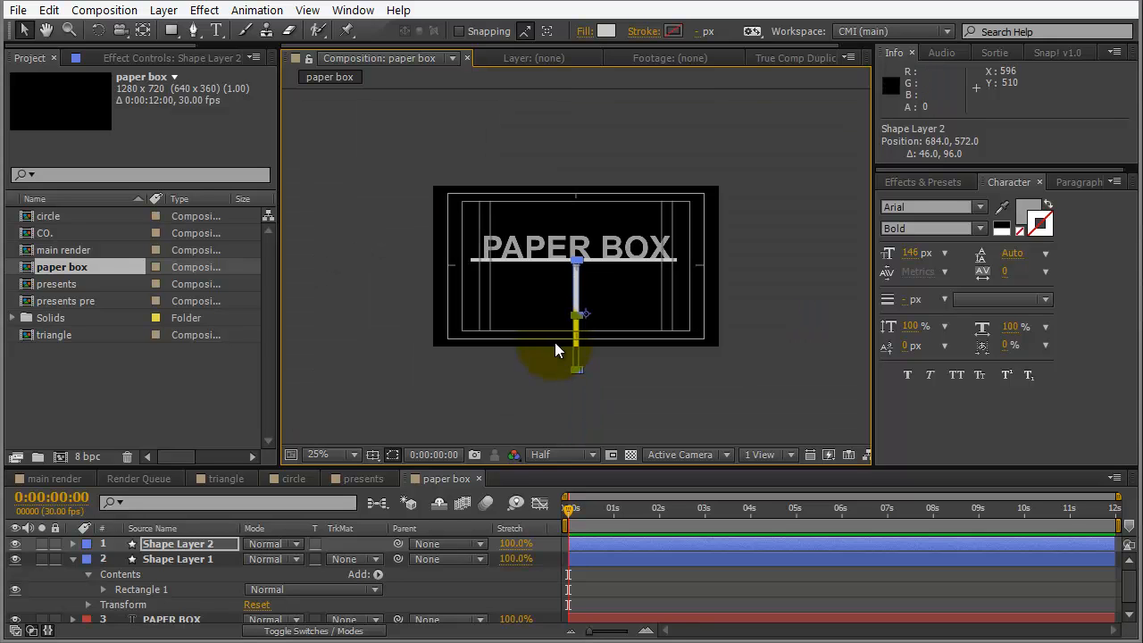
left_click(568, 407)
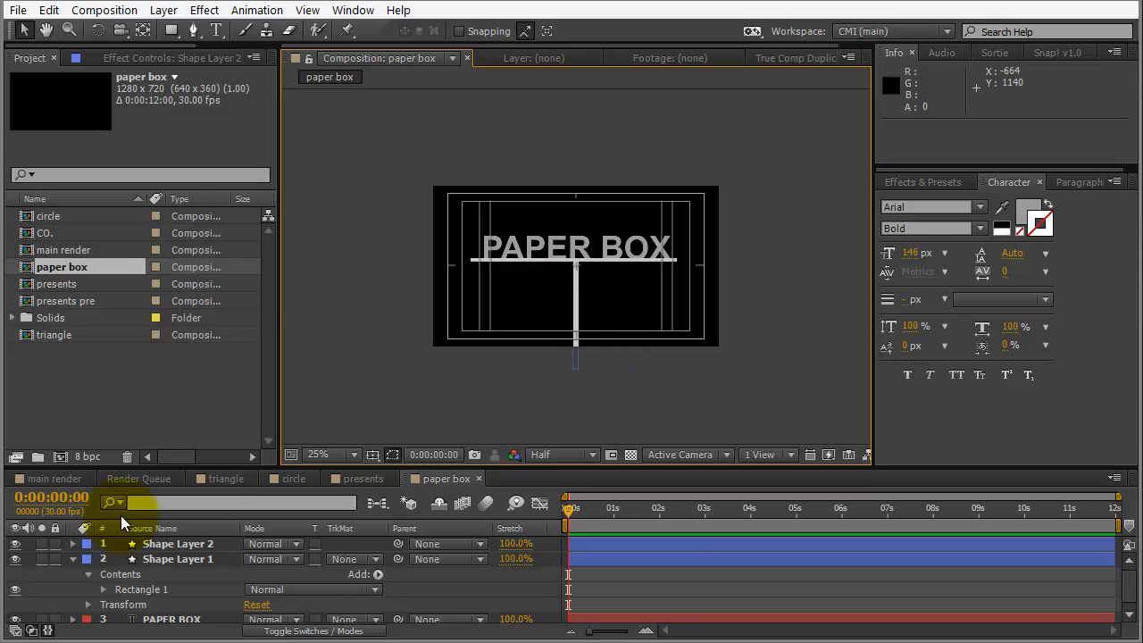
- Move Shape Layer 2's anchor point to the bottom end of the vertical post
left_click(73, 559)
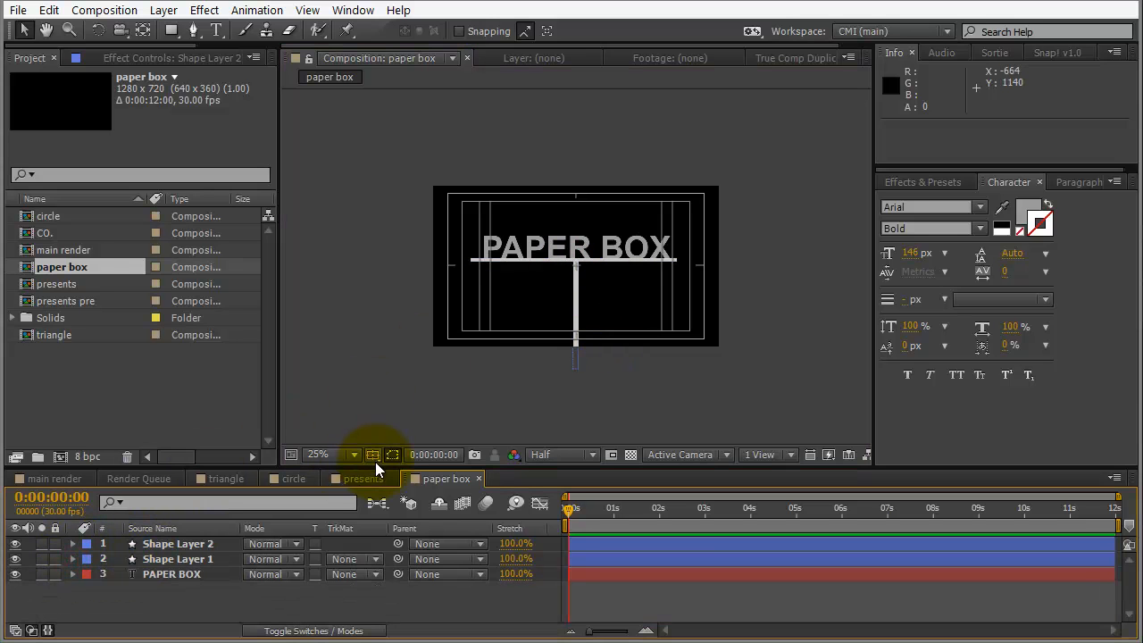
left_click_drag(375, 463, 386, 398)
left_click(169, 475)
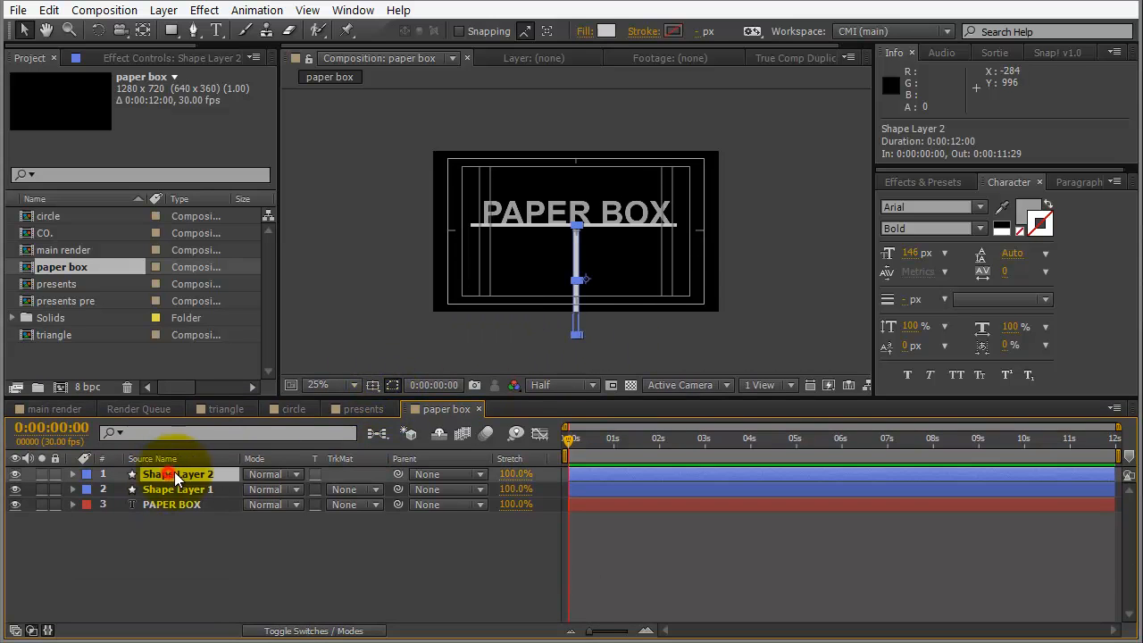
scroll(603, 305, "up", 1)
key("space")
left_click_drag(679, 327, 655, 260)
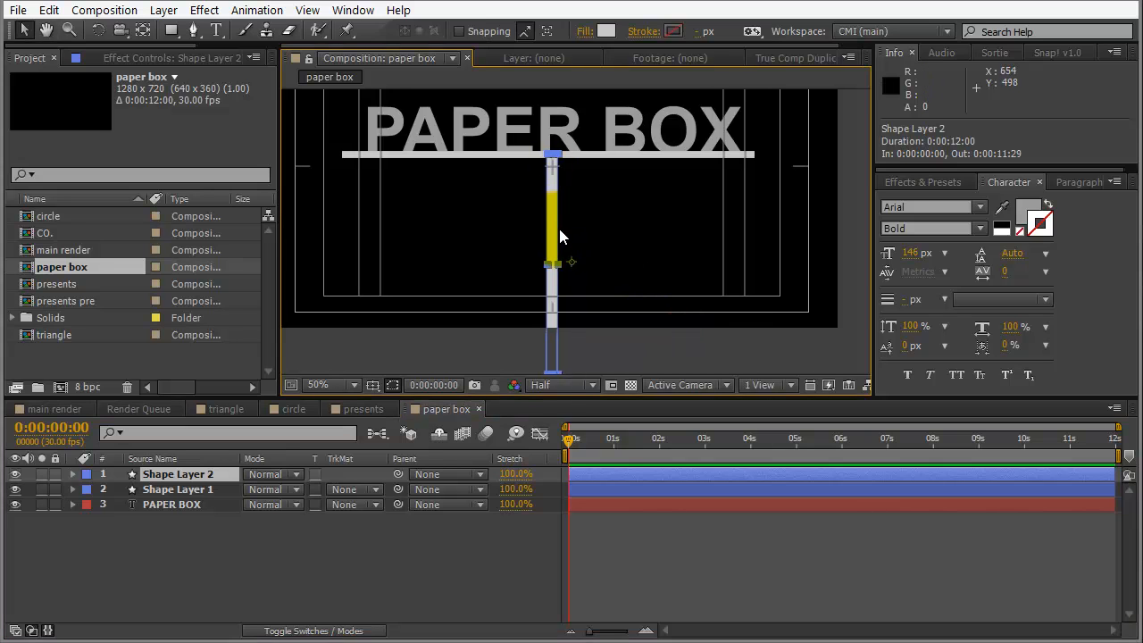
key("y")
left_click_drag(579, 267, 554, 375)
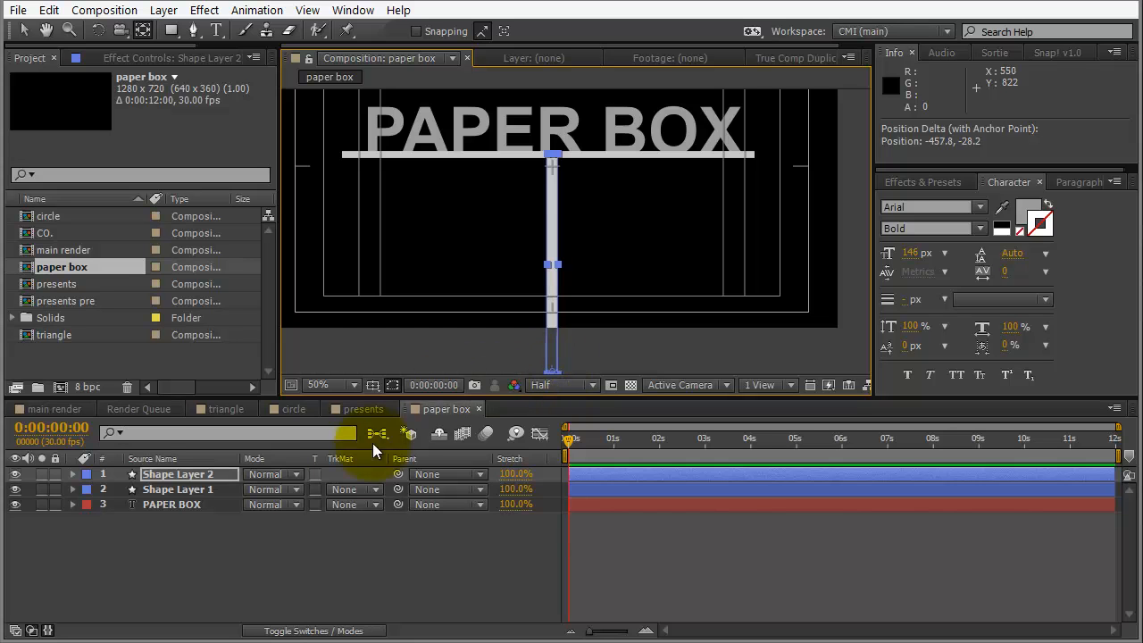
- Parent Shape Layer 1 and the PAPER BOX text layer to Shape Layer 2
left_click_drag(152, 534, 188, 492)
left_click_drag(331, 483, 190, 476)
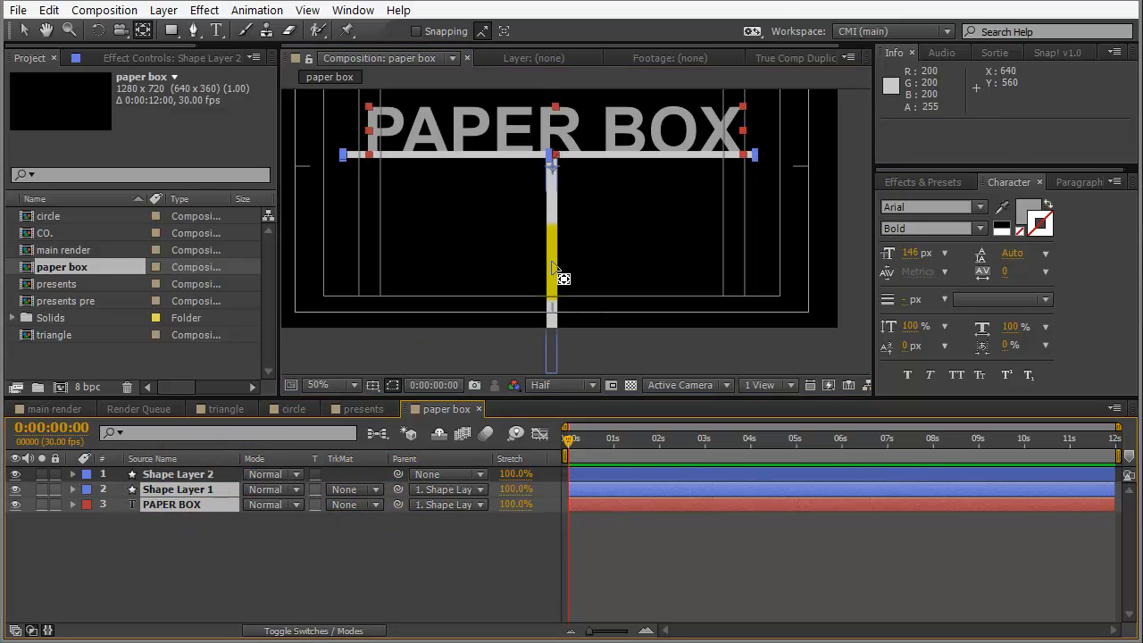
- Keyframe Shape Layer 2's rotation from -219° at 0 seconds to -86° at 1 second so the sign swings into frame
left_click(195, 477)
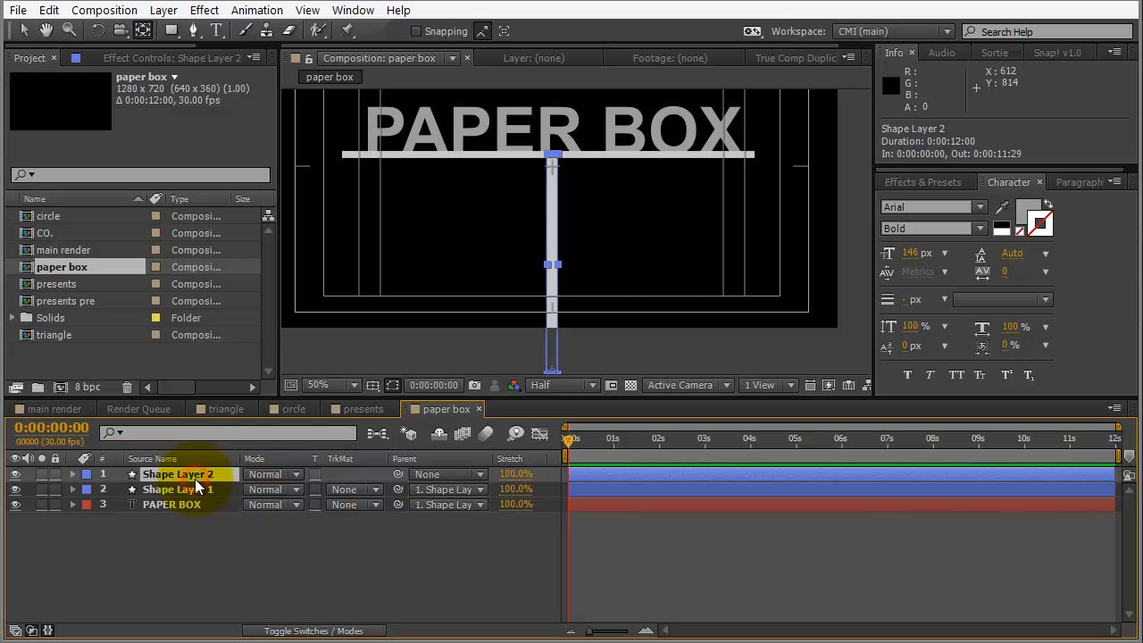
key("r")
mouse_move(272, 491)
left_mouse_down()
mouse_move(295, 489)
mouse_move(223, 489)
mouse_move(275, 488)
left_mouse_up()
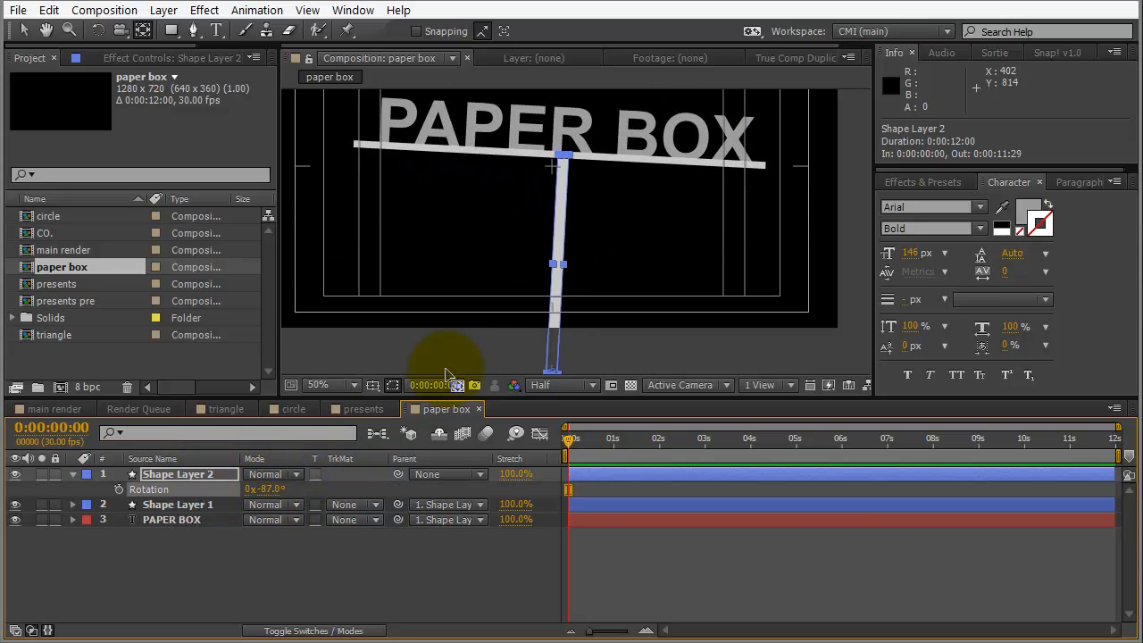
scroll(472, 335, "down", 2)
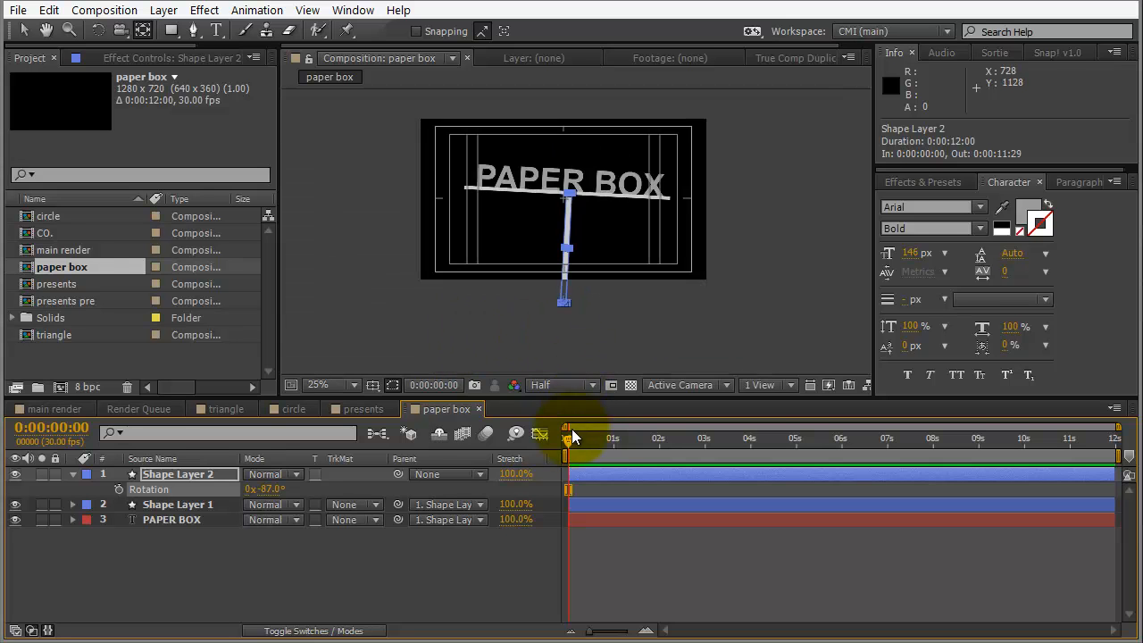
left_click_drag(273, 489, 150, 490)
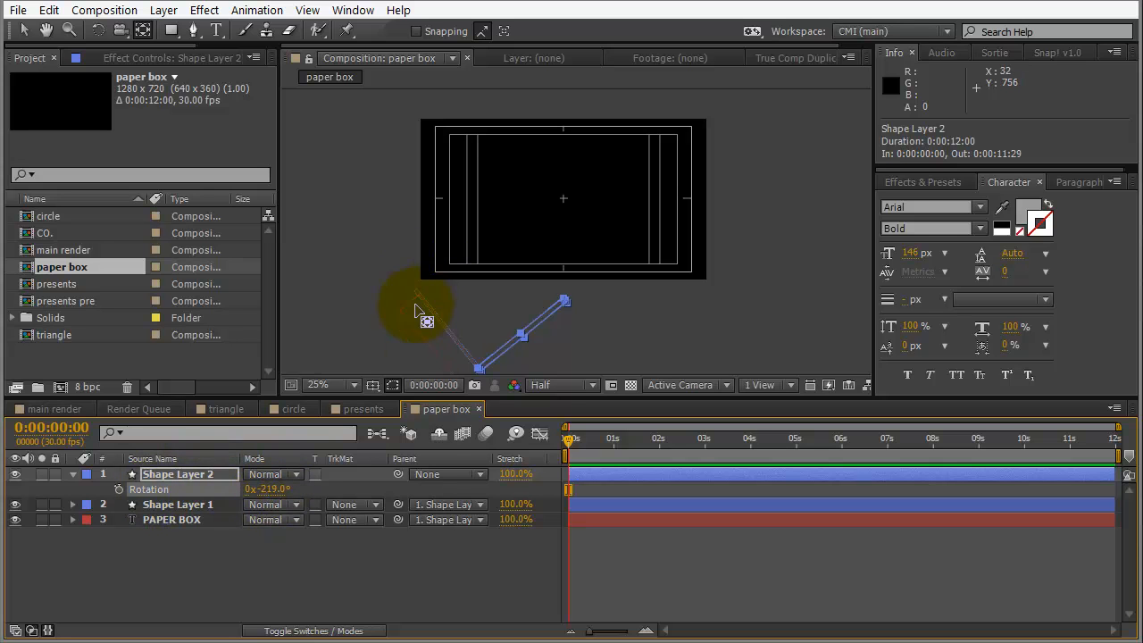
left_click(119, 490)
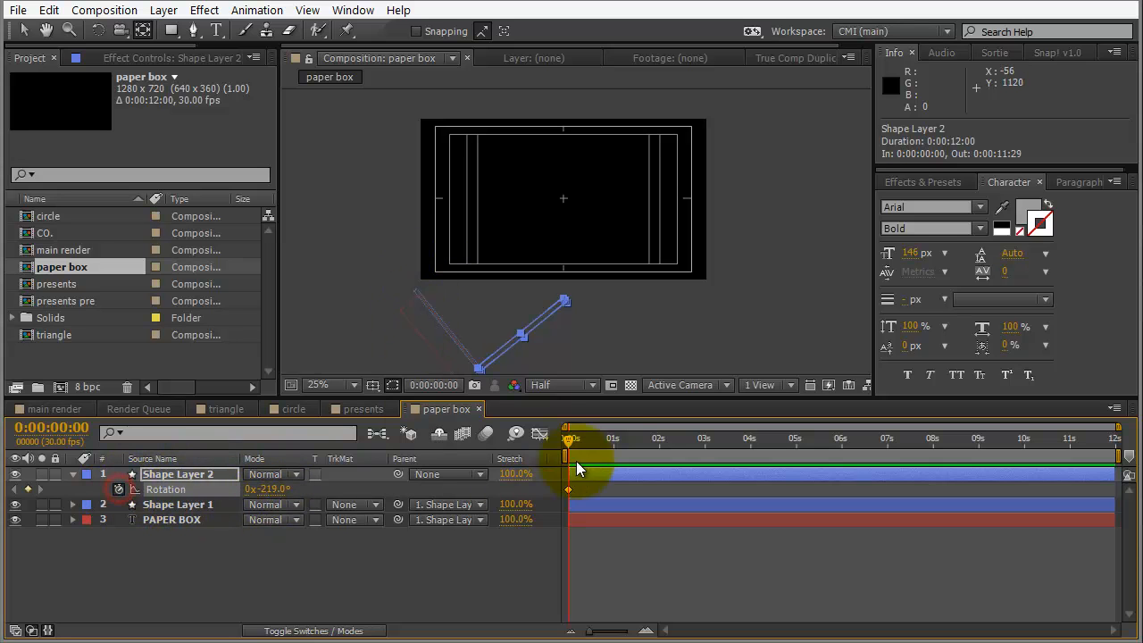
mouse_move(617, 439)
left_mouse_down()
mouse_move(629, 439)
mouse_move(615, 440)
left_mouse_up()
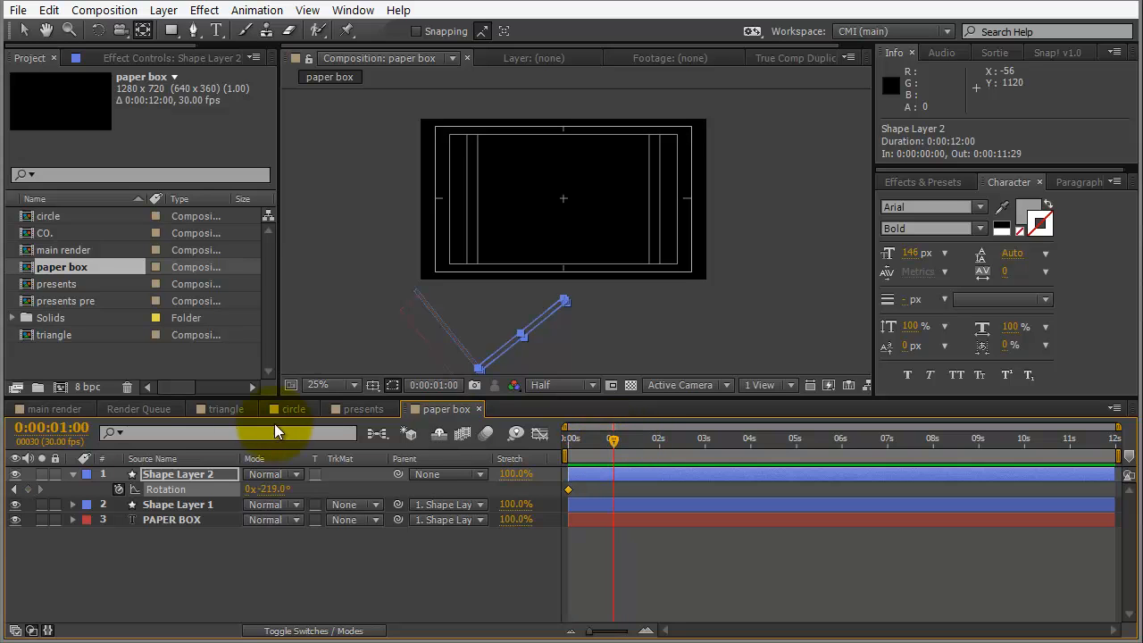
left_click_drag(268, 491, 377, 474)
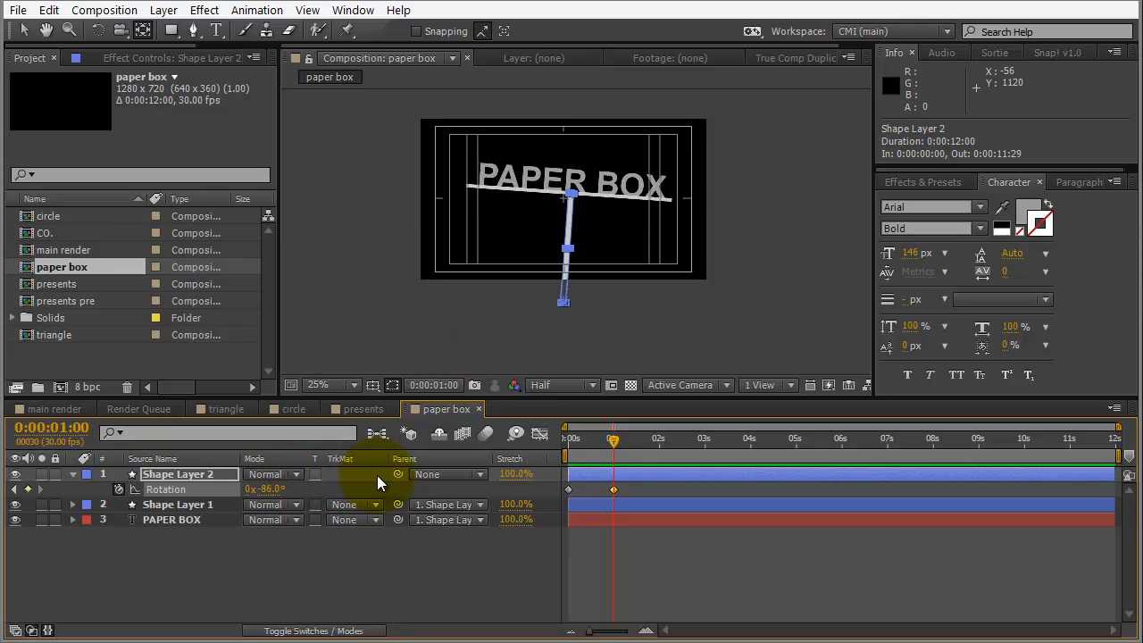
- Apply the graymachine_Inertial_Bounce preset to Shape Layer 2's rotation and preview the swing
left_click(231, 482)
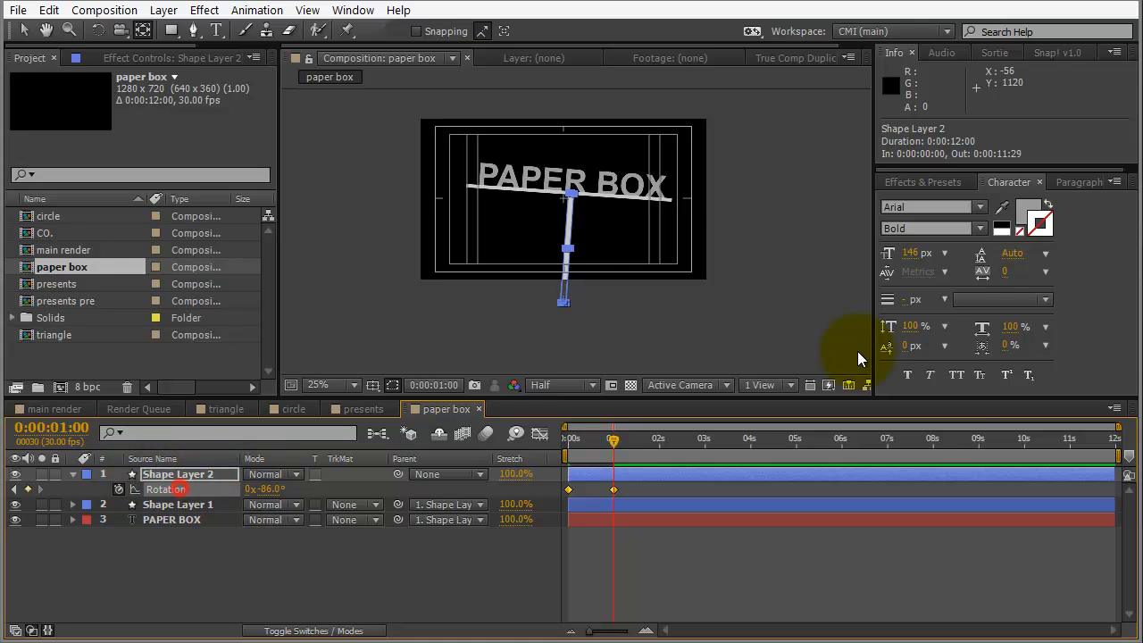
left_click(929, 182)
left_click_drag(1130, 332, 1130, 228)
left_click(883, 220)
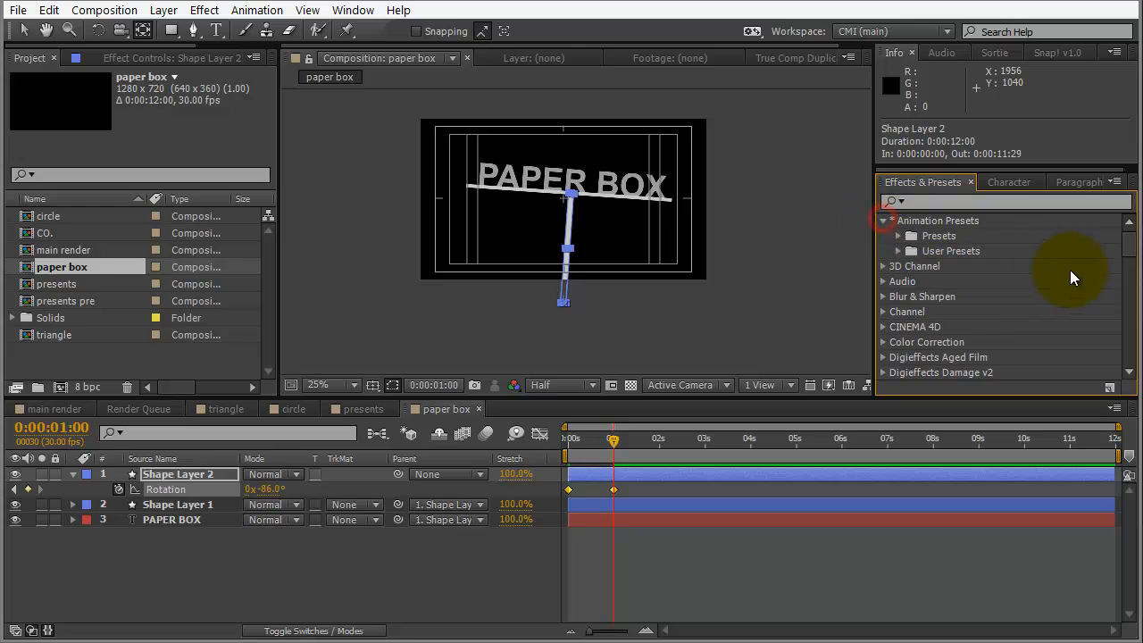
left_click(897, 235)
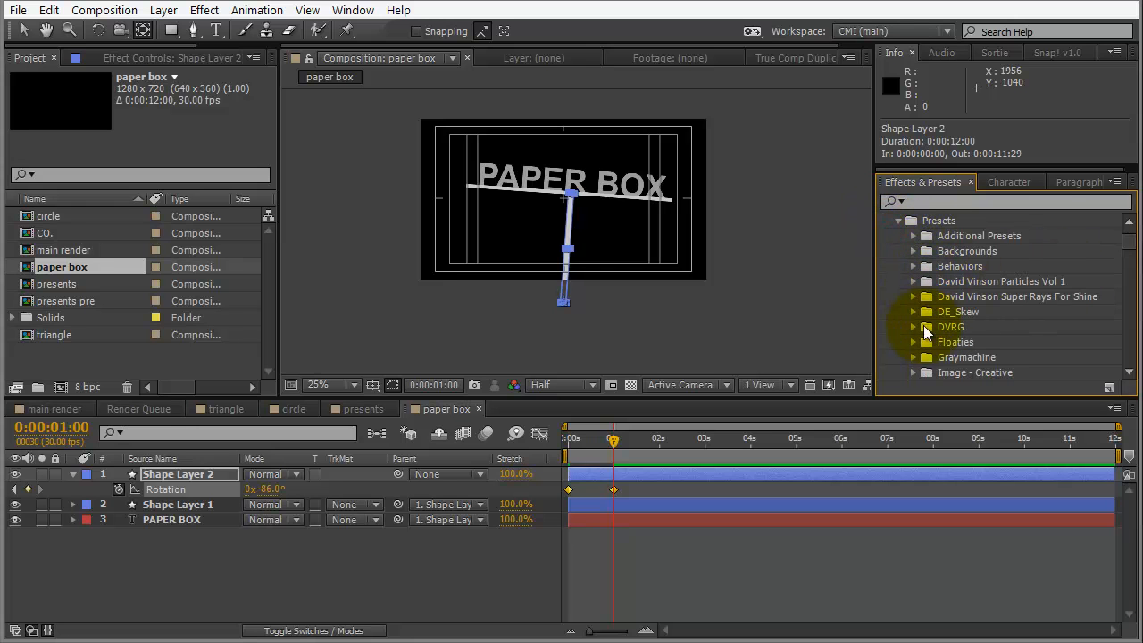
left_click(913, 358)
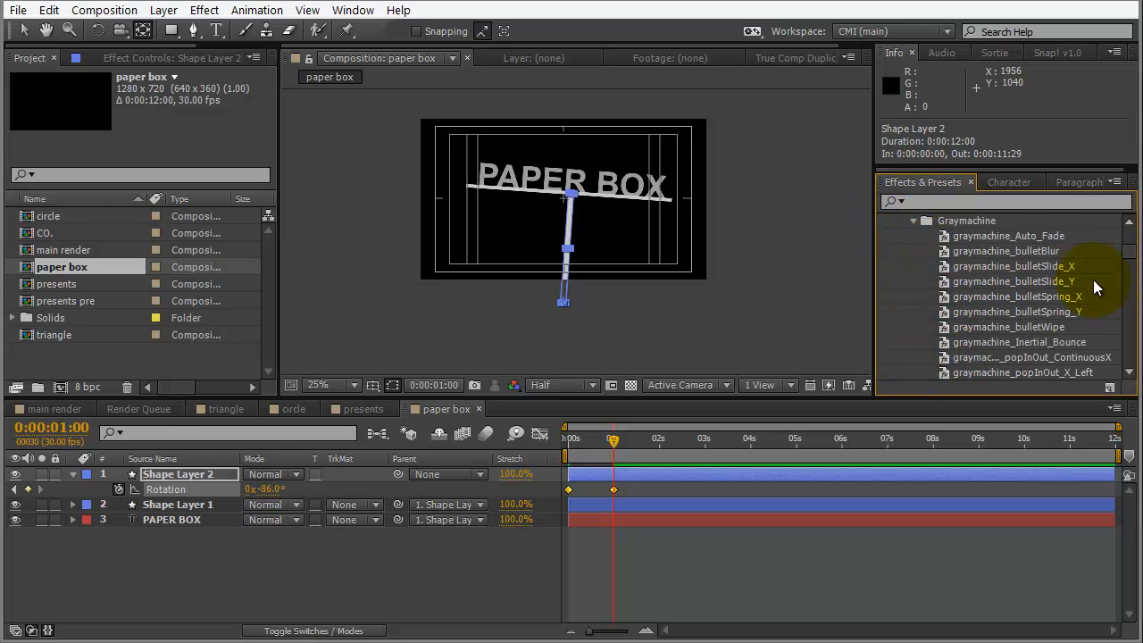
left_click(946, 342)
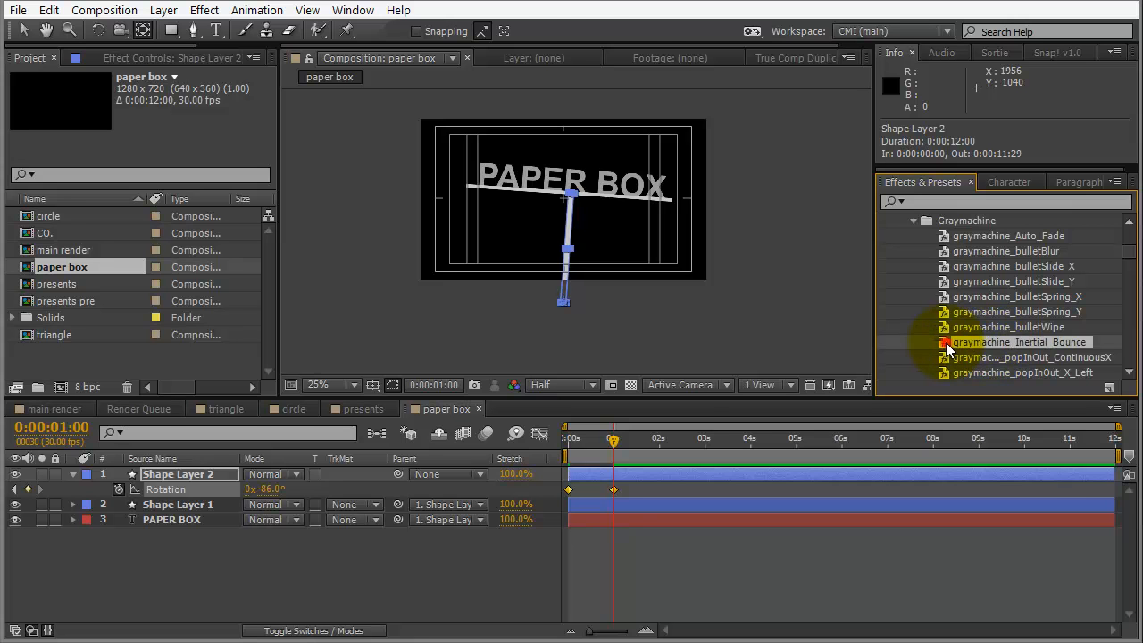
left_click_drag(607, 437, 560, 436)
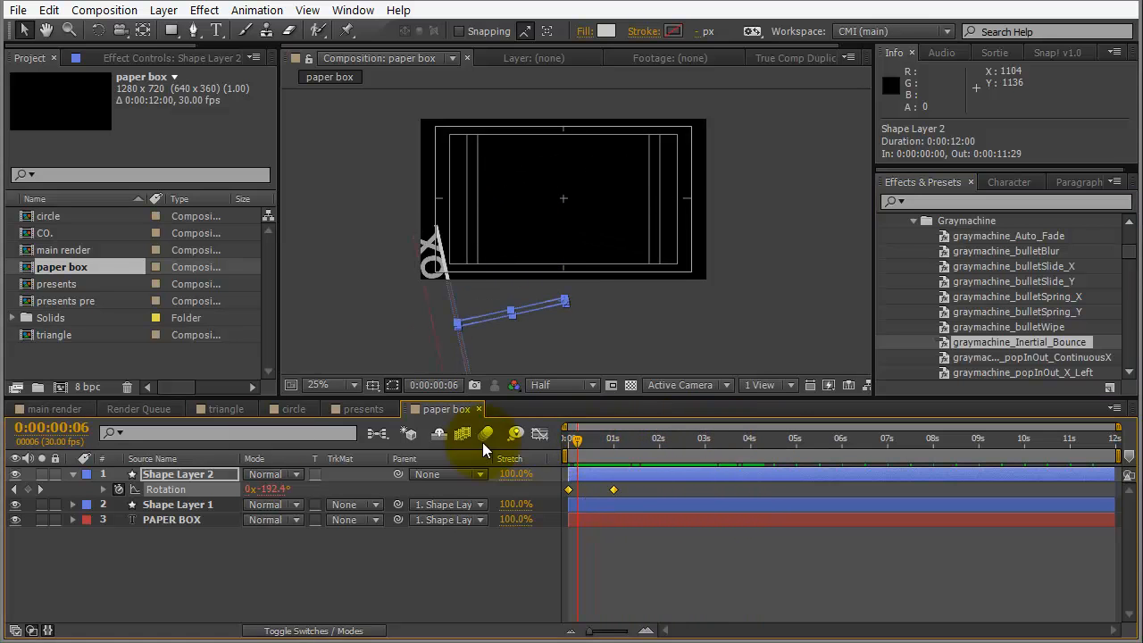
- Add the paper box composition to main render as the top layer and hide it
left_click(54, 409)
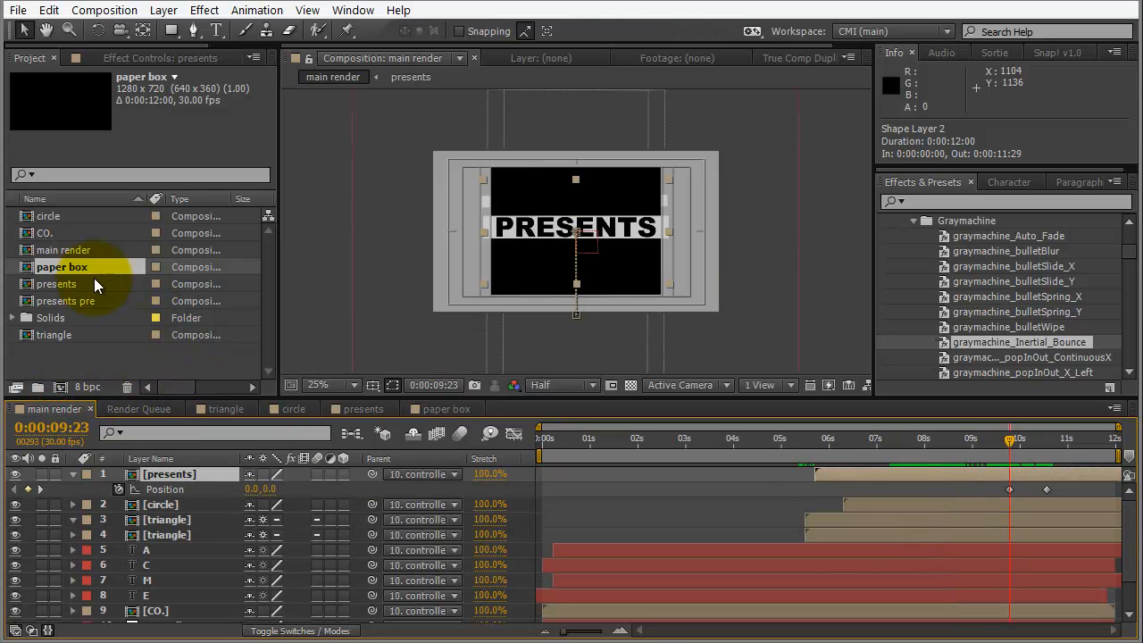
left_click_drag(86, 271, 138, 471)
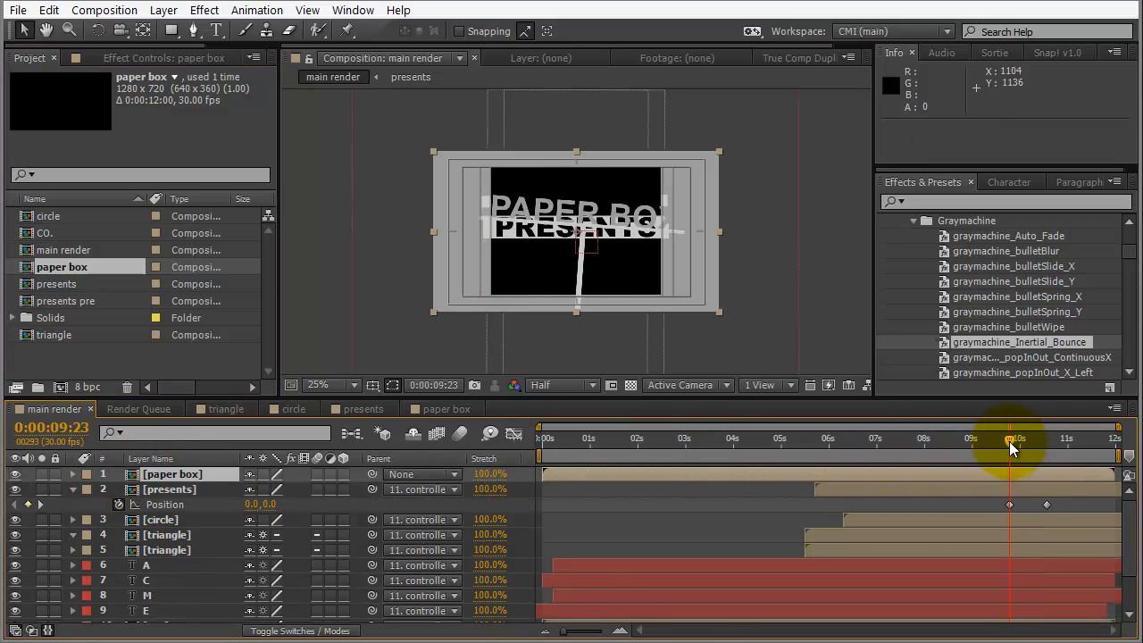
left_click(15, 474)
- Hold the controller's rotation with a keyframe at 0:00:09:19 and set it to 180° at 0:00:10:18
mouse_move(1009, 437)
left_mouse_down()
mouse_move(1047, 436)
mouse_move(1002, 436)
left_mouse_up()
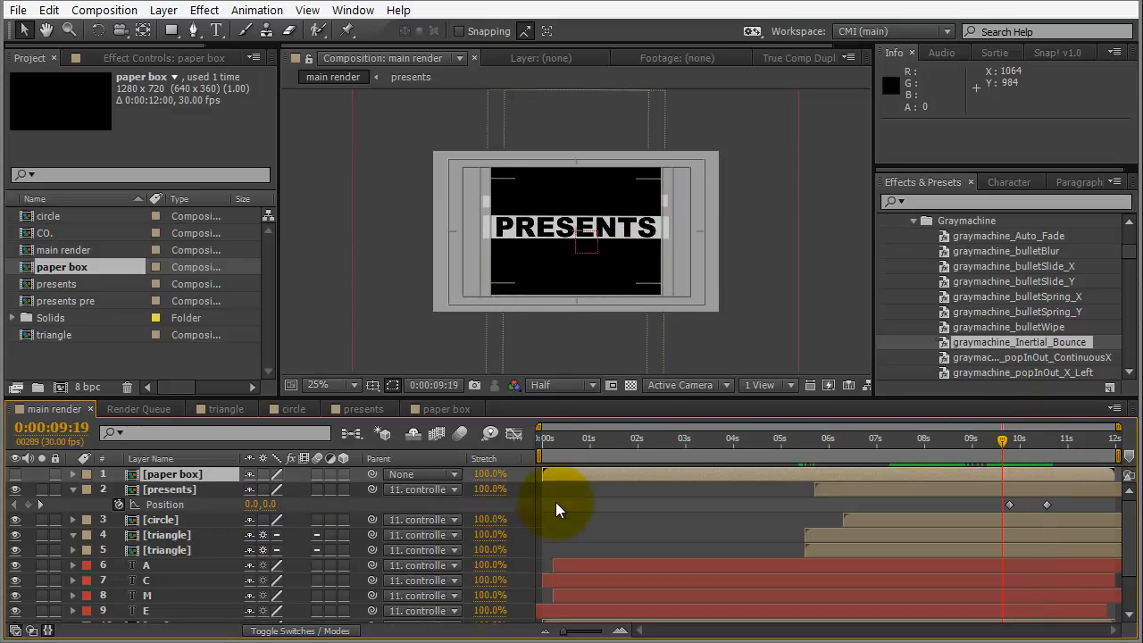
scroll(234, 523, "down", 2)
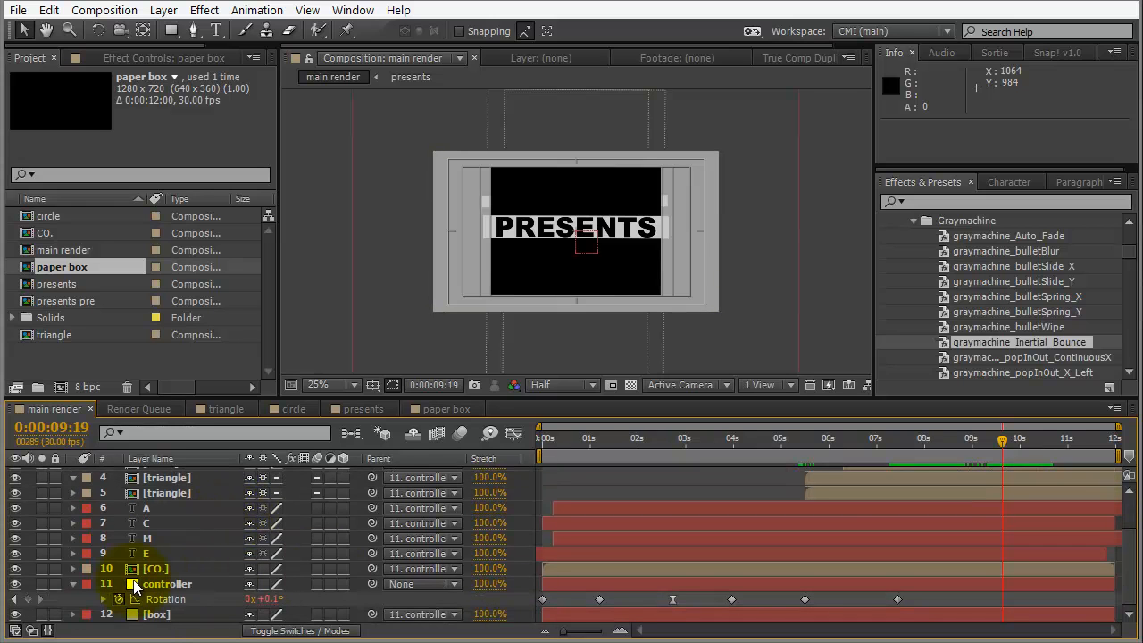
left_click(28, 600)
left_click_drag(1004, 442, 1051, 442)
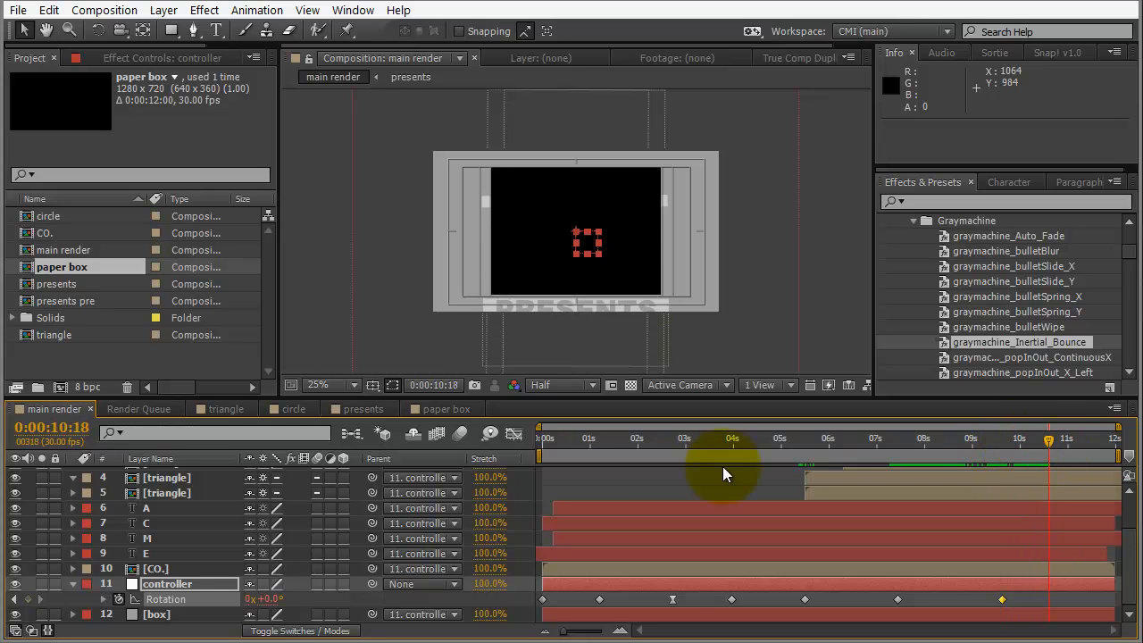
left_click(272, 599)
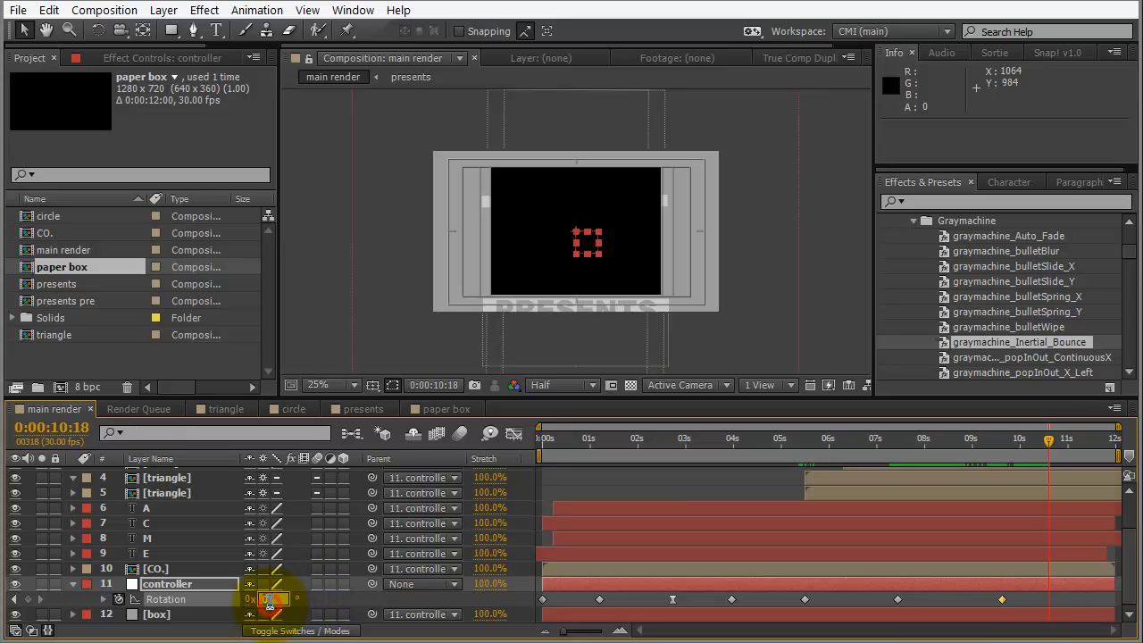
type("180")
key("Return")
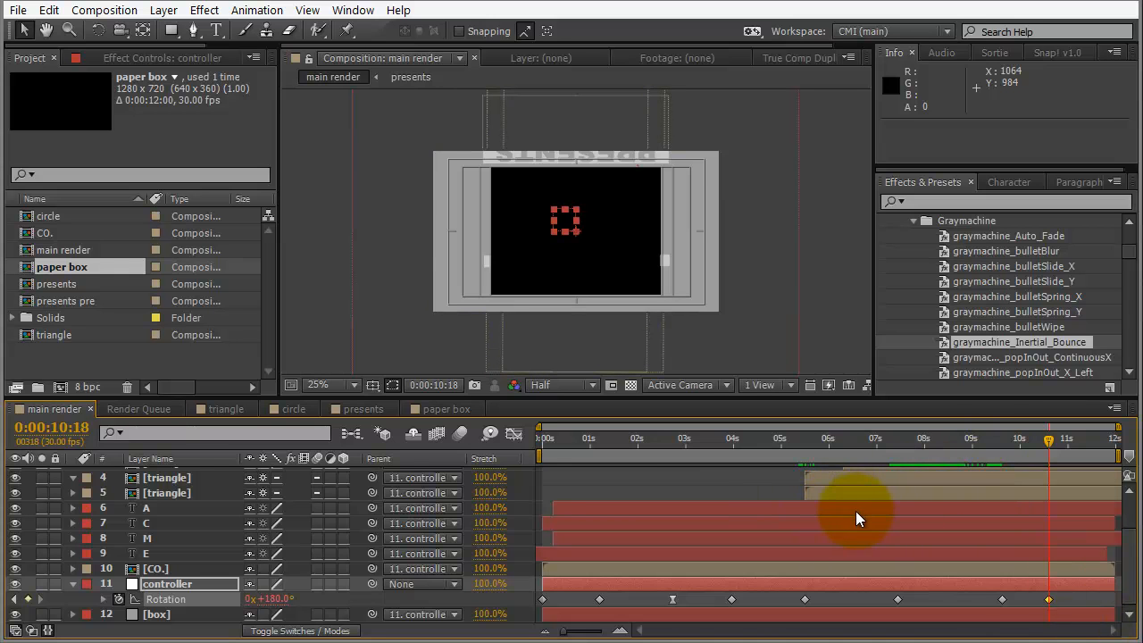
- Parent the paper box layer to the controller and make the layer visible again
scroll(855, 511, "up", 3)
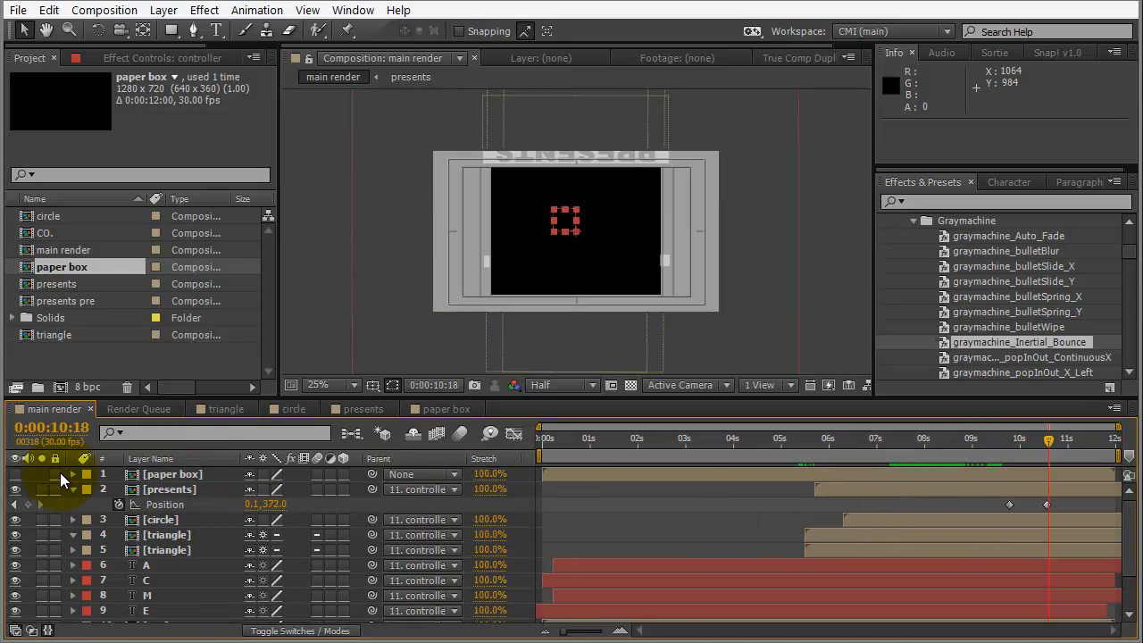
left_click_drag(373, 479, 177, 586)
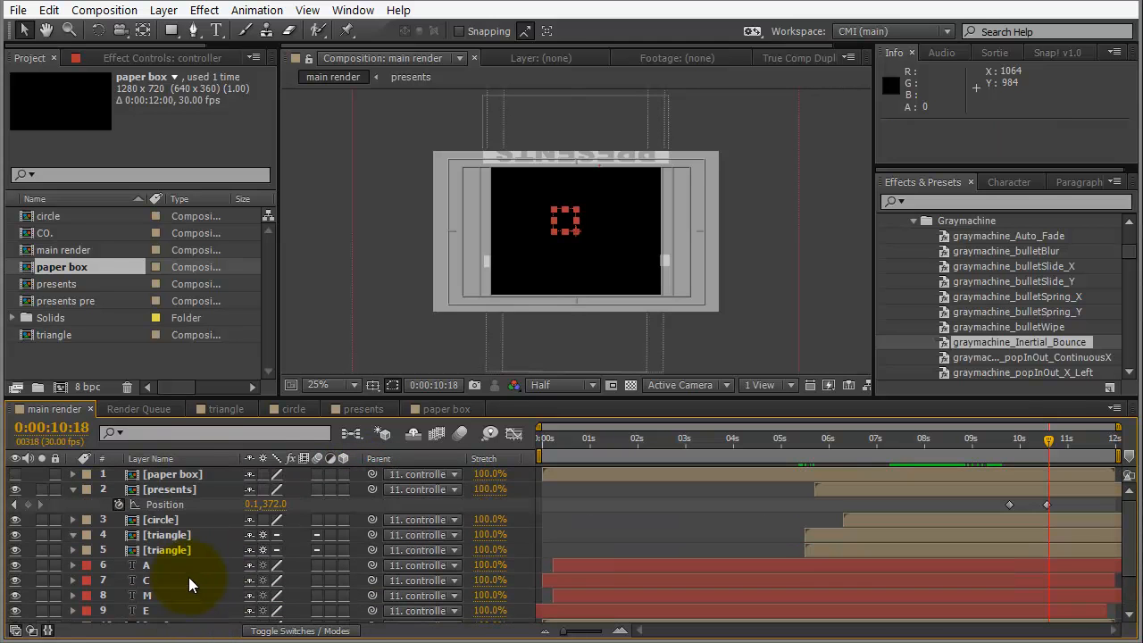
left_click(15, 474)
- Shift the paper box layer in time so that it starts at 0:00:09:27
left_click_drag(786, 472, 1107, 473)
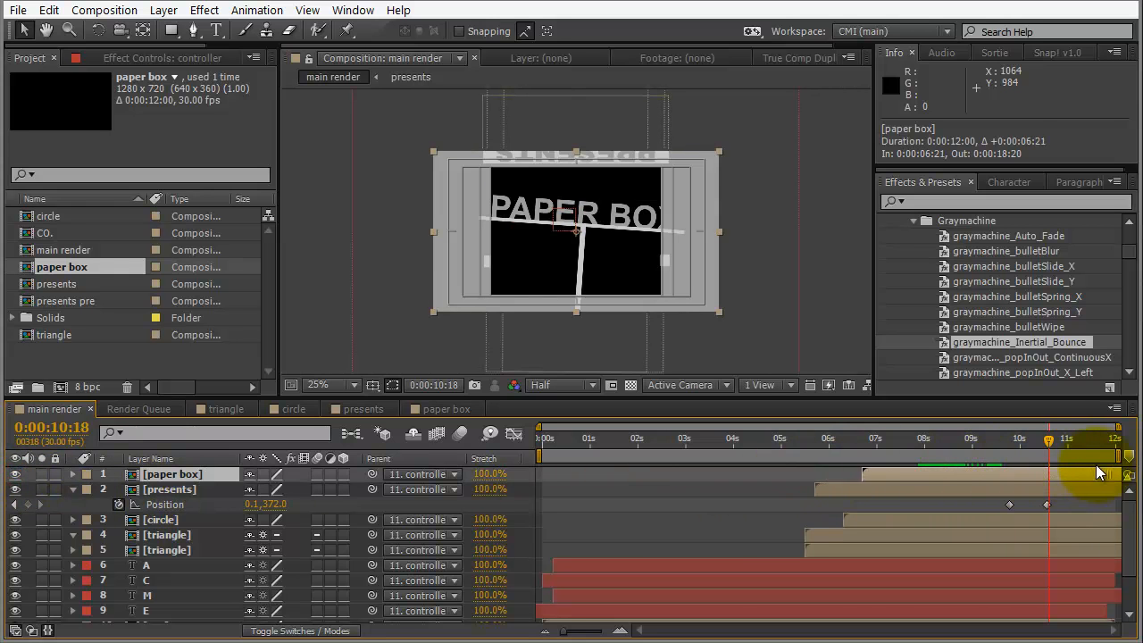
left_click_drag(937, 469, 1107, 469)
left_click_drag(1053, 439, 1051, 474)
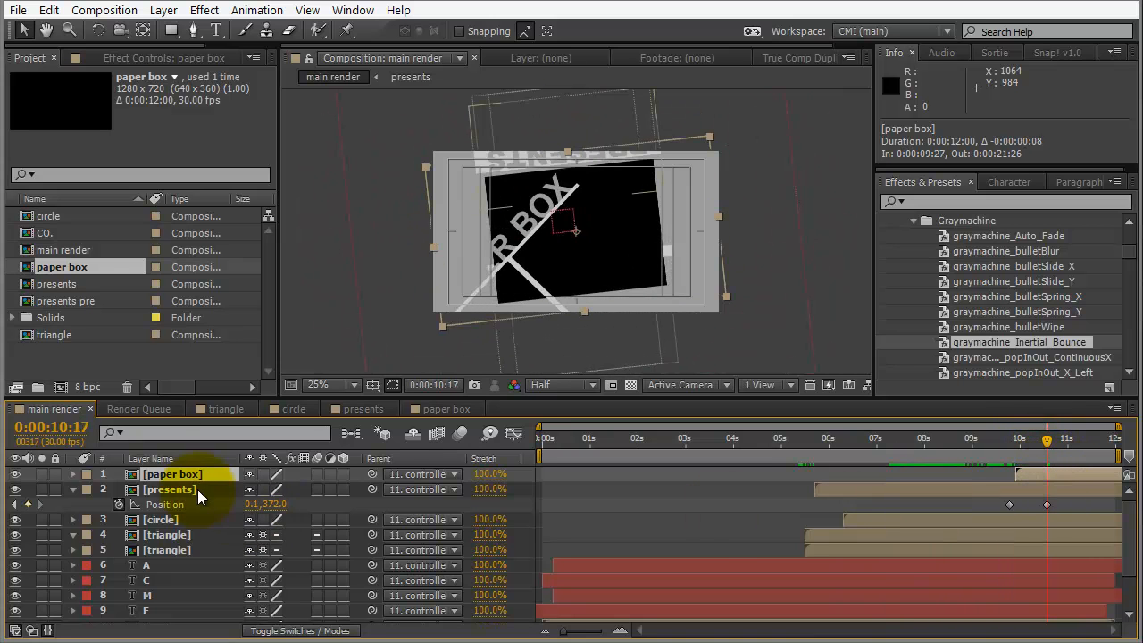
- Scale the paper box layer to 82% and check its swing through to the end of main render
key("alt+shift+s")
left_click_drag(298, 489, 291, 490)
mouse_move(1046, 438)
left_mouse_down()
mouse_move(1012, 444)
mouse_move(1127, 446)
left_mouse_up()
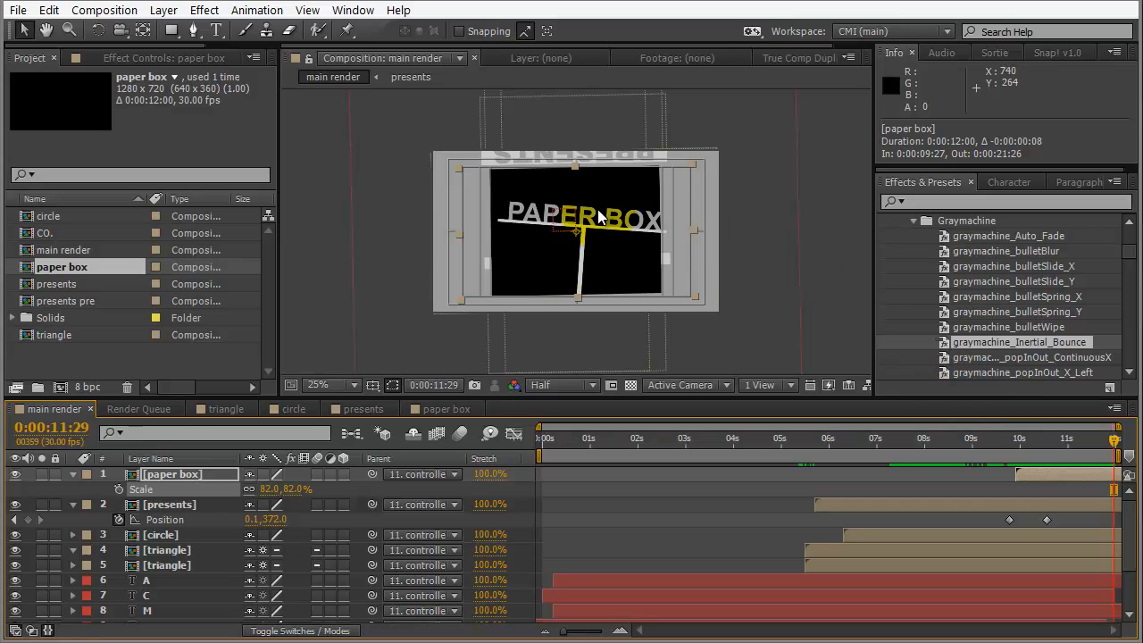
- Reopen the paper box composition and scale the PAPER BOX text to 54.8, 160.3%
double_click(170, 475)
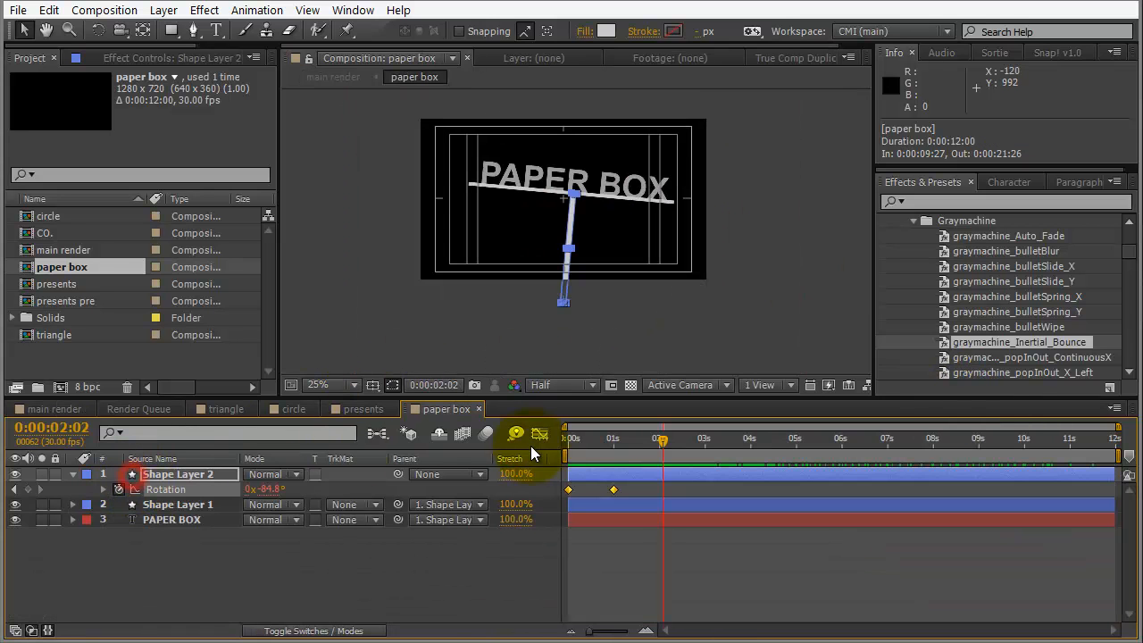
left_click(166, 519)
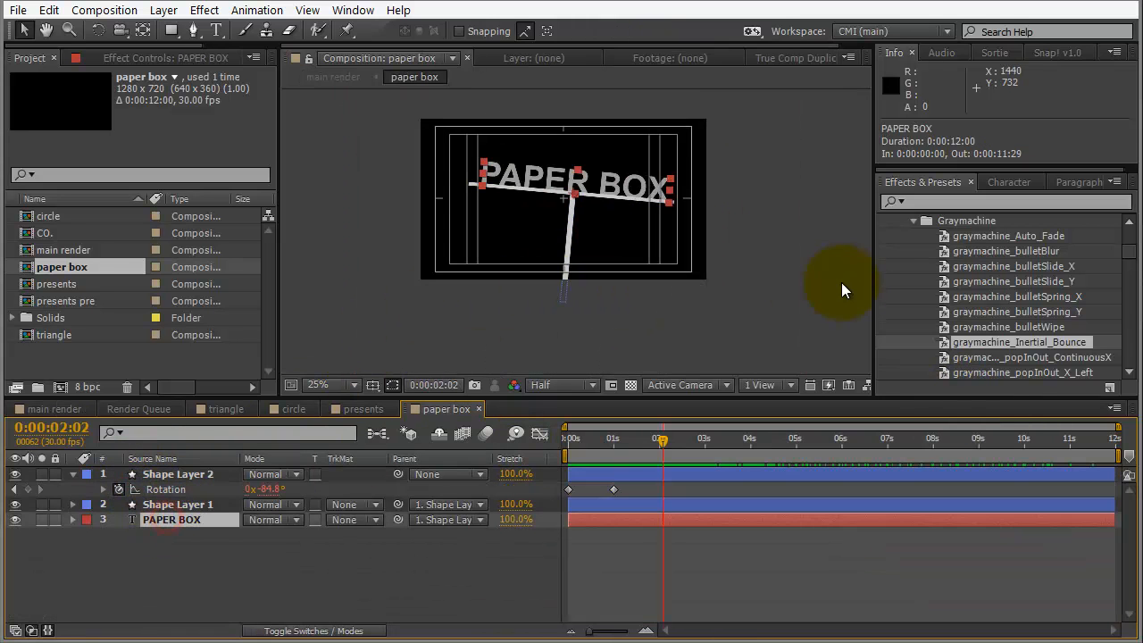
key("s")
left_click_drag(299, 536, 87, 545)
- Unlink Shape Layer 1's scale and reduce its horizontal scale to 52.1% to match the text's width
left_click(148, 507)
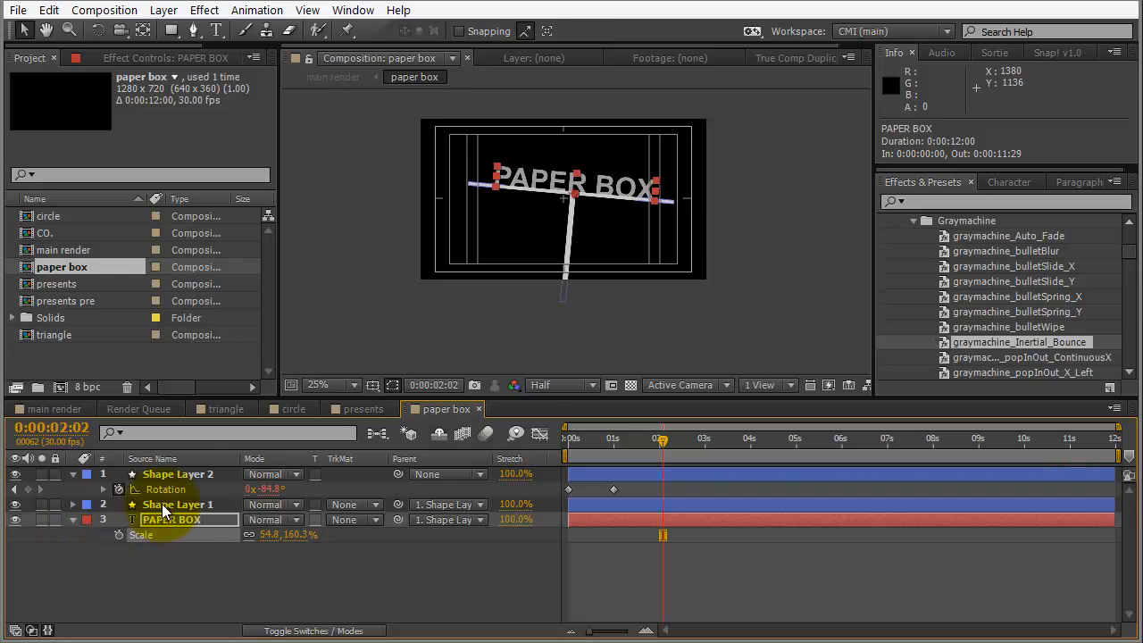
key("s")
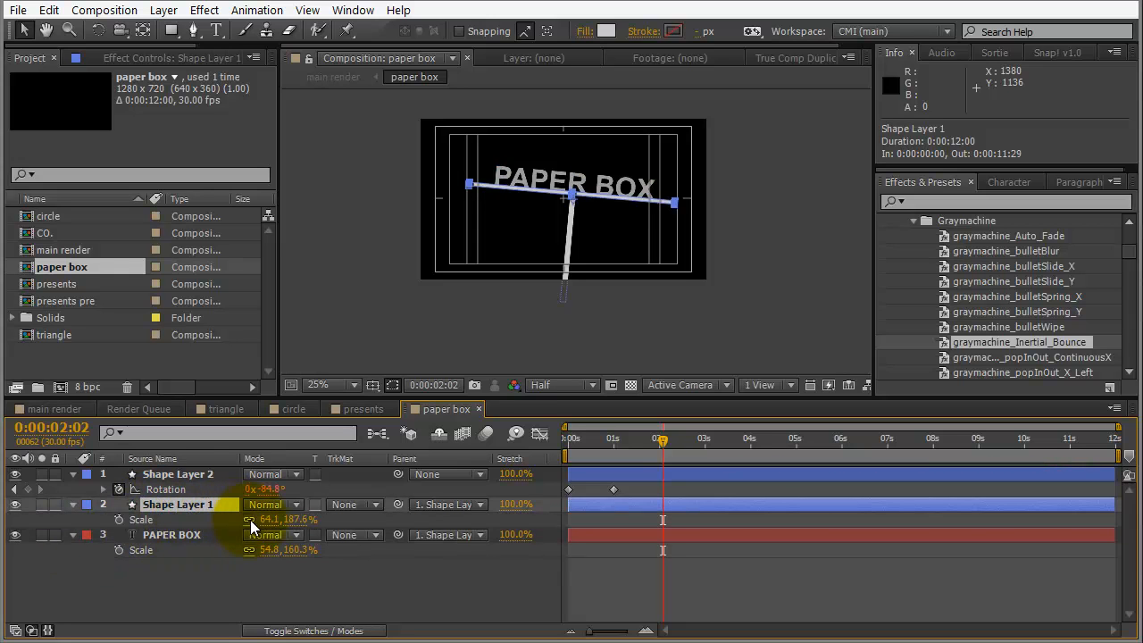
left_click_drag(268, 520, 261, 520)
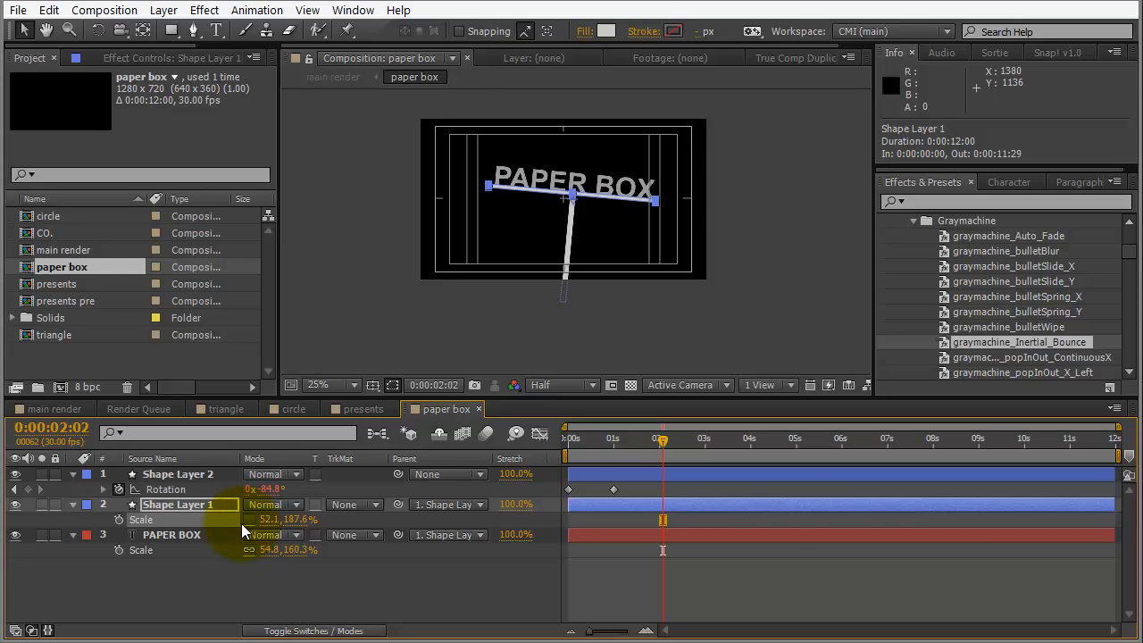
- Return to the main render composition and review the sign's swing through to the last frame
left_click(63, 409)
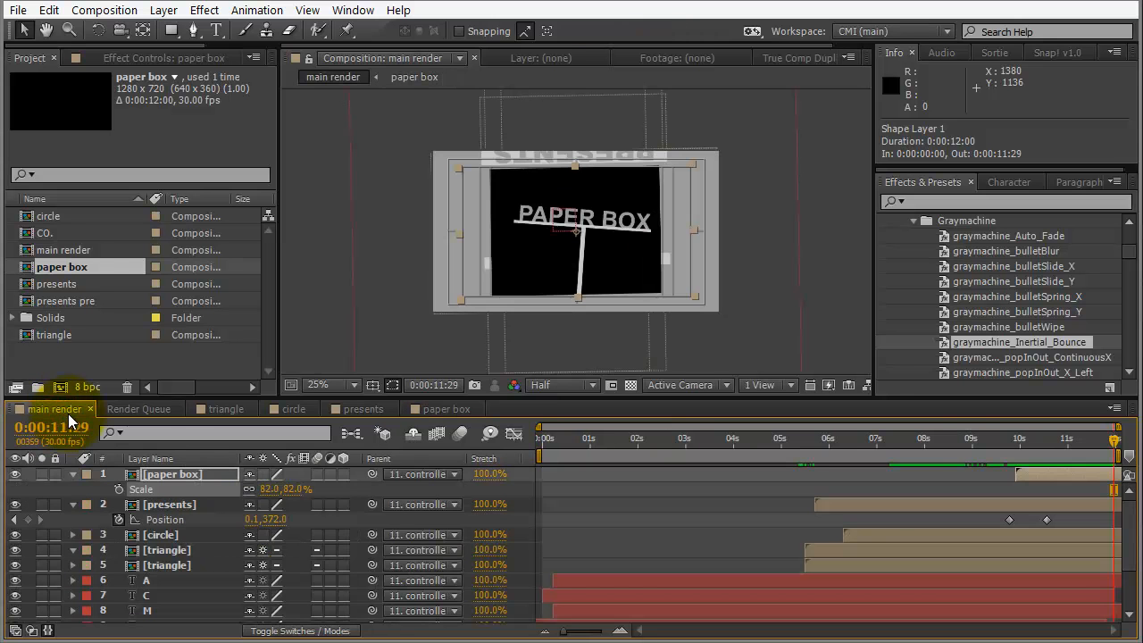
left_click_drag(1011, 440, 1122, 450)
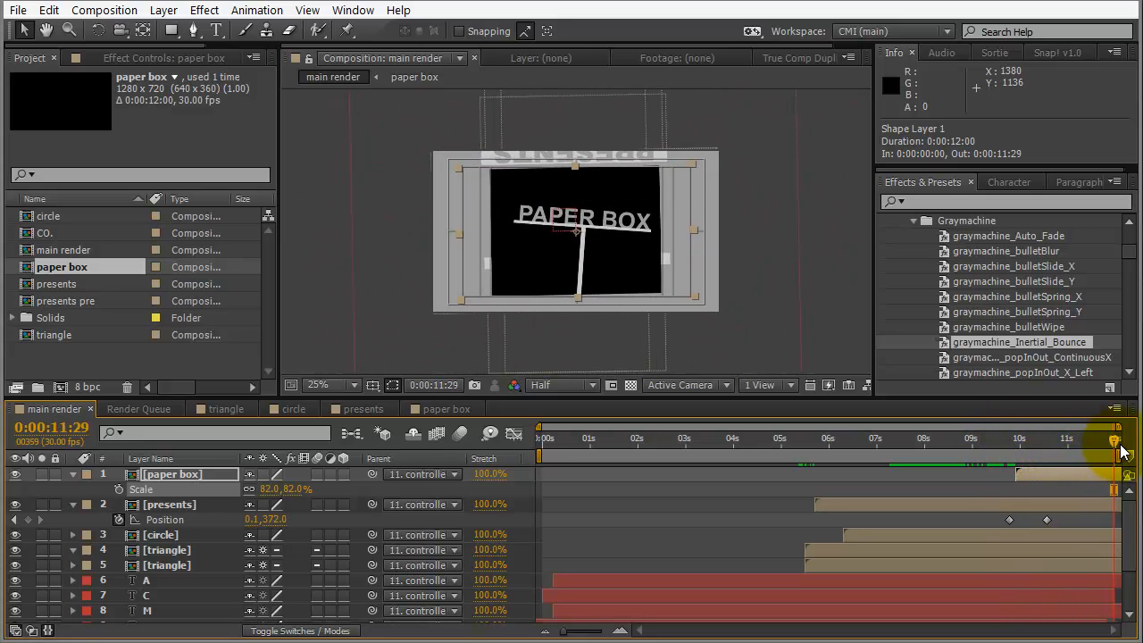
left_click(944, 494)
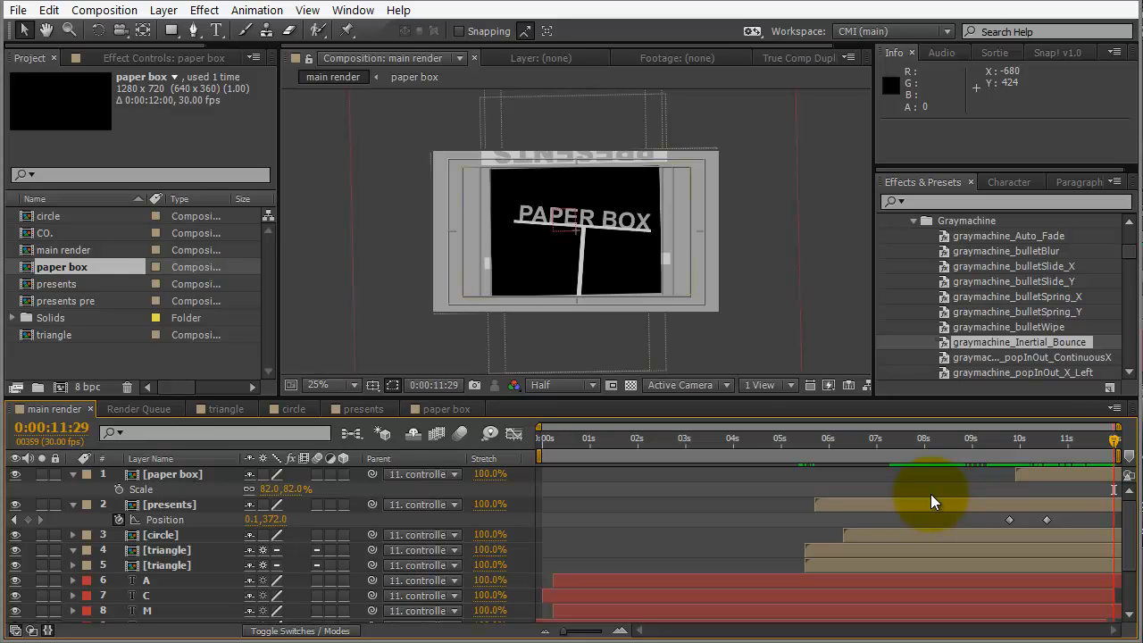
- Add main render to the render queue and set its output module to TIFF Sequence with Alpha
left_click(17, 11)
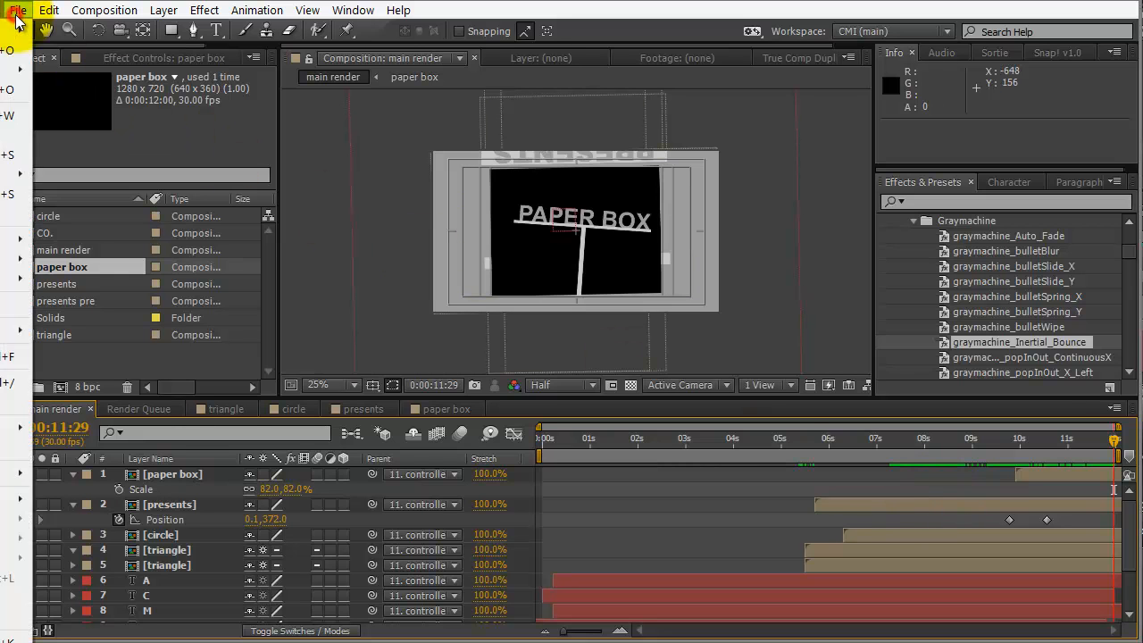
mouse_move(14, 278)
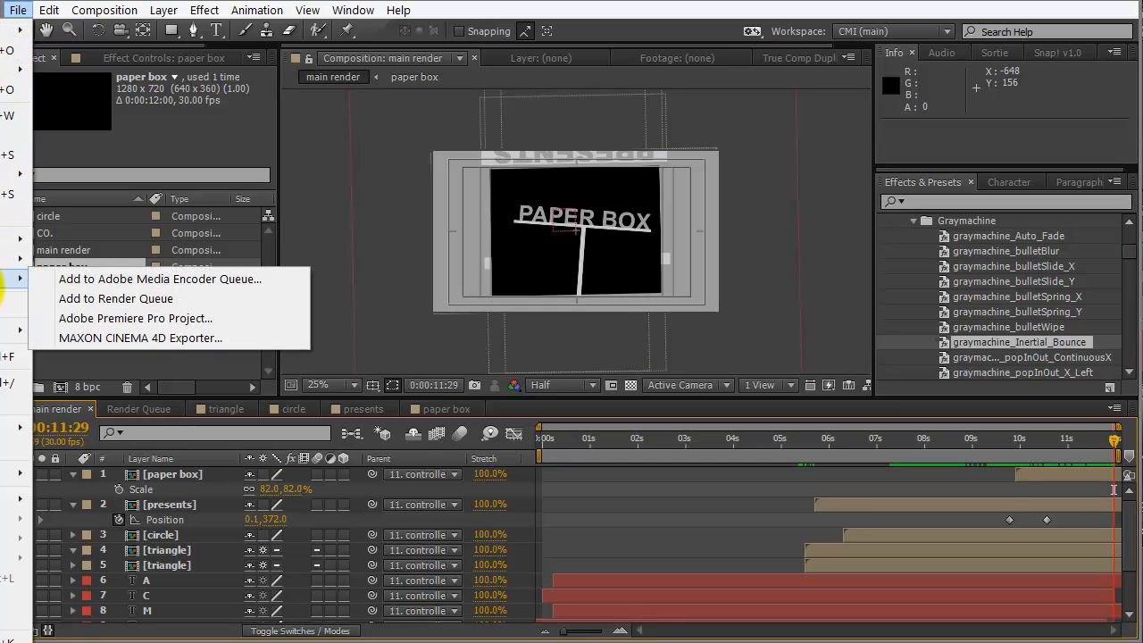
left_click(138, 299)
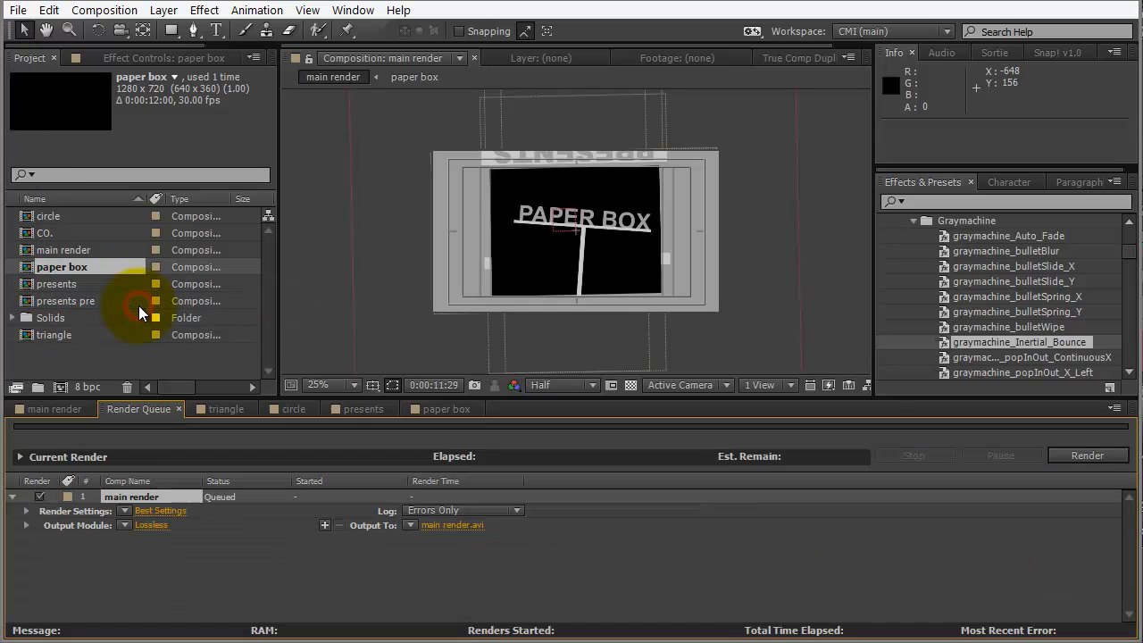
left_click(122, 525)
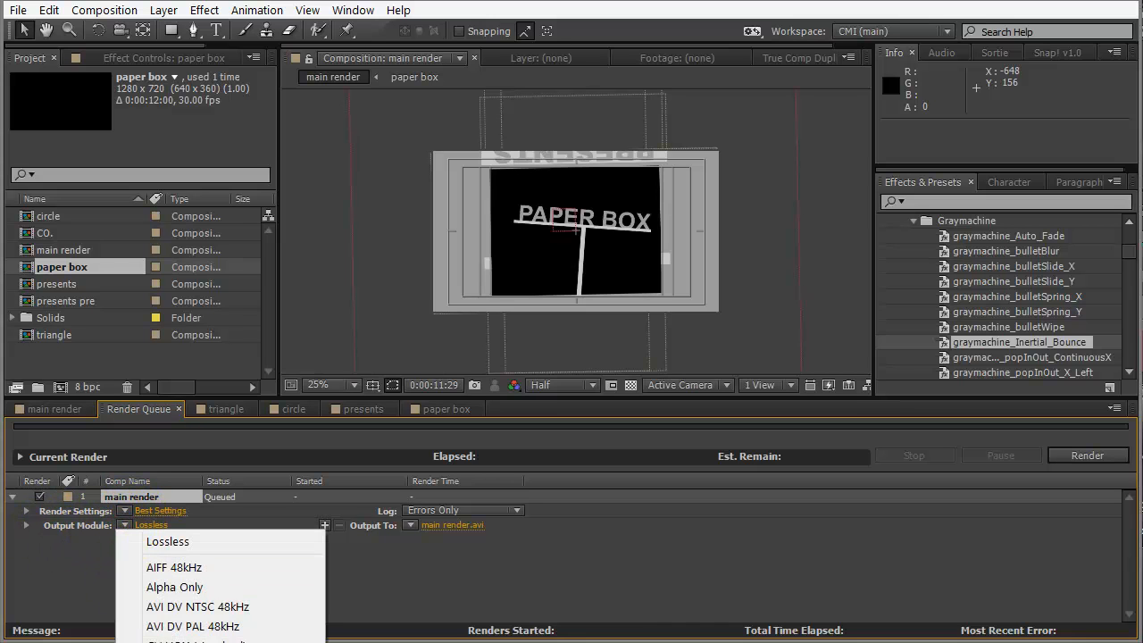
left_click(163, 576)
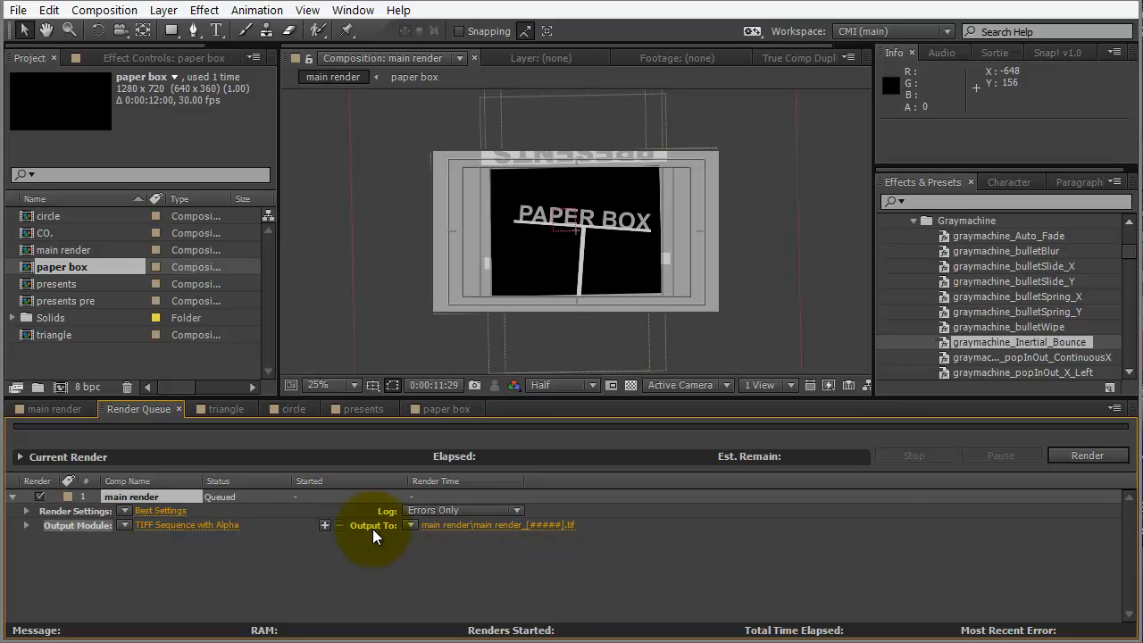
- Send the TIFF sequence to a main render subfolder inside AE\Renders of the 14_07_01_Paper Box Tutorial folder on drive F
left_click(465, 524)
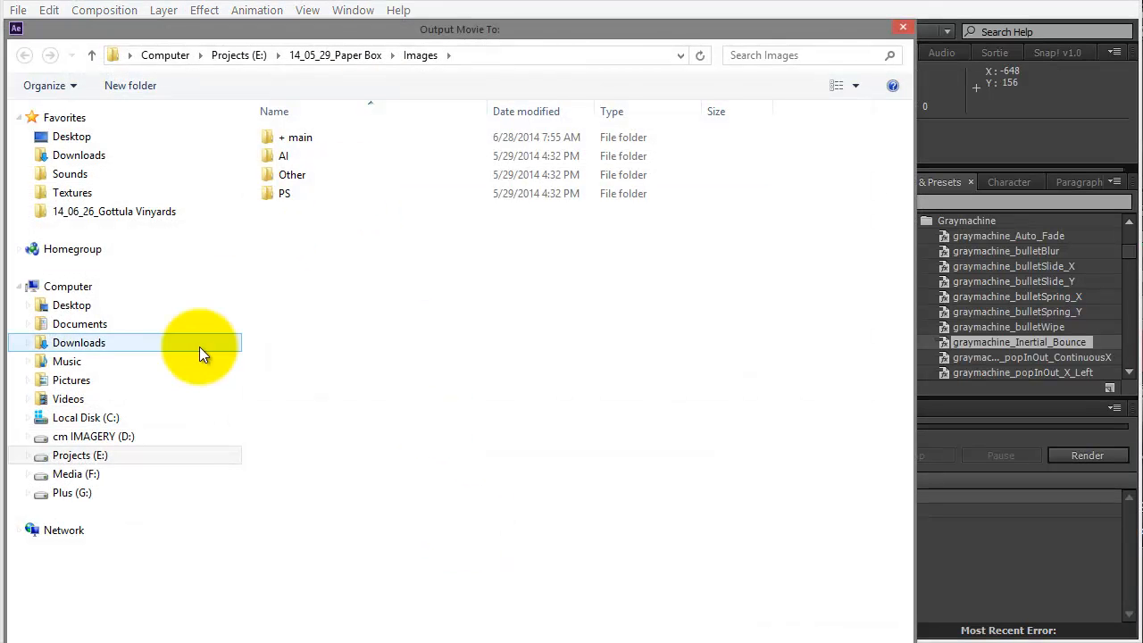
left_click_drag(307, 31, 439, 75)
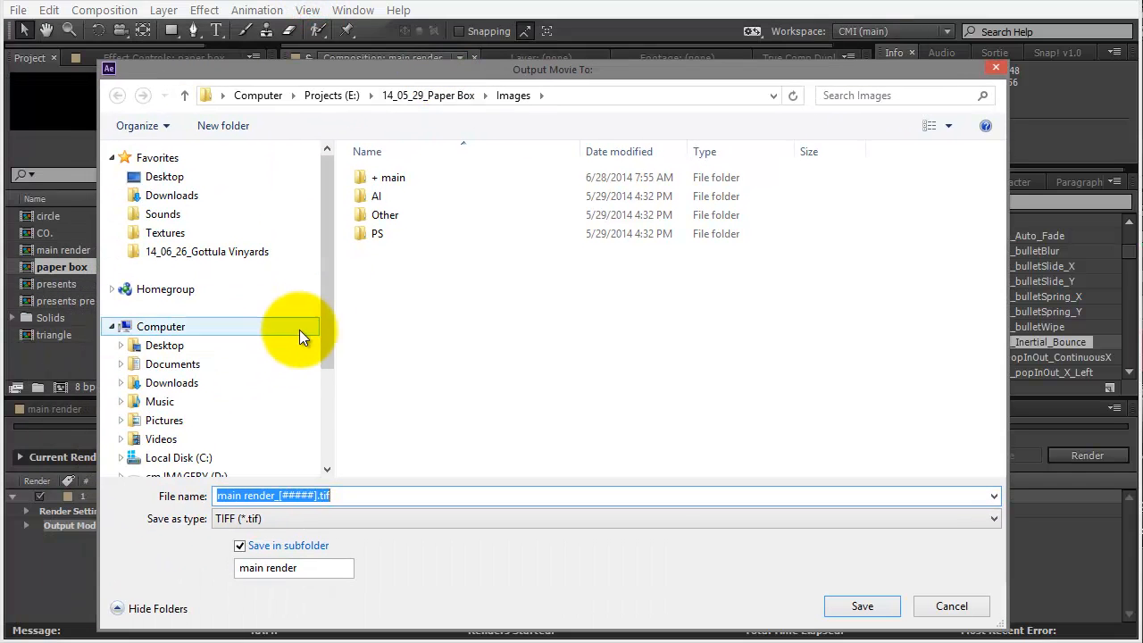
left_click_drag(326, 297, 299, 436)
left_click(196, 396)
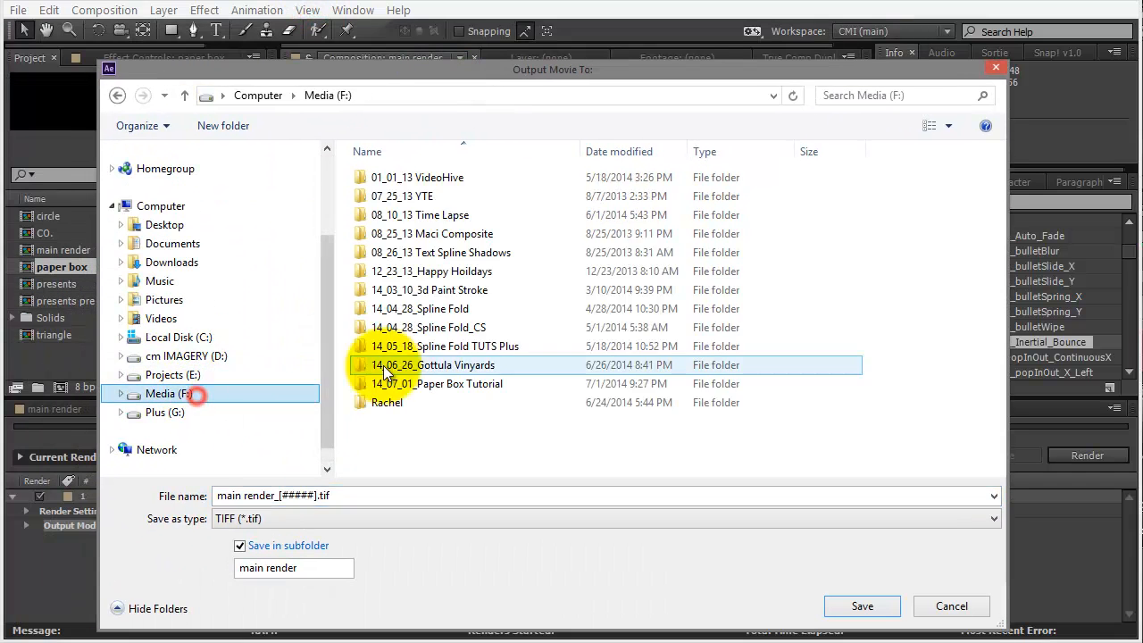
double_click(447, 383)
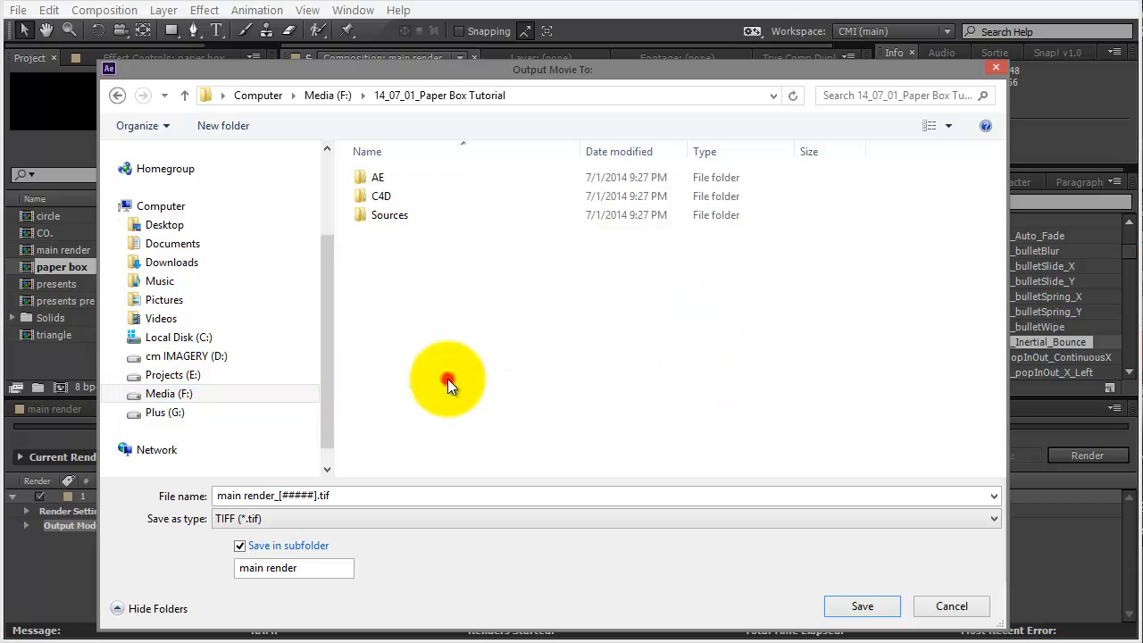
left_click(387, 177)
double_click(387, 178)
double_click(391, 179)
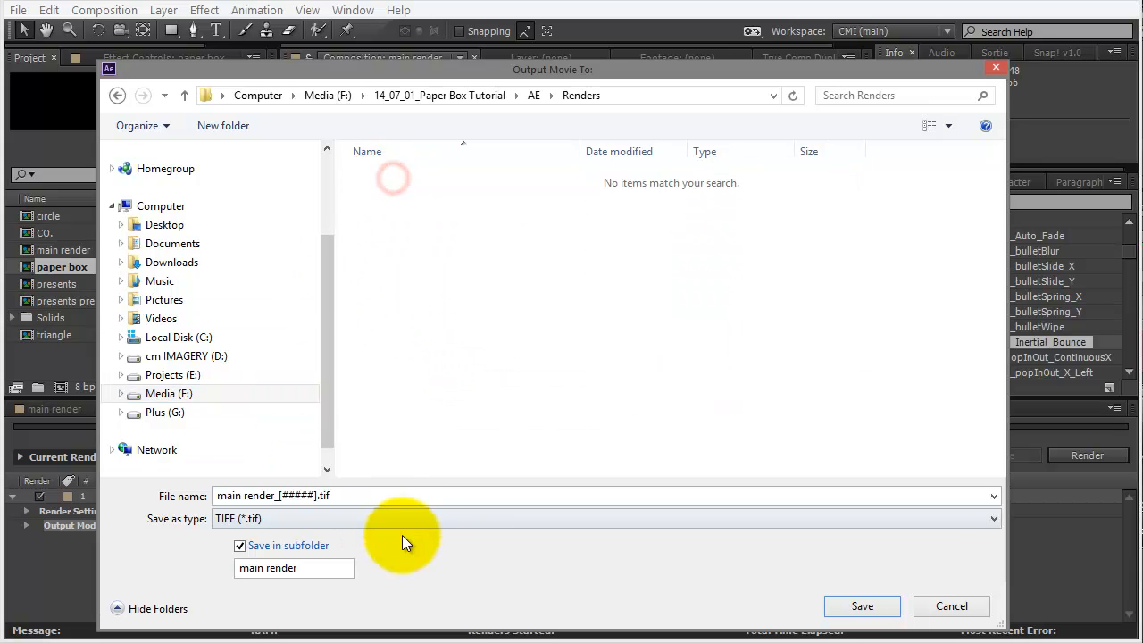
left_click(856, 607)
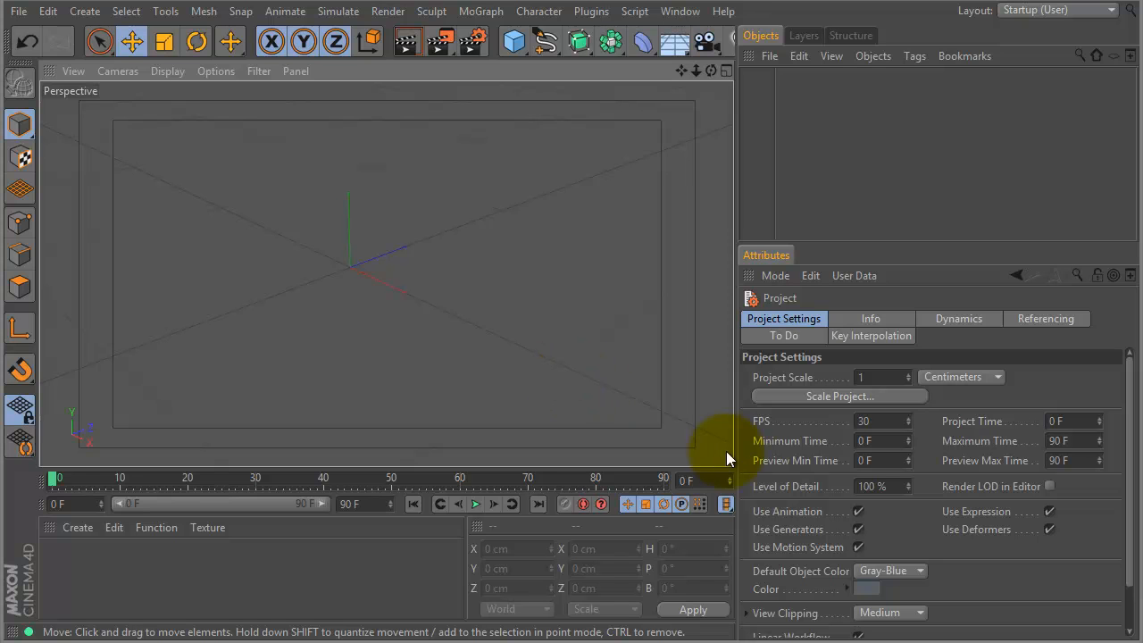
- In Cinema 4D, set the render output to 1280 x 720 pixels at 30 fps with a manual frame range of 0 to 360 F
left_click(481, 40)
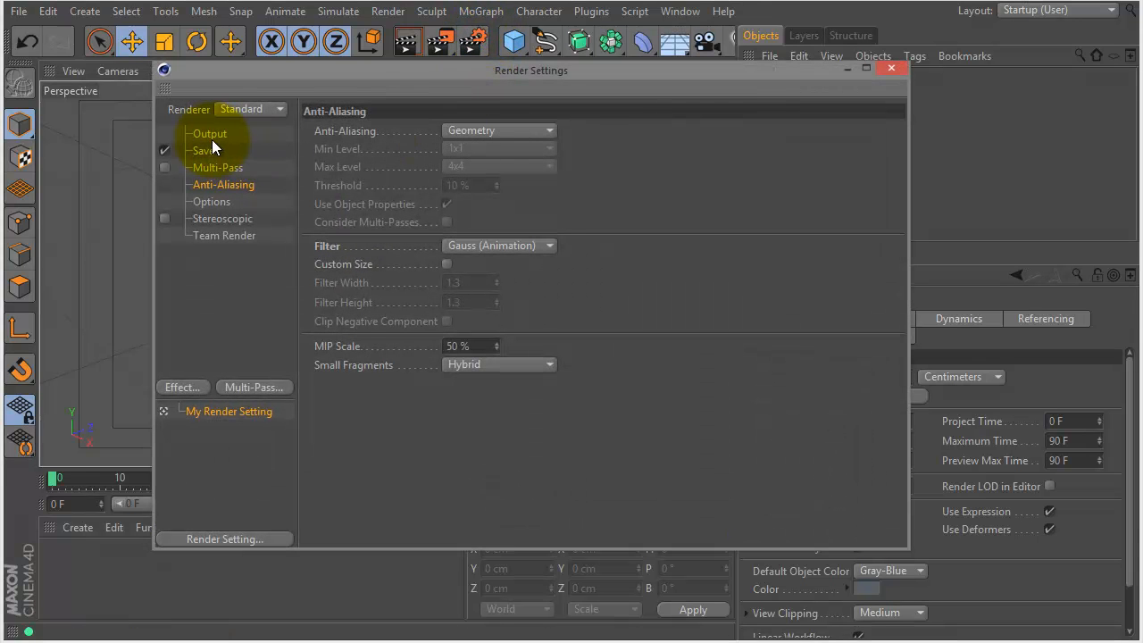
left_click(213, 135)
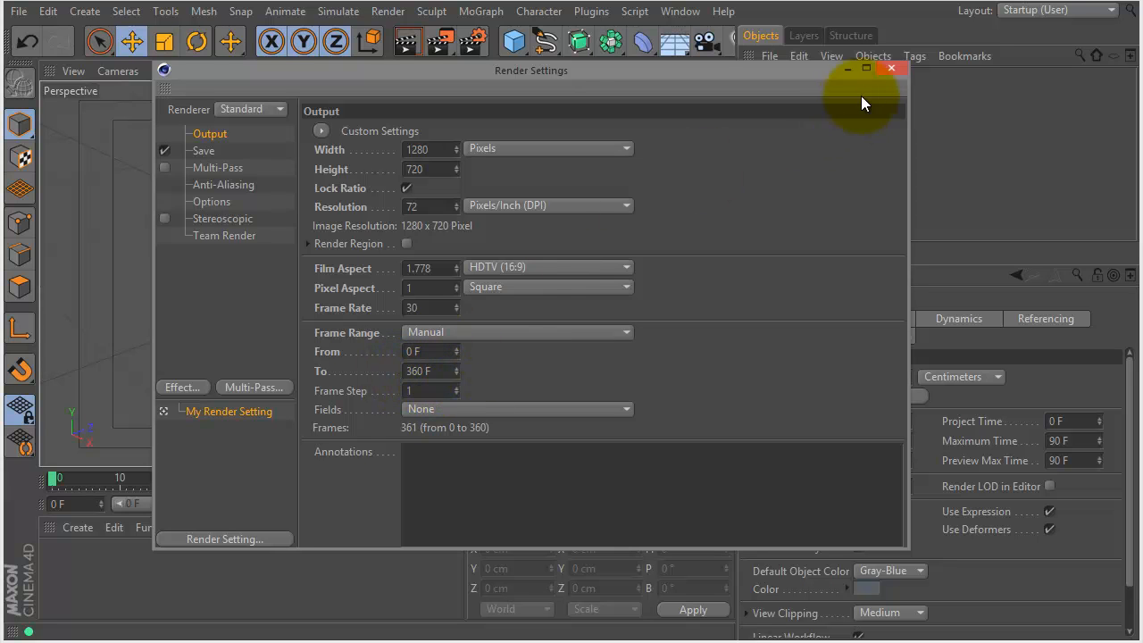
left_click(891, 69)
- Add a plane with -Z orientation and reduce its width and height segments to 1 each
left_click_drag(523, 42, 686, 95)
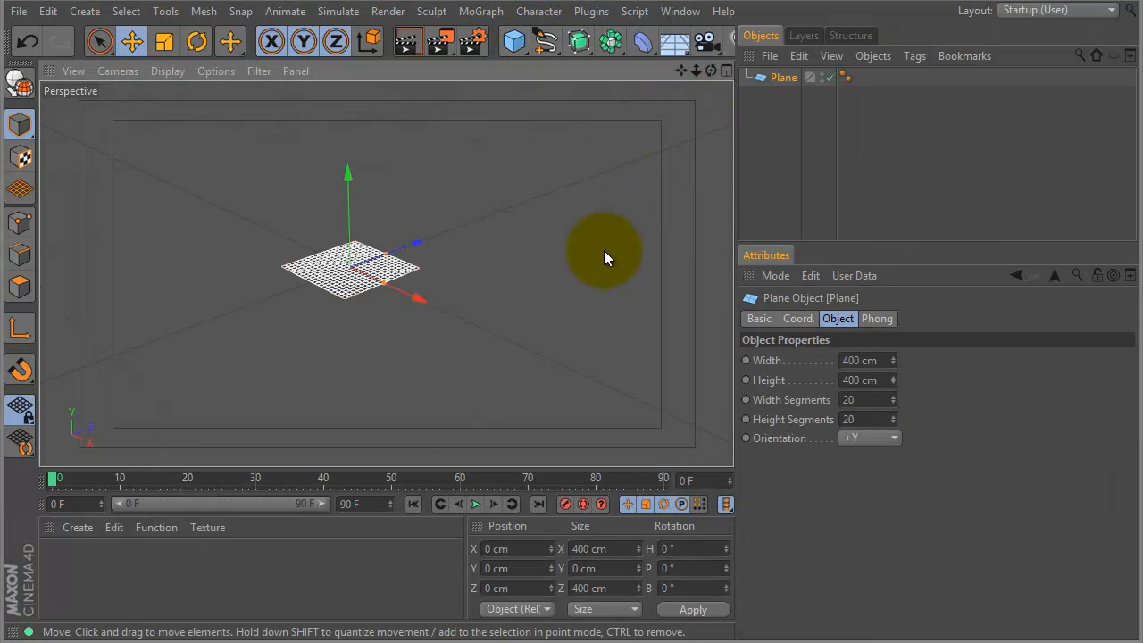
left_click(866, 438)
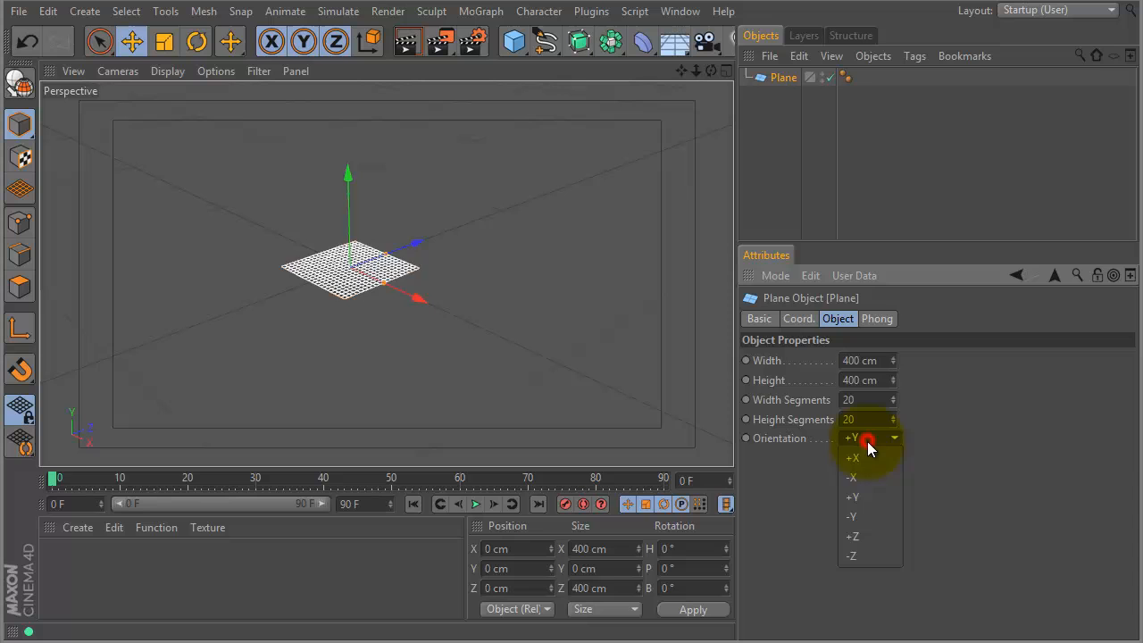
left_click(868, 543)
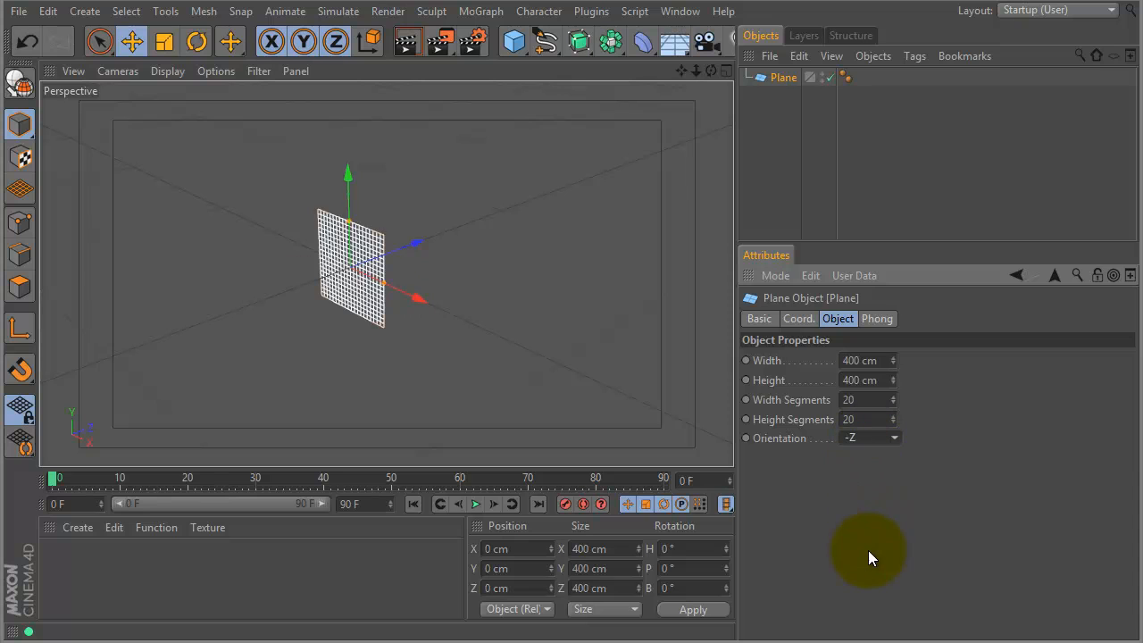
left_click(877, 401)
type("1")
left_click(853, 419)
type("1")
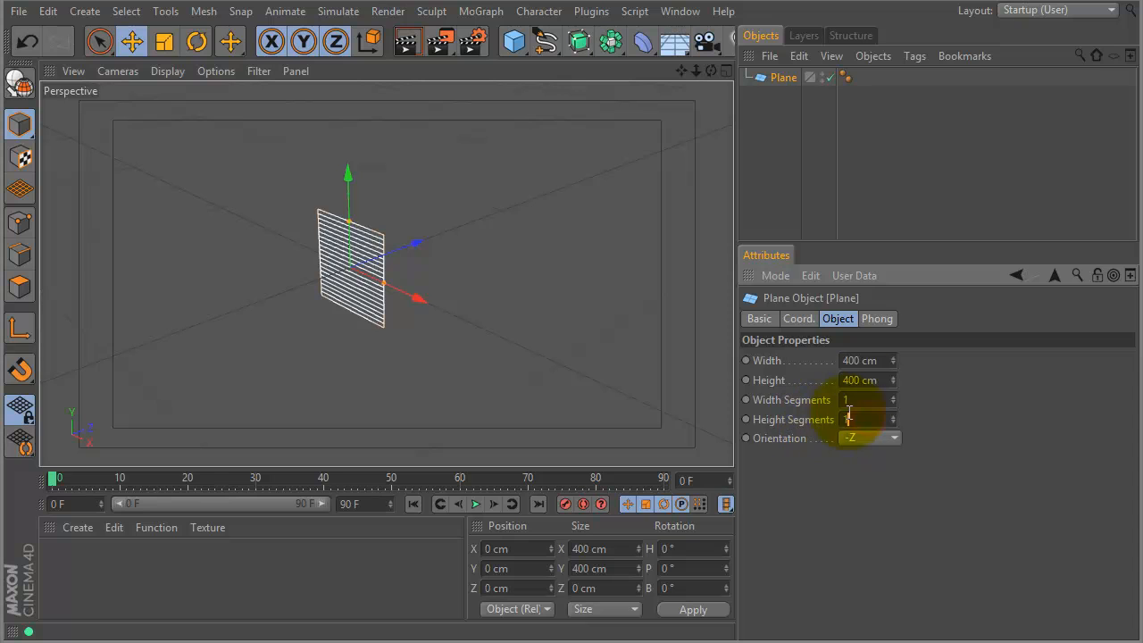
- Set the plane's width to 1280 cm and its height to 720 cm
left_click(855, 361)
type("1280")
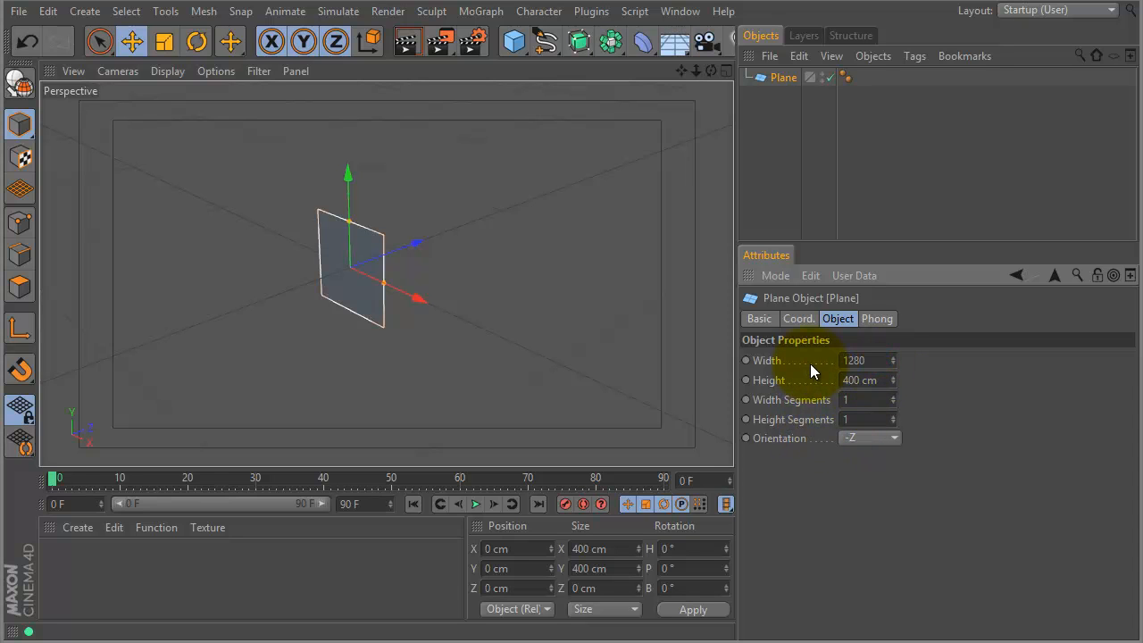
key("Tab")
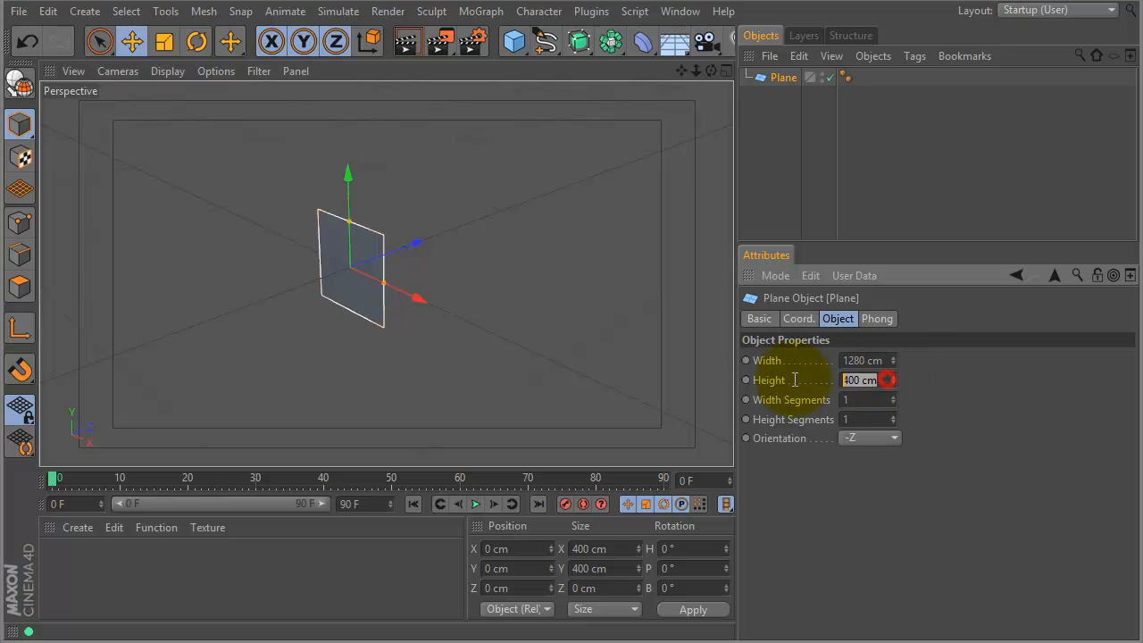
type("720")
key("Return")
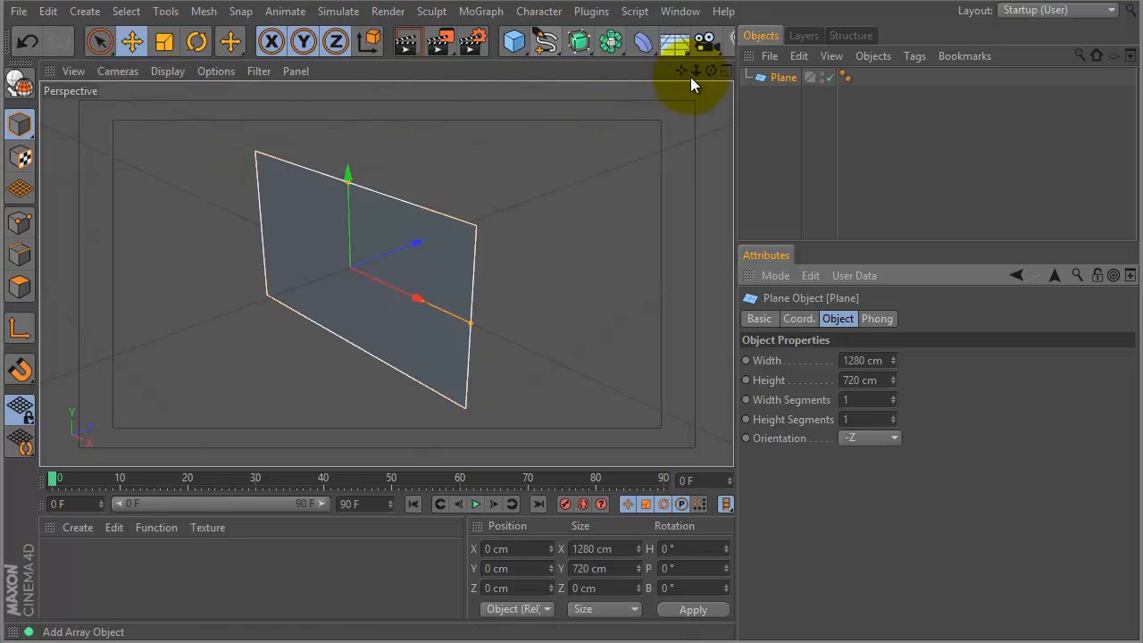
- Put the plane in a linear Cloner with 20 clones, stepped 0 cm in Y and 40 cm in Z
left_click(482, 11)
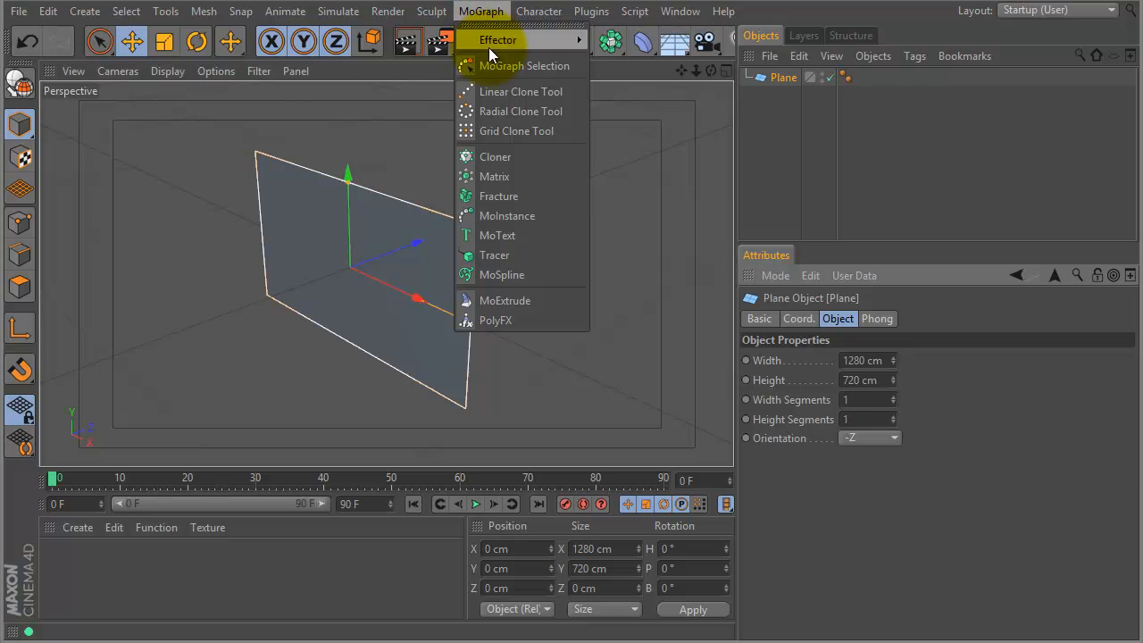
left_click(505, 154)
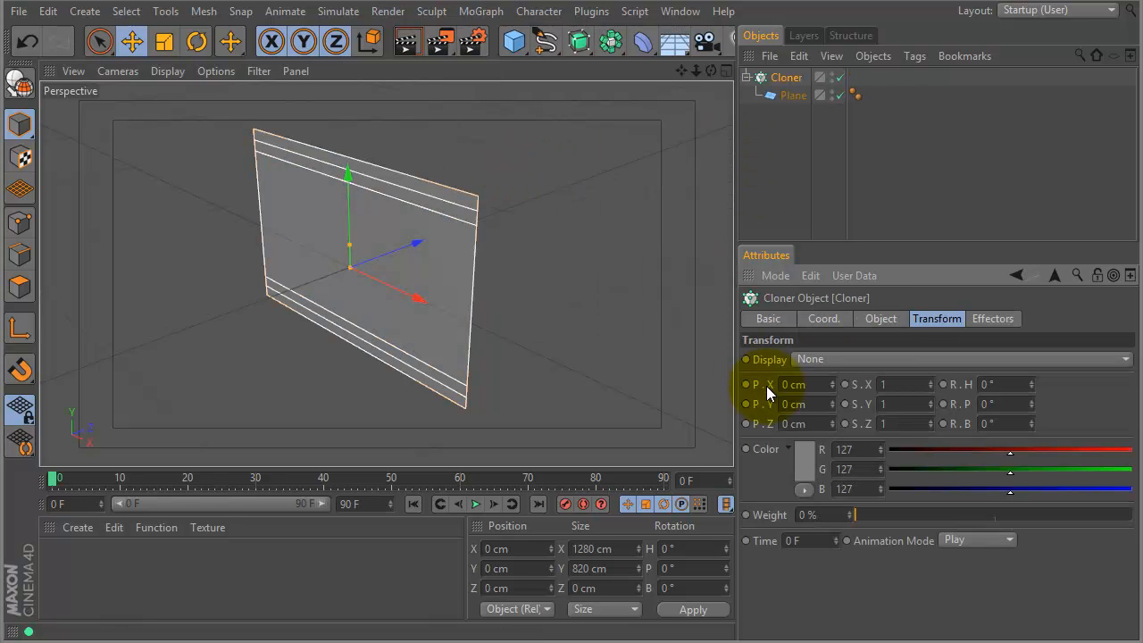
left_click(881, 319)
double_click(818, 554)
type("0")
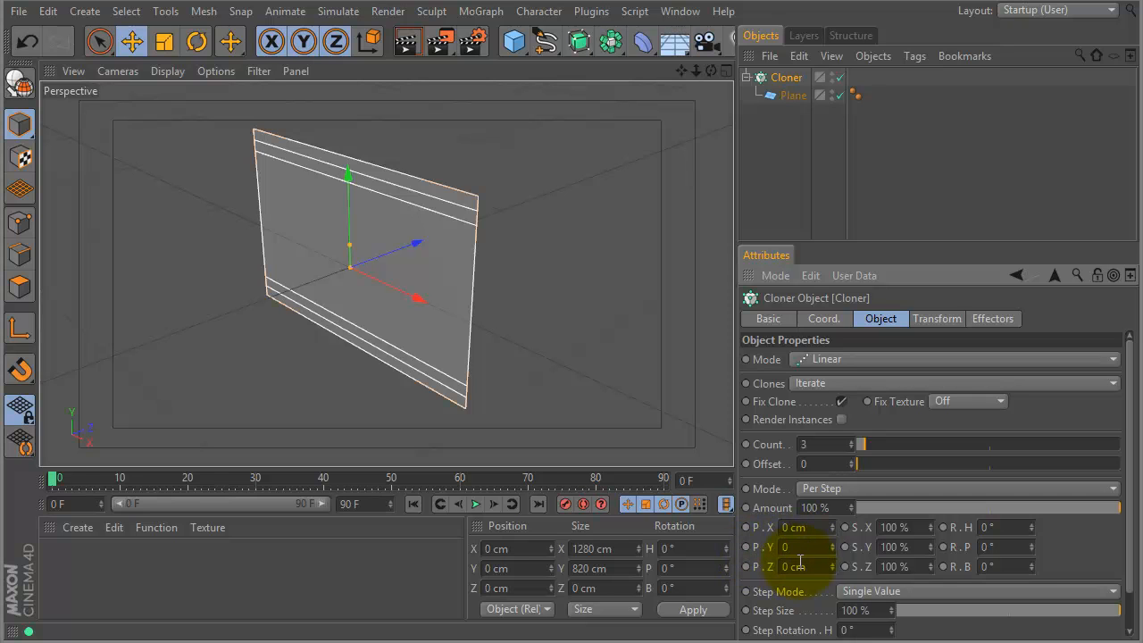
key("Tab")
type("40")
double_click(826, 445)
type("20")
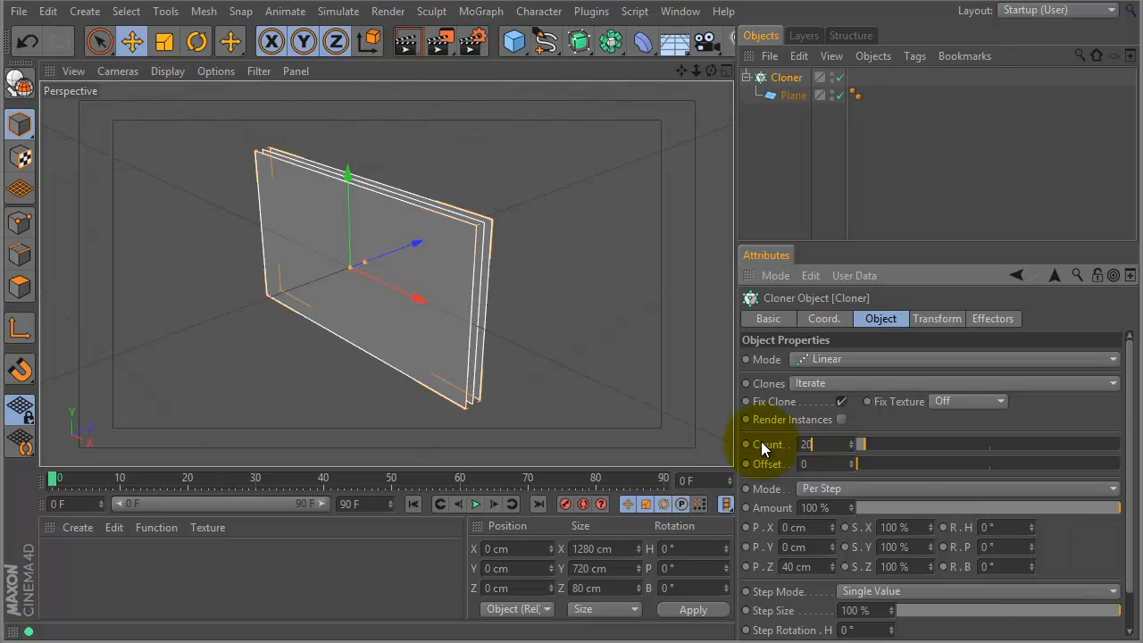
key("Return")
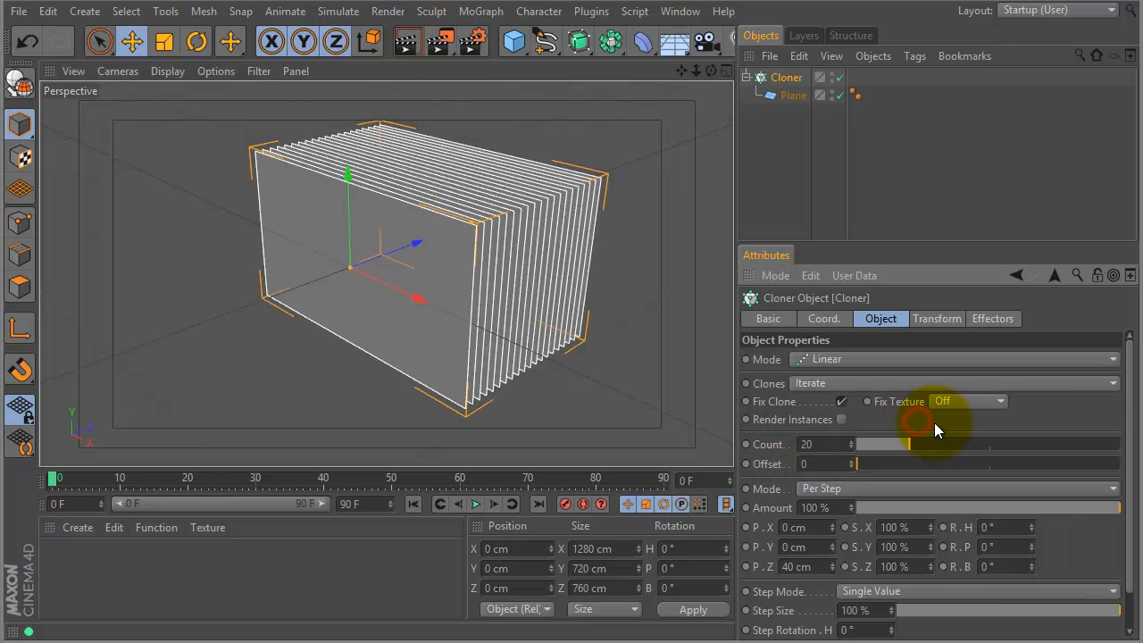
- Change the Cloner's transform color to black
left_click(933, 321)
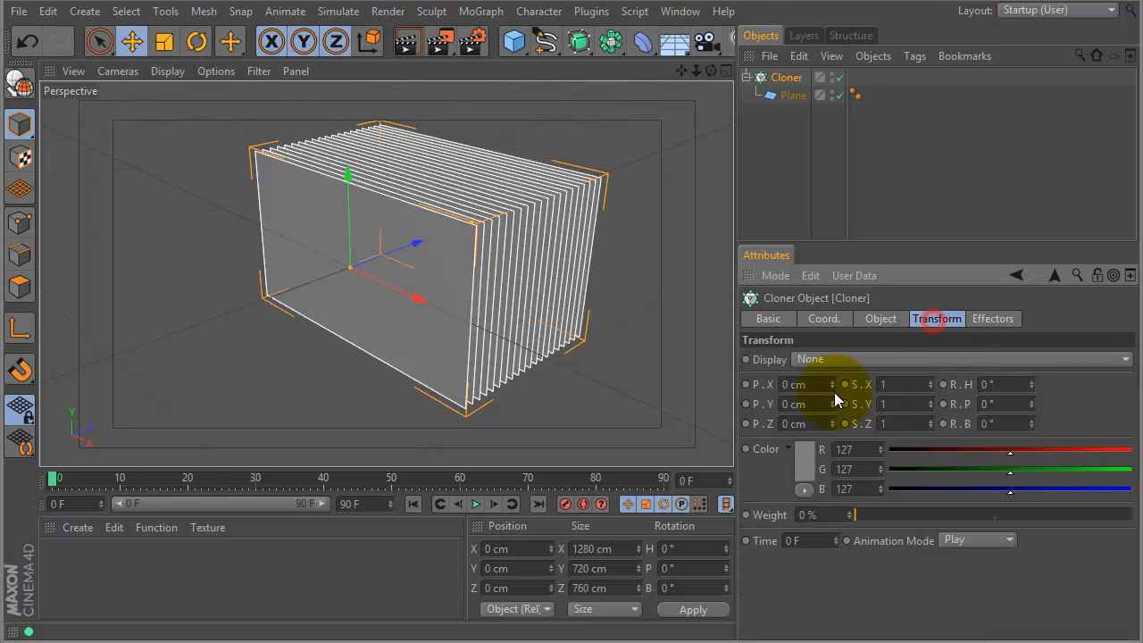
left_click(812, 468)
left_click_drag(770, 475, 686, 515)
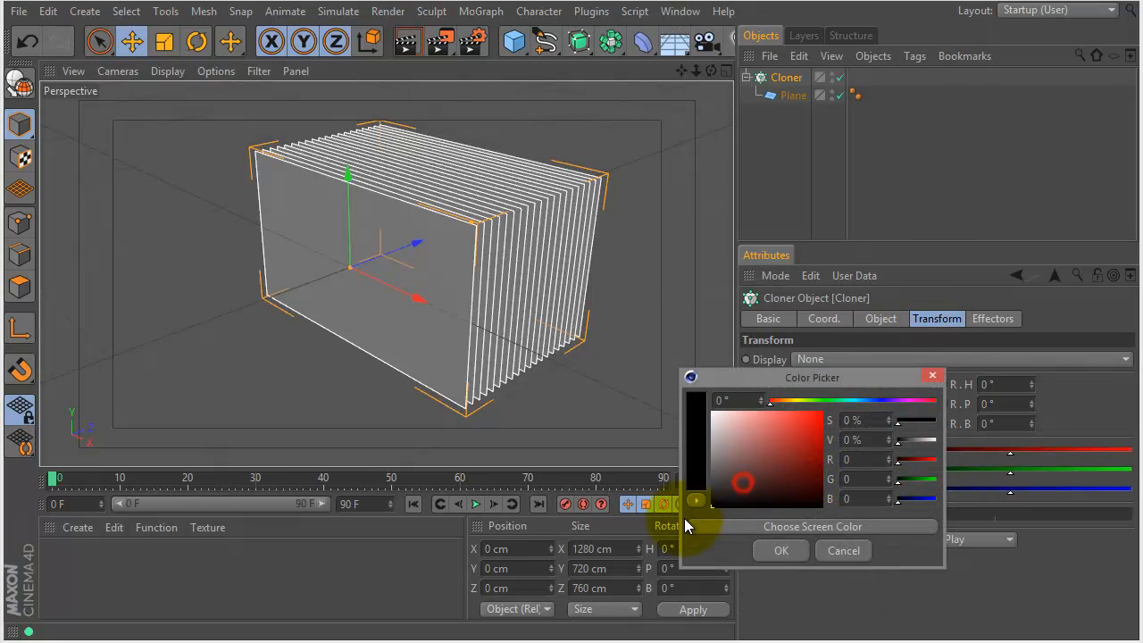
left_click(789, 548)
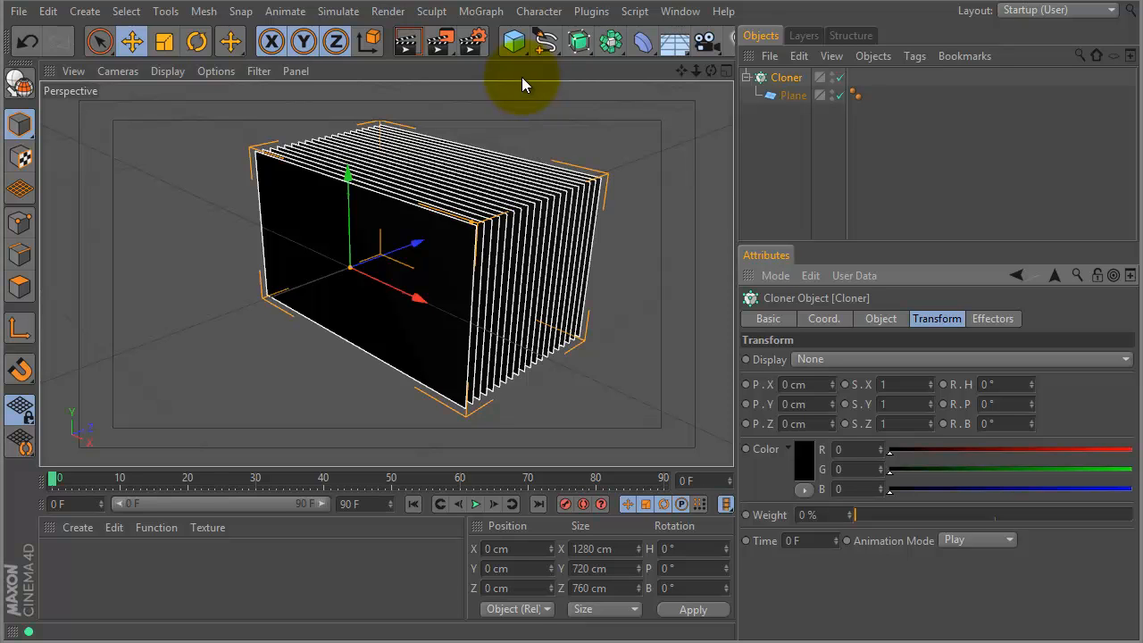
- Add a Shader effector to the Cloner with its scale transform turned off, and display its falloff settings
left_click(490, 11)
mouse_move(510, 40)
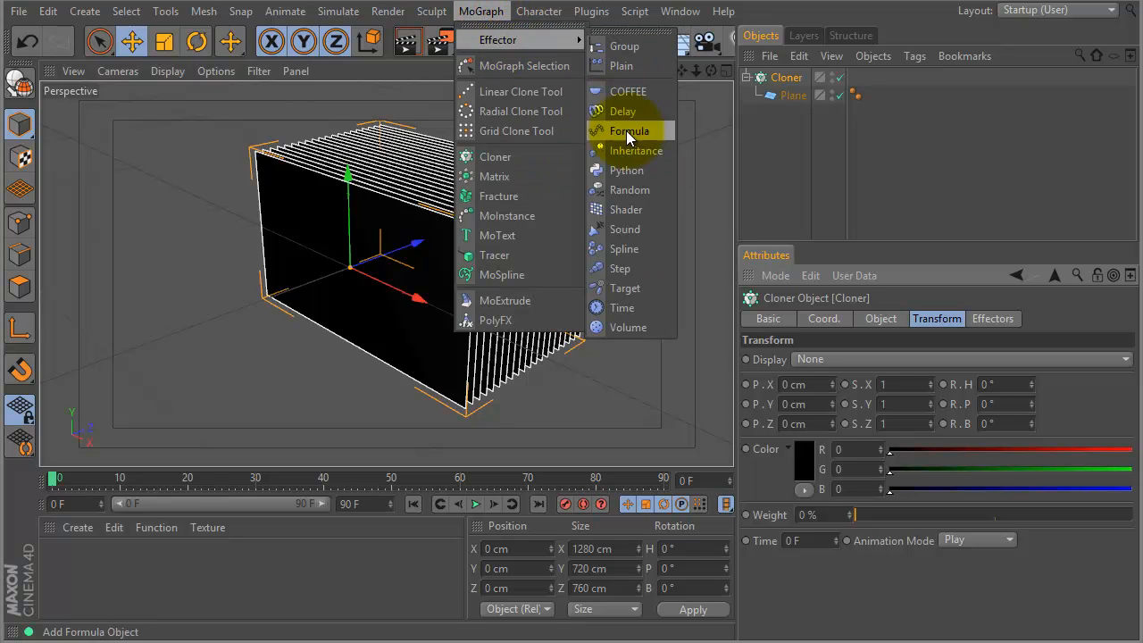
left_click(626, 209)
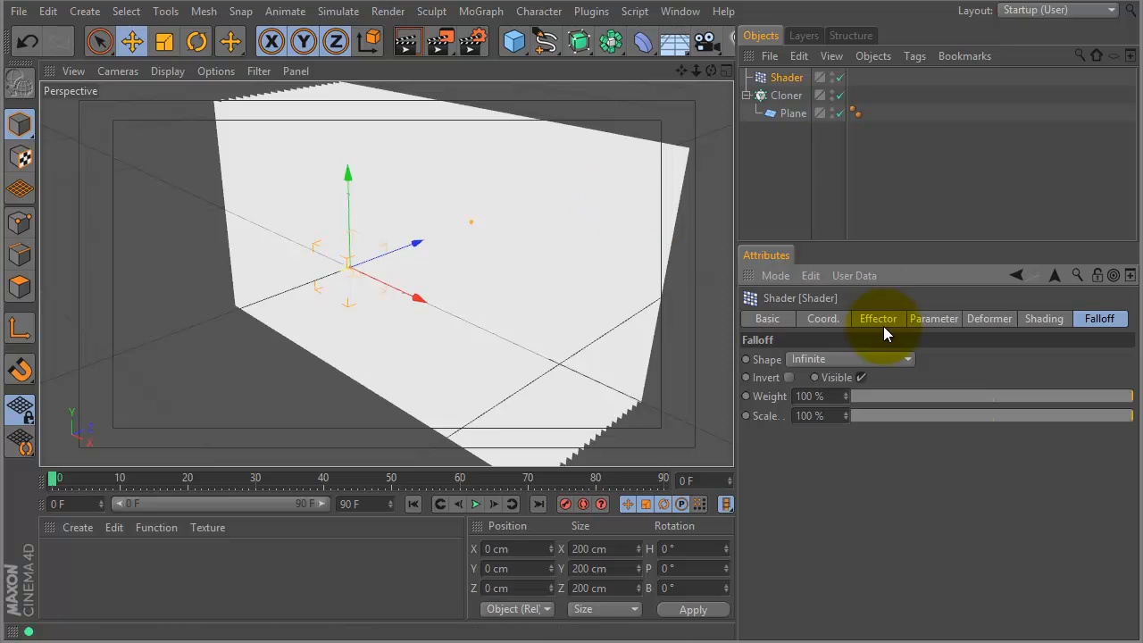
left_click(940, 320)
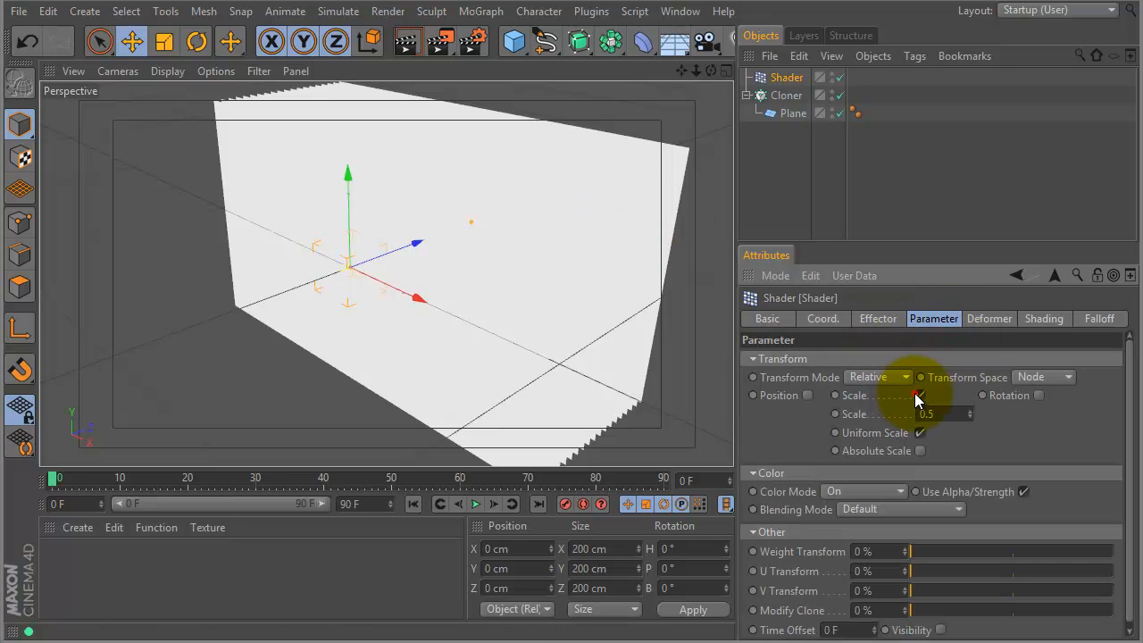
left_click(1099, 319)
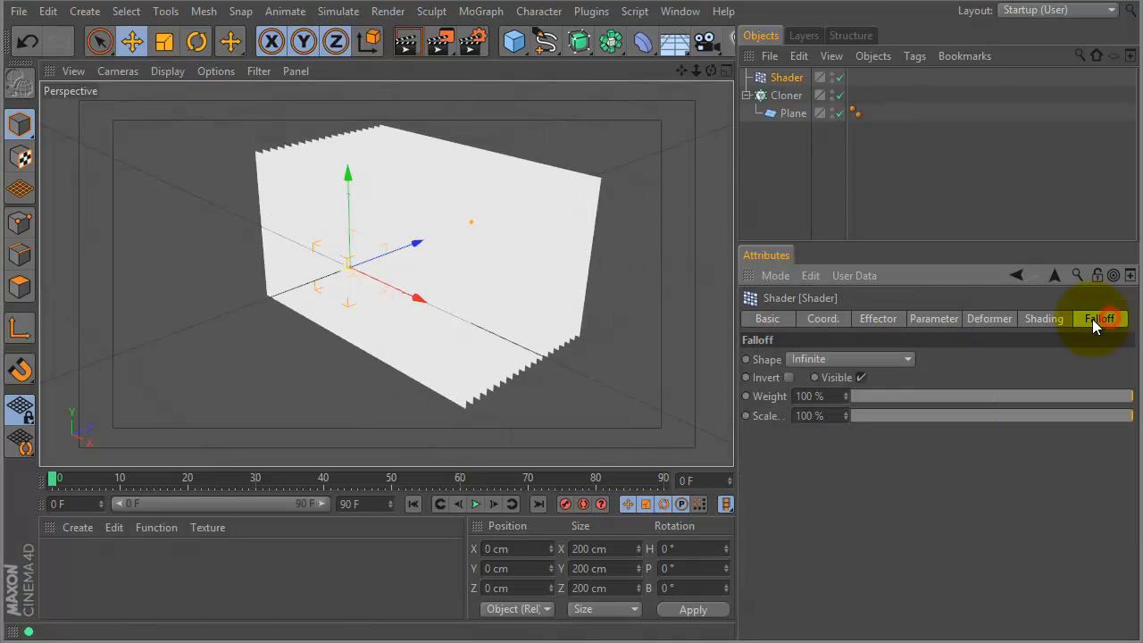
- Give the Shader effector a Linear falloff with a Z size of 1740 cm and slide it to about -261 cm in Z
left_click(896, 363)
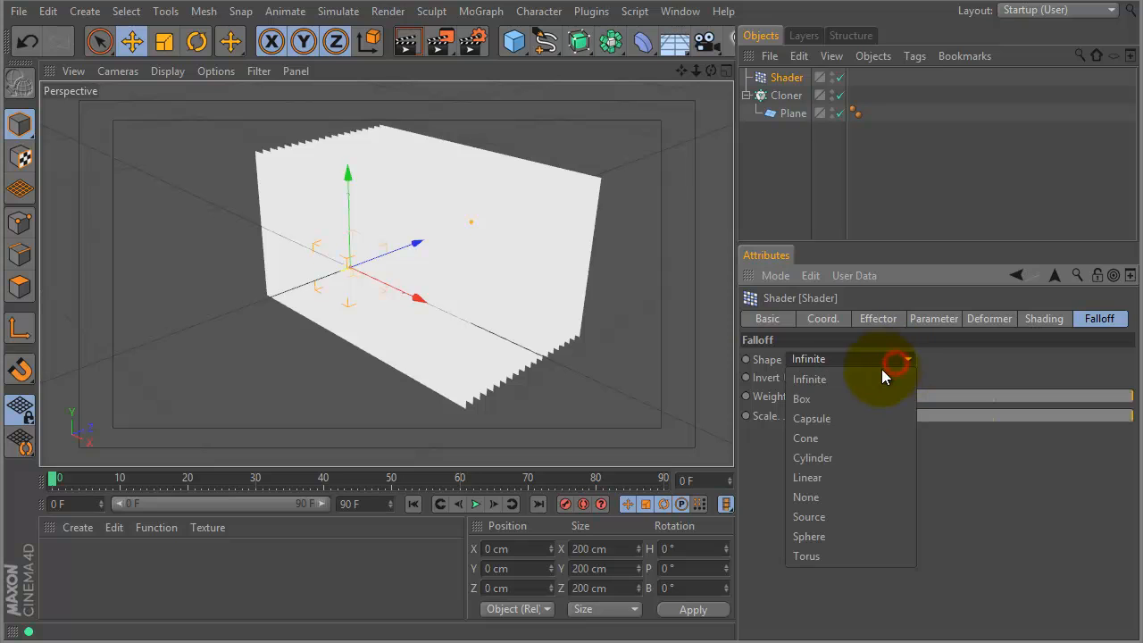
left_click(825, 478)
mouse_move(991, 417)
left_mouse_down()
mouse_move(991, 273)
mouse_move(1052, 362)
mouse_move(960, 414)
left_mouse_up()
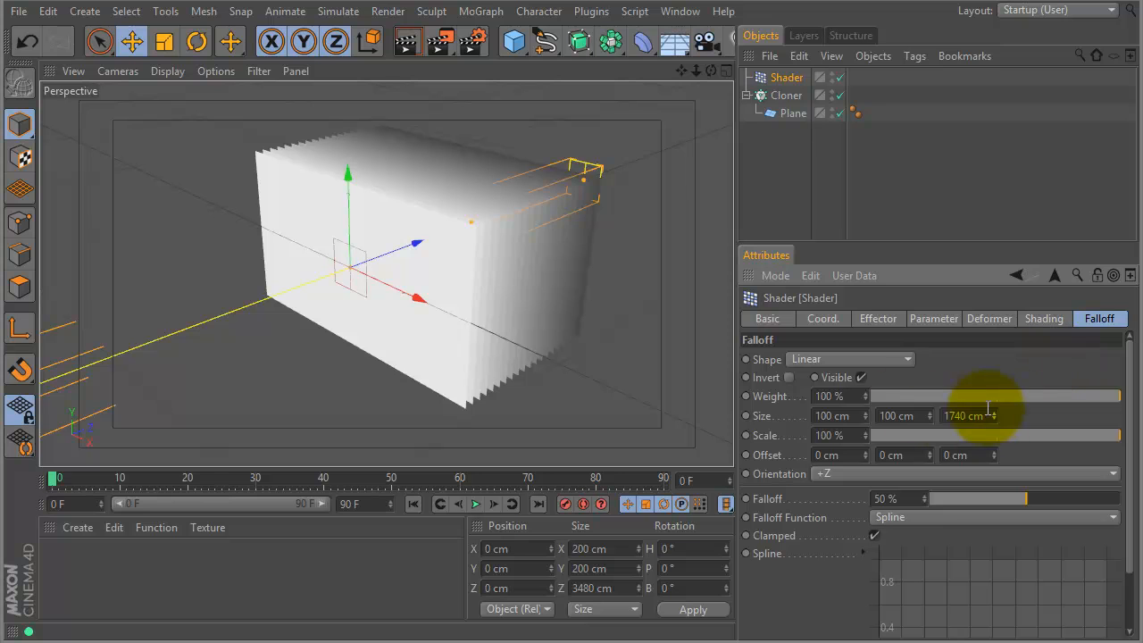
left_click_drag(417, 244, 349, 243)
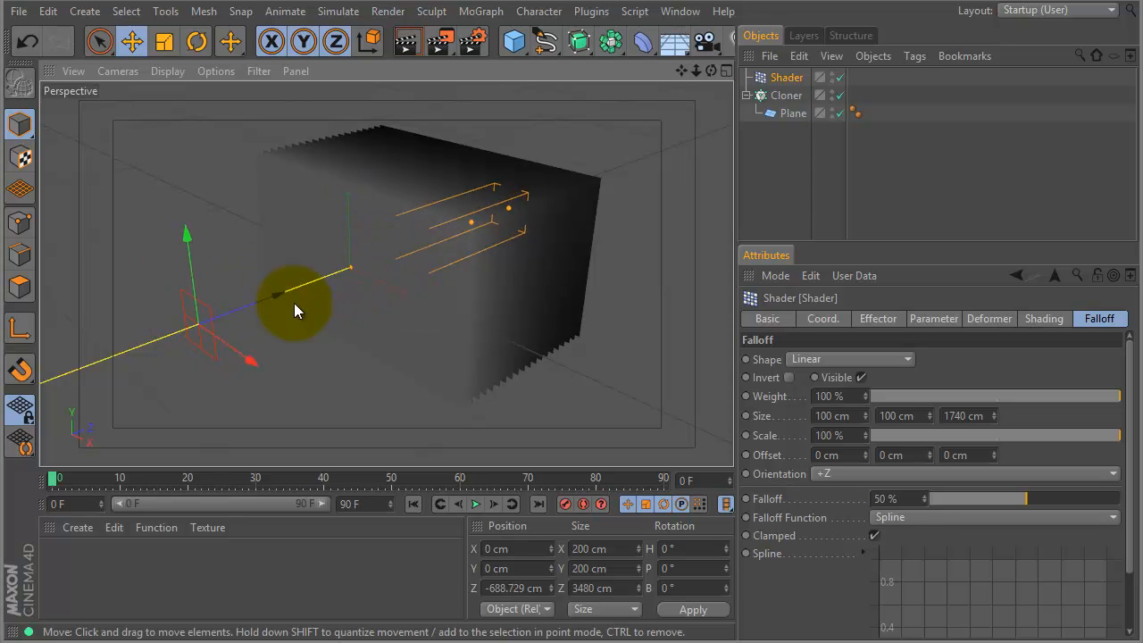
left_click_drag(275, 293, 373, 271)
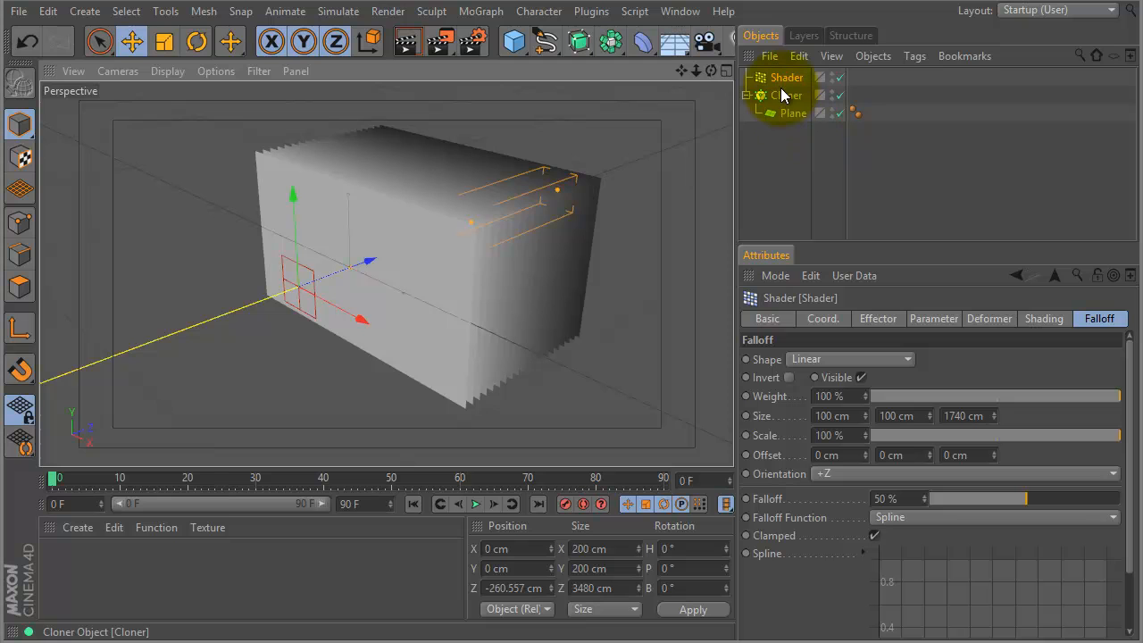
- Replace the Cloner's Shader effector with a Formula effector
key("Delete")
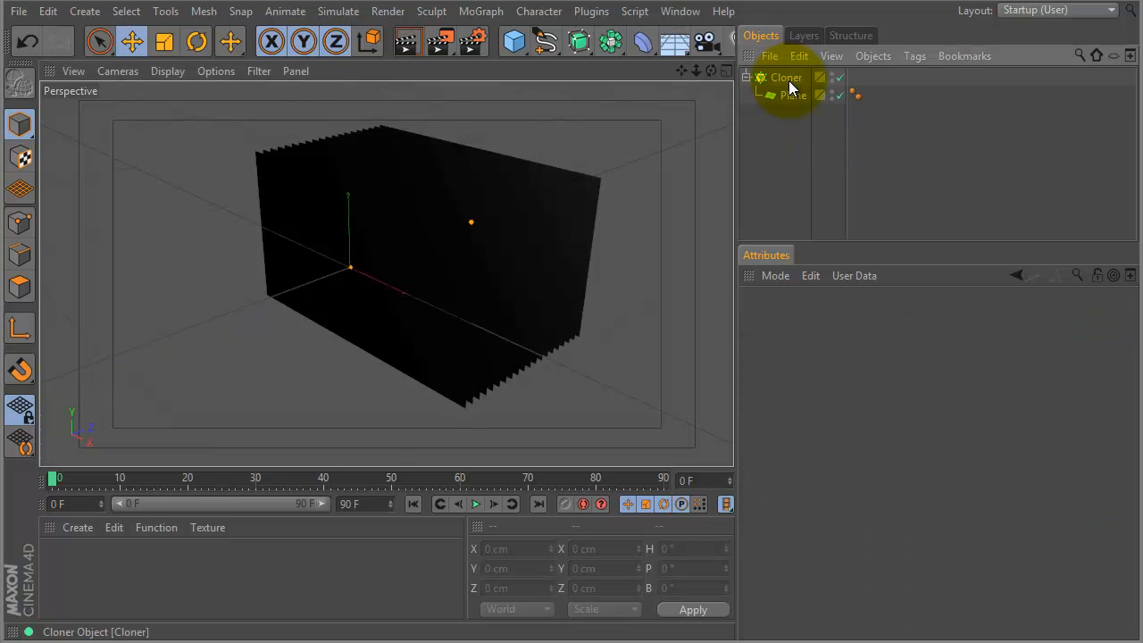
left_click(789, 80)
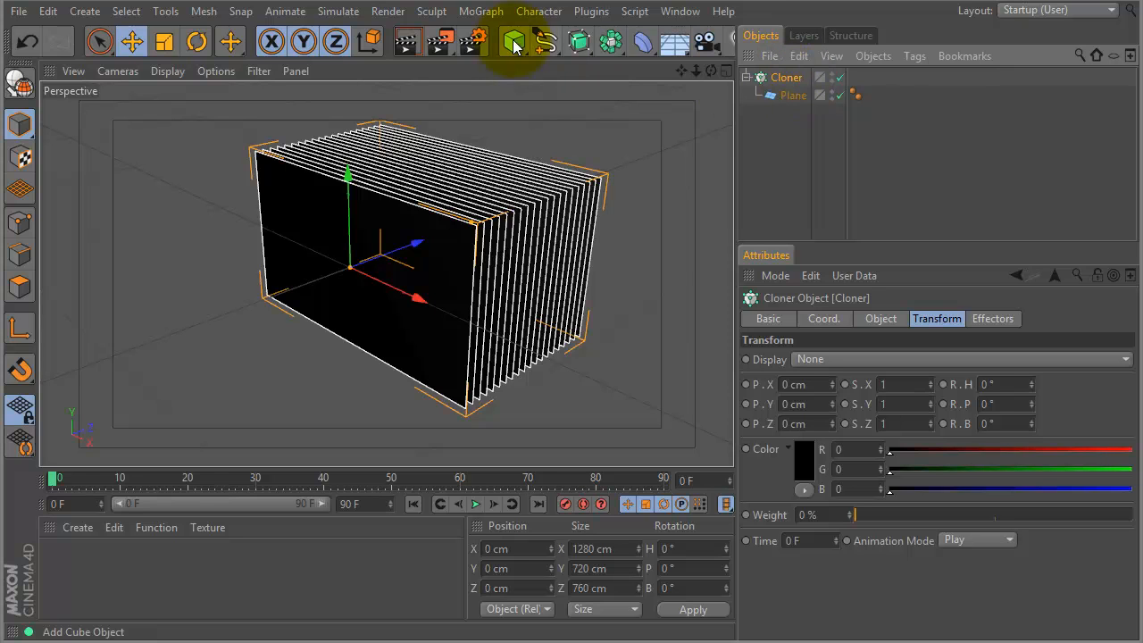
left_click(480, 12)
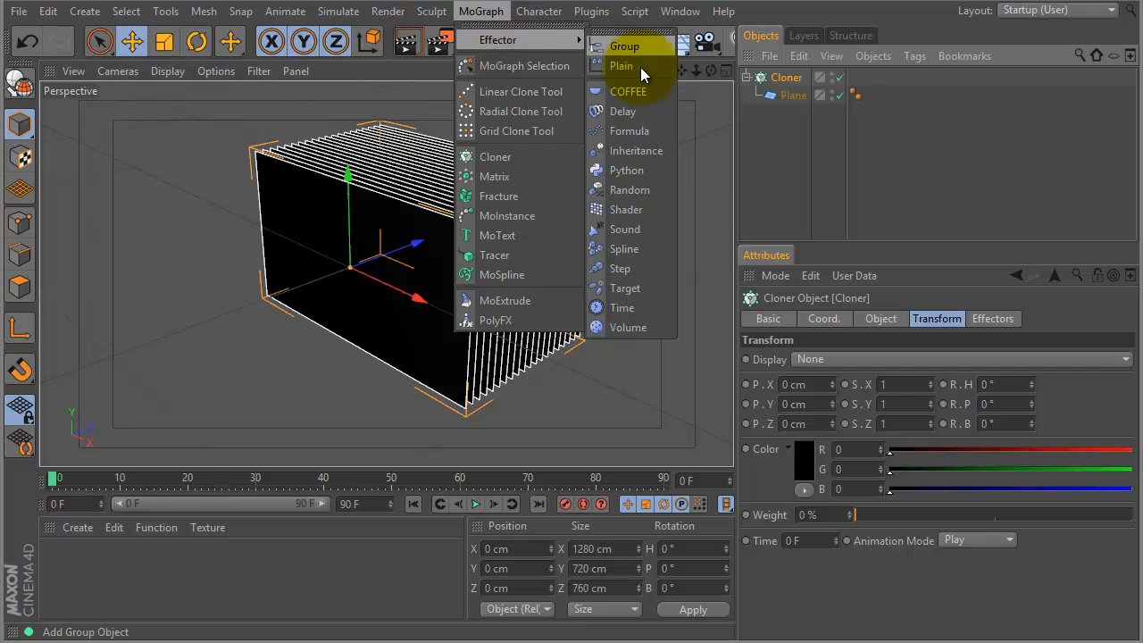
left_click(630, 127)
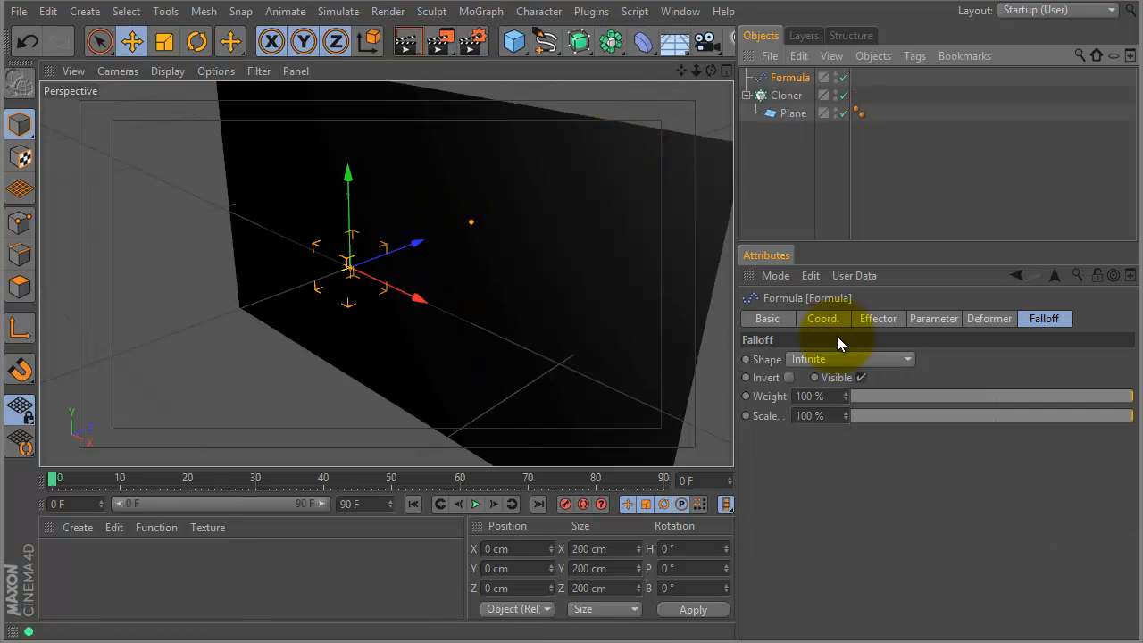
- Turn off the Formula effector's position and scale transforms
left_click(919, 319)
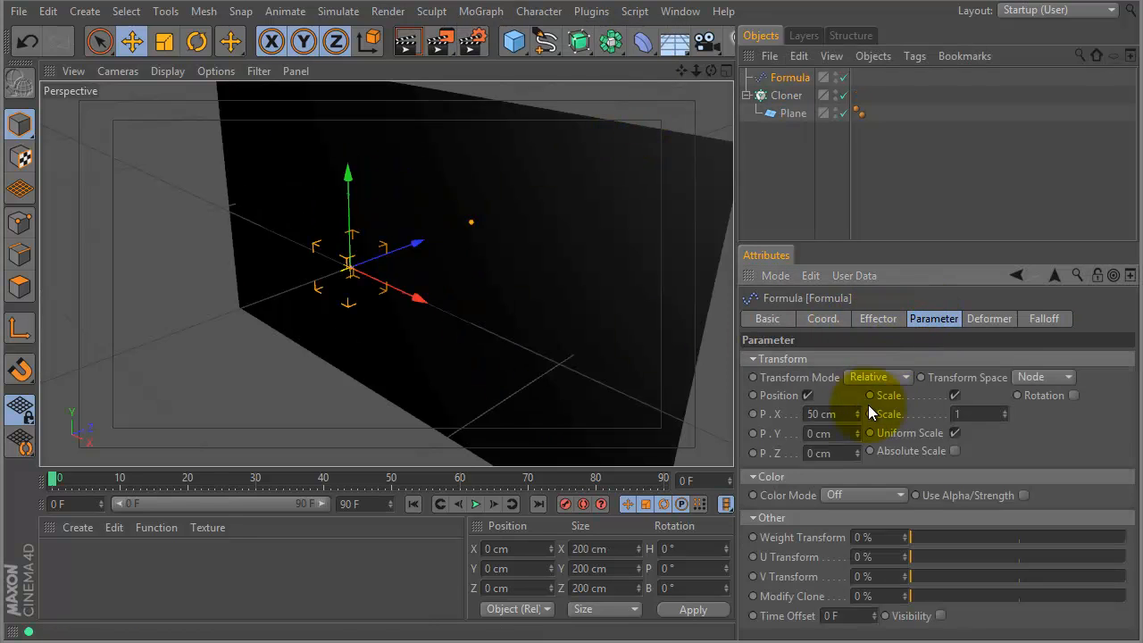
left_click(808, 396)
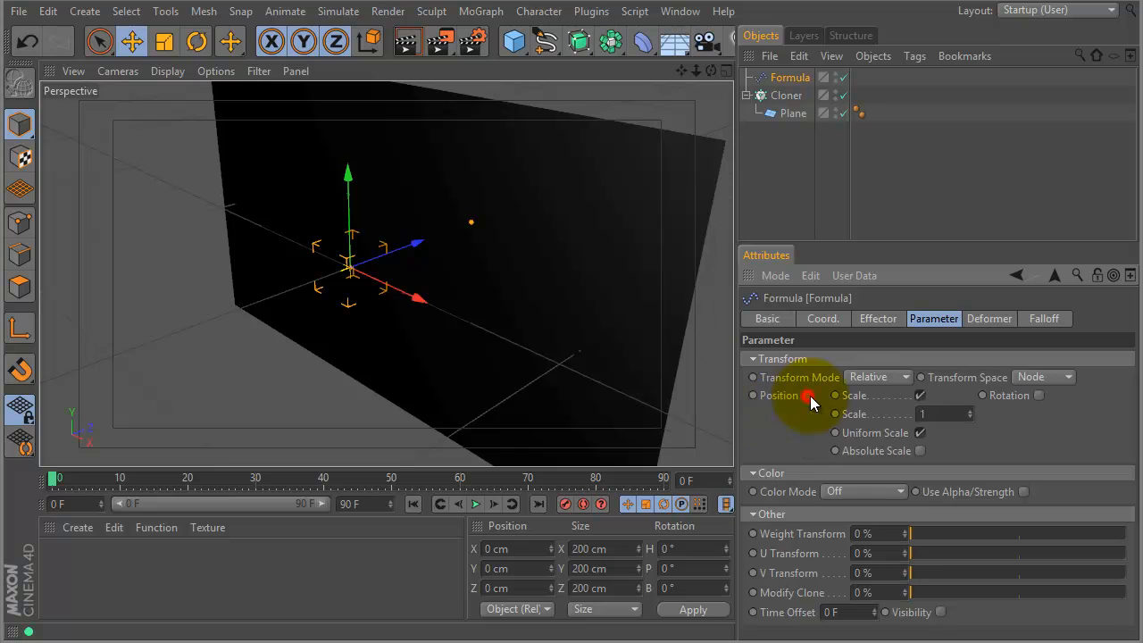
left_click(921, 396)
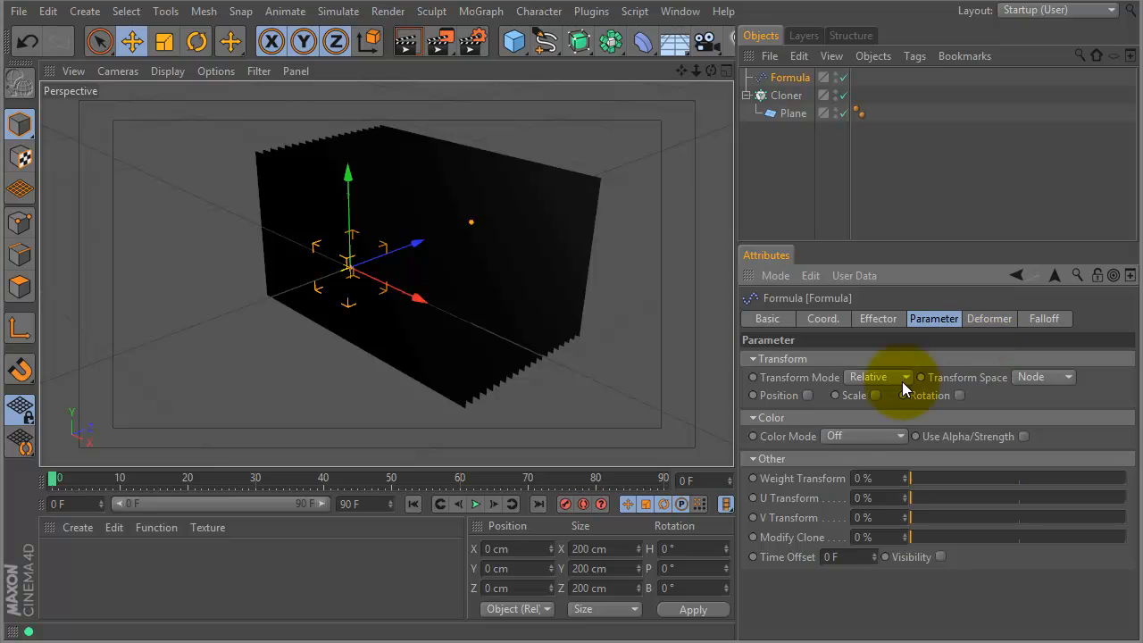
- Set the Formula effector's color mode to On with Use Alpha/Strength enabled, and scrub the animation to frame 52
left_click(843, 435)
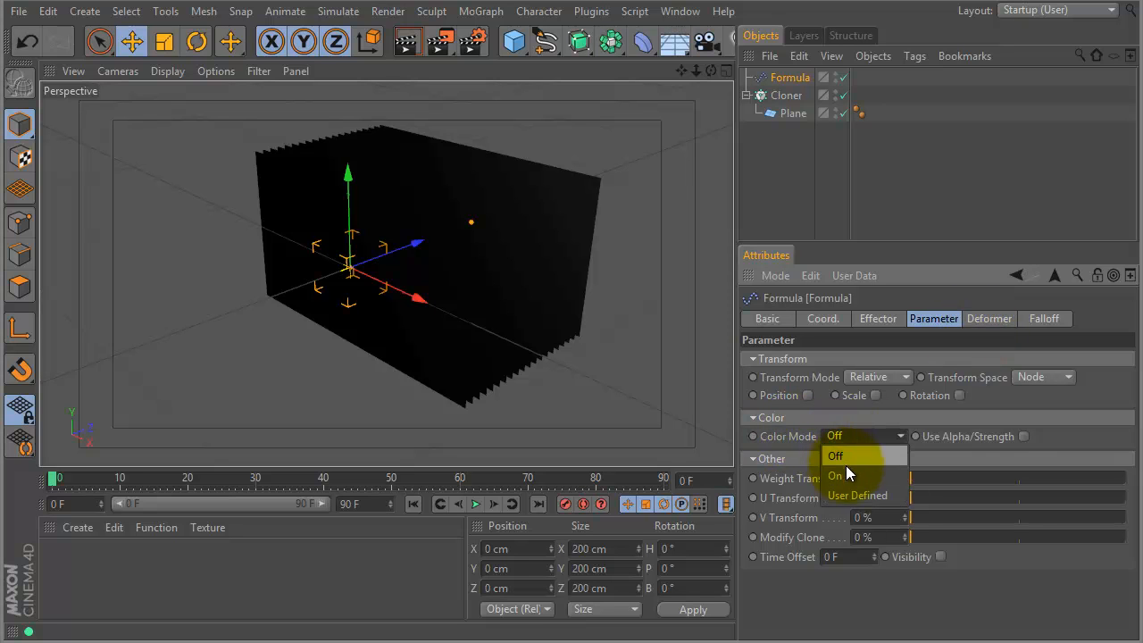
left_click(846, 468)
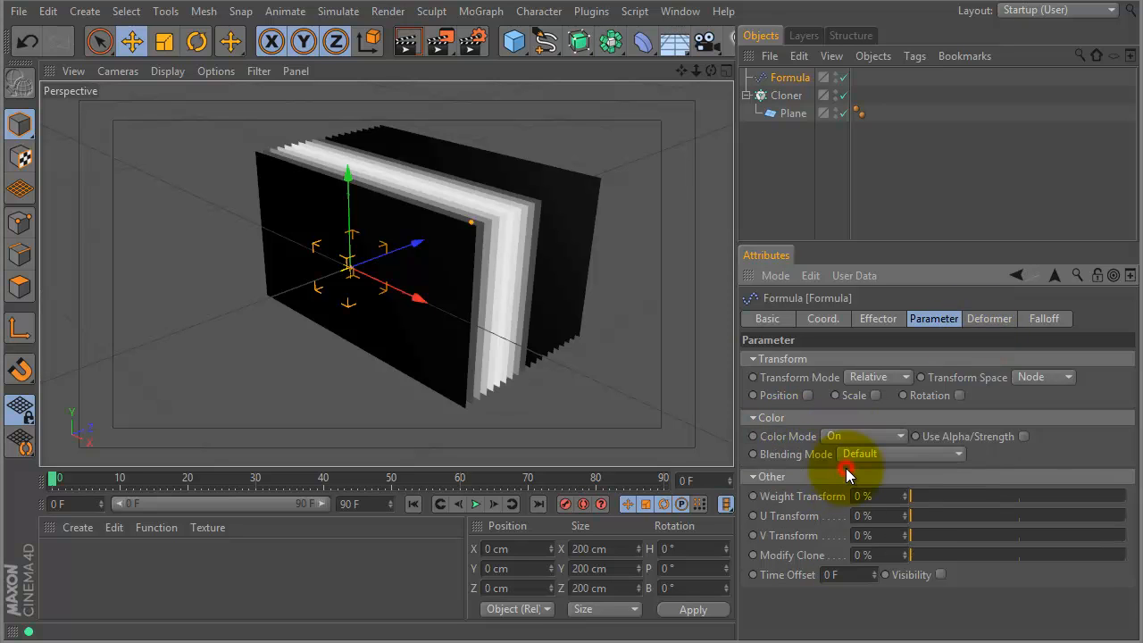
left_click(1023, 437)
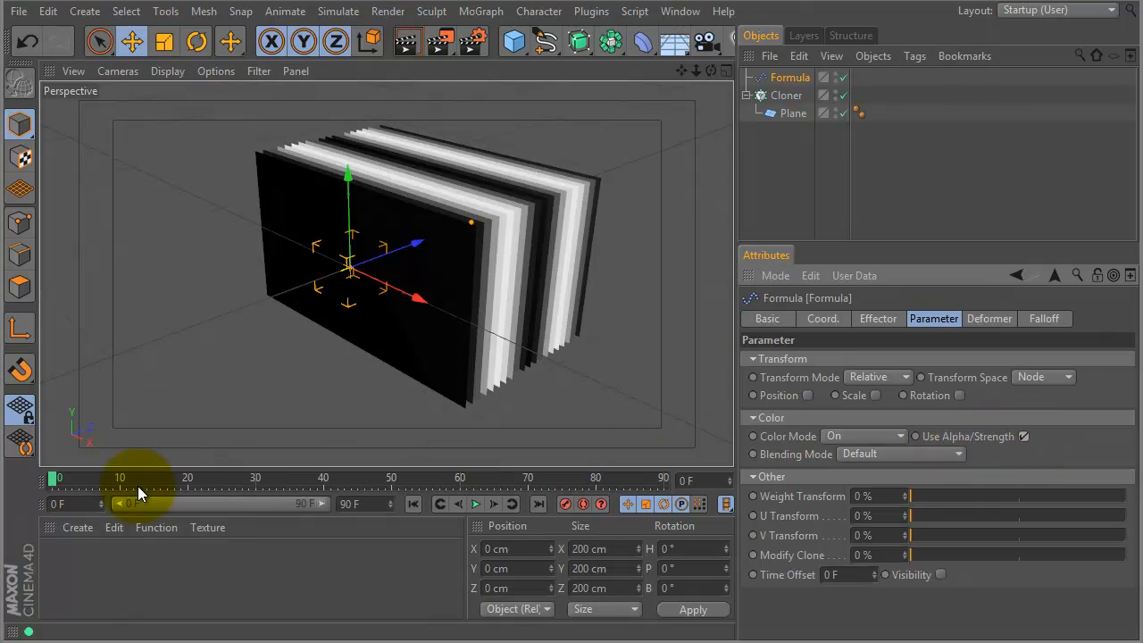
left_click_drag(56, 483, 408, 480)
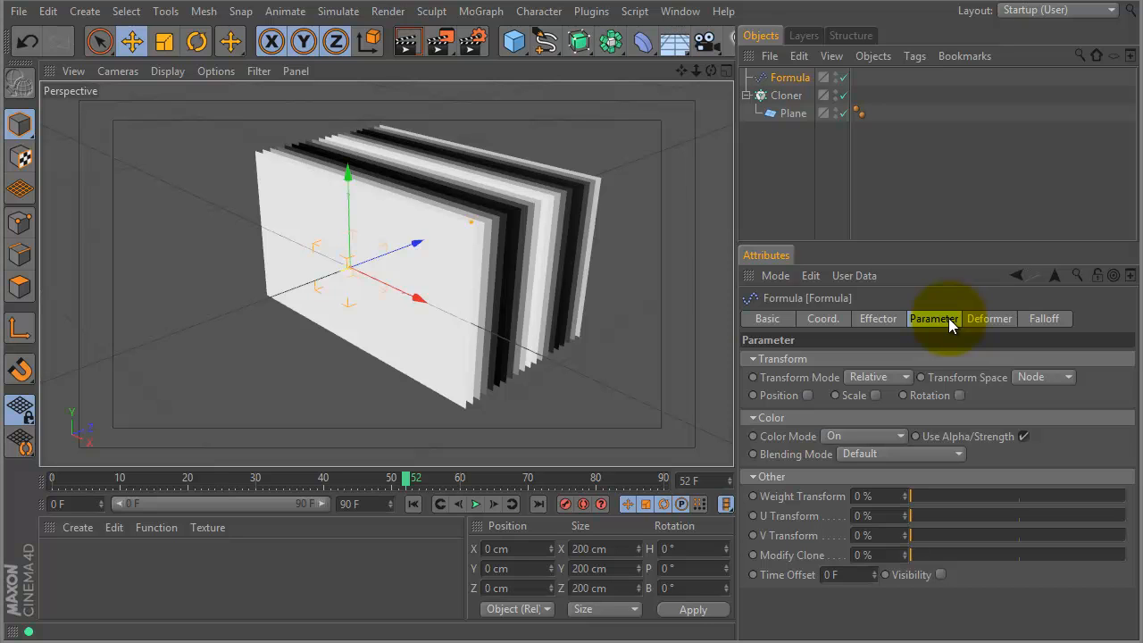
- Replace the effector's formula with clamp(0;1;t-id/f)
left_click(889, 319)
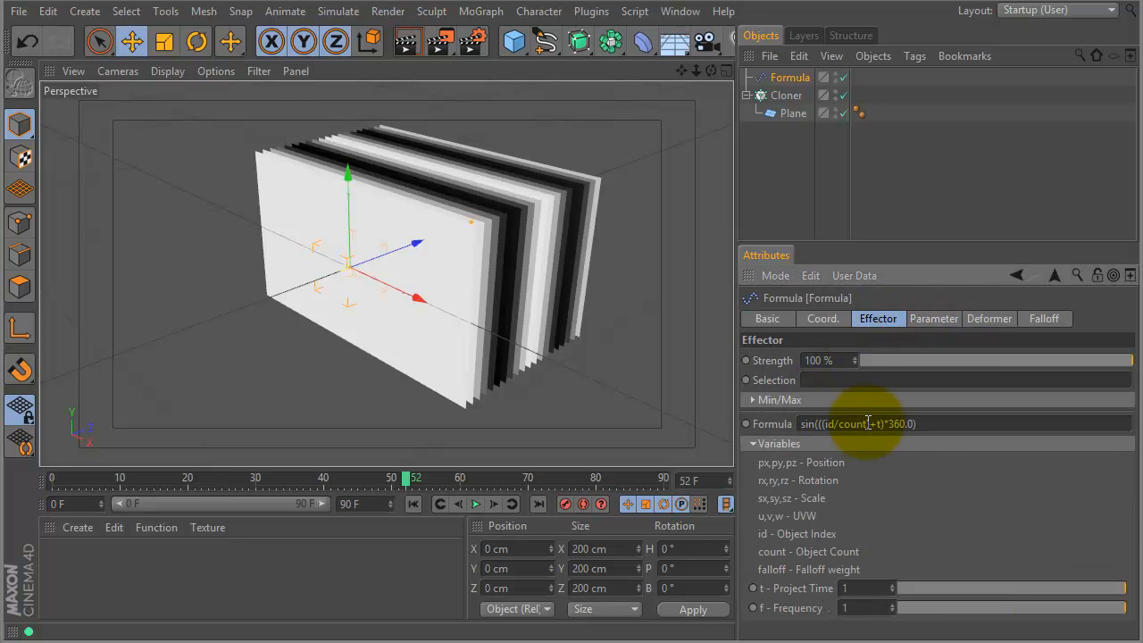
left_click_drag(931, 423, 768, 426)
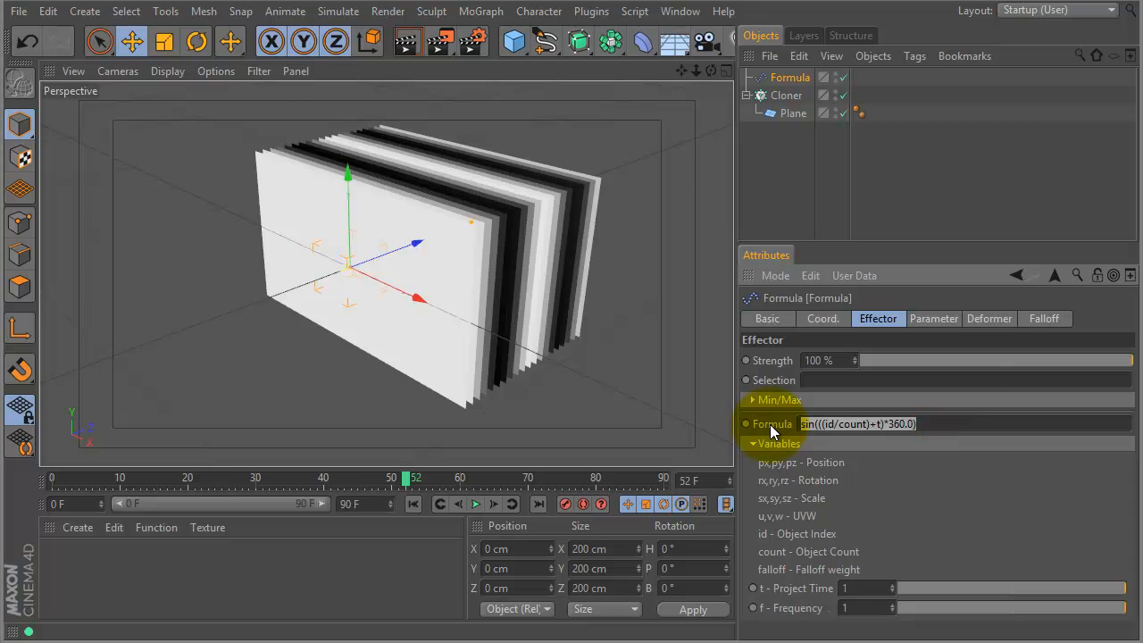
type("clamp")
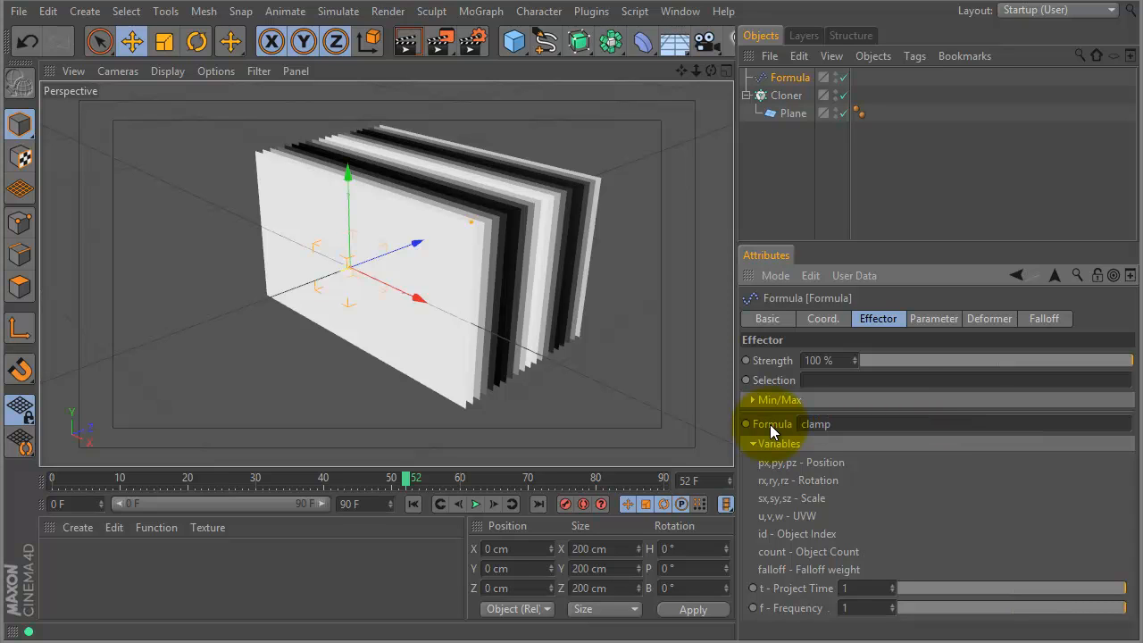
type("(")
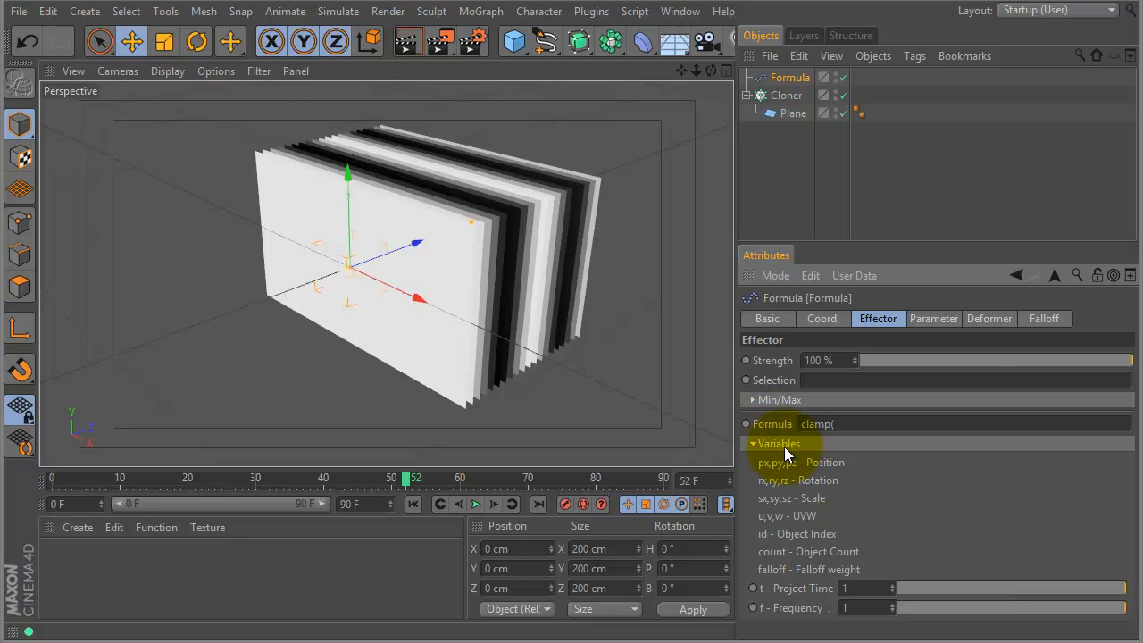
type("0;1")
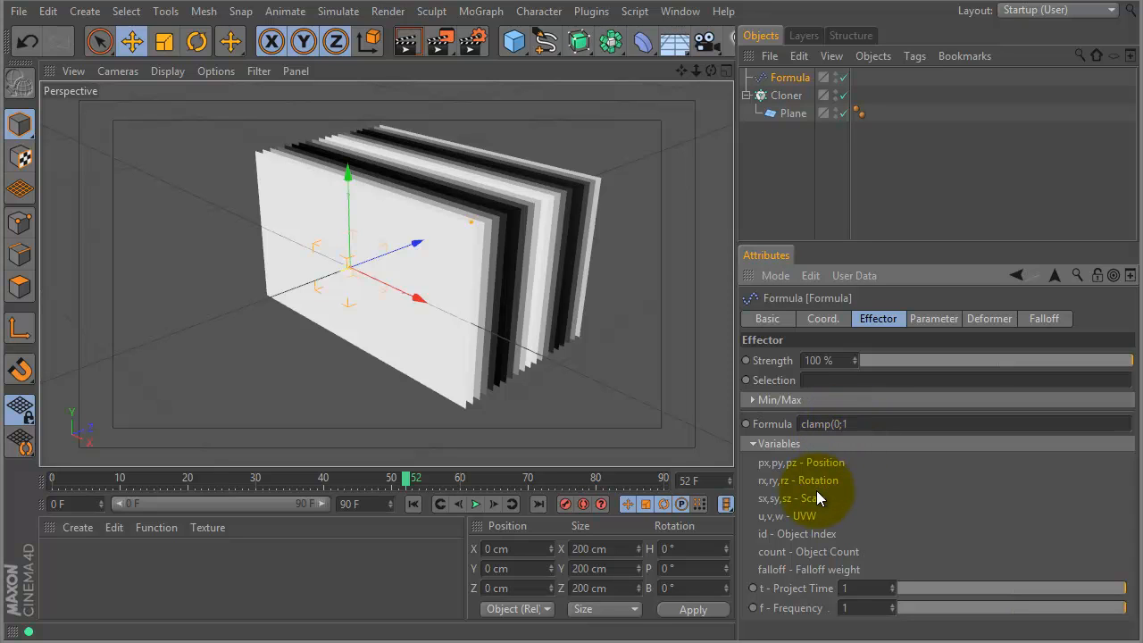
type(";t-id")
type("/f)")
key("Return")
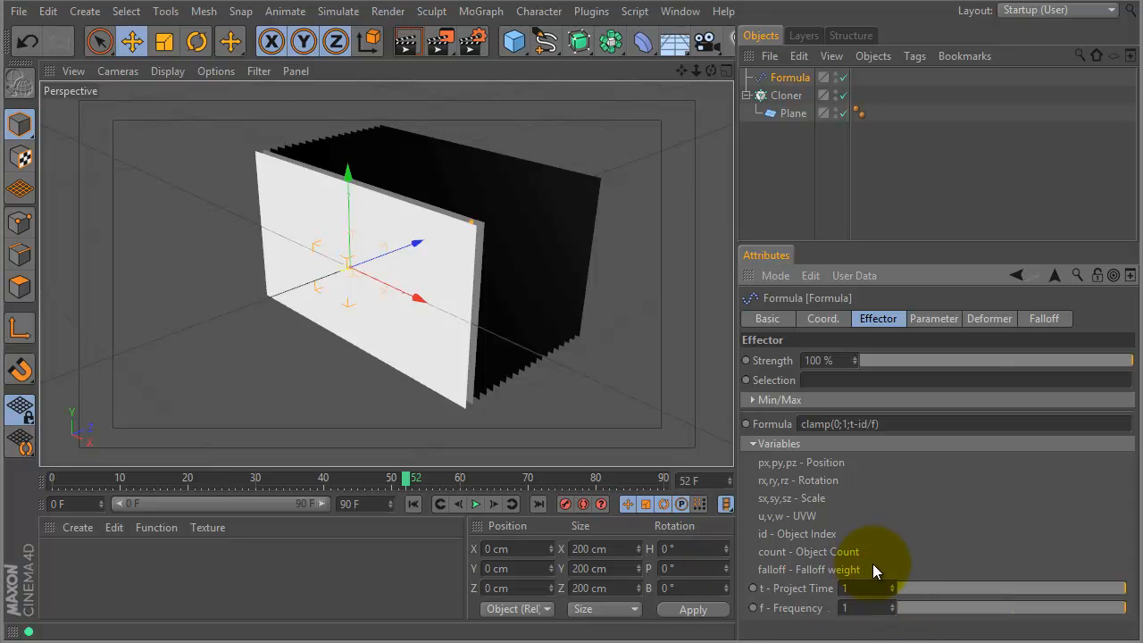
- Lower the Formula effector's t - Project Time to 0.35, scrubbing to frame 90 to check the color change across the clones
mouse_move(1105, 592)
left_mouse_down()
mouse_move(1022, 593)
mouse_move(1070, 587)
left_mouse_up()
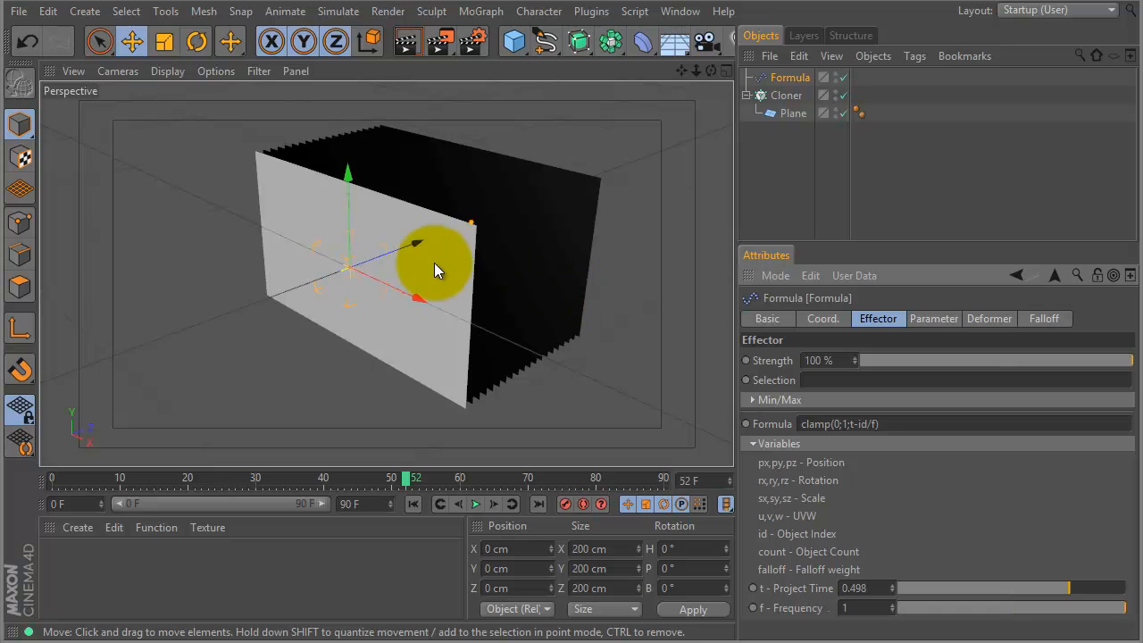
mouse_move(63, 480)
left_mouse_down()
mouse_move(36, 485)
mouse_move(370, 475)
mouse_move(674, 483)
left_mouse_up()
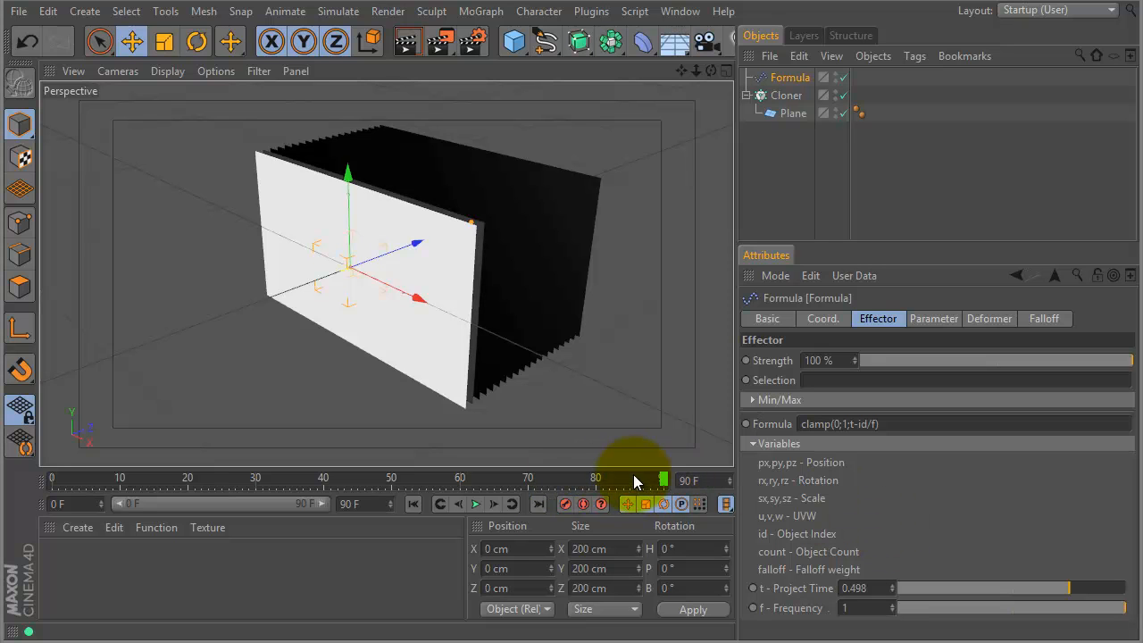
mouse_move(1069, 585)
left_mouse_down()
mouse_move(1039, 588)
mouse_move(1053, 587)
left_mouse_up()
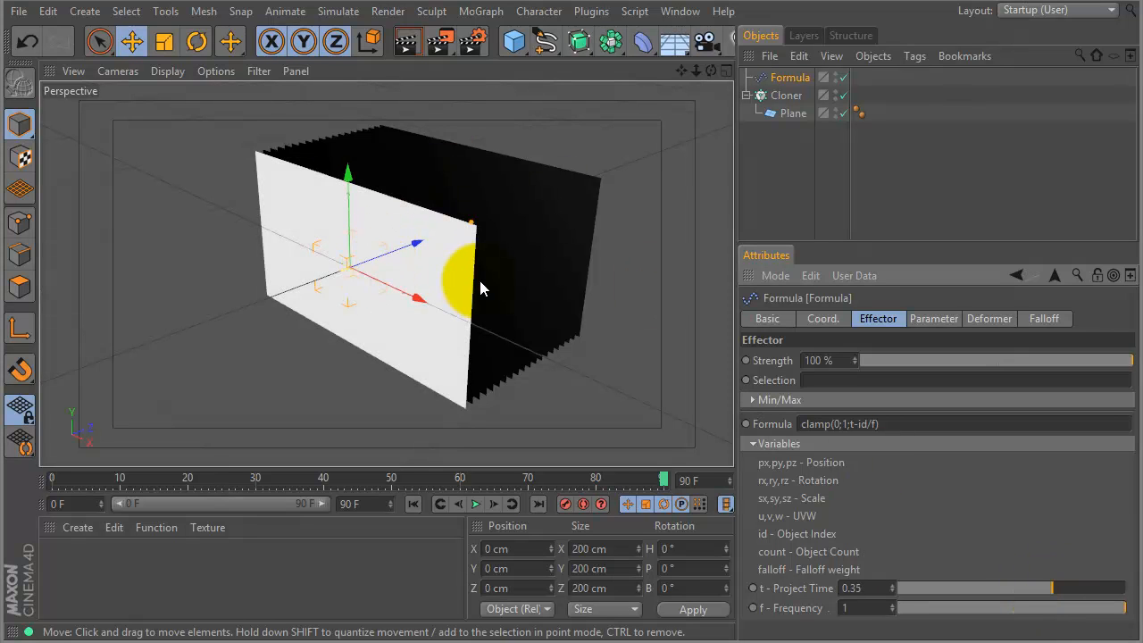
- Extend the project length and the preview range to 360 frames and scrub to the last frame
left_click(364, 506)
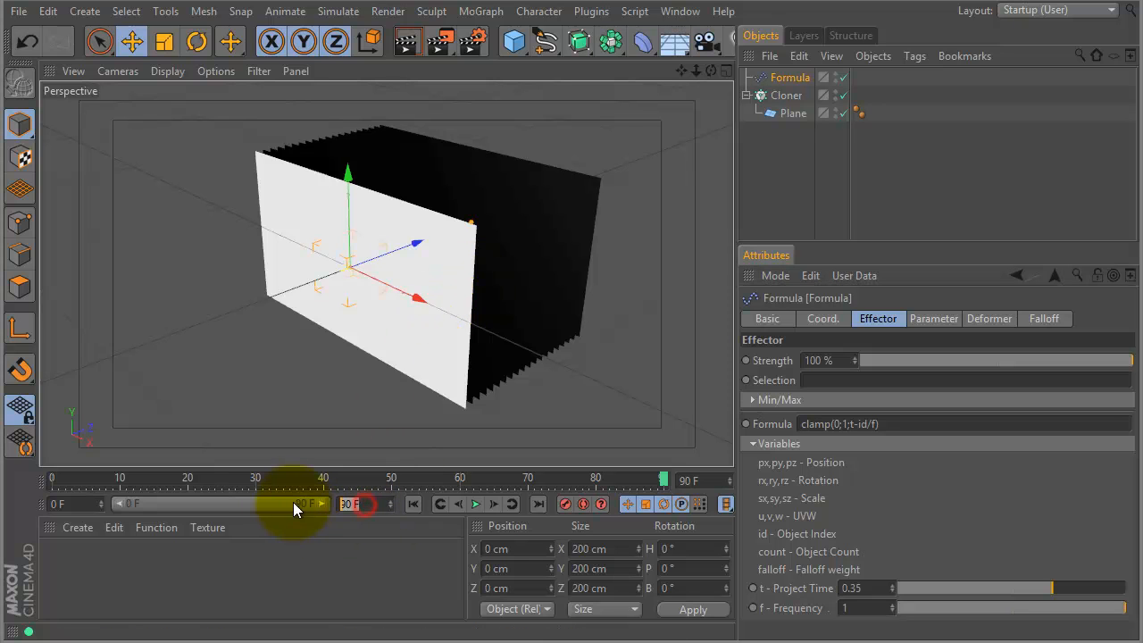
type("360")
key("Return")
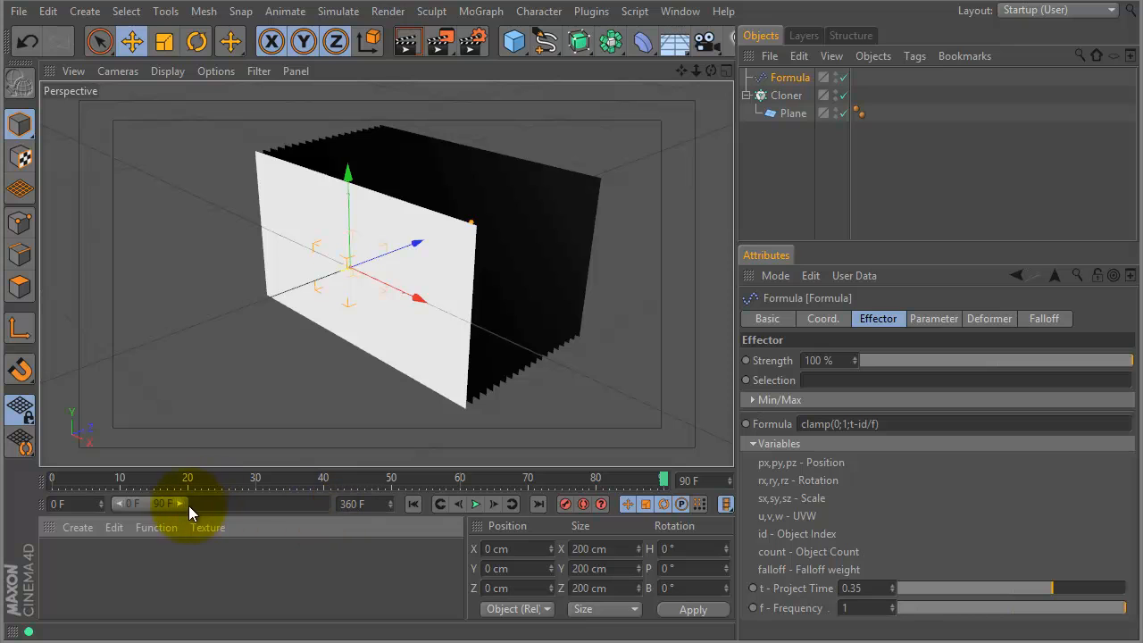
mouse_move(184, 504)
left_mouse_down()
mouse_move(569, 497)
mouse_move(625, 476)
mouse_move(666, 479)
left_mouse_up()
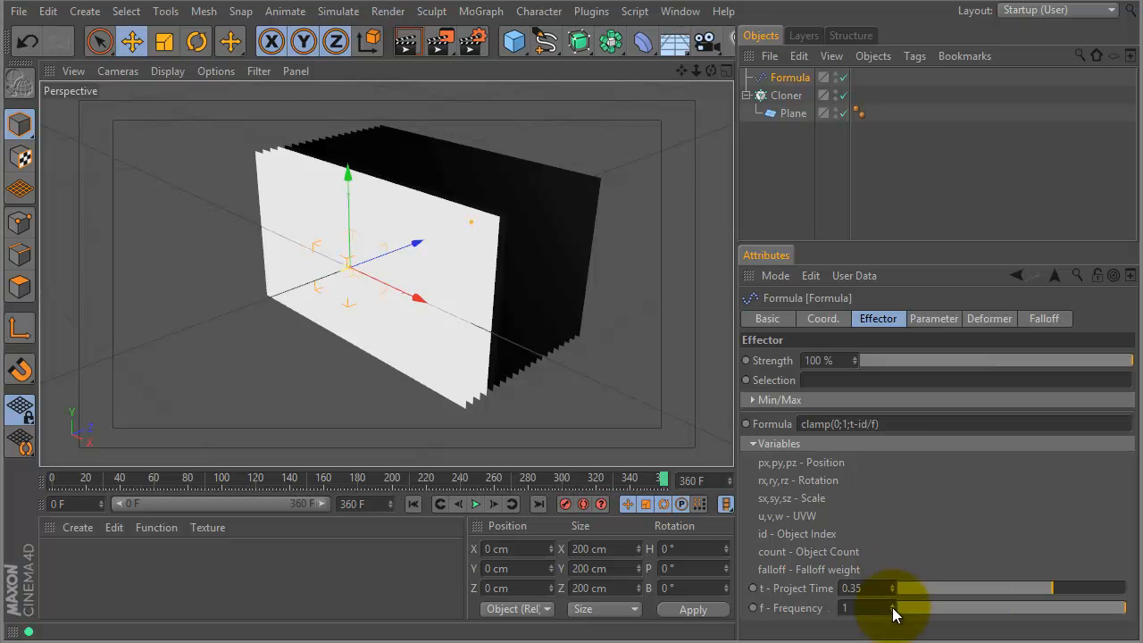
- Set the effector's f - Frequency to 1.174 and t - Project Time to 0.171, checking the clones around frame 189
left_click_drag(893, 615, 896, 458)
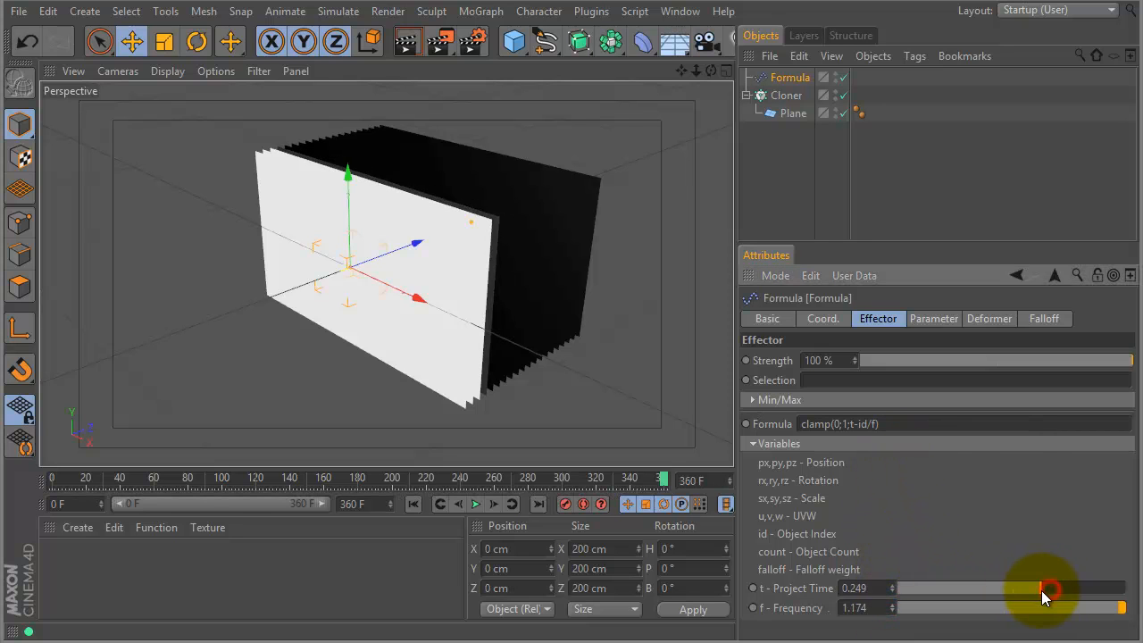
left_click(386, 482)
left_click_drag(387, 483, 375, 483)
left_click_drag(1037, 592, 1031, 592)
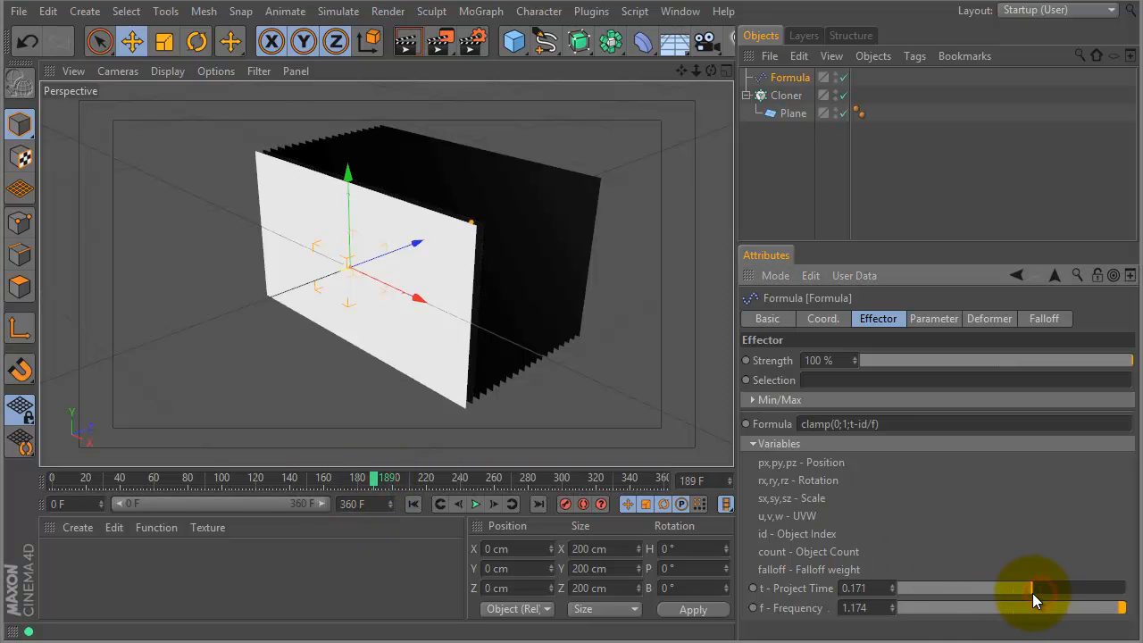
- Try f - Frequency values up to 24.554 and down to 0.195 to compare the clone fade, and set the frequency to 1
mouse_move(896, 616)
left_mouse_down()
mouse_move(903, 121)
mouse_move(891, 196)
left_mouse_up()
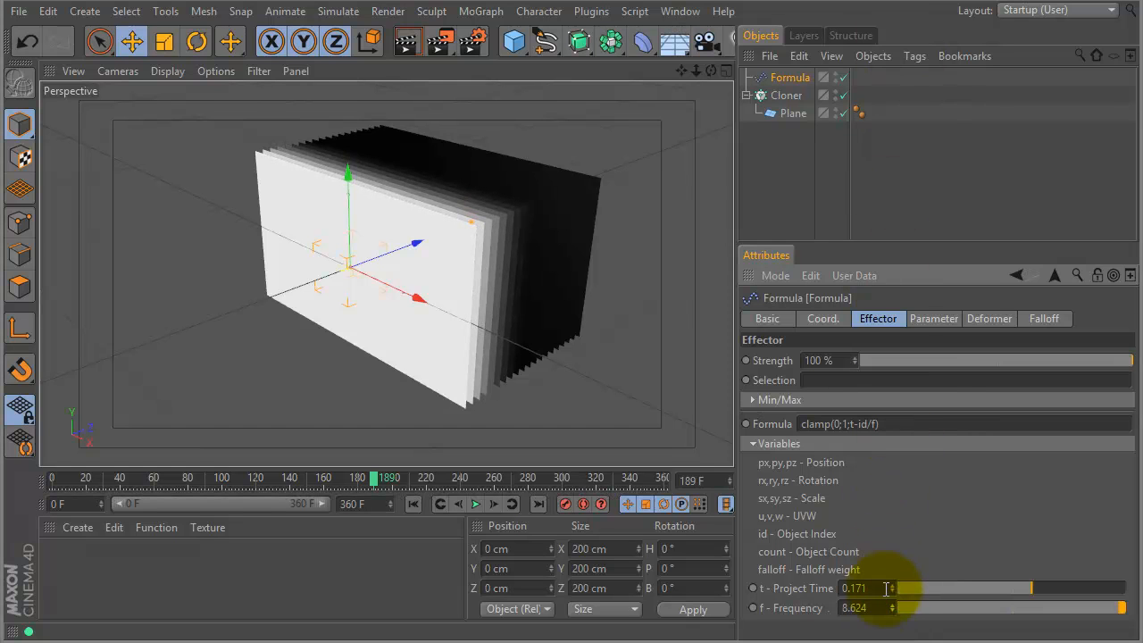
left_click_drag(892, 612, 893, 13)
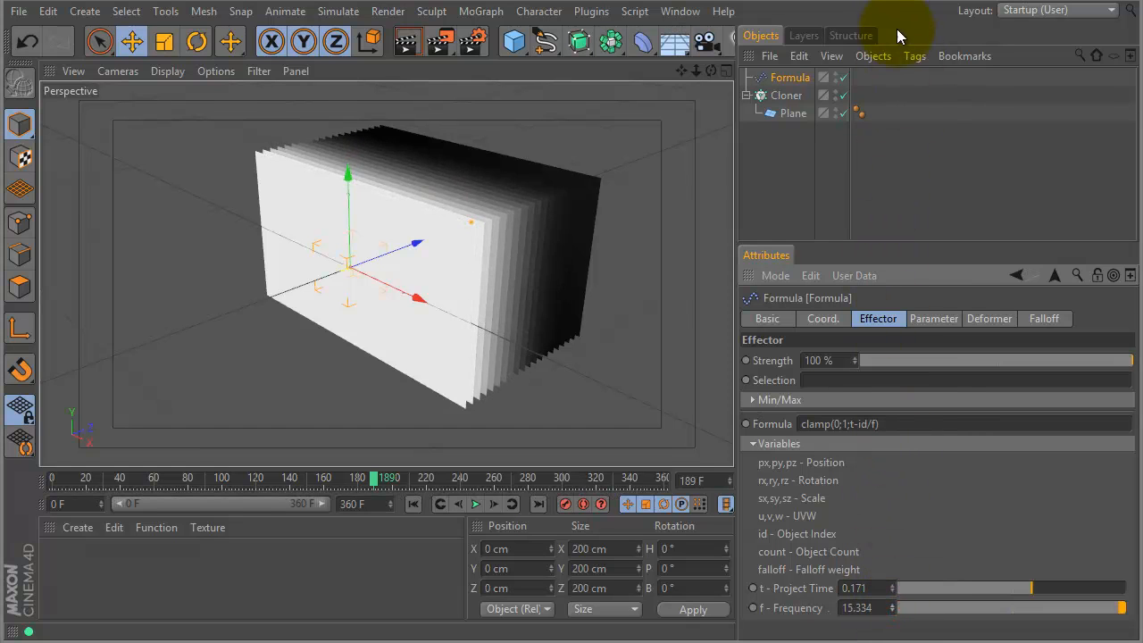
mouse_move(897, 506)
left_mouse_down()
mouse_move(905, 171)
mouse_move(939, 78)
left_mouse_up()
left_click_drag(898, 620, 581, 226)
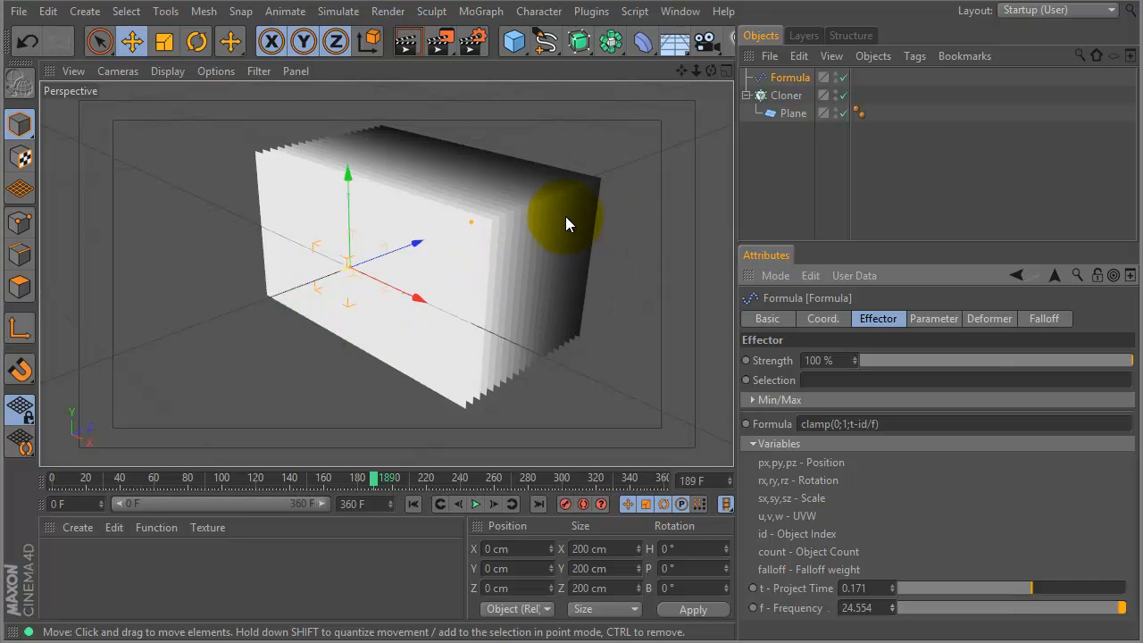
left_click_drag(1080, 610, 1036, 614)
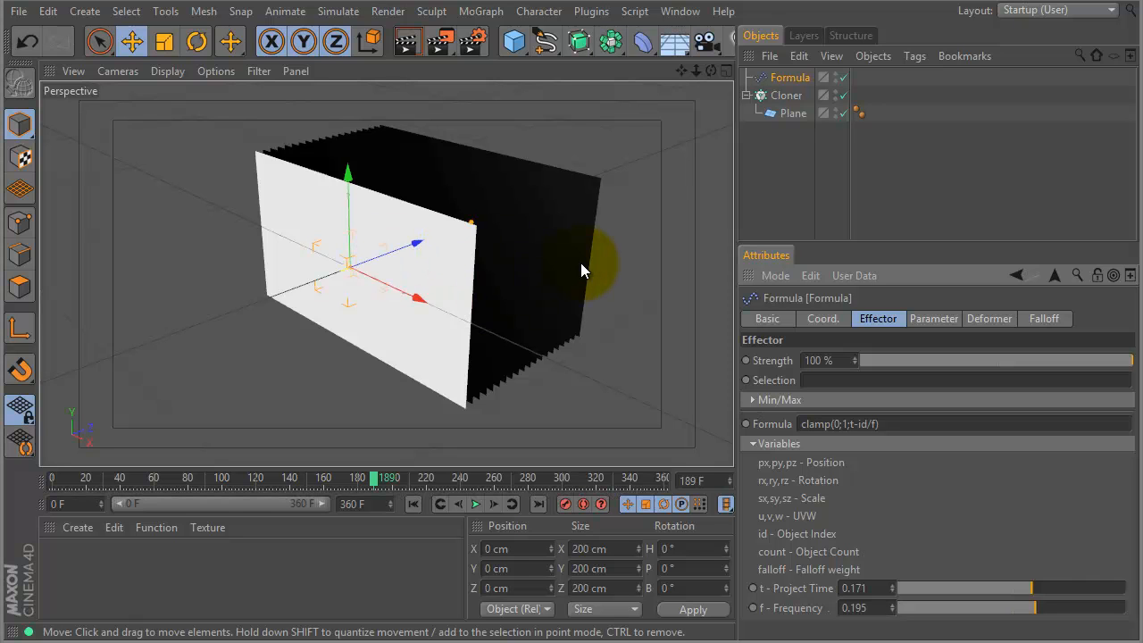
left_click_drag(1046, 607, 1131, 608)
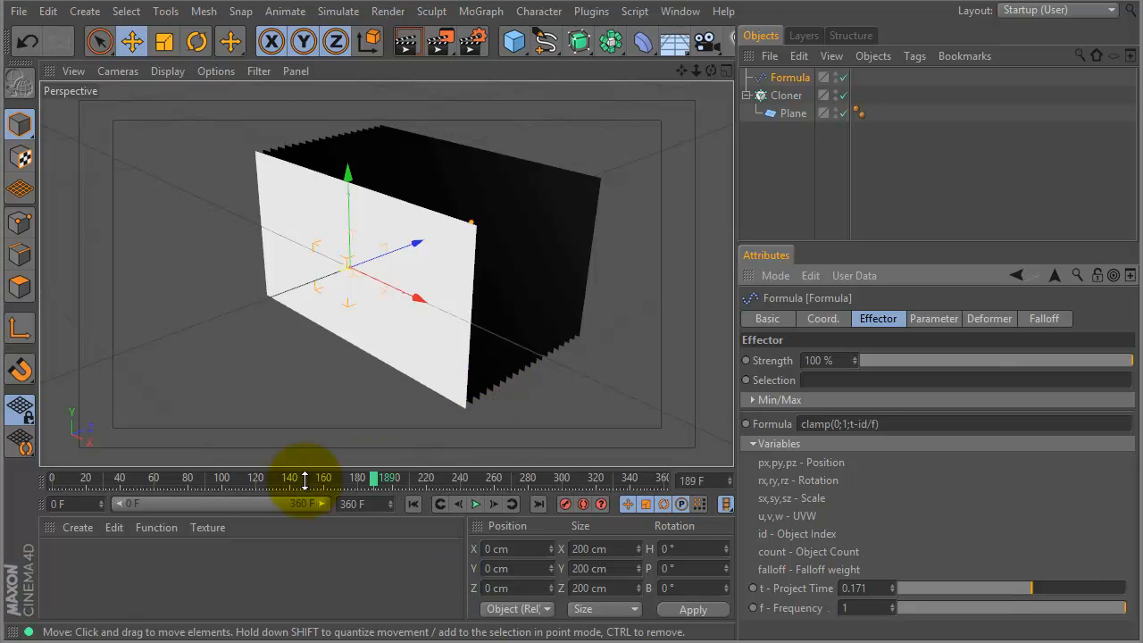
- Create a new material, open it in the Material Editor, turn off Specular and enable the Alpha channel
double_click(74, 559)
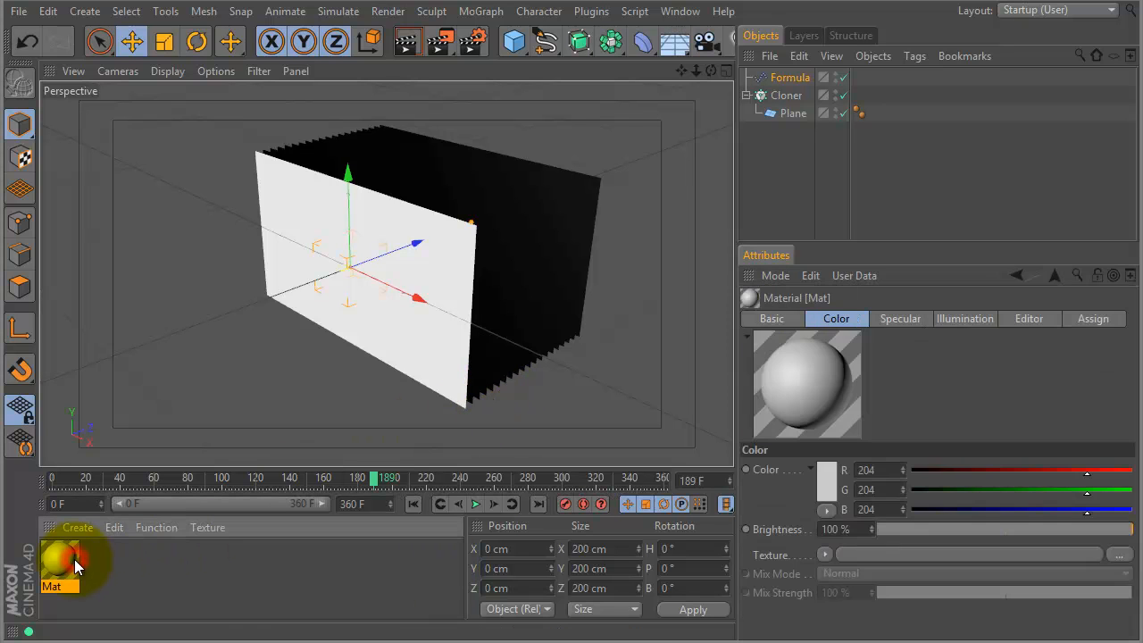
double_click(59, 559)
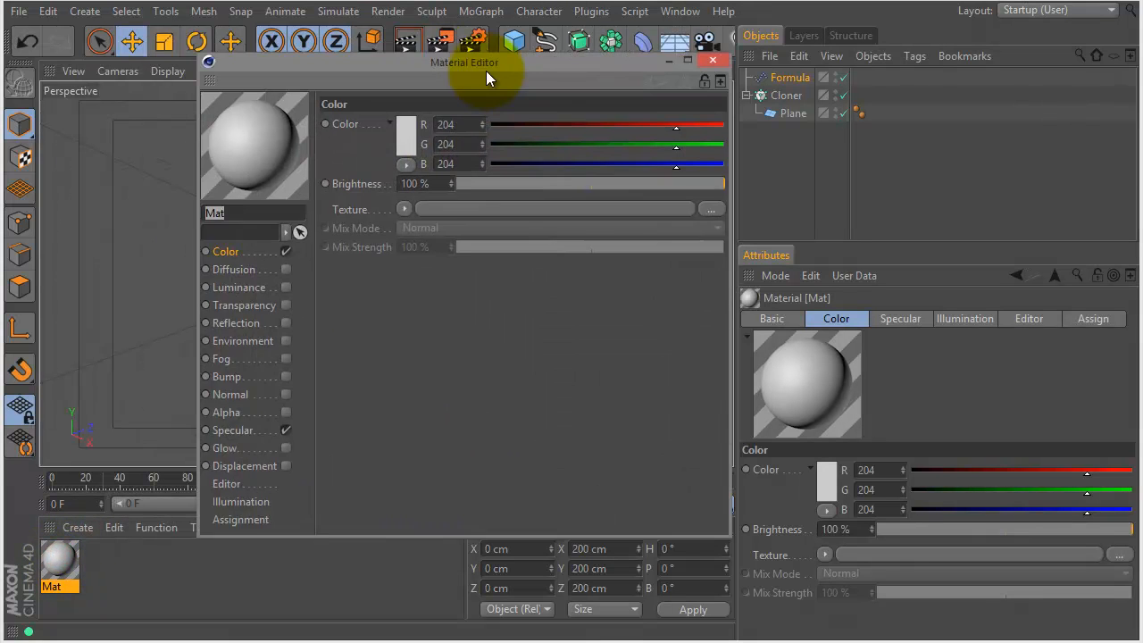
left_click_drag(486, 70, 552, 79)
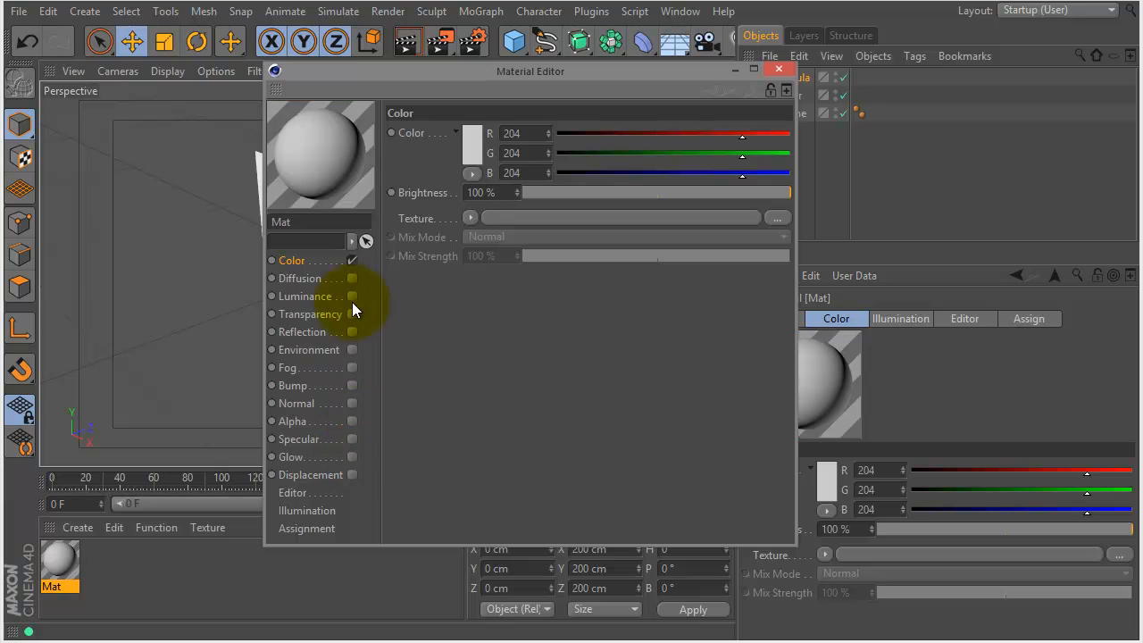
left_click(352, 420)
- Load a MoGraph Multi Shader as the Alpha channel's texture and open its shader properties
left_click(478, 247)
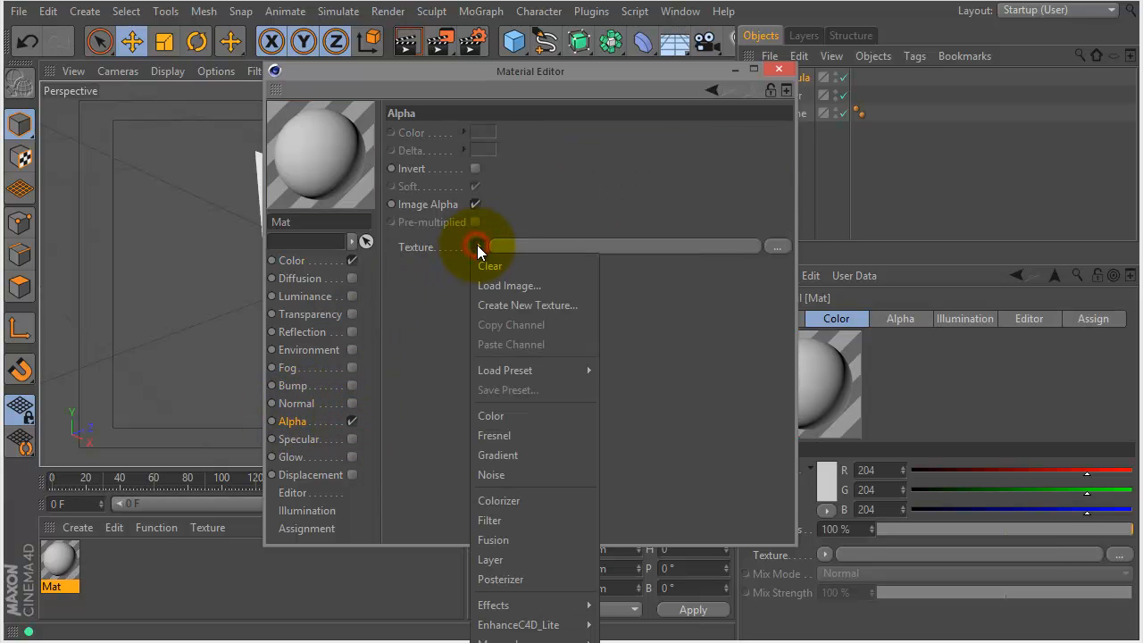
left_click(478, 246)
left_click_drag(490, 71, 429, 6)
left_click(412, 169)
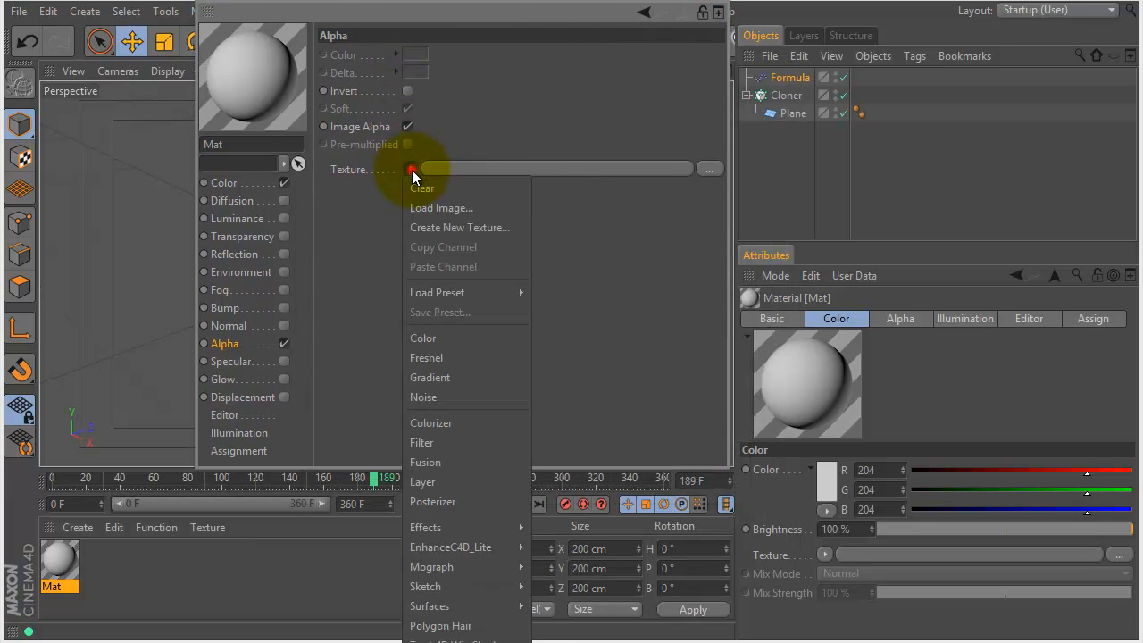
mouse_move(445, 575)
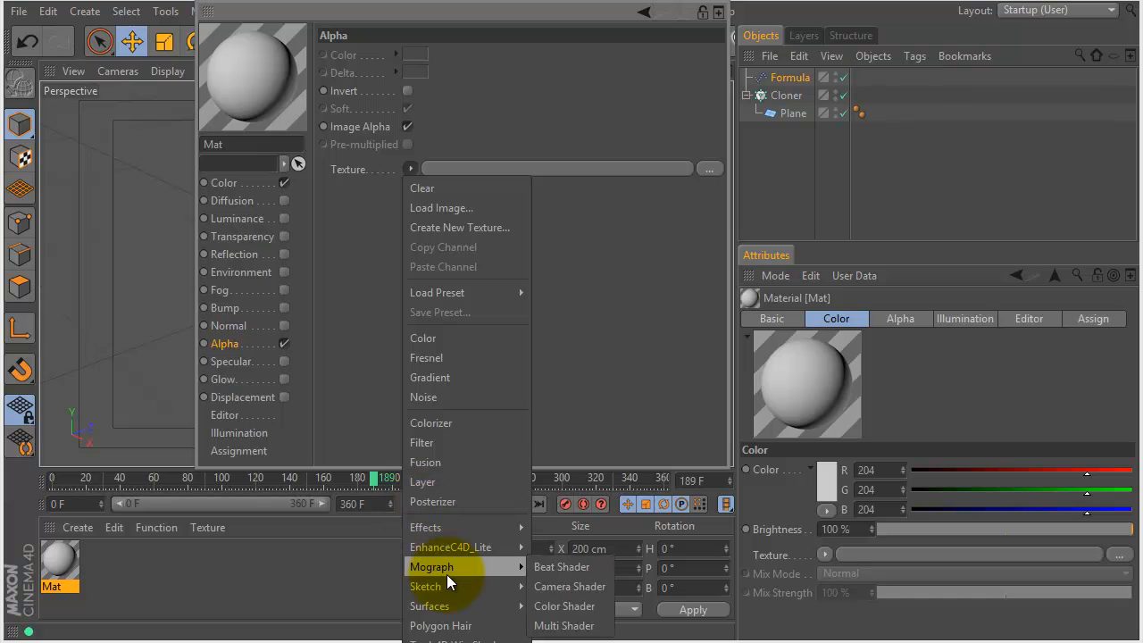
left_click(589, 627)
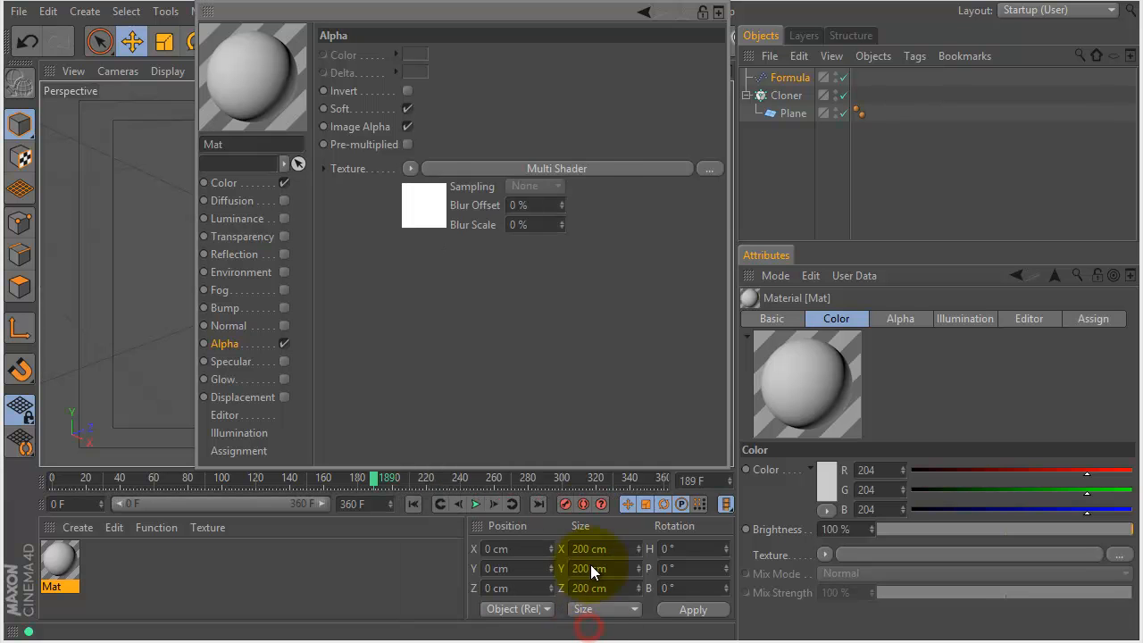
left_click(432, 207)
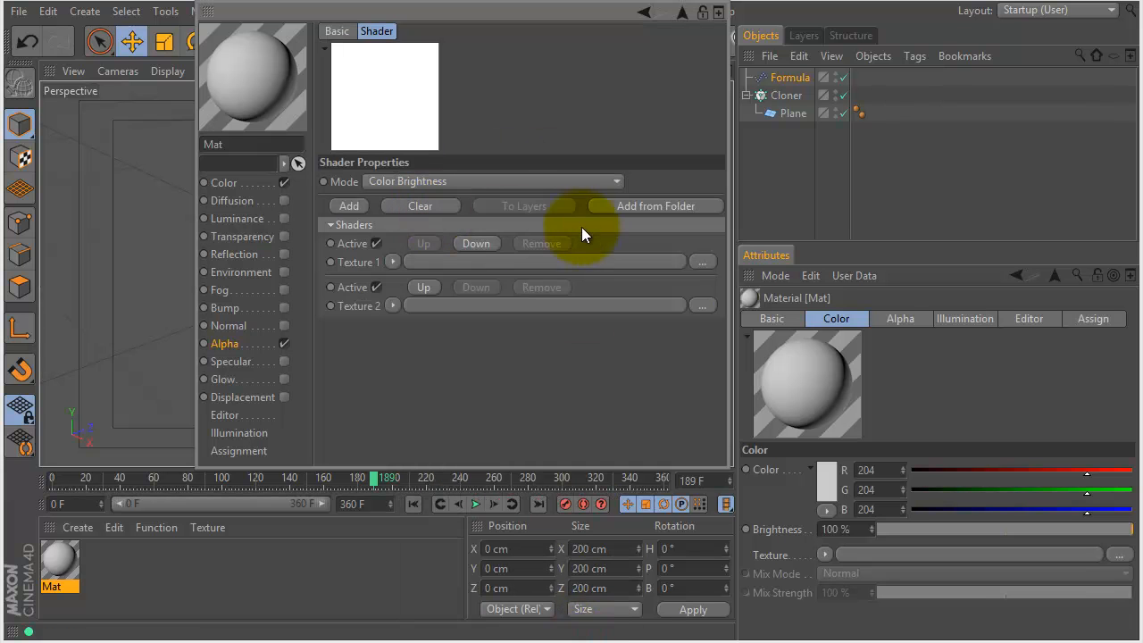
- Add all images from F:\14_07_01_Paper Box Tutorial\AE\Renders\main render to the Multi Shader without copying them into the project, and review the texture list
left_click_drag(503, 5, 519, 64)
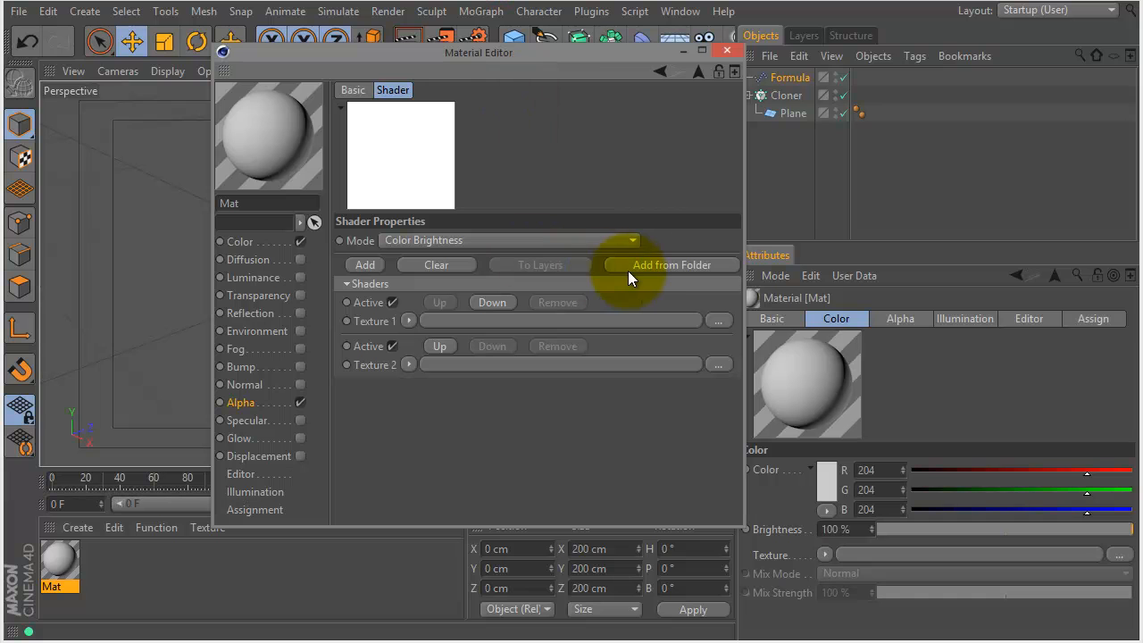
left_click(657, 266)
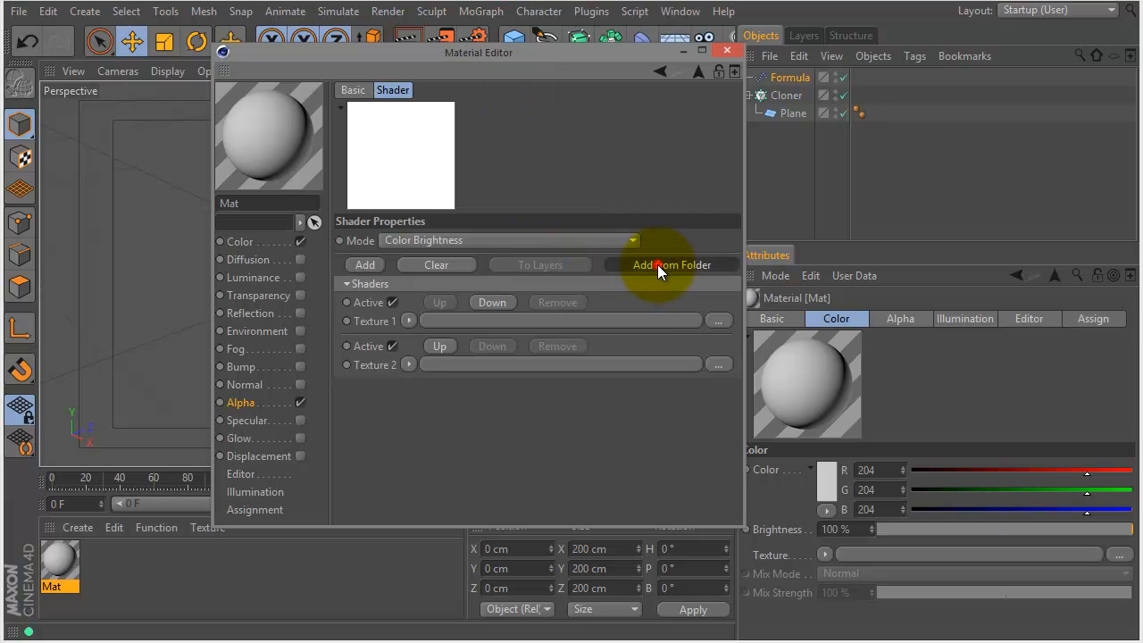
left_click_drag(604, 205, 521, 52)
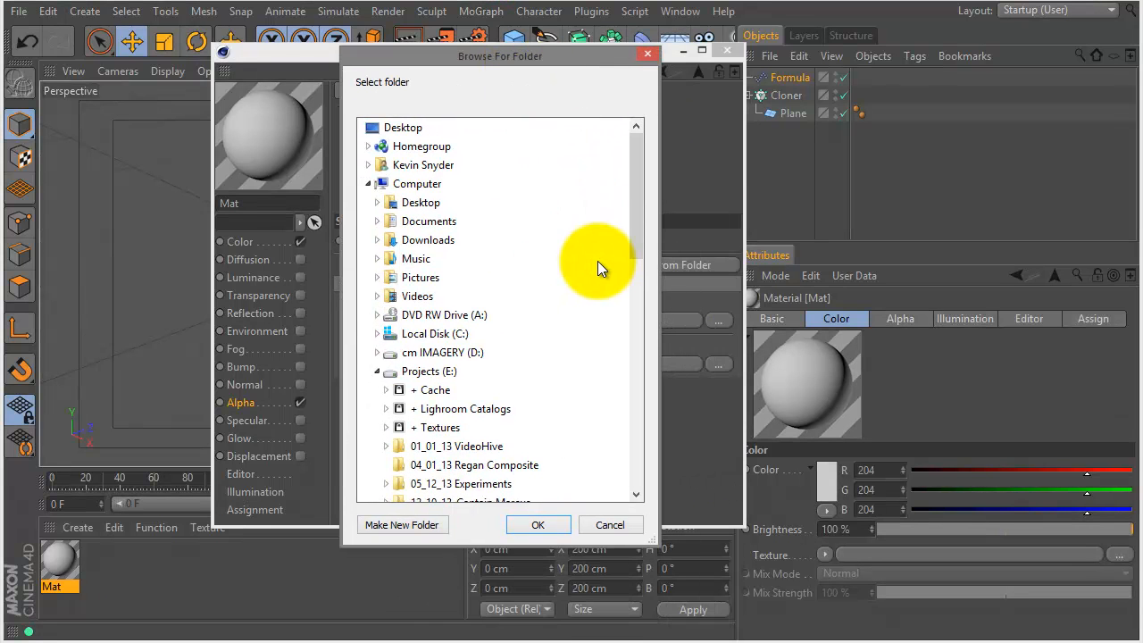
left_click(378, 370)
left_click(379, 391)
left_click_drag(638, 303, 629, 363)
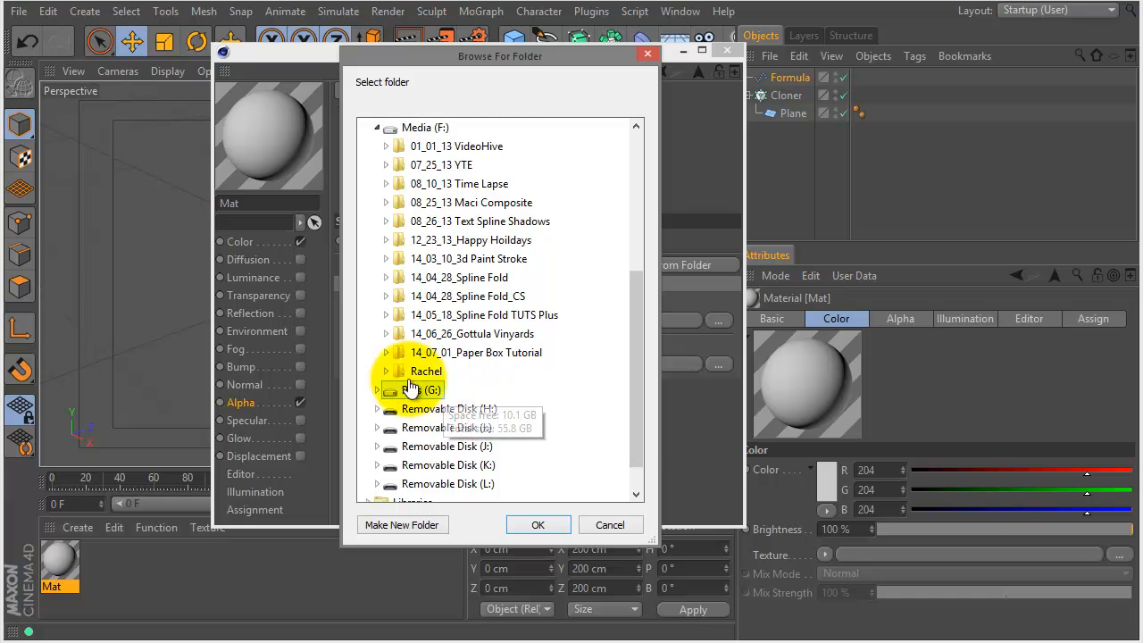
left_click(387, 352)
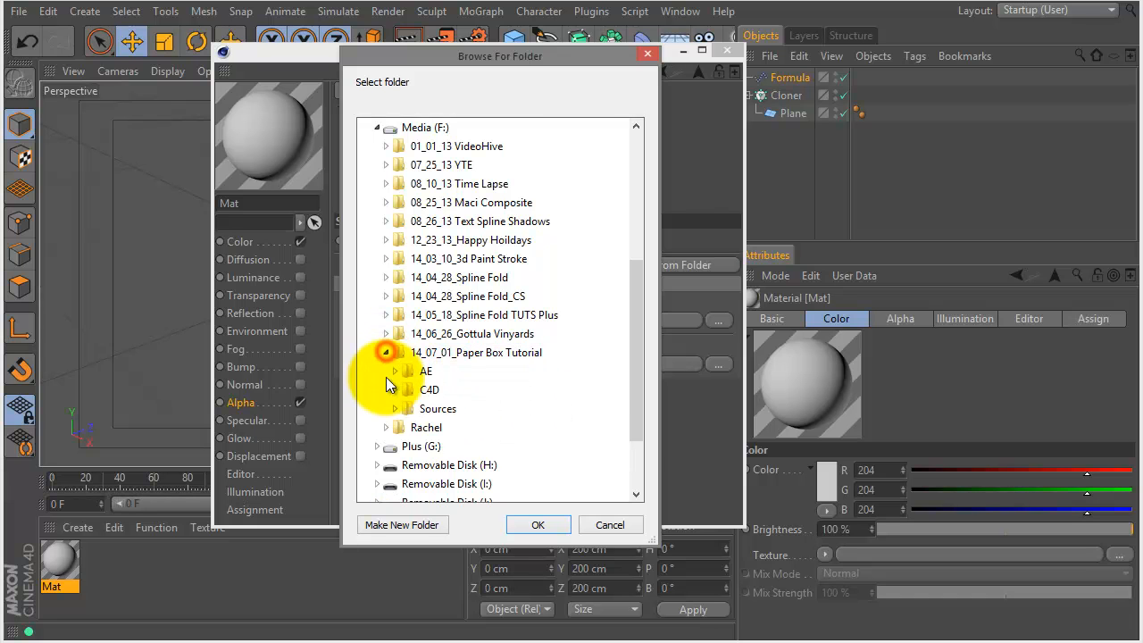
left_click(395, 370)
left_click(403, 389)
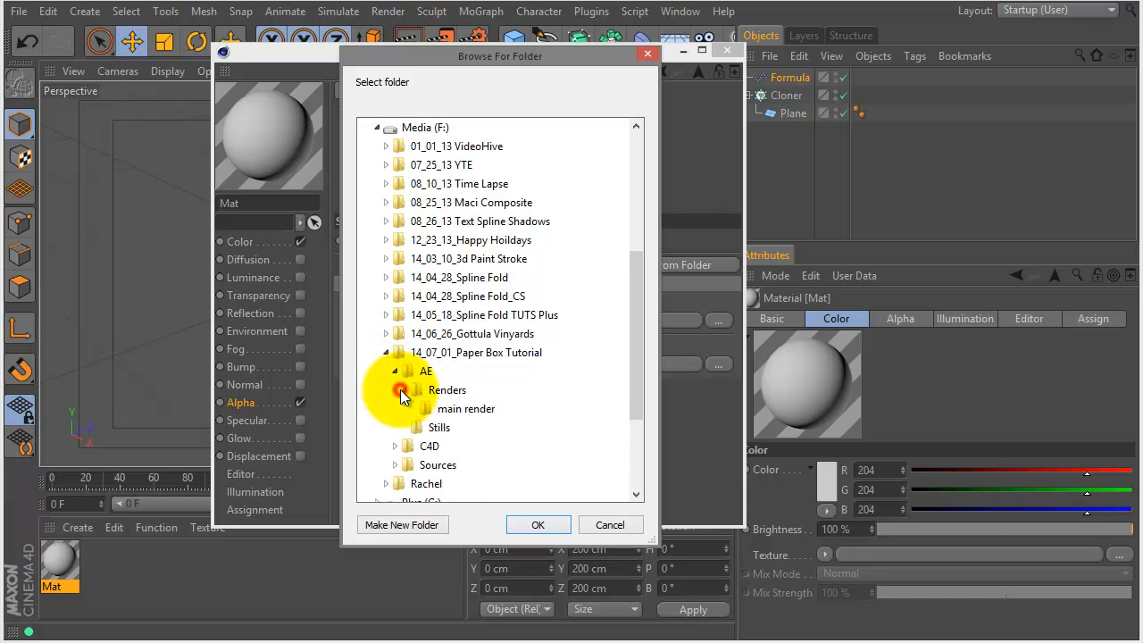
left_click(429, 408)
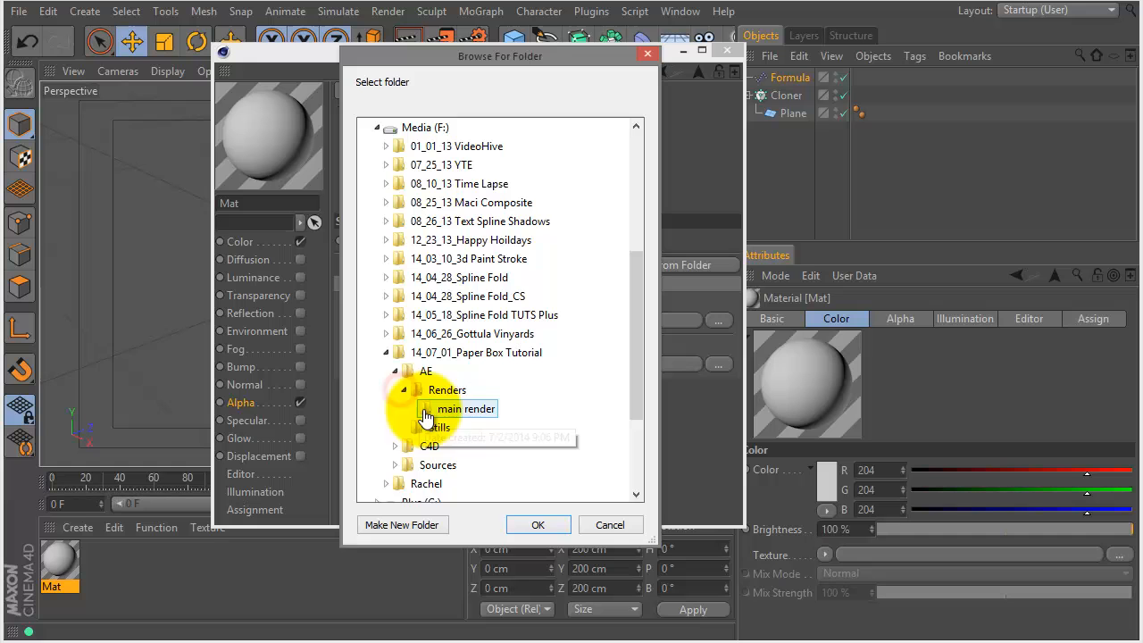
left_click(527, 529)
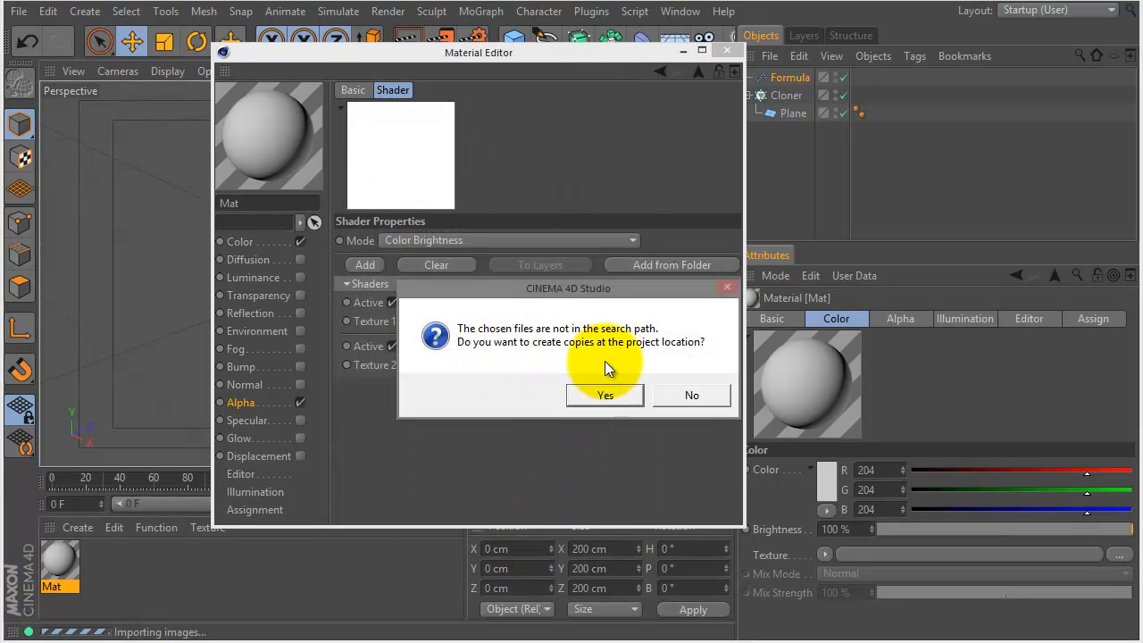
left_click(689, 401)
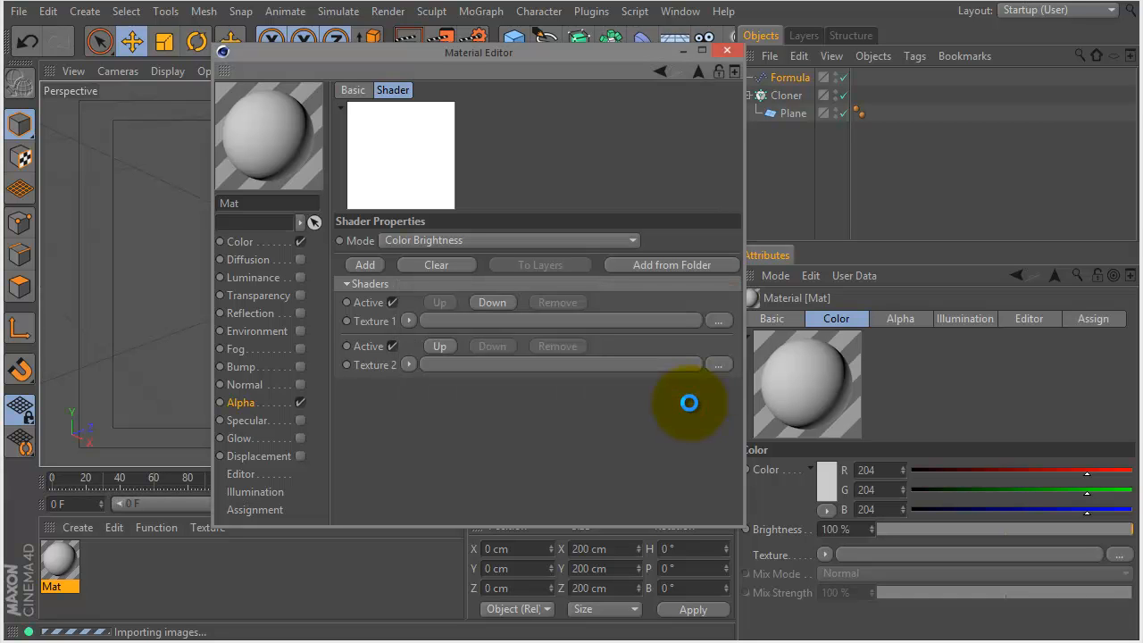
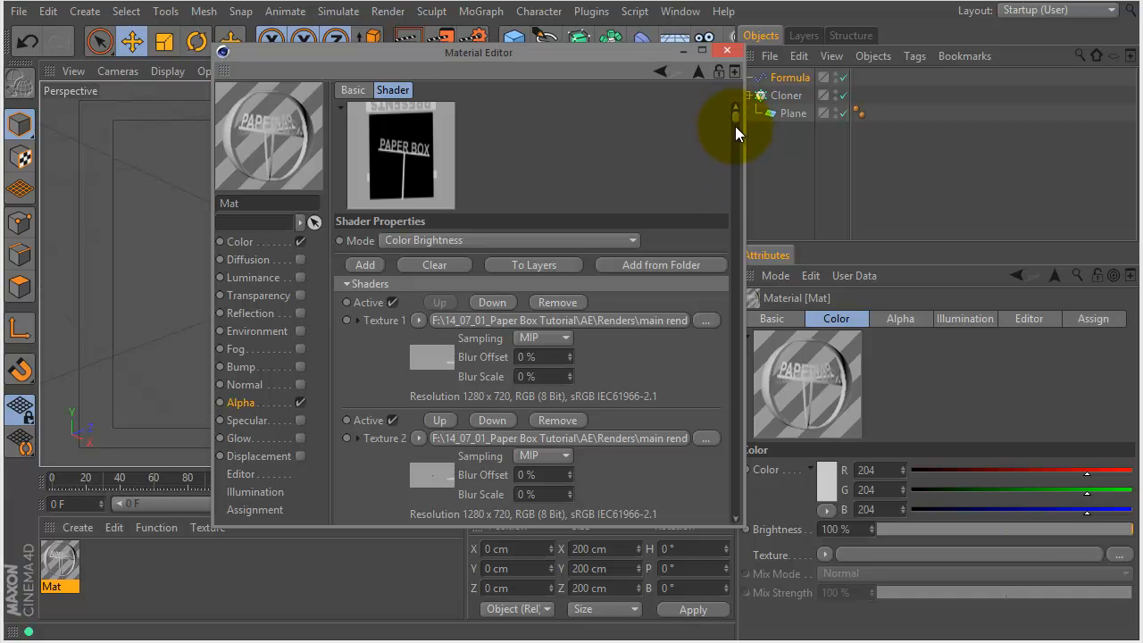
left_click_drag(735, 123, 738, 528)
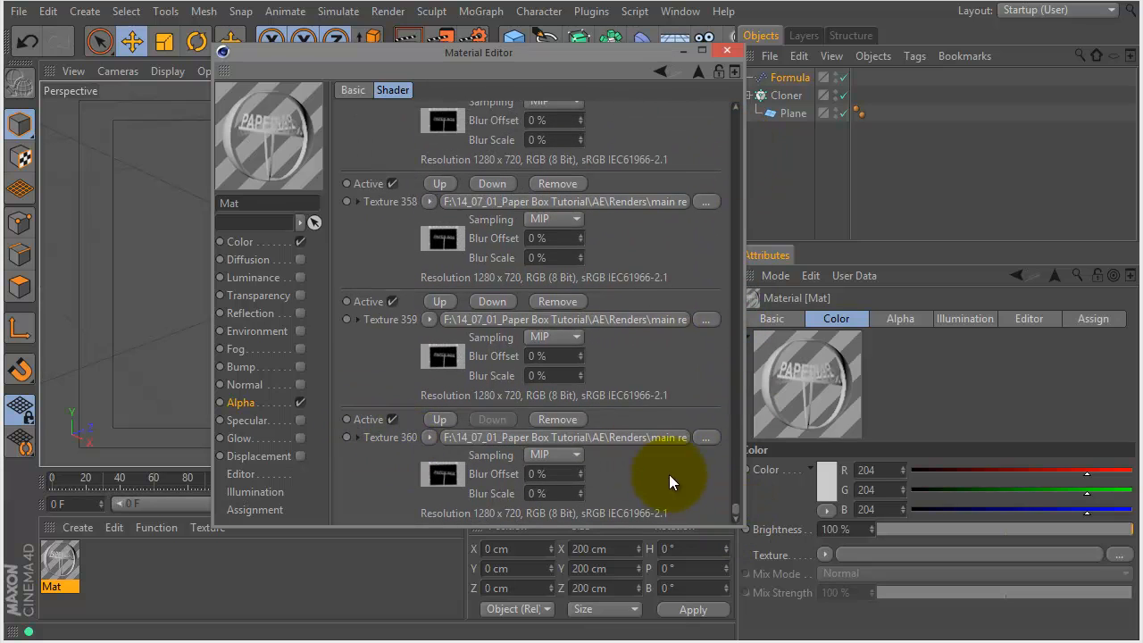
left_click(737, 508)
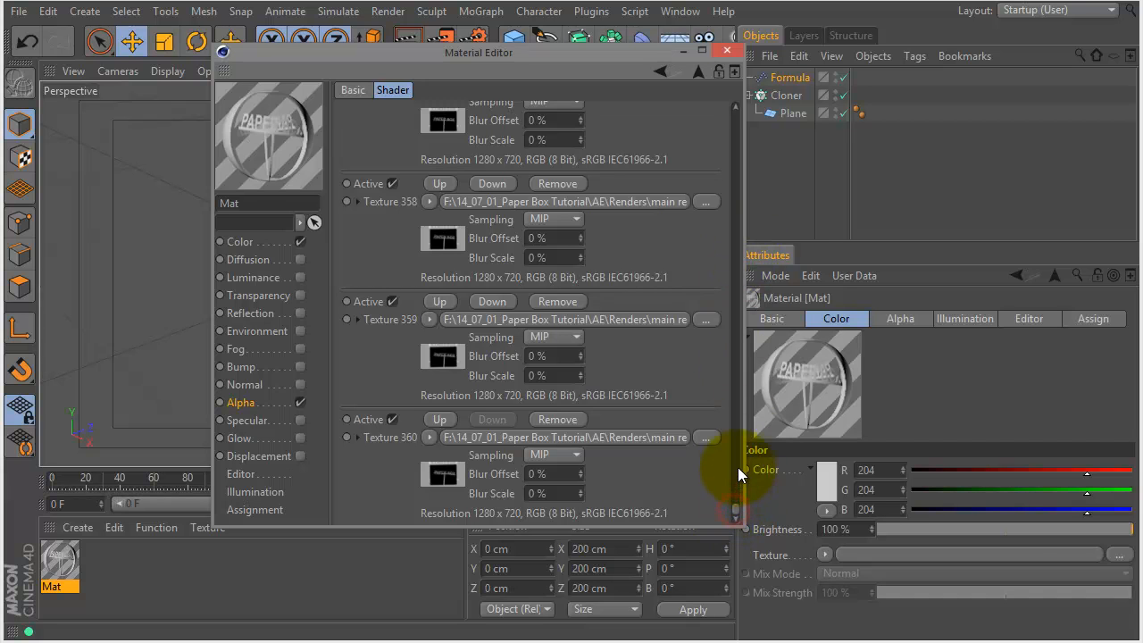
left_click_drag(727, 115, 727, 108)
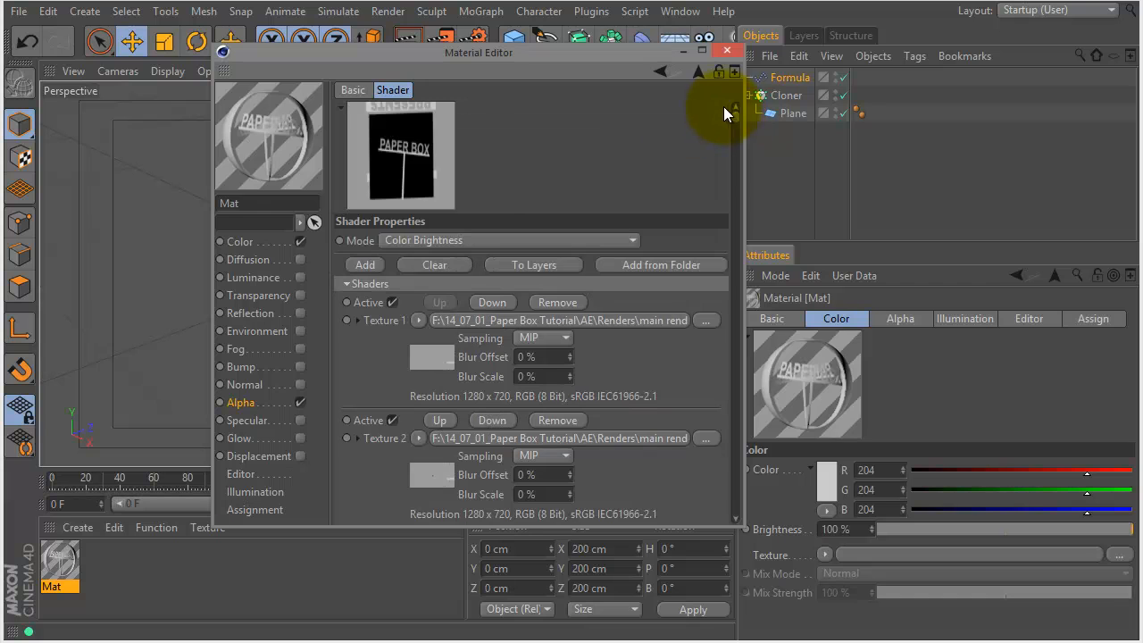
- Browse for a Color channel texture image, going to the + Textures\Textures folder on the Projects (E:) drive
left_click(240, 242)
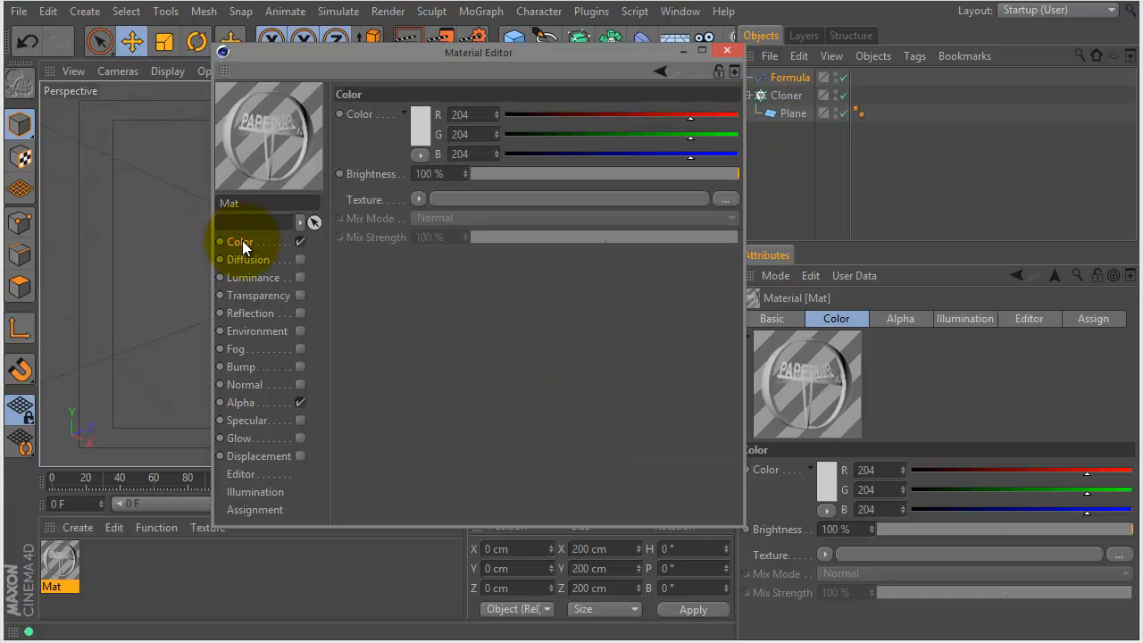
left_click(720, 199)
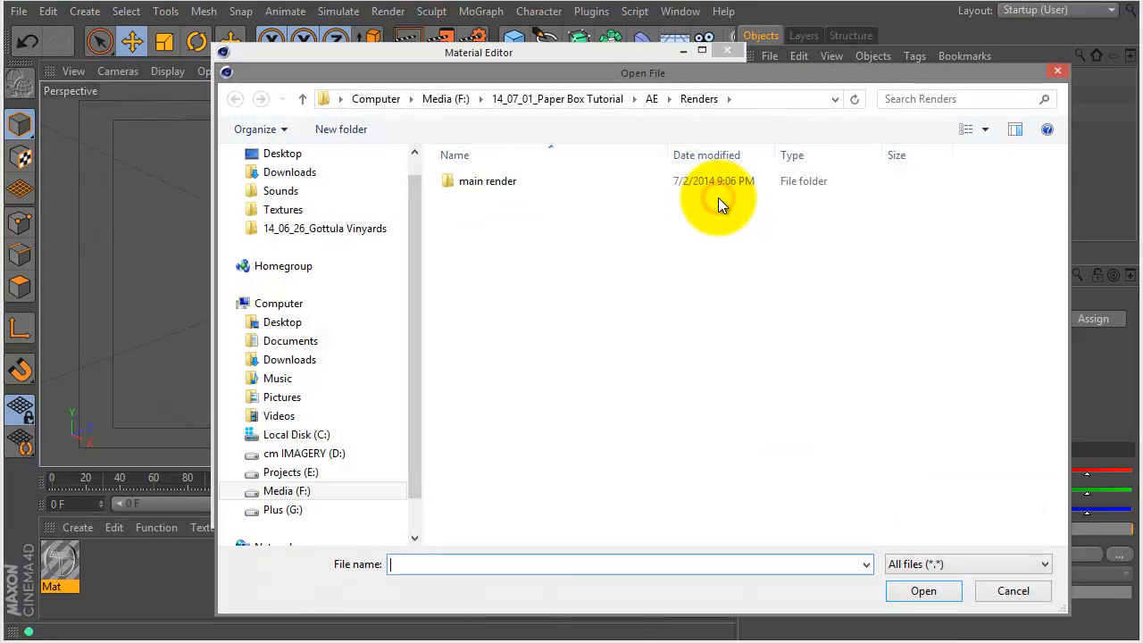
left_click(271, 473)
double_click(479, 201)
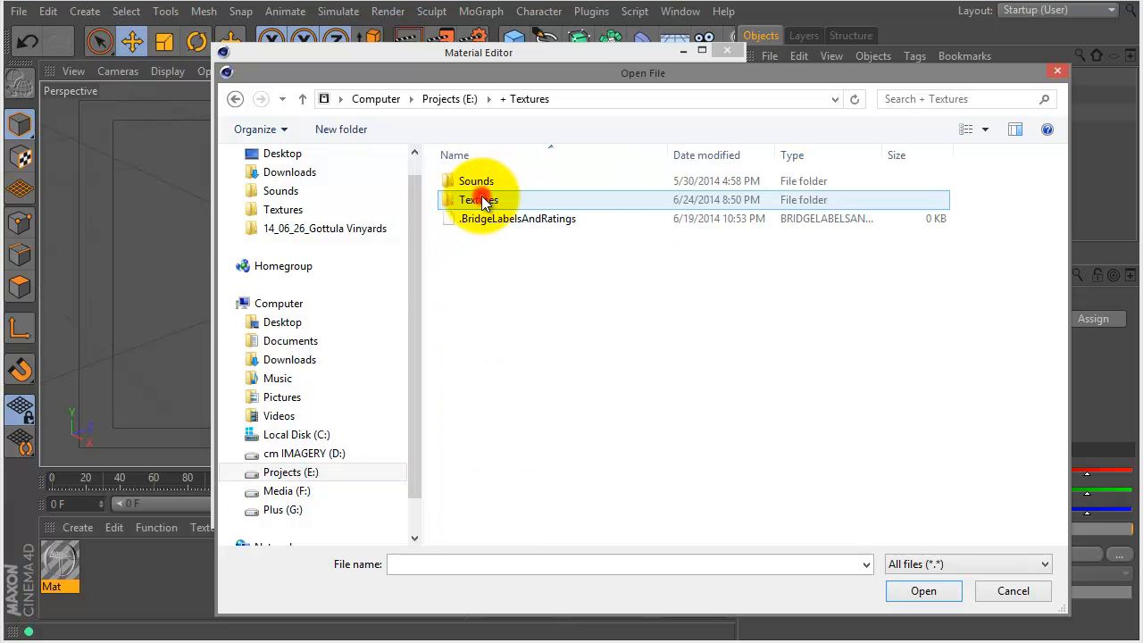
double_click(480, 201)
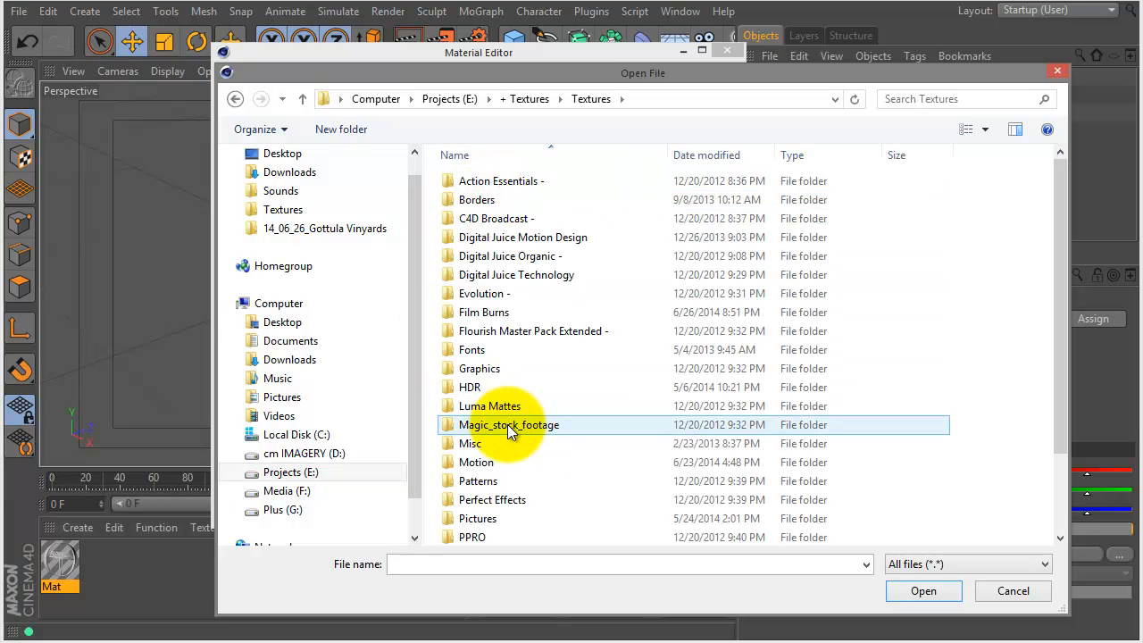
scroll(507, 424, "down", 2)
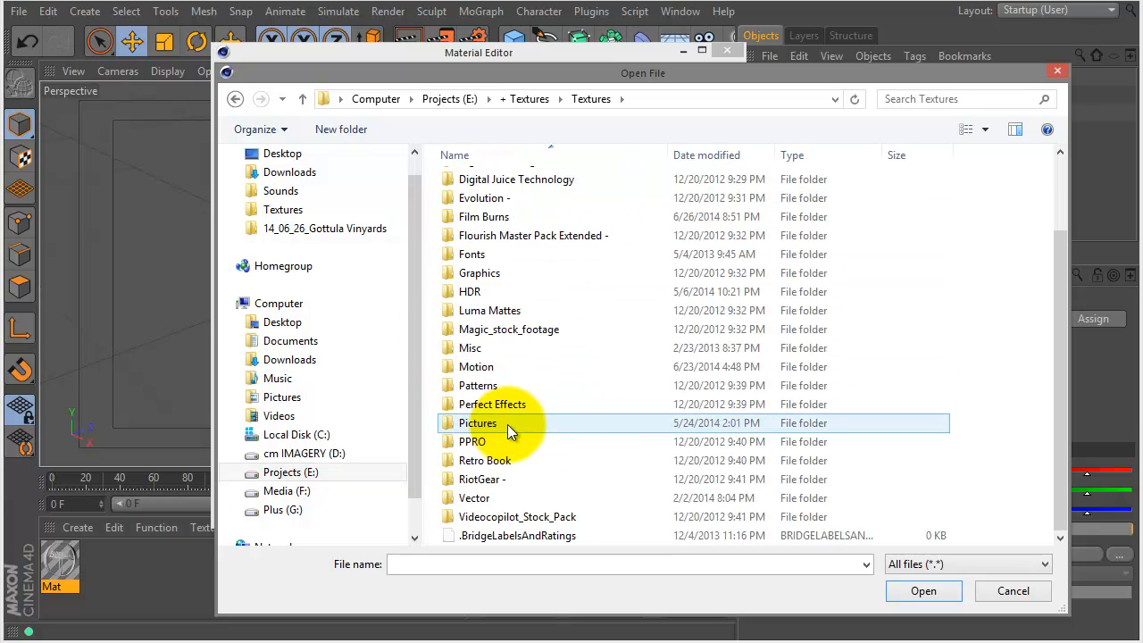
double_click(505, 518)
left_click(497, 201)
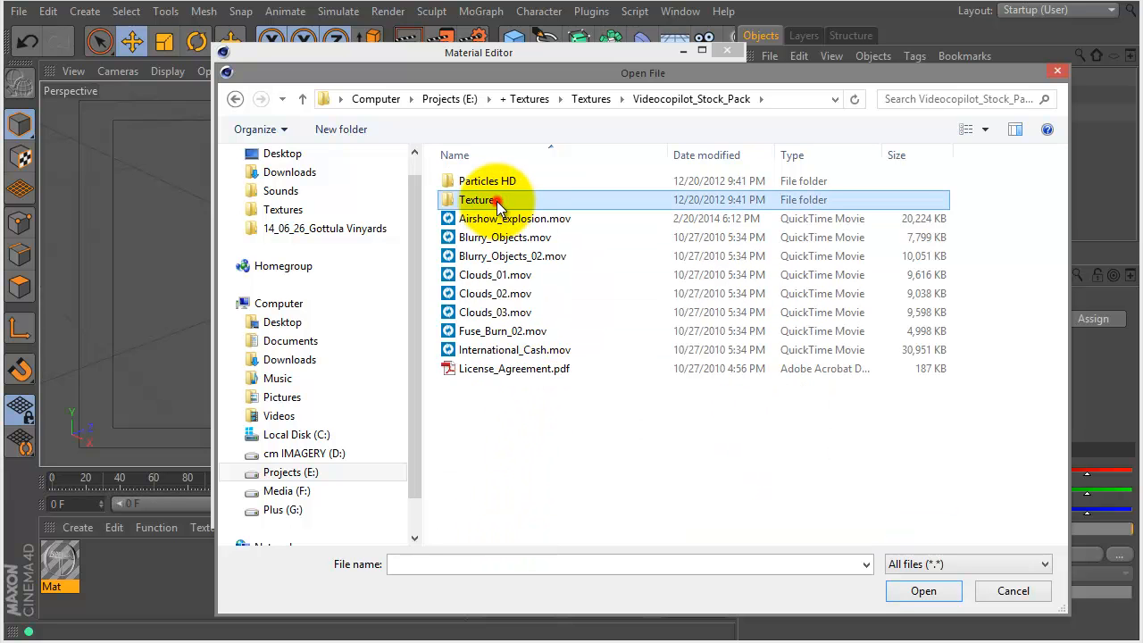
key("BackSpace")
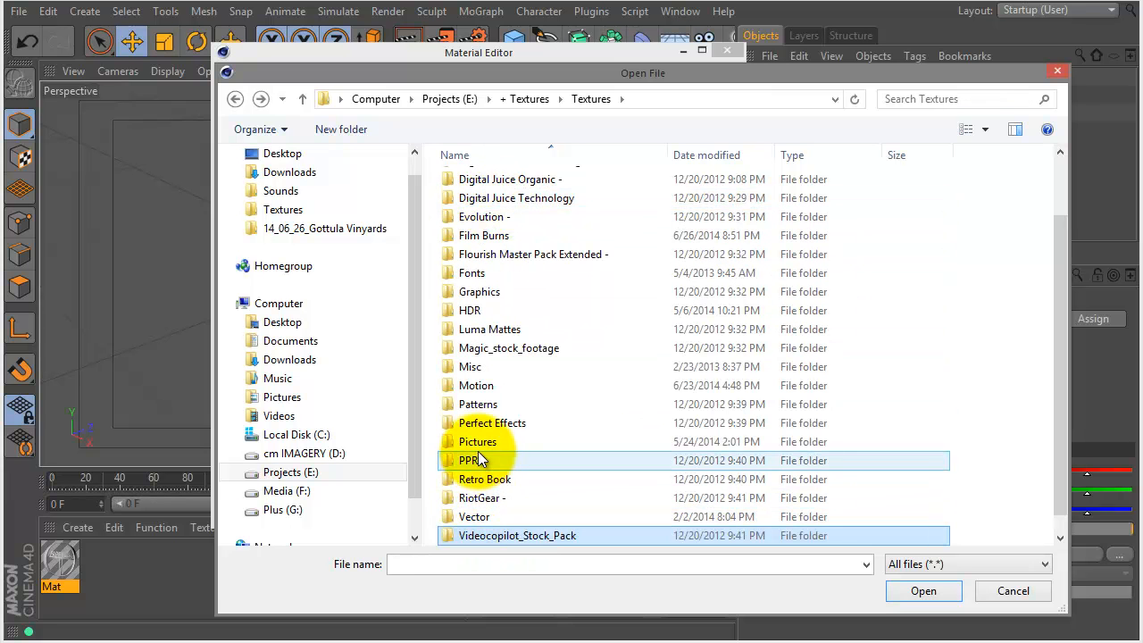
- Open the Pictures\Materials\Paper\VC Paper folder in the file browser
left_click(481, 441)
double_click(481, 442)
double_click(501, 242)
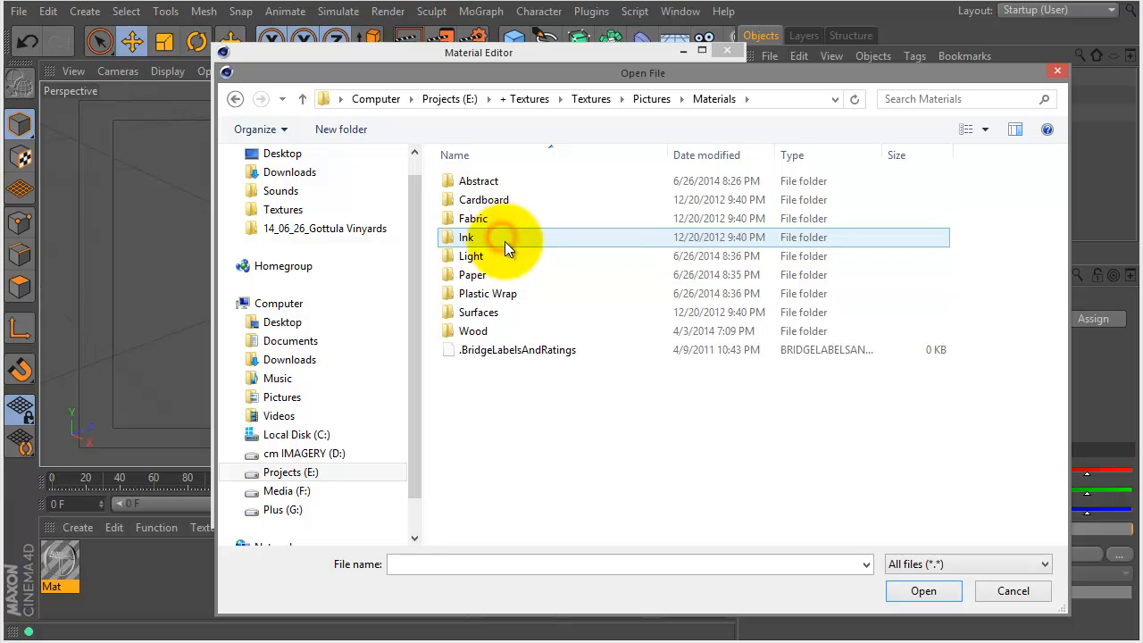
double_click(500, 267)
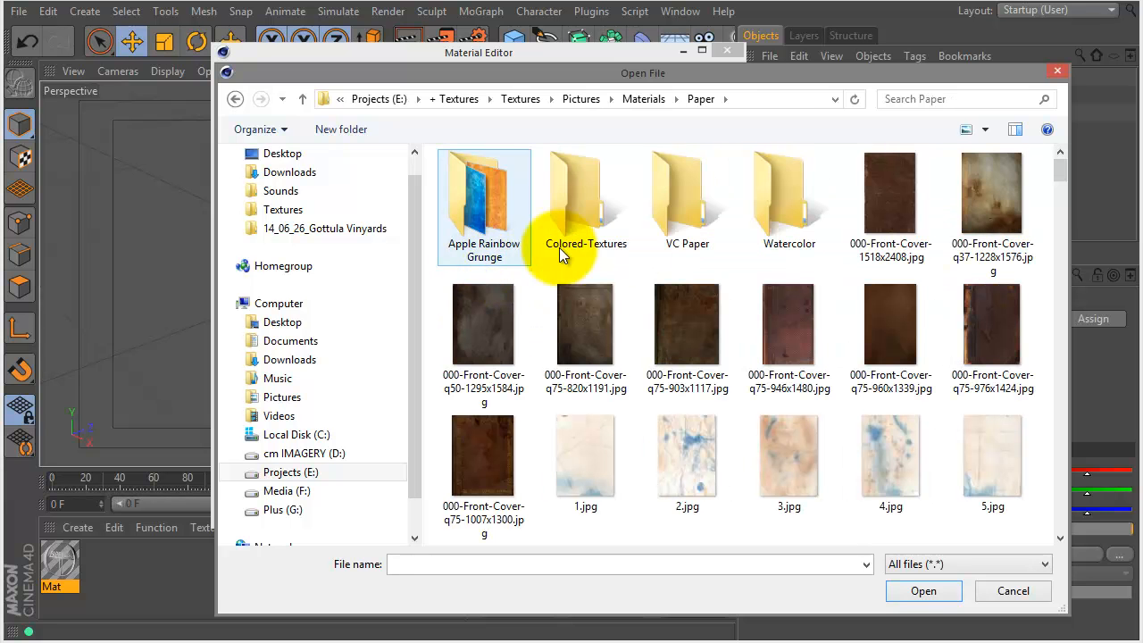
double_click(678, 213)
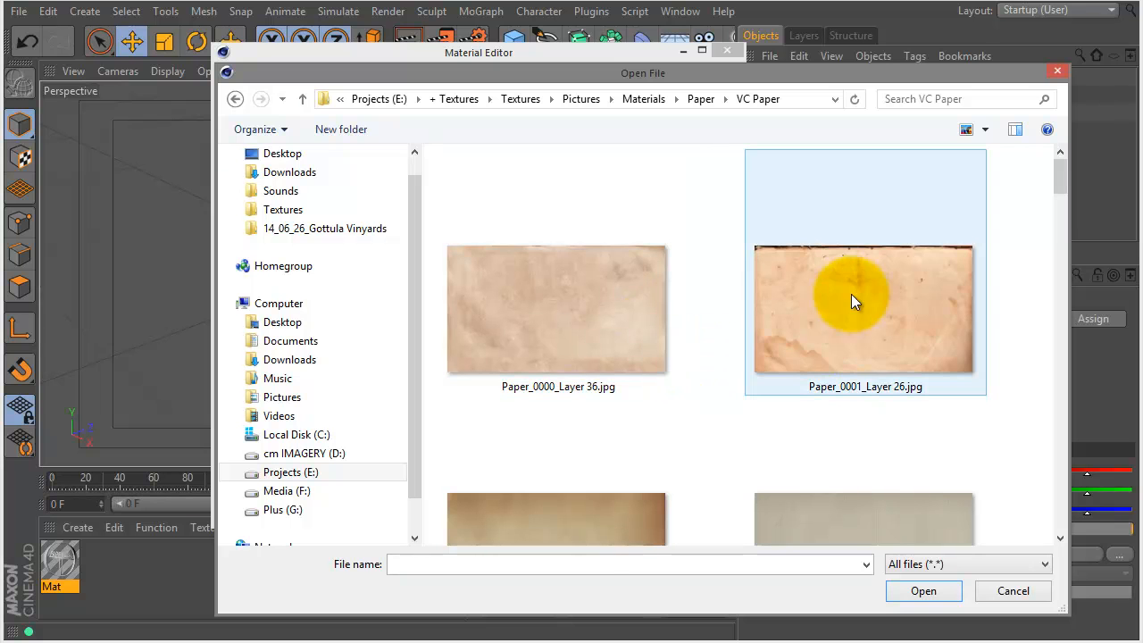
- Load Paper_0002_Layer 40.jpg as the Color channel's texture without copying the file into the project
mouse_move(817, 333)
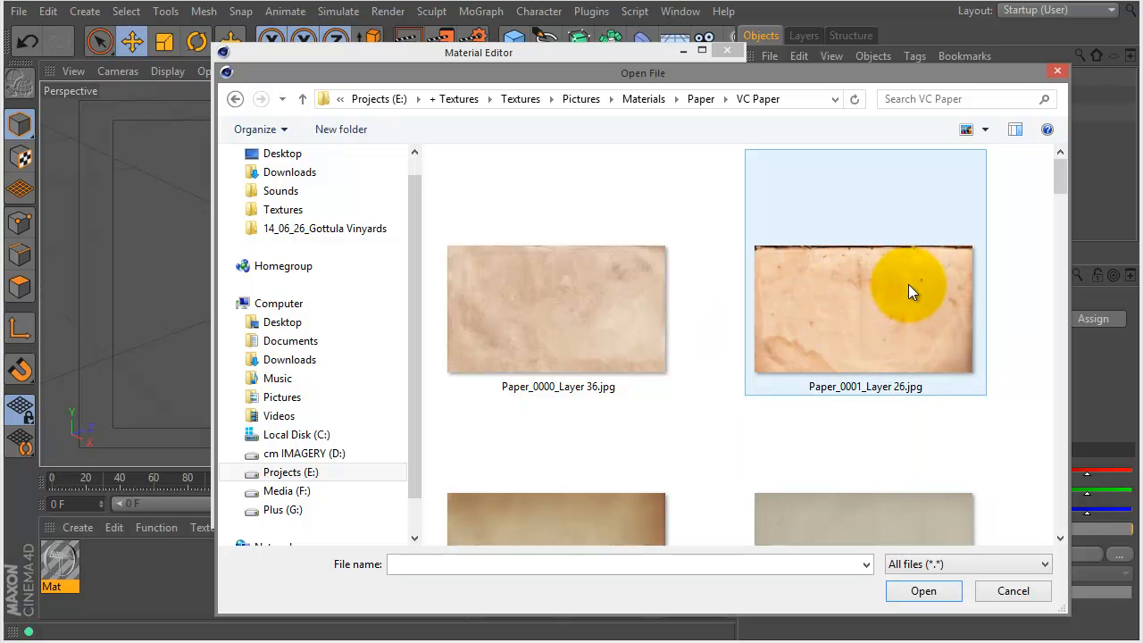
mouse_move(919, 282)
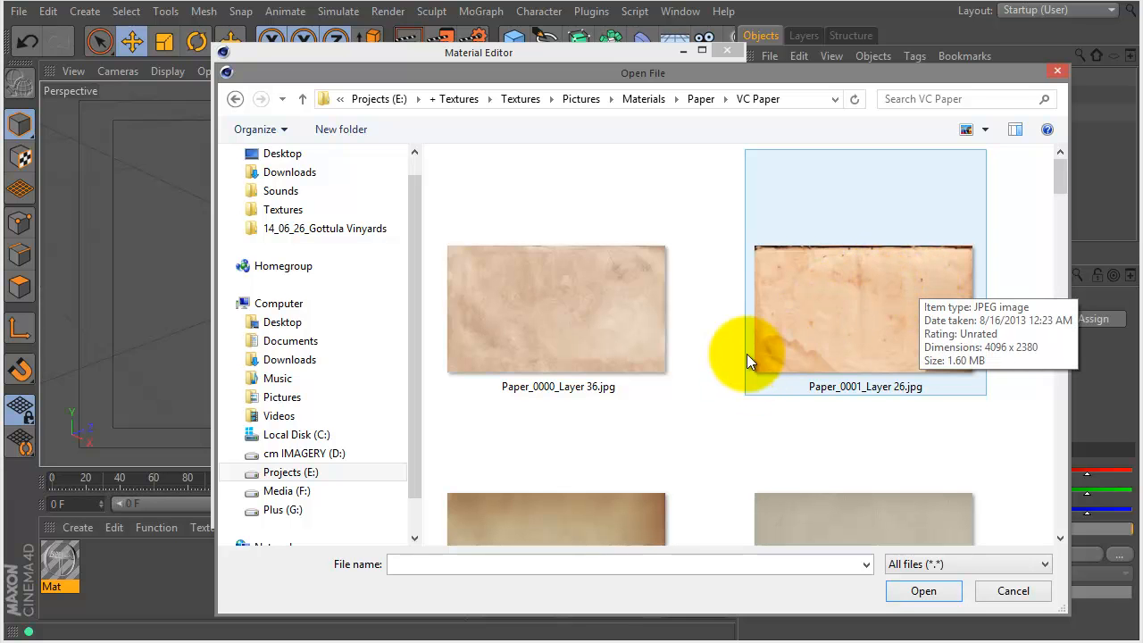
scroll(729, 365, "down", 3)
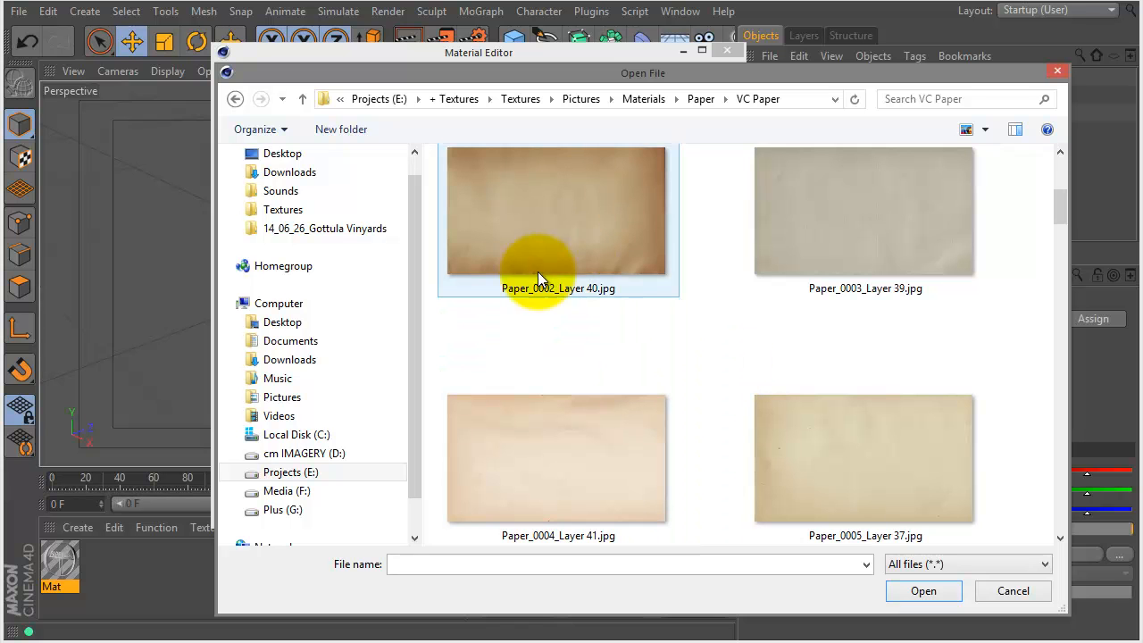
mouse_move(584, 260)
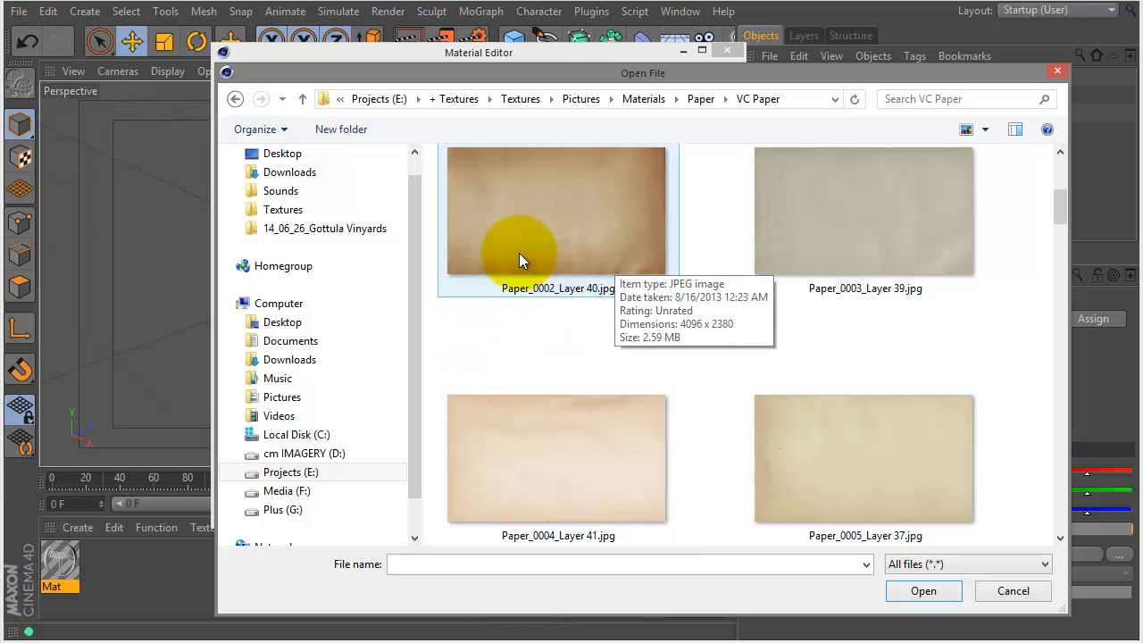
left_click(617, 229)
left_click(925, 592)
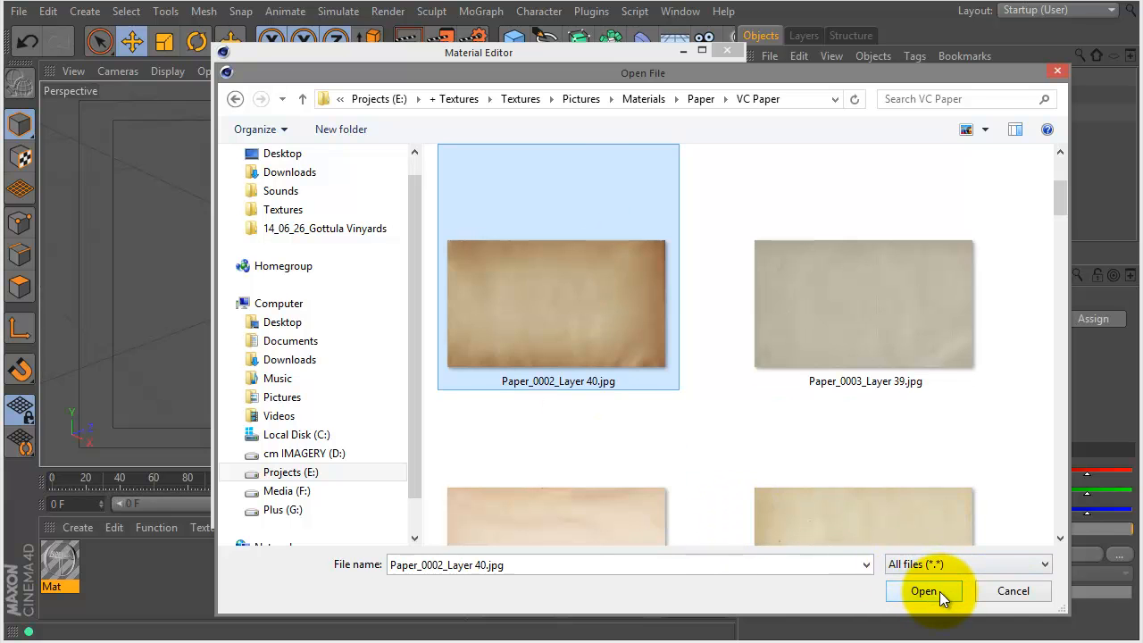
left_click(672, 396)
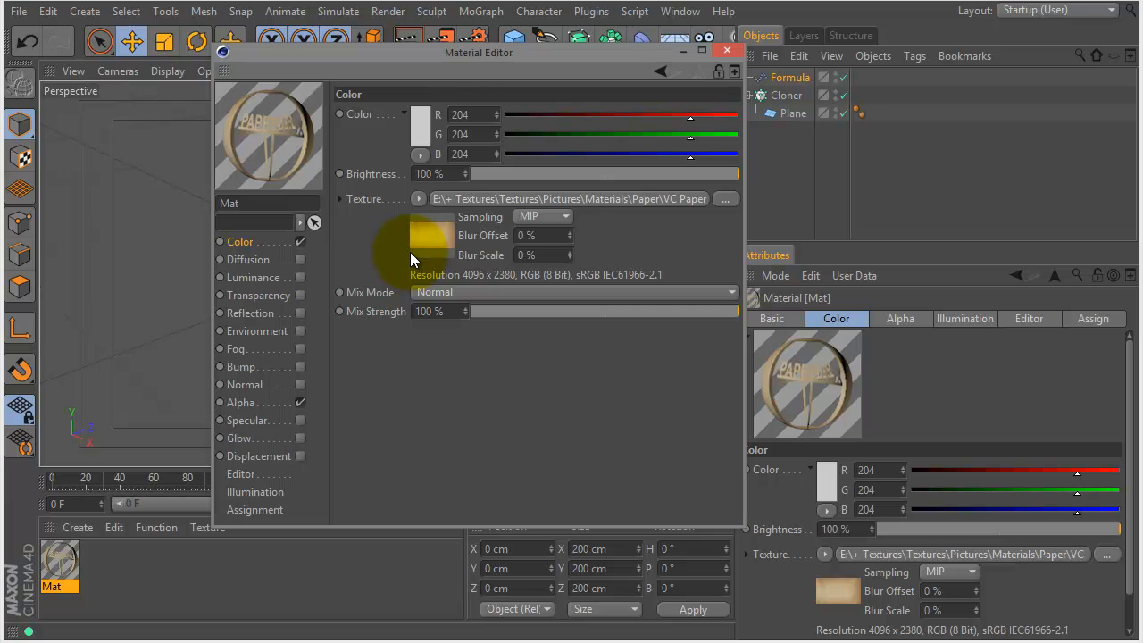
- Close the material settings and apply the Mat paper material to the Cloner
left_click(728, 49)
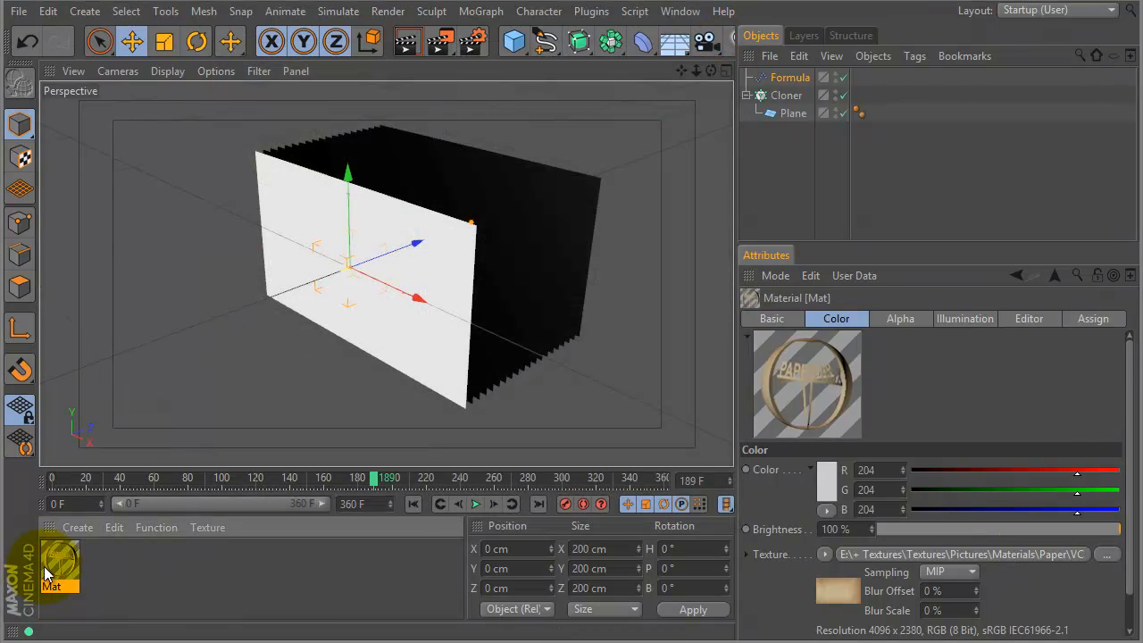
left_click_drag(51, 565, 787, 95)
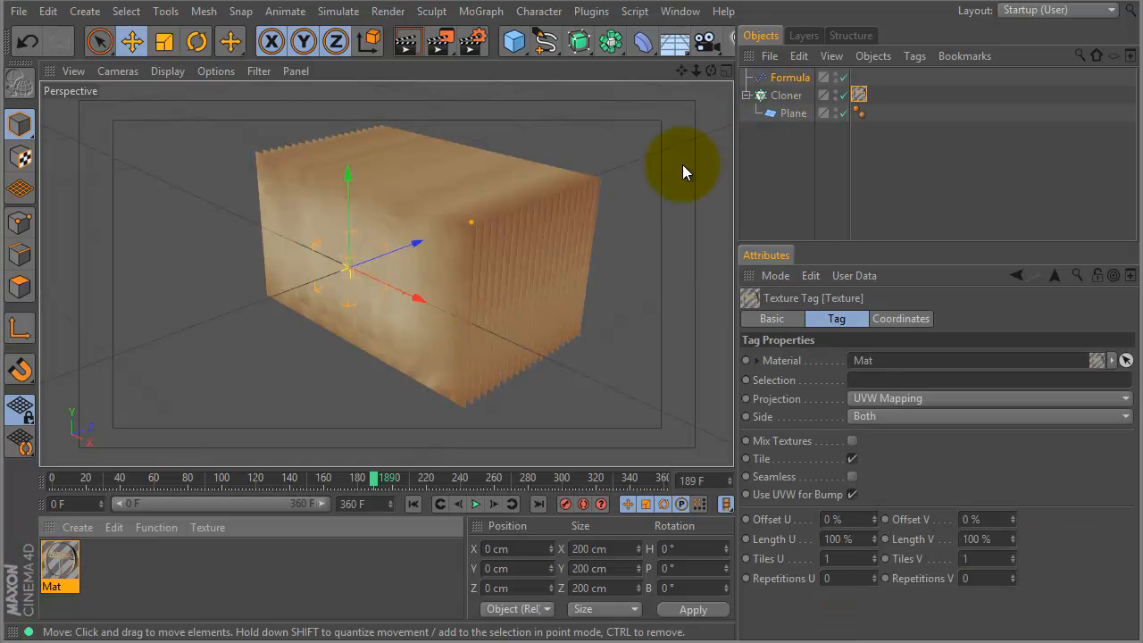
left_click(710, 42)
left_click(774, 67)
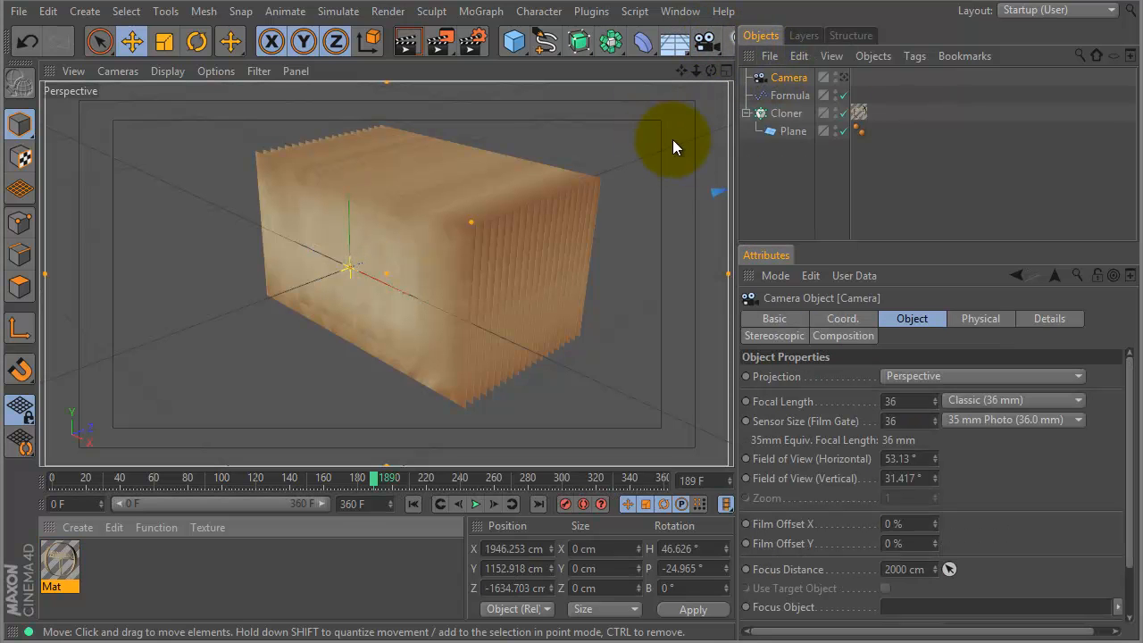
left_click_drag(640, 285, 572, 281)
key("ctrl+z")
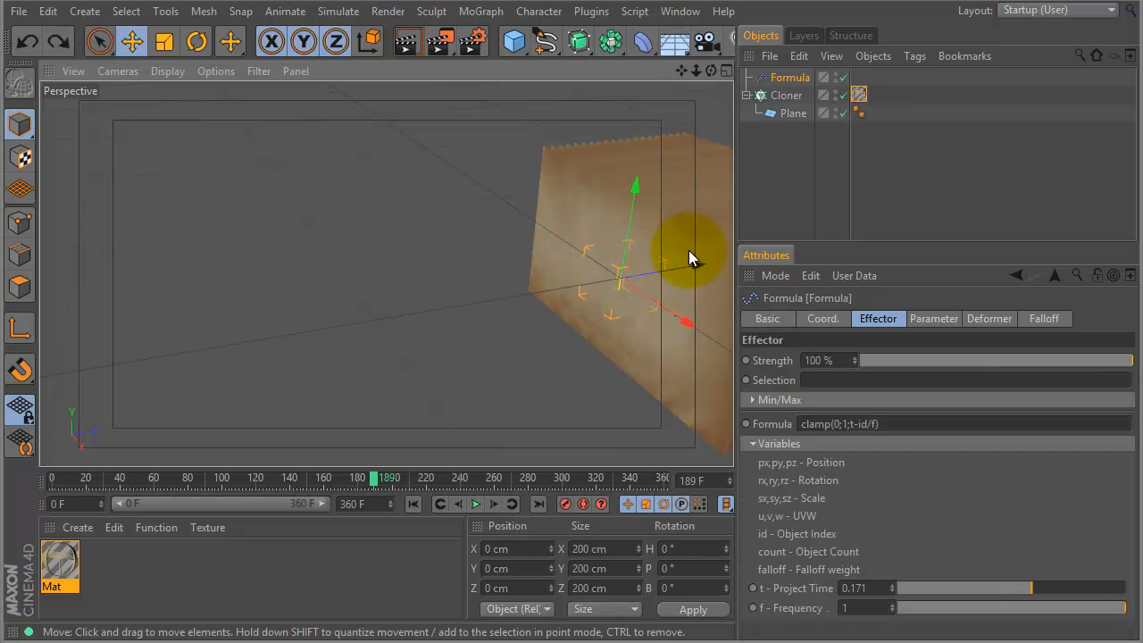
left_click(785, 191)
left_click_drag(625, 273, 571, 272)
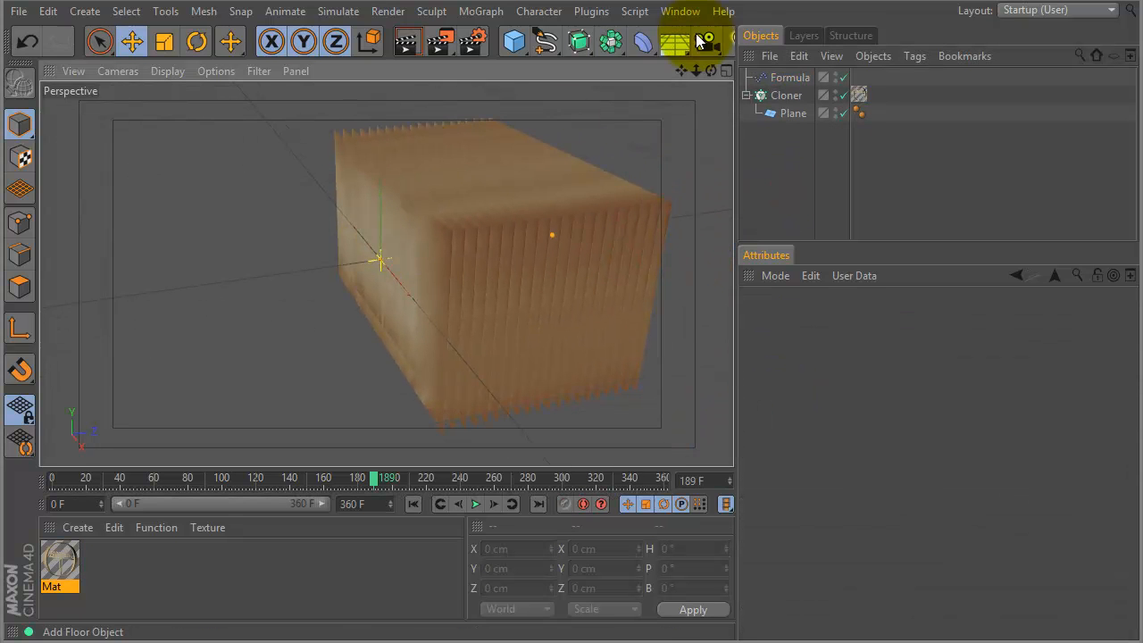
left_click_drag(708, 42, 773, 66)
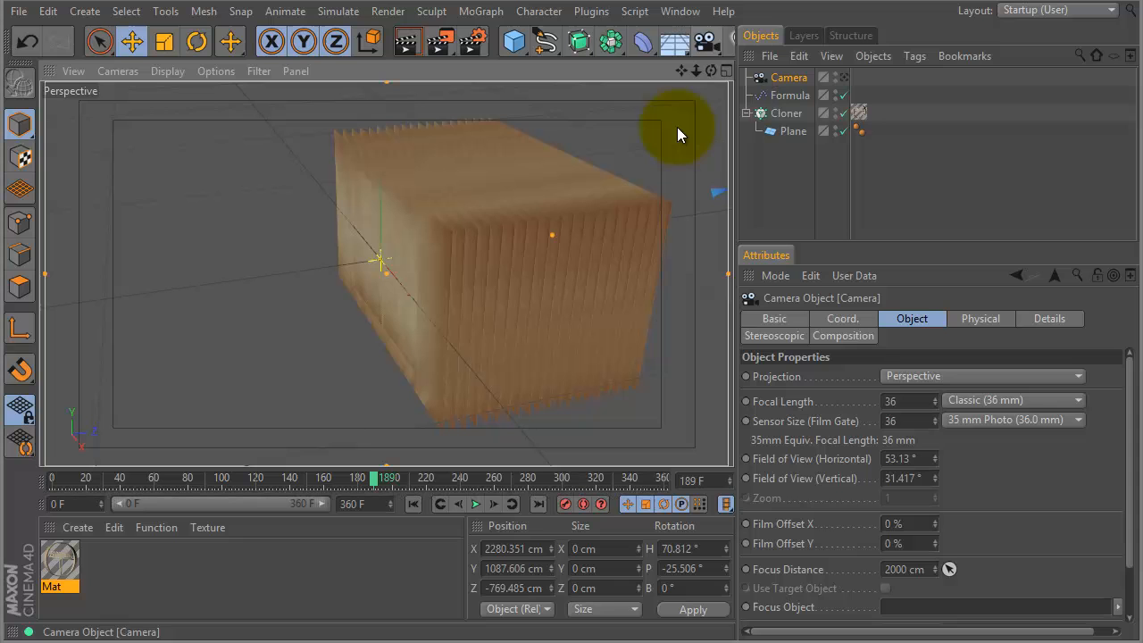
left_click(805, 192)
left_click(587, 280)
left_click_drag(559, 267, 244, 352)
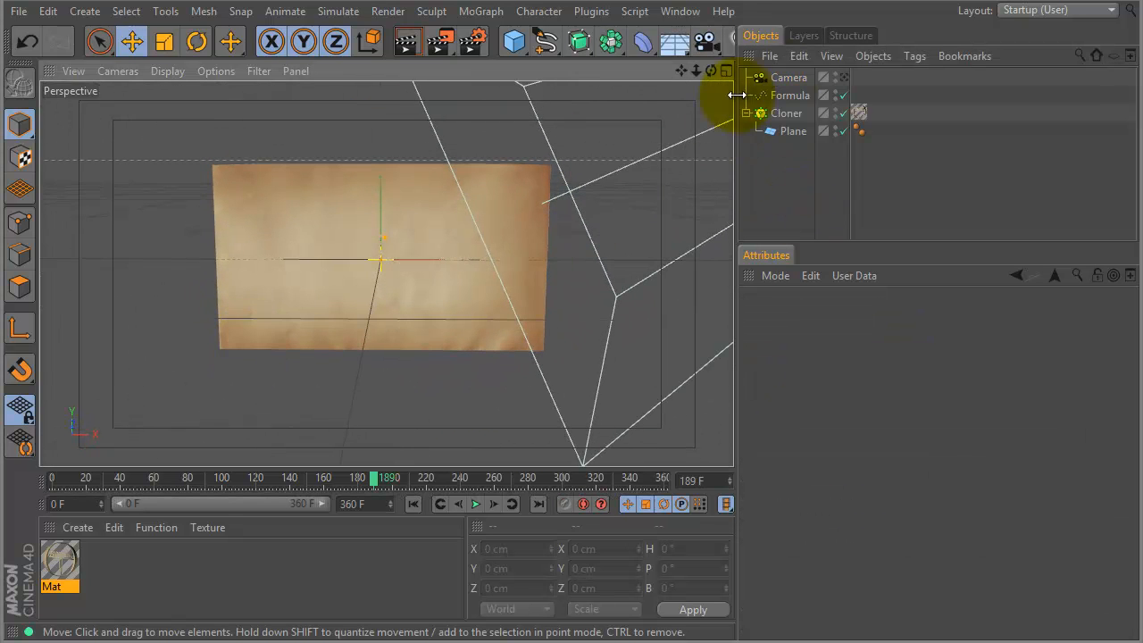
left_click(790, 77)
key("Delete")
- Add a standard camera facing the front of the paper stack and make it the active view
left_click_drag(469, 234, 517, 230)
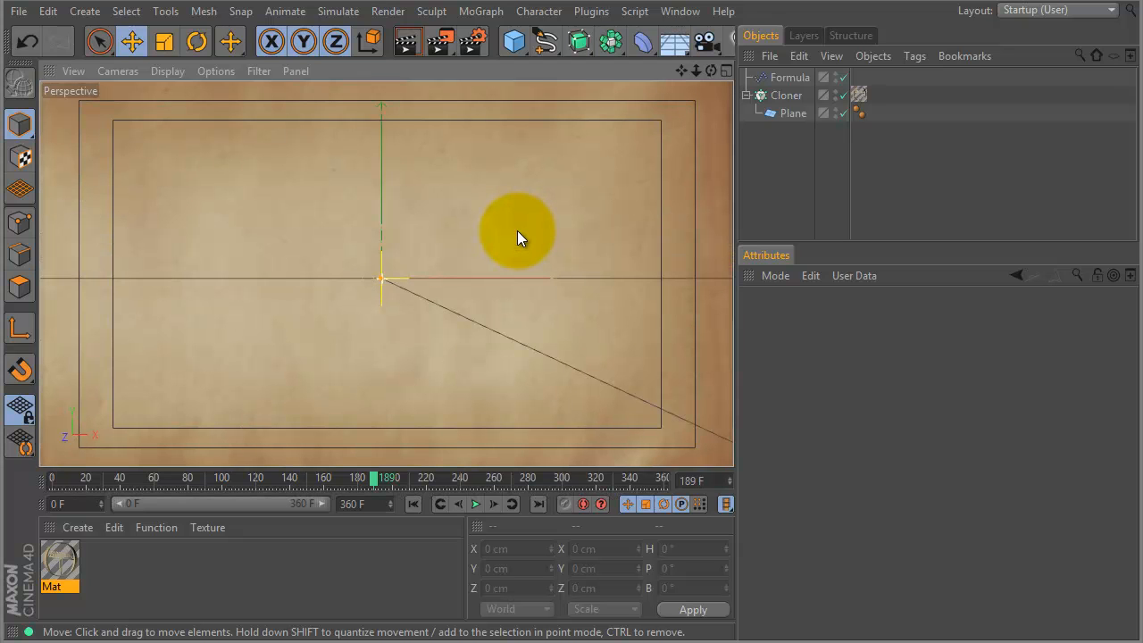
left_click(707, 43)
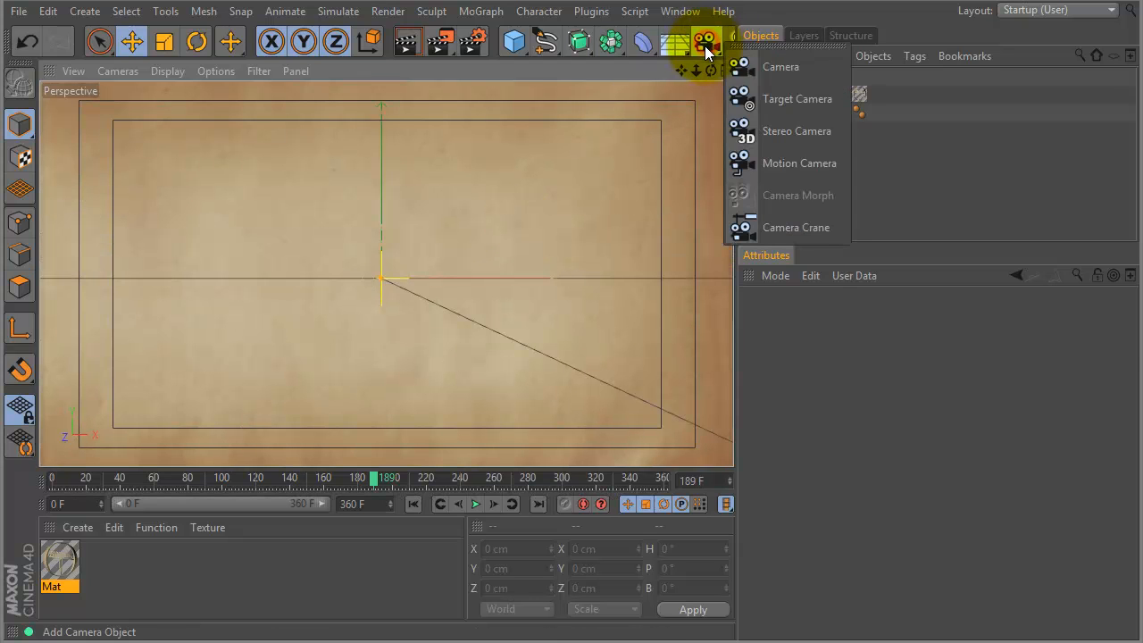
left_click(755, 64)
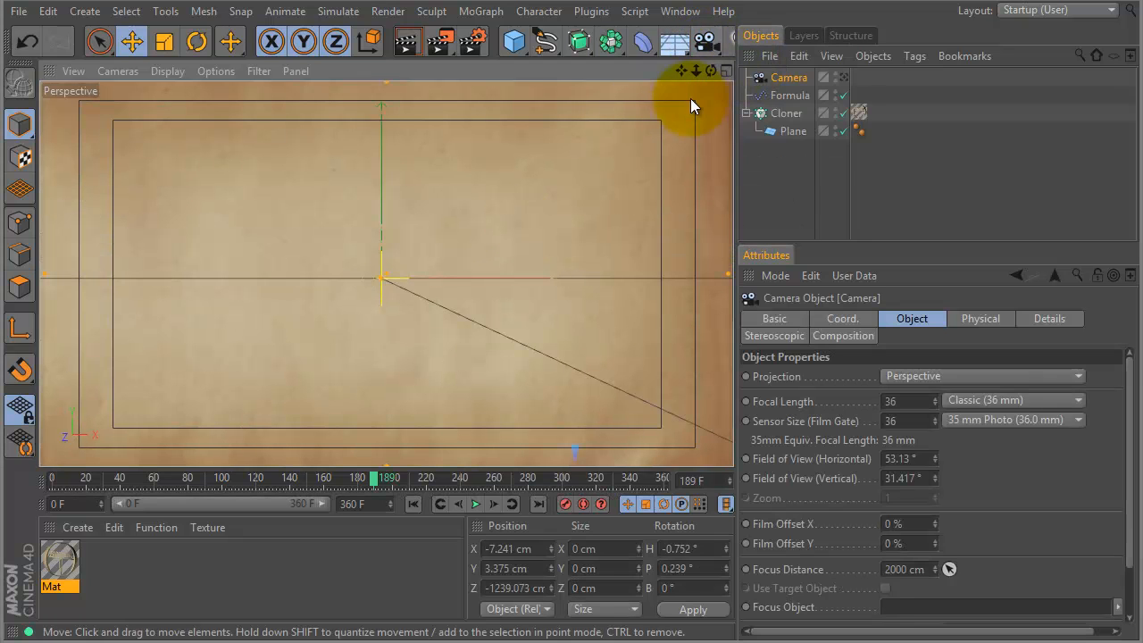
left_click(844, 78)
- Center and straighten the camera by setting its X and Y position and its heading and pitch rotation to 0
left_click(847, 323)
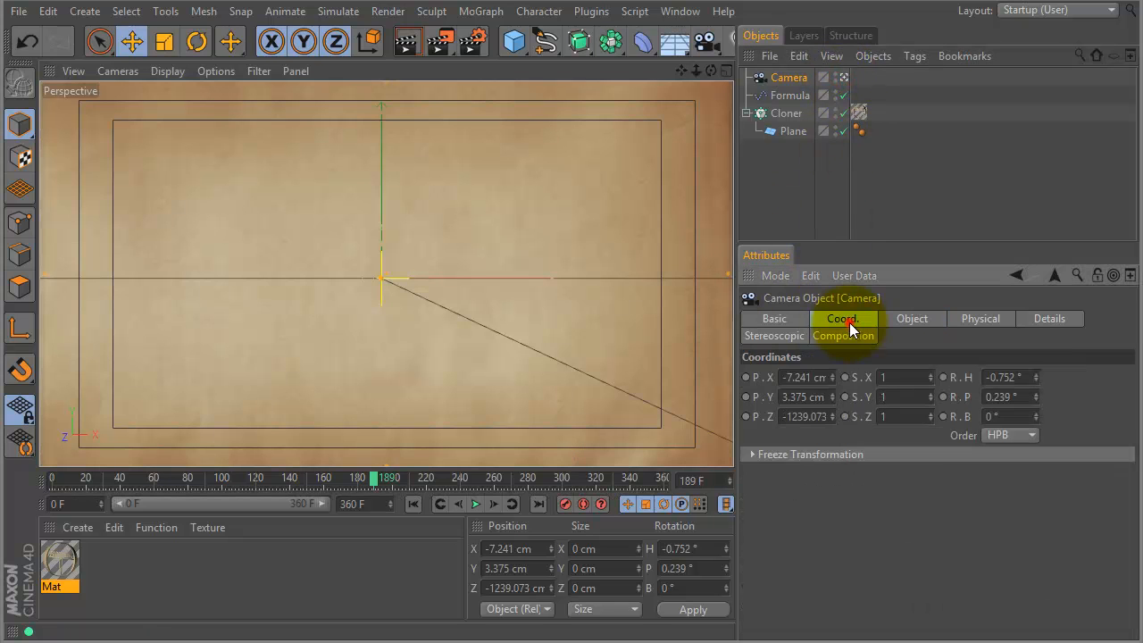
left_click(784, 381)
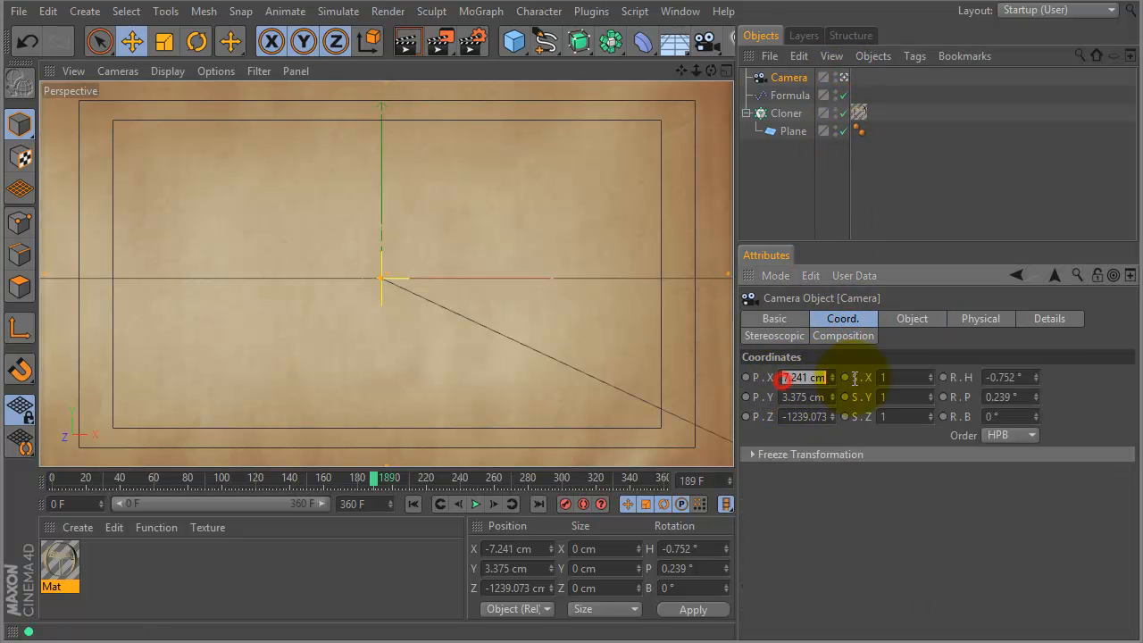
type("0")
key("Tab")
type("0")
left_click(1102, 387)
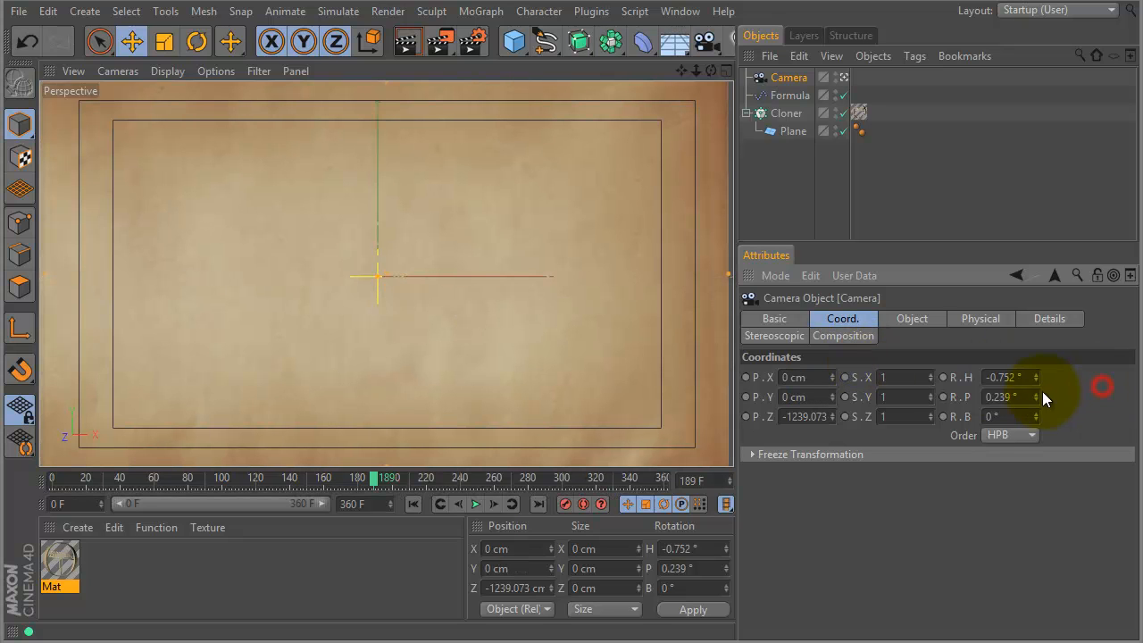
type("0")
key("Tab")
type("0")
key("Tab")
left_click(1098, 406)
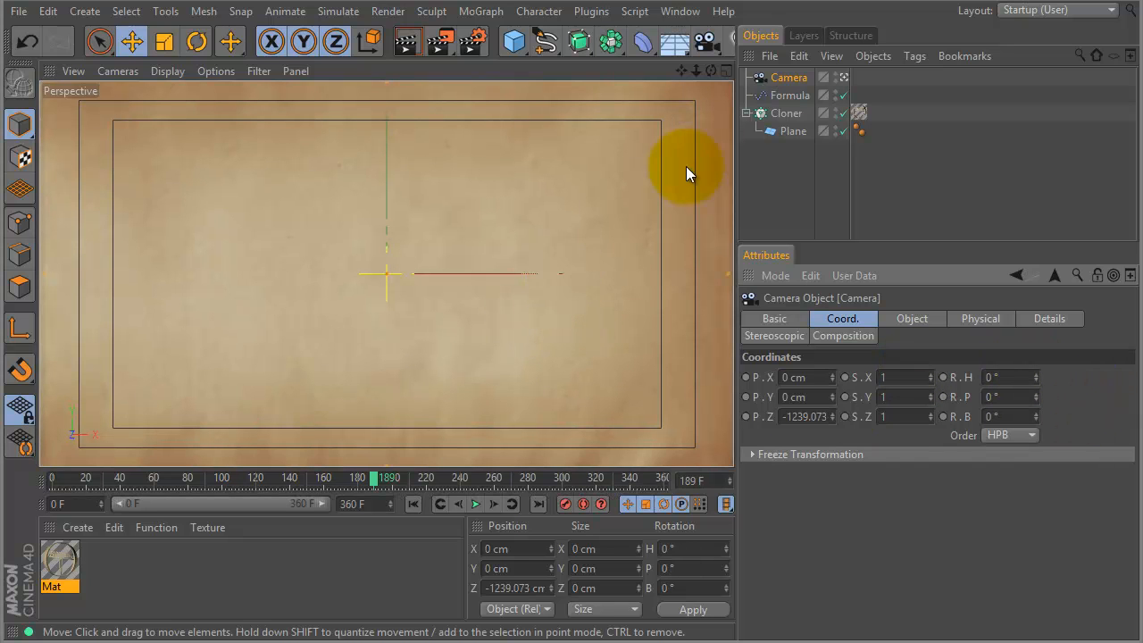
- Lock the camera in place with a Protection tag
right_click(780, 77)
mouse_move(810, 88)
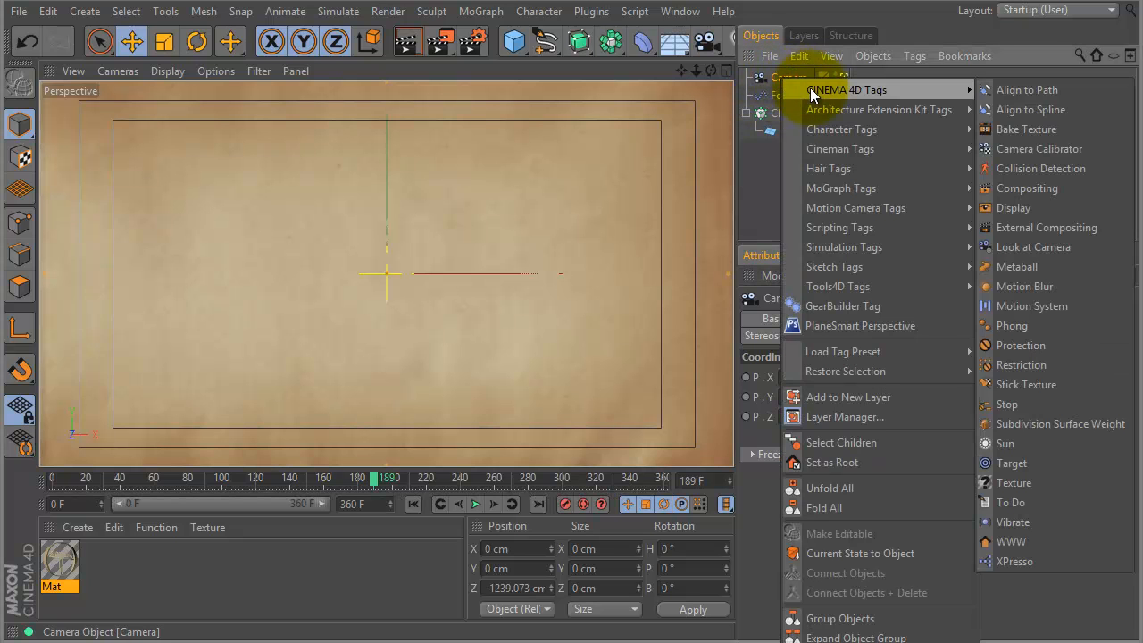
left_click(1016, 346)
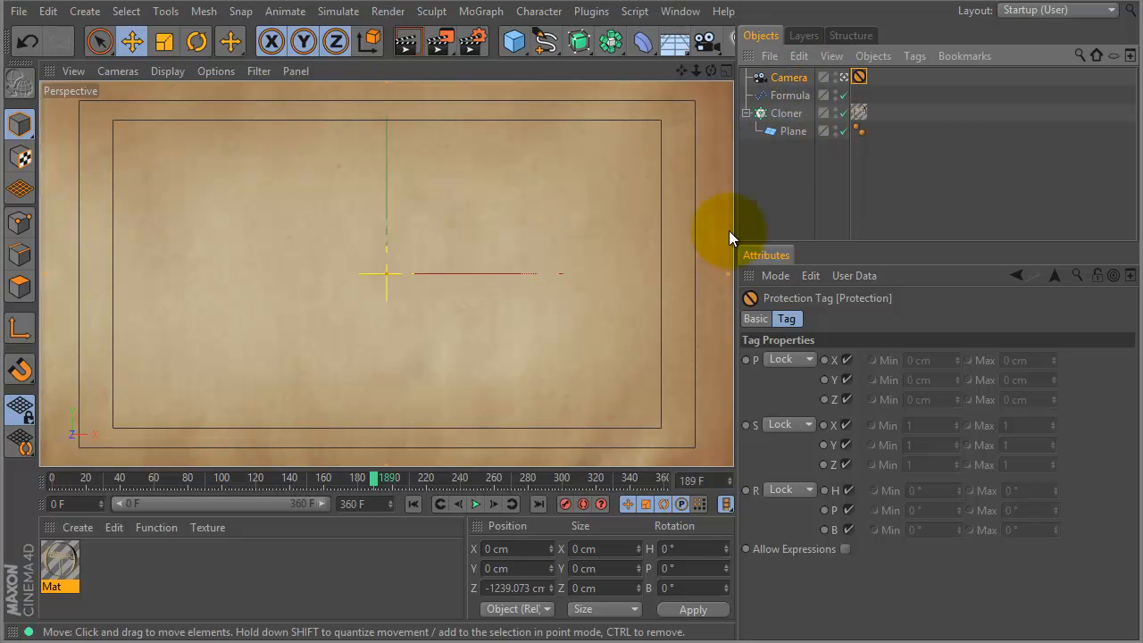
- Scrub the animation to frame 356, then leave the camera view and examine the paper stack from an angle
left_click(791, 96)
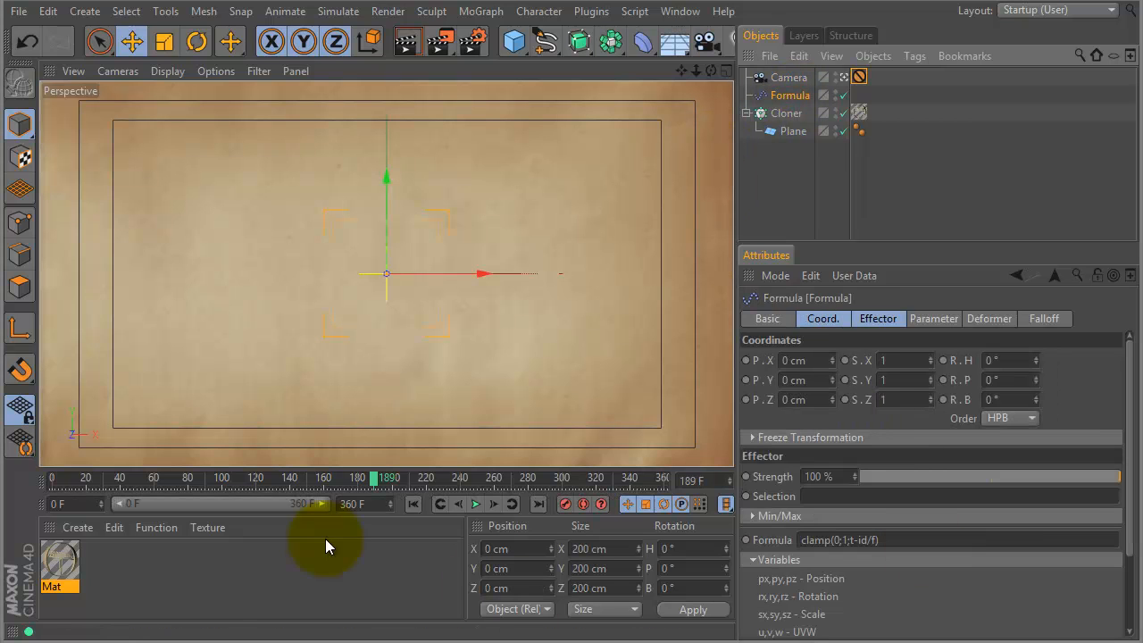
left_click_drag(375, 481, 573, 479)
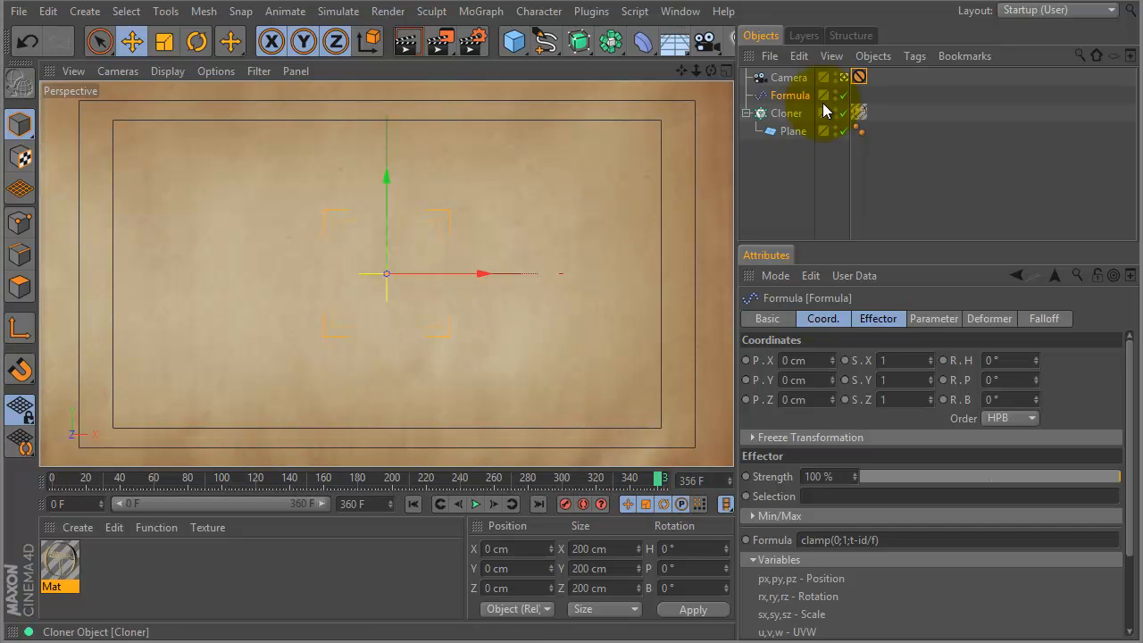
left_click(843, 78)
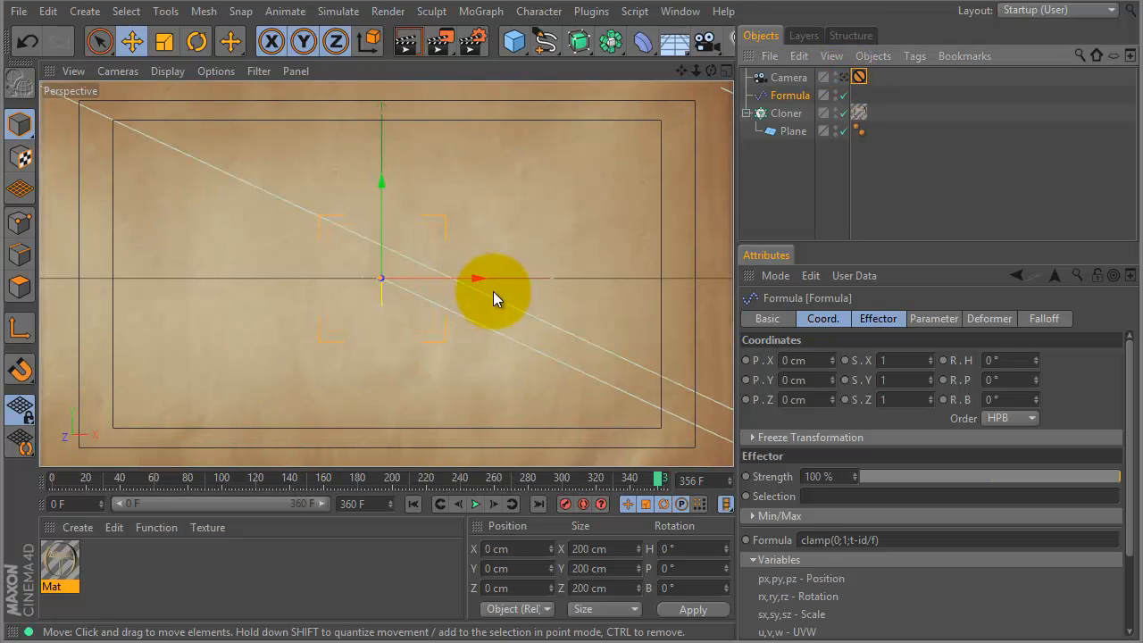
scroll(472, 251, "down", 3)
mouse_move(468, 251)
left_mouse_down()
mouse_move(582, 186)
mouse_move(612, 153)
left_mouse_up()
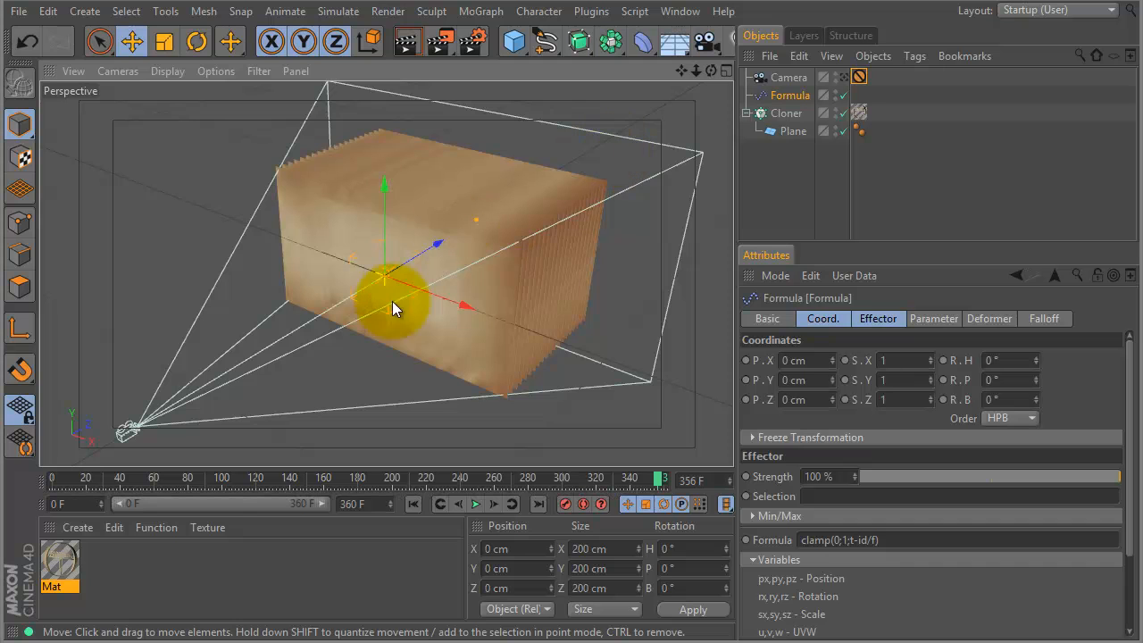
scroll(393, 295, "up", 3)
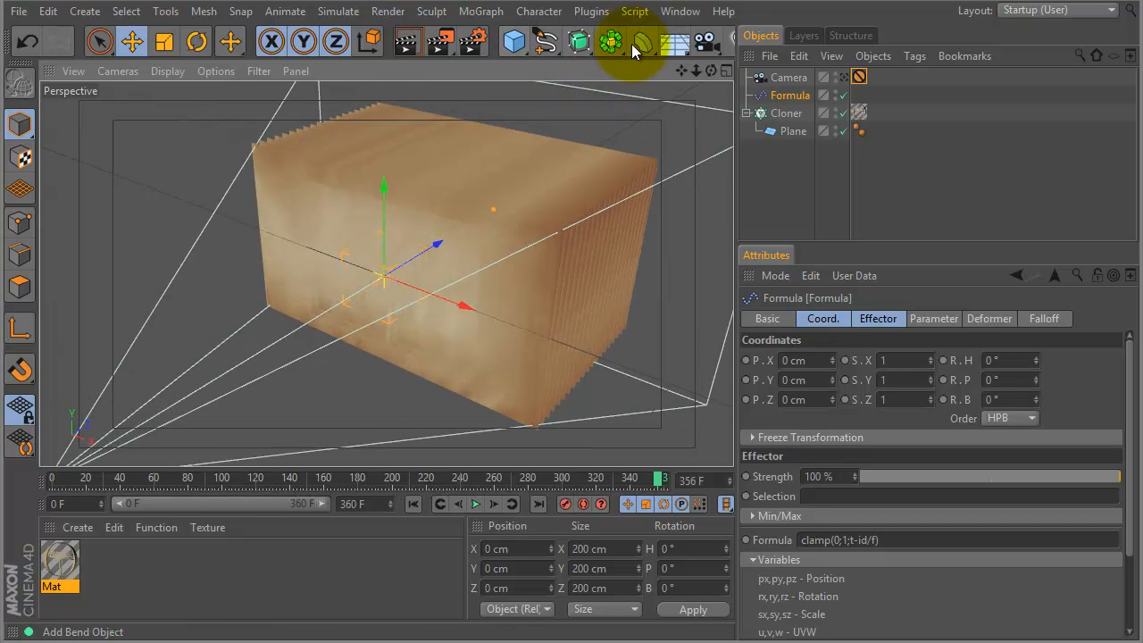
- Add a light, change its type to Area, and move it to about -22.6 cm on Z
left_click(733, 46)
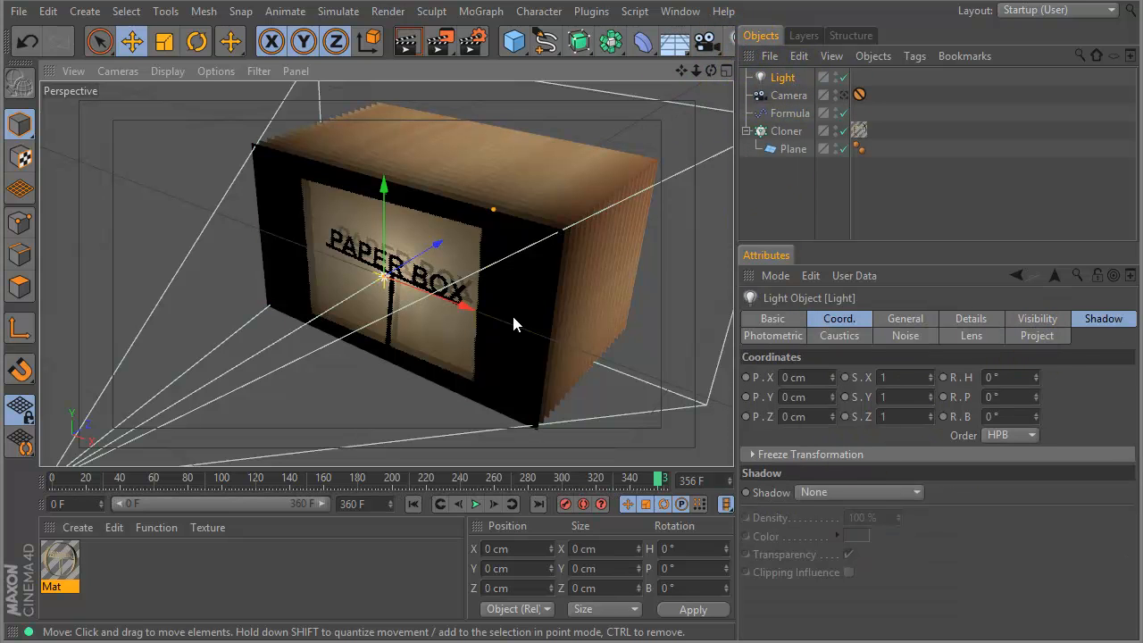
left_click(906, 319)
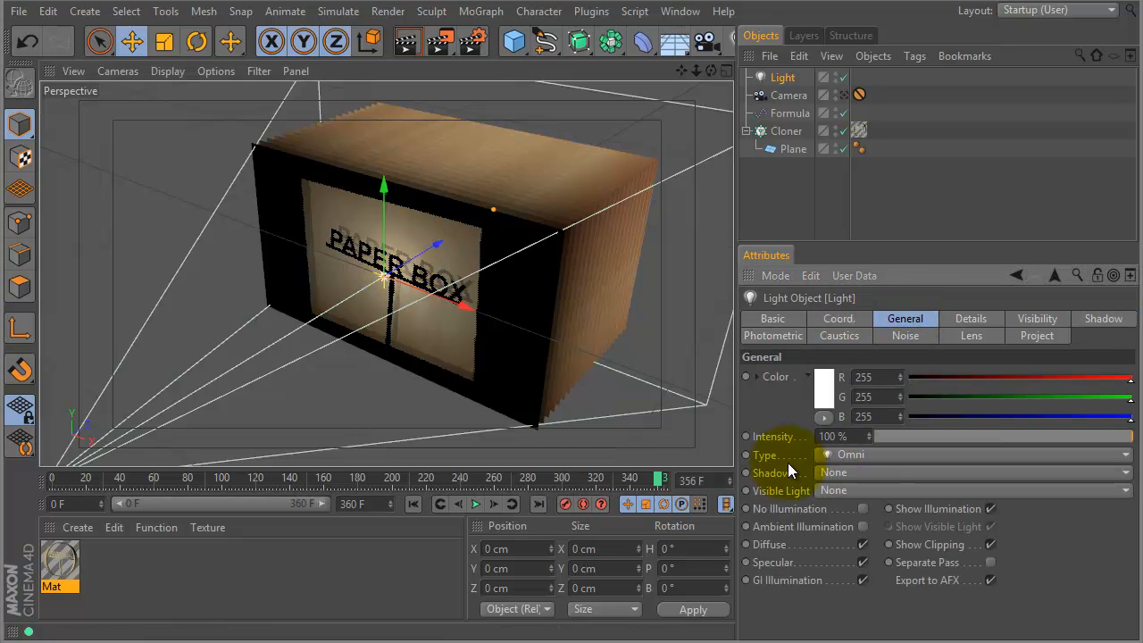
left_click(853, 455)
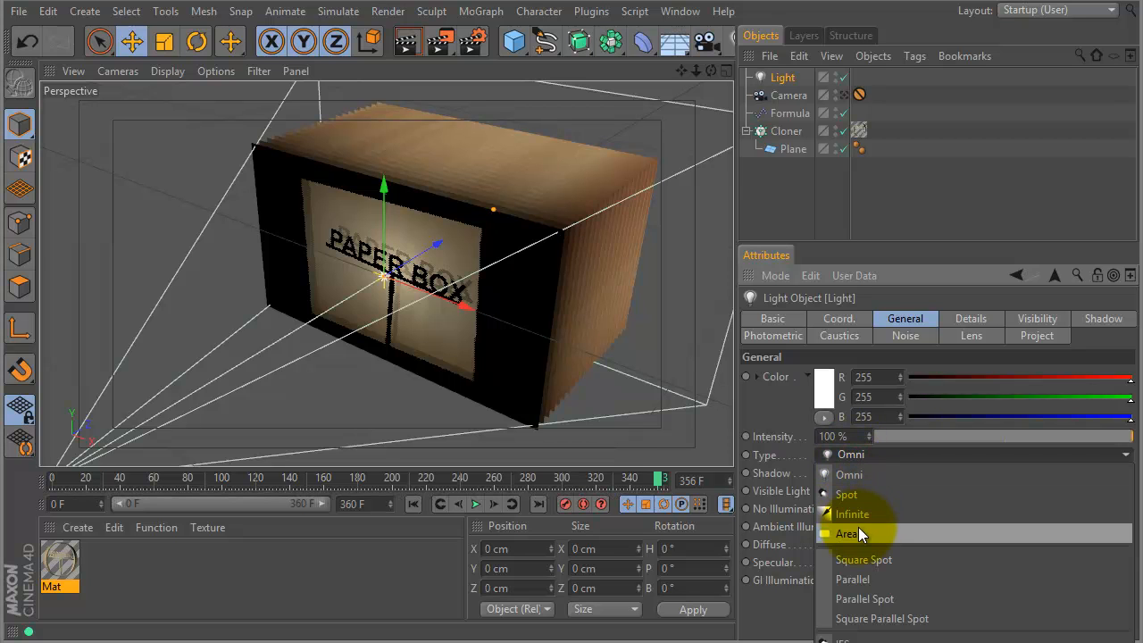
left_click(858, 528)
mouse_move(443, 237)
left_mouse_down()
mouse_move(404, 274)
mouse_move(434, 239)
left_mouse_up()
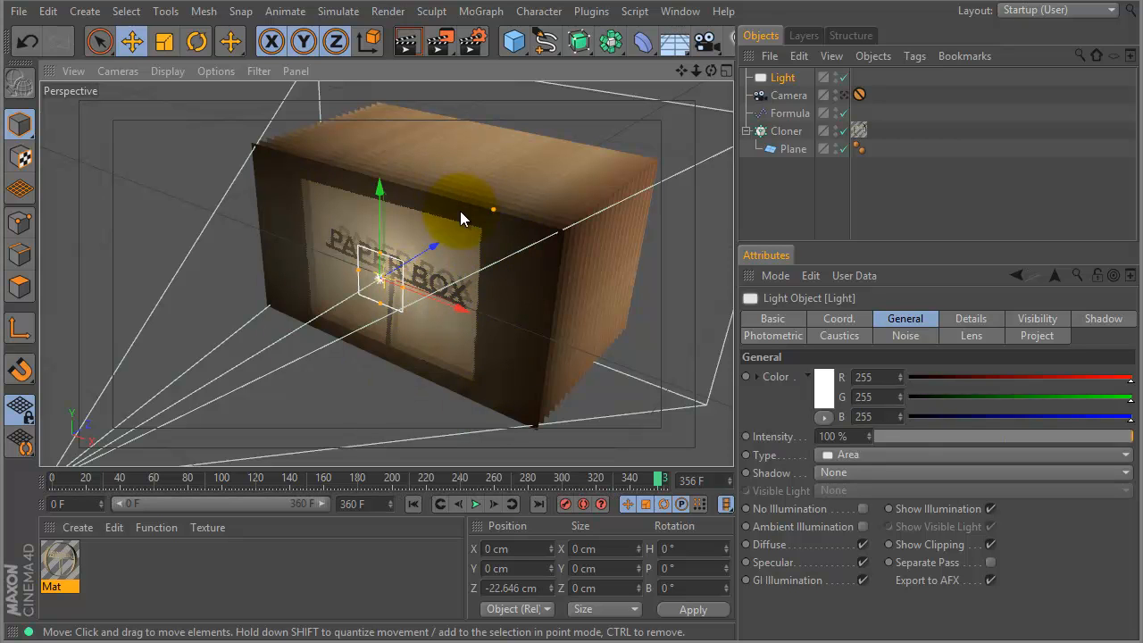
- Through the camera at frame 360, raise the Formula effector's project time variable to about 0.202
left_click(841, 95)
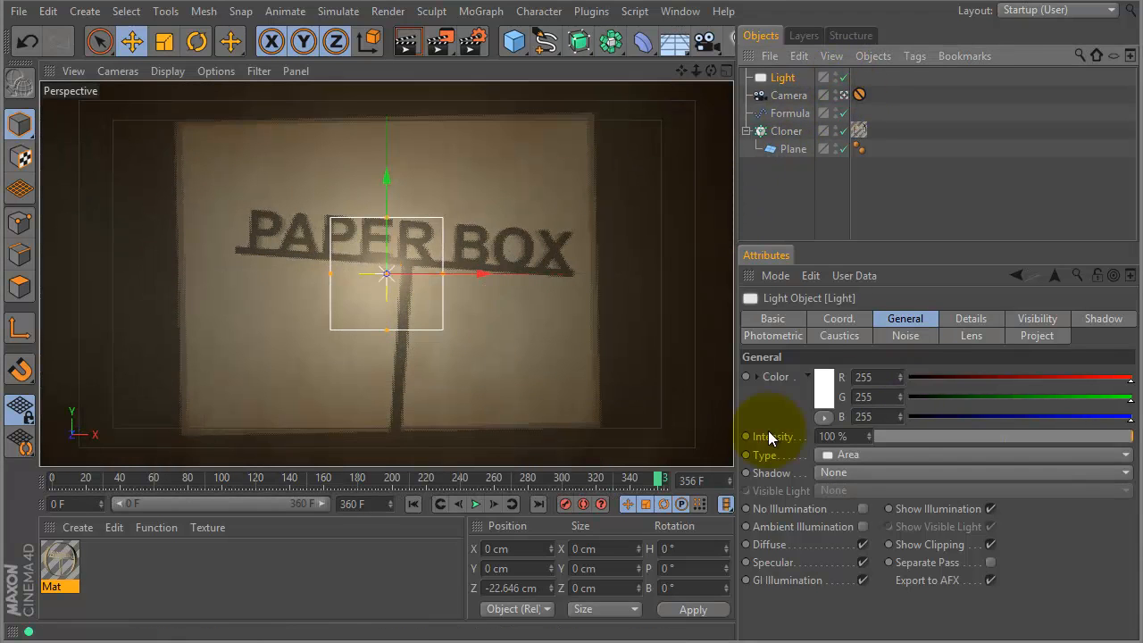
left_click_drag(658, 483, 664, 481)
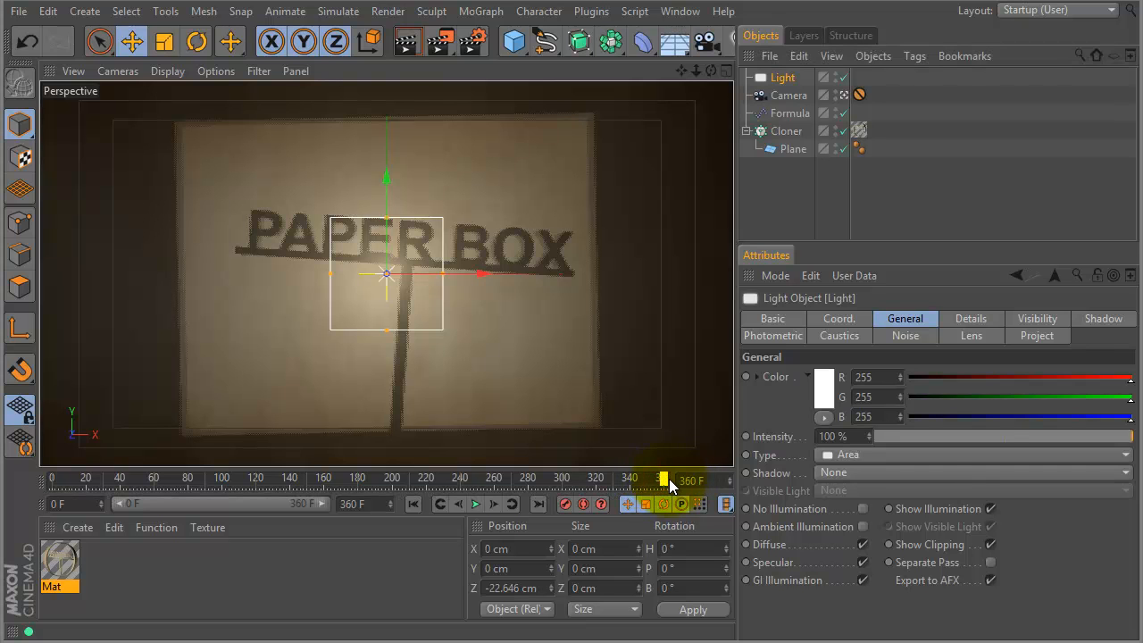
left_click(791, 113)
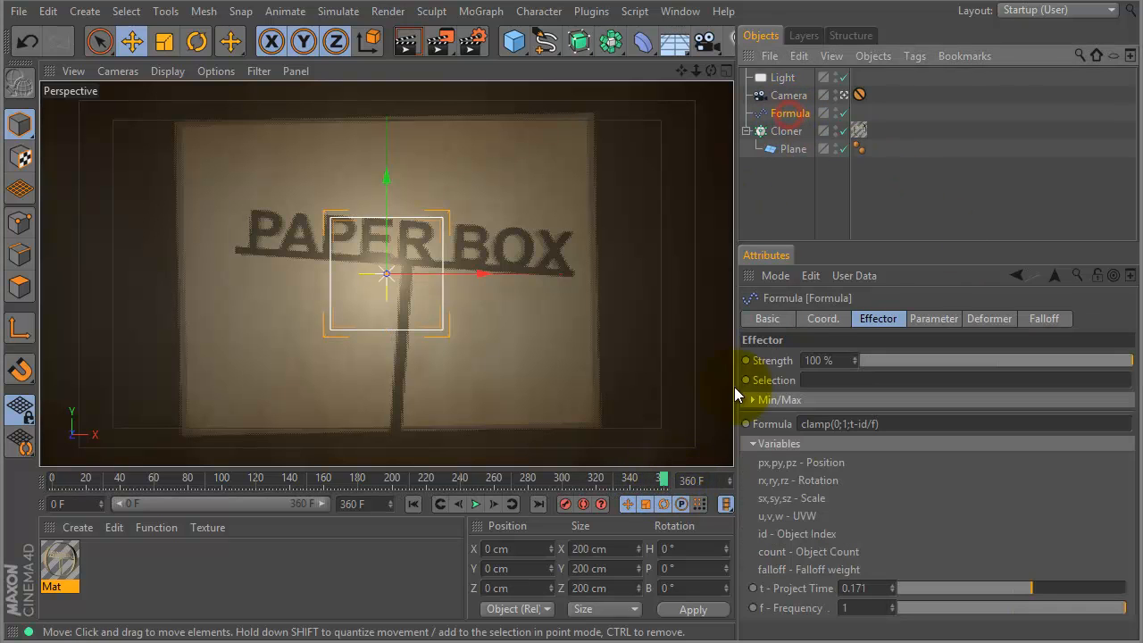
left_click_drag(924, 243, 926, 176)
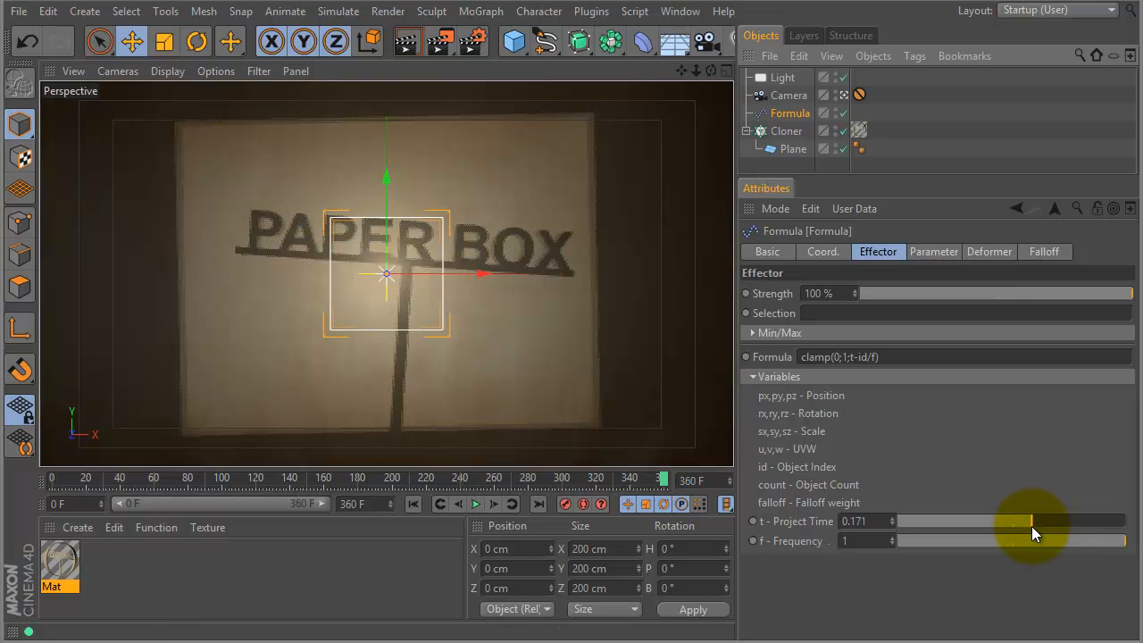
mouse_move(1031, 526)
left_mouse_down()
mouse_move(1080, 516)
mouse_move(1036, 519)
left_mouse_up()
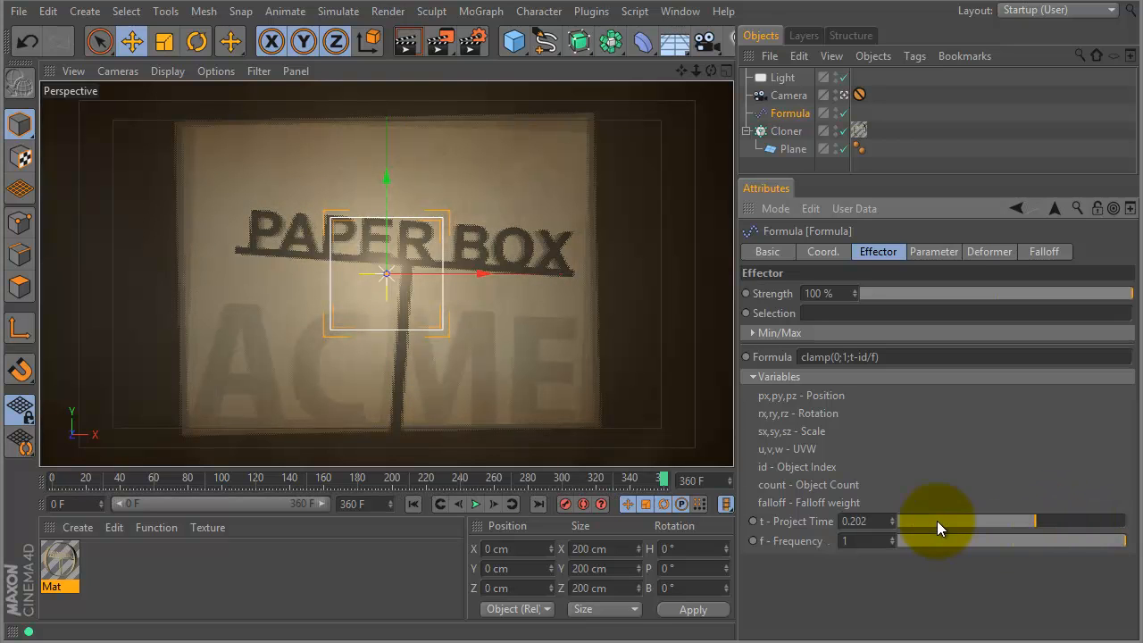
- Set the Formula effector's frequency to 400
double_click(865, 542)
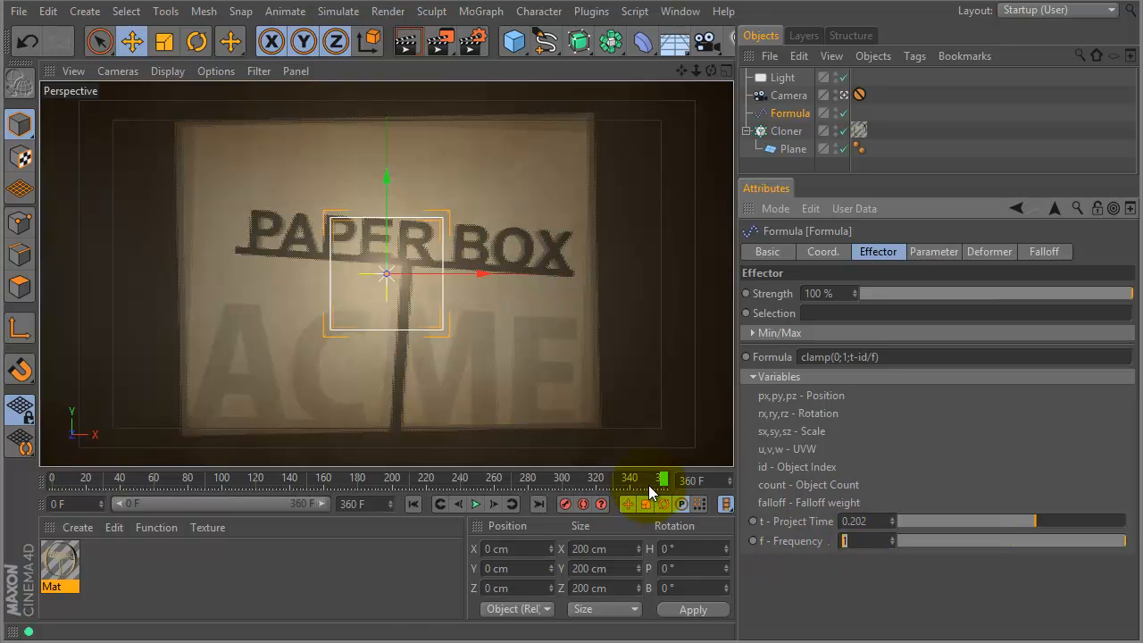
type("400")
key("Return")
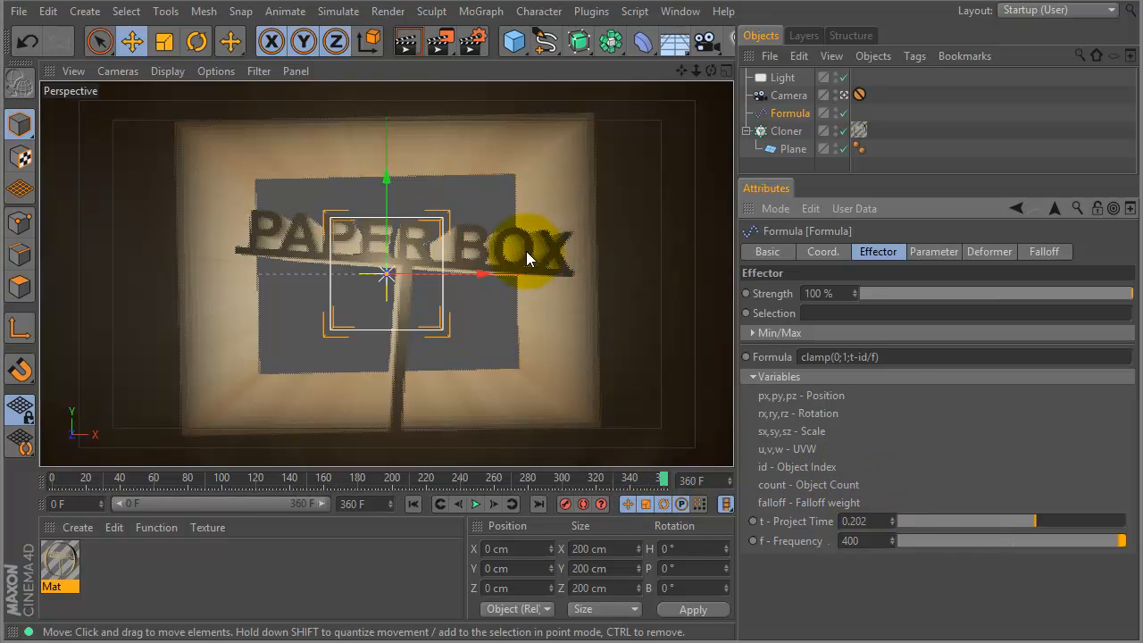
- Lower the Formula effector's project time variable to about 0.076
left_click_drag(668, 486, 693, 480)
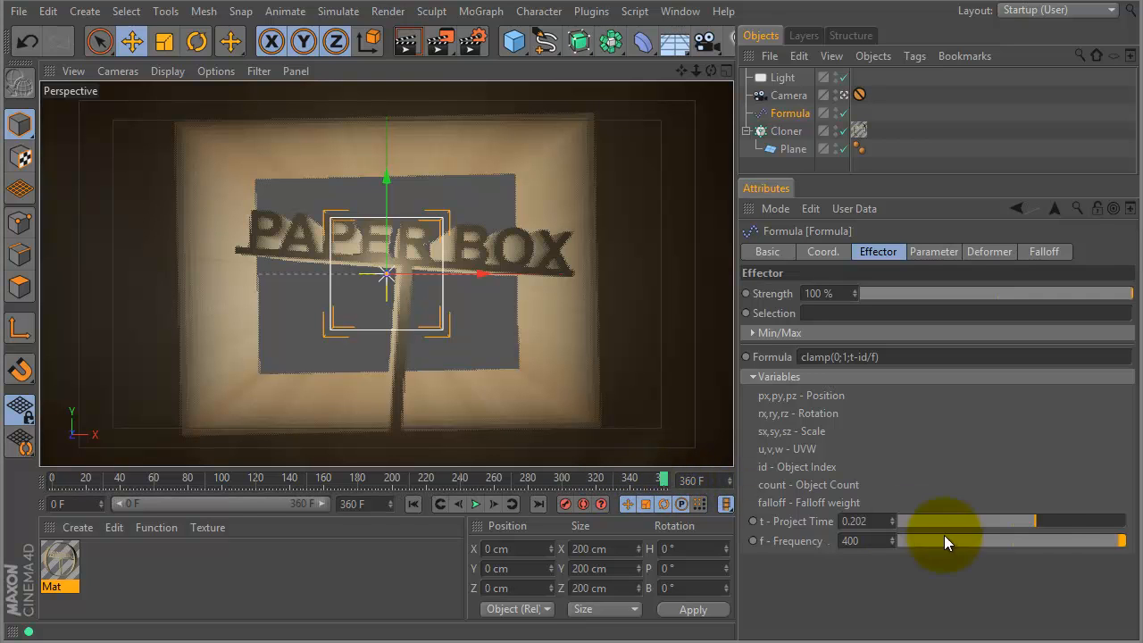
left_click_drag(1038, 522, 1020, 522)
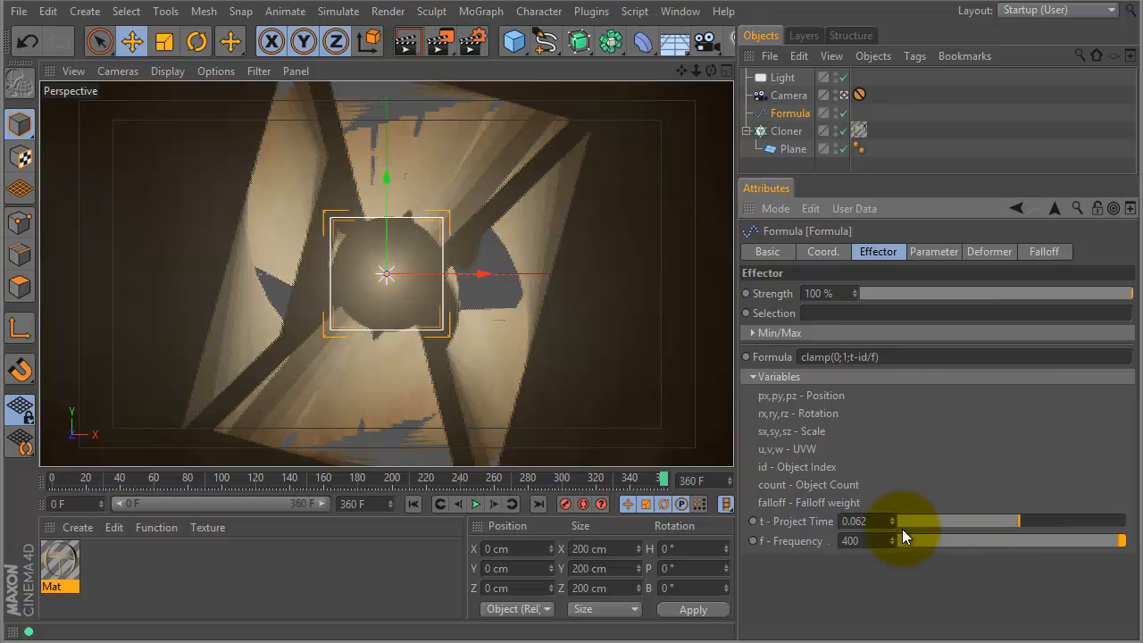
left_click_drag(894, 523, 892, 507)
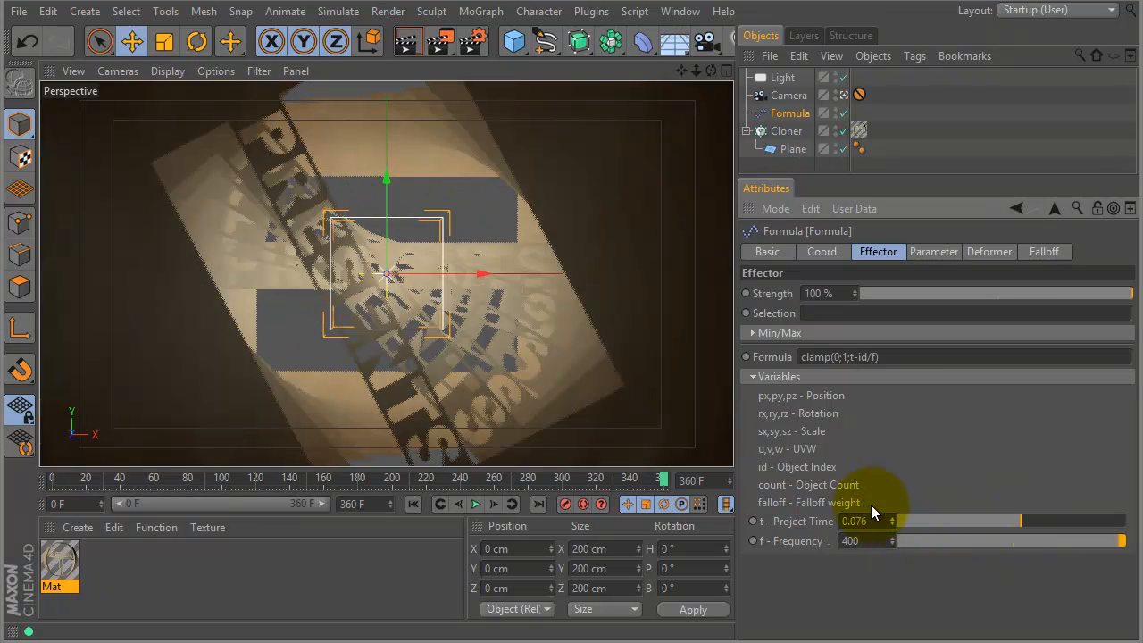
- Fine-tune the Formula effector's project time variable to about 0.089 at frame 360
left_click_drag(663, 482, 672, 483)
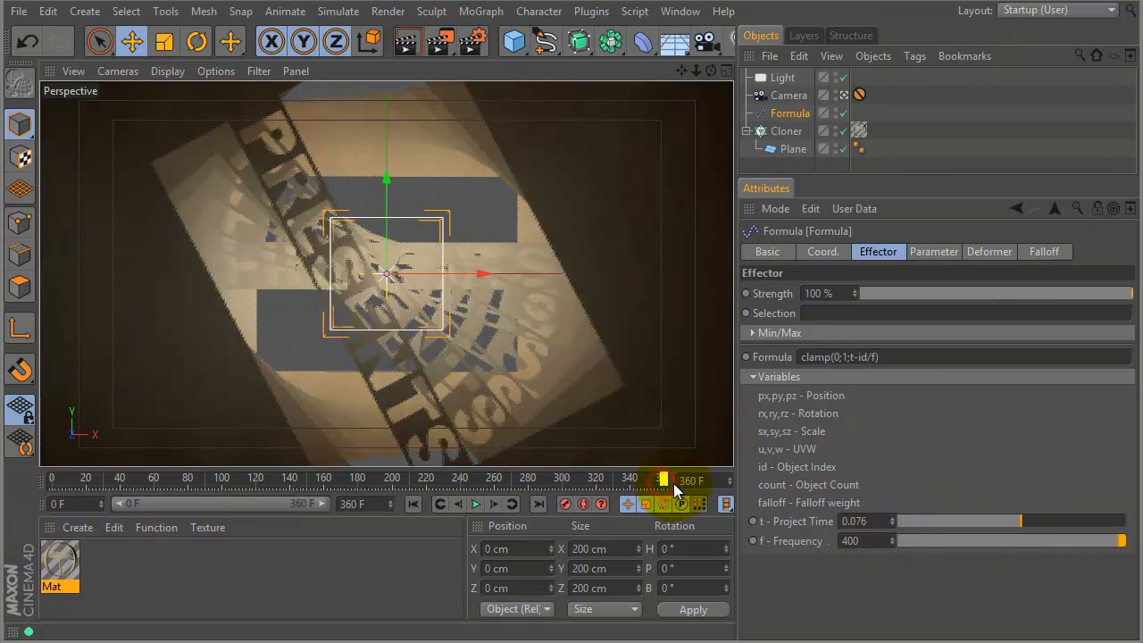
left_click_drag(892, 524, 897, 509)
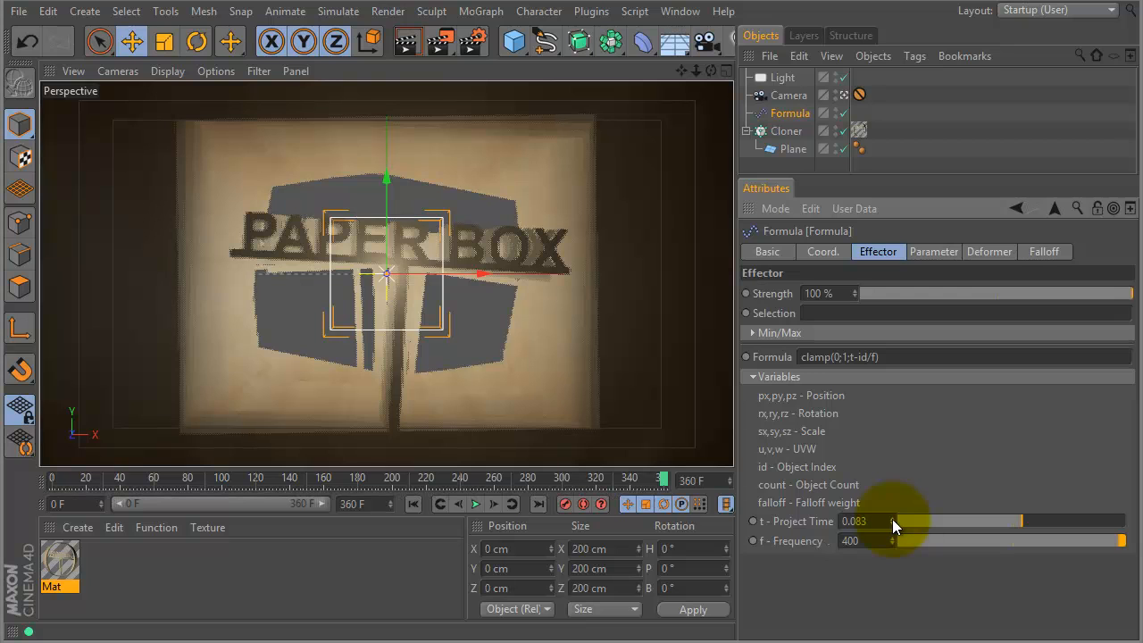
left_click_drag(891, 523, 893, 522)
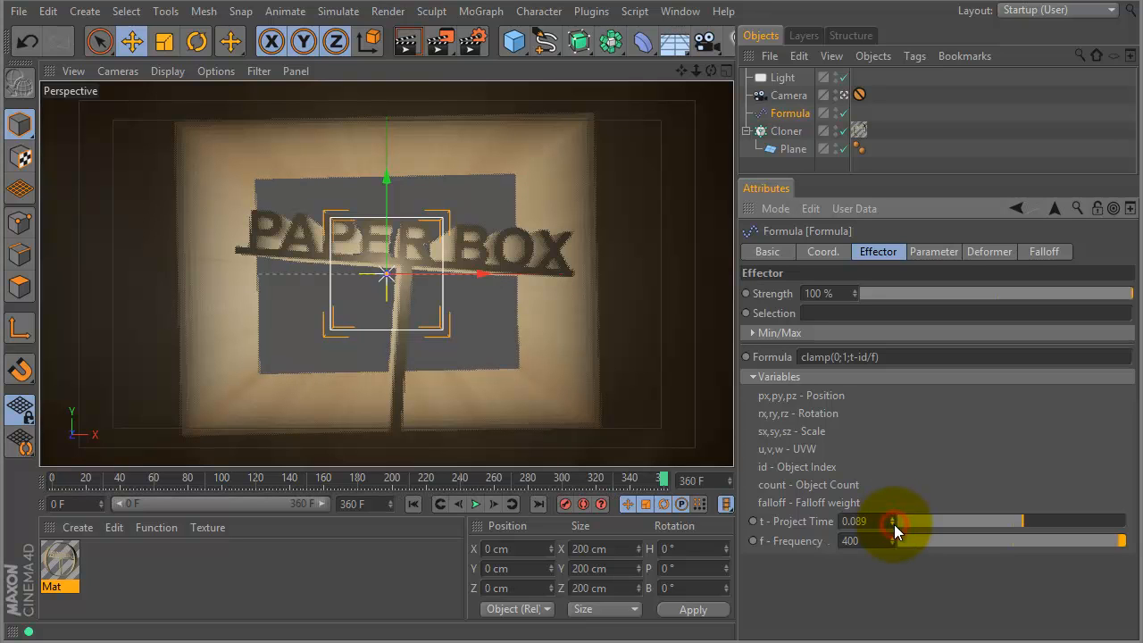
left_click_drag(894, 525, 895, 525)
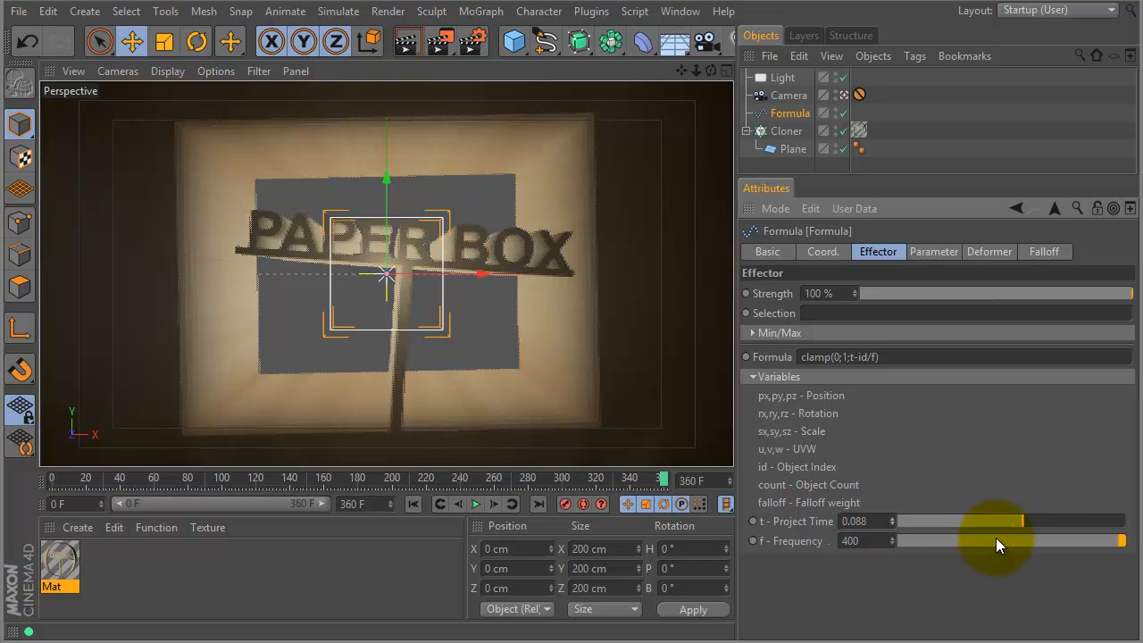
mouse_move(663, 481)
left_mouse_down()
mouse_move(629, 482)
mouse_move(670, 487)
left_mouse_up()
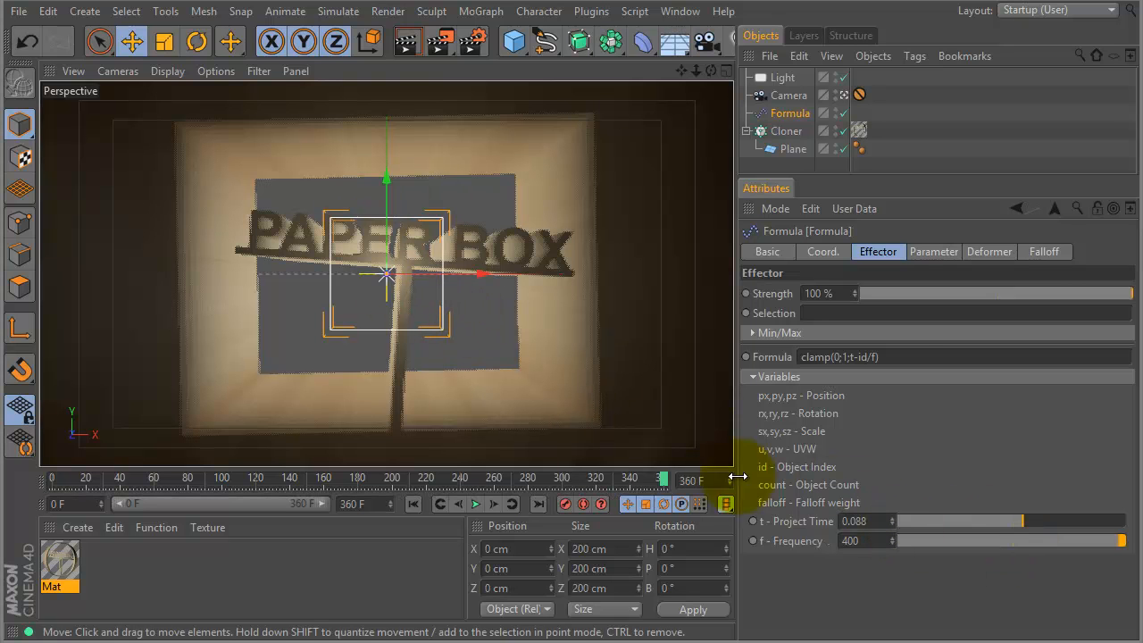
left_click(893, 525)
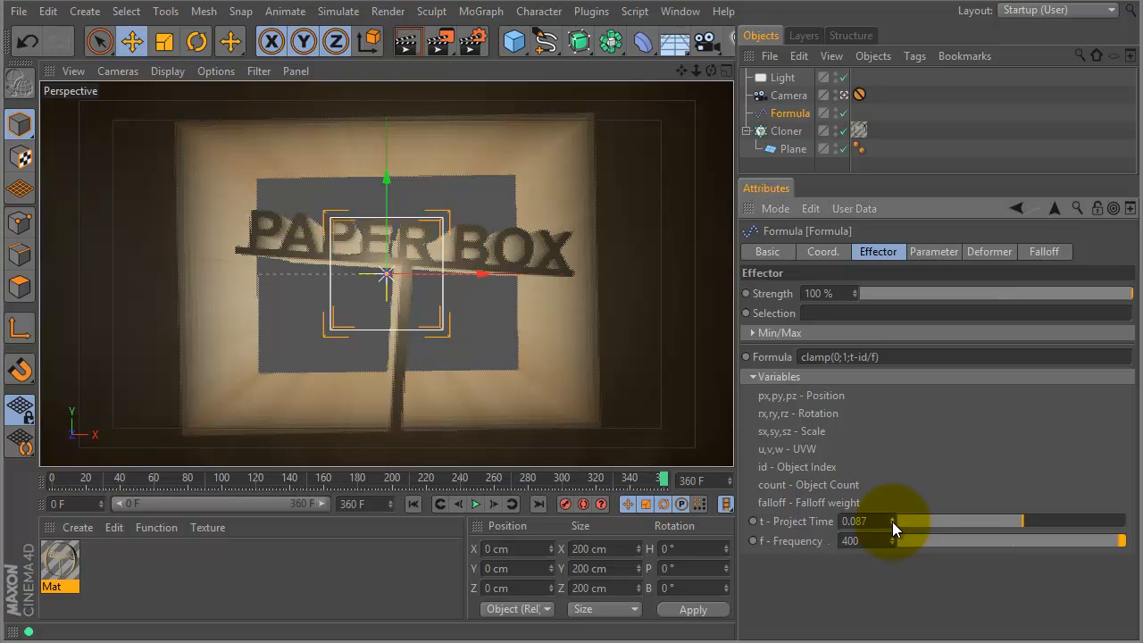
left_click(892, 525)
left_click(892, 525)
left_click(892, 524)
left_click(893, 525)
mouse_move(662, 479)
left_mouse_down()
mouse_move(626, 482)
mouse_move(664, 482)
mouse_move(681, 495)
mouse_move(643, 500)
mouse_move(672, 502)
left_mouse_up()
left_click_drag(892, 520, 896, 522)
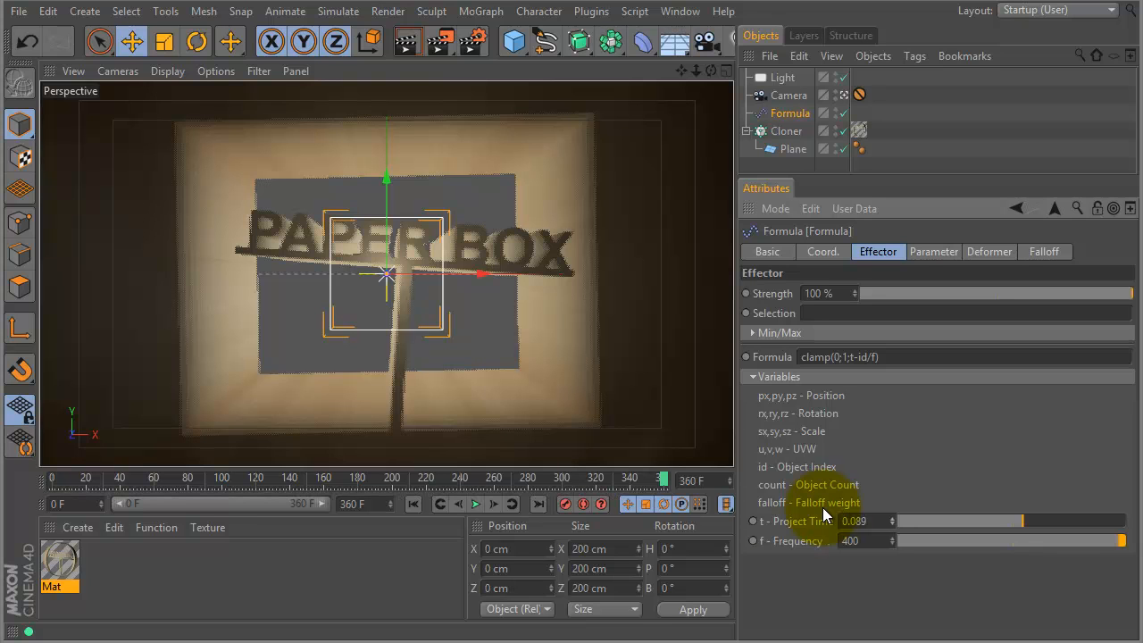
- At frame 172, try the Formula effector's frequency at 200 and at 50
left_click_drag(672, 478, 330, 482)
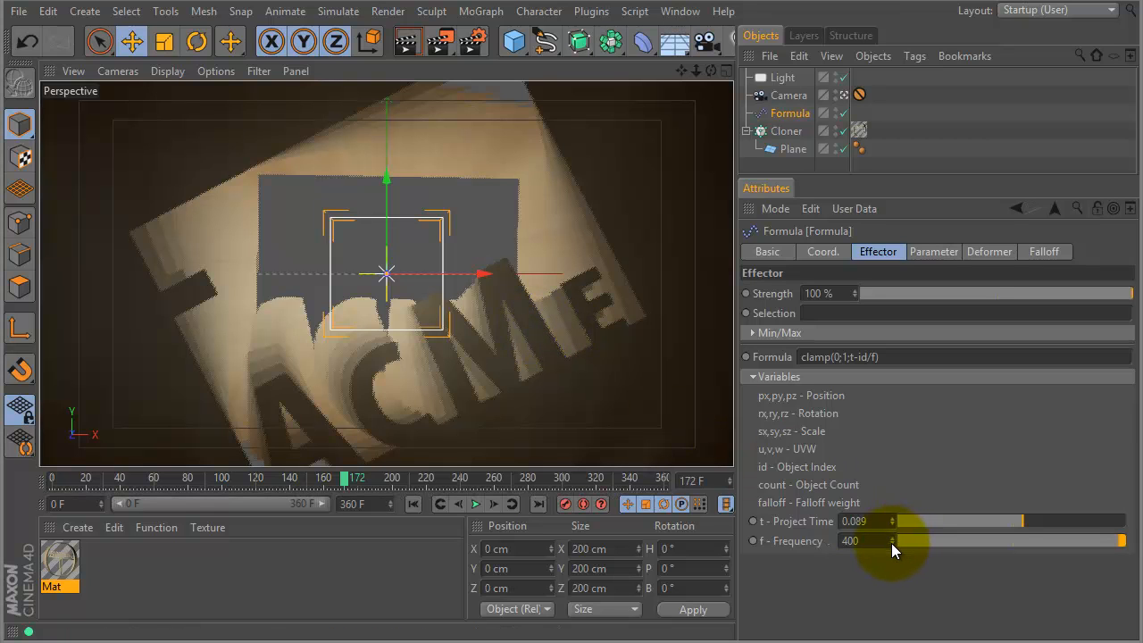
left_click_drag(891, 544, 890, 534)
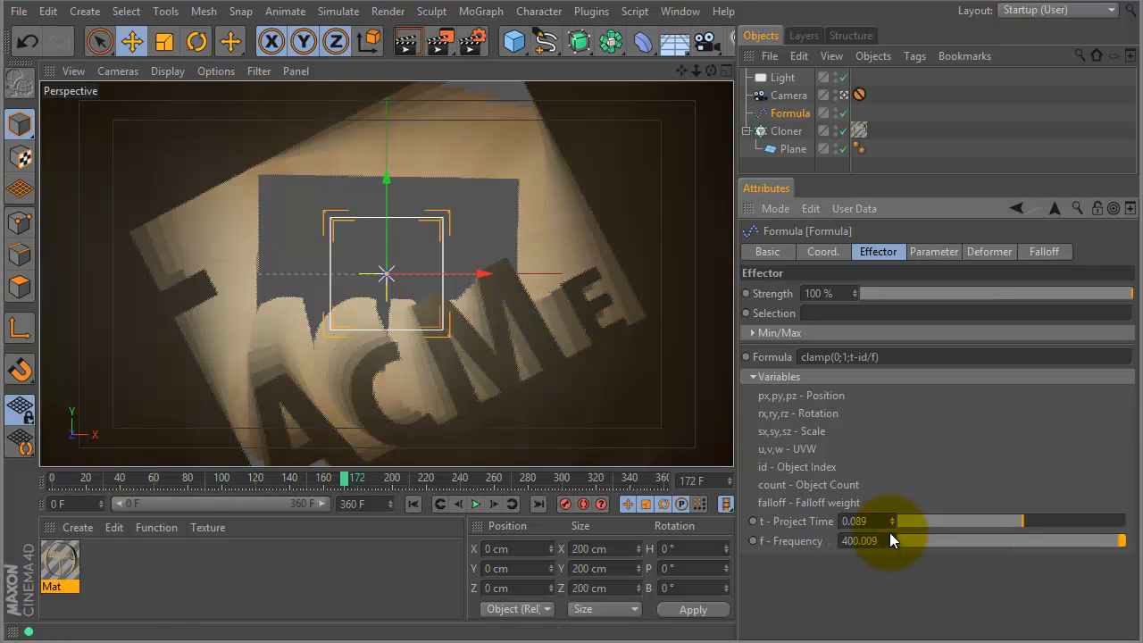
type("200")
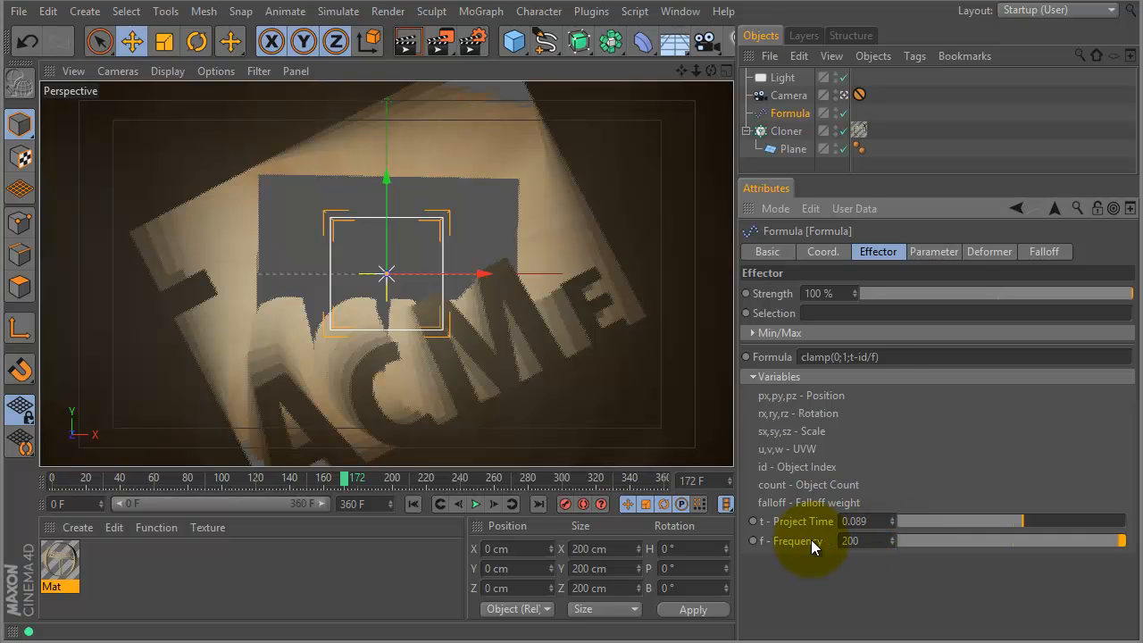
key("Return")
type("50")
key("Return")
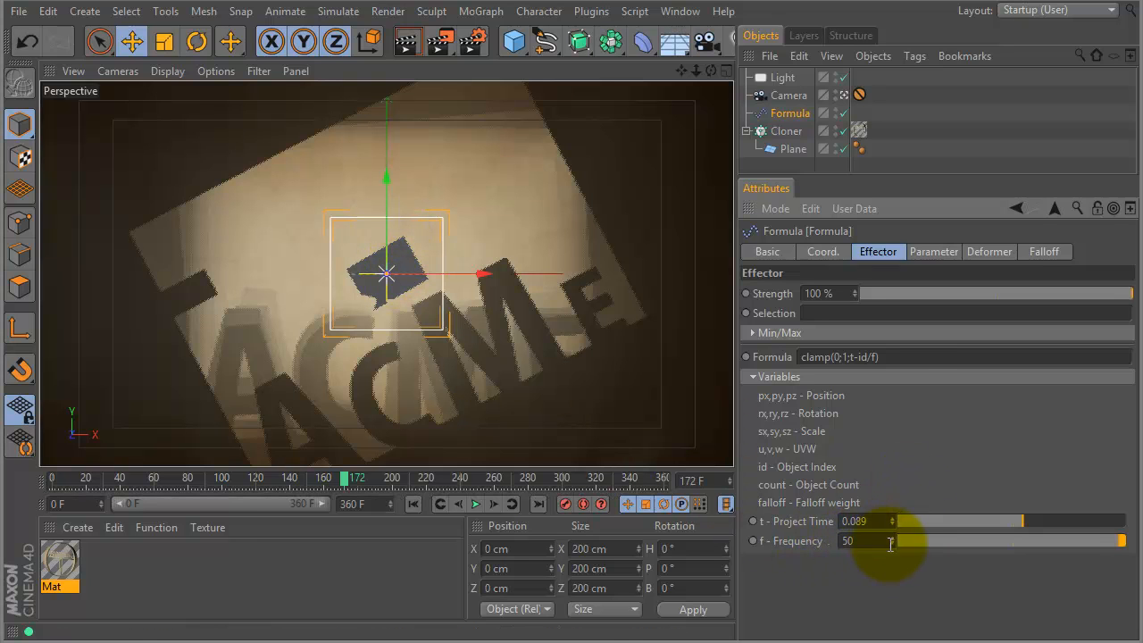
- Raise the Formula effector's frequency gradually to about 76 while watching the clones at frame 172
left_click_drag(894, 546, 895, 350)
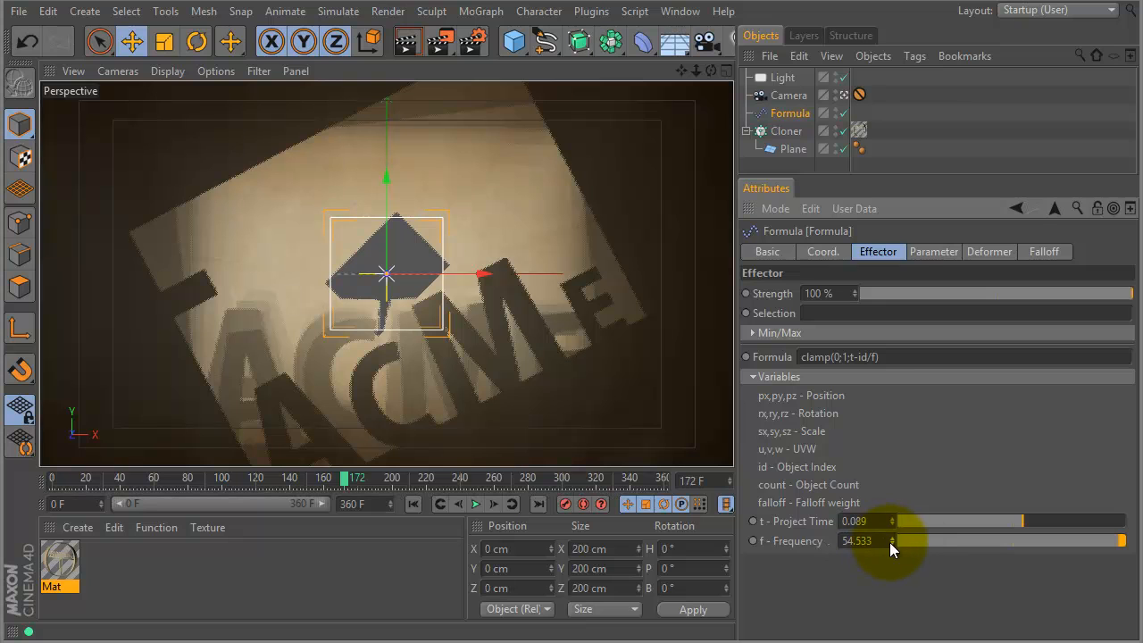
left_click_drag(894, 542, 916, 7)
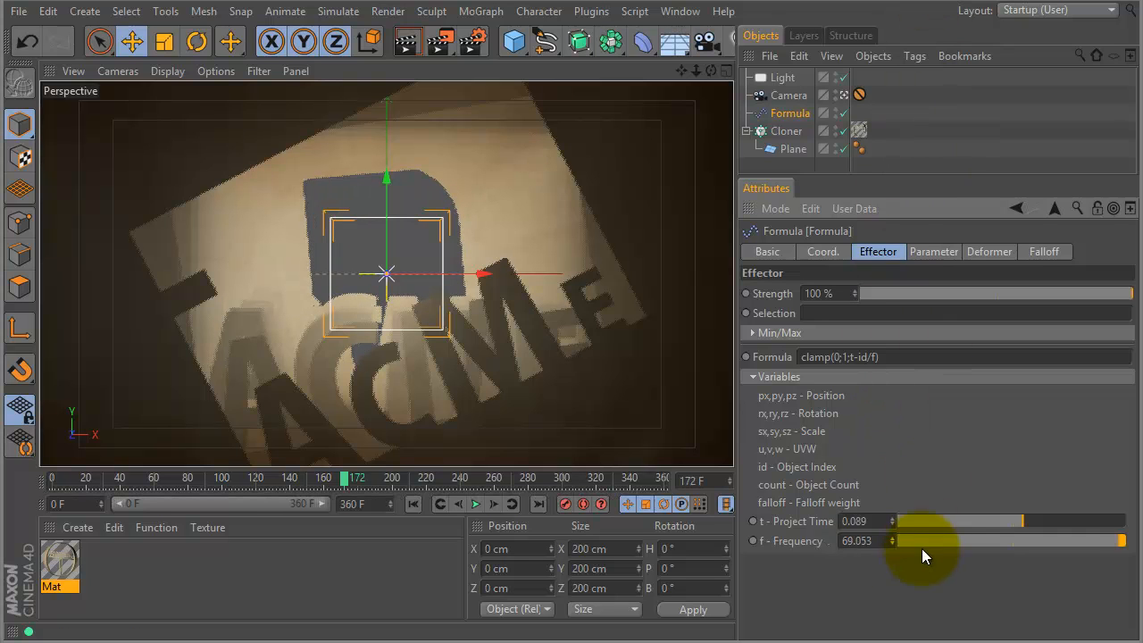
left_click_drag(891, 541, 911, 9)
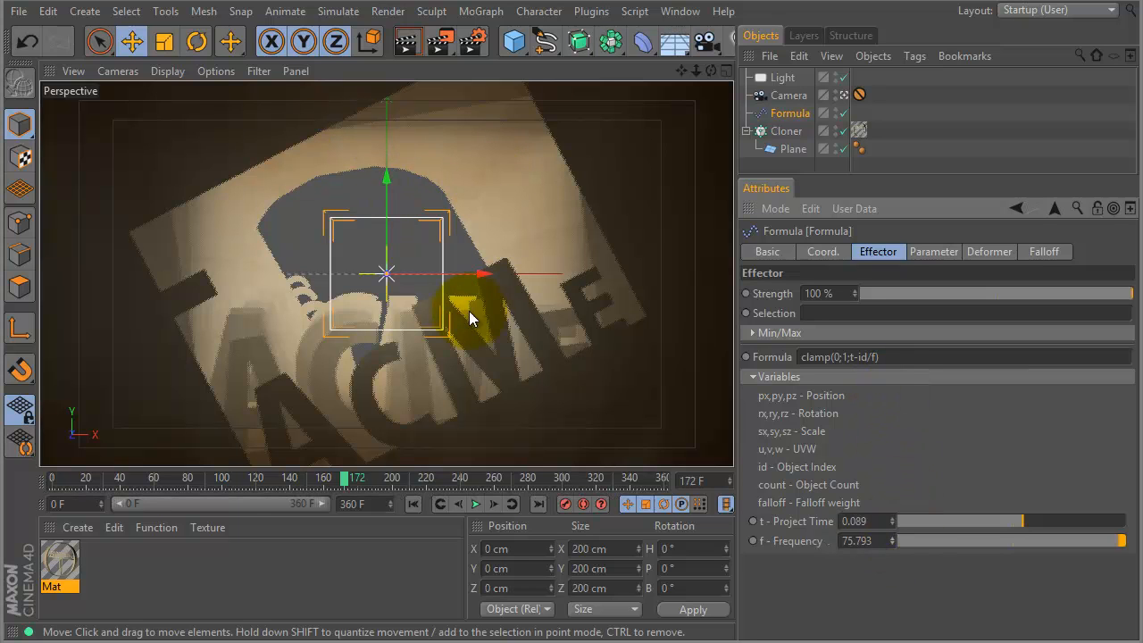
- Set the Formula effector's frequency to 200 and check the animation at frames 107 and 216
mouse_move(891, 544)
left_mouse_down()
mouse_move(883, 112)
mouse_move(908, 21)
mouse_move(872, 564)
mouse_move(879, 534)
left_mouse_up()
type("200")
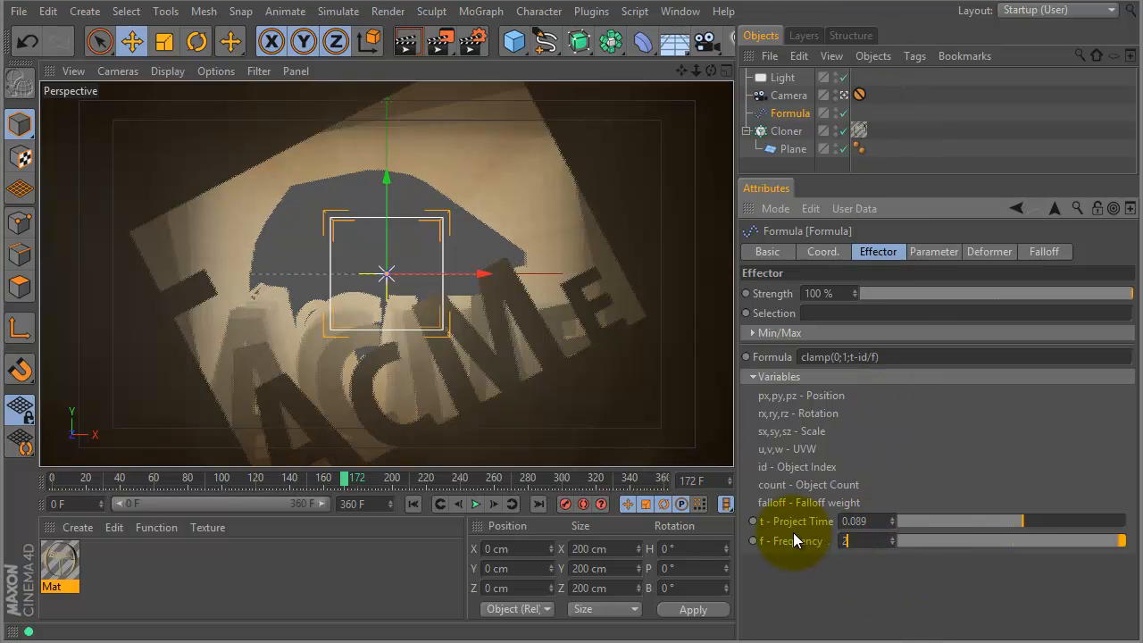
key("Return")
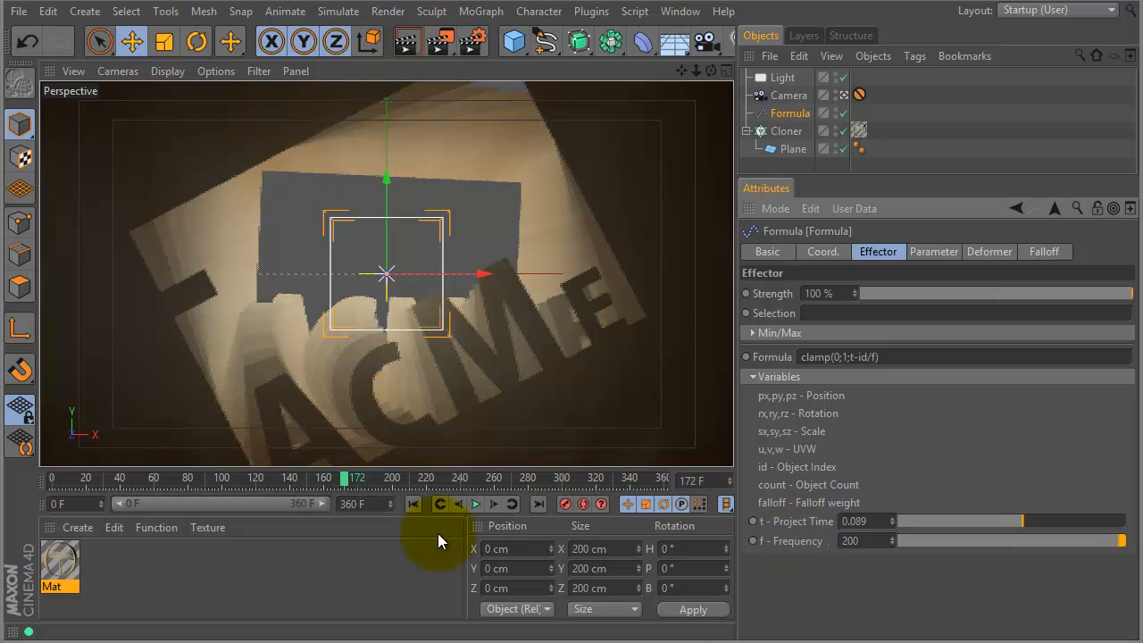
left_click_drag(346, 479, 233, 480)
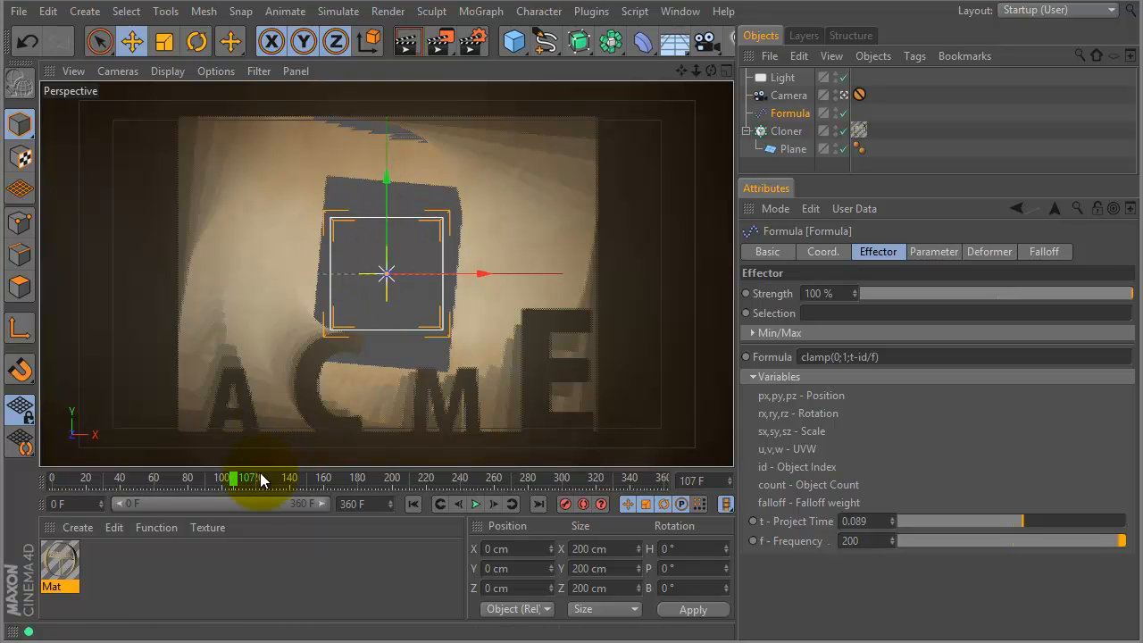
left_click_drag(236, 483, 420, 480)
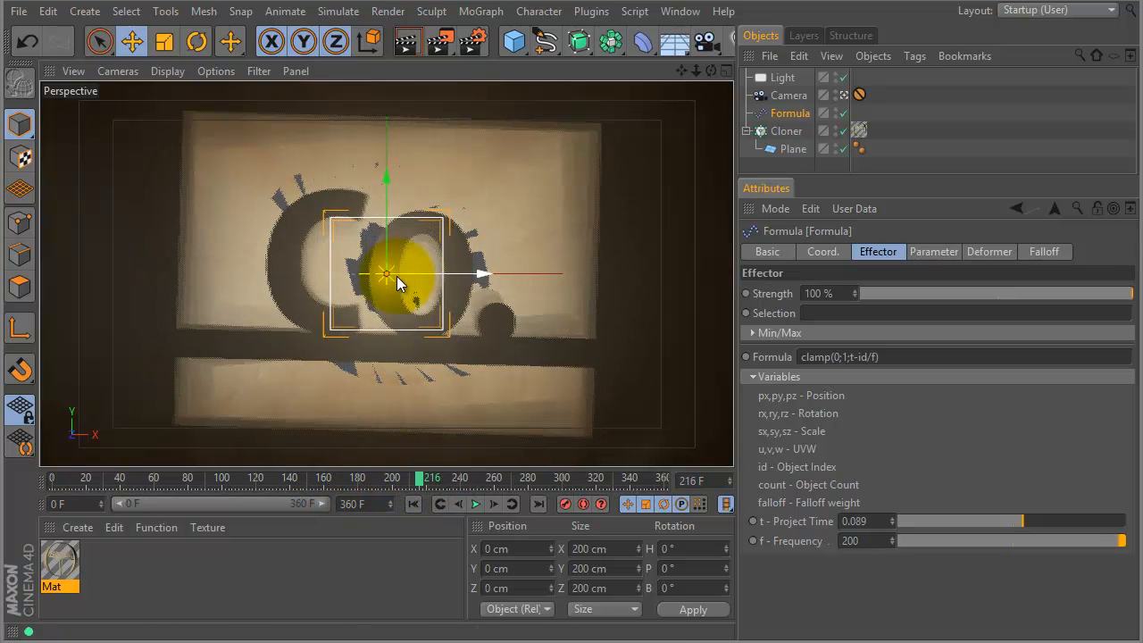
- At frame 360, set the Formula effector's frequency to 300
left_click_drag(420, 480, 668, 487)
double_click(853, 541)
type("300")
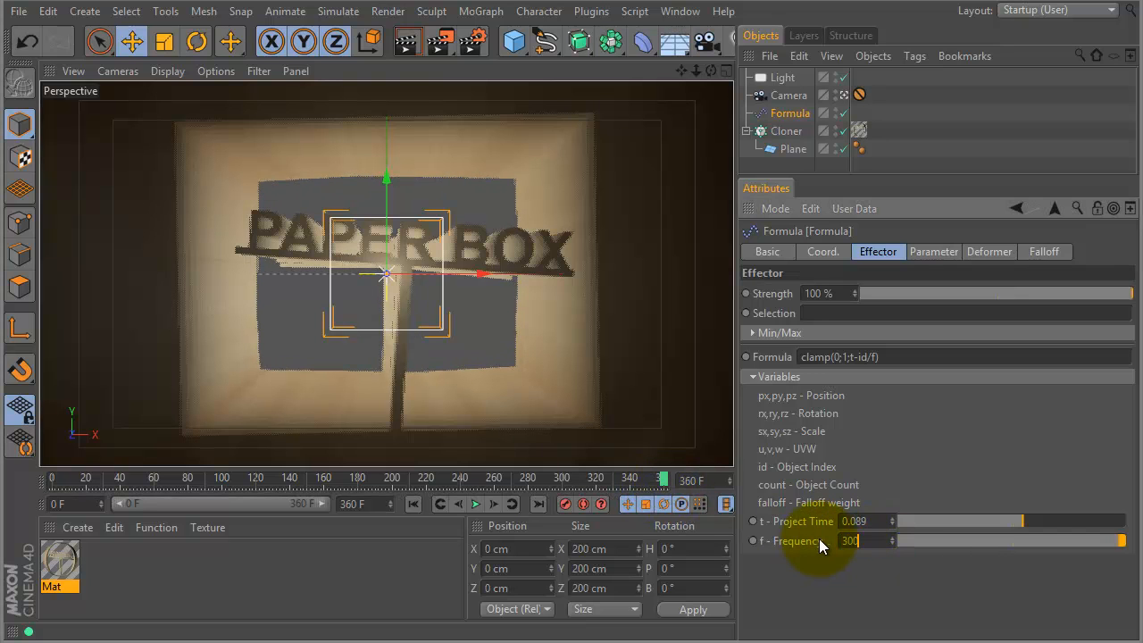
key("Return")
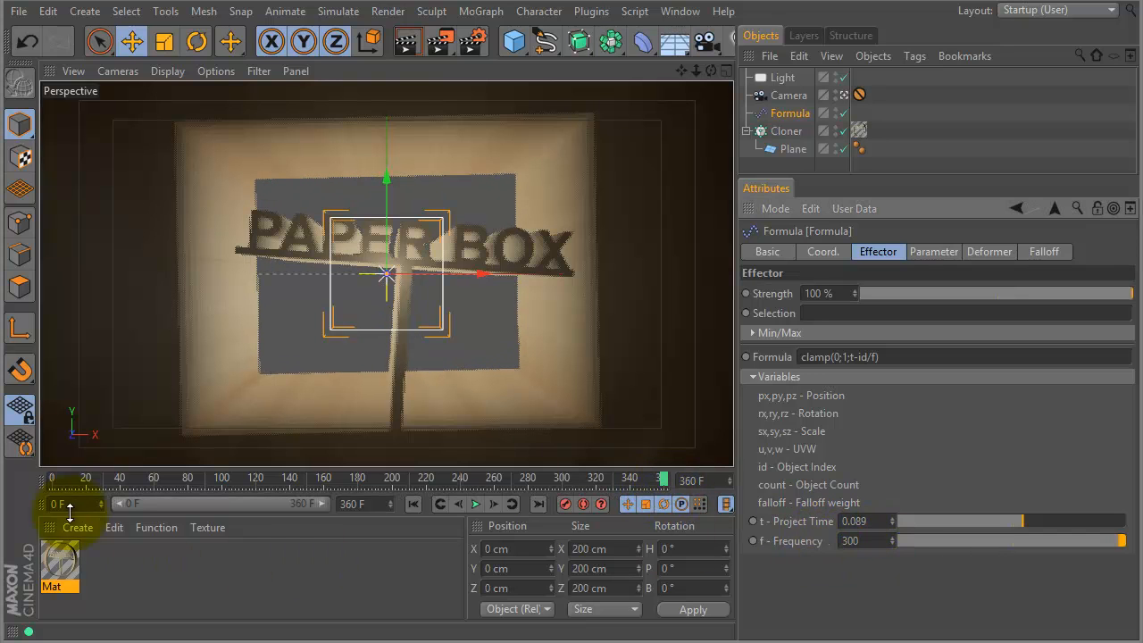
- Scrub through the animation and render a viewport preview of frame 172
left_click_drag(62, 478, 683, 483)
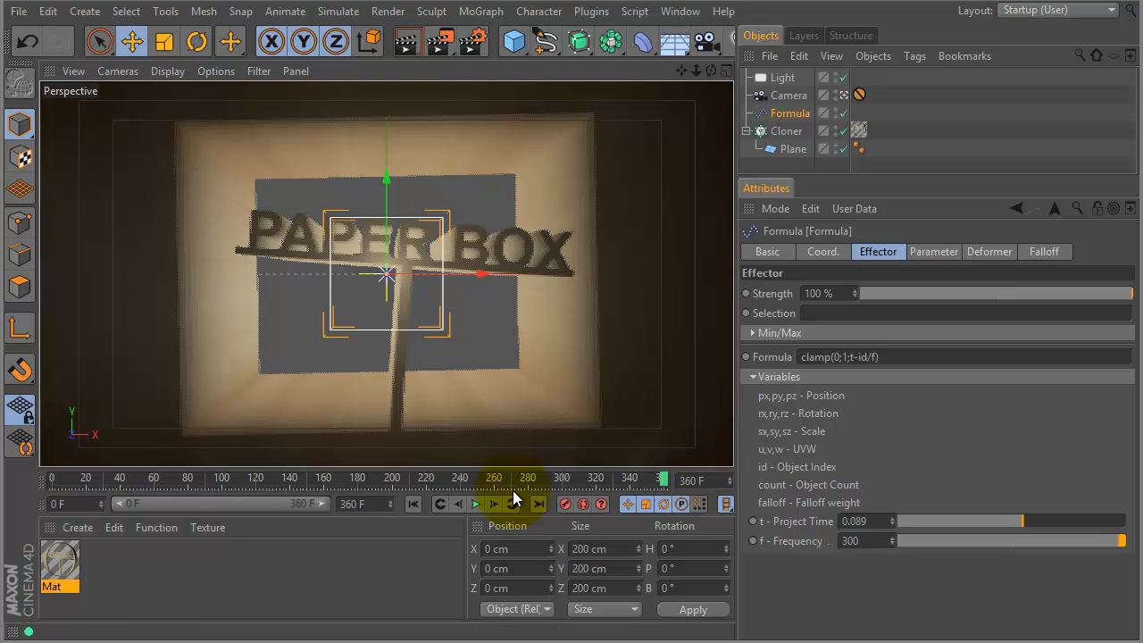
left_click_drag(437, 481, 345, 481)
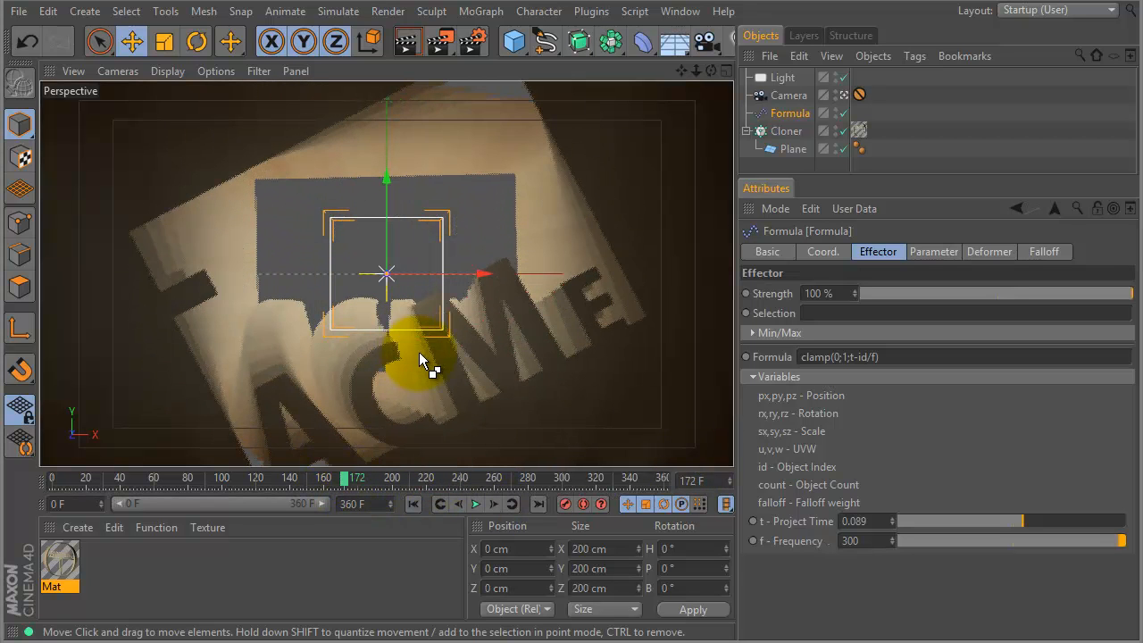
key("ctrl+r")
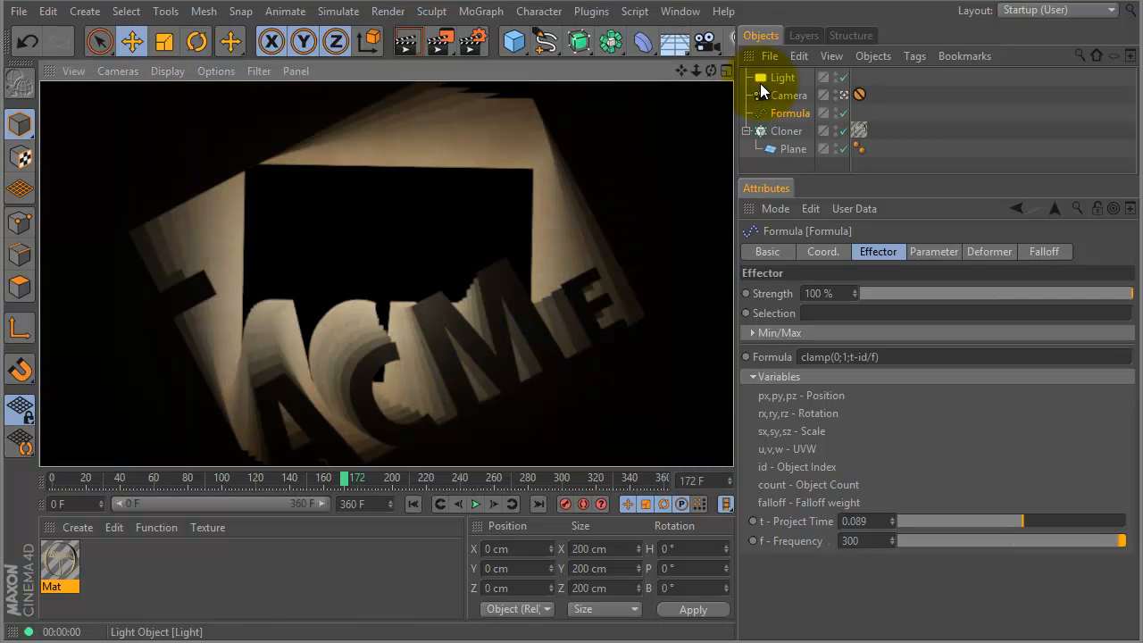
- Outside the camera view, move the light to about -310.7 cm on Z, and preview-render through the camera
left_click(783, 79)
left_click(844, 95)
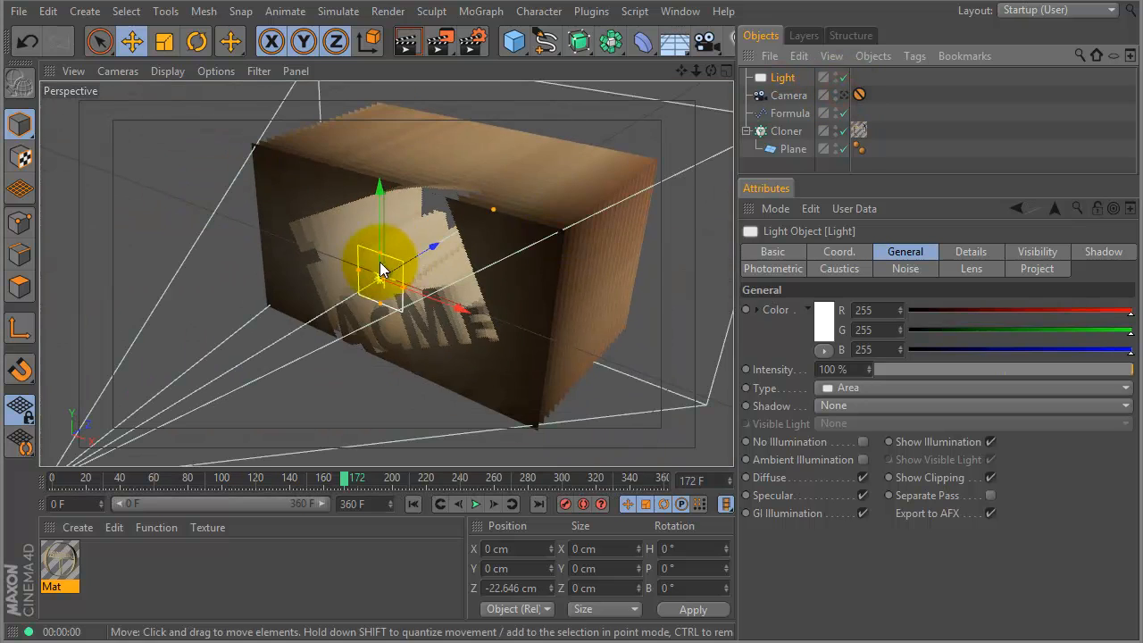
left_click_drag(427, 247, 382, 273)
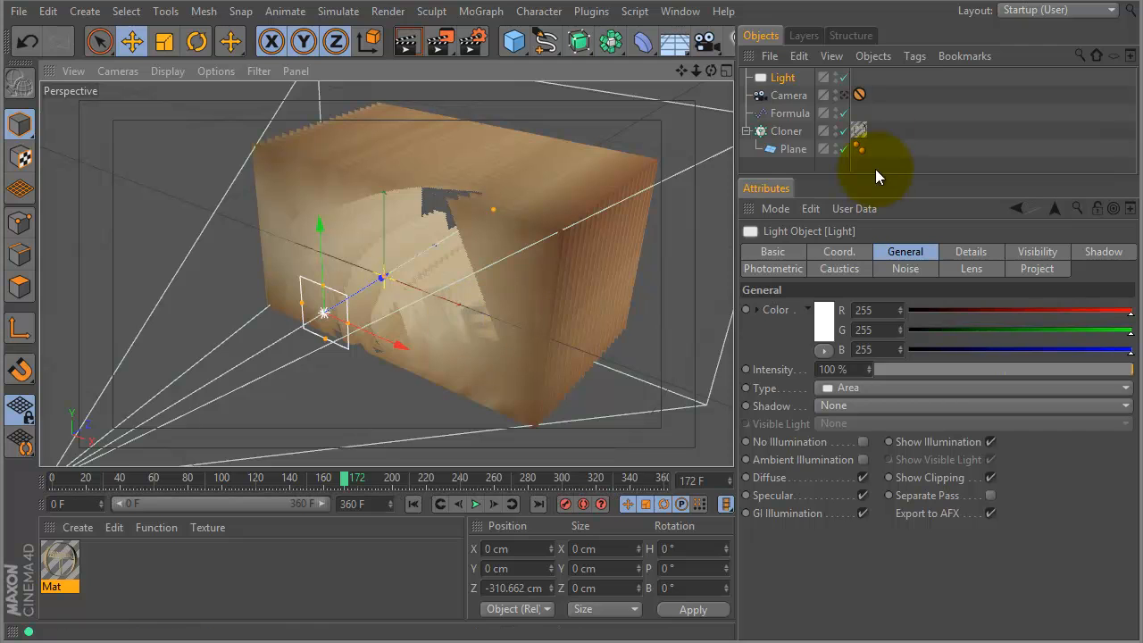
left_click(844, 95)
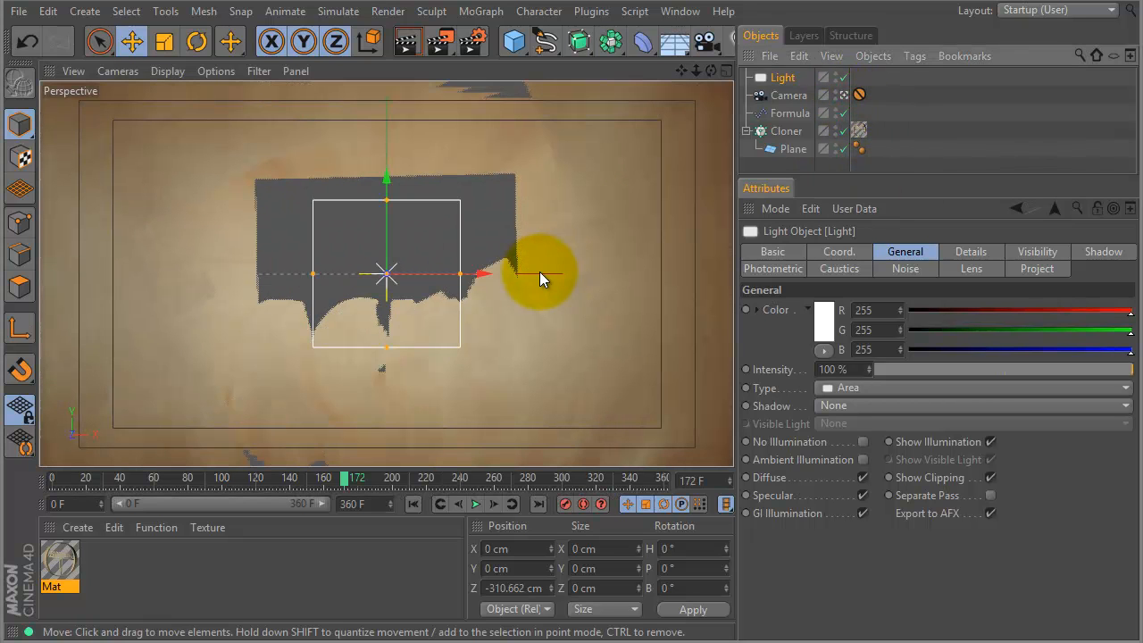
key("ctrl+r")
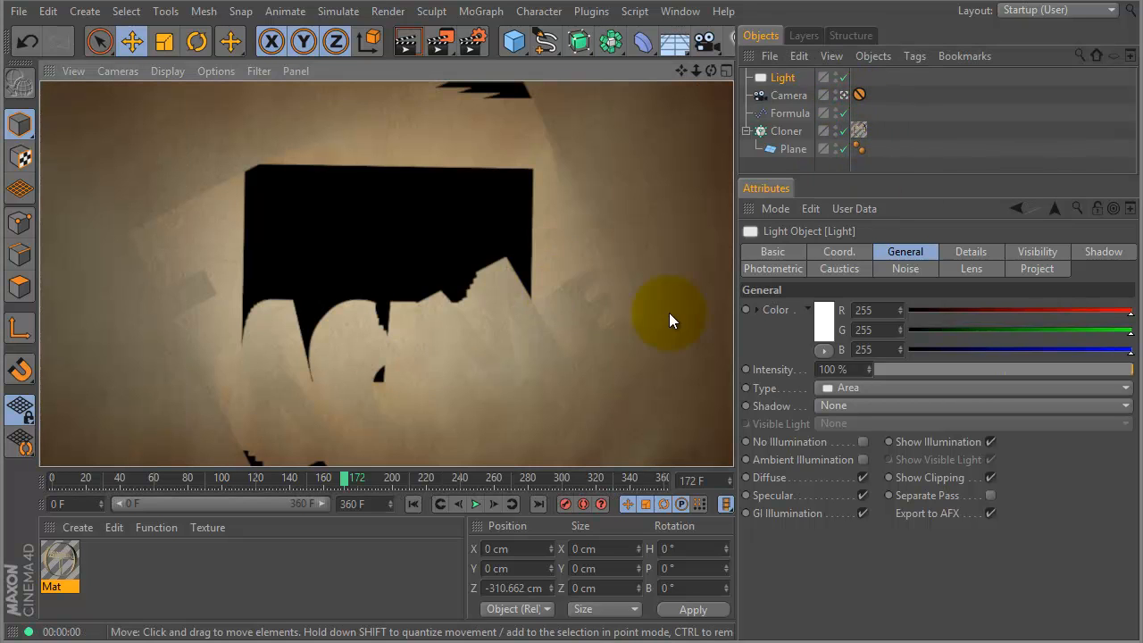
- Set the light's shadow type to Area and preview-render frames 172 and 247
left_click(846, 406)
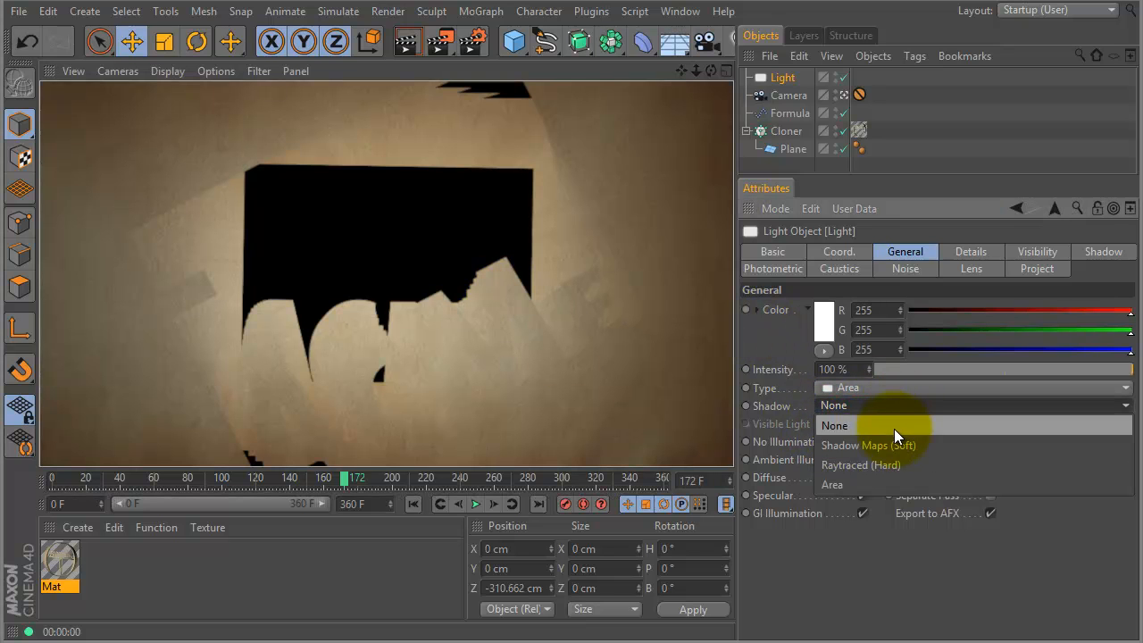
left_click(861, 483)
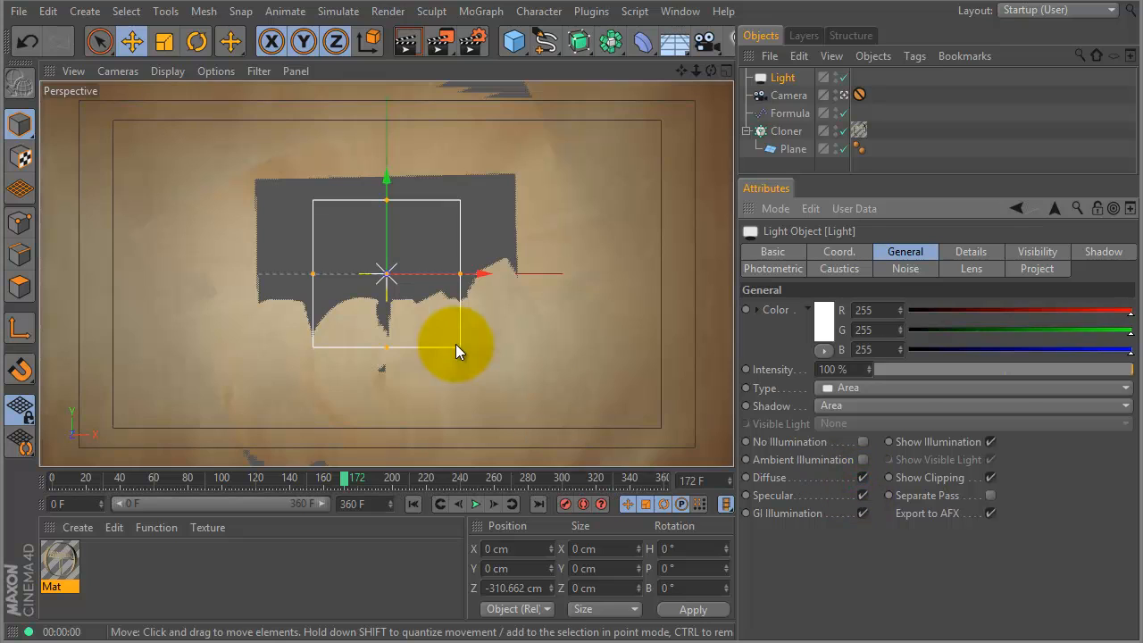
key("ctrl+r")
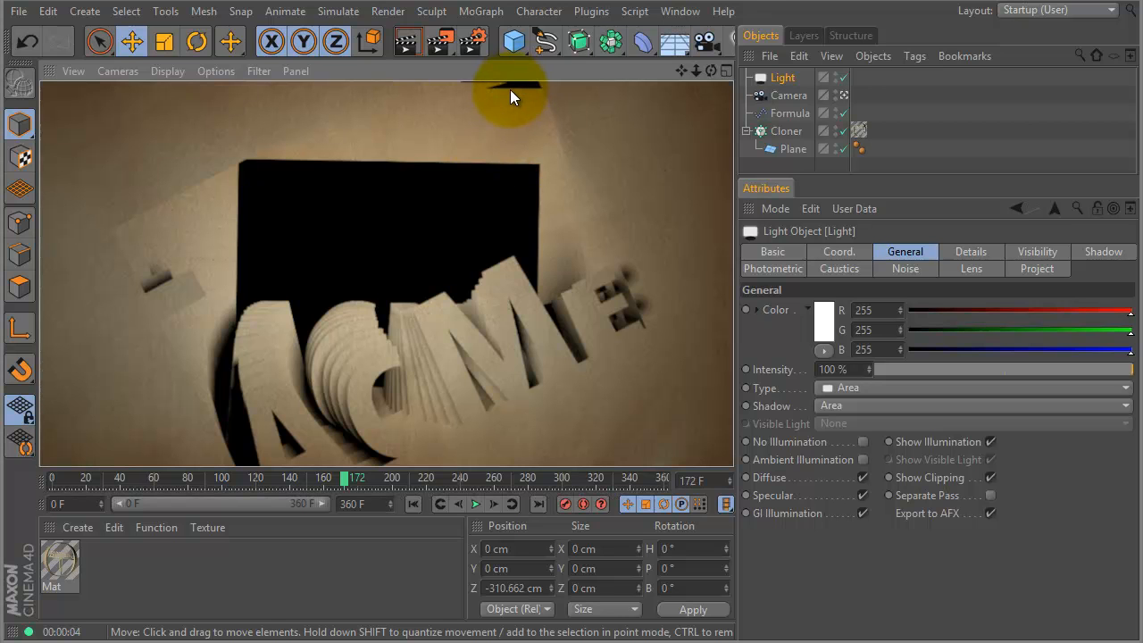
left_click_drag(345, 482, 471, 483)
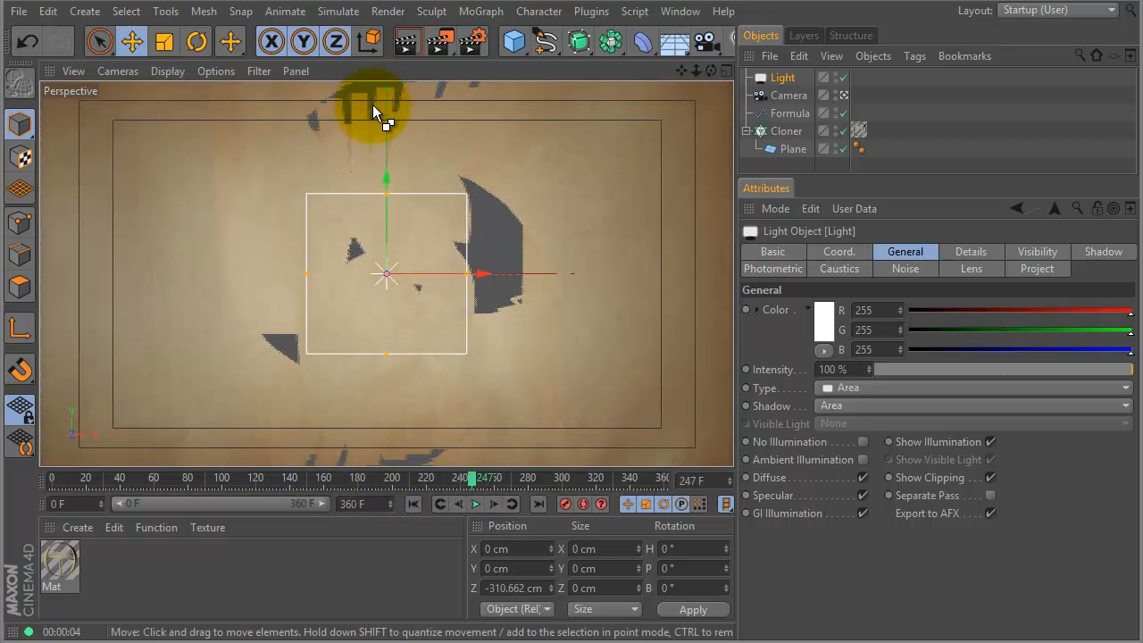
key("ctrl+r")
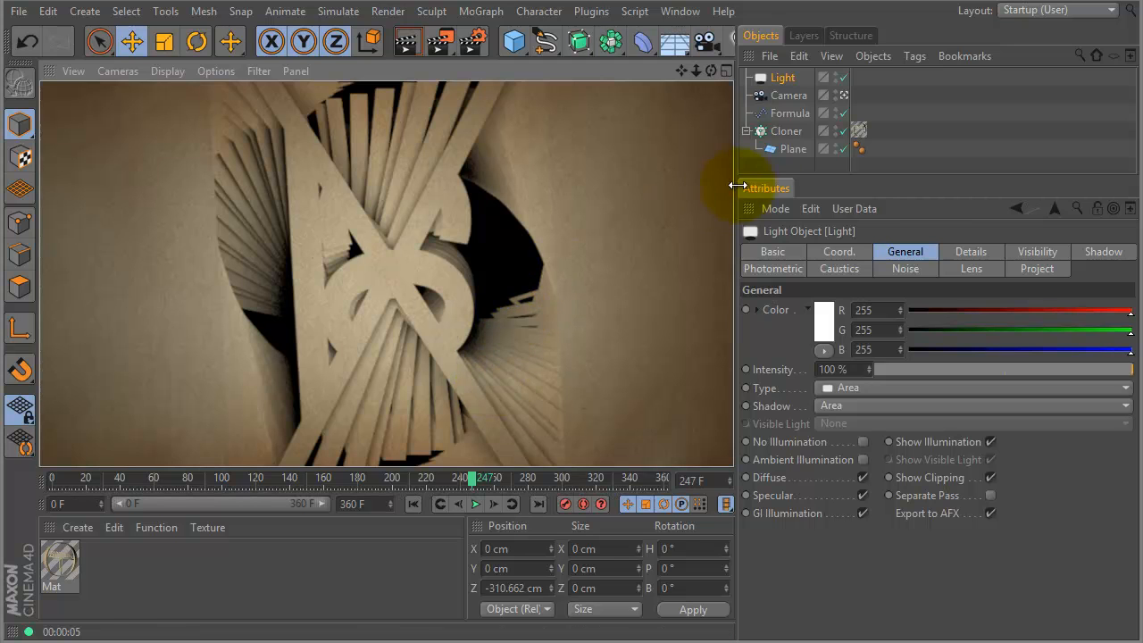
- Raise the Cloner's clone count to 34 and preview-render frame 247
left_click(783, 131)
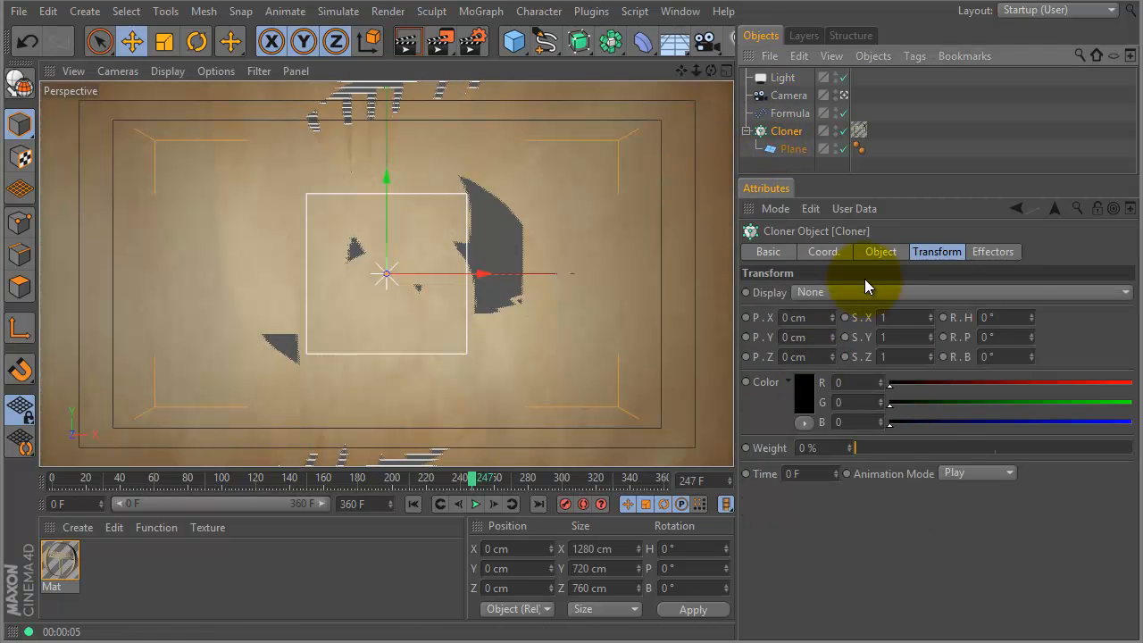
left_click(881, 252)
left_click_drag(907, 375, 951, 375)
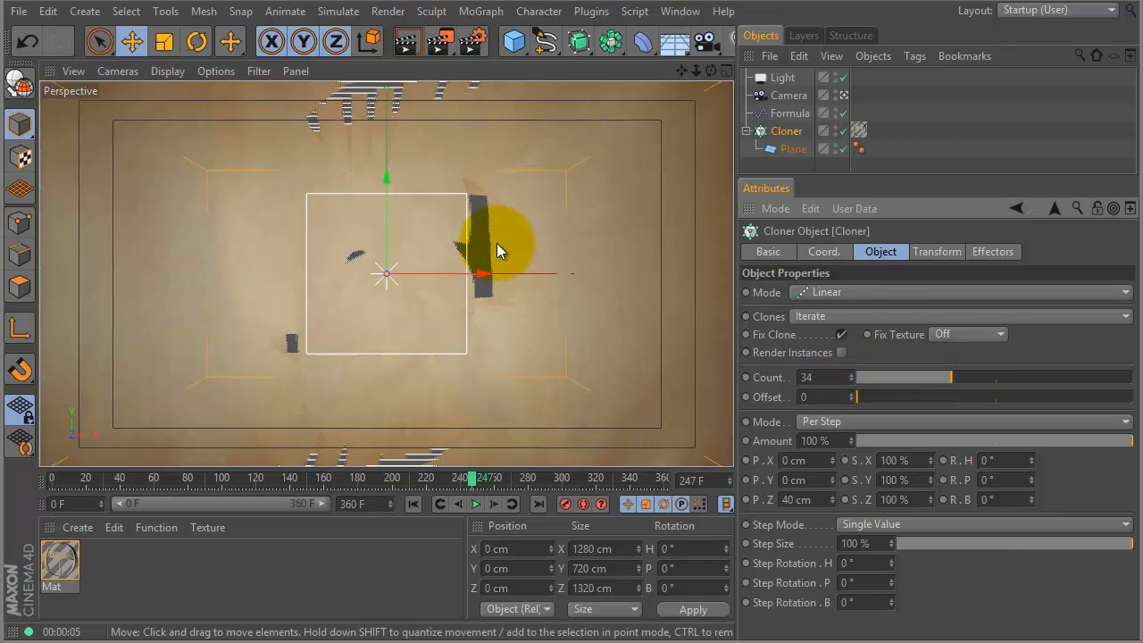
key("ctrl+r")
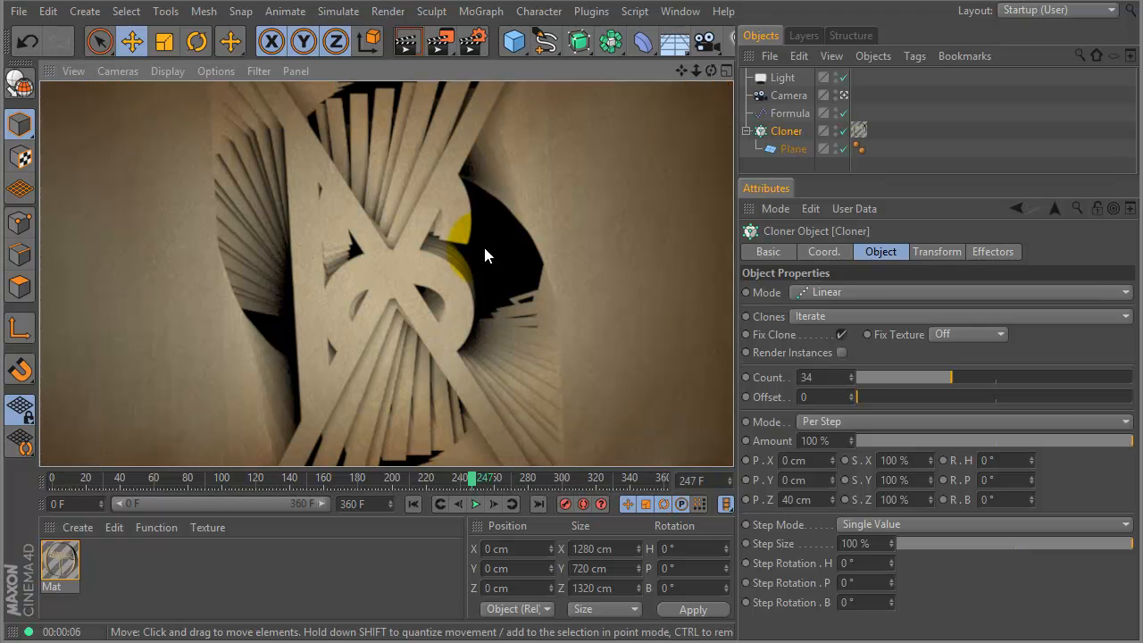
- Set the render options' Ray Depth and Shadow Depth to 50 and preview-render frame 247
left_click(467, 37)
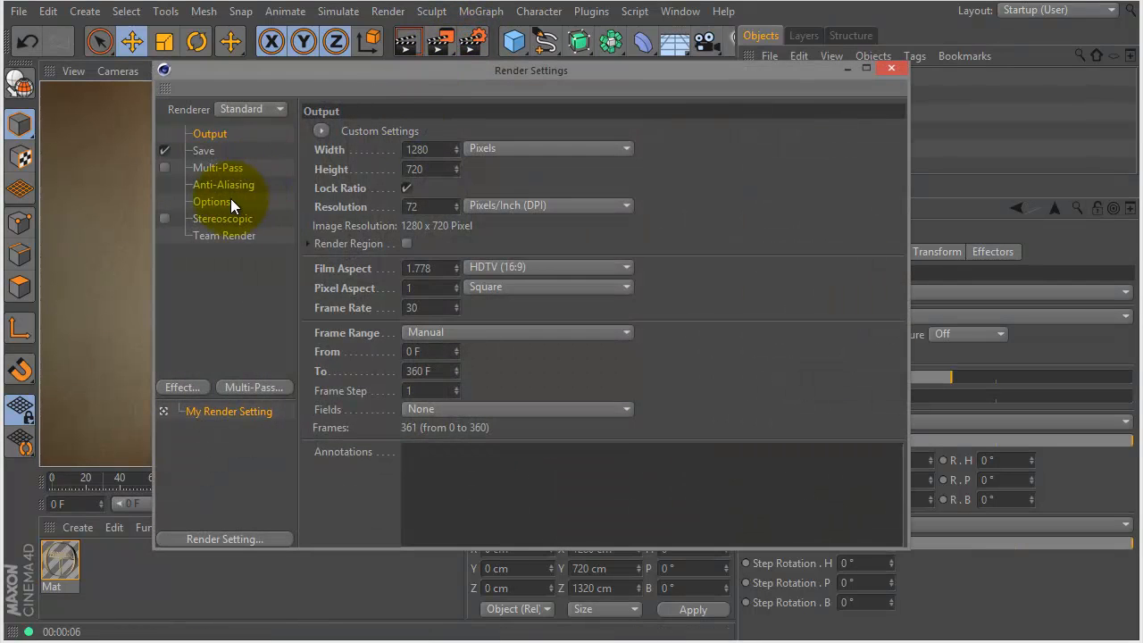
left_click(234, 202)
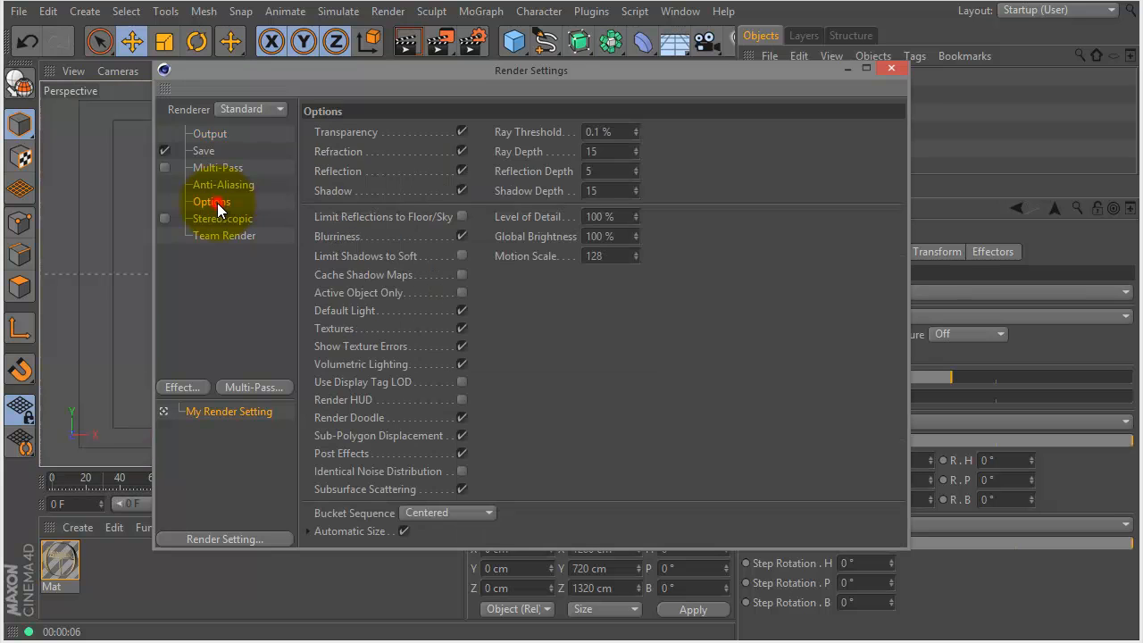
double_click(606, 153)
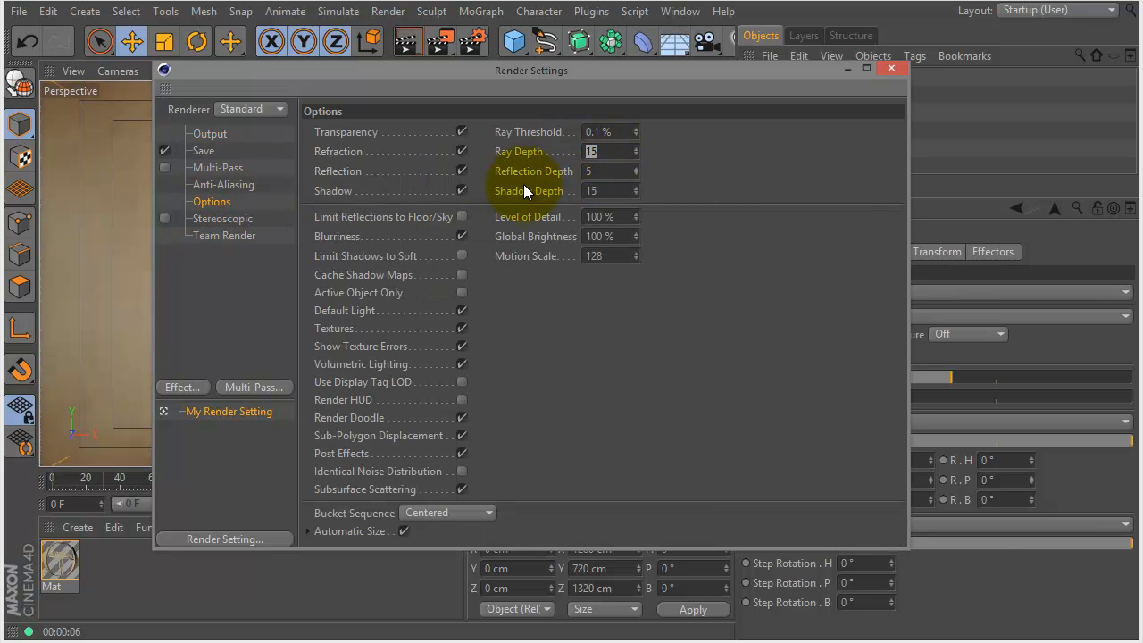
type("50")
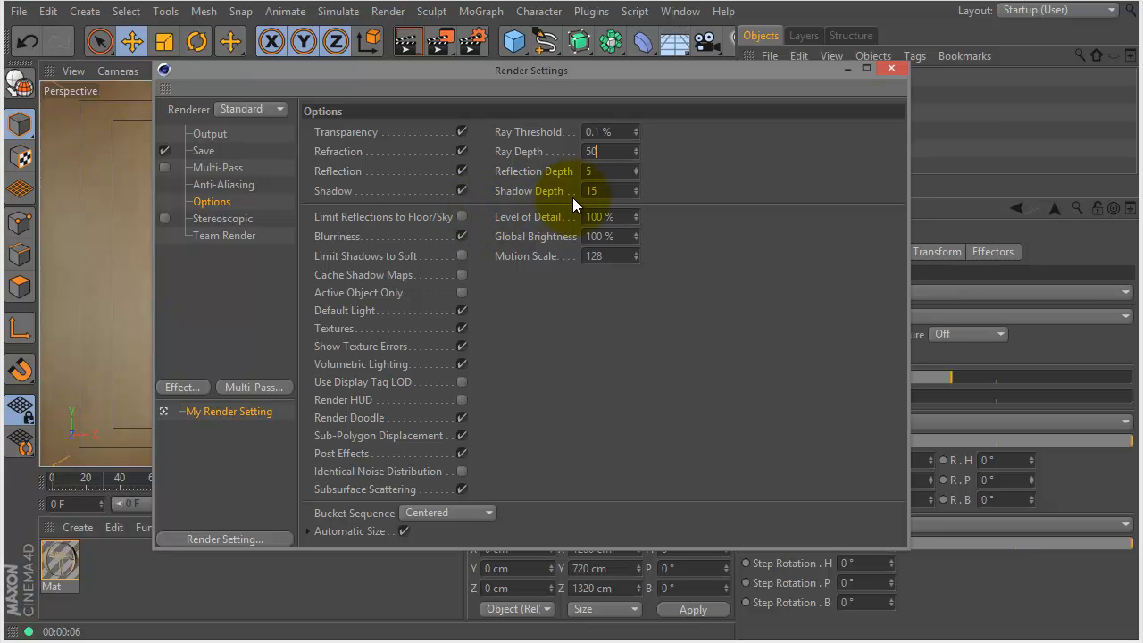
double_click(613, 190)
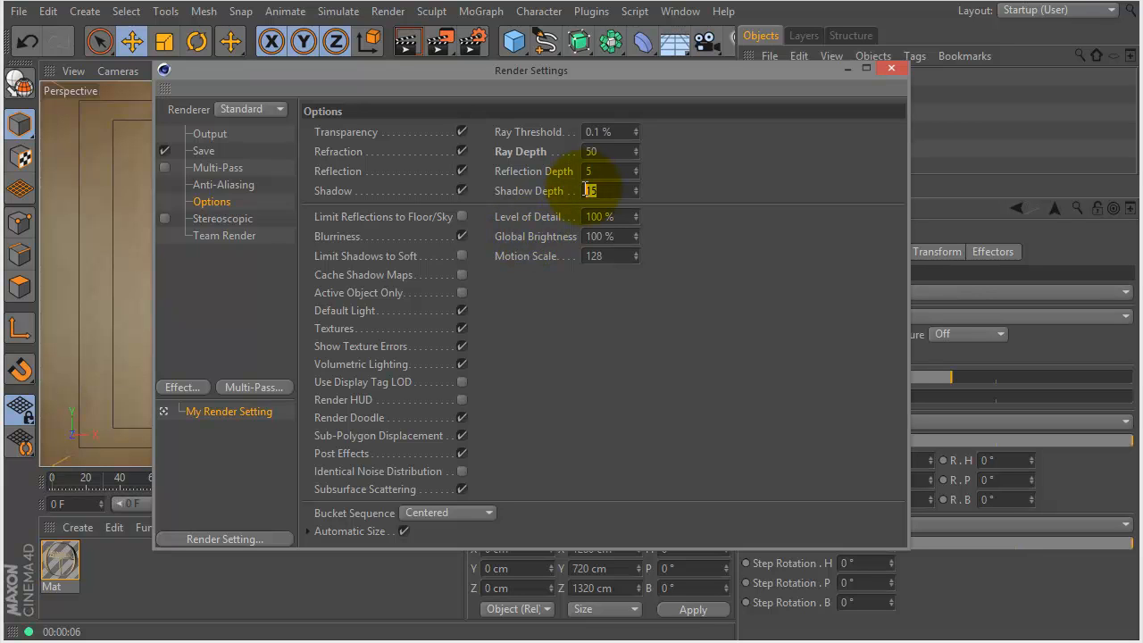
type("50")
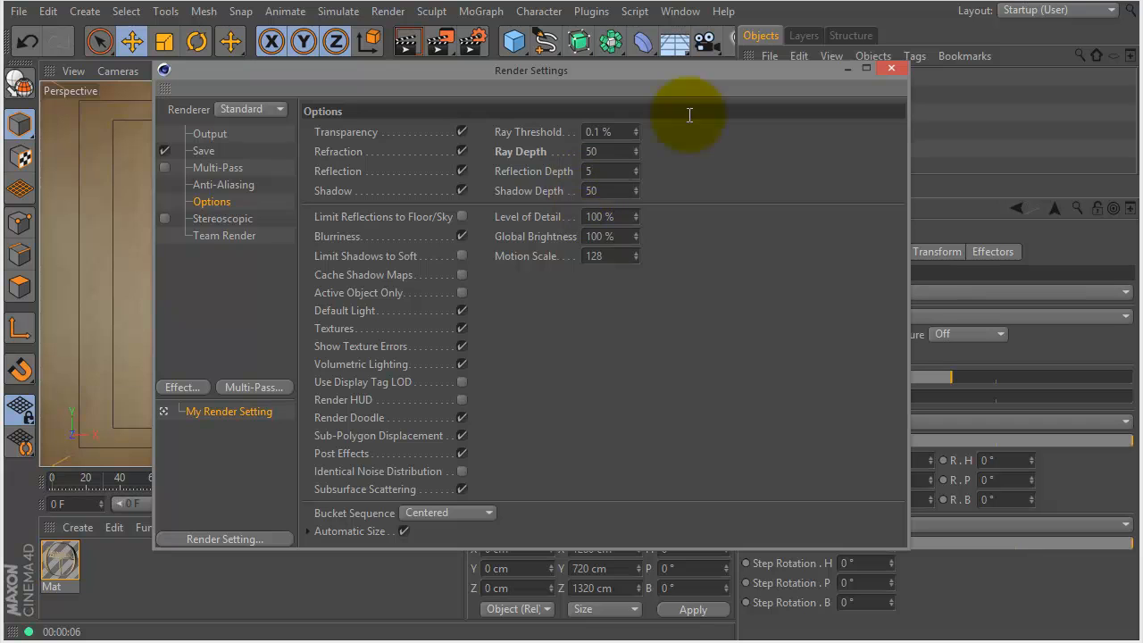
left_click(889, 70)
key("ctrl+r")
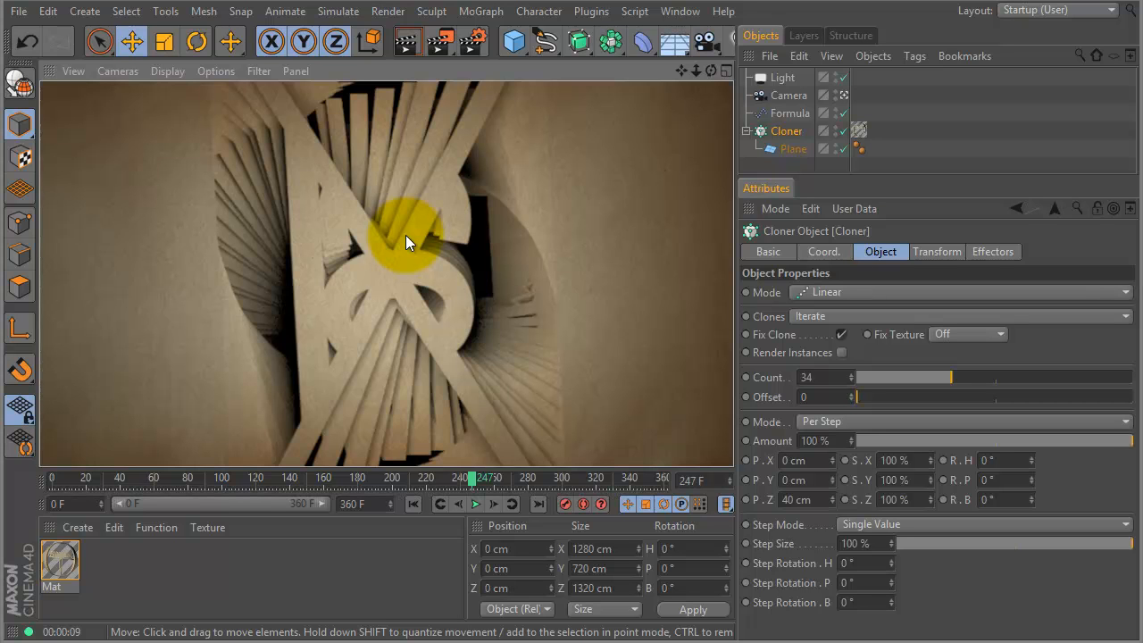
- Set the Cloner's clone count to 25 and scrub the animation to frame 139
left_click_drag(475, 478, 617, 480)
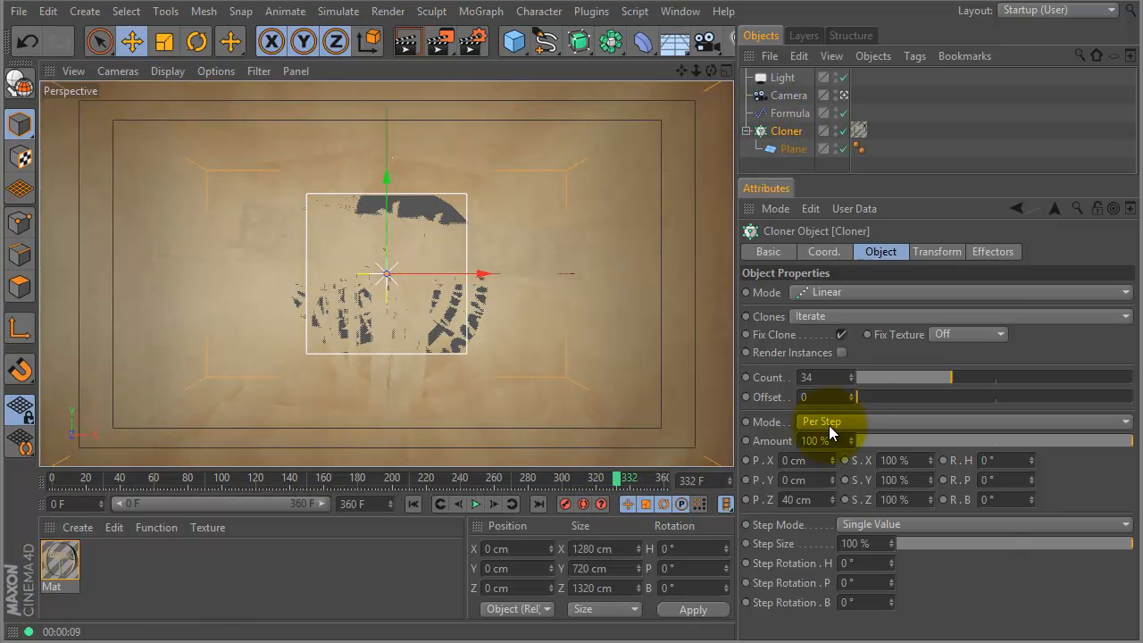
double_click(832, 380)
type("25")
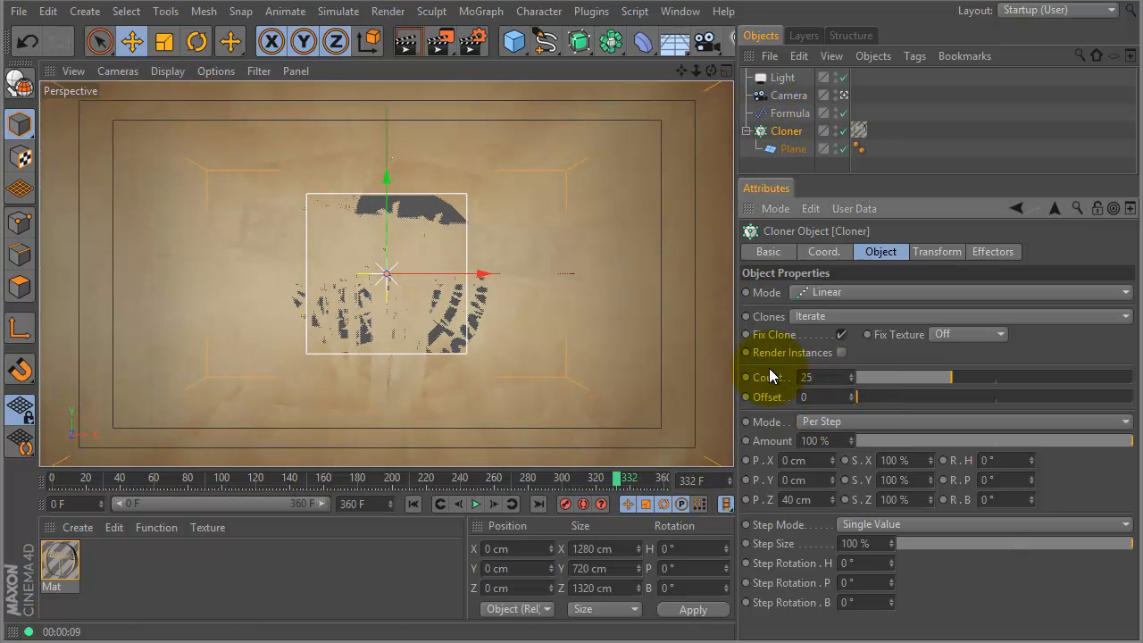
key("Return")
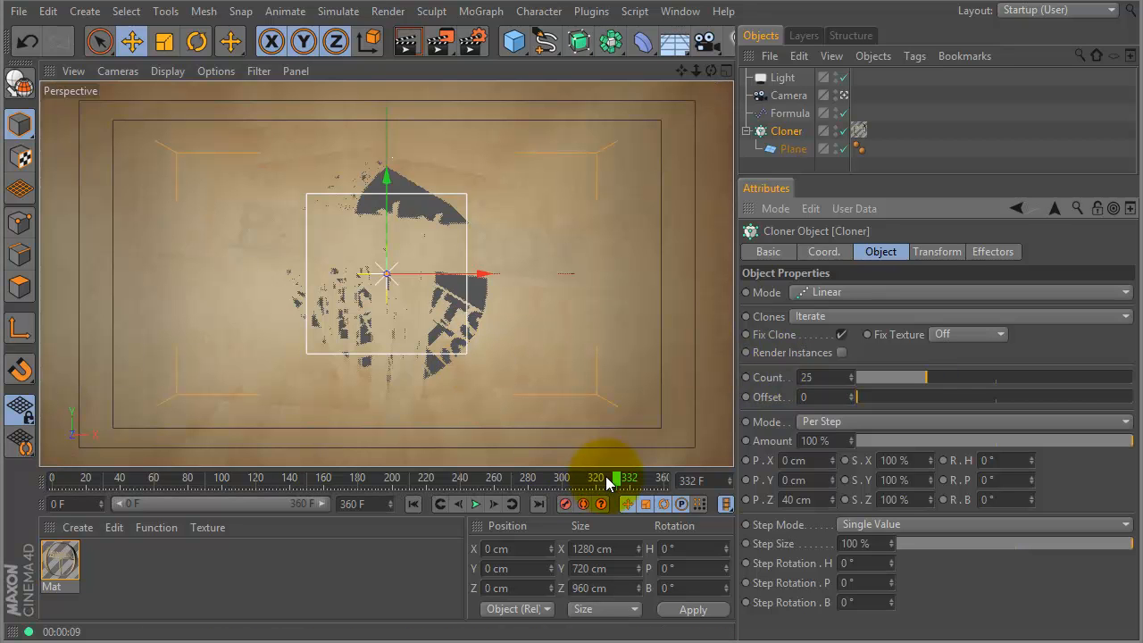
left_click_drag(614, 483, 252, 483)
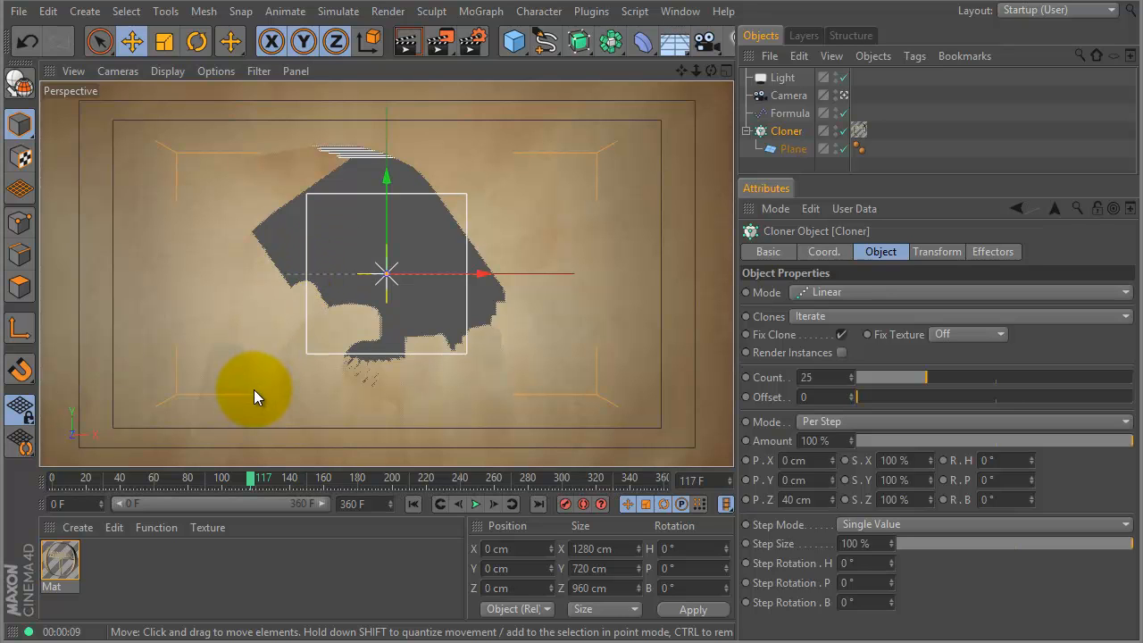
left_click_drag(251, 480, 289, 480)
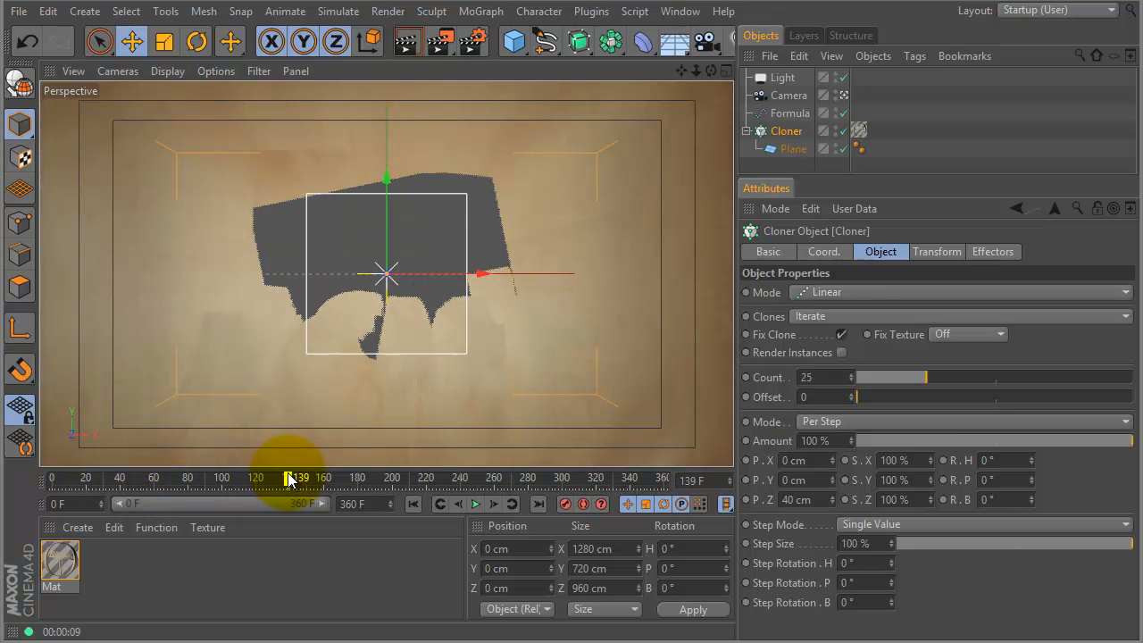
- Add a Step effector that affects only rotation, with H -11°, P 42° and B 88°
left_click_drag(789, 175, 779, 261)
left_click(472, 18)
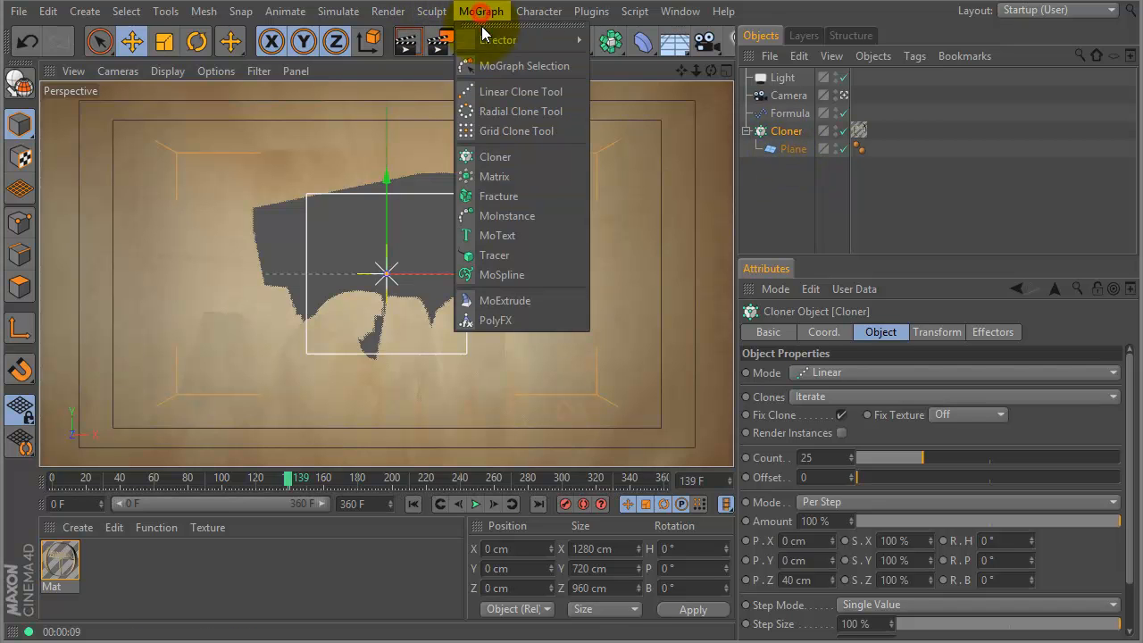
mouse_move(490, 41)
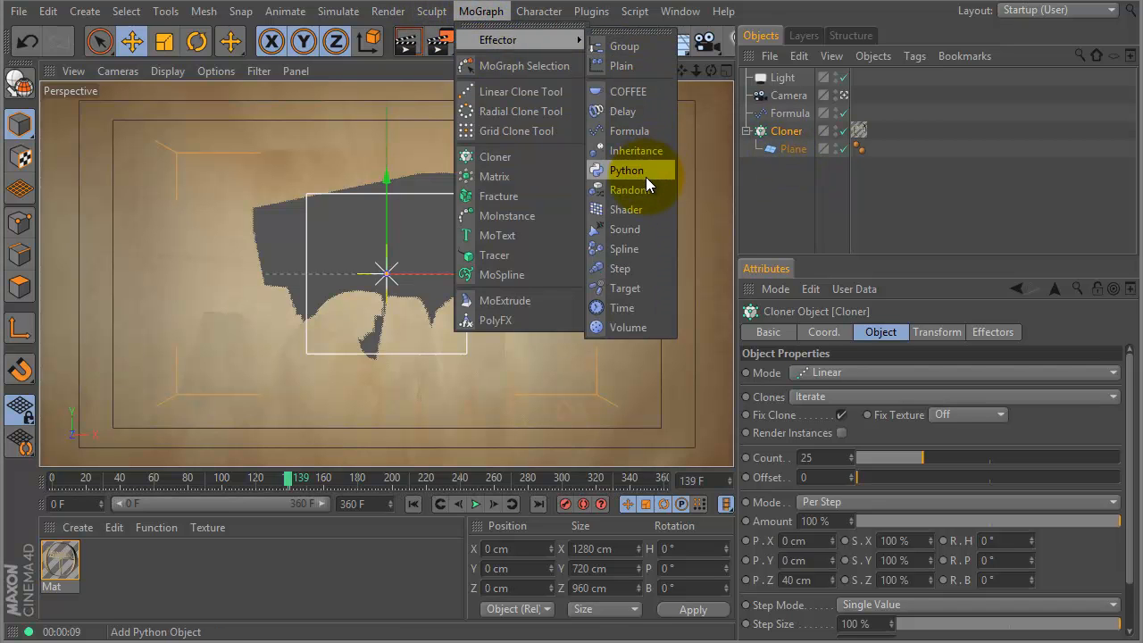
left_click(623, 269)
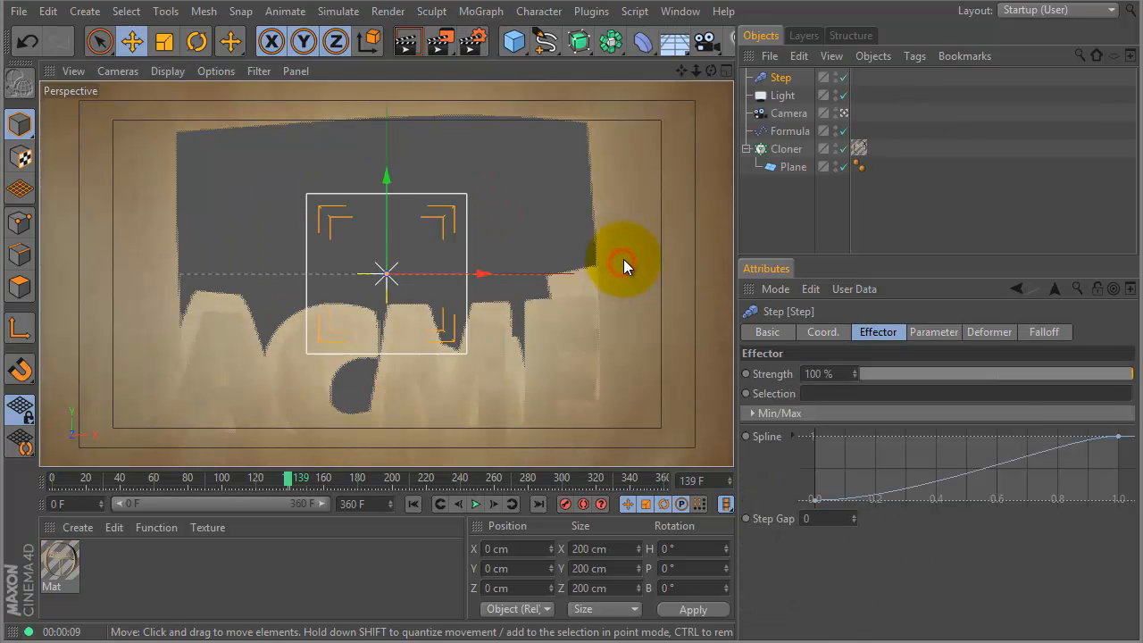
left_click(923, 333)
left_click(919, 409)
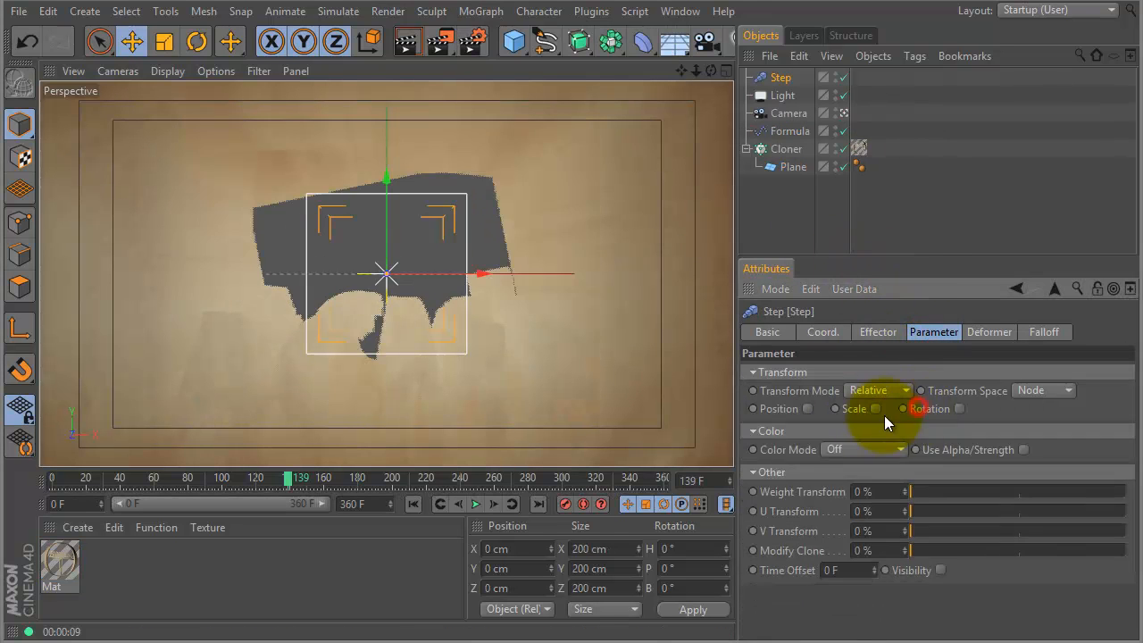
left_click(958, 410)
left_click_drag(1010, 447, 1010, 387)
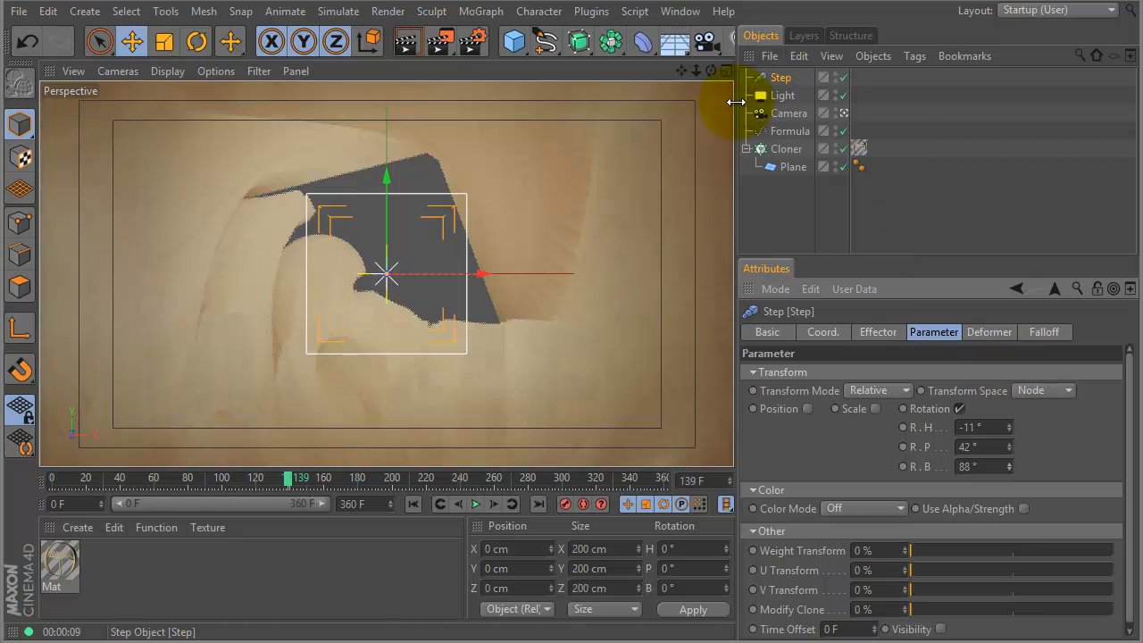
- Compare the clones with the Step effector off and on, and preview-render frame 139
left_click(845, 77)
left_click(845, 77)
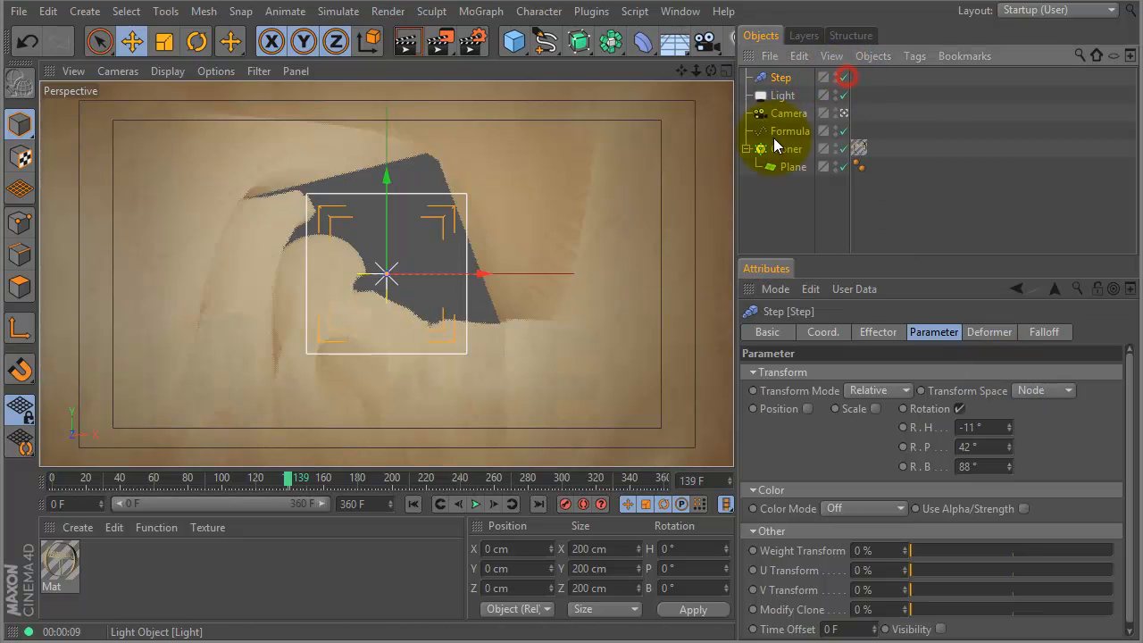
key("ctrl+r")
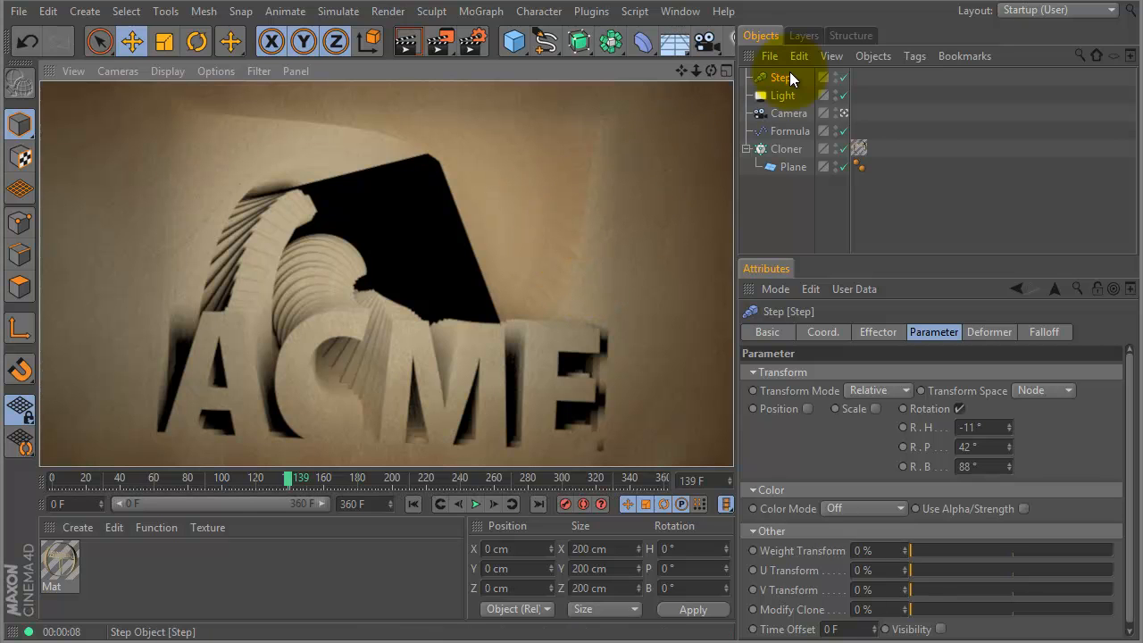
- Outside the camera view, give the Step effector a Linear falloff with a Z size of 588 cm and 100% falloff
left_click(843, 114)
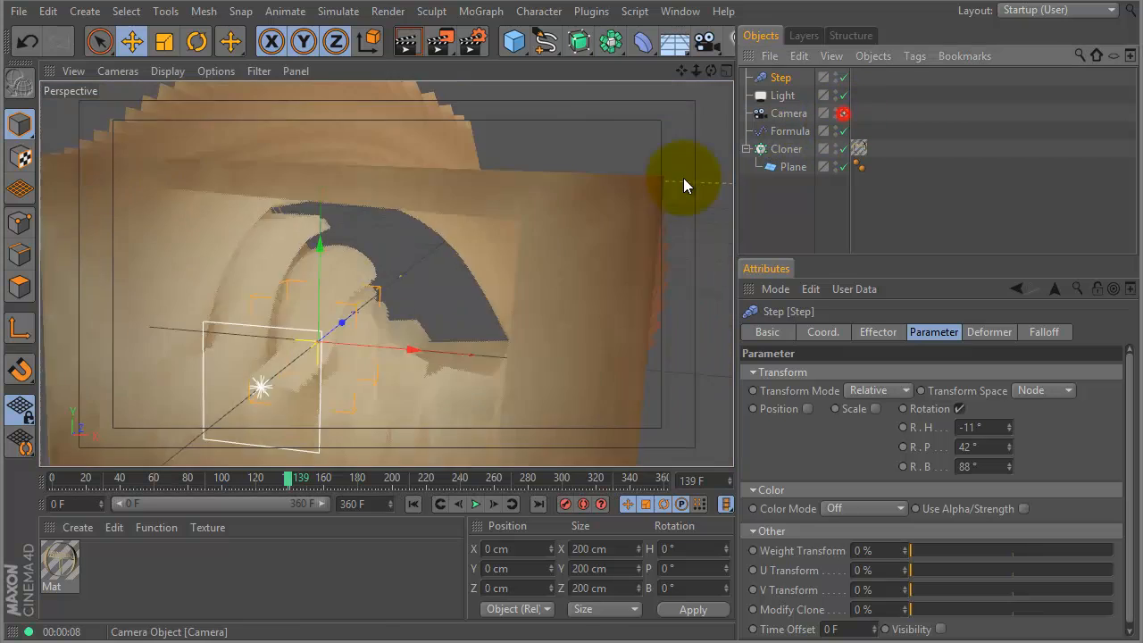
scroll(503, 262, "down", 5)
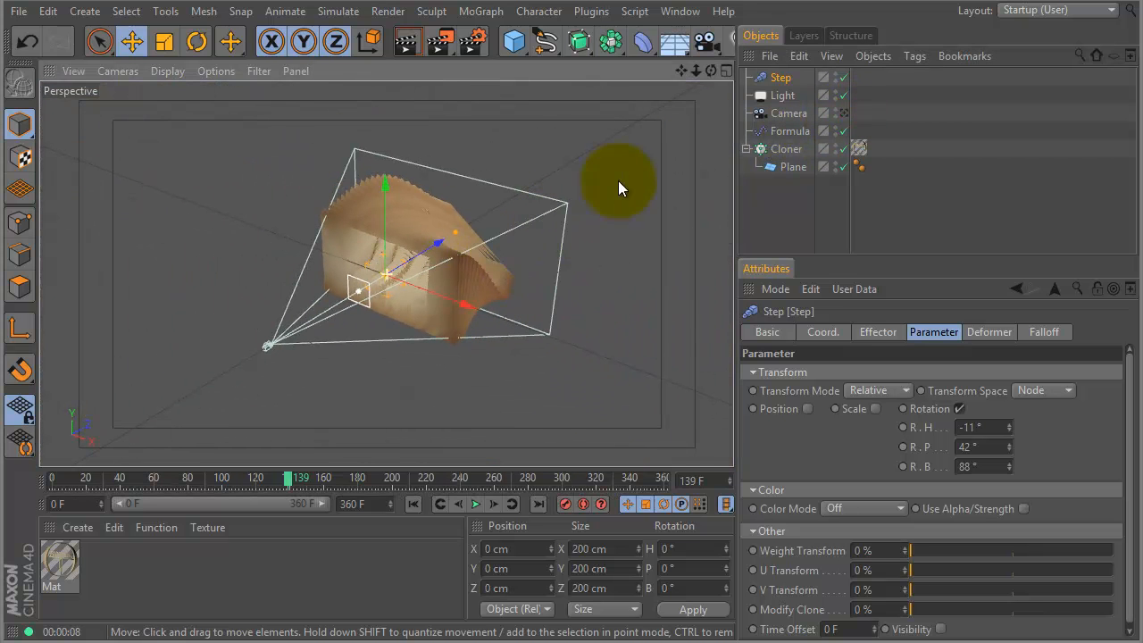
left_click(1047, 333)
left_click(907, 372)
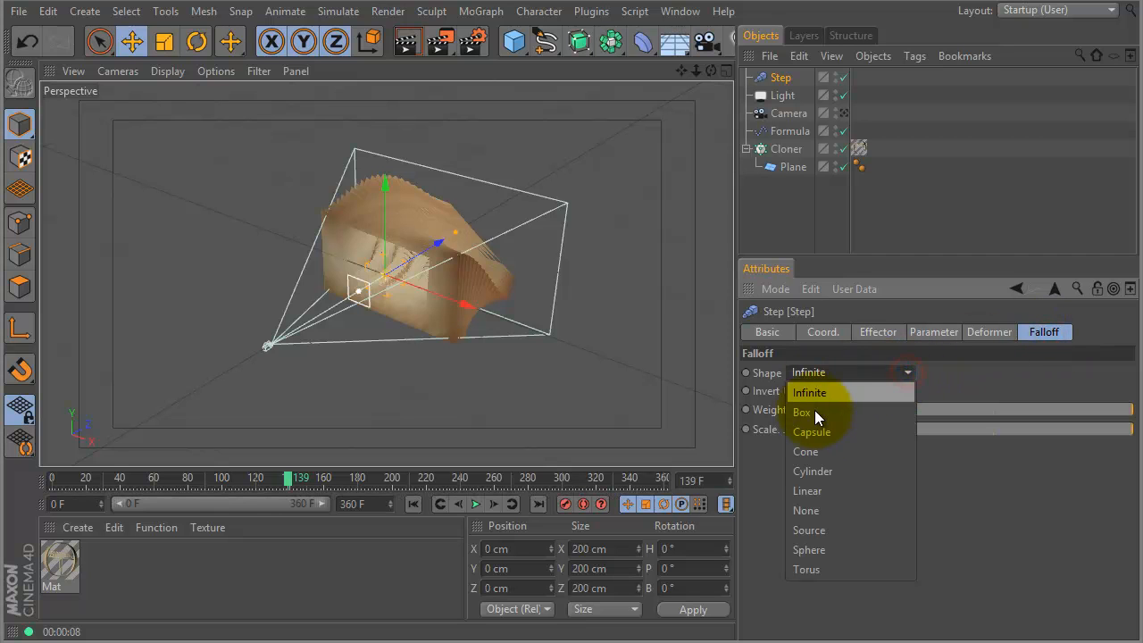
left_click(821, 491)
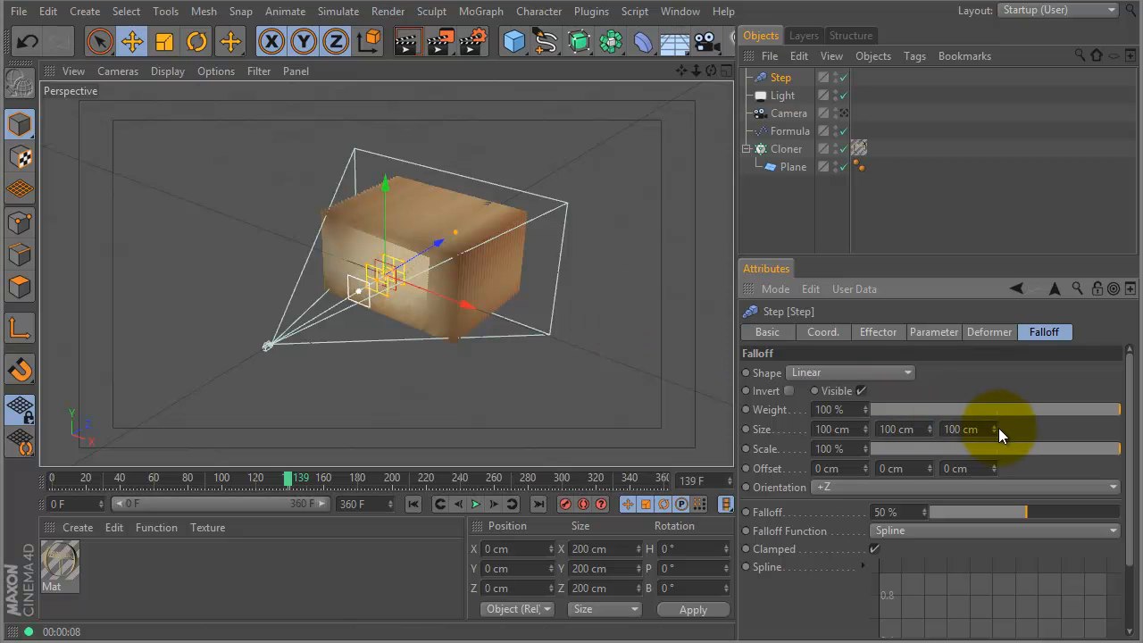
left_click_drag(993, 433, 1017, 2)
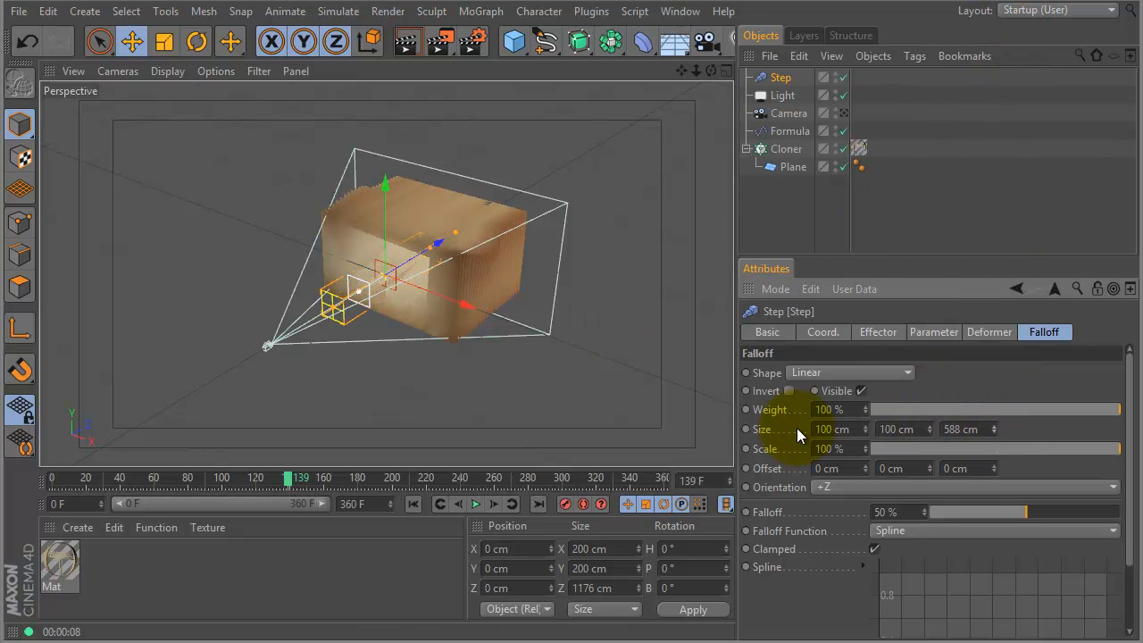
left_click_drag(435, 250, 399, 211)
left_click_drag(1020, 510, 1122, 517)
- Keyframe the Step effector's Z position at about -742.9 cm on frame 139 and about 2111.4 cm on frame 220
left_click_drag(411, 257, 235, 381)
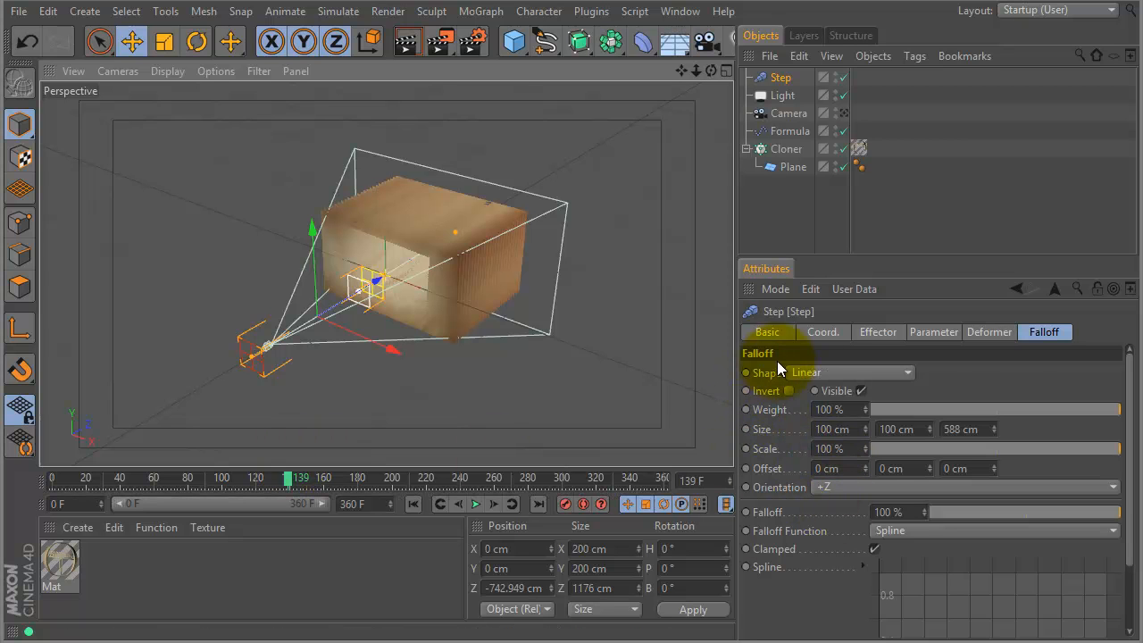
left_click(822, 331)
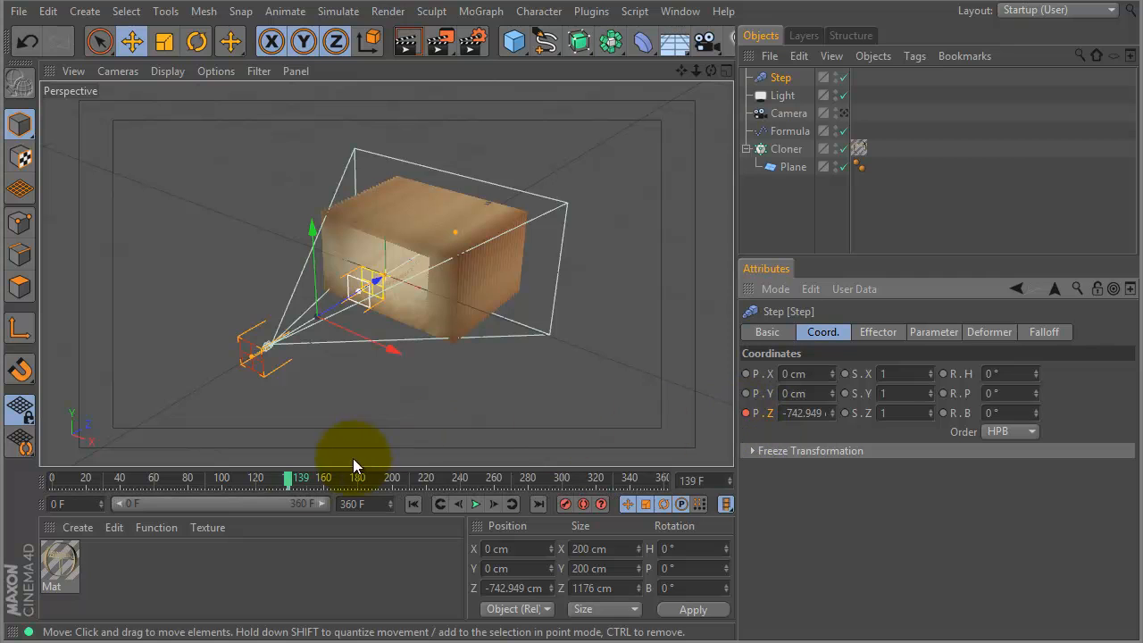
left_click_drag(287, 479, 427, 479)
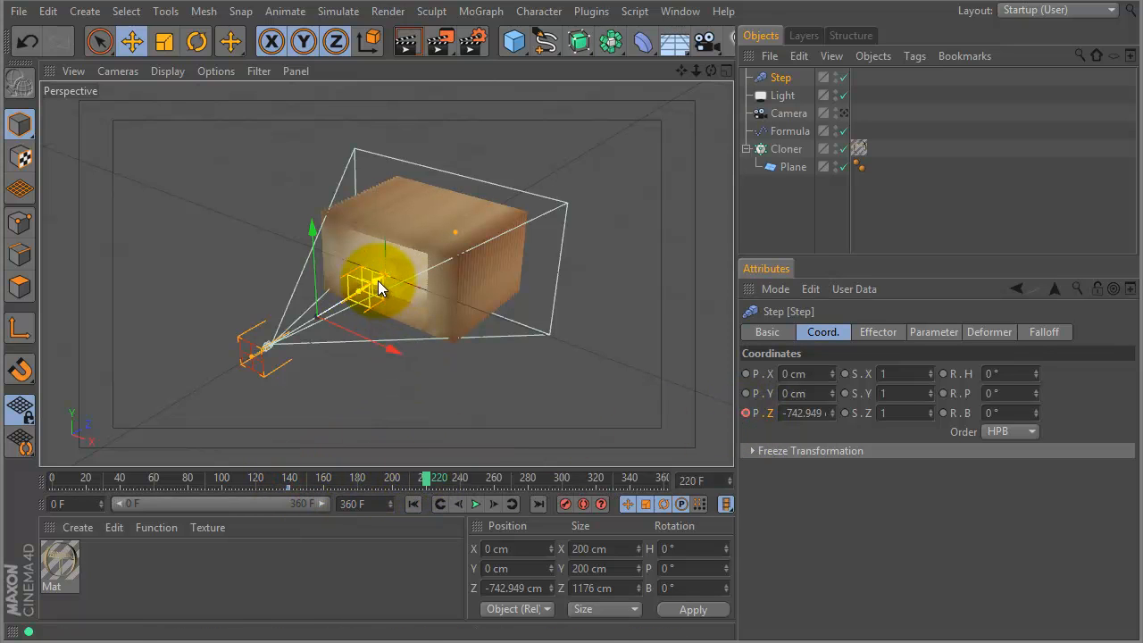
left_click_drag(379, 286, 571, 167)
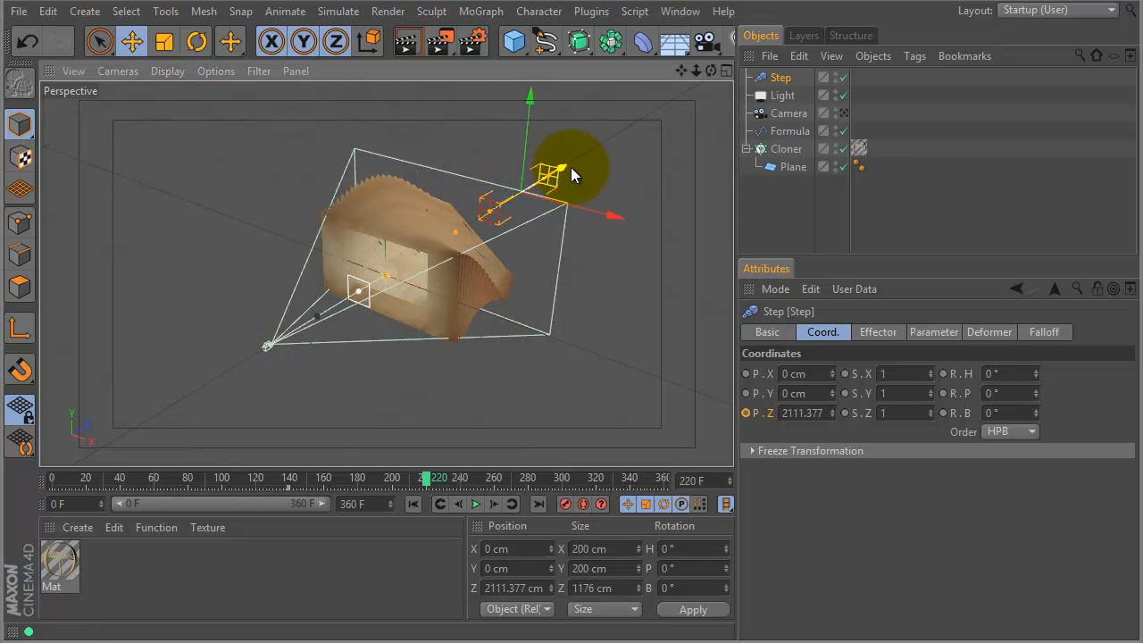
left_click(746, 413)
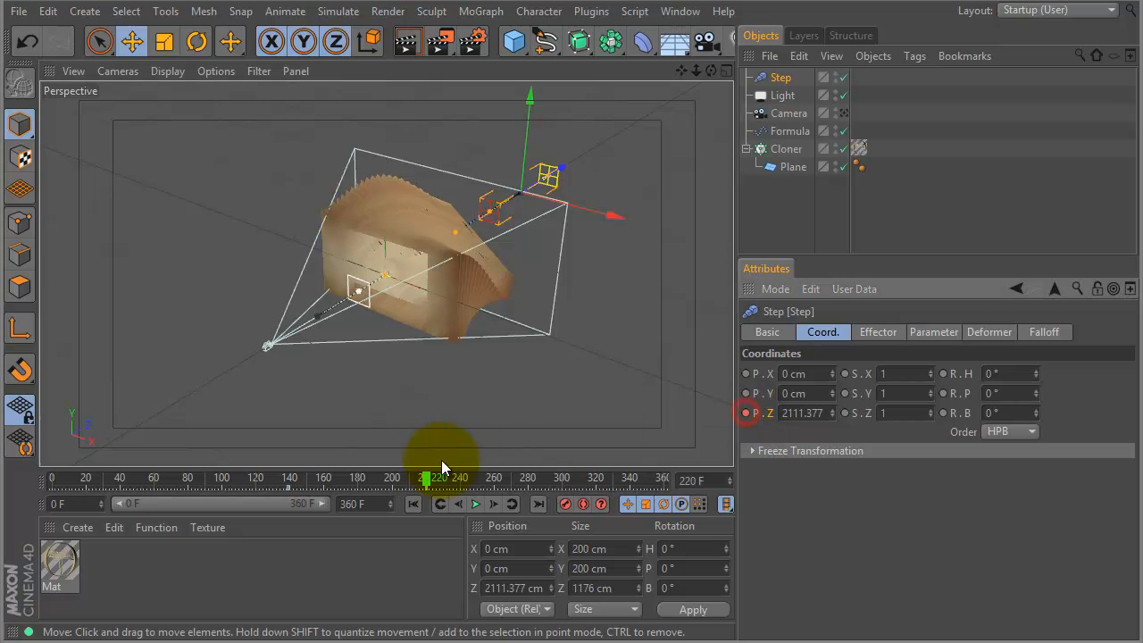
- Keyframe the Step effector's Strength at 100% on frame 166 and 0% on frame 237
mouse_move(425, 481)
left_mouse_down()
mouse_move(306, 479)
mouse_move(434, 478)
mouse_move(288, 480)
mouse_move(336, 483)
left_mouse_up()
left_click(880, 331)
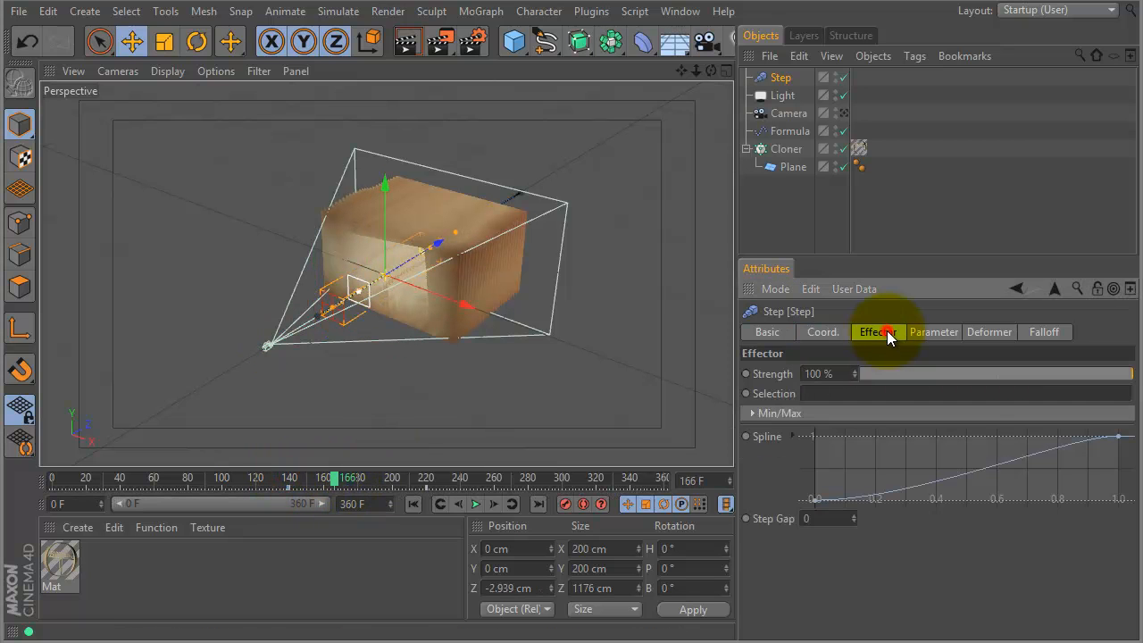
left_click(746, 374)
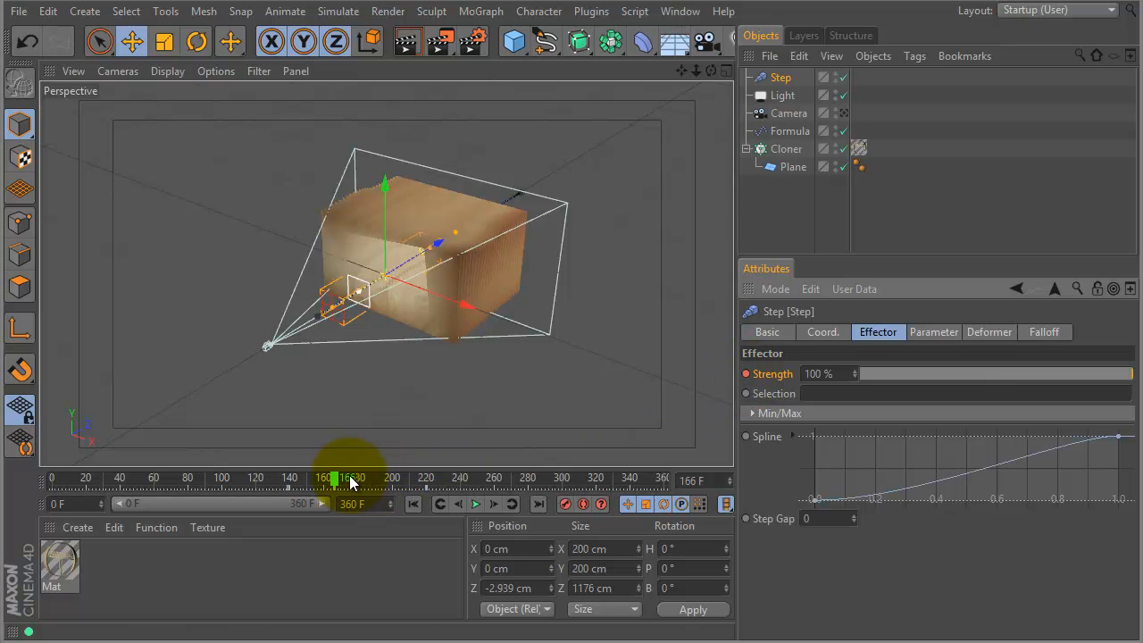
left_click_drag(338, 481, 456, 480)
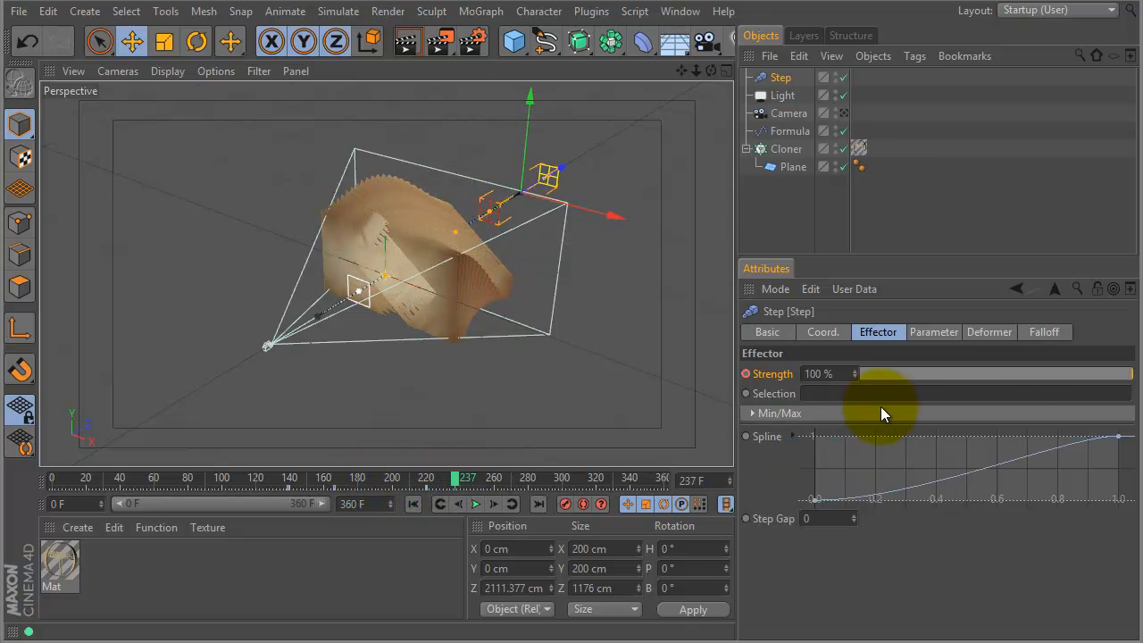
left_click_drag(1018, 376, 834, 374)
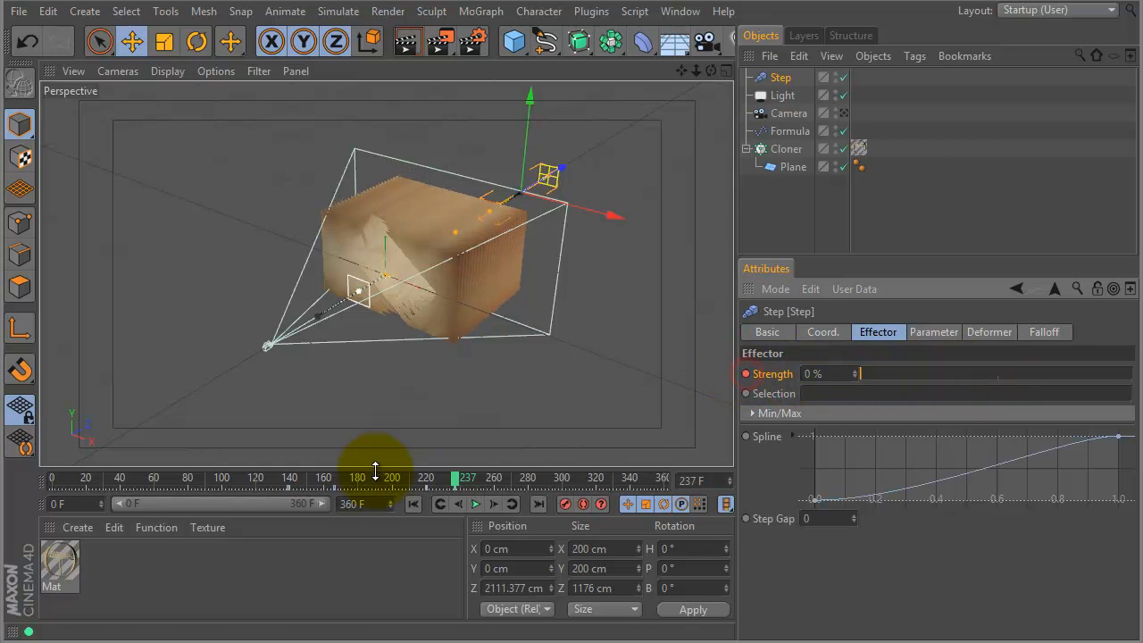
- Scrub through the animation to review the Step effector's motion, including through the camera
mouse_move(331, 479)
left_mouse_down()
mouse_move(296, 479)
mouse_move(394, 480)
left_mouse_up()
left_click_drag(432, 480, 485, 479)
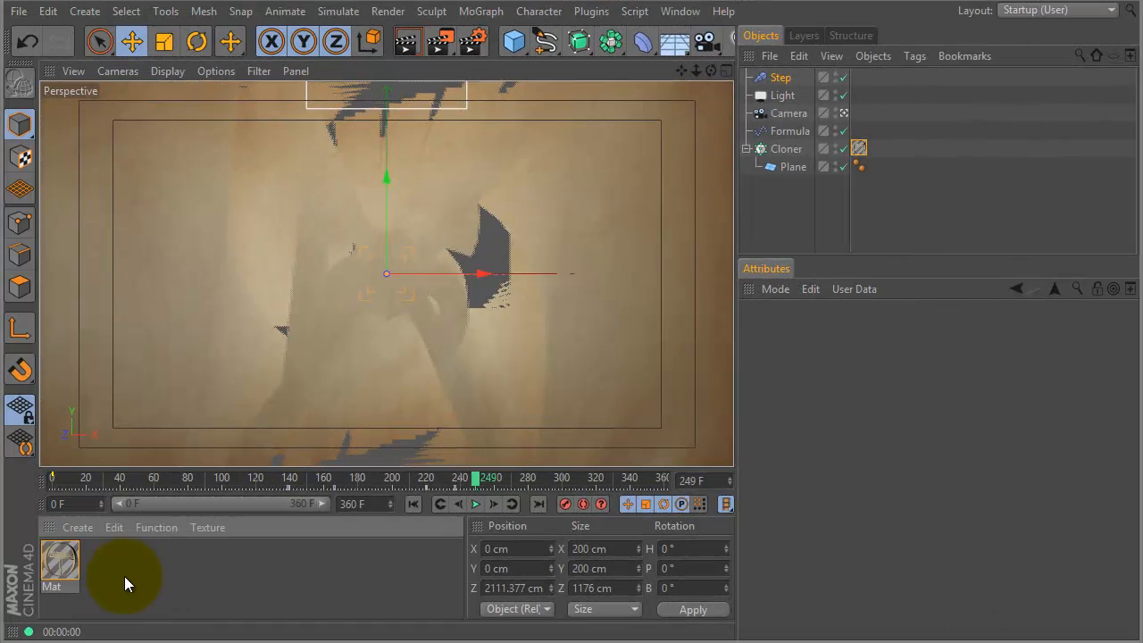
mouse_move(135, 481)
left_mouse_down()
mouse_move(45, 480)
mouse_move(233, 484)
left_mouse_up()
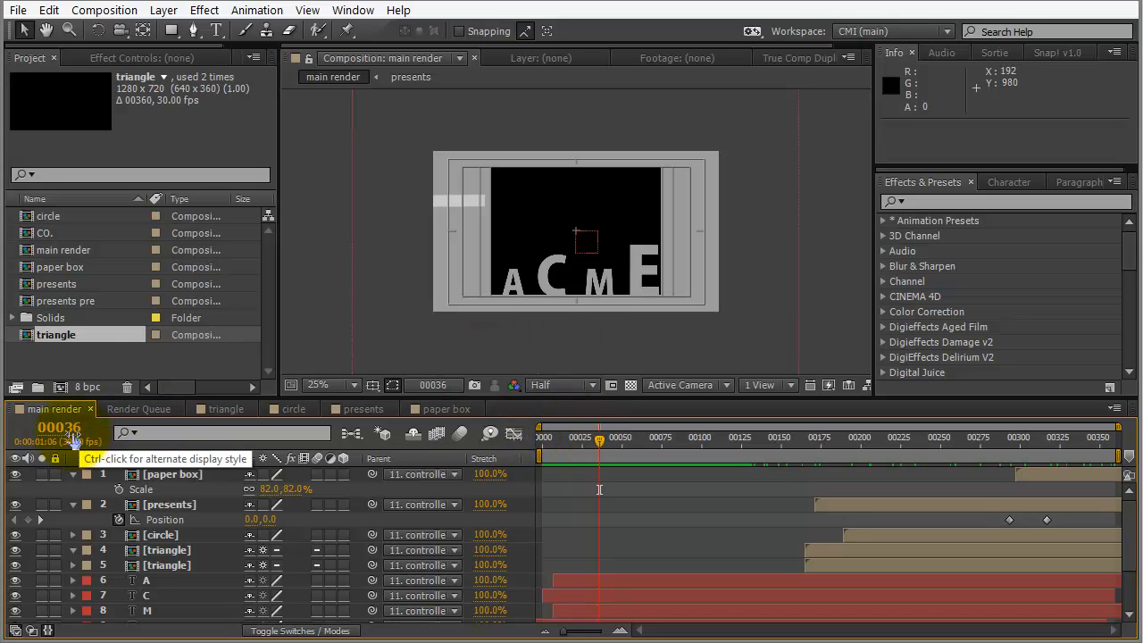
- Switch to Cinema 4D, disable Use Alpha/Strength in the Formula effector's color parameters, and scrub back to frame 0
left_click_drag(599, 440, 599, 447)
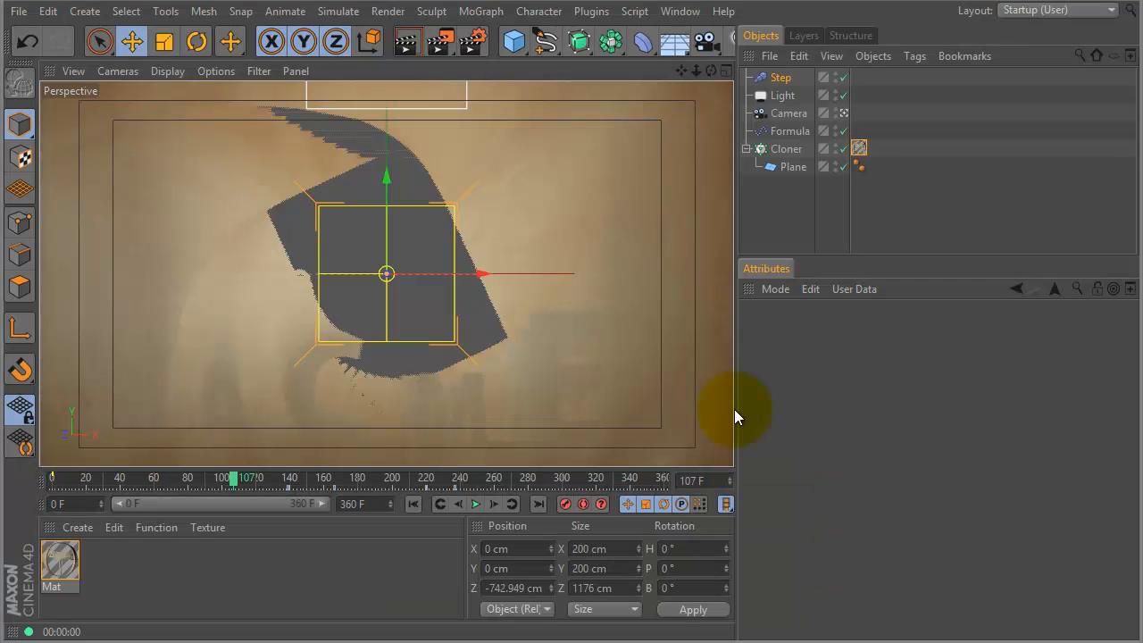
left_click(785, 131)
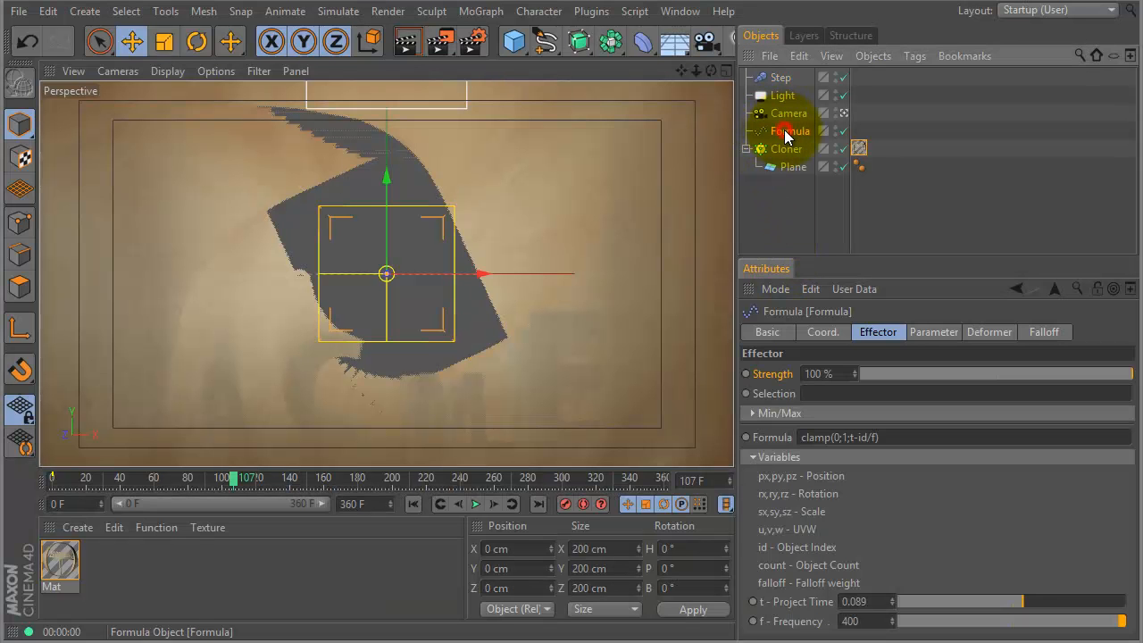
left_click(944, 334)
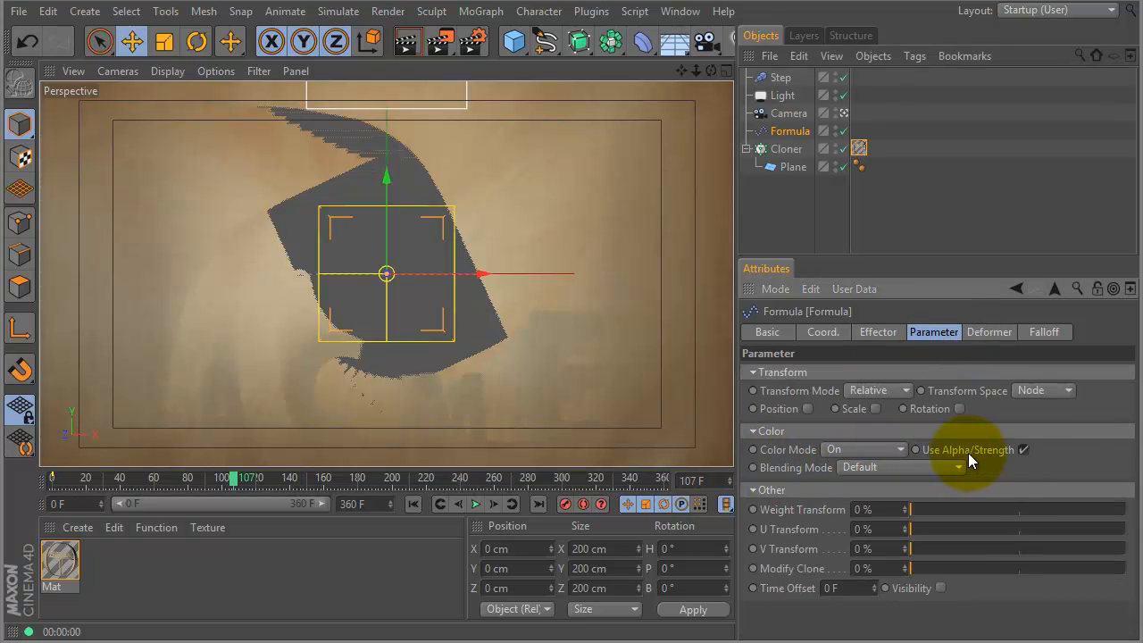
left_click(1024, 451)
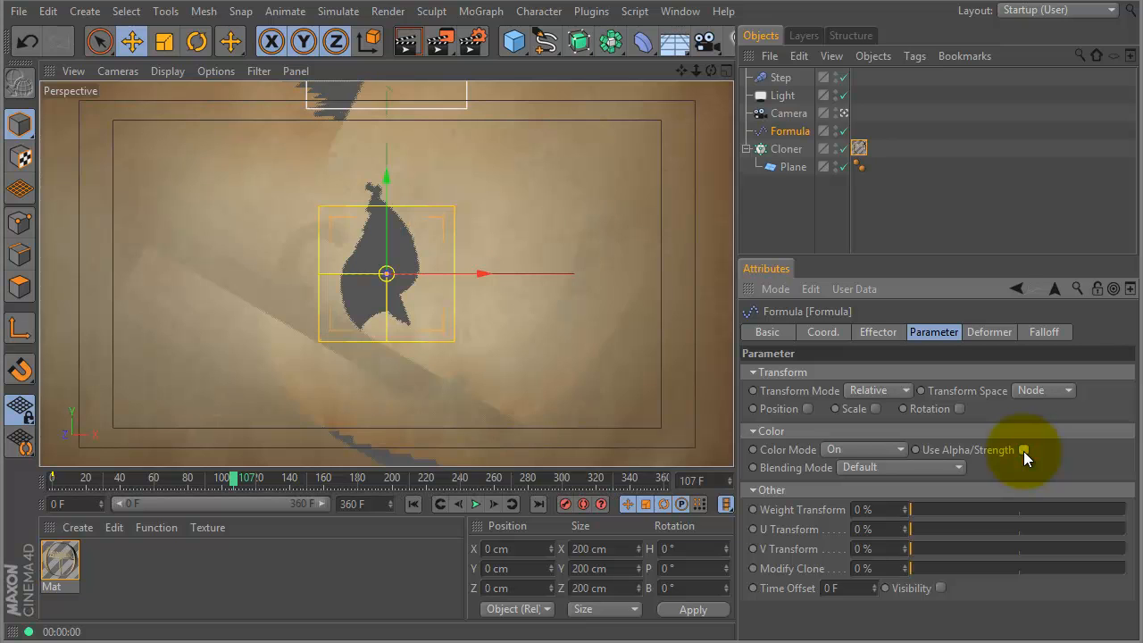
mouse_move(234, 478)
left_mouse_down()
mouse_move(100, 482)
mouse_move(111, 486)
left_mouse_up()
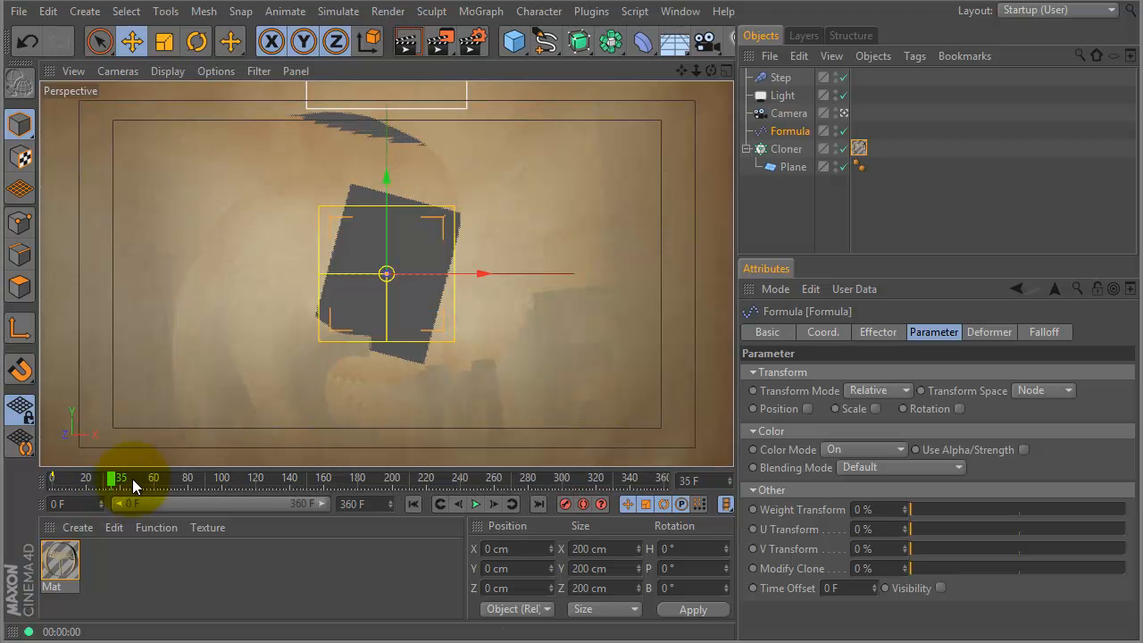
mouse_move(109, 480)
left_mouse_down()
mouse_move(124, 480)
mouse_move(51, 486)
left_mouse_up()
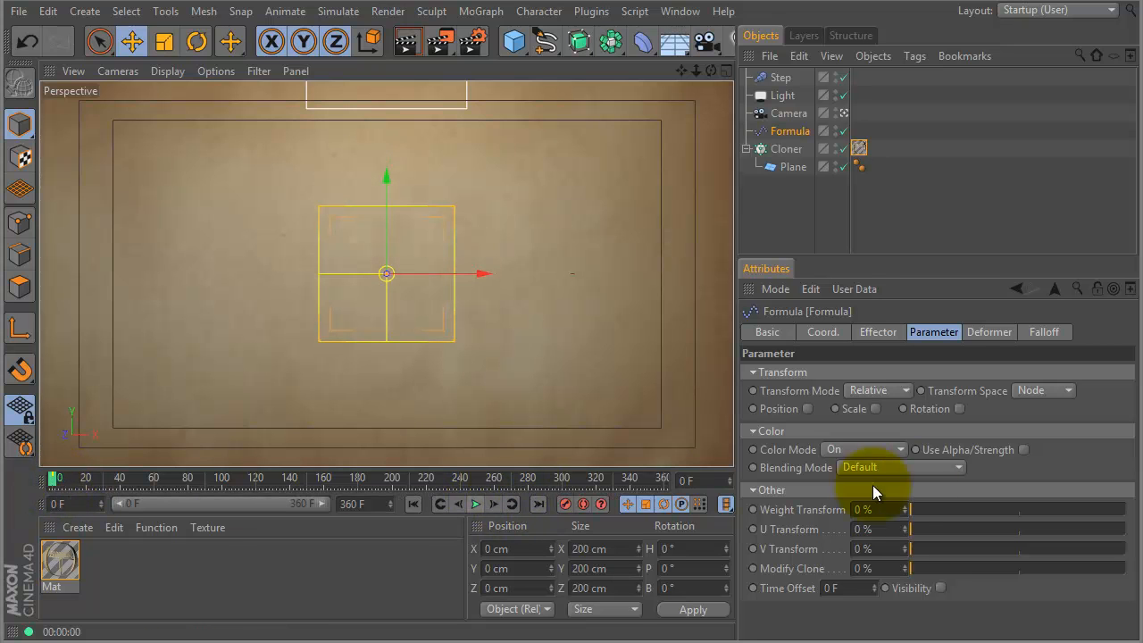
- Re-enable Use Alpha/Strength on the Formula effector, play the animation to compare, and disable the option again
left_click(1023, 449)
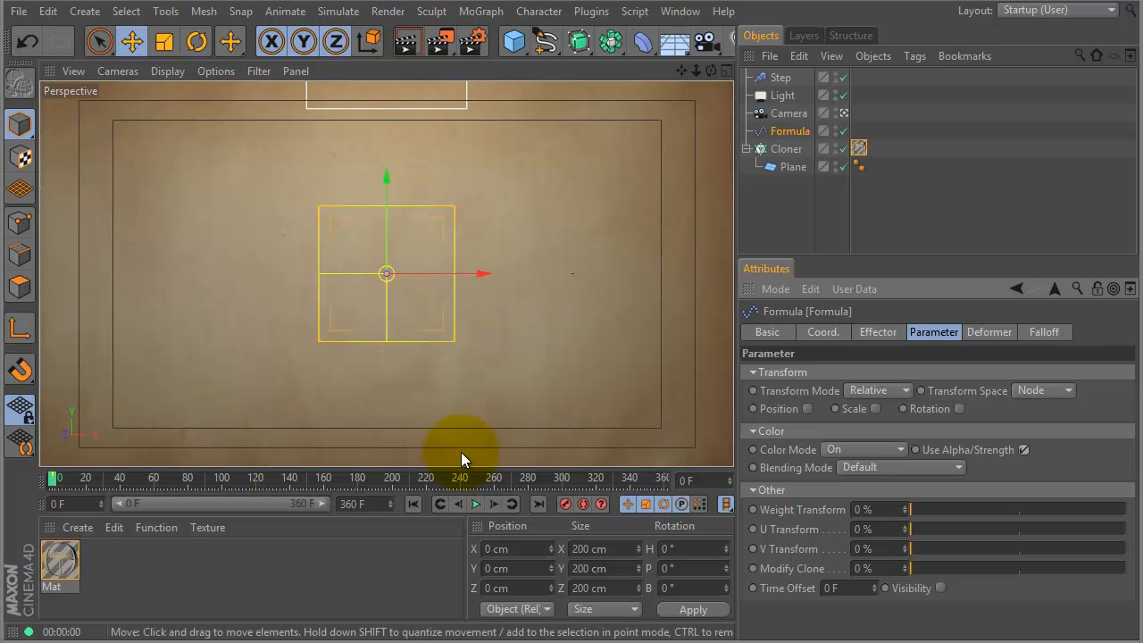
left_click(474, 505)
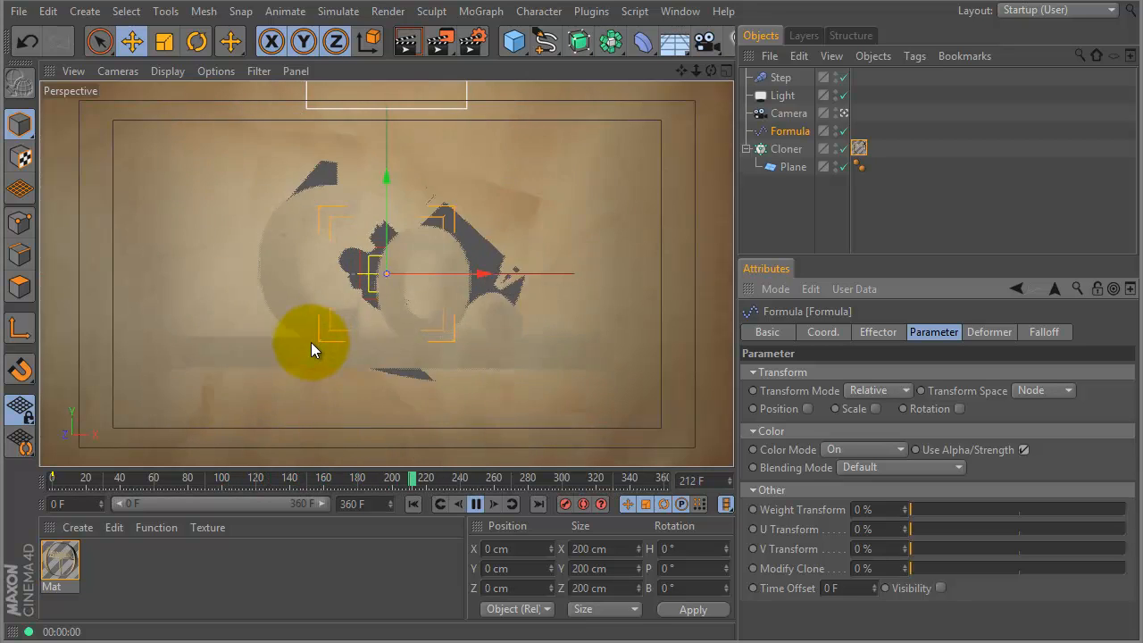
left_click(475, 504)
left_click(1024, 450)
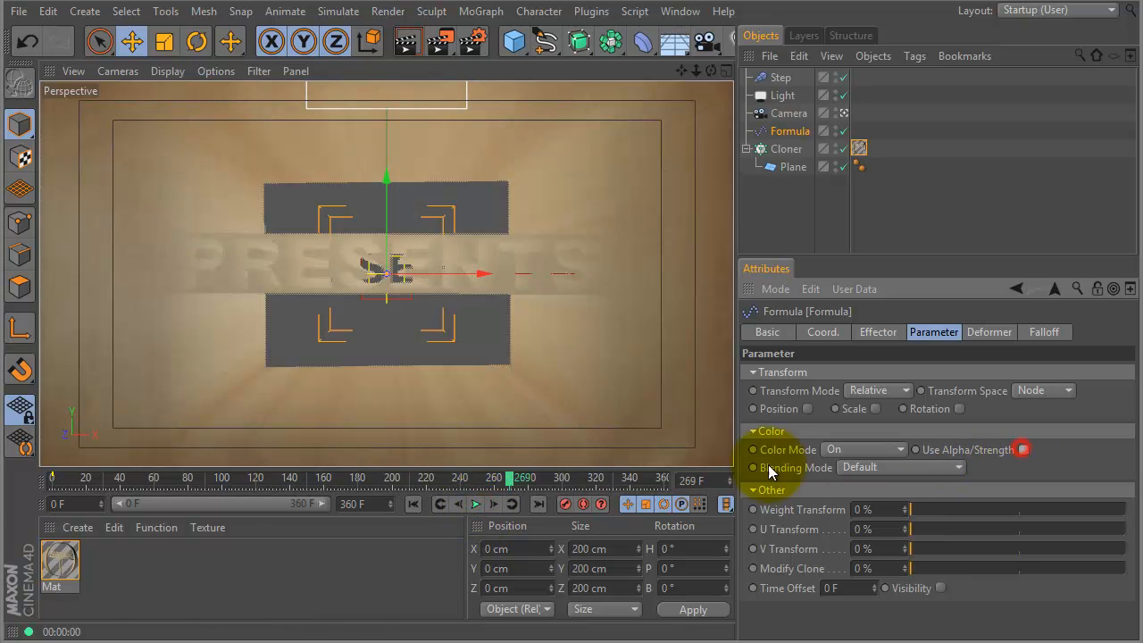
- Replay the animation from frame 0 and scrub onward to check how the cloned planes look
left_click(55, 478)
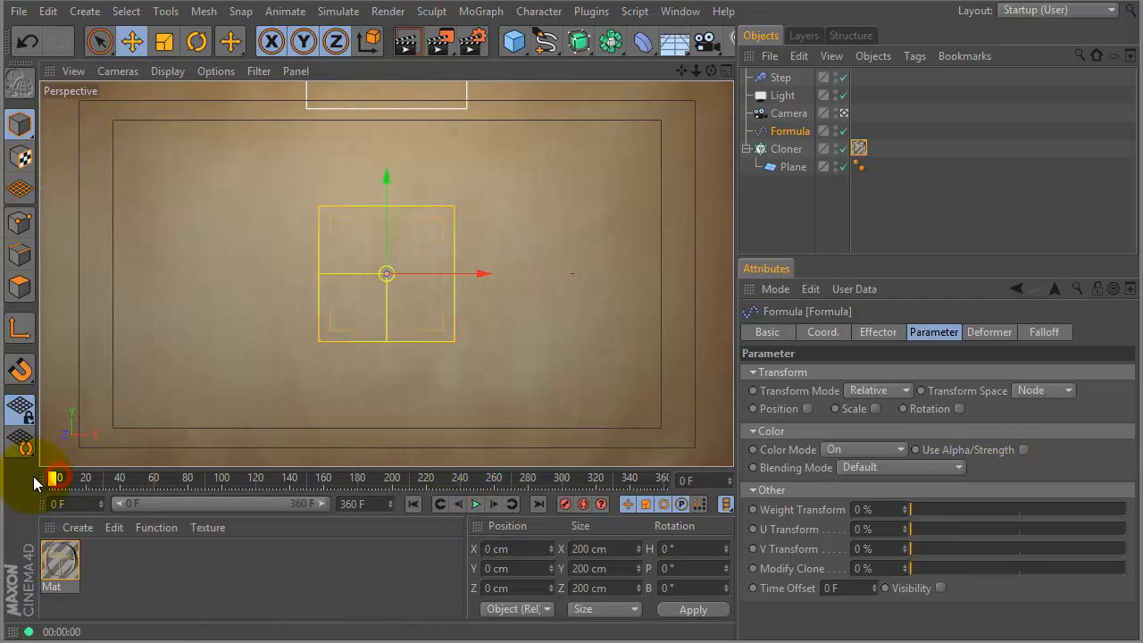
left_click(472, 506)
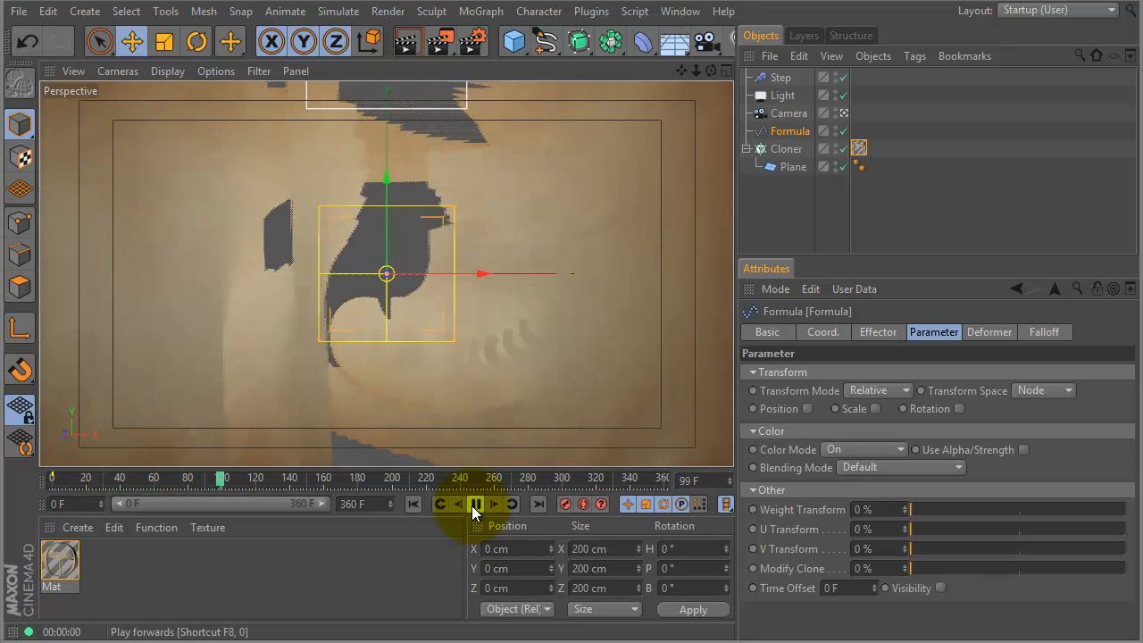
left_click(472, 506)
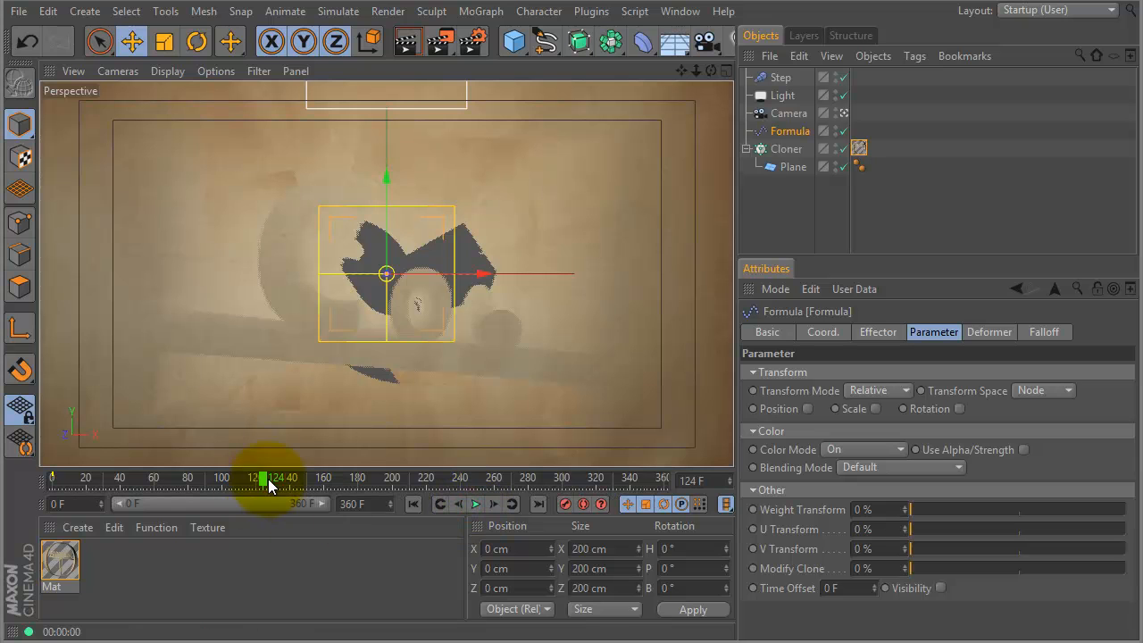
left_click_drag(265, 483, 361, 484)
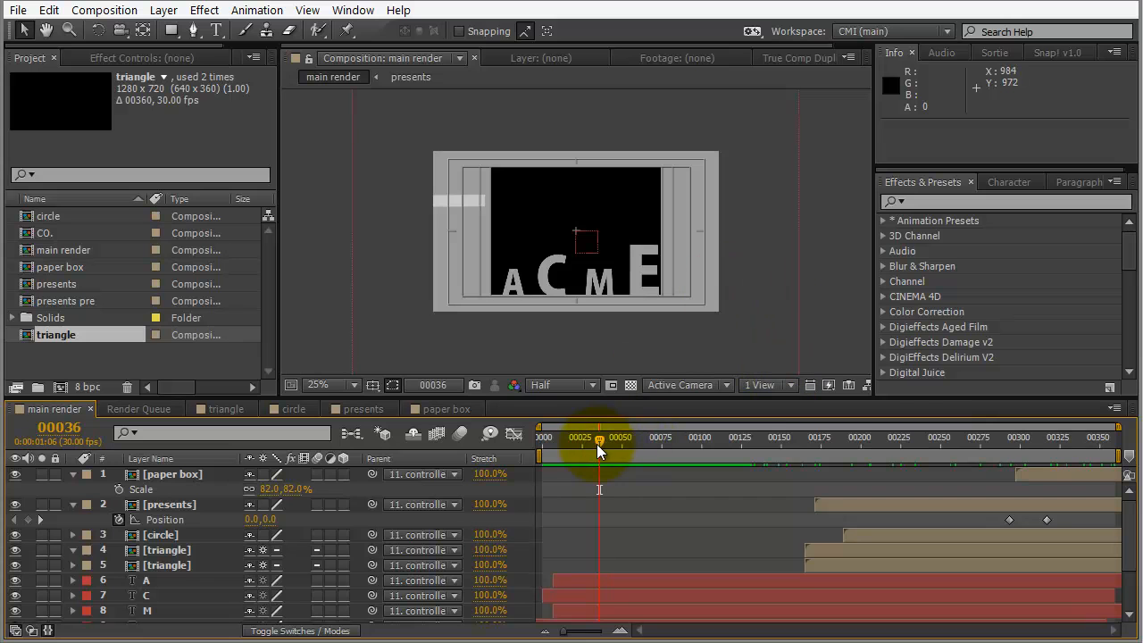
- Switch to After Effects, move to frame 101 of the main render composition, and show the controller layer's Scale and Rotation properties
left_click_drag(597, 444, 702, 447)
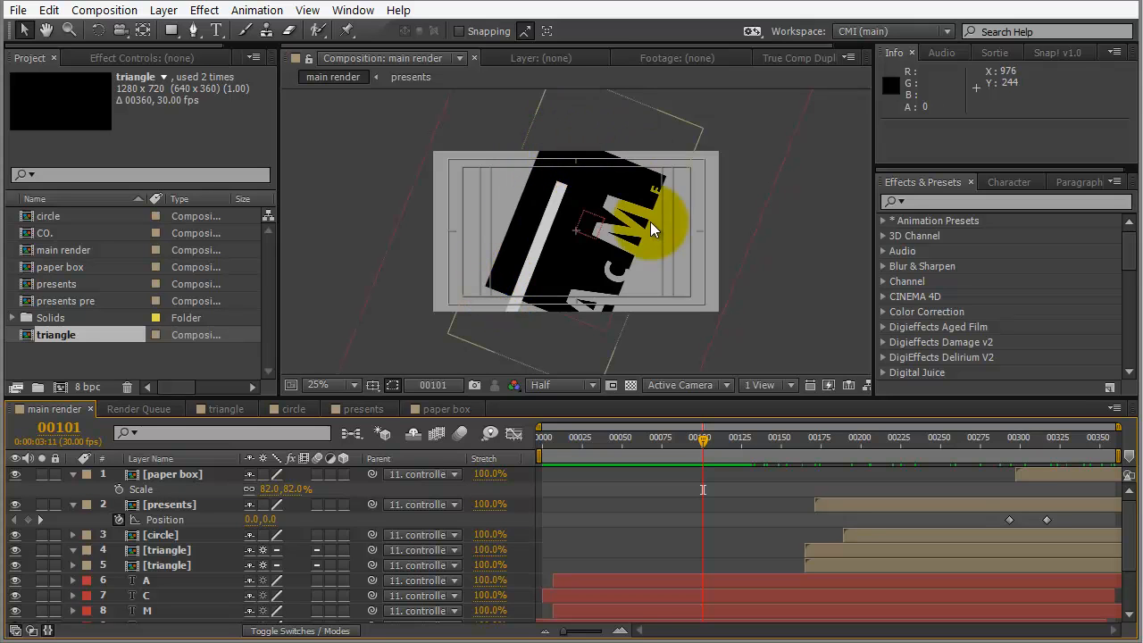
mouse_move(701, 434)
left_mouse_down()
mouse_move(675, 438)
mouse_move(703, 438)
left_mouse_up()
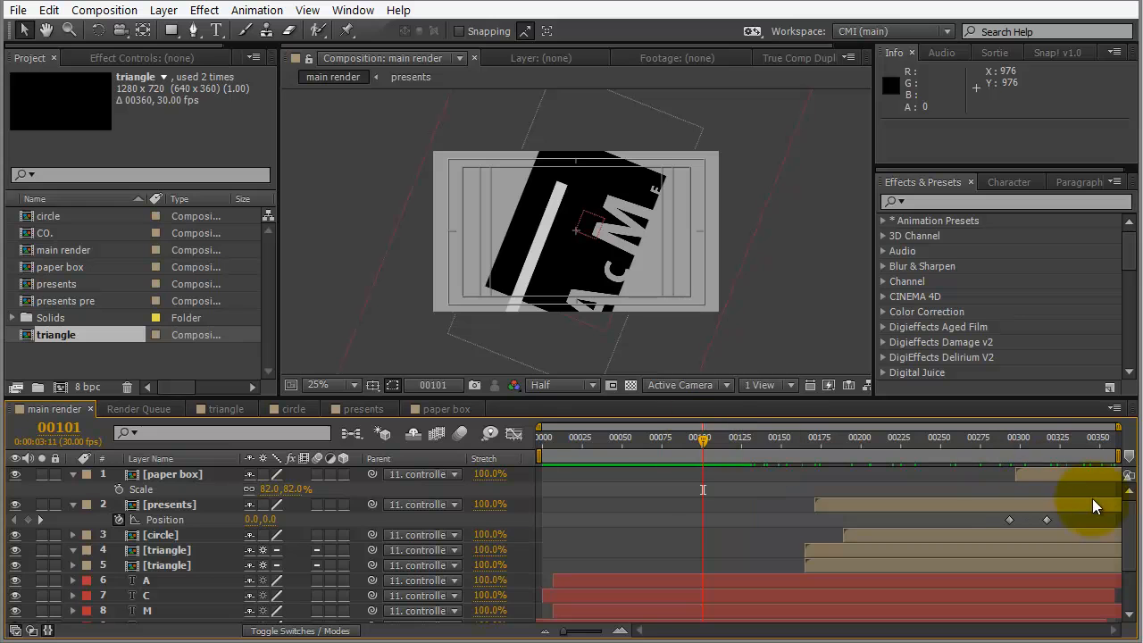
scroll(1131, 556, "down", 3)
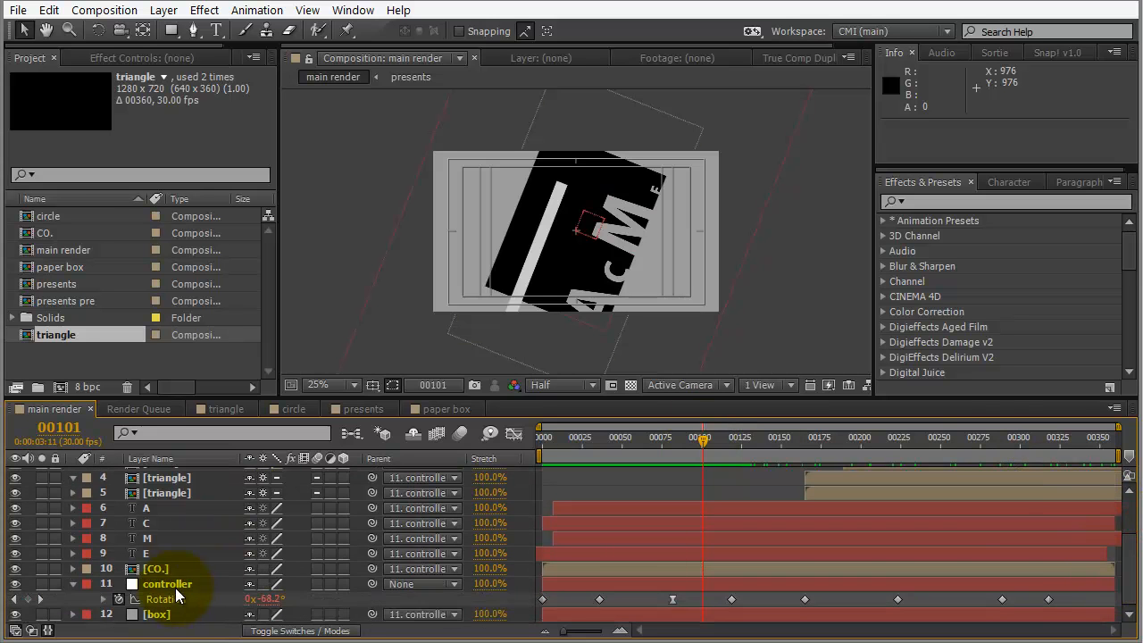
left_click(170, 584)
key("s")
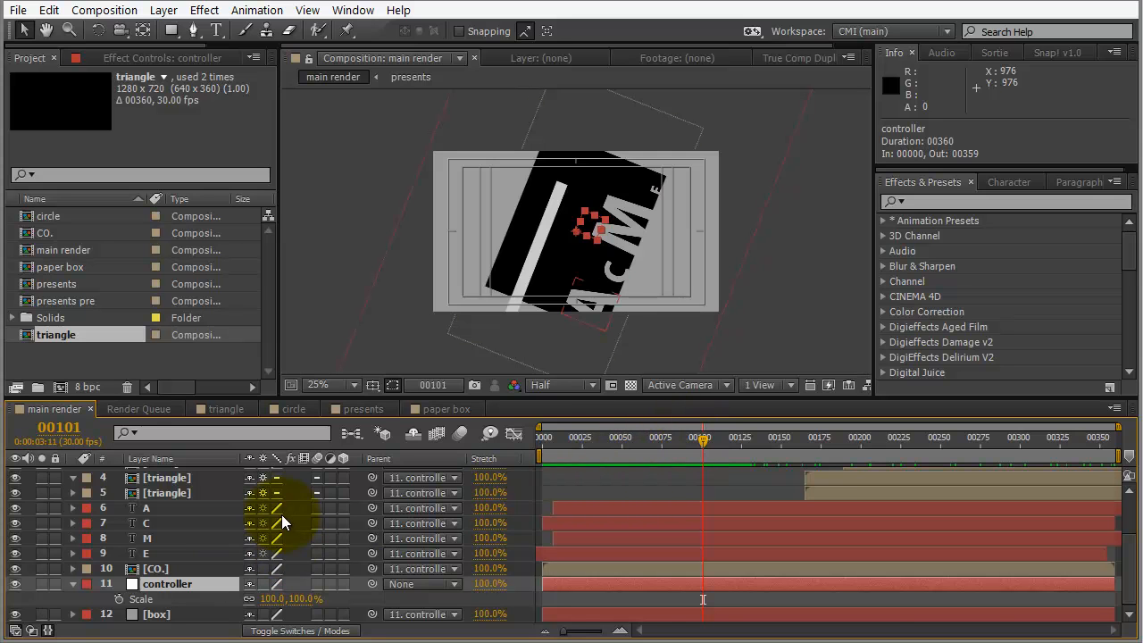
key("shift+r")
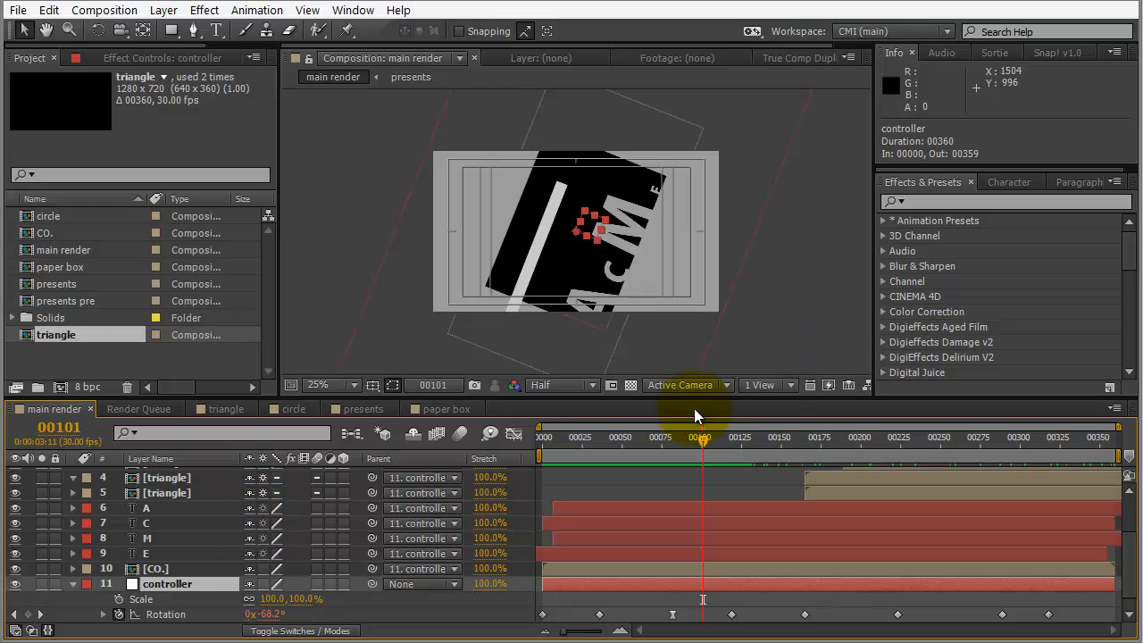
- Keyframe the controller's Scale at 100% on the rotation keyframe before frame 101 and on frame 119
left_click_drag(709, 437, 673, 438)
left_click(119, 600)
left_click_drag(741, 438, 731, 439)
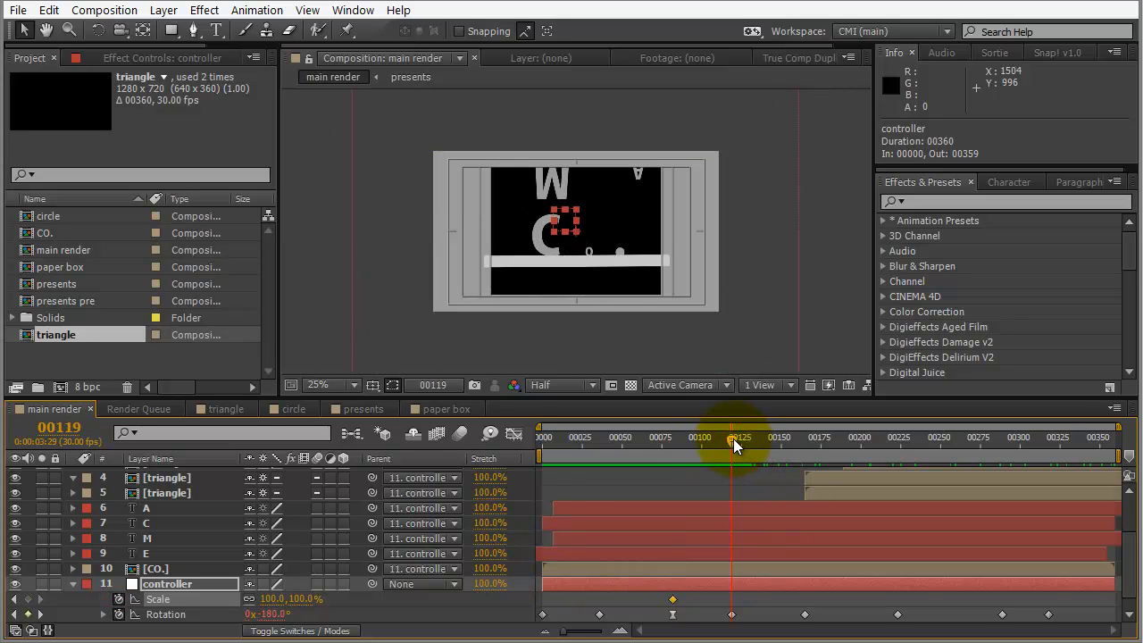
left_click(27, 600)
- Add a controller Scale keyframe of 73.1% on frame 97, between the two 100% keyframes, and check the motion at frame 102
left_click_drag(738, 439, 708, 444)
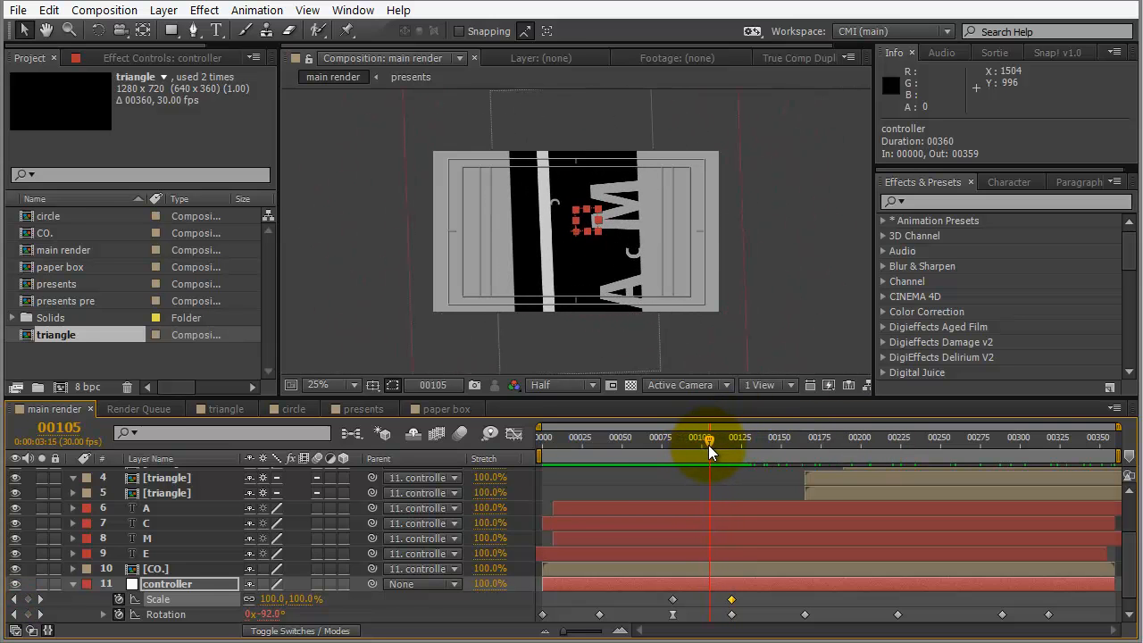
mouse_move(301, 600)
left_mouse_down()
mouse_move(276, 599)
mouse_move(294, 599)
left_mouse_up()
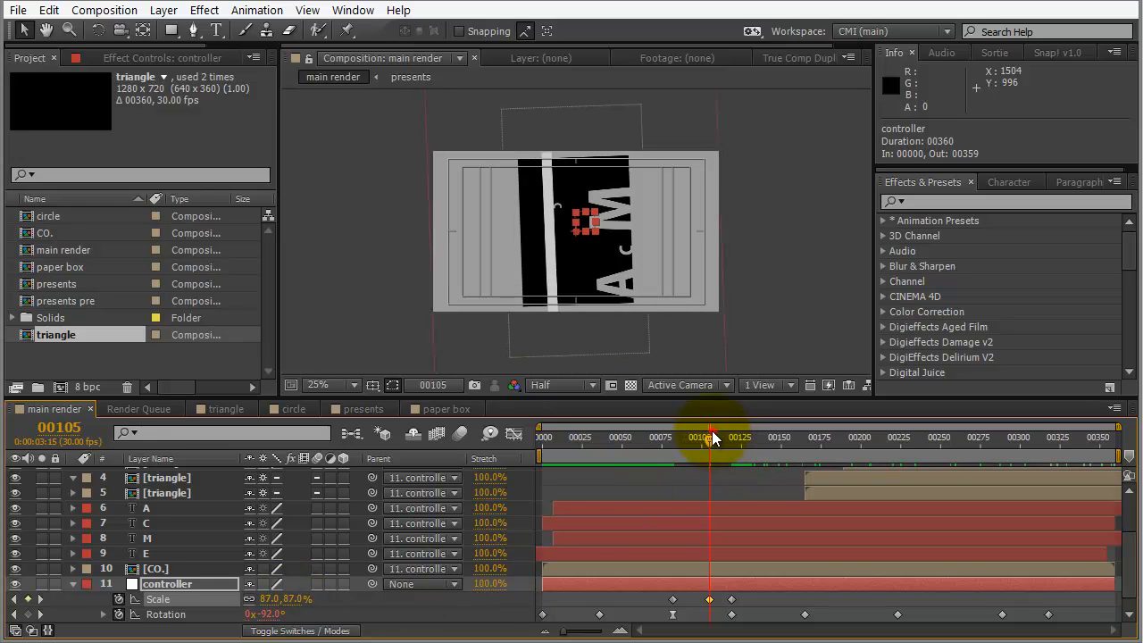
mouse_move(706, 434)
left_mouse_down()
mouse_move(683, 441)
mouse_move(698, 442)
left_mouse_up()
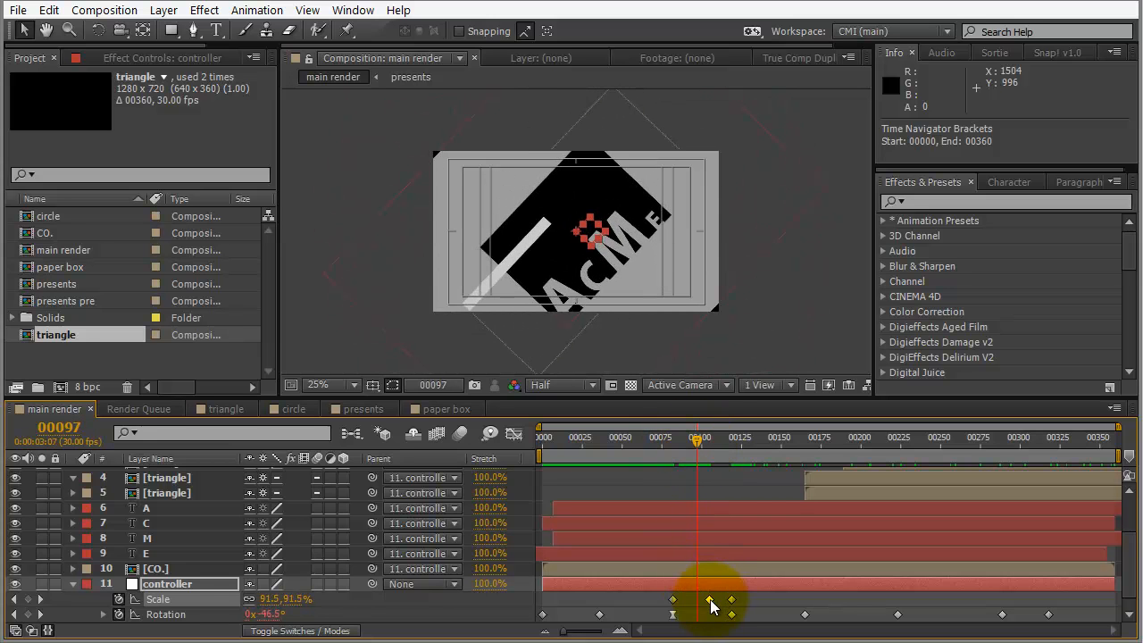
left_click_drag(710, 600, 696, 601)
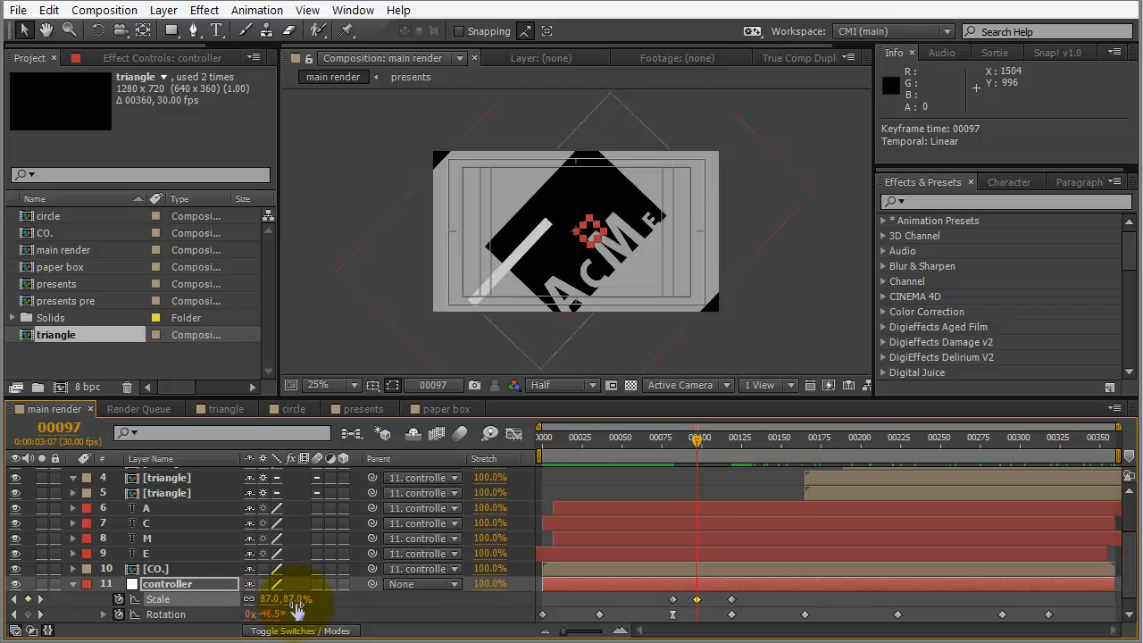
left_click_drag(268, 599, 172, 602)
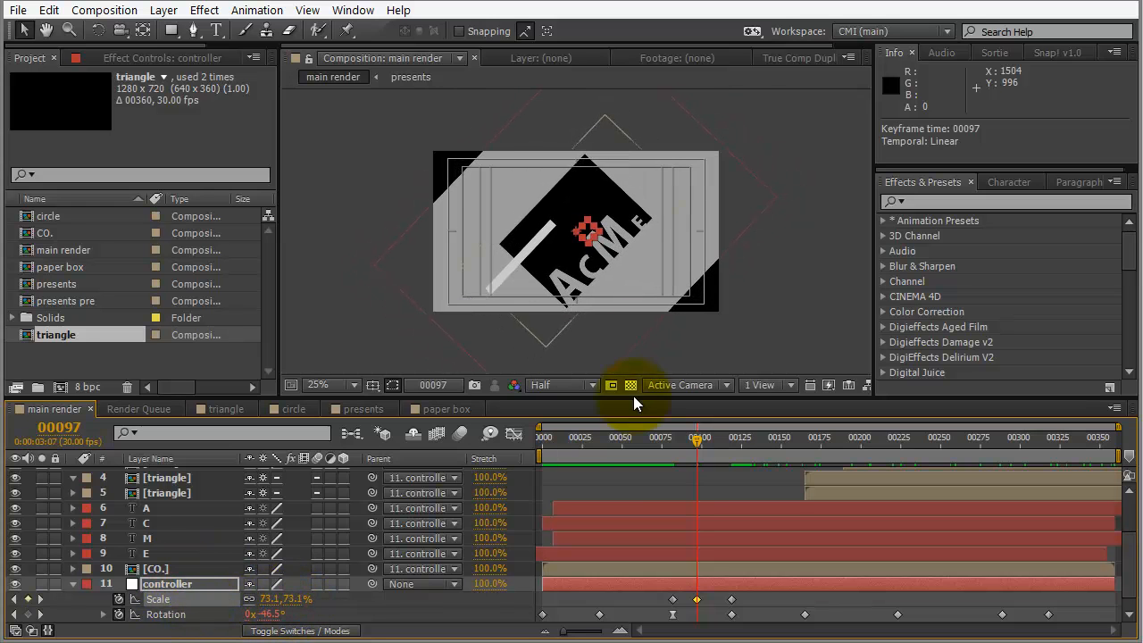
mouse_move(702, 443)
left_mouse_down()
mouse_move(674, 441)
mouse_move(745, 447)
mouse_move(671, 449)
mouse_move(705, 450)
left_mouse_up()
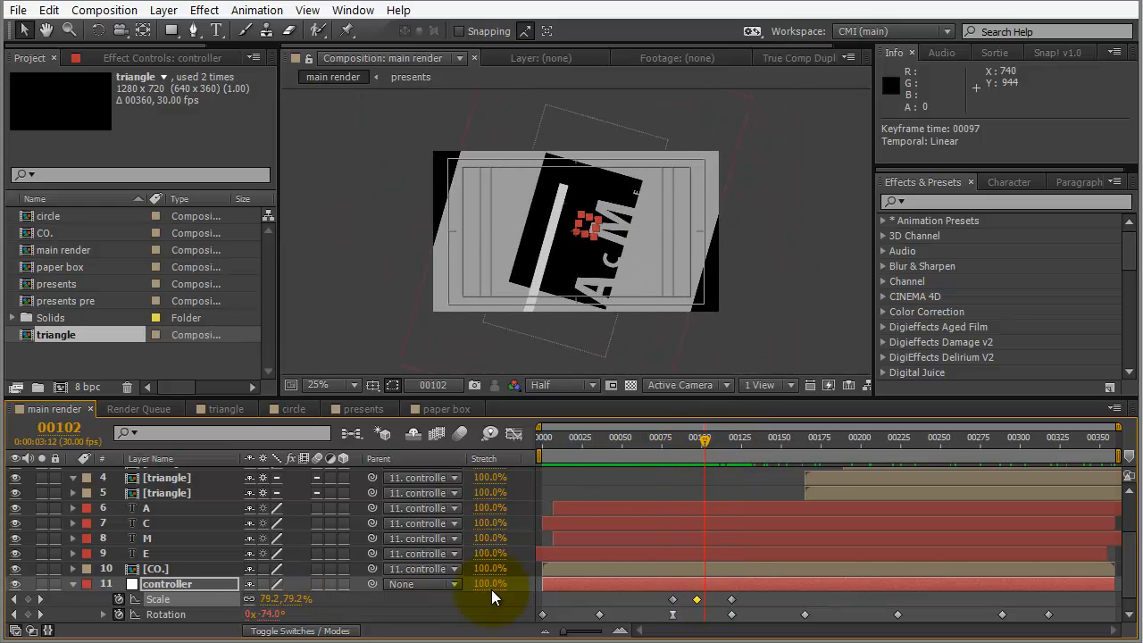
- Try stretching the box layer to a scale of 100%, 129% at frame 102, and undo it
left_click_drag(1127, 539, 1127, 556)
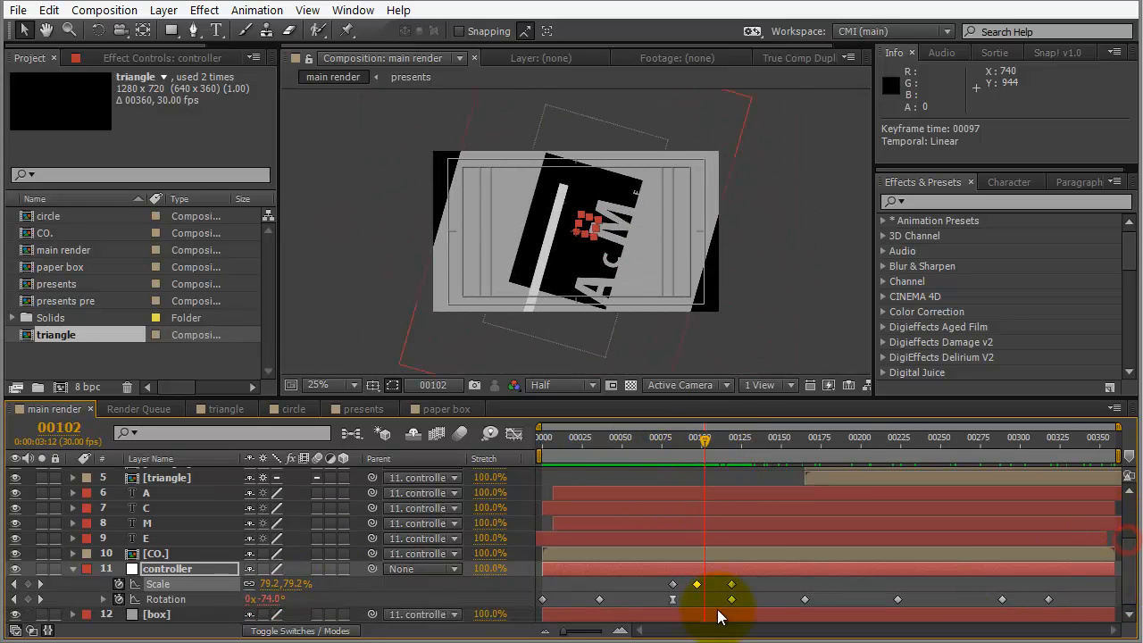
left_click(179, 614)
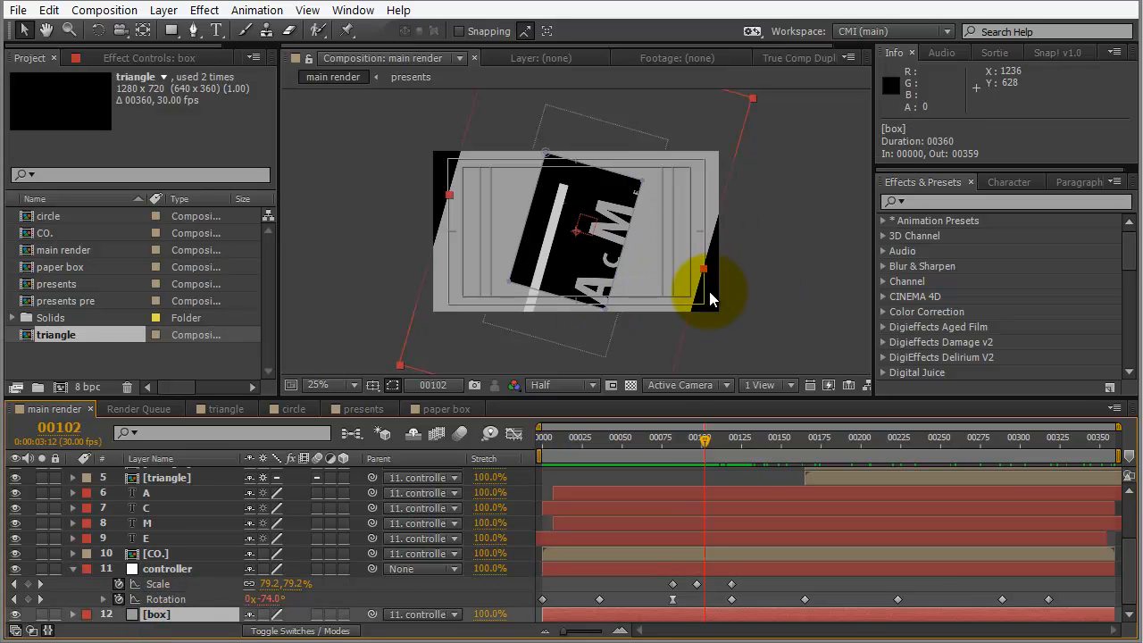
left_click_drag(700, 282, 742, 276)
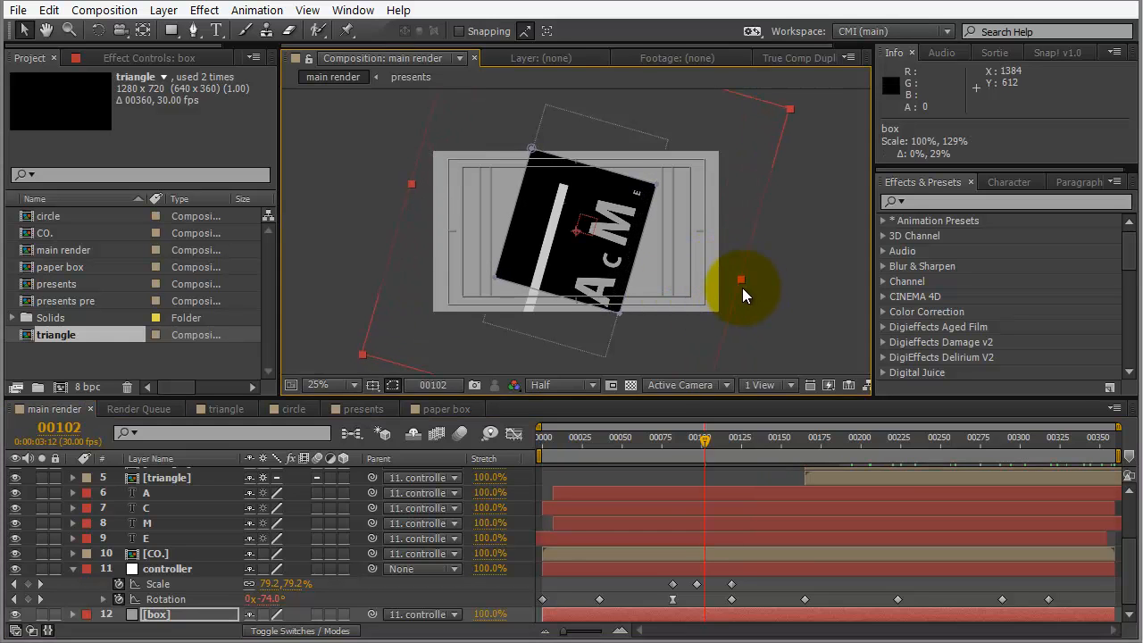
key("ctrl+z")
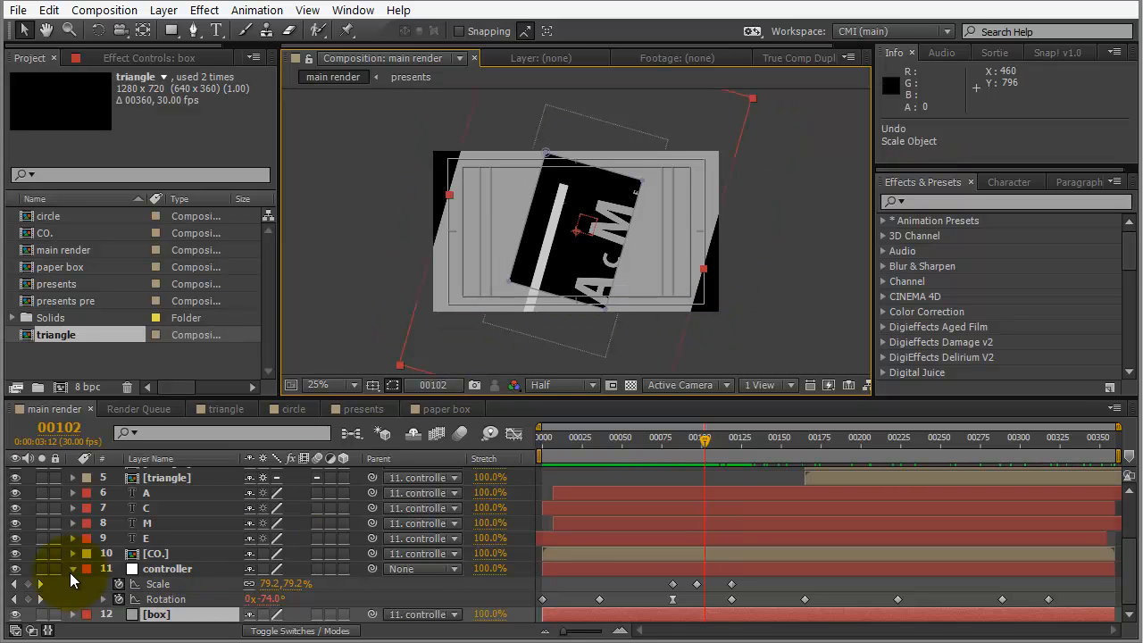
- Collapse the controller layer's properties and create a 1280 × 720 px gray solid named "box background" above the box layer
left_click(73, 569)
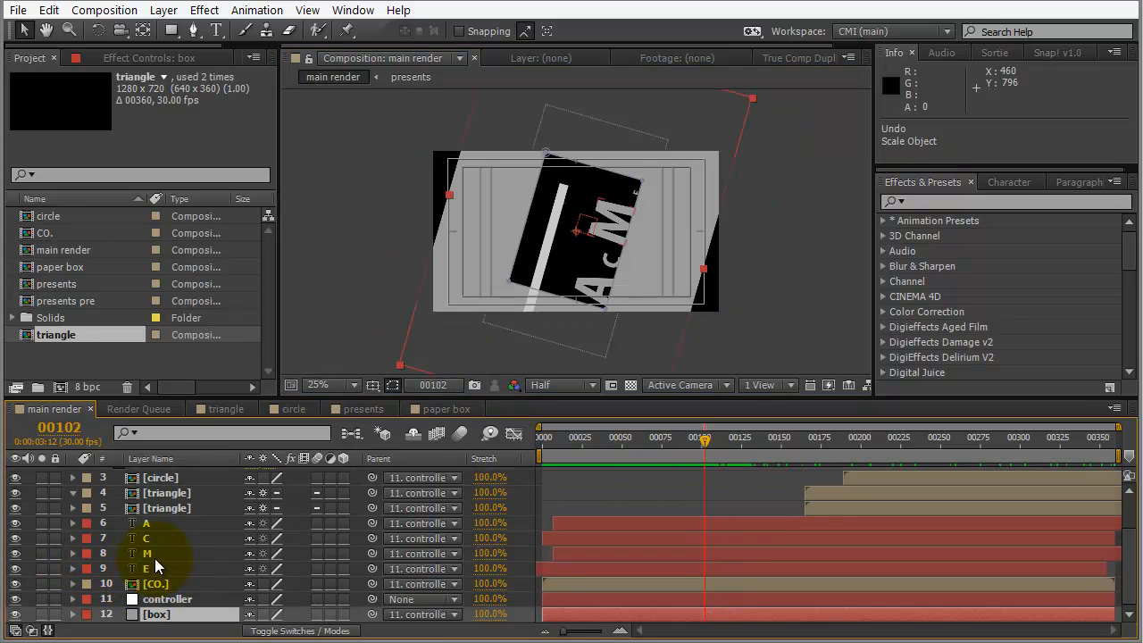
key("ctrl+y")
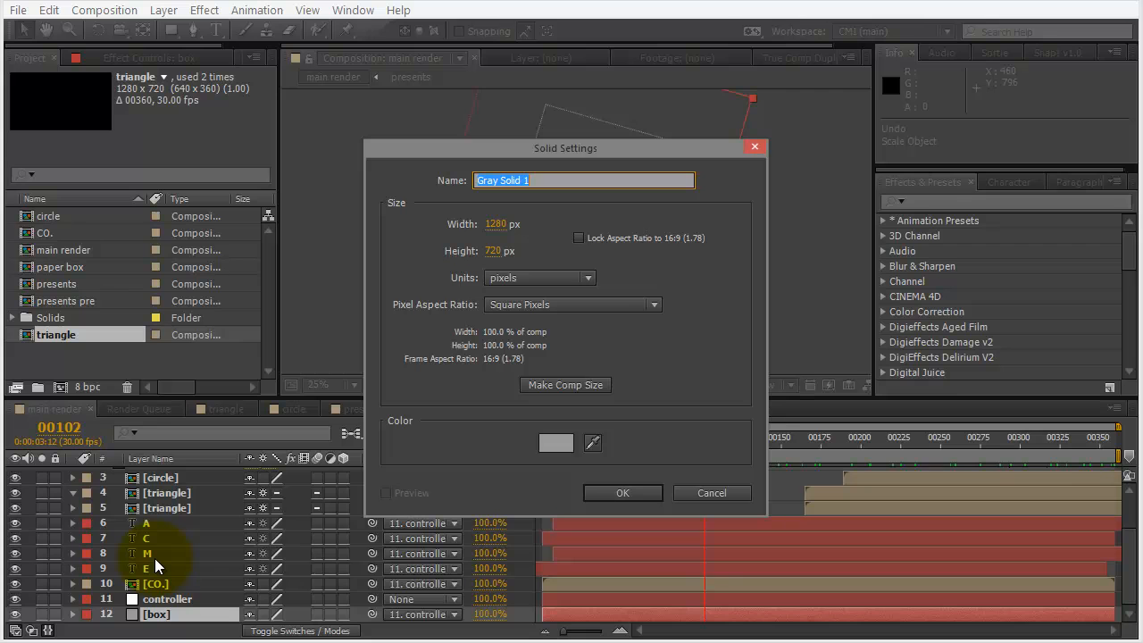
type("box background")
key("Return")
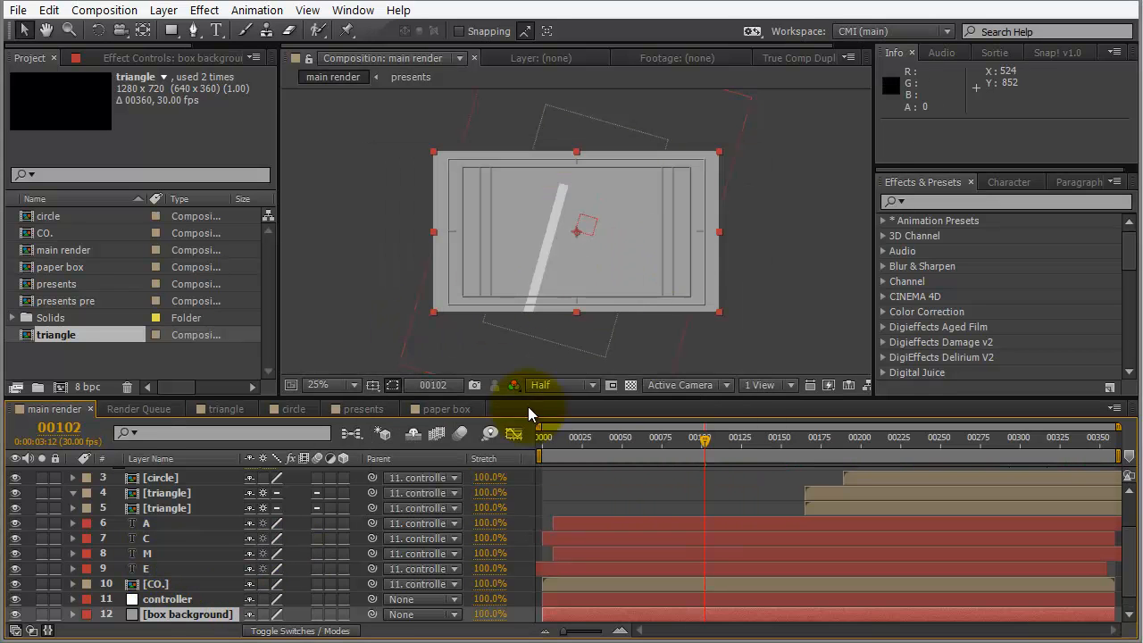
- Scale the box background solid proportionally to about 445% so it extends far beyond the frame
left_click_drag(700, 442, 756, 427)
scroll(692, 347, "down", 2)
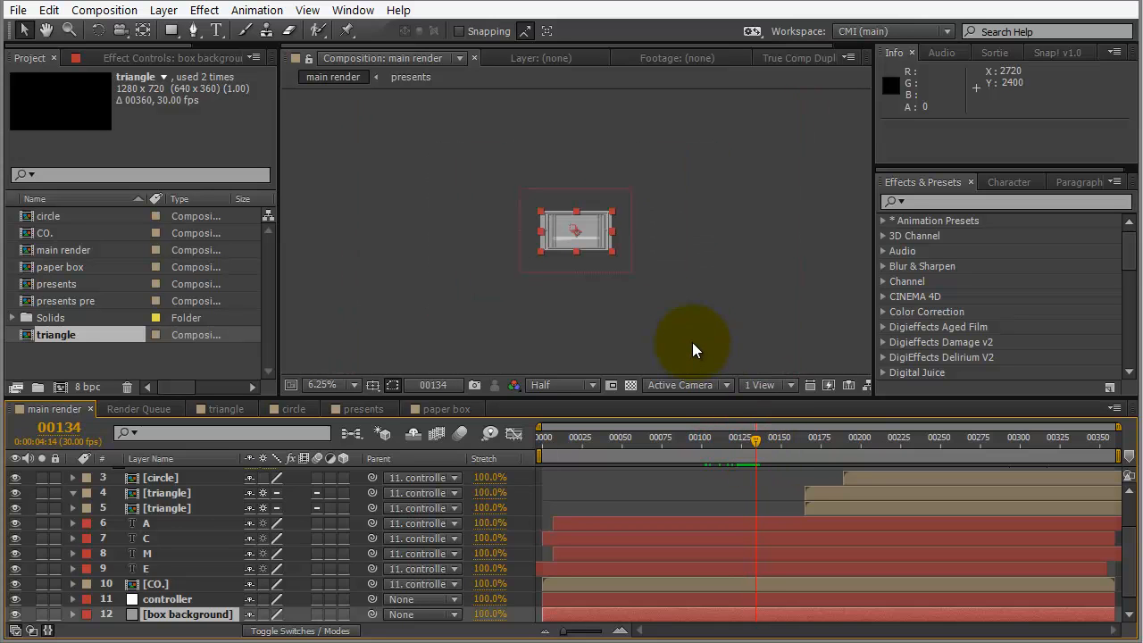
left_click_drag(612, 253, 692, 329)
left_click_drag(721, 344, 736, 351)
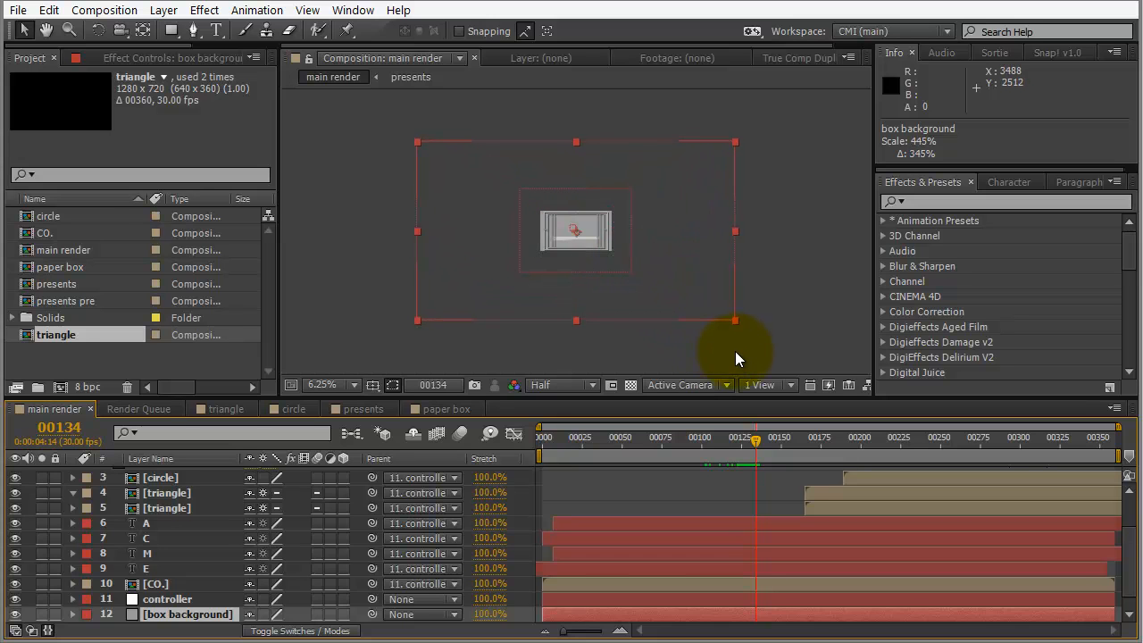
scroll(157, 574, "down", 1)
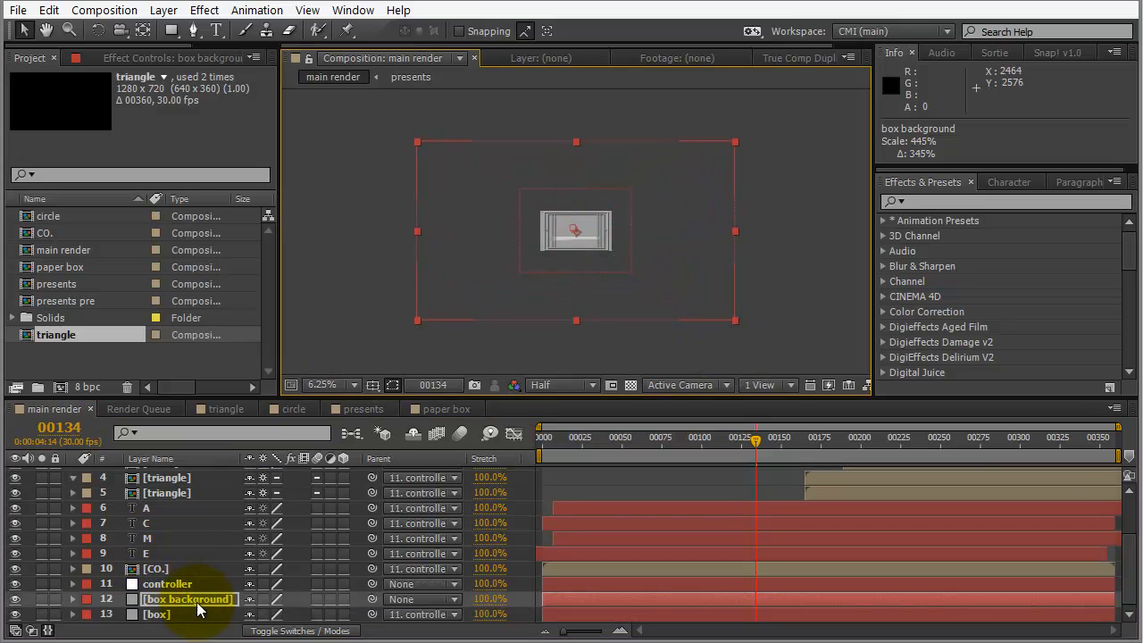
- Parent the box background layer to the controller and give it a rectangular mask scaled to 18.5% of the layer's size
left_click_drag(371, 600, 218, 585)
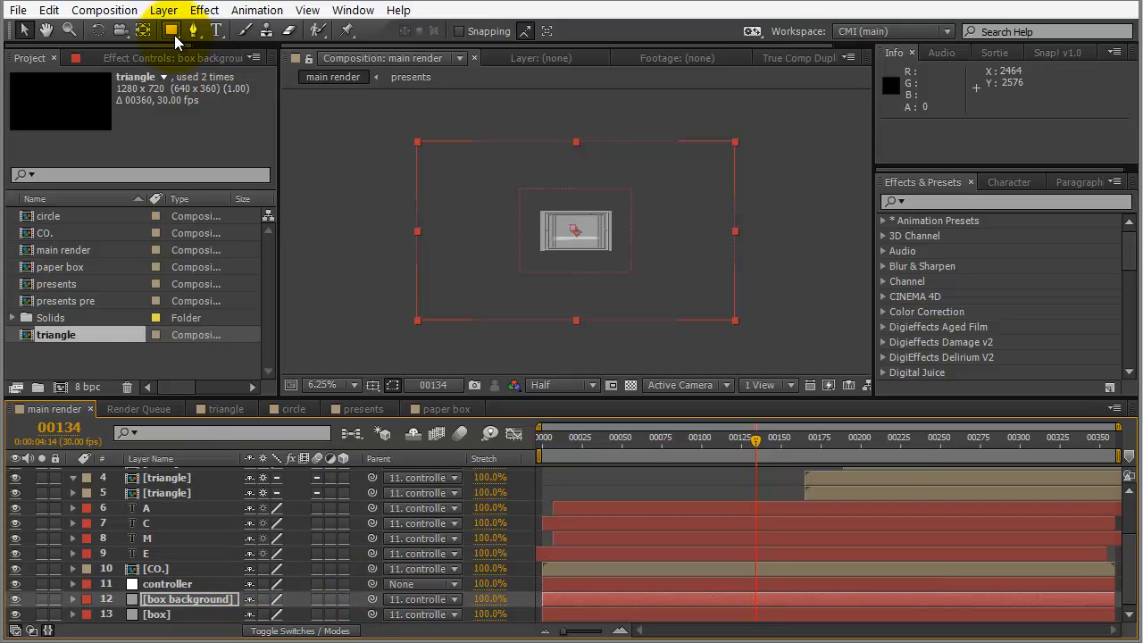
double_click(172, 31)
left_click(736, 143)
double_click(735, 143)
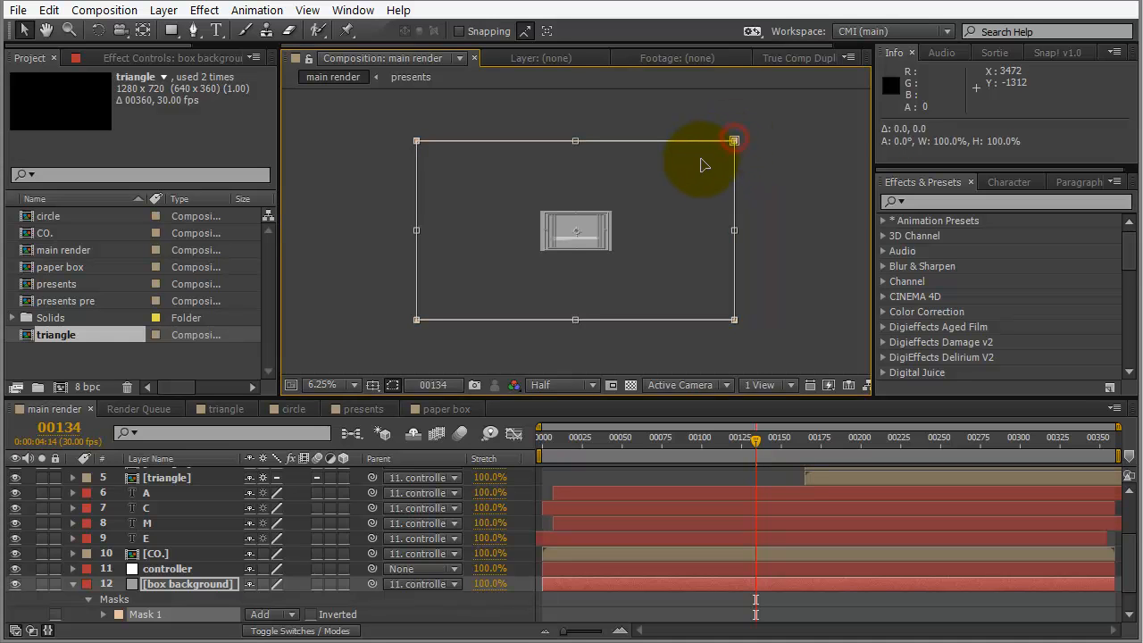
left_click_drag(734, 140, 606, 208)
scroll(606, 208, "up", 6)
scroll(589, 223, "down", 2)
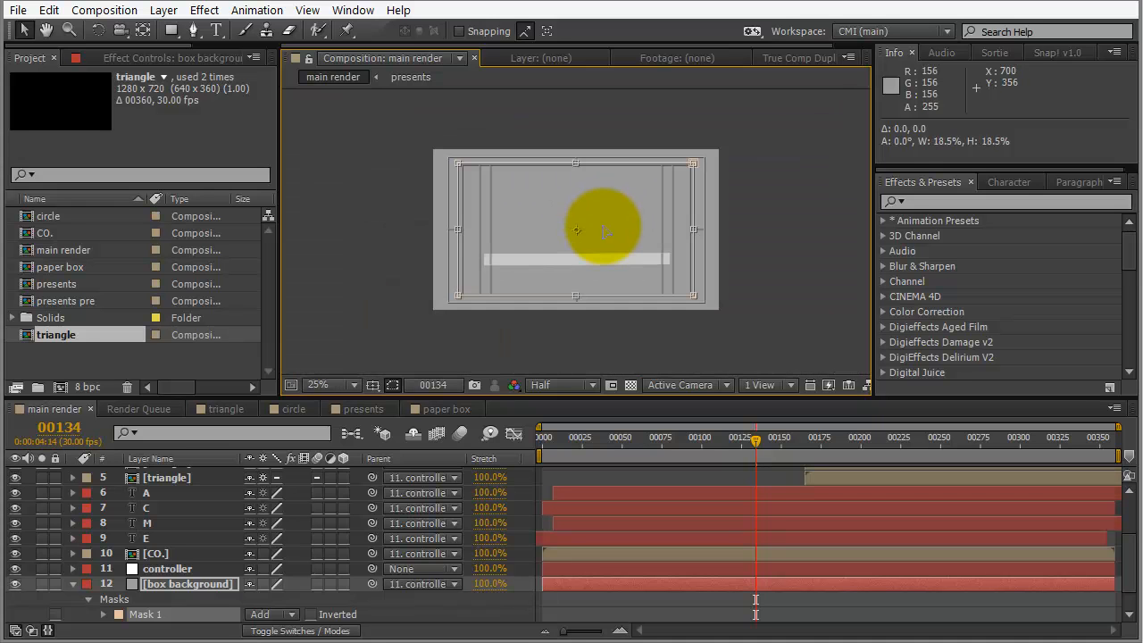
- Reveal the controller layer's keyframed properties and set the box background's mask mode to Subtract
left_click(169, 569)
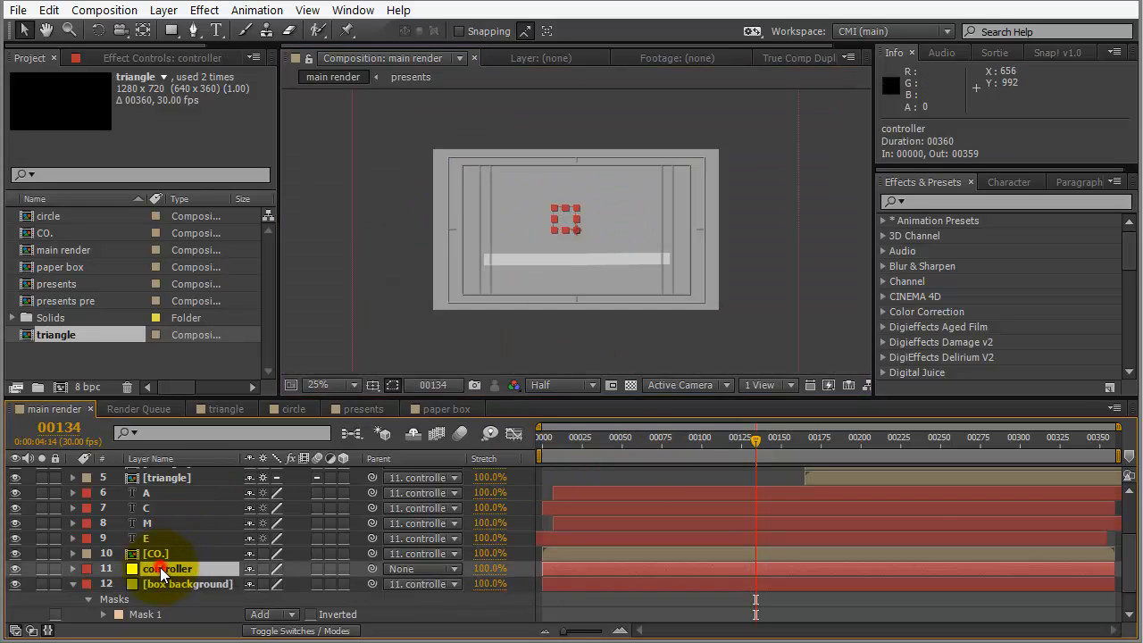
key("u")
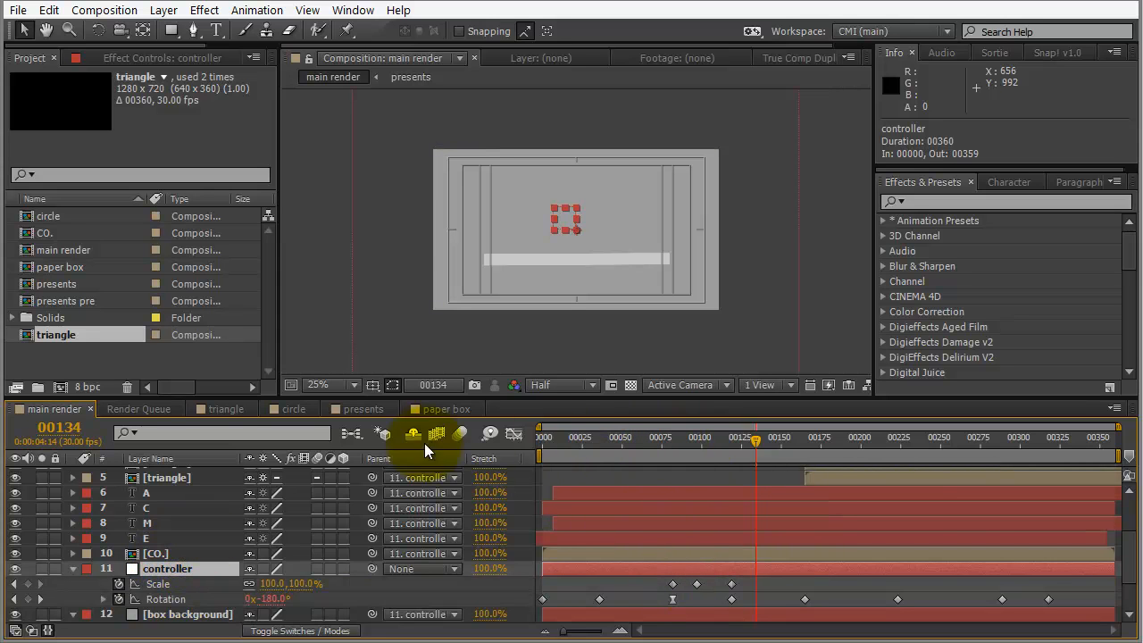
left_click(200, 616)
scroll(202, 616, "down", 2)
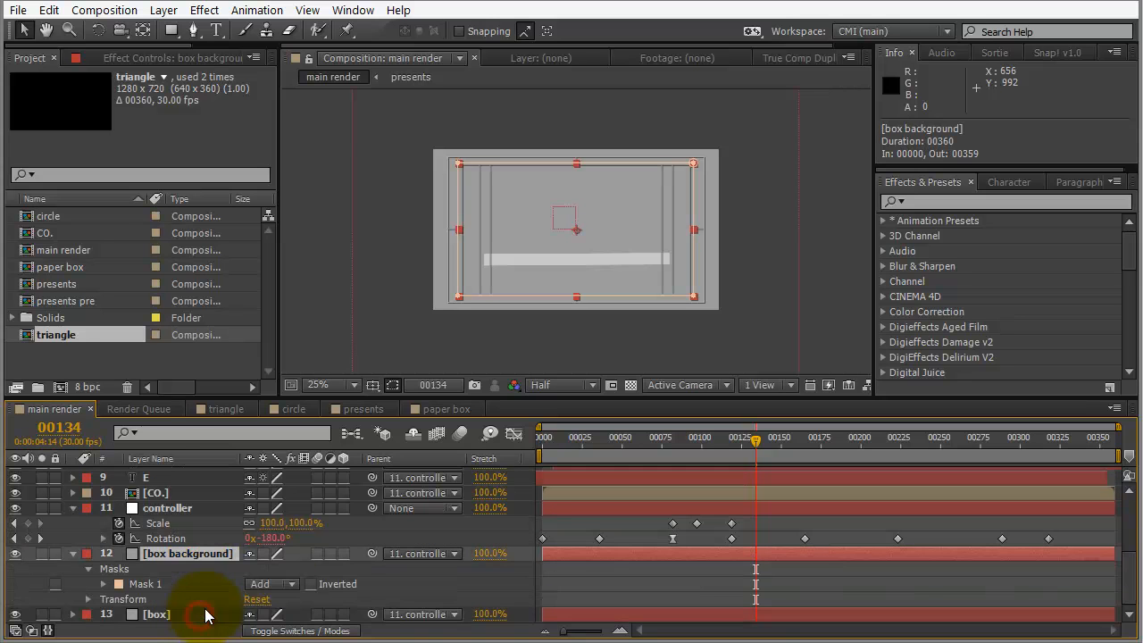
left_click(289, 586)
left_click(288, 640)
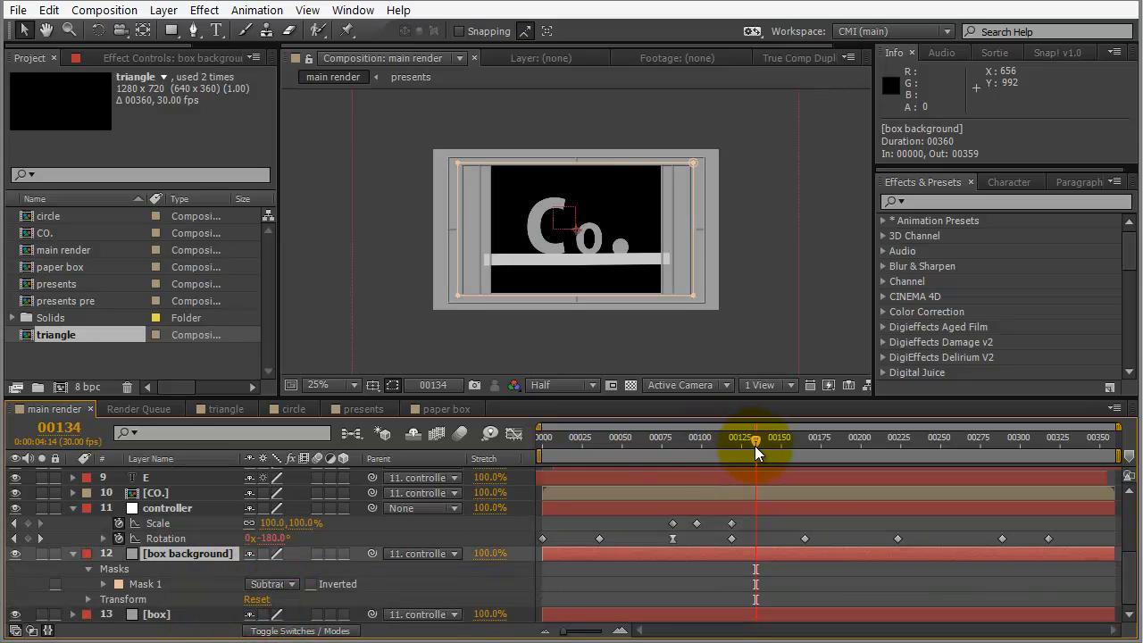
- Set the controller's Scale keyframe on frame 97 to 62.1%
left_click_drag(753, 439, 696, 435)
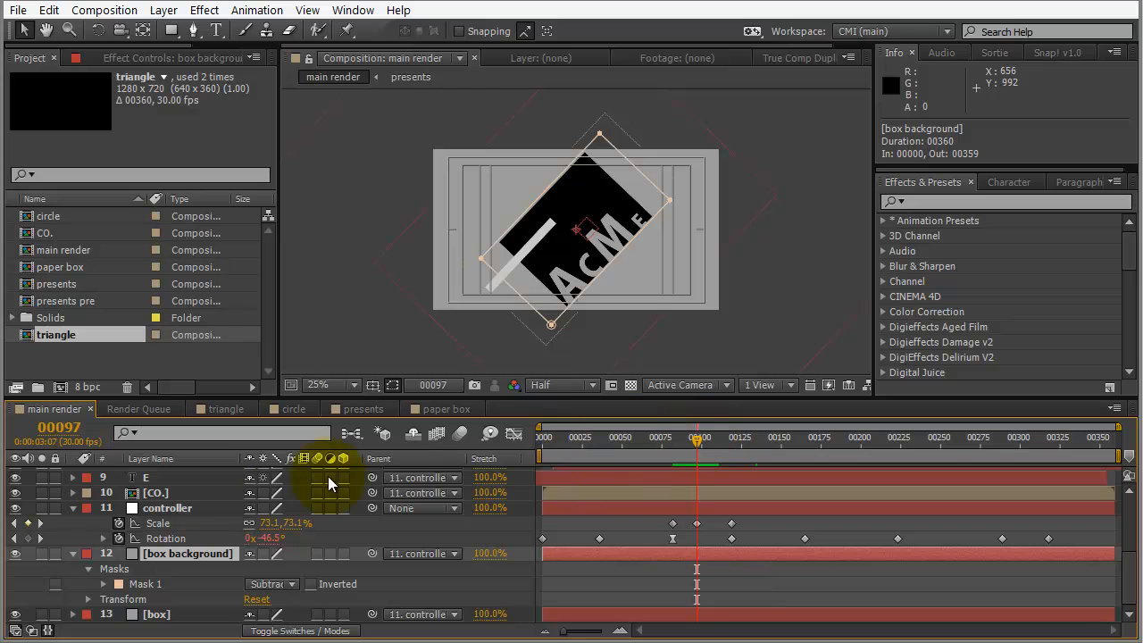
left_click_drag(289, 524, 257, 524)
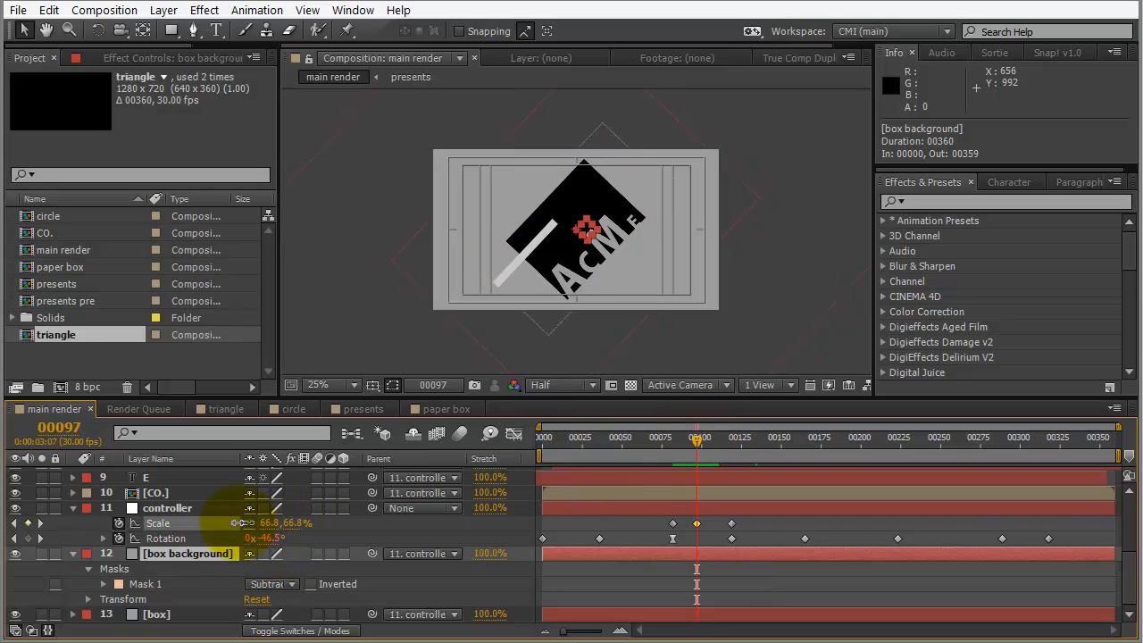
left_click(563, 506)
mouse_move(698, 443)
left_mouse_down()
mouse_move(729, 447)
mouse_move(697, 446)
left_mouse_up()
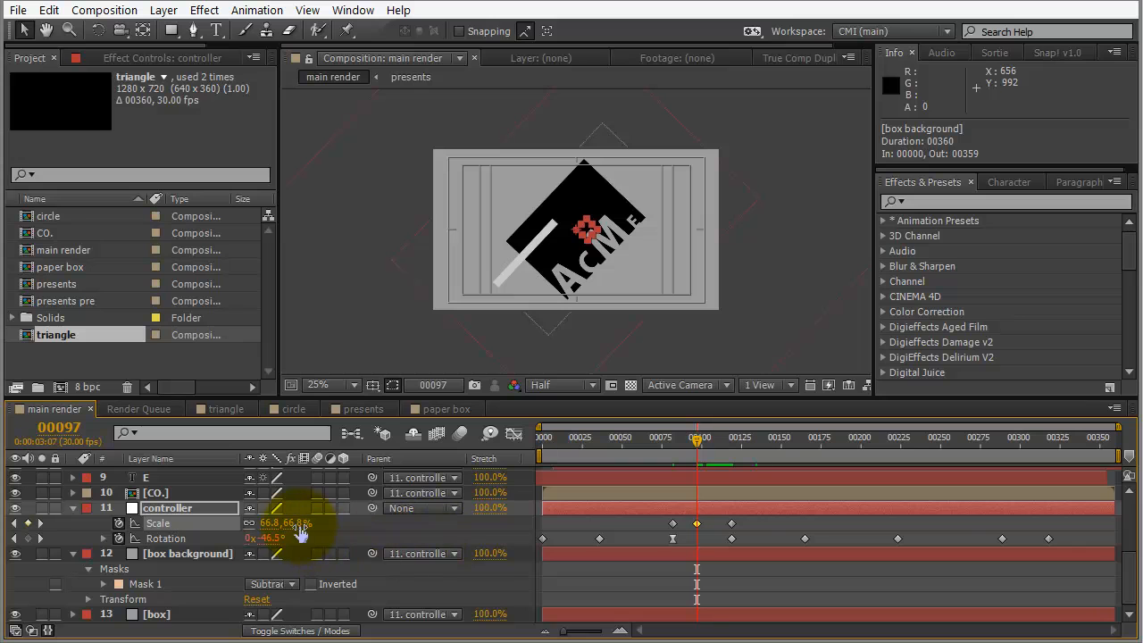
left_click_drag(270, 524, 266, 524)
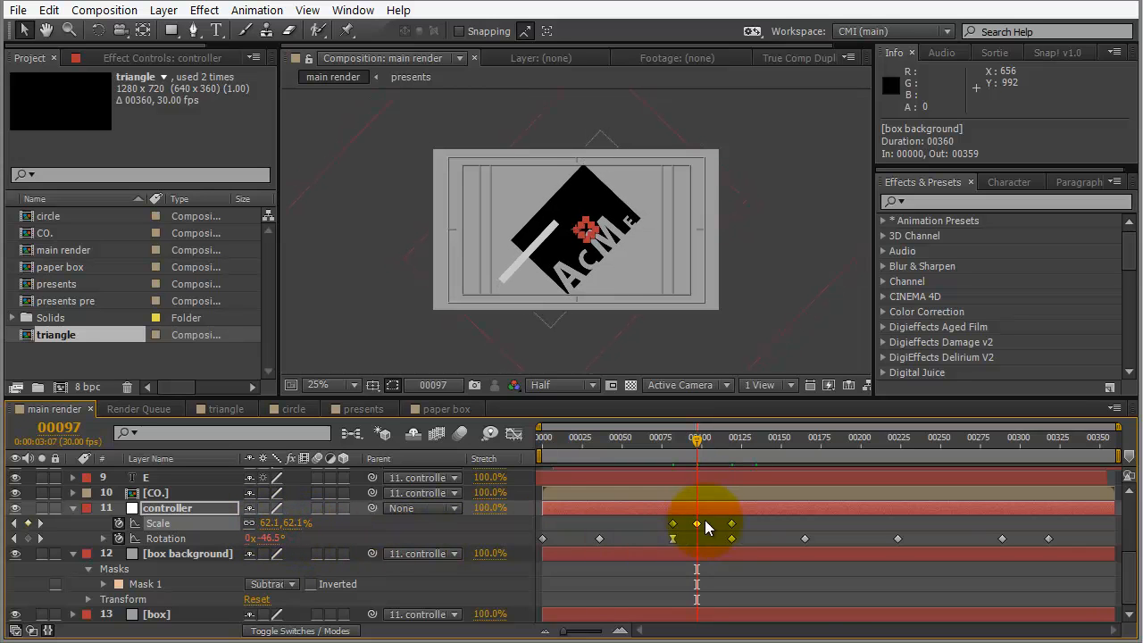
- Move the controller's middle Scale keyframe to frame 103 and the last one to frame 129, and check the motion between frames 84 and 110
left_click_drag(700, 527, 704, 529)
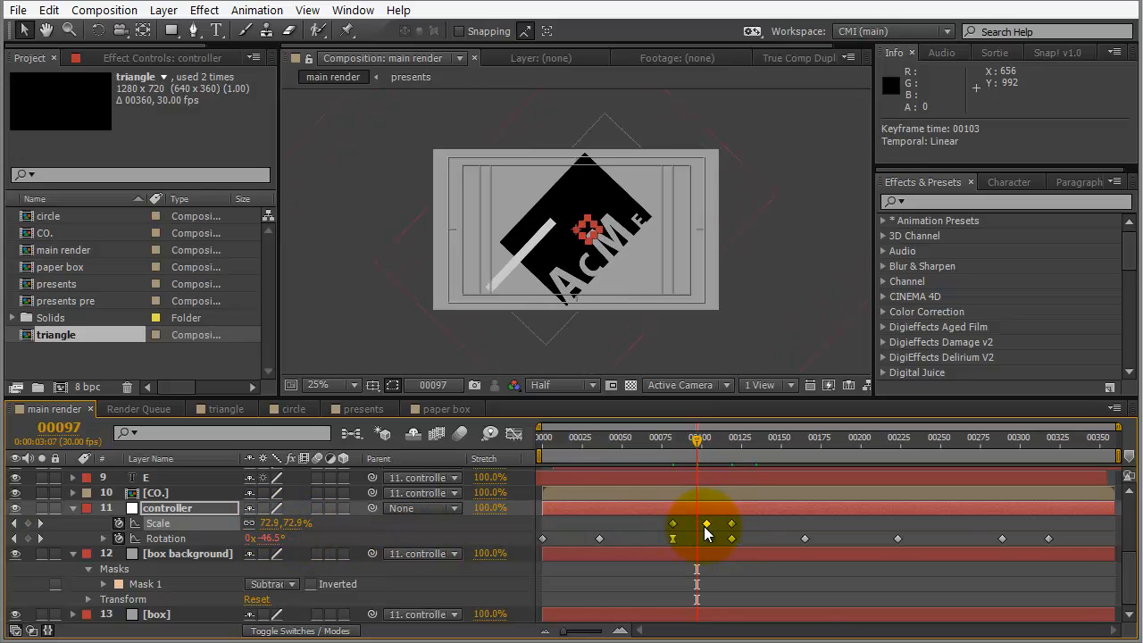
mouse_move(697, 441)
left_mouse_down()
mouse_move(686, 442)
mouse_move(731, 451)
mouse_move(716, 453)
left_mouse_up()
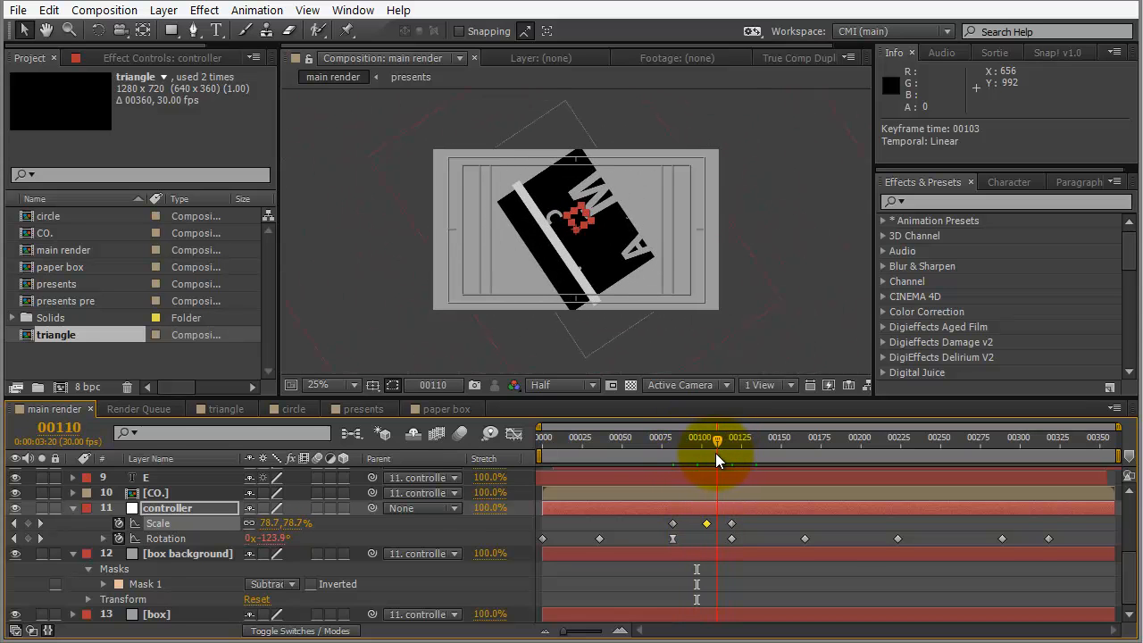
left_click_drag(732, 524, 747, 522)
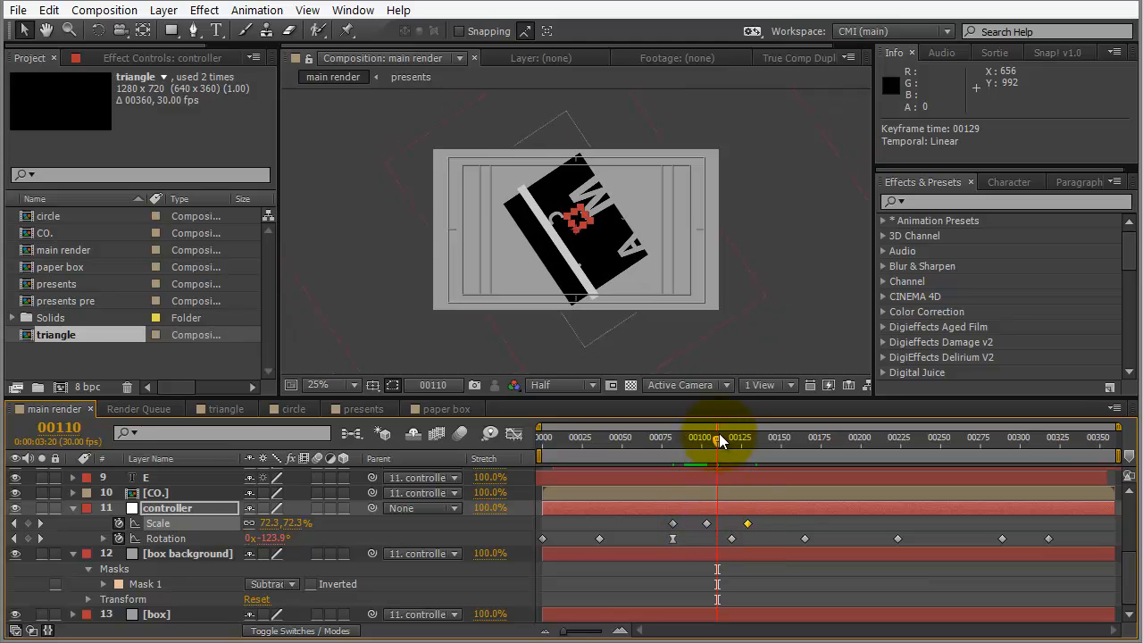
left_click_drag(713, 438, 675, 462)
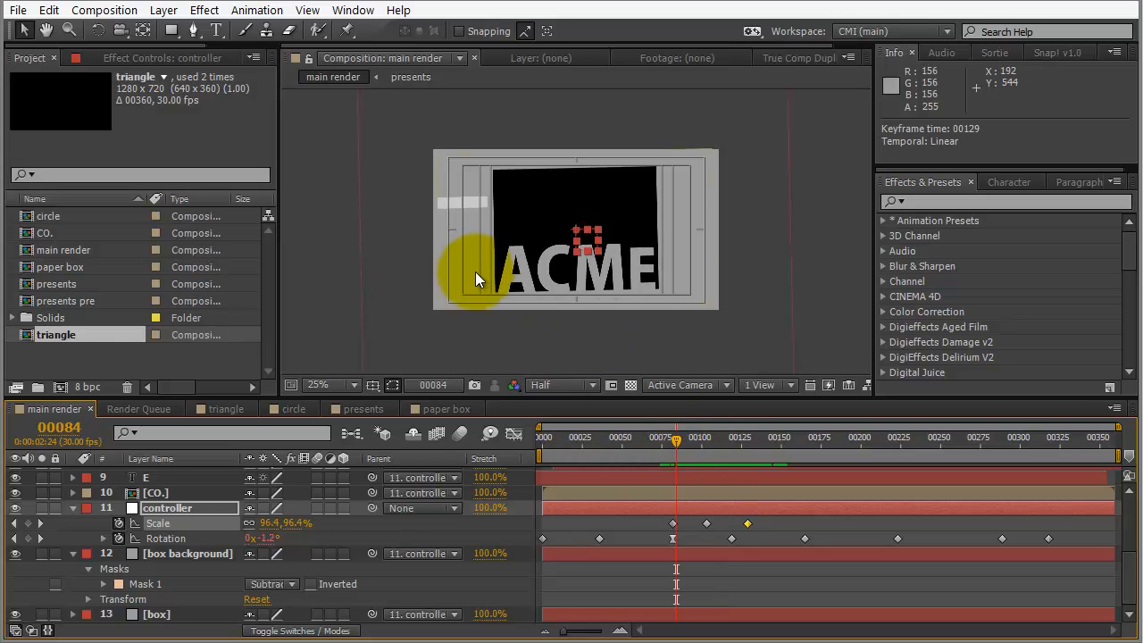
key("comma")
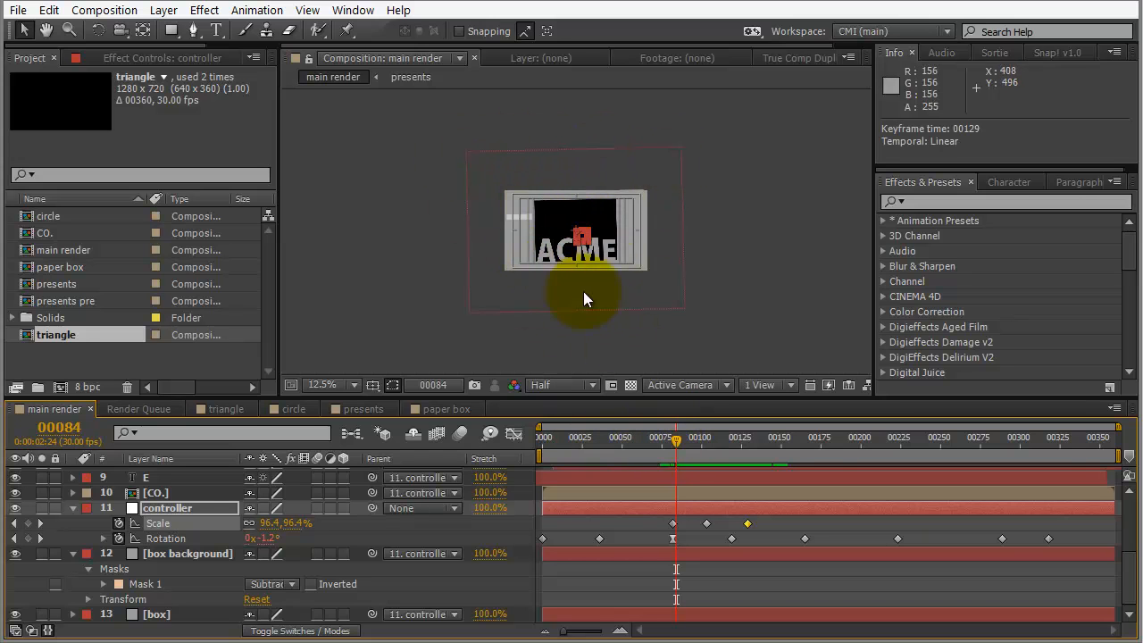
left_click_drag(678, 443, 700, 443)
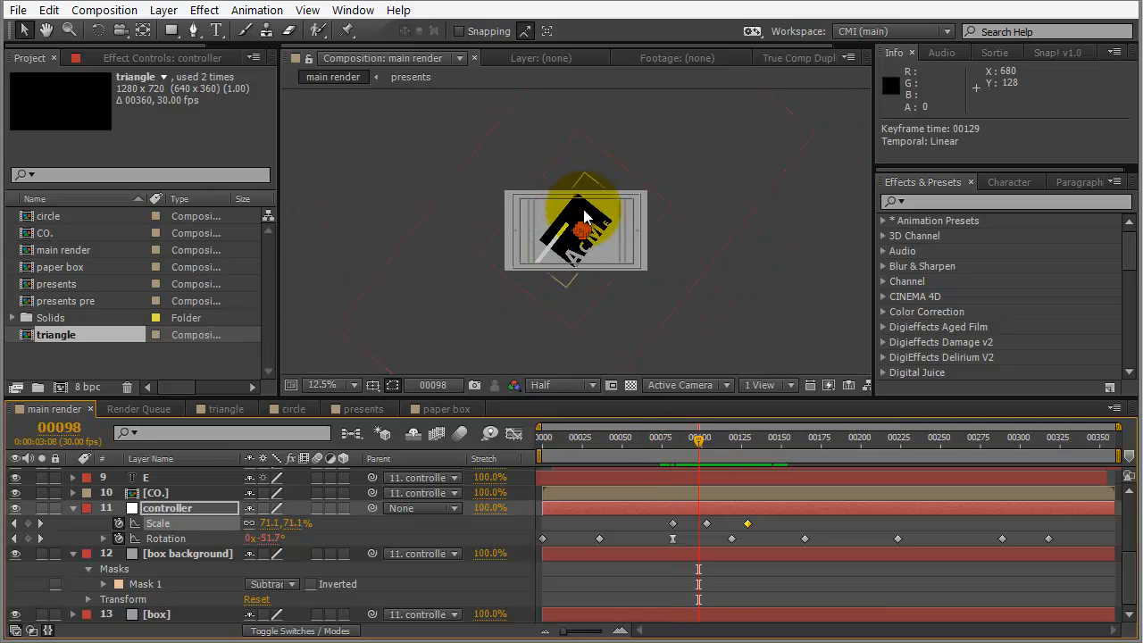
left_click_drag(701, 450, 709, 443)
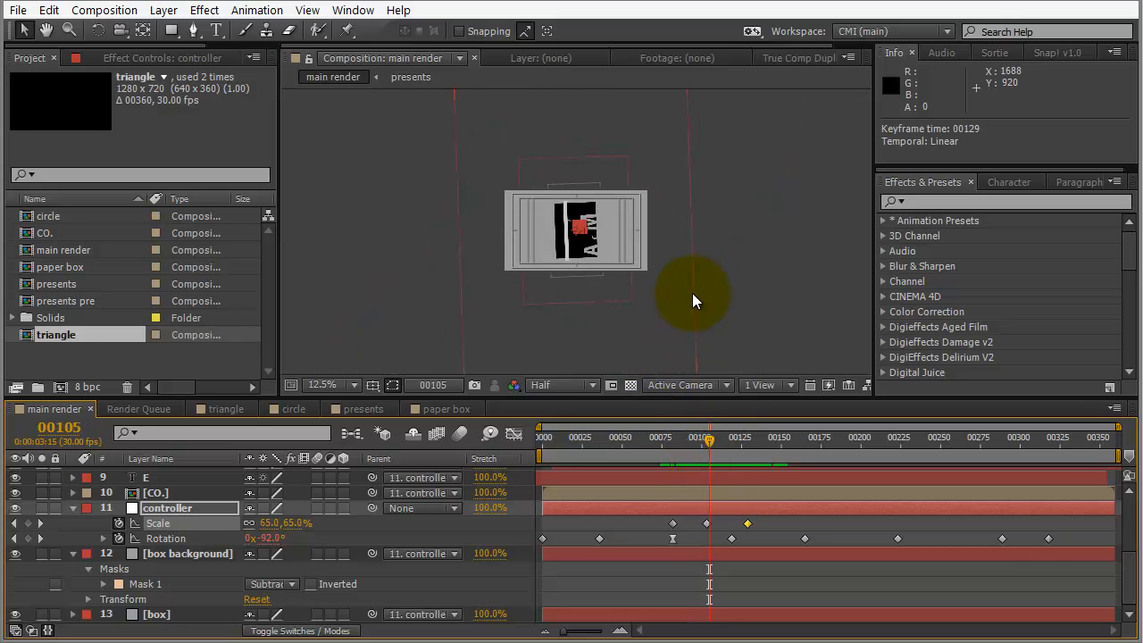
scroll(693, 292, "up", 4)
scroll(689, 299, "down", 2)
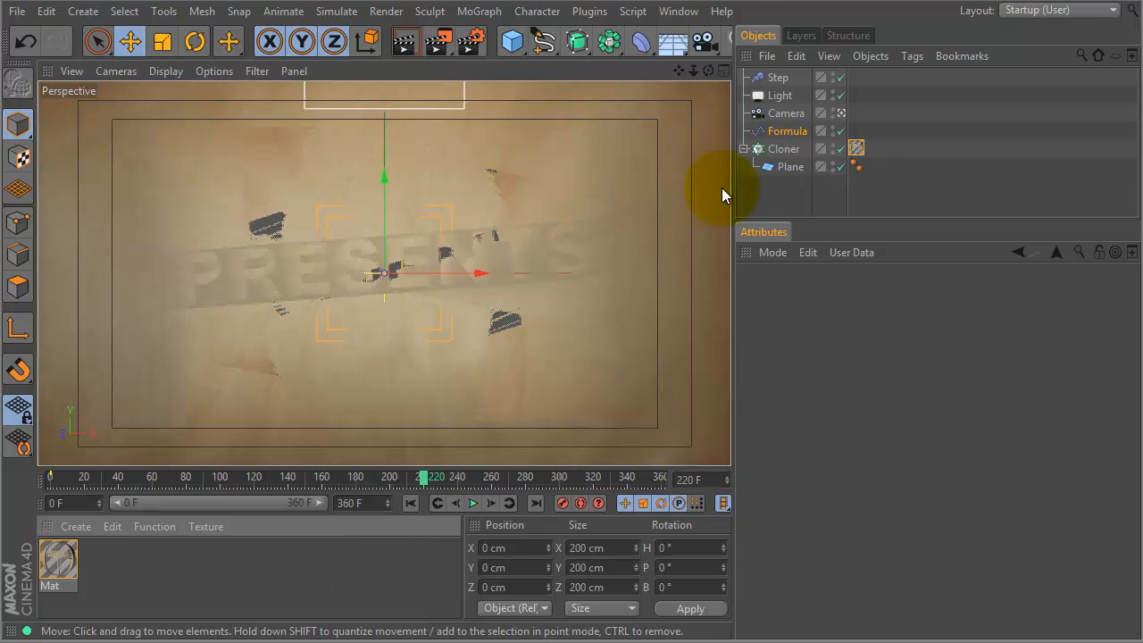
- Switch to Cinema 4D and delete the Formula and Step effectors from the scene
left_click(774, 132)
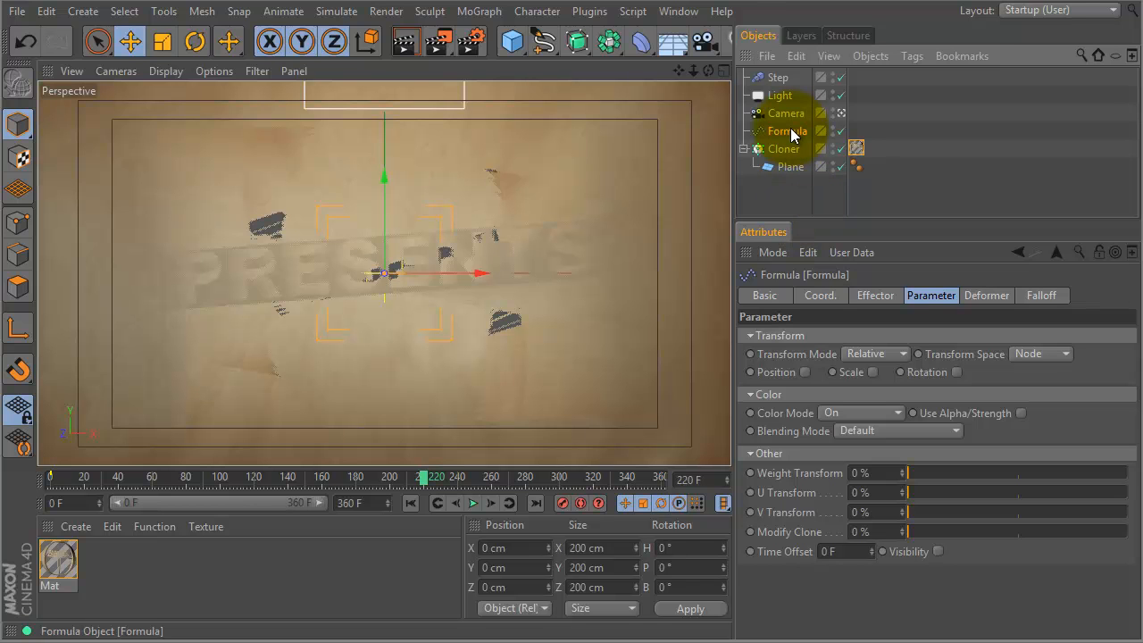
key("Delete")
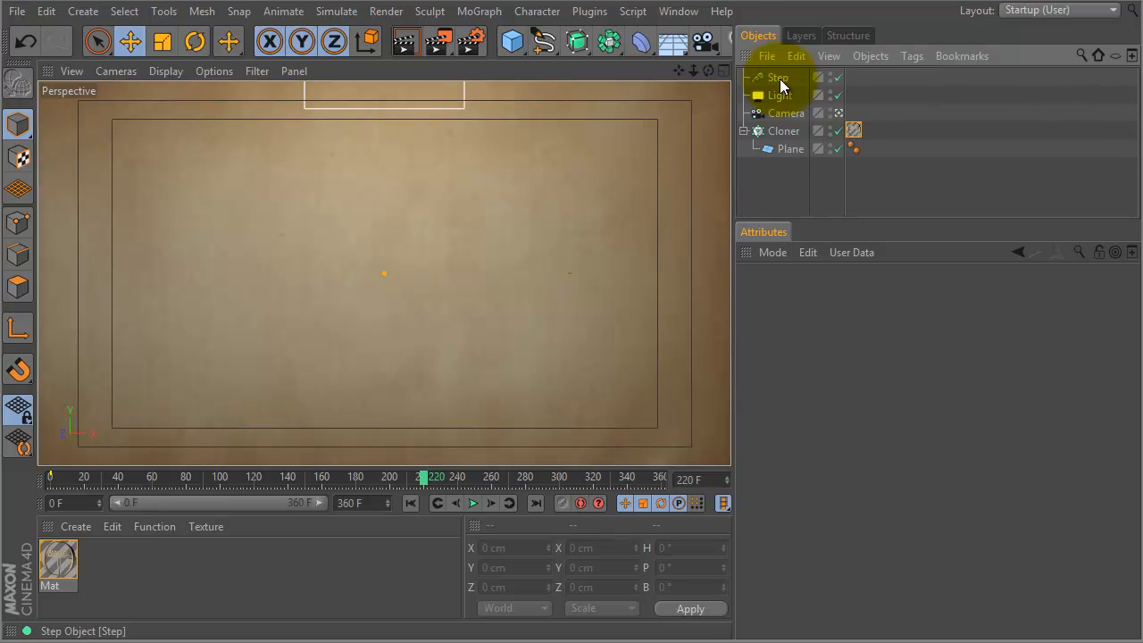
left_click(778, 78)
key("Delete")
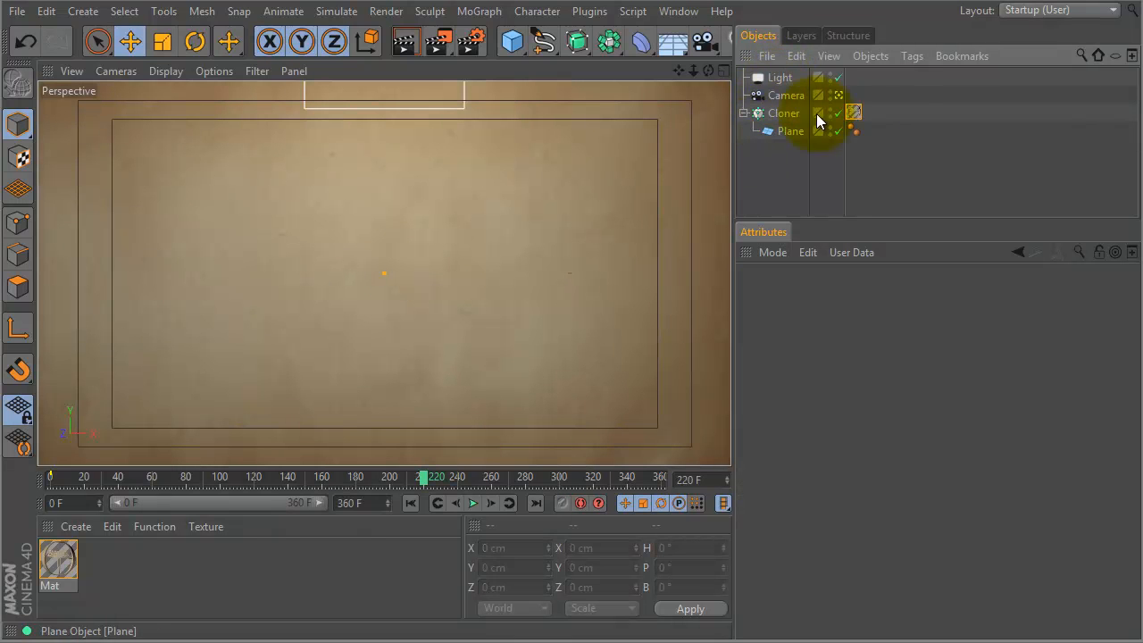
- Leave the camera view and add a Shader effector to the Cloner, with Scale and Use Alpha/Strength turned off
left_click(839, 94)
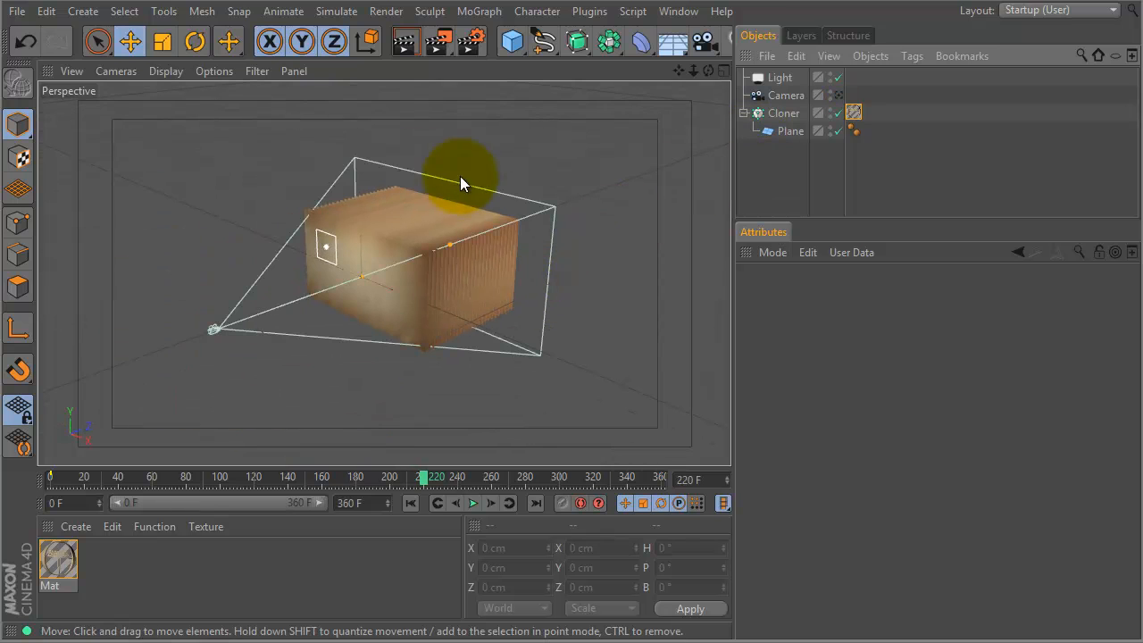
left_click(781, 115)
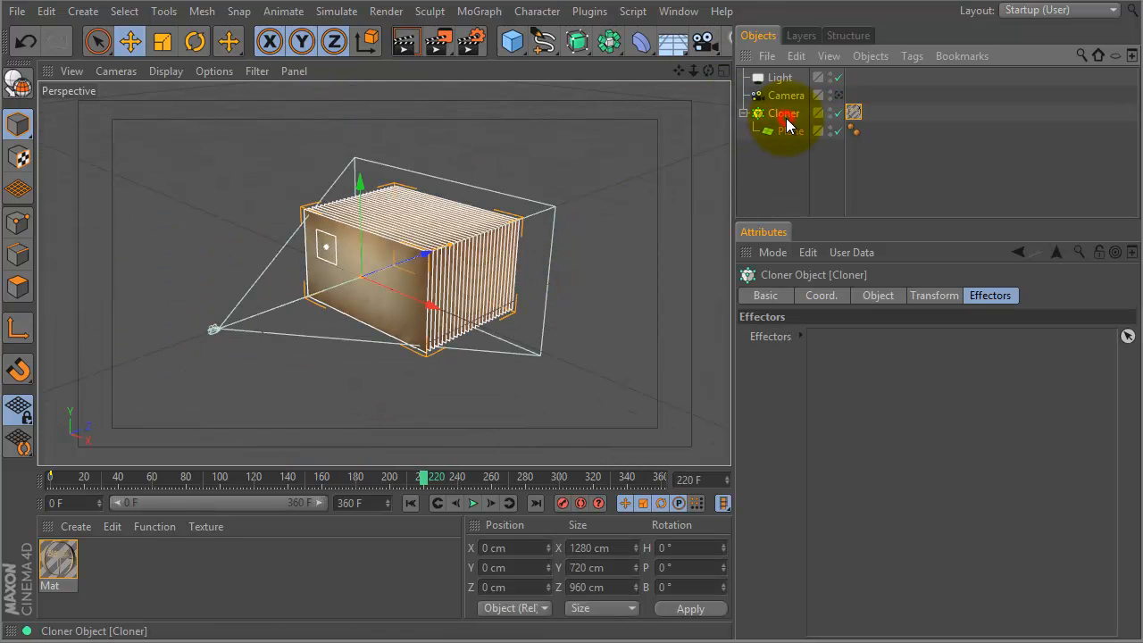
left_click(479, 11)
mouse_move(483, 40)
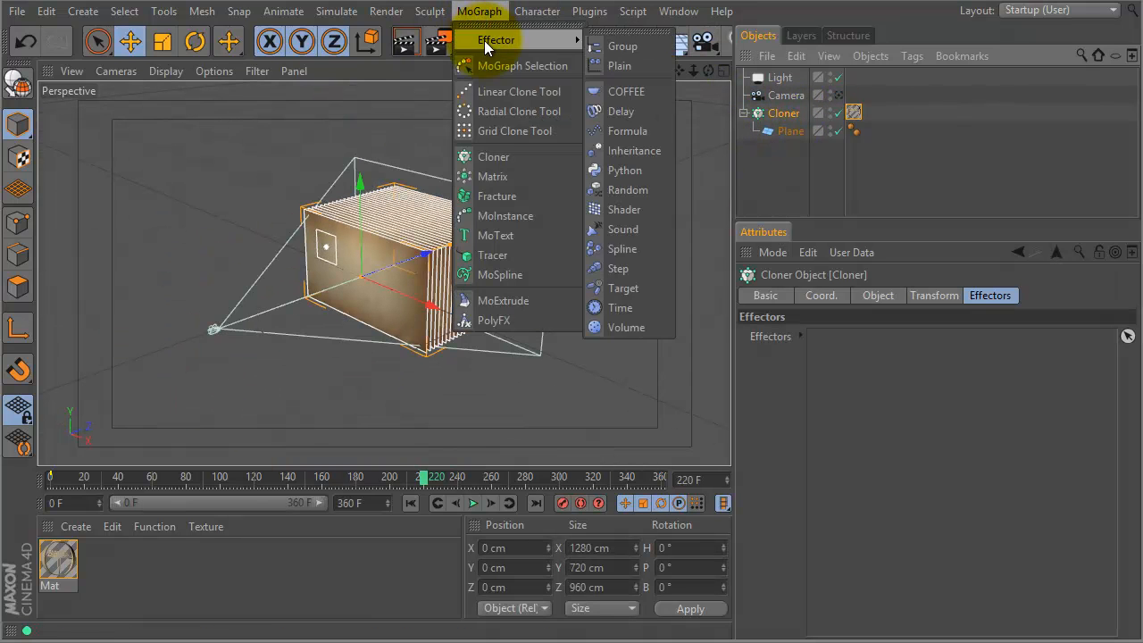
left_click(624, 209)
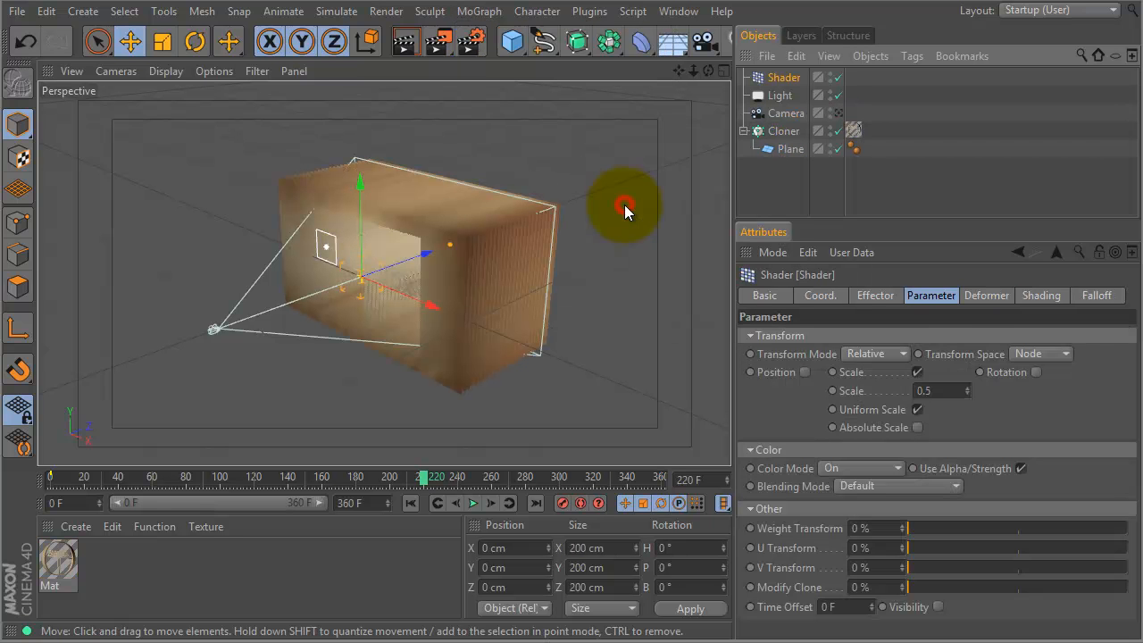
left_click(916, 373)
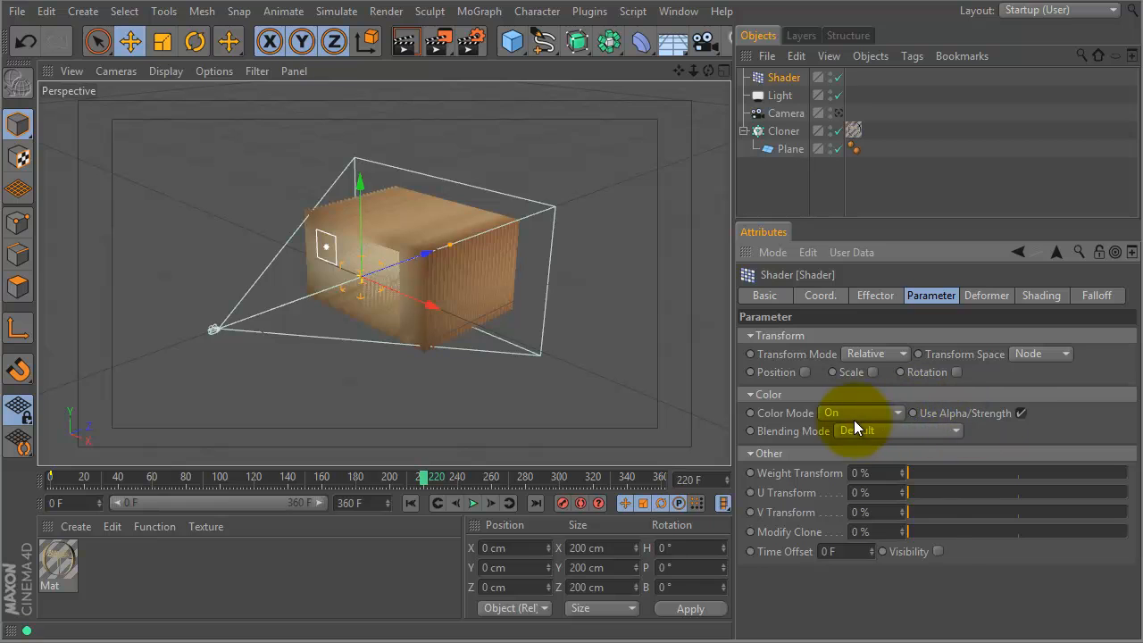
left_click(1022, 413)
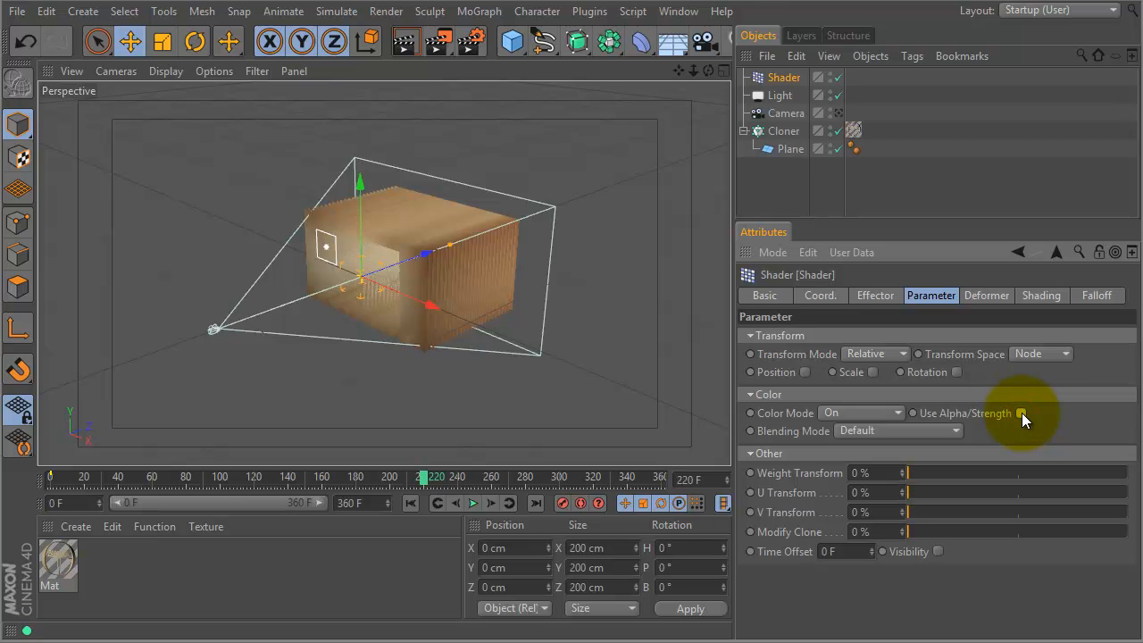
- Set the Shader effector's falloff shape to Linear with a Z size of 2233 cm, judging it through the scene camera
left_click(1096, 297)
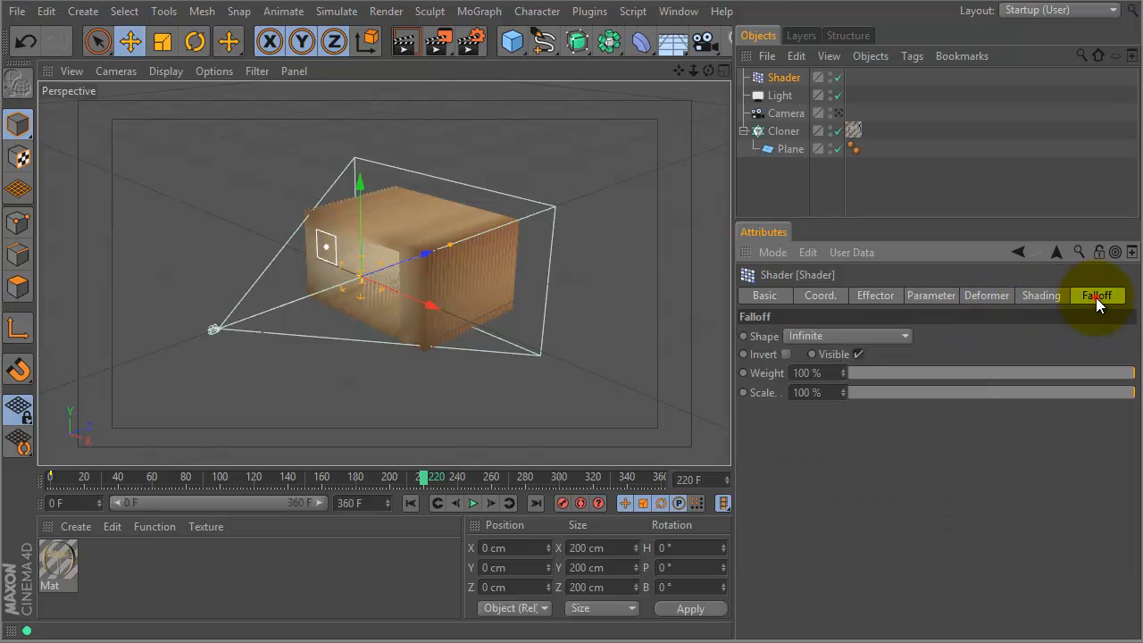
left_click(897, 336)
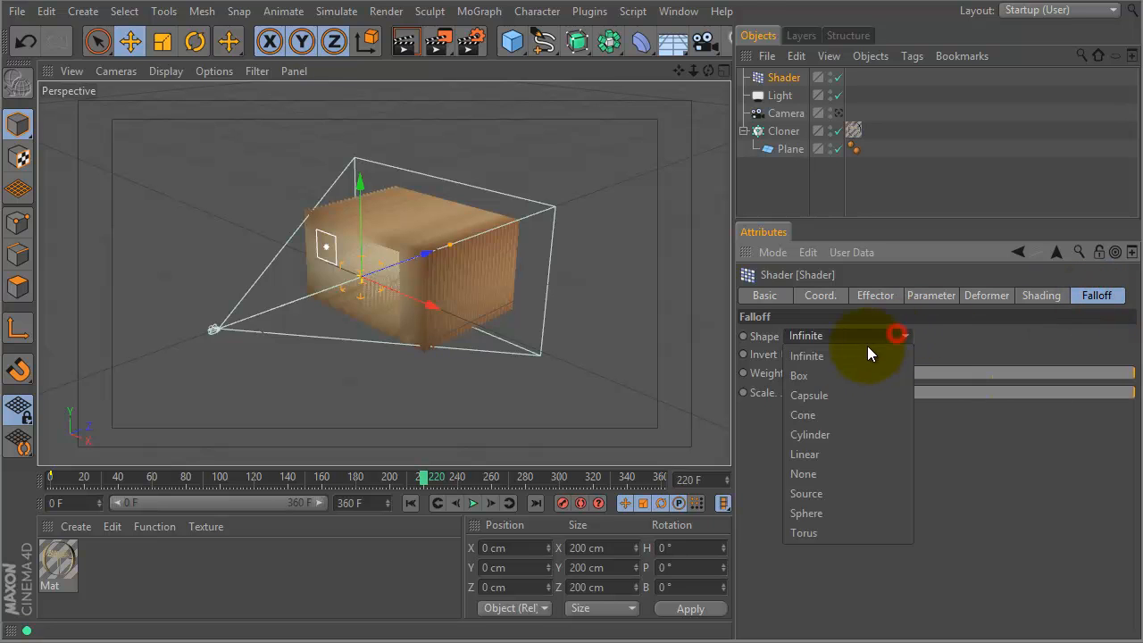
left_click(831, 453)
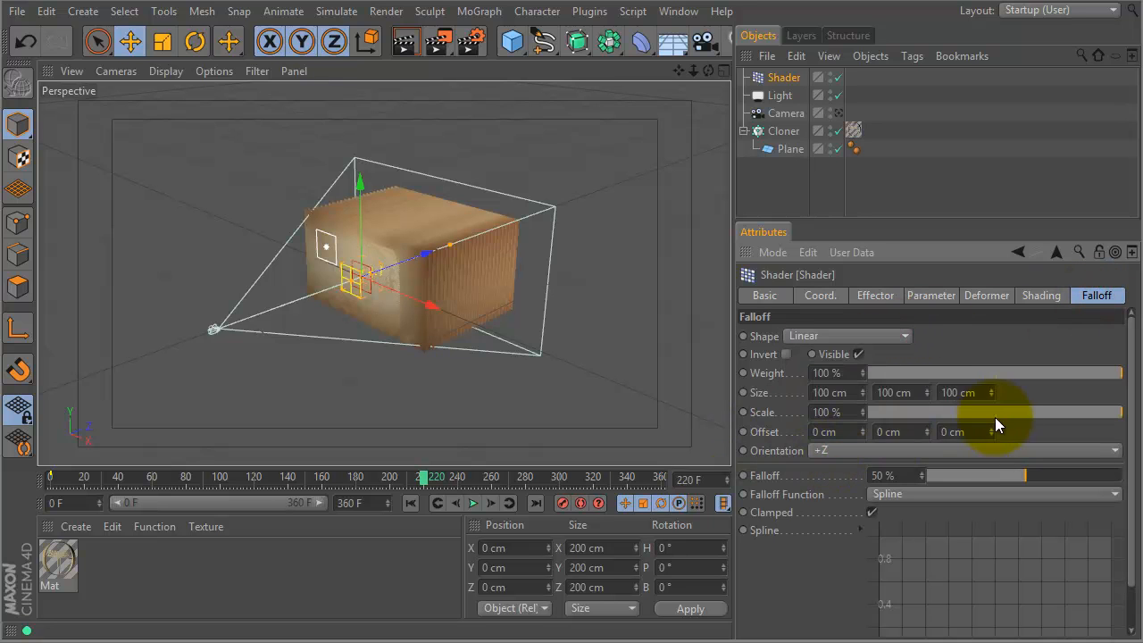
left_click_drag(991, 394, 998, 87)
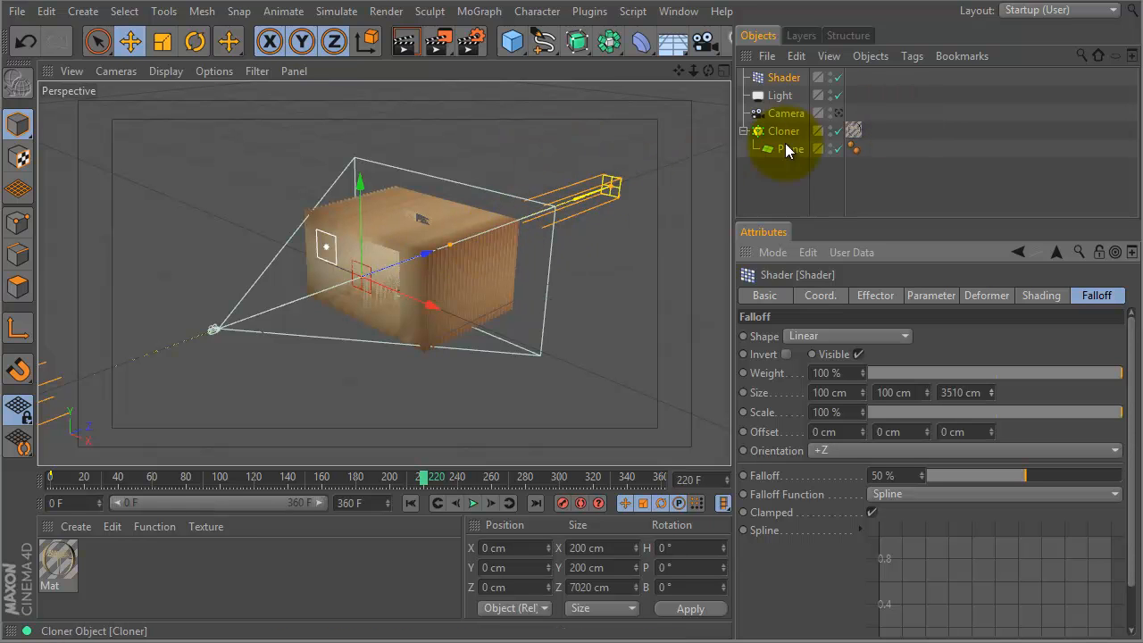
left_click(837, 113)
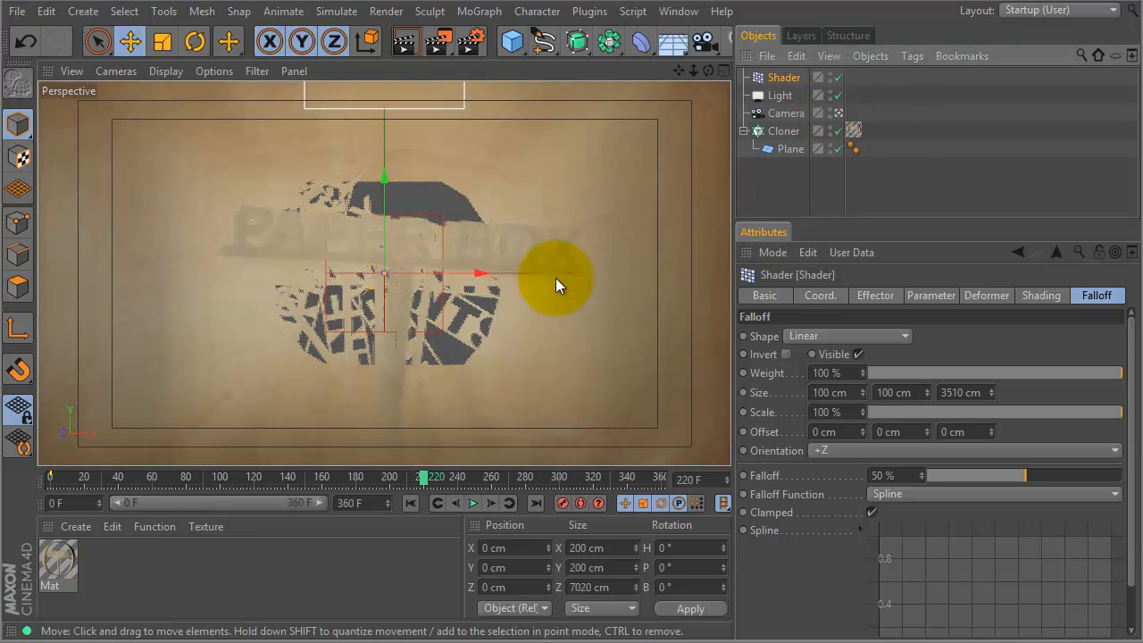
left_click_drag(993, 391, 974, 559)
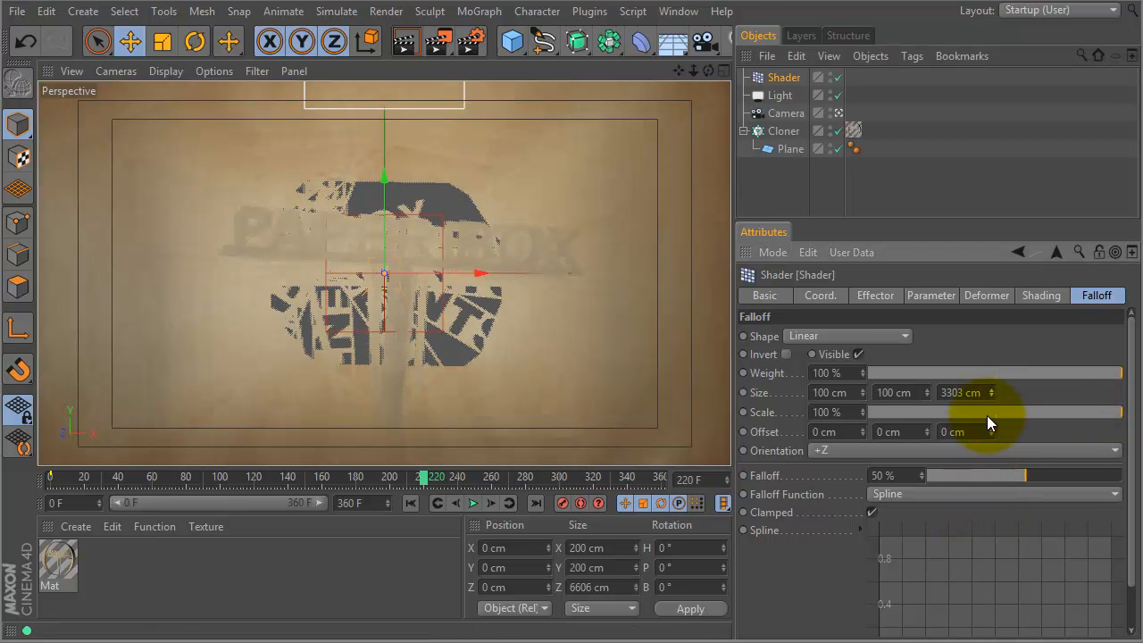
left_click_drag(991, 392, 992, 487)
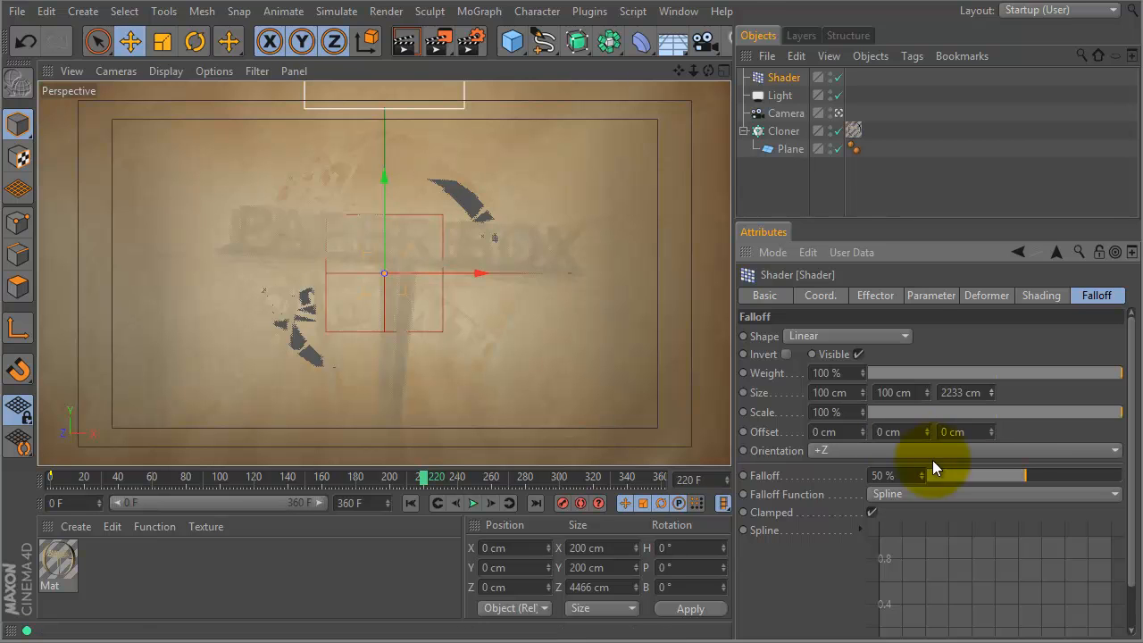
- Try a falloff Z size of 8173 cm for the Shader effector and check it at frame 222
left_click_drag(992, 395, 988, 1)
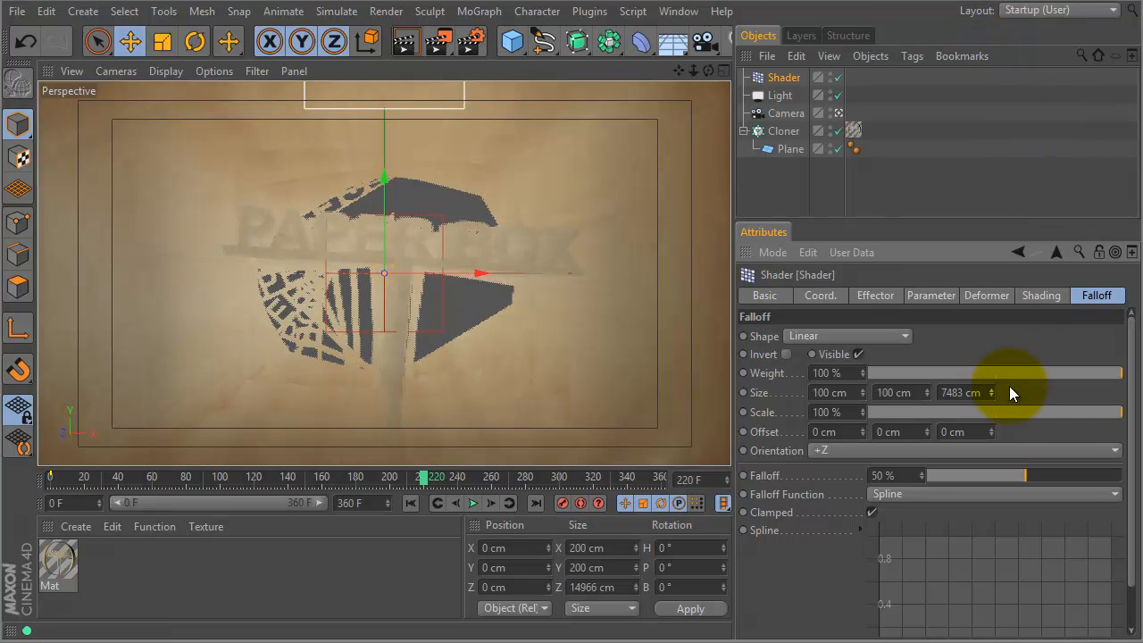
left_click_drag(992, 394, 988, 328)
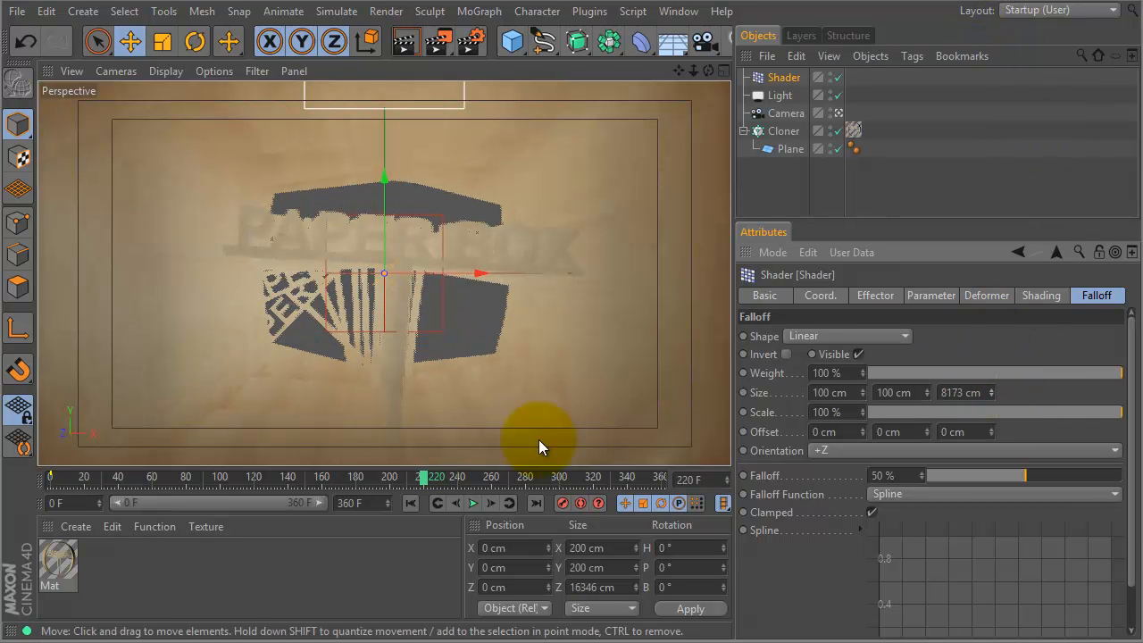
mouse_move(424, 480)
left_mouse_down()
mouse_move(134, 480)
mouse_move(408, 482)
left_mouse_up()
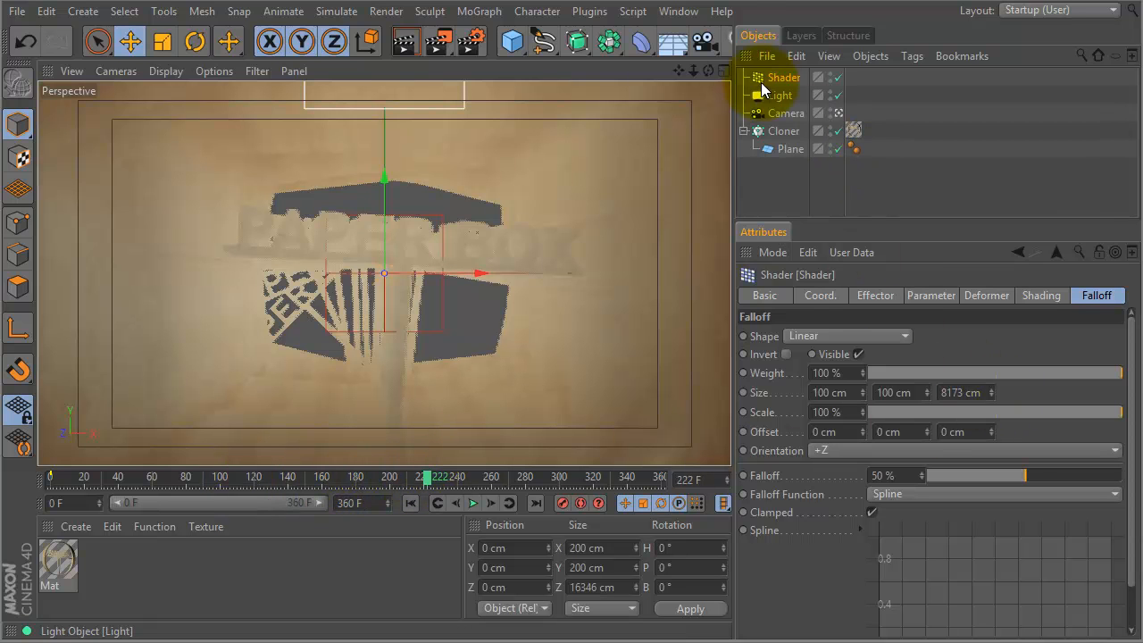
- Show all four views and move the Shader effector along Z to about -6641 cm, judging it from above
middle_click(632, 187)
scroll(593, 164, "down", 8)
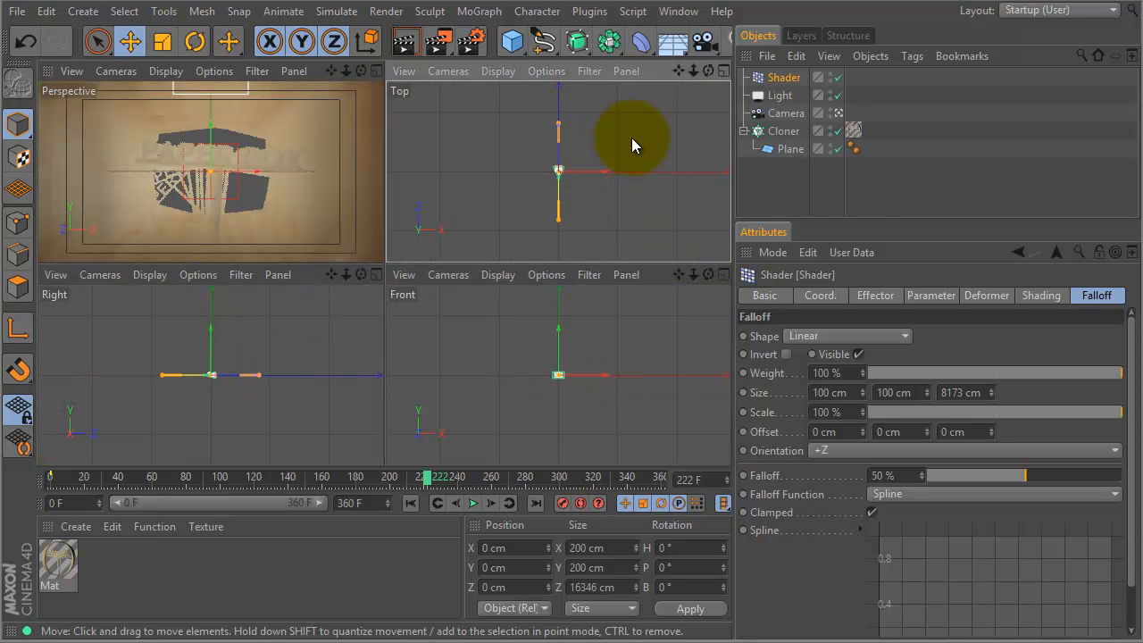
left_click_drag(559, 150, 561, 189)
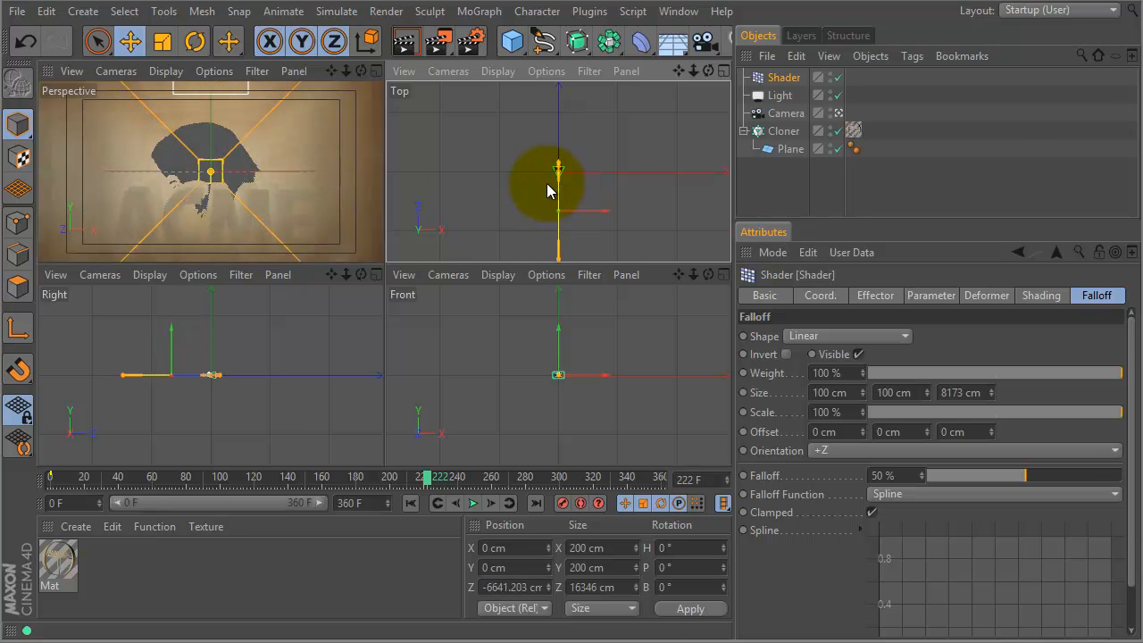
- Try a falloff Z size of 3738 cm with the Shader effector at about -2566 cm on Z, and test-render the camera view
mouse_move(993, 393)
left_mouse_down()
mouse_move(973, 485)
mouse_move(972, 642)
left_mouse_up()
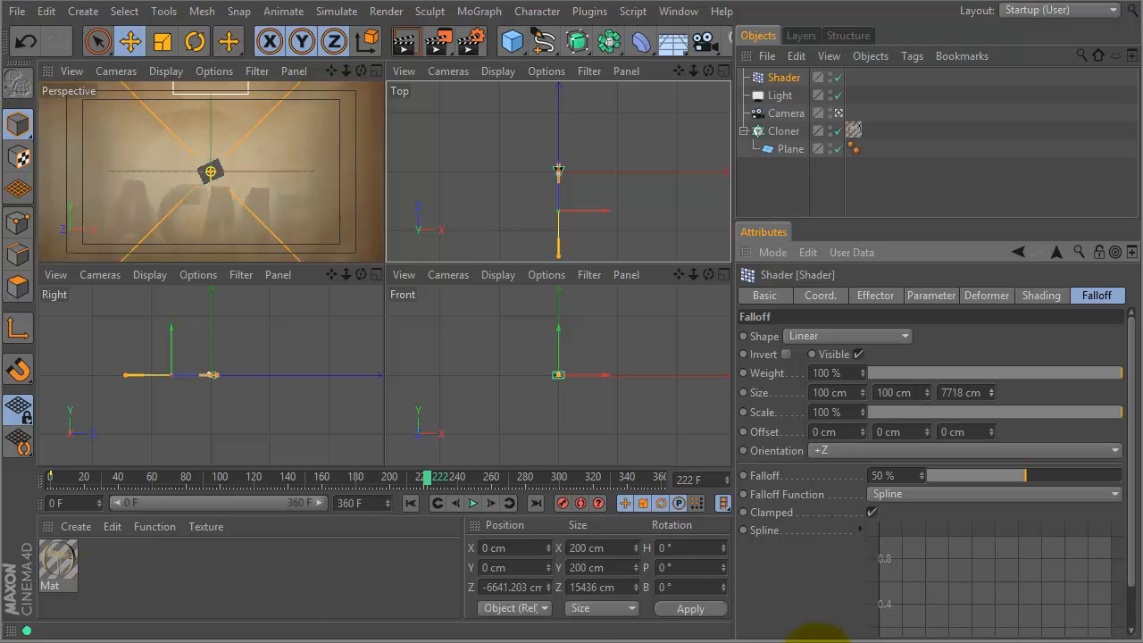
left_click_drag(560, 225, 559, 175)
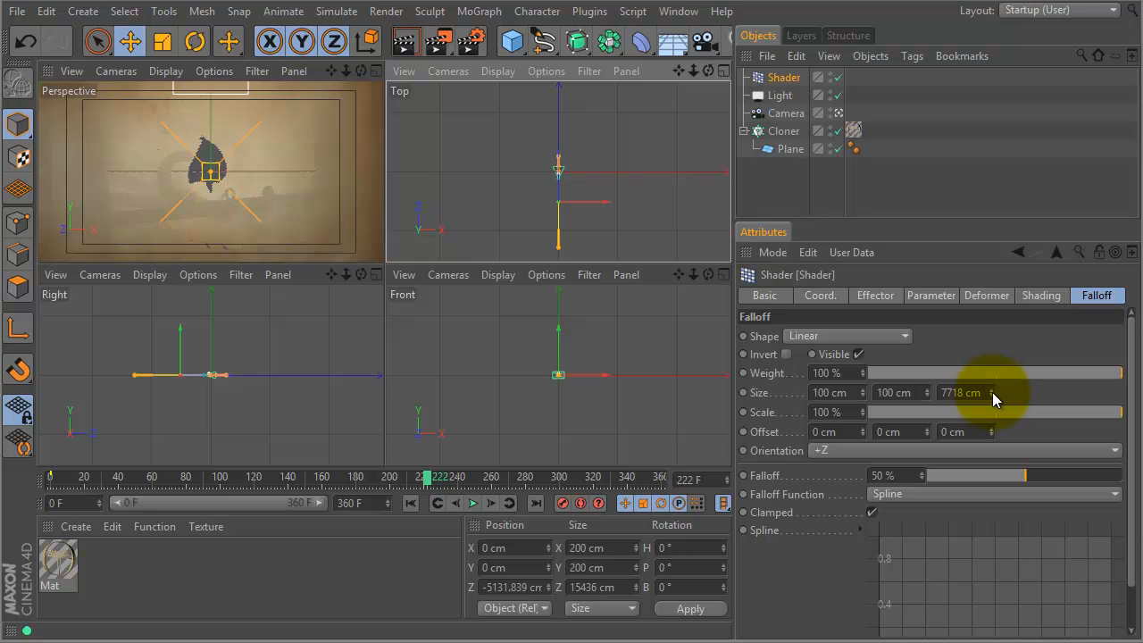
left_click_drag(994, 399, 994, 642)
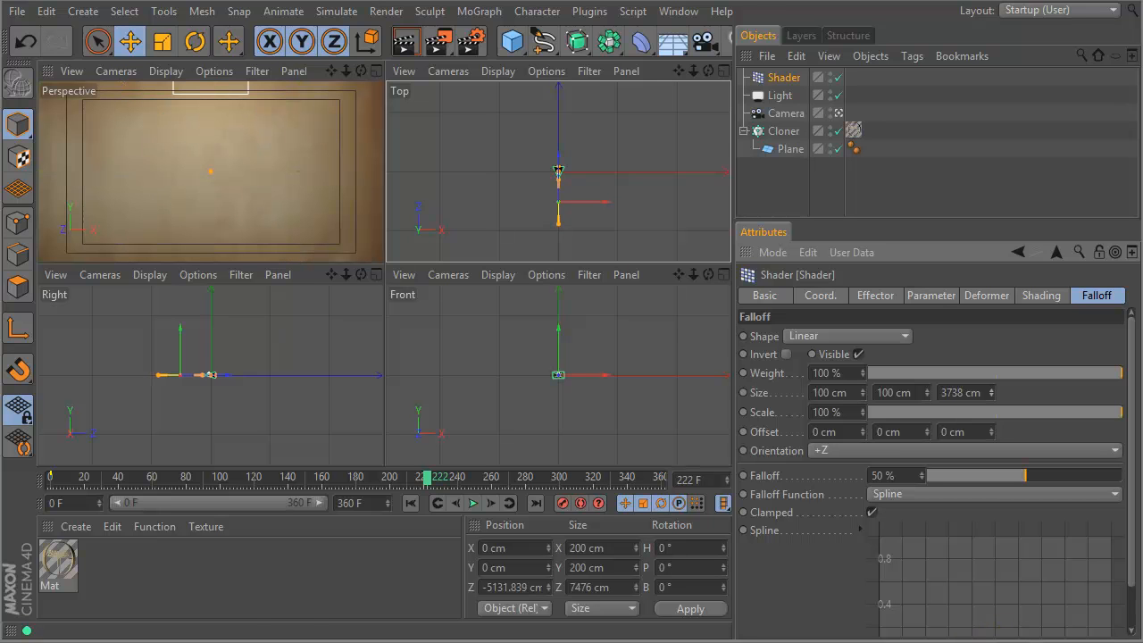
left_click_drag(560, 186, 560, 183)
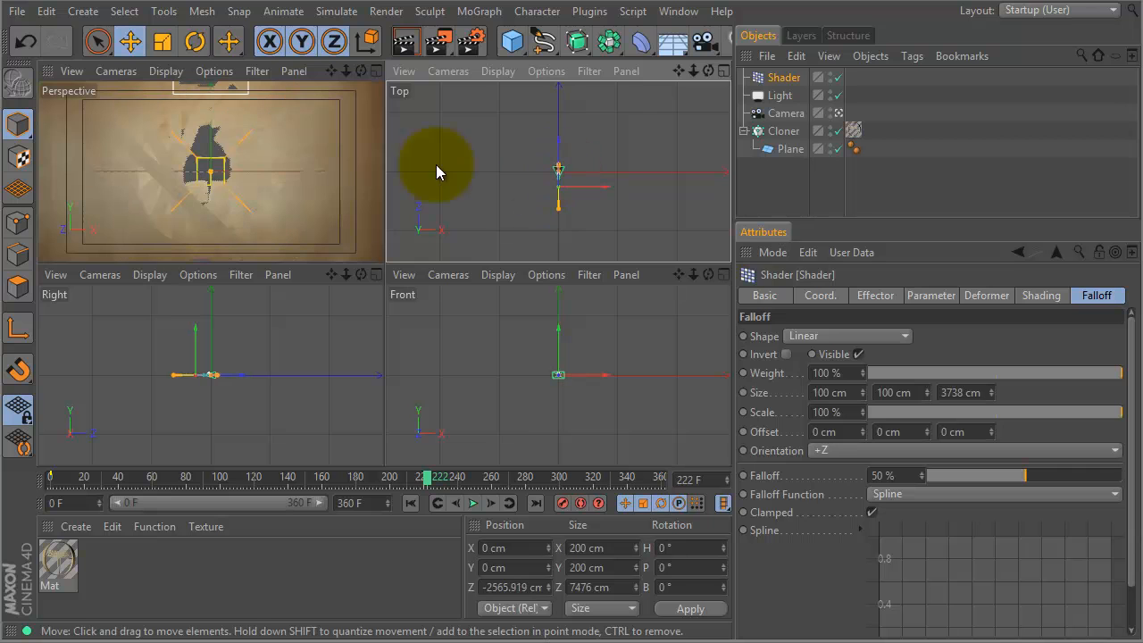
left_click(230, 162)
key("ctrl+r")
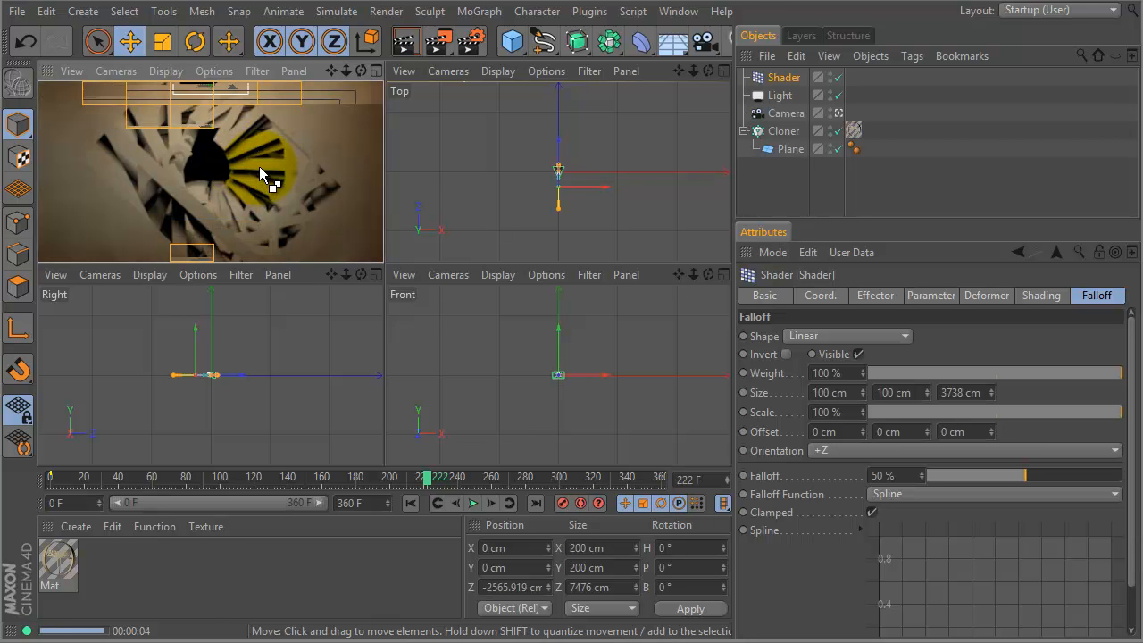
- Increase the Shader effector's falloff Z size to 9192 cm
left_click_drag(991, 396, 992, 160)
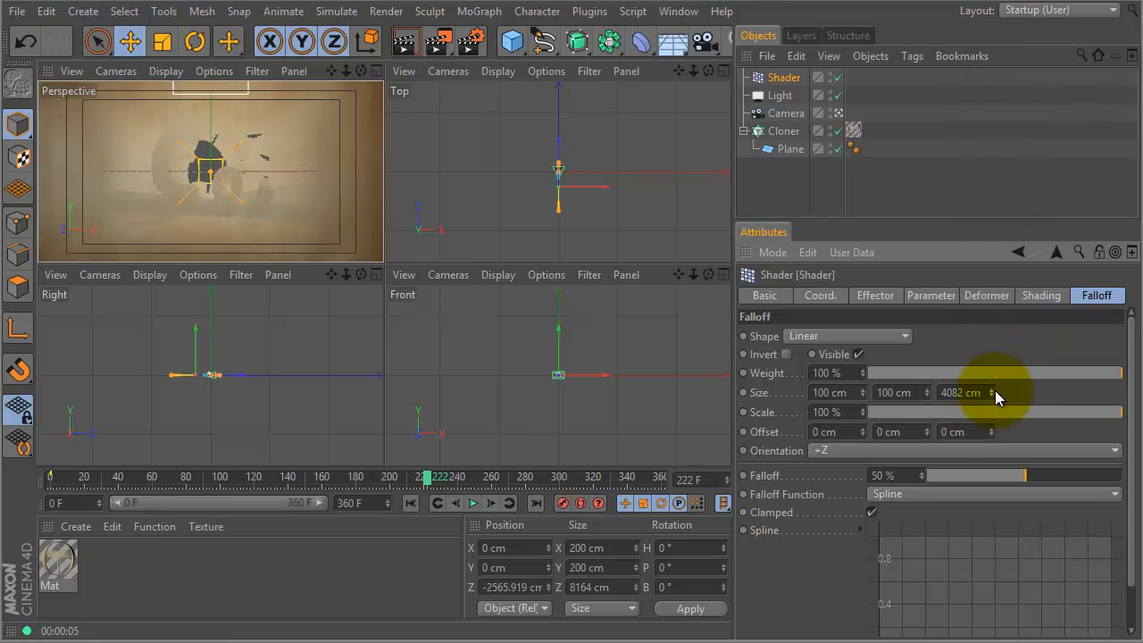
left_click_drag(991, 395, 997, 103)
left_click_drag(996, 28, 997, 0)
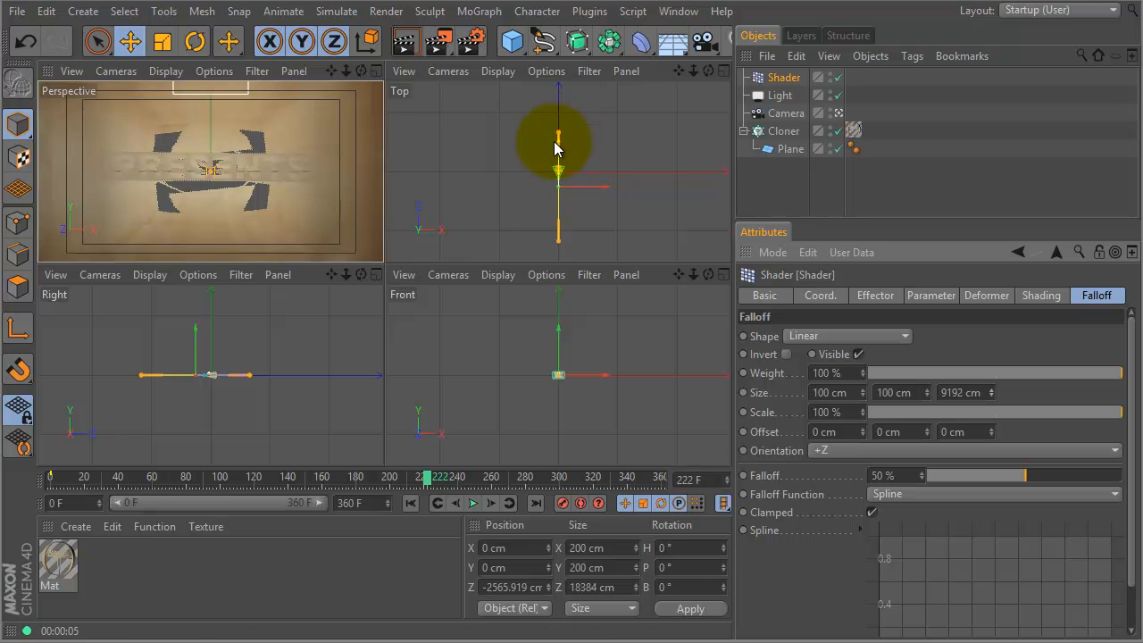
- Move the Shader effector's Z position to about -9207.5 cm, so its falloff ends before the planes, and keyframe it at frame 0
left_click_drag(559, 150, 551, 184)
scroll(543, 204, "up", 10)
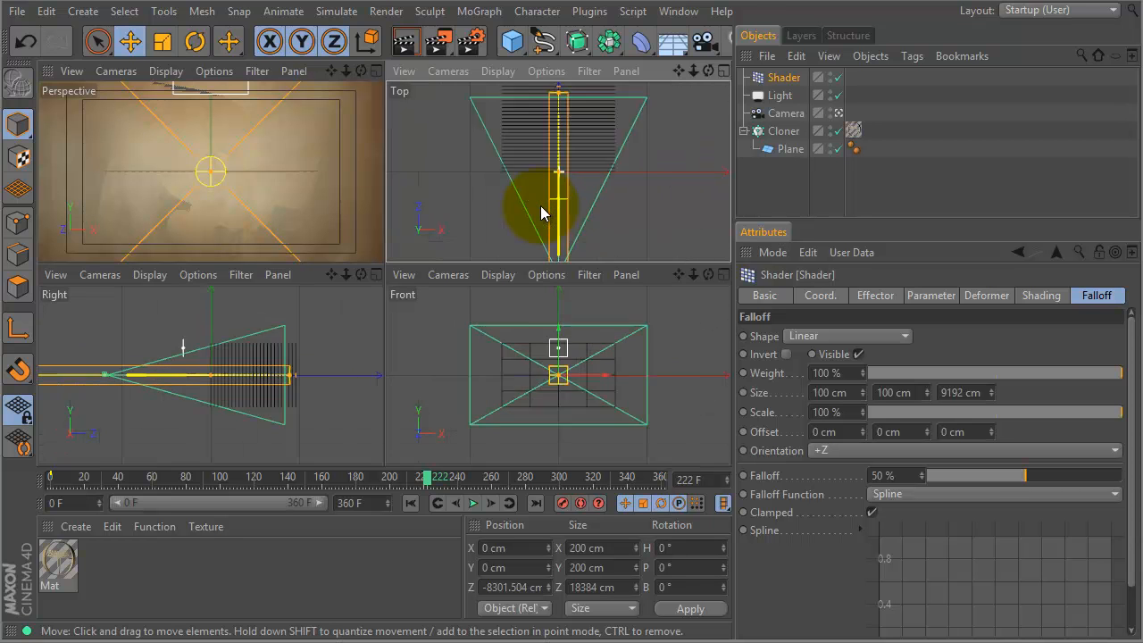
mouse_move(640, 146)
left_mouse_down()
mouse_move(640, 266)
mouse_move(639, 233)
left_mouse_up()
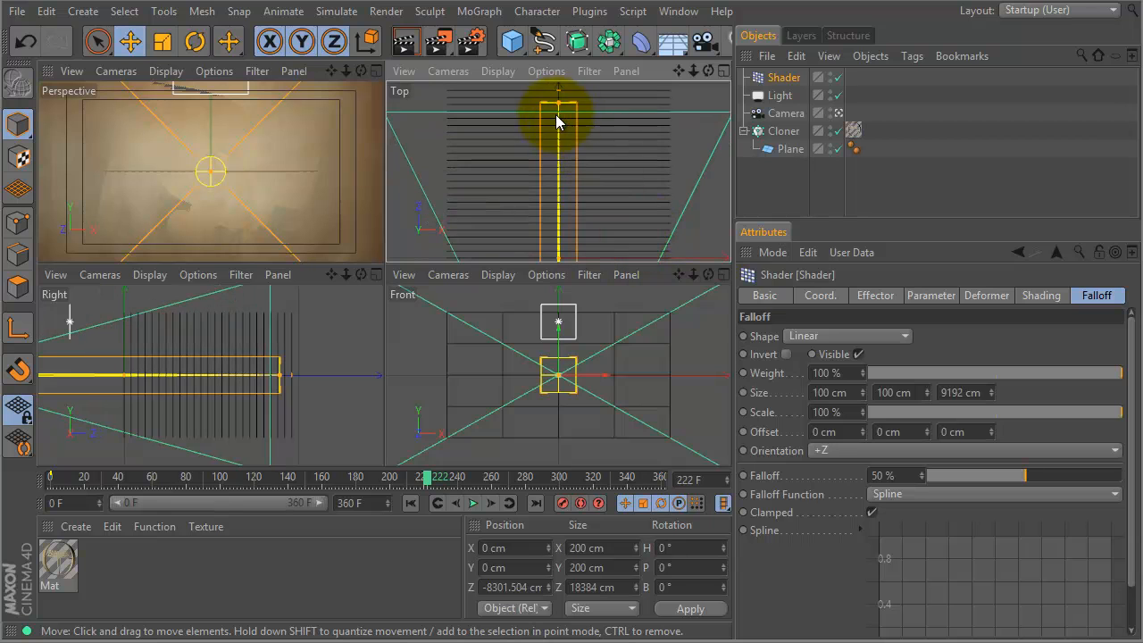
scroll(619, 153, "down", 1)
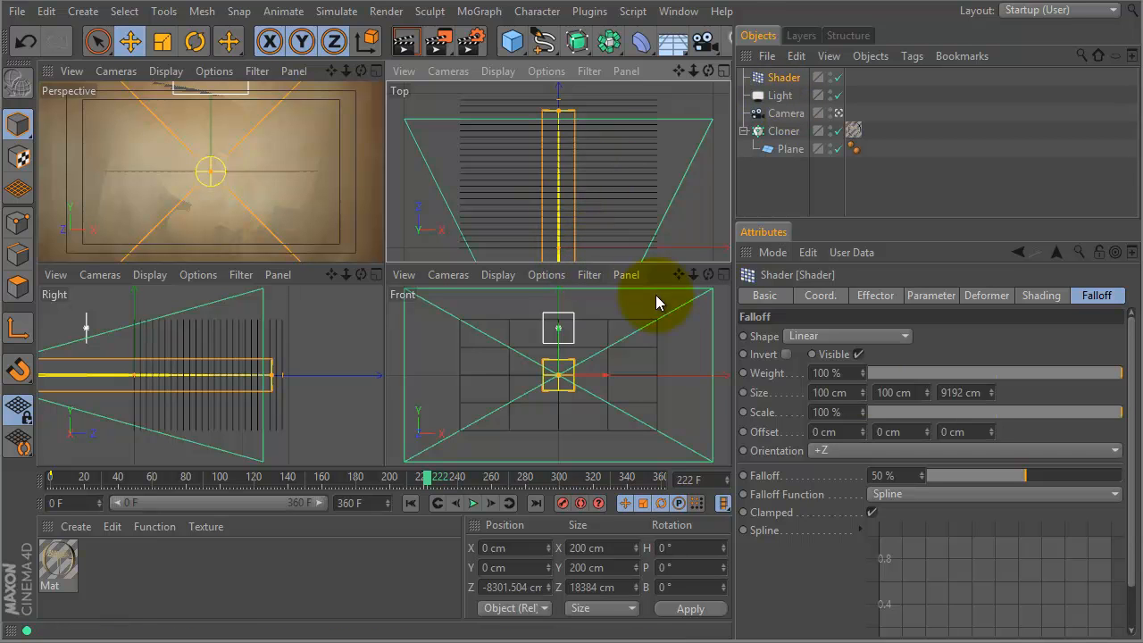
left_click(822, 296)
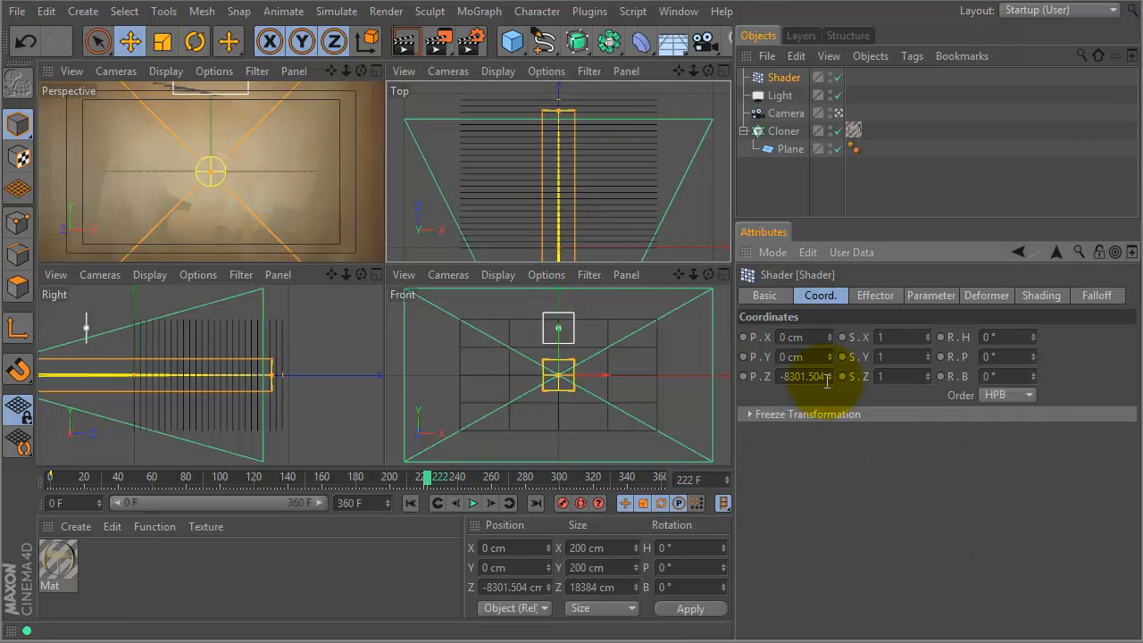
left_click_drag(829, 375, 800, 642)
left_click_drag(828, 372, 829, 425)
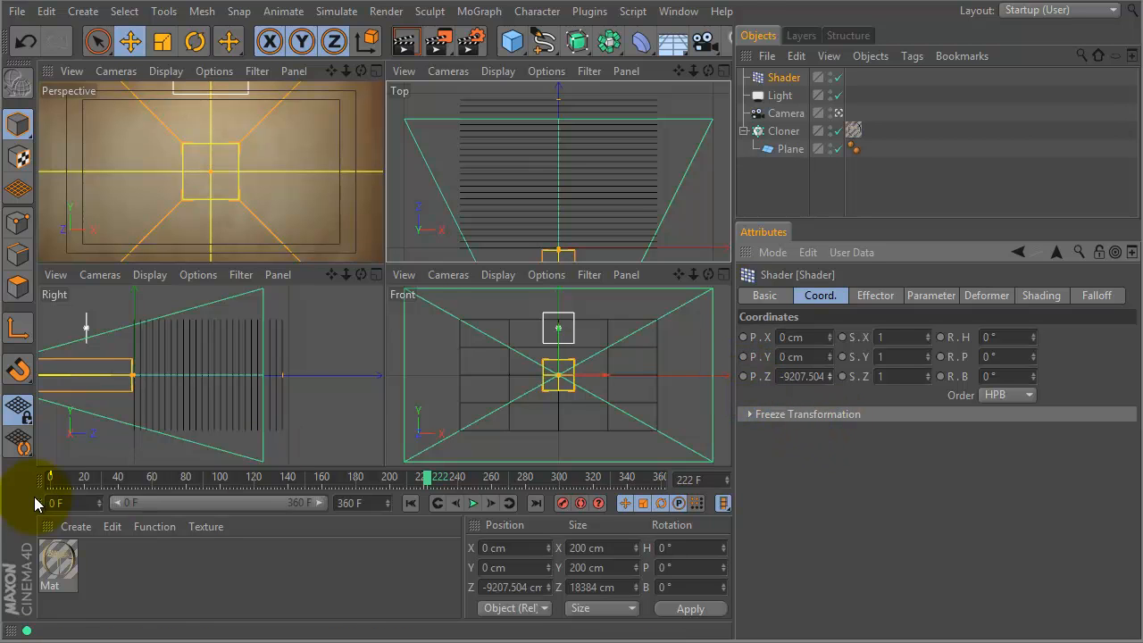
left_click_drag(51, 478, 25, 477)
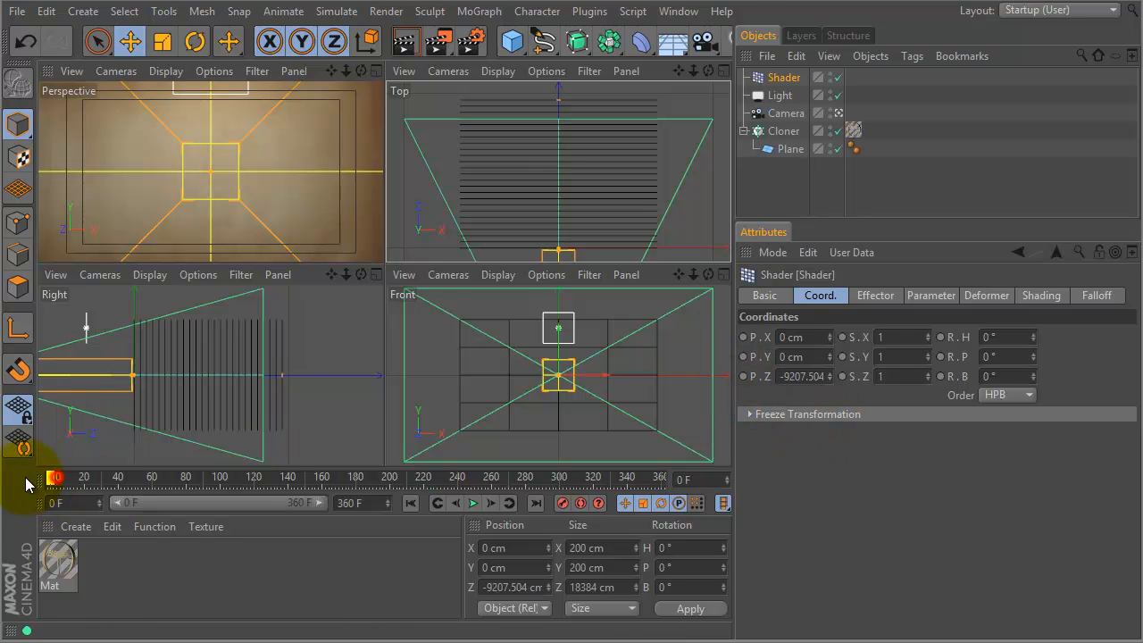
left_click(739, 377)
- At frame 360, move the Shader effector forward to about -1960 cm on Z and reset its X position to 0 cm
left_click_drag(642, 474, 702, 478)
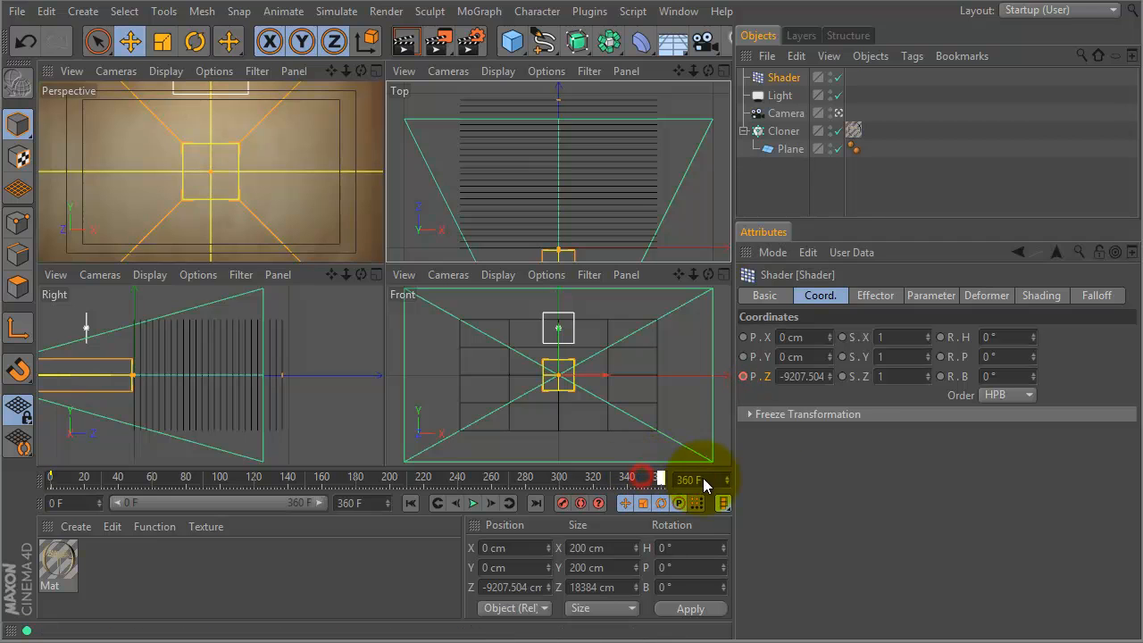
left_click_drag(832, 377, 831, 337)
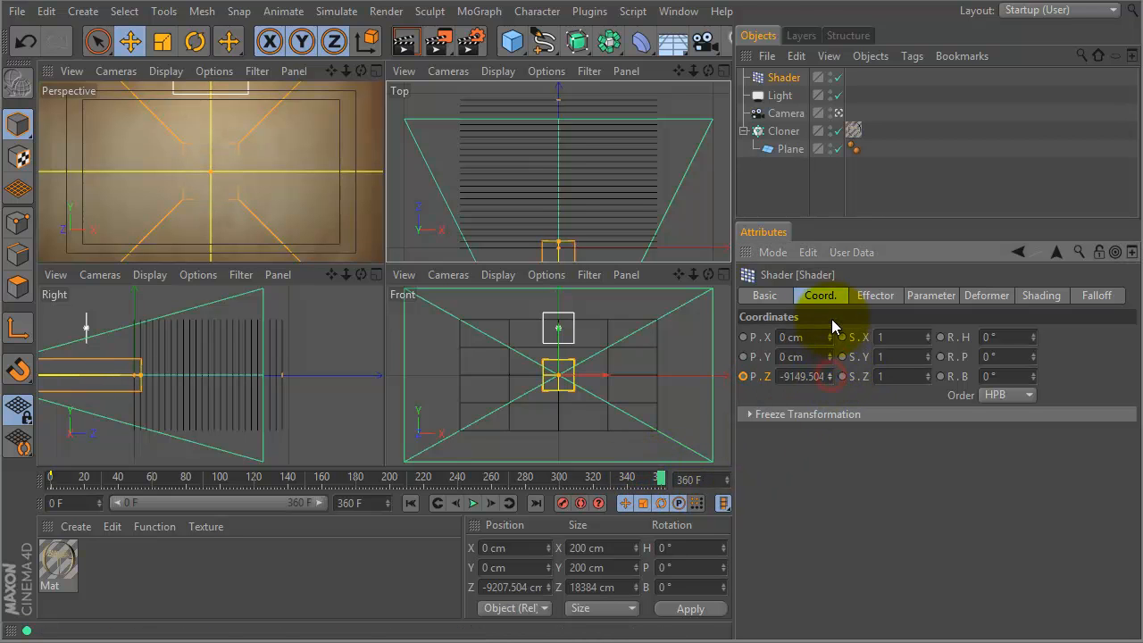
left_click_drag(827, 173, 779, 2)
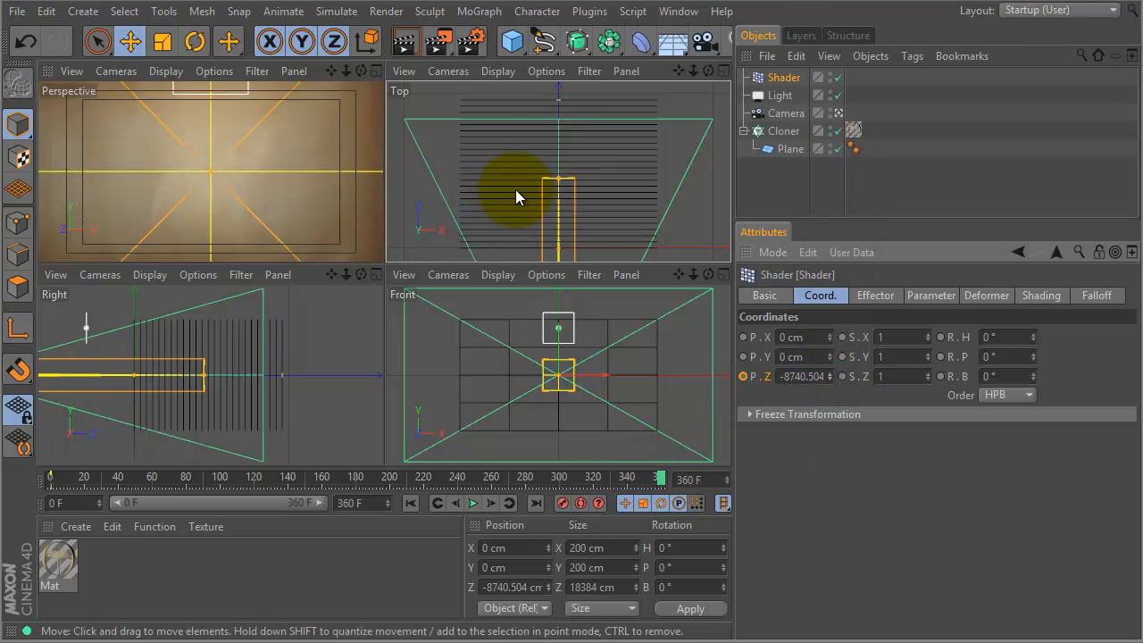
scroll(523, 194, "down", 7)
left_click_drag(558, 230, 588, 0)
scroll(568, 195, "down", 5)
scroll(568, 195, "up", 2)
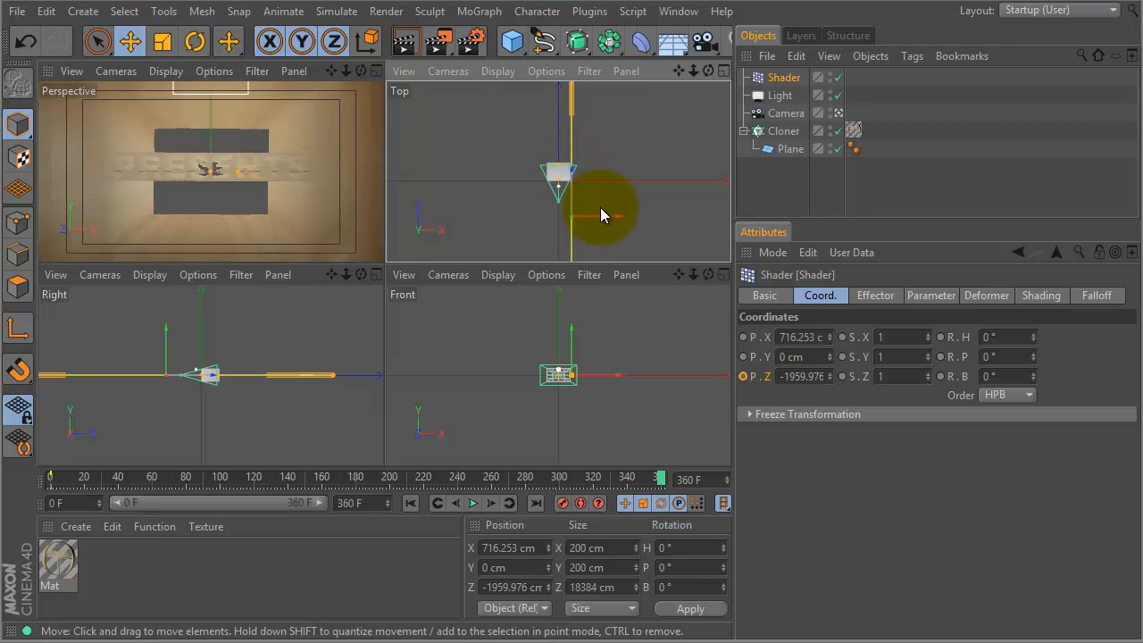
double_click(820, 340)
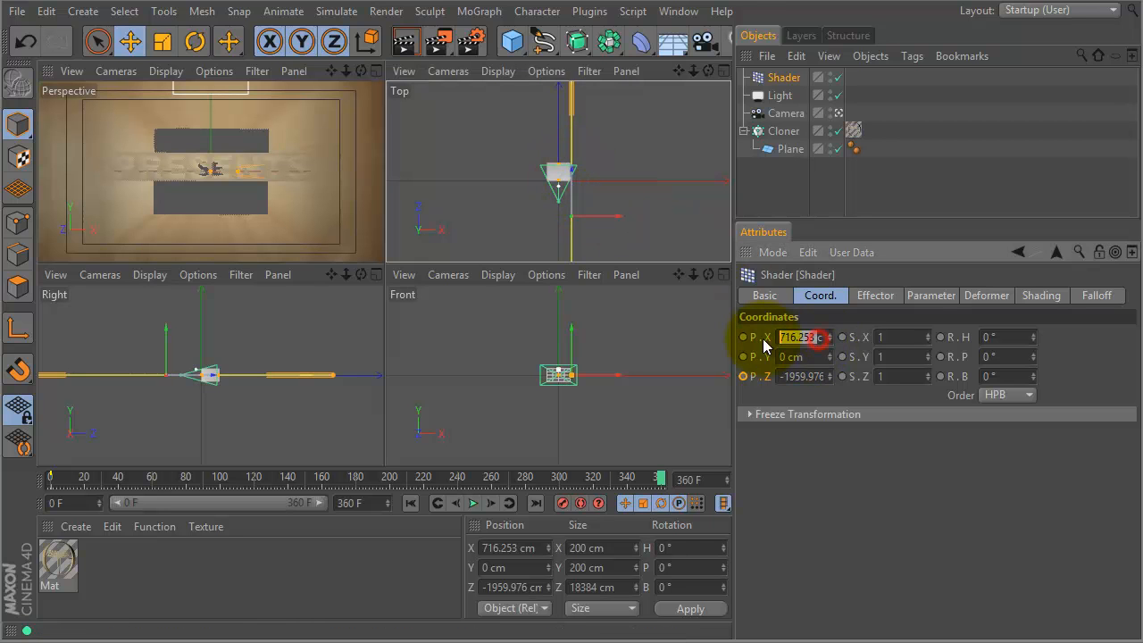
type("0")
key("Return")
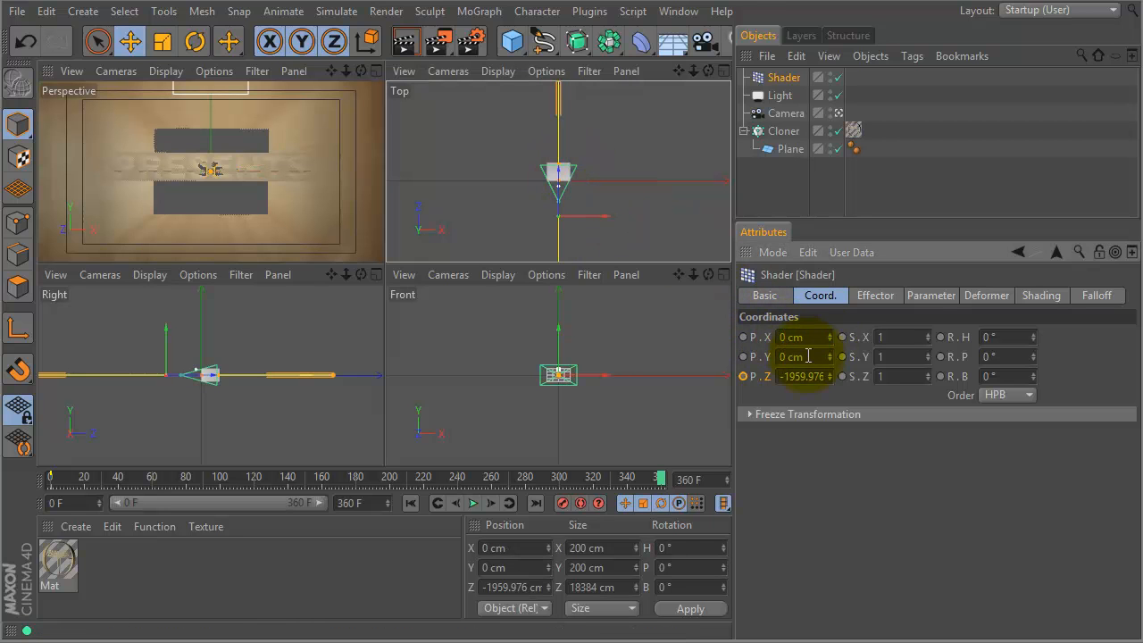
- Try moving the Shader effector forward through the cloned planes to about 753 cm on Z
left_click_drag(829, 379, 895, 71)
left_click_drag(836, 377, 818, 249)
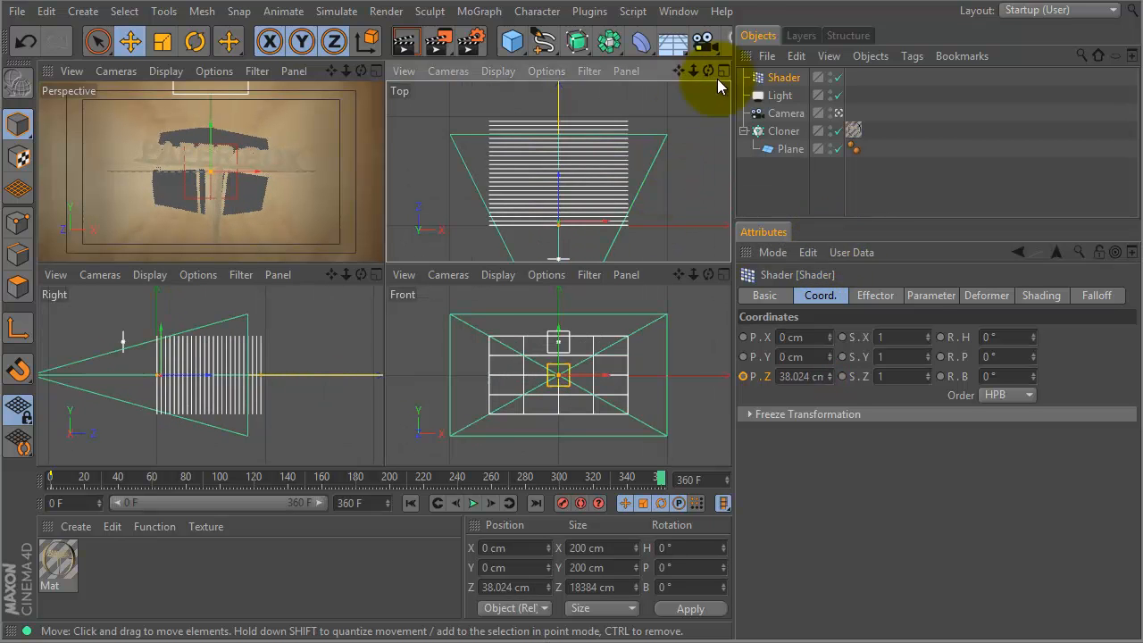
scroll(632, 226, "down", 5)
scroll(632, 226, "up", 2)
scroll(632, 227, "up", 1)
left_click_drag(829, 383, 855, 2)
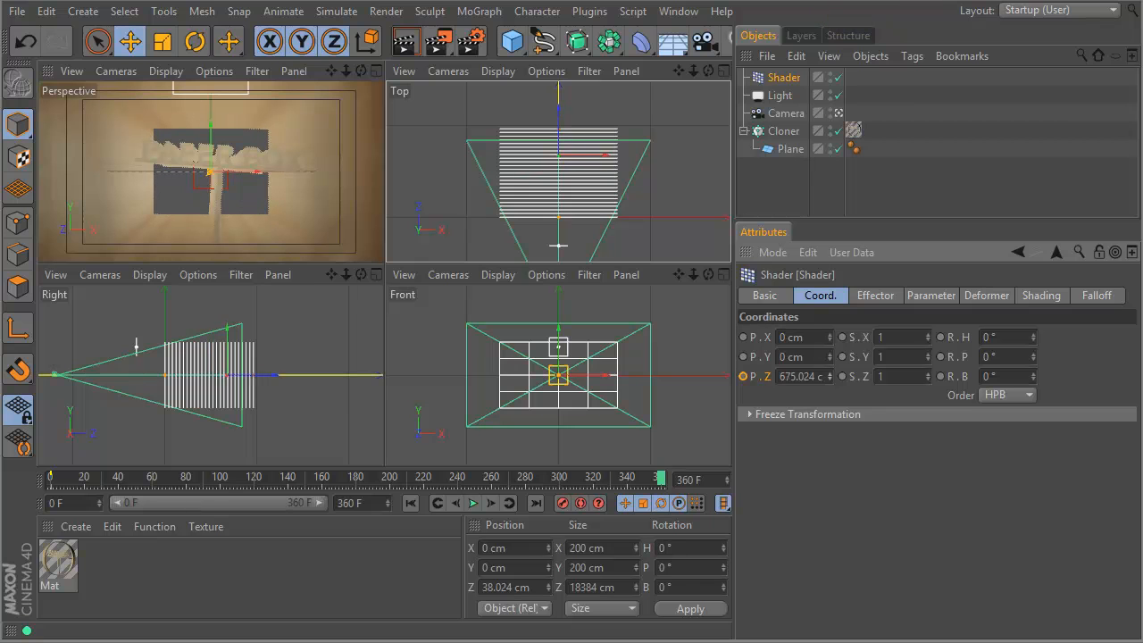
left_click_drag(831, 375, 556, 152)
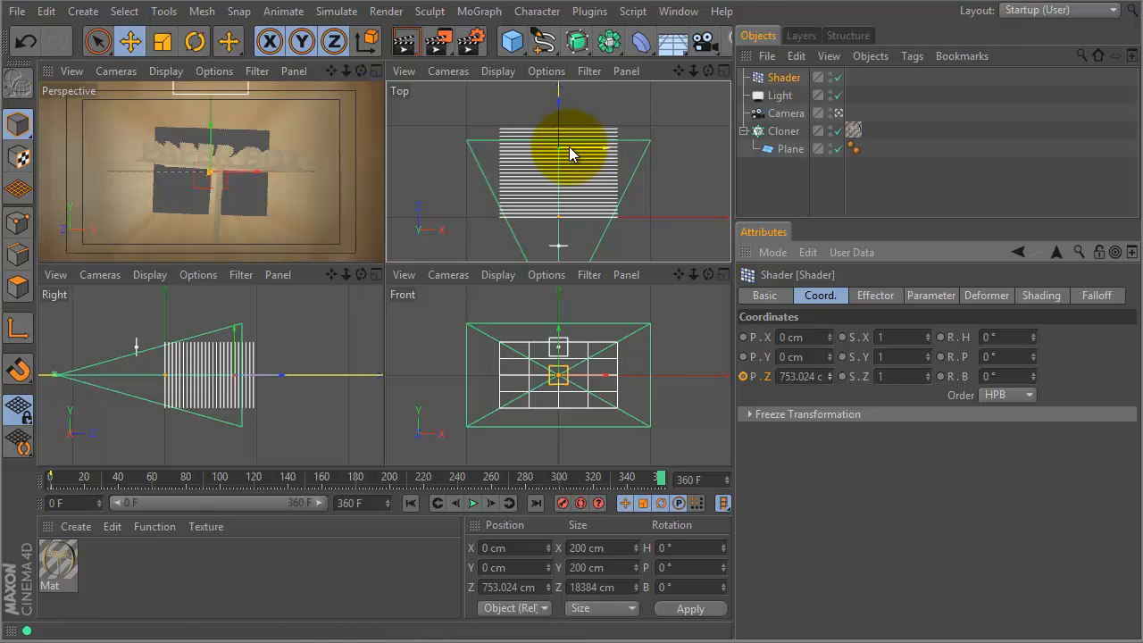
- Set the Shader effector's Z position to about 969 cm, at the rear of the planes, and keyframe it at frame 360
left_click(1095, 295)
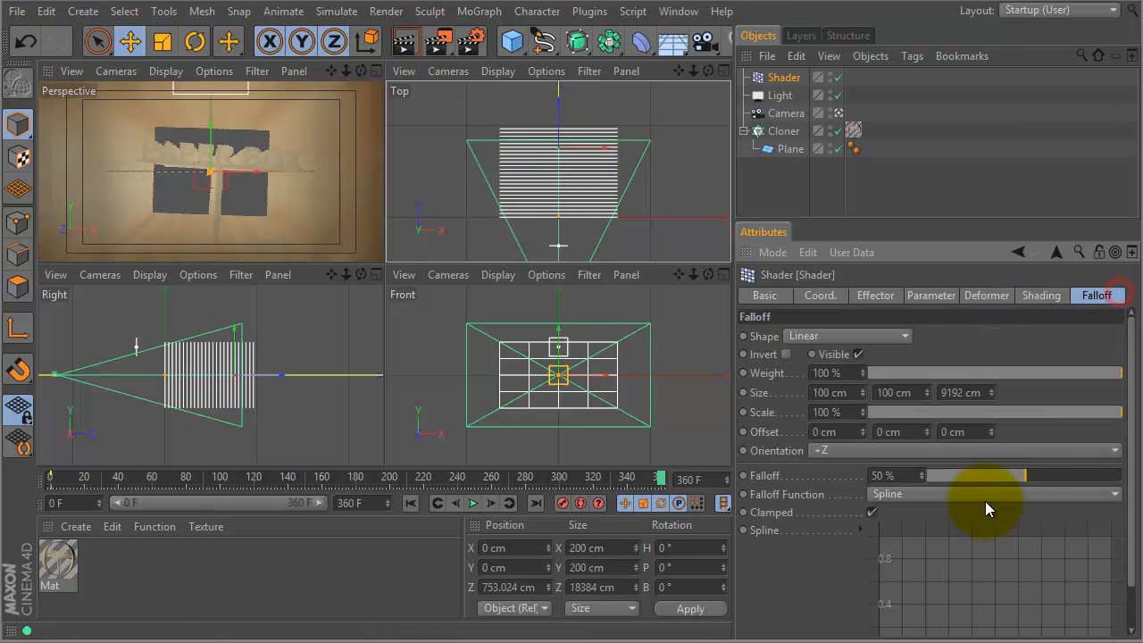
left_click(819, 299)
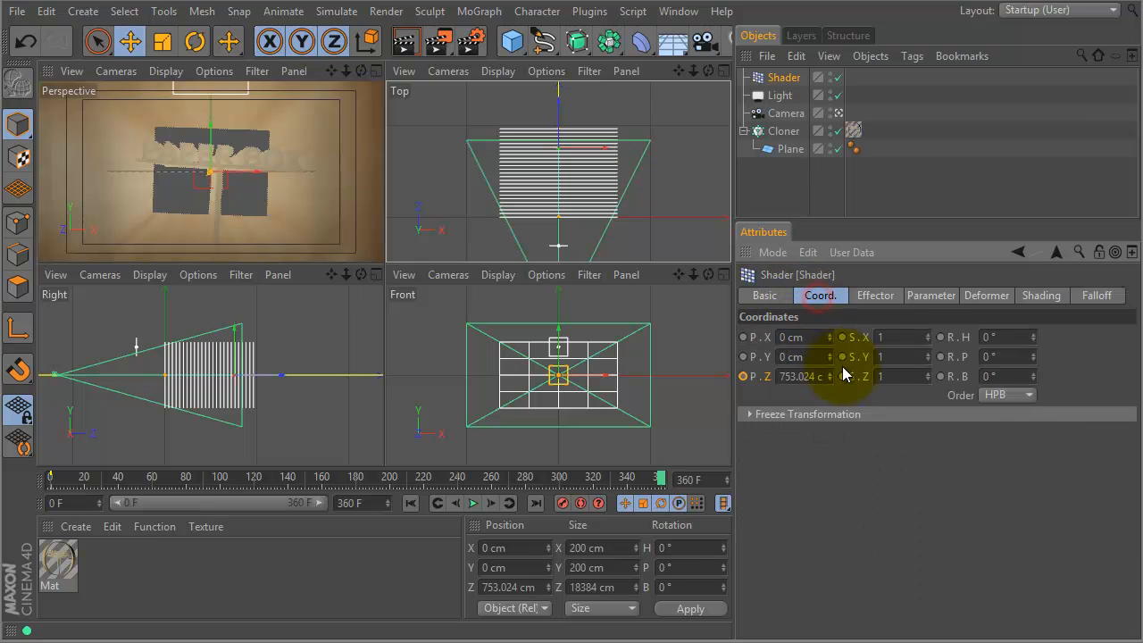
left_click_drag(831, 376, 826, 469)
left_click_drag(813, 595, 808, 642)
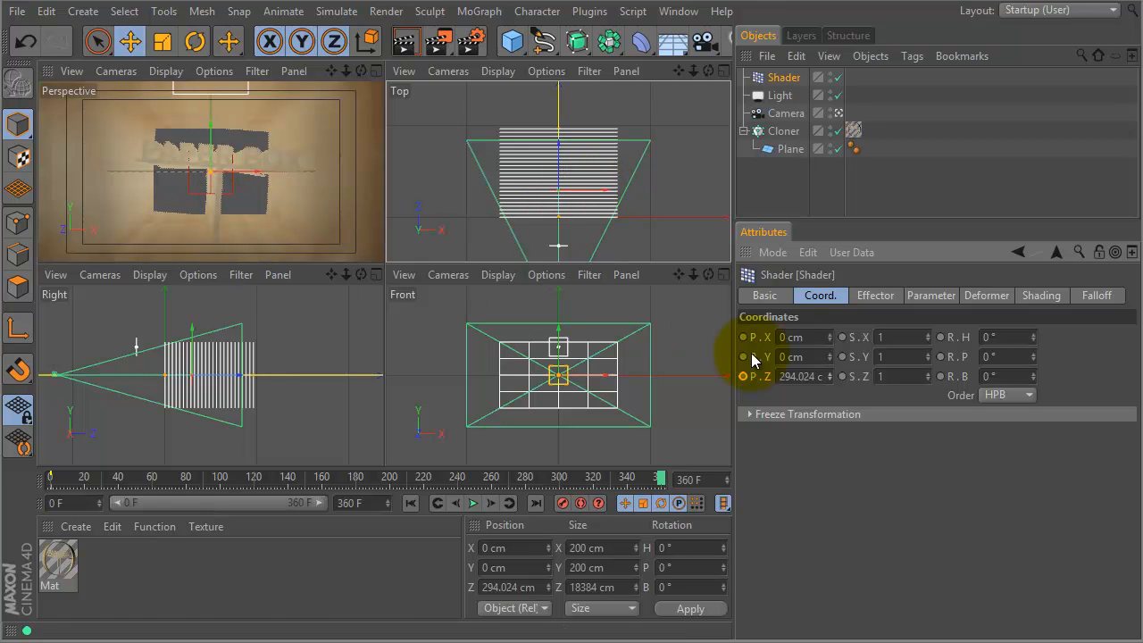
left_click_drag(828, 379, 602, 164)
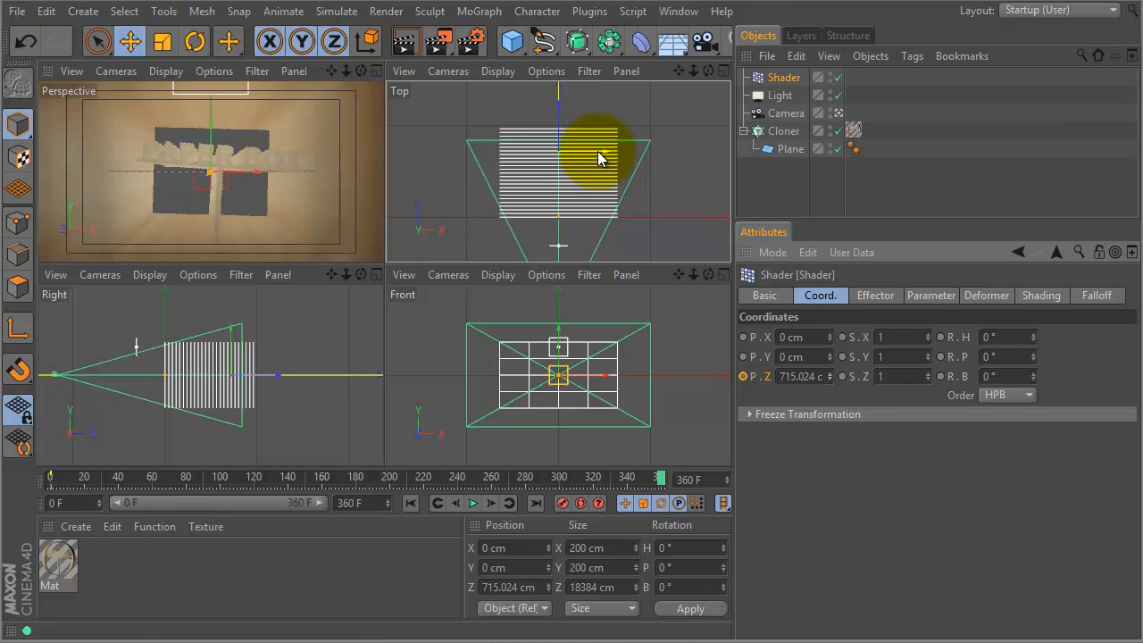
left_click_drag(829, 377, 869, 641)
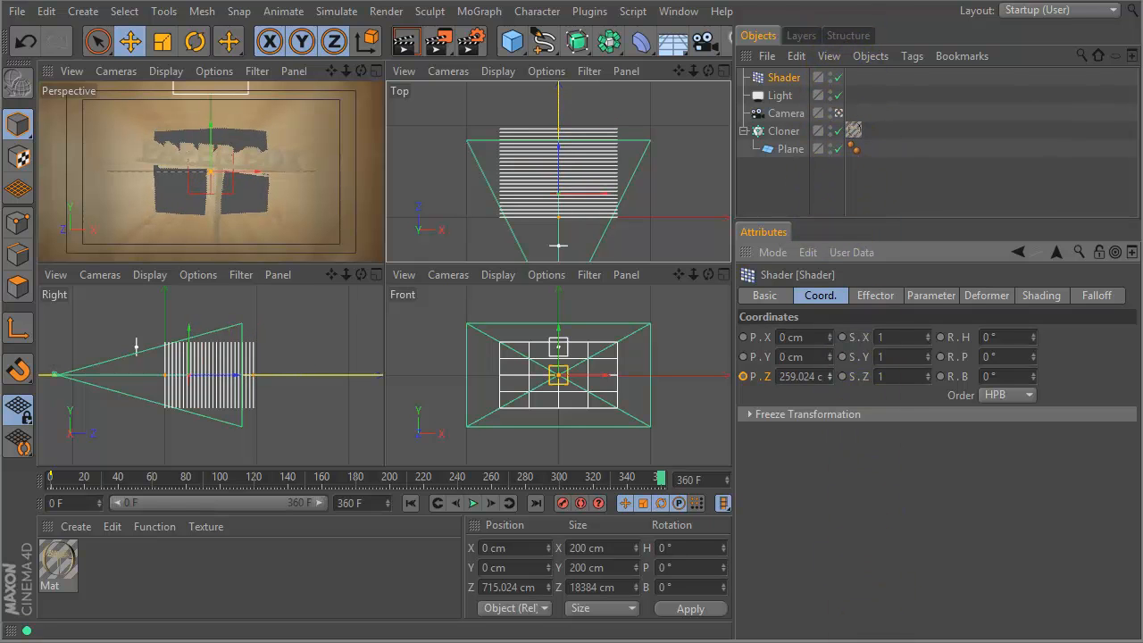
left_click_drag(836, 382, 849, 120)
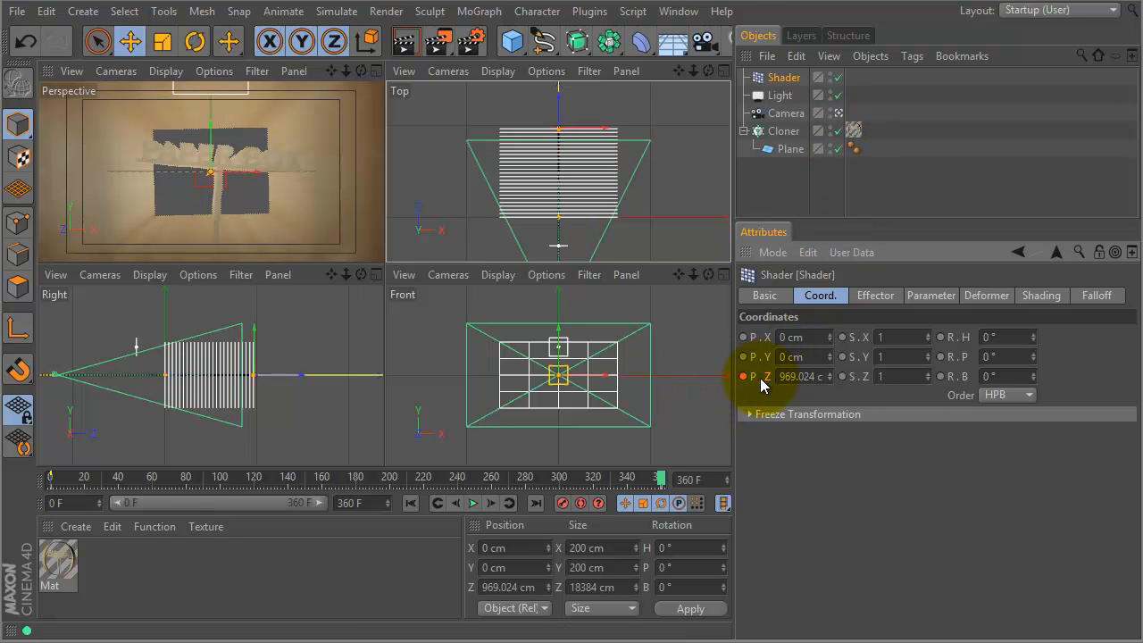
- Switch to the Animation layout and enlarge the Timeline to show the Shader track
left_click(1083, 10)
left_click(1047, 30)
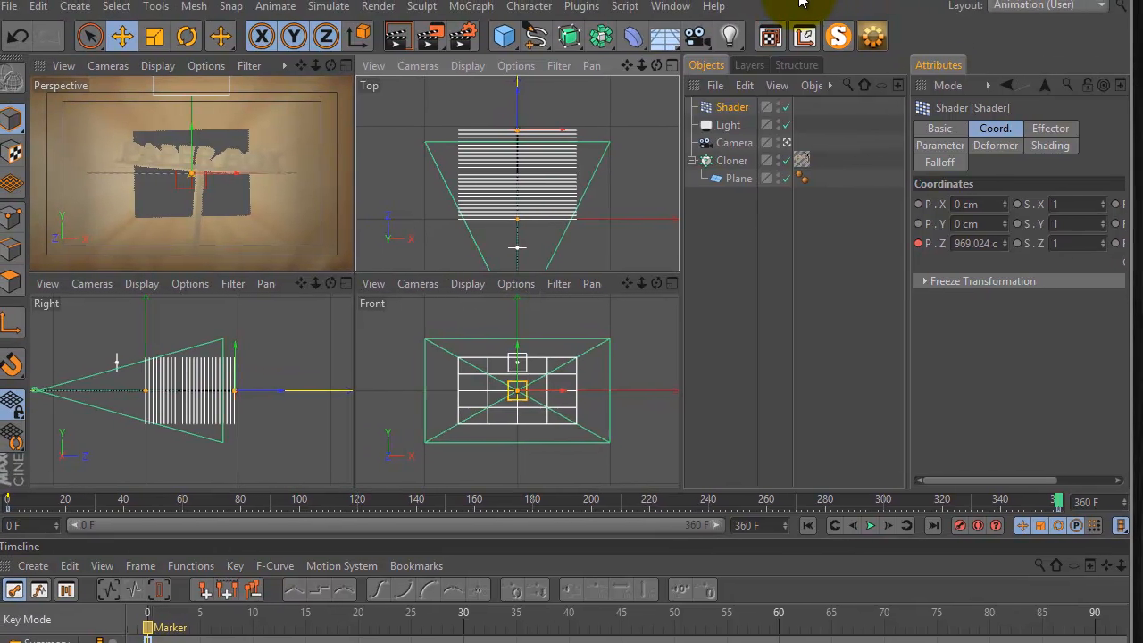
left_click_drag(535, 642, 535, 637)
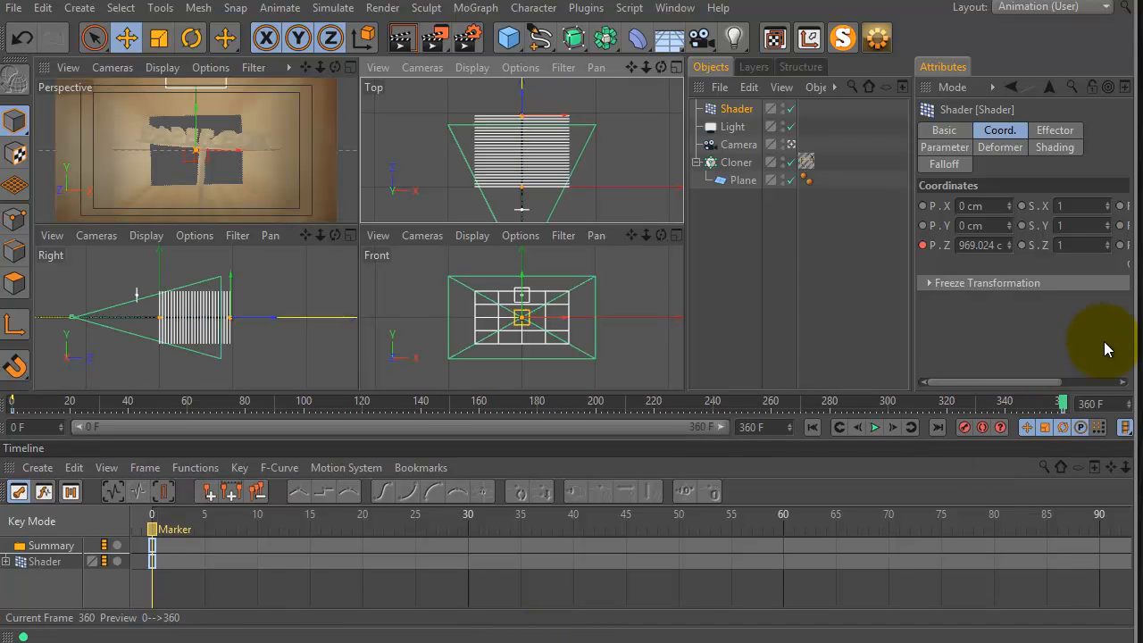
- Enlarge the Timeline, expand the Shader's Position Z track, and display its complete F-curve in F-Curve mode
left_click_drag(1134, 334, 1141, 335)
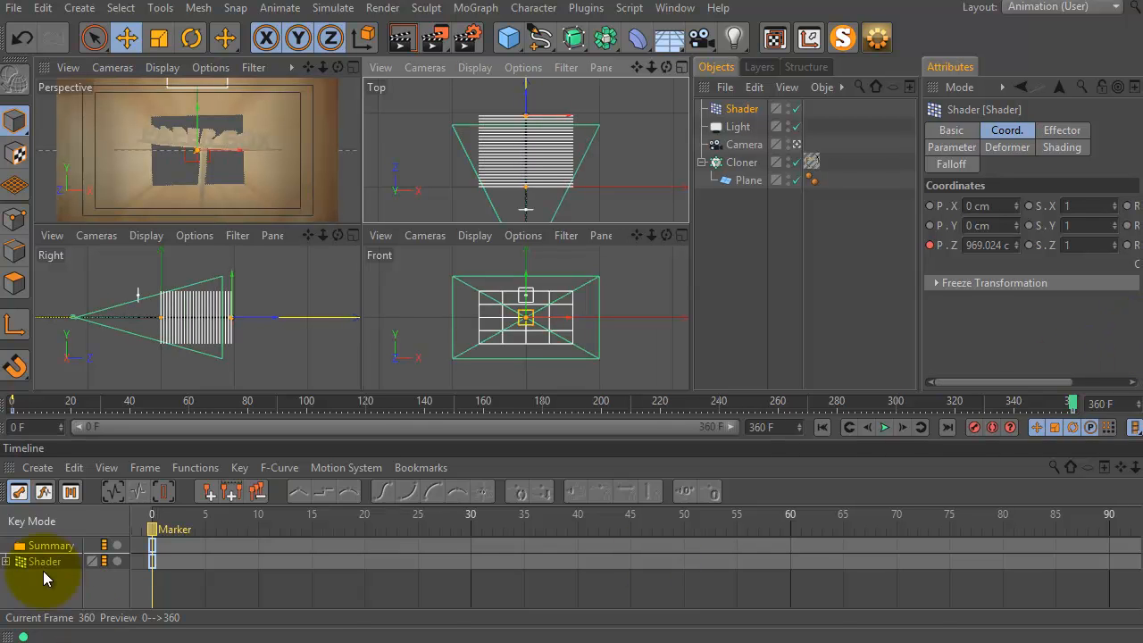
left_click(8, 561)
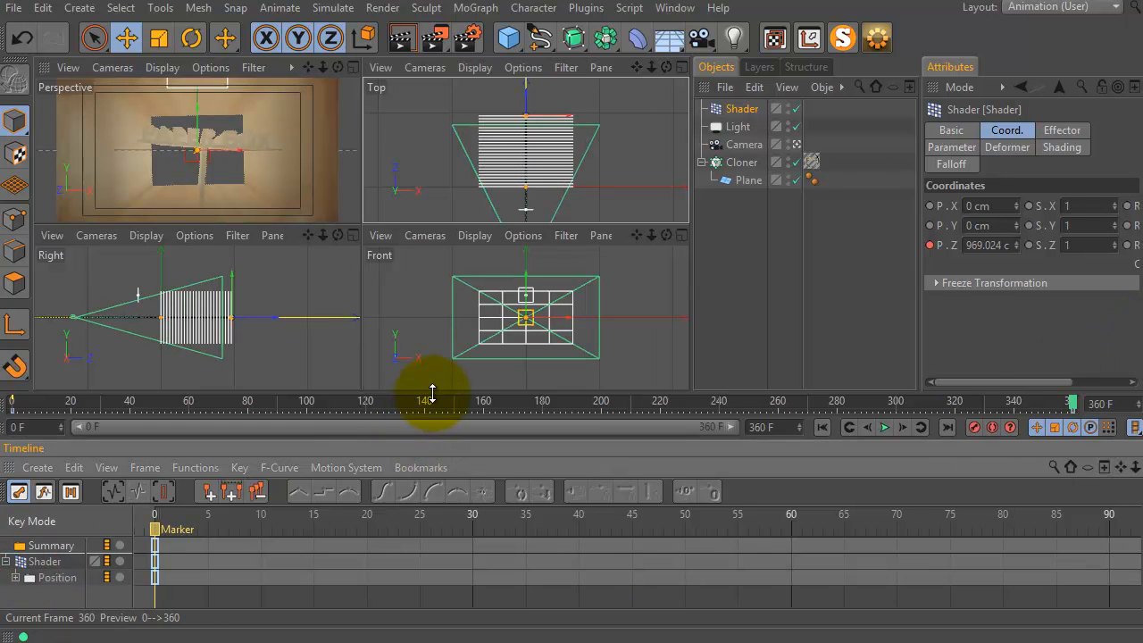
left_click_drag(431, 391, 434, 341)
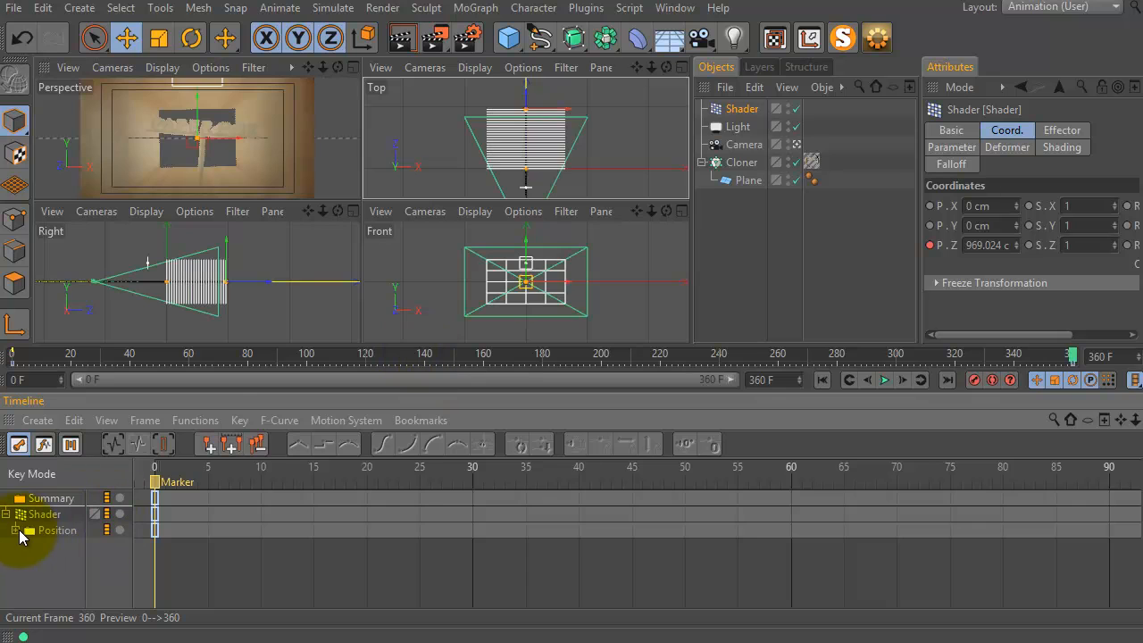
left_click(18, 531)
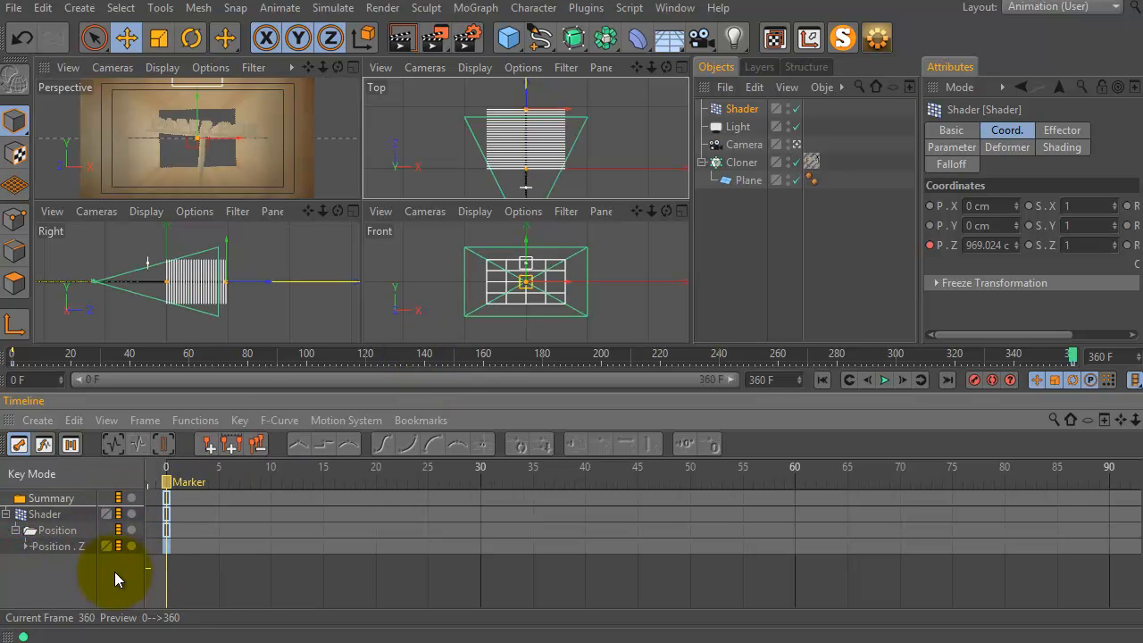
left_click(21, 545)
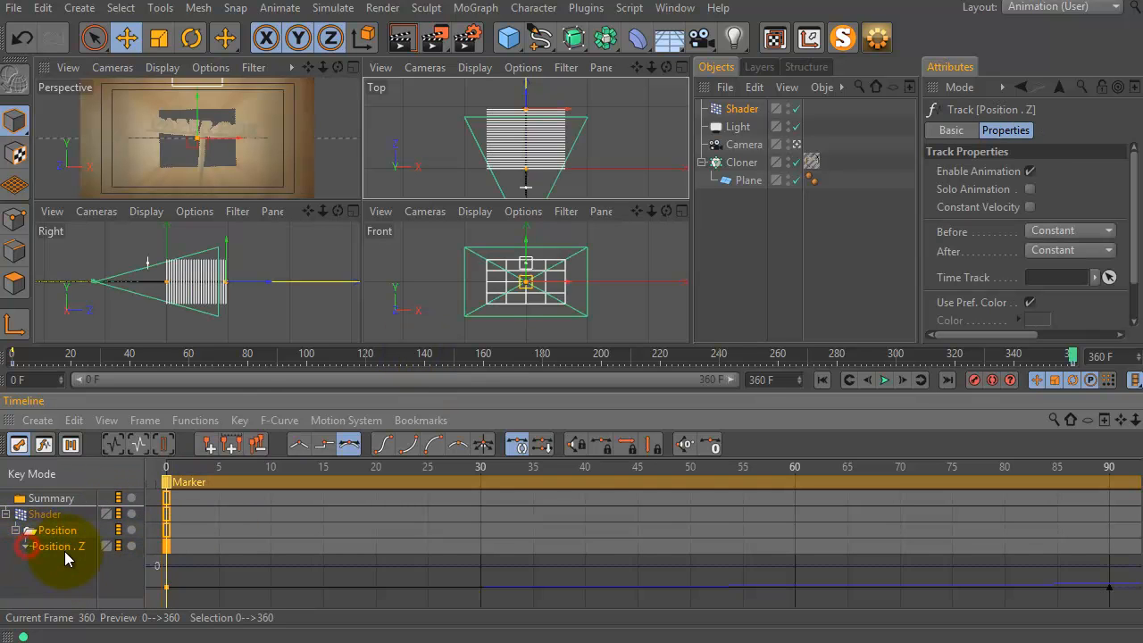
key("Tab")
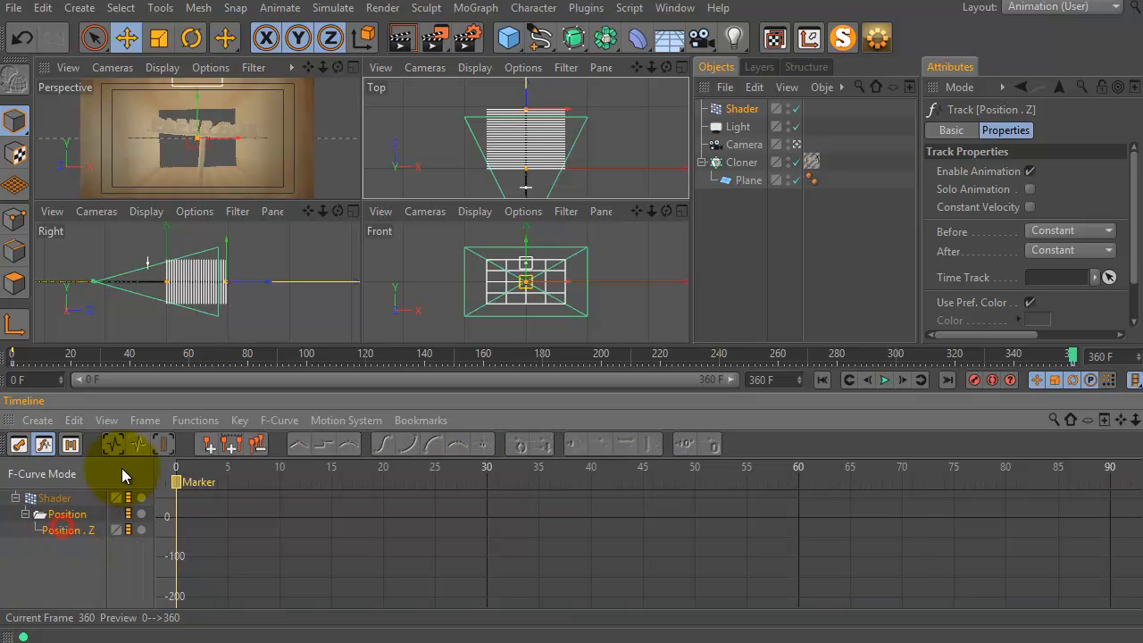
left_click(114, 444)
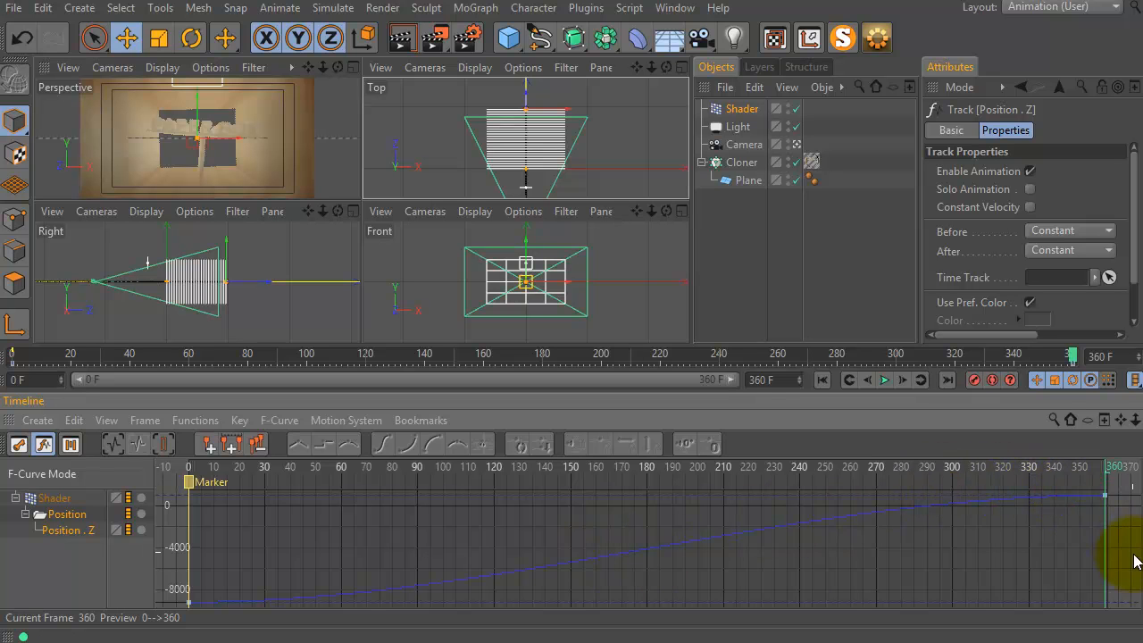
- Set both keys of the Shader's Position Z curve to linear interpolation
left_click_drag(1123, 558, 205, 573)
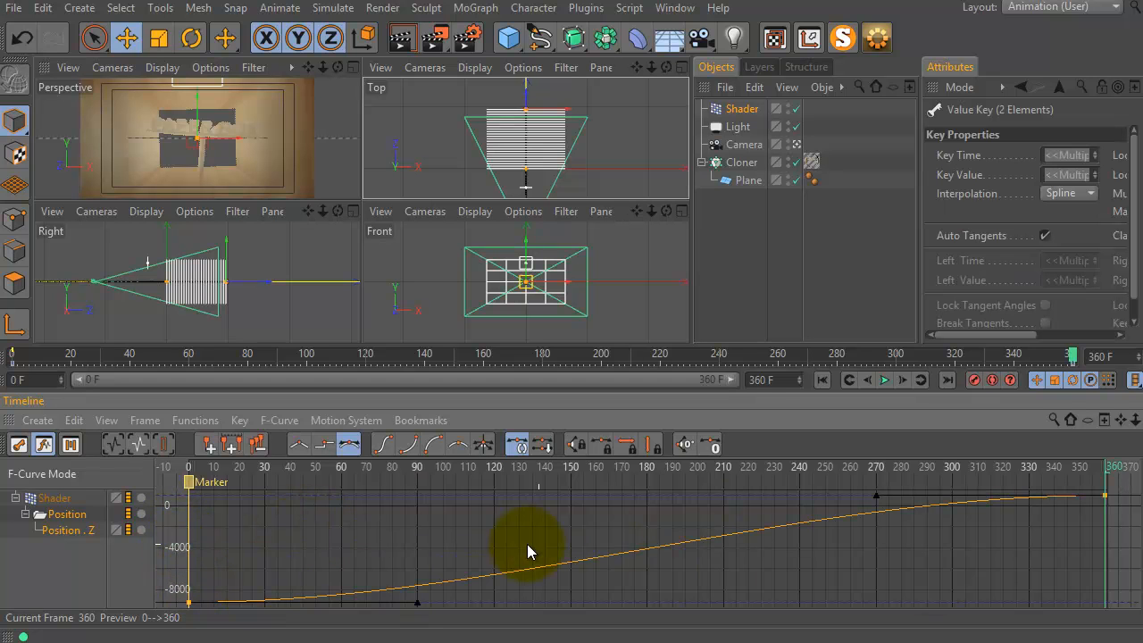
left_click(301, 445)
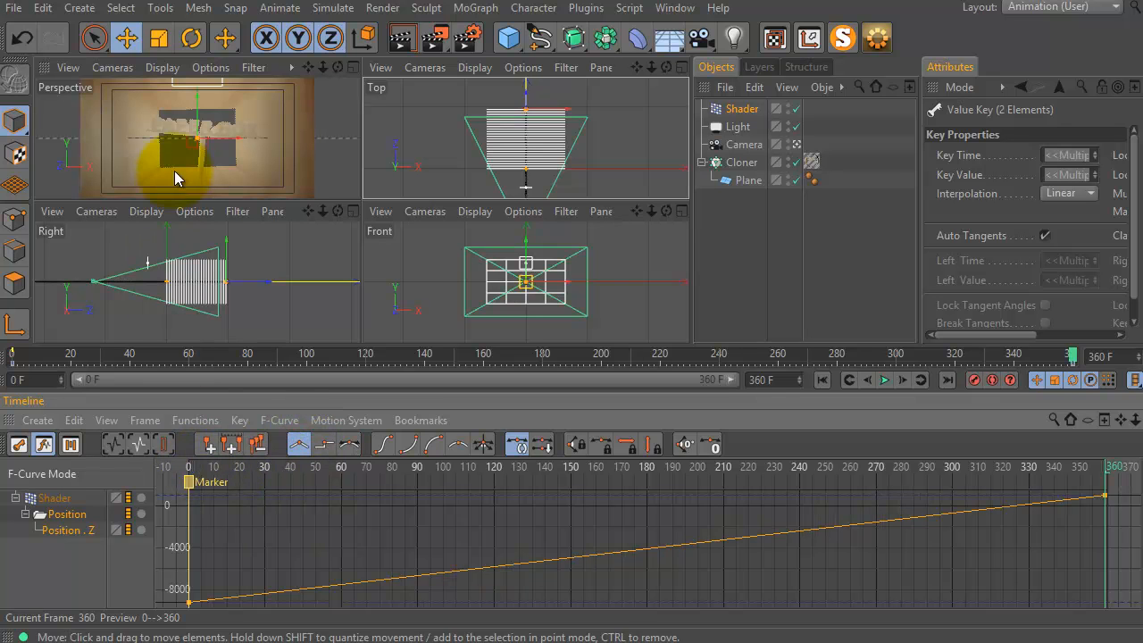
- Play the animation in the enlarged Perspective view, then scrub from the start to frame 87 to examine the planes
key("F1")
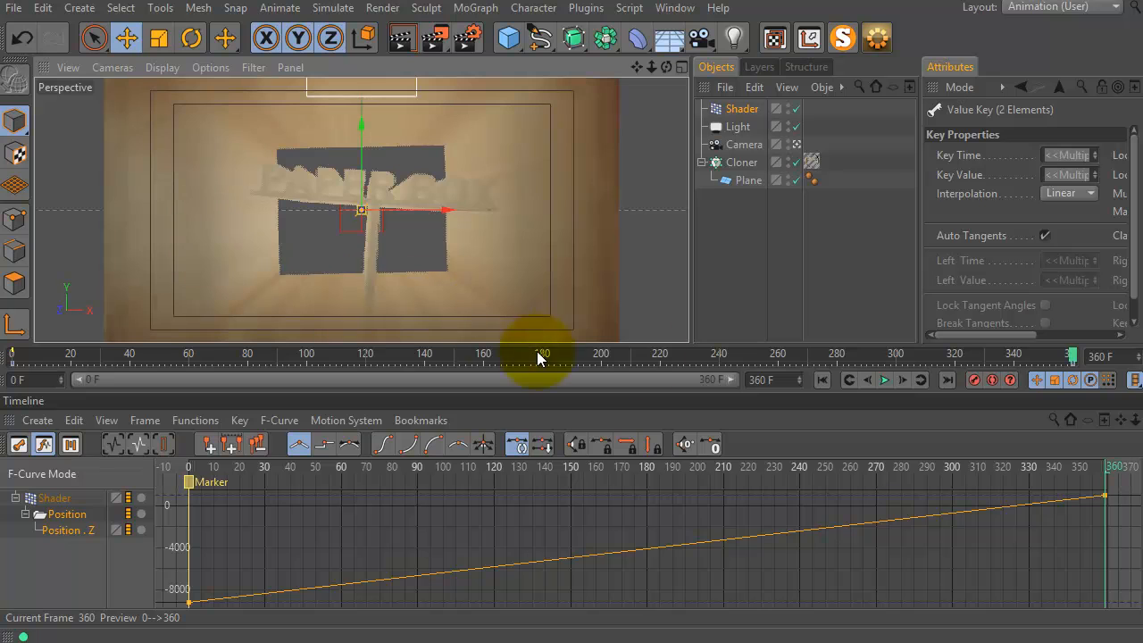
left_click(881, 380)
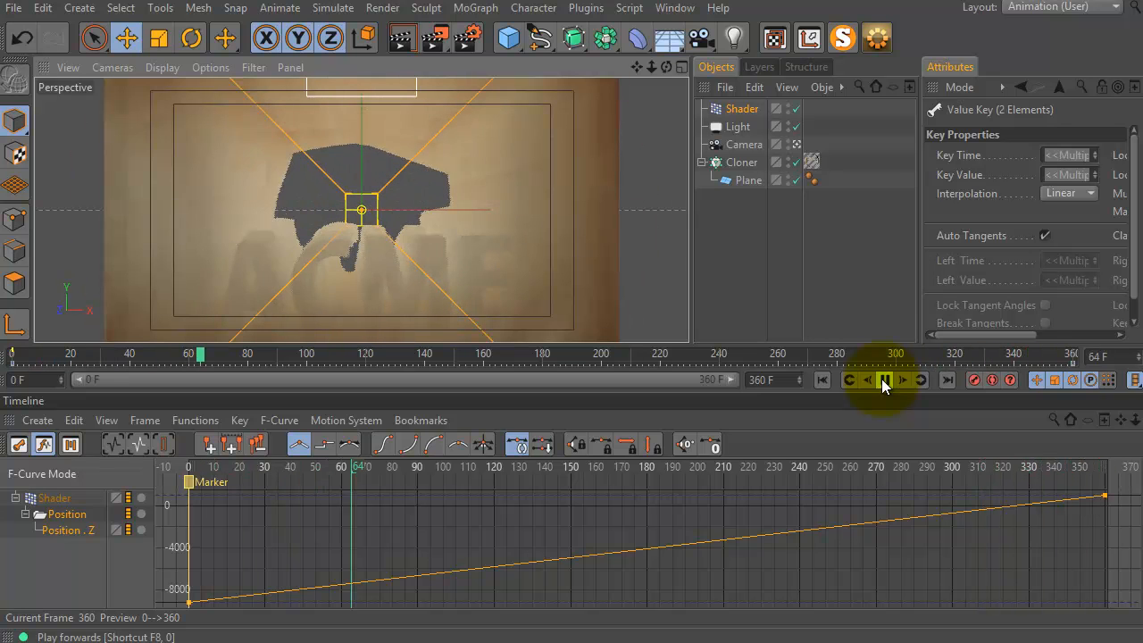
left_click(856, 379)
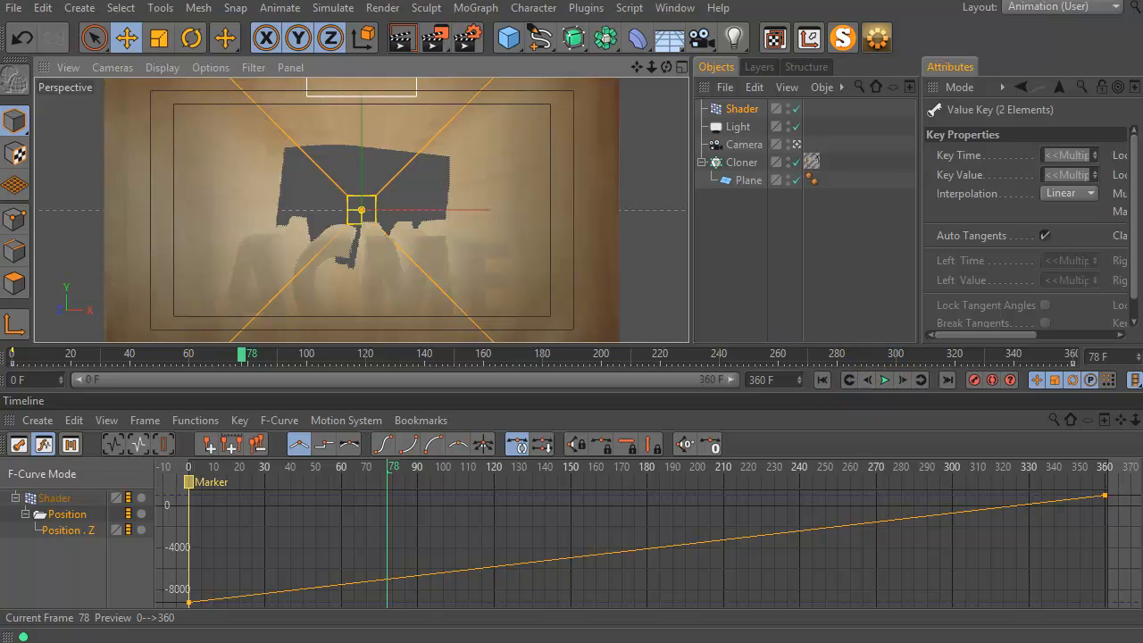
left_click(11, 356)
left_click_drag(13, 357, 268, 356)
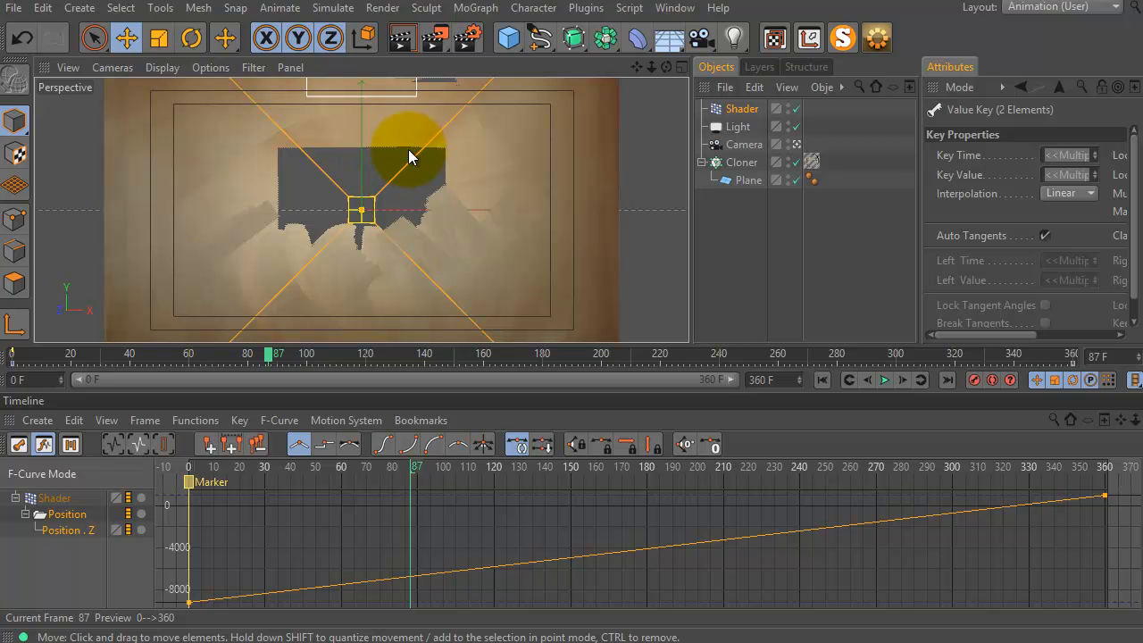
scroll(505, 241, "down", 3)
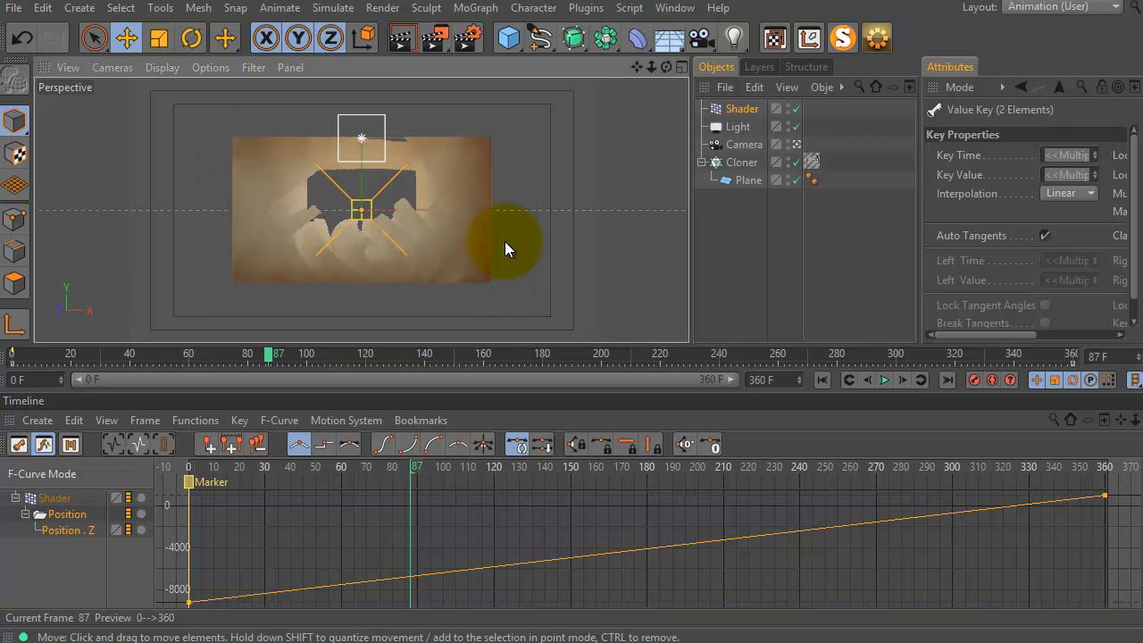
scroll(506, 243, "down", 2)
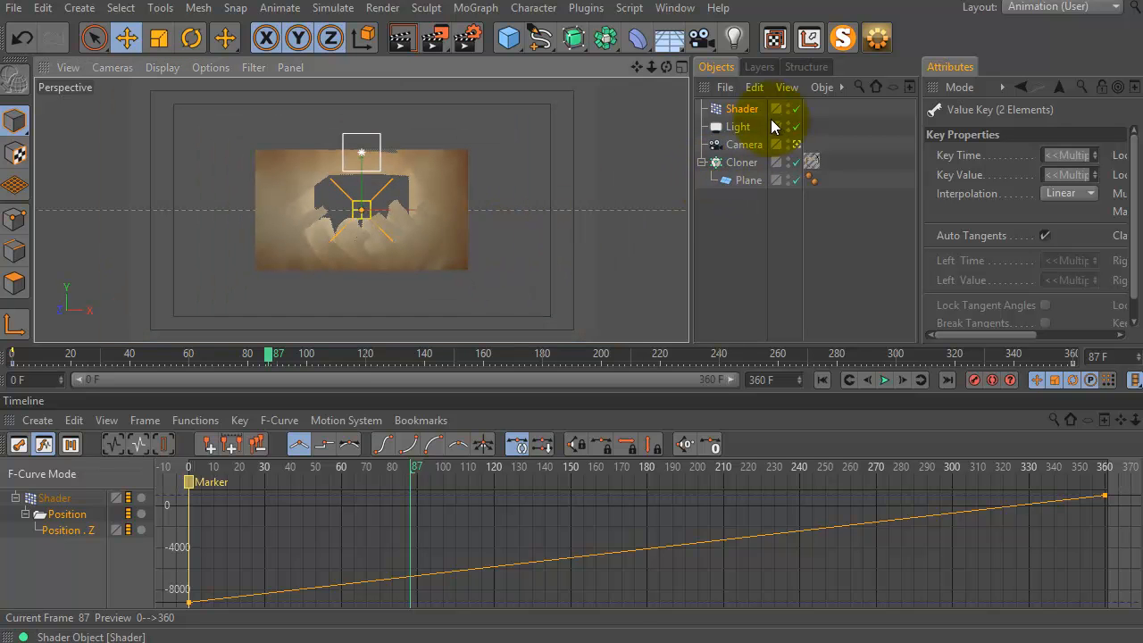
- Return to the four-view layout and delete the Shader effector's Position Z animation track
middle_click(658, 186)
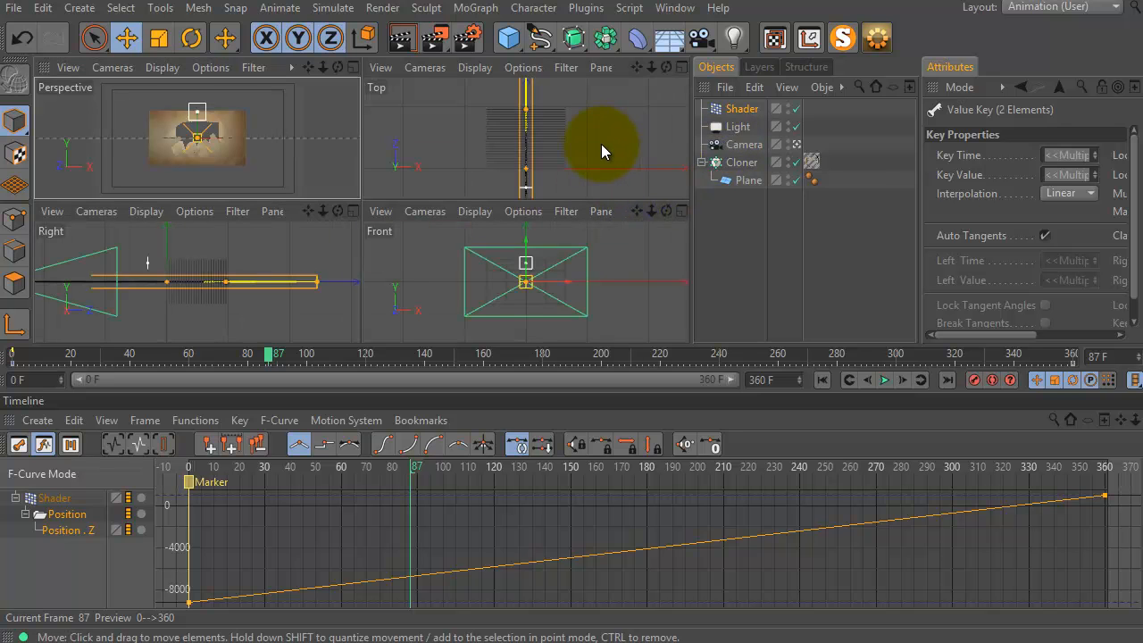
left_click(742, 108)
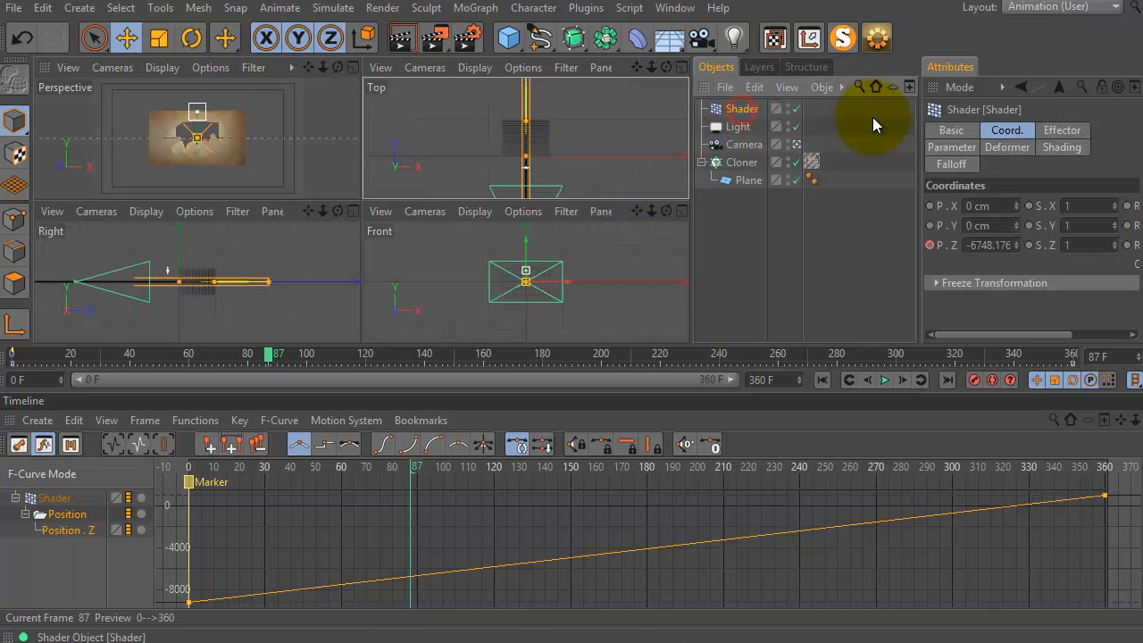
right_click(958, 243)
mouse_move(999, 256)
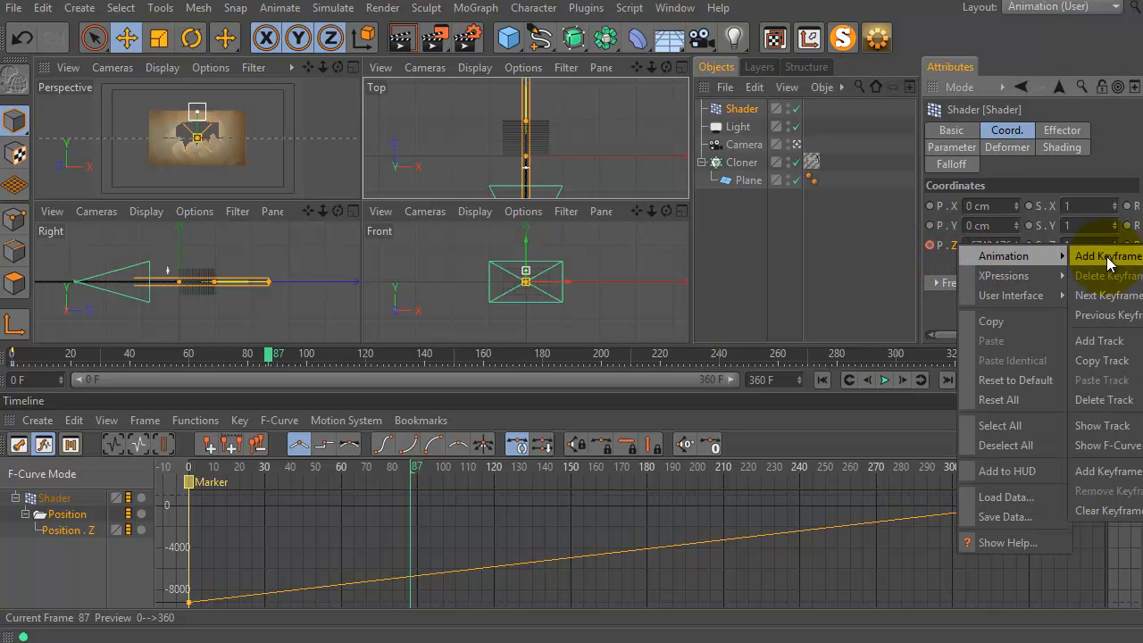
left_click(1099, 402)
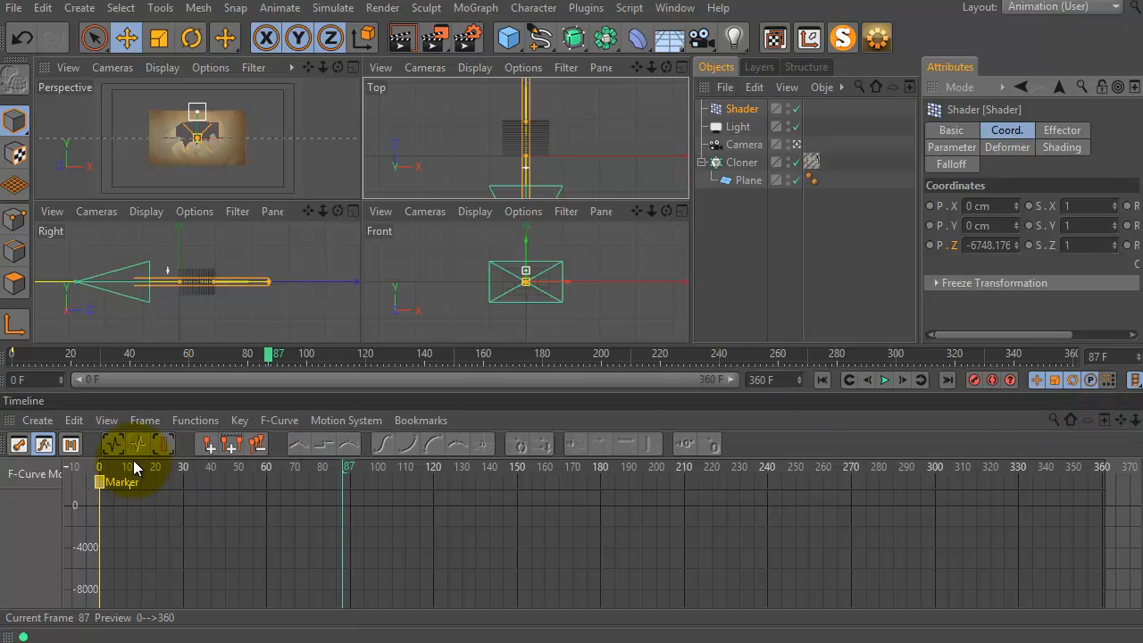
- Rotate the Shader effector in the Top view so that its falloff faces the opposite direction along Z
scroll(558, 134, "down", 4)
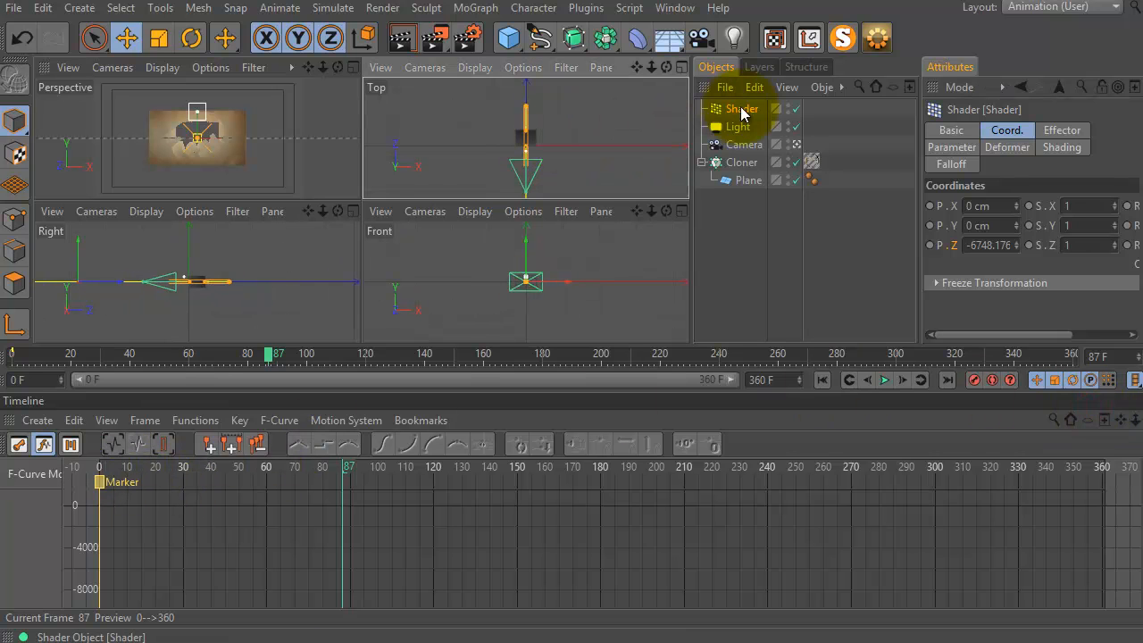
left_click(192, 37)
left_click_drag(564, 140, 500, 213)
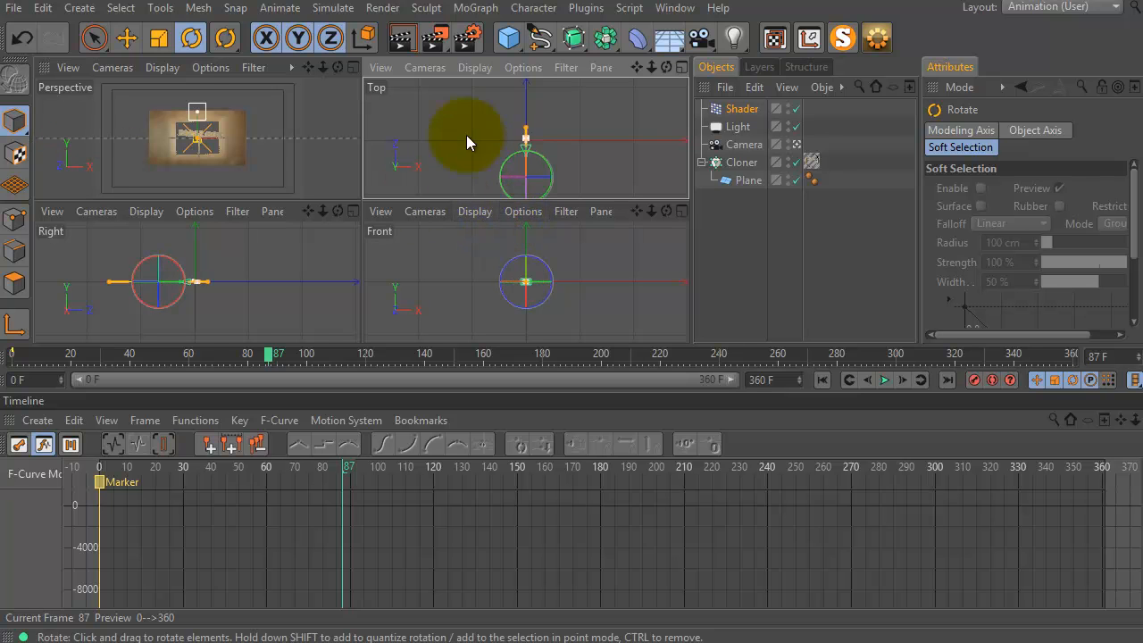
left_click(98, 40)
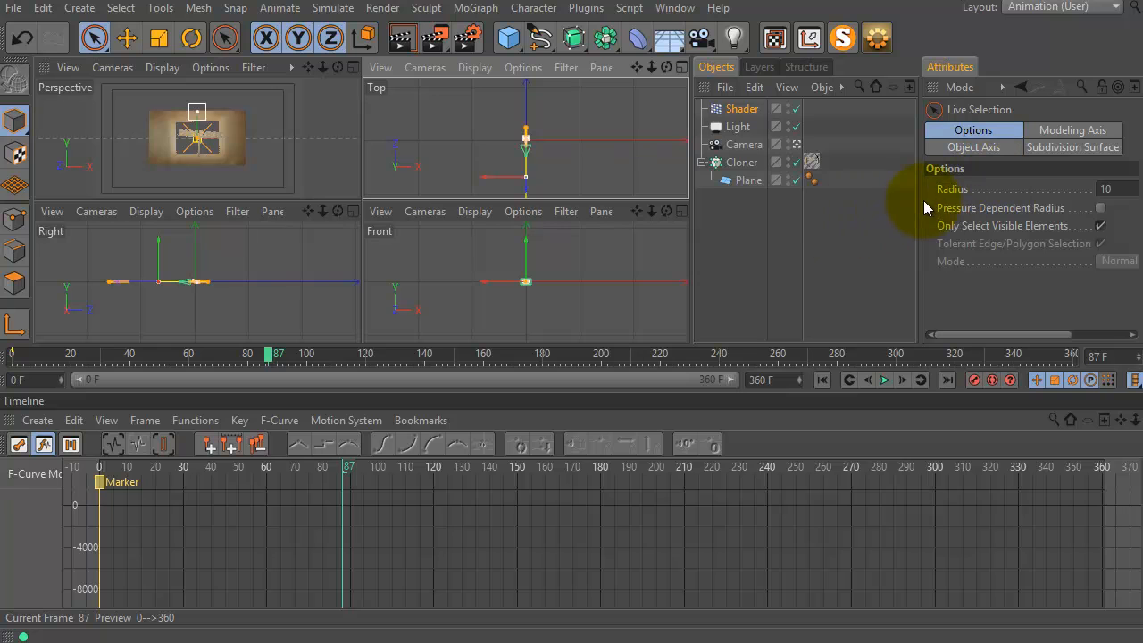
- Try moving the reversed Shader effector behind the cloned planes to about 9963 cm on Z
left_click_drag(918, 197, 879, 196)
left_click(745, 109)
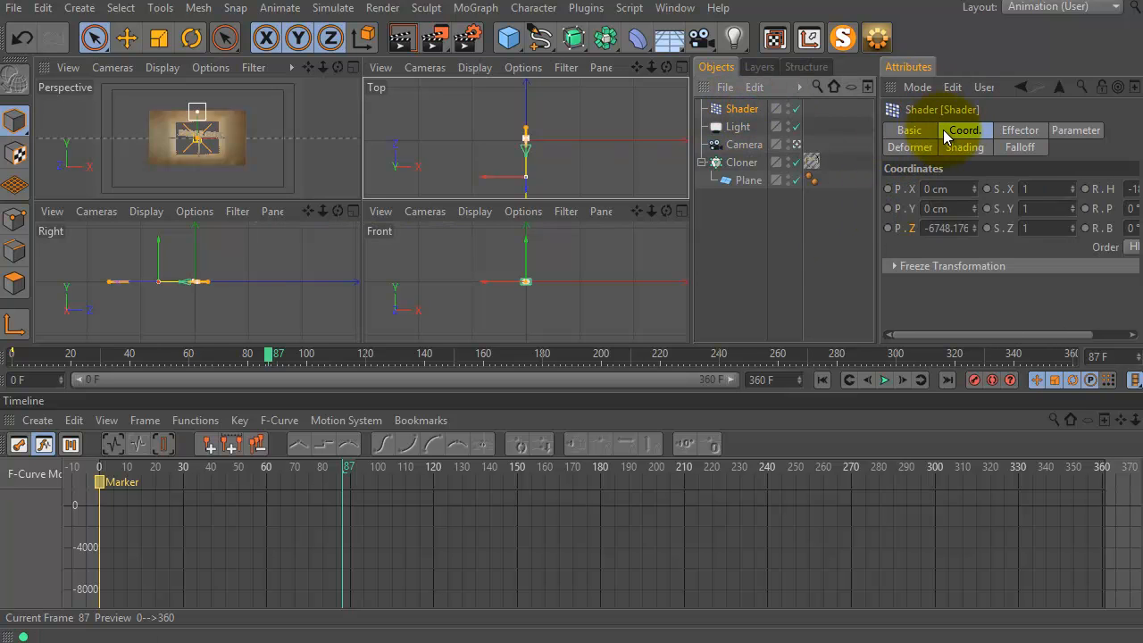
left_click_drag(974, 230, 978, 307)
left_click_drag(525, 186, 526, 97)
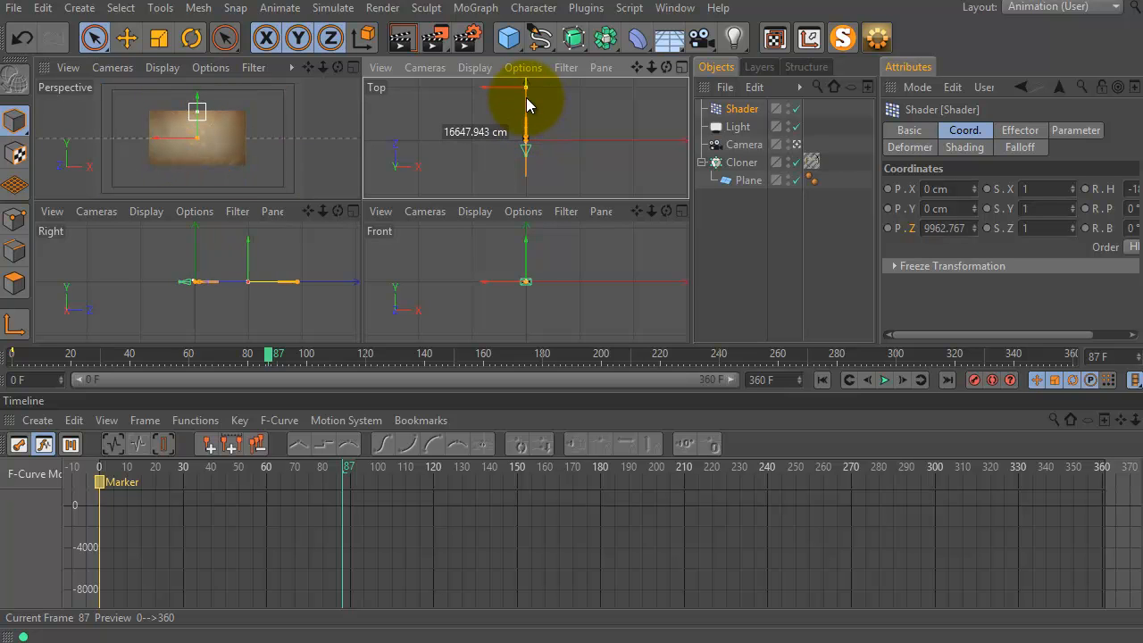
scroll(521, 125, "up", 10)
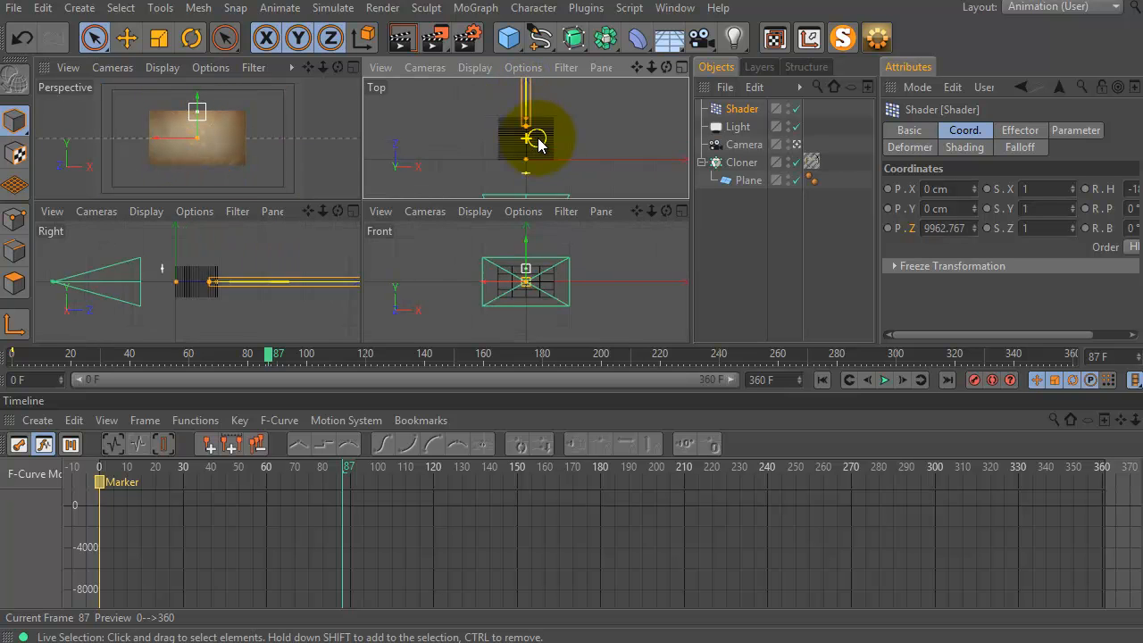
scroll(539, 145, "up", 6)
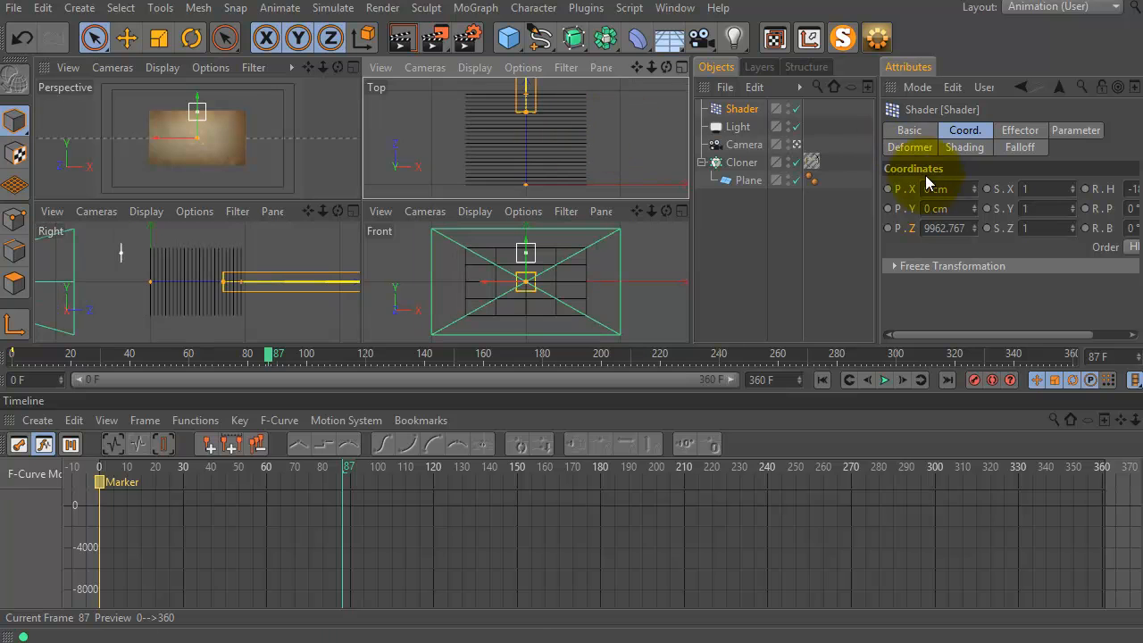
- Set the Shader effector's Z position to about 9193 cm, extending its falloff to the front plane, and keyframe it at frame 87
left_click_drag(973, 224, 961, 266)
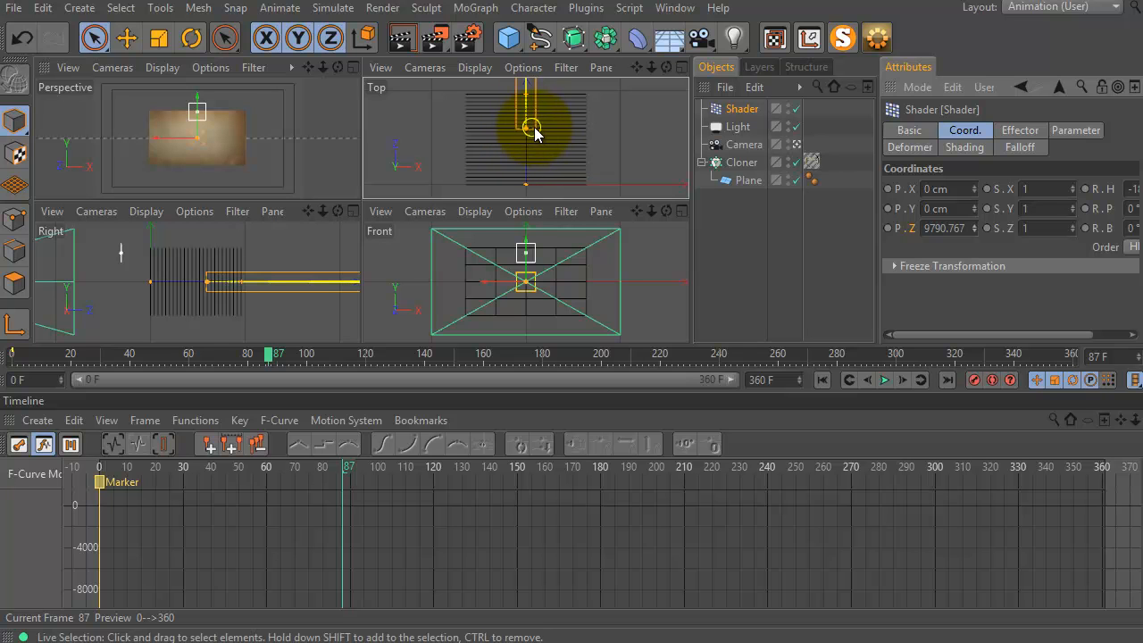
left_click_drag(529, 128, 530, 180)
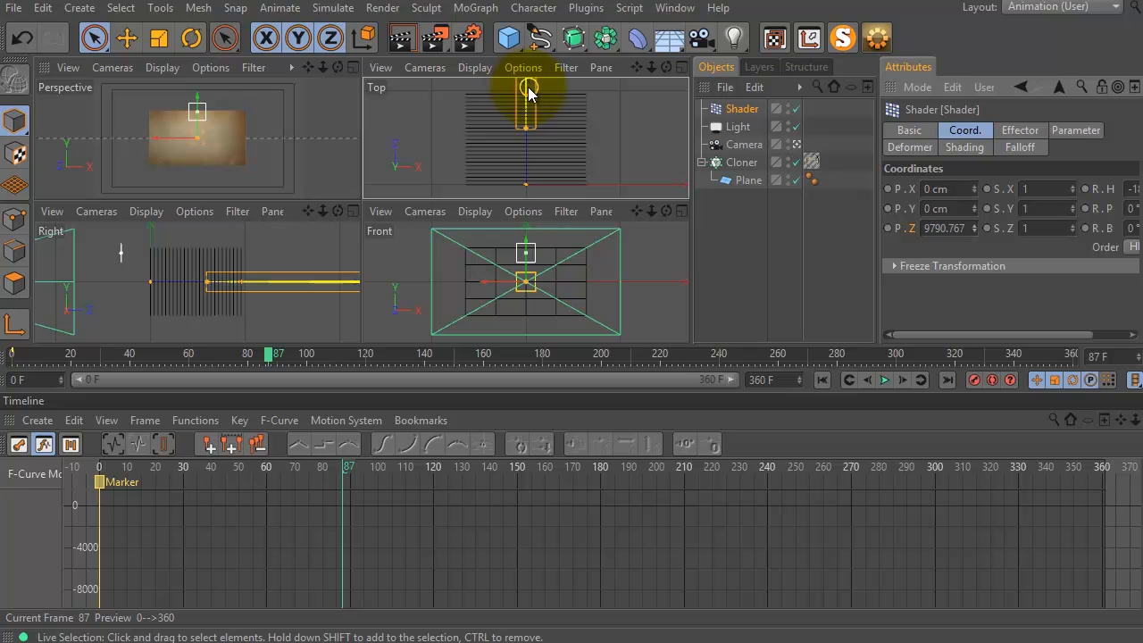
left_click_drag(519, 147, 510, 81)
left_click_drag(526, 165, 533, 191)
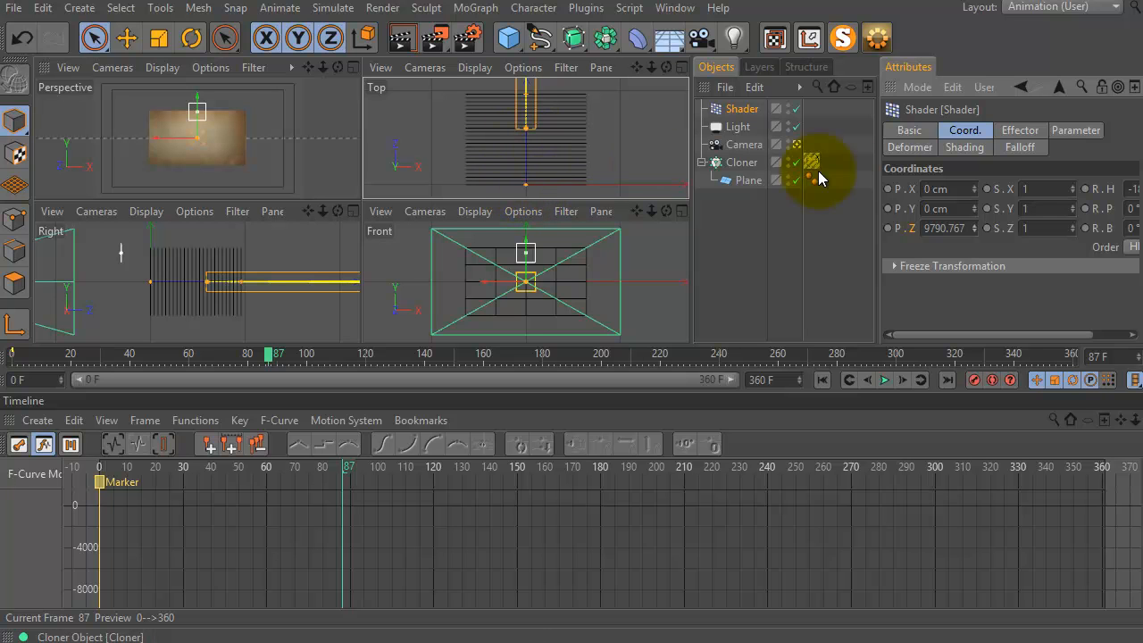
left_click_drag(977, 229, 964, 413)
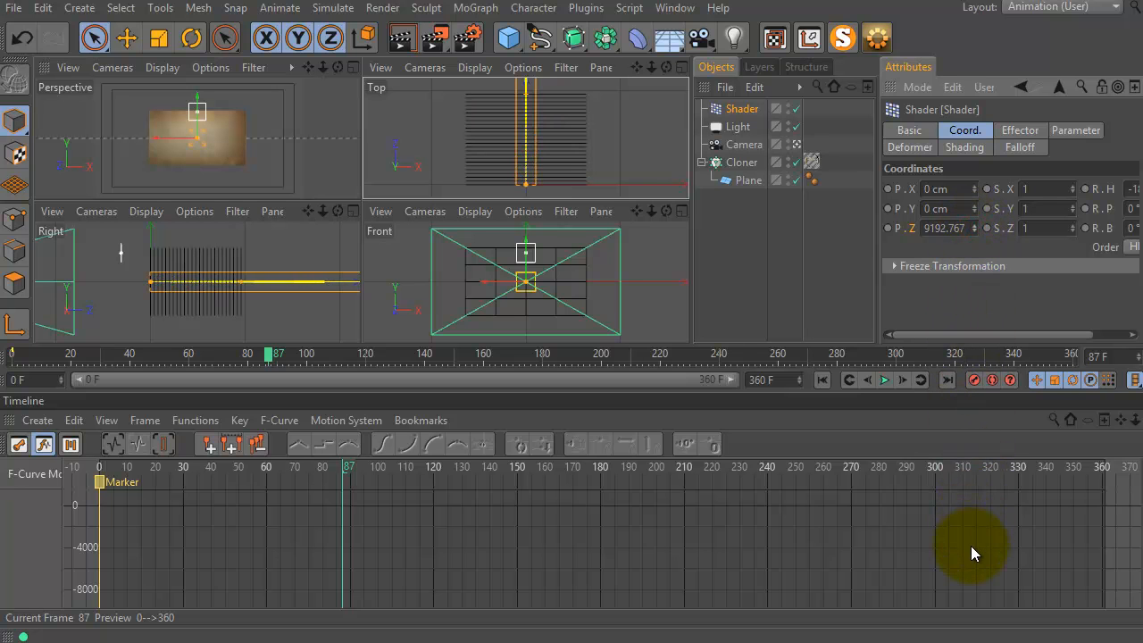
left_click(889, 229, "ctrl")
- Move the Shader effector to about -32 cm on Z, at the front of the cloned planes, and keyframe it at frame 87
scroll(617, 163, "down", 4)
scroll(617, 163, "down", 3)
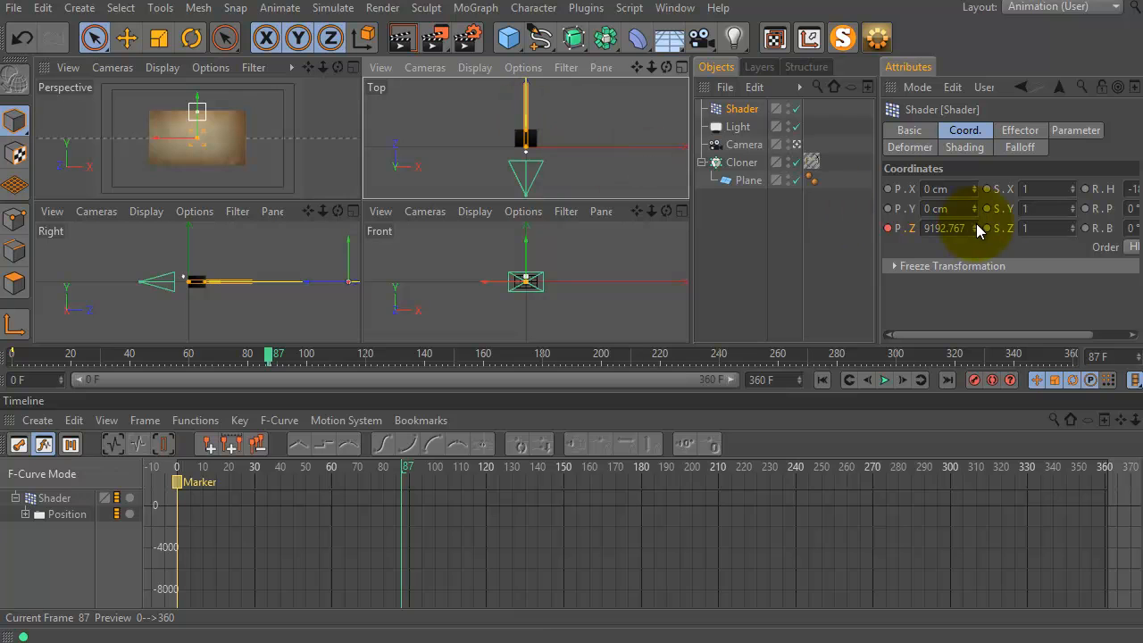
left_click_drag(975, 228, 971, 280)
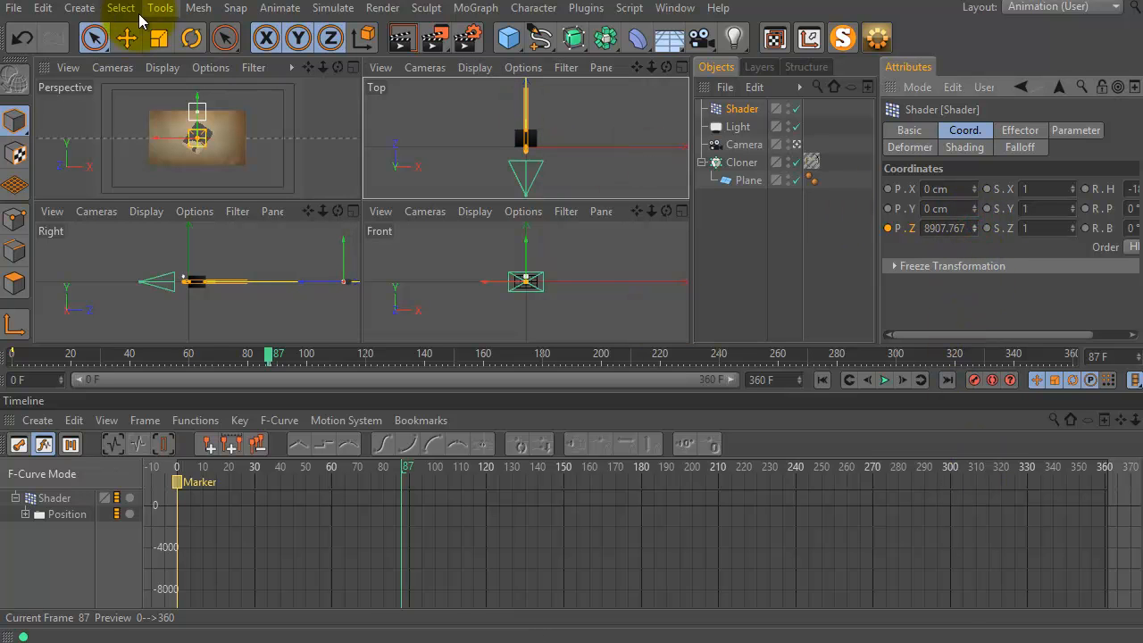
key("e")
left_click_drag(528, 91, 530, 159)
left_click_drag(523, 100, 527, 165)
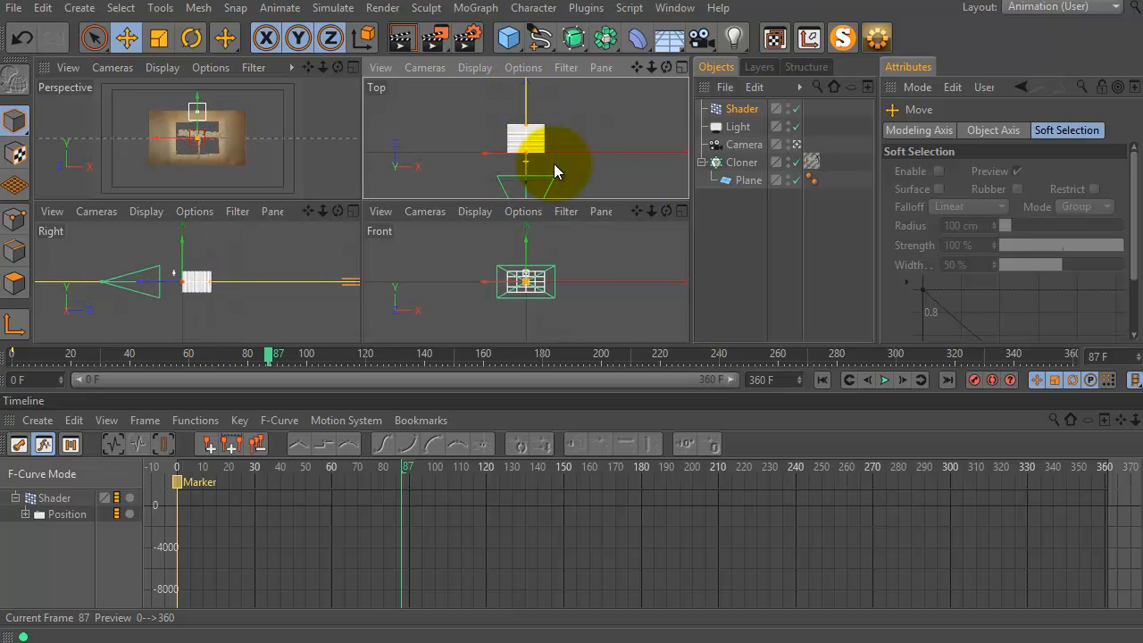
left_click(741, 108)
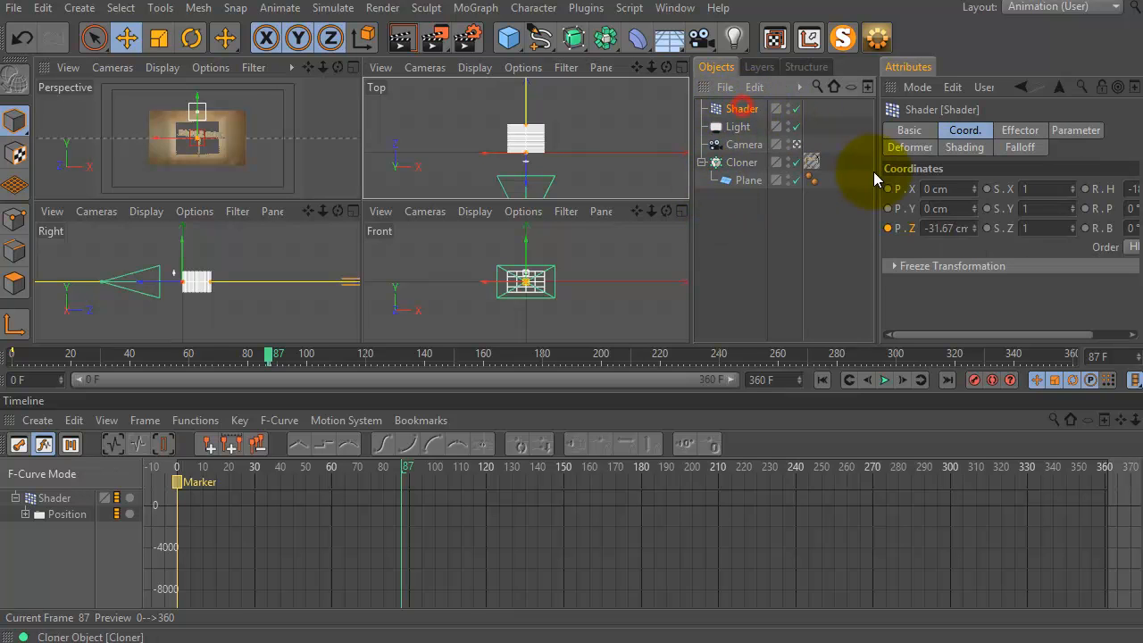
left_click(888, 228, "ctrl")
key("F1")
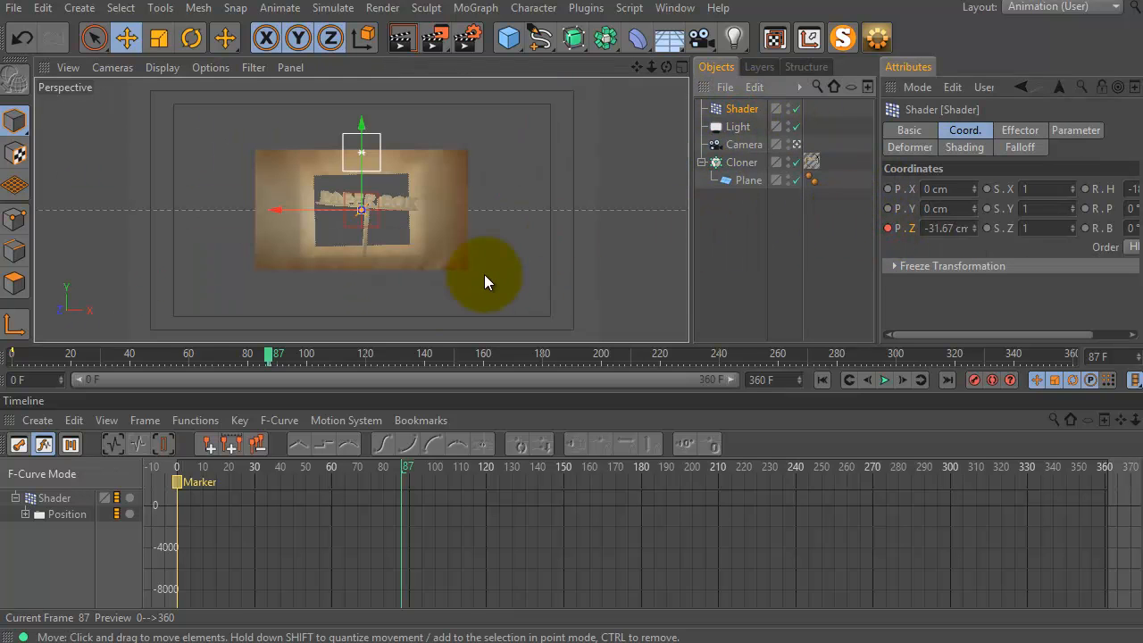
- Show the Shader effector's Position Z track in an enlarged timeline and switch it to Key Mode
left_click_drag(402, 440, 423, 272)
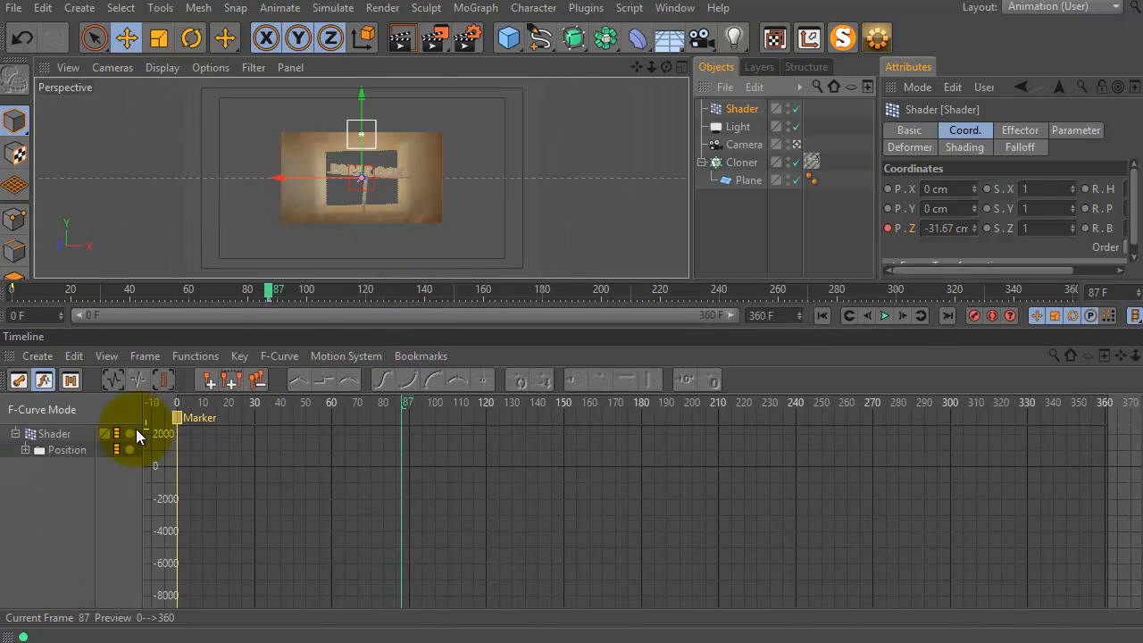
left_click(27, 449)
left_click(50, 468)
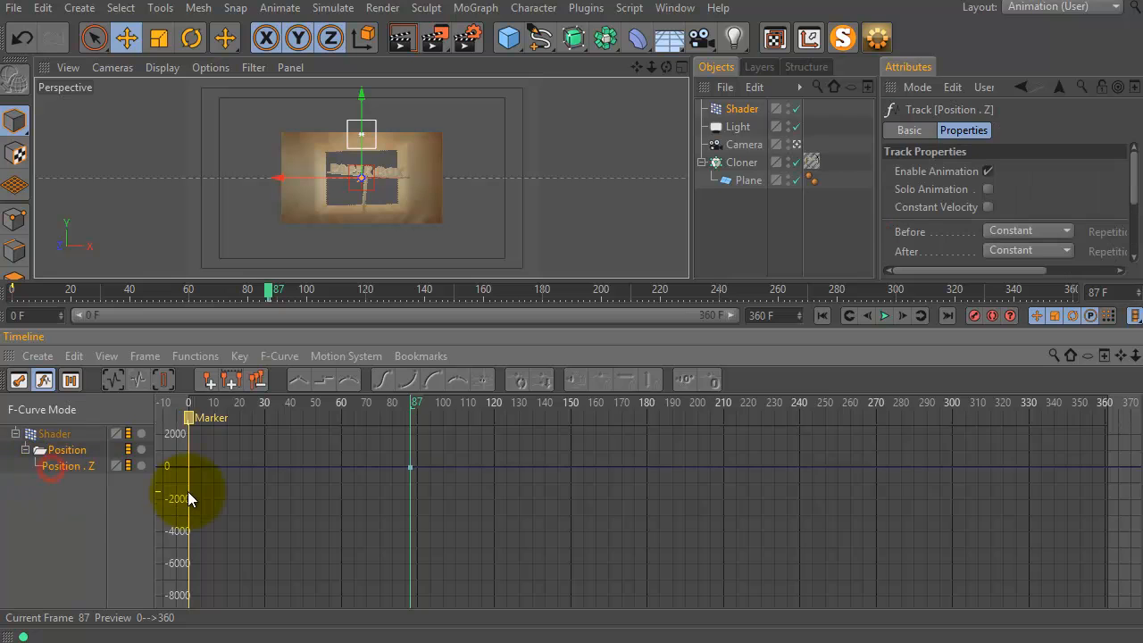
key("Tab")
key("Tab")
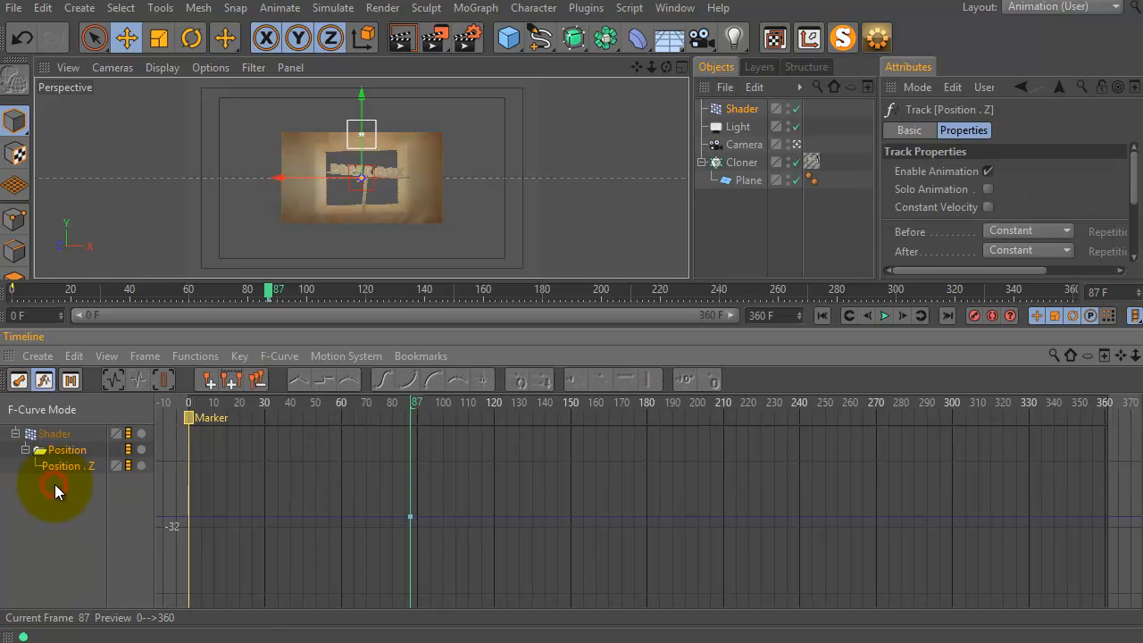
left_click(112, 380)
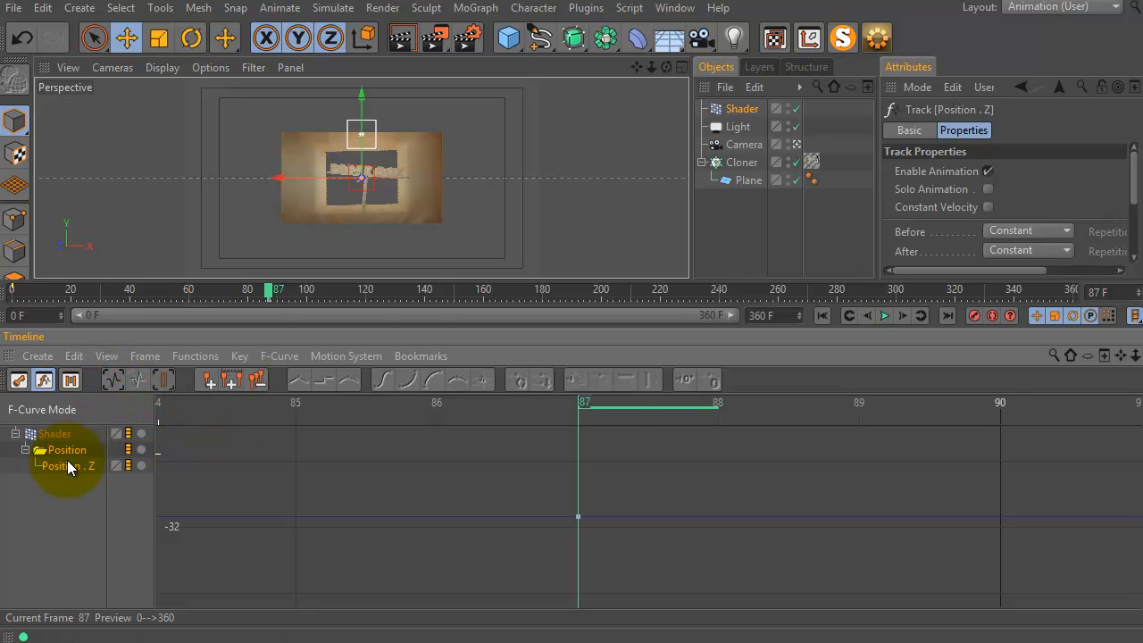
key("Tab")
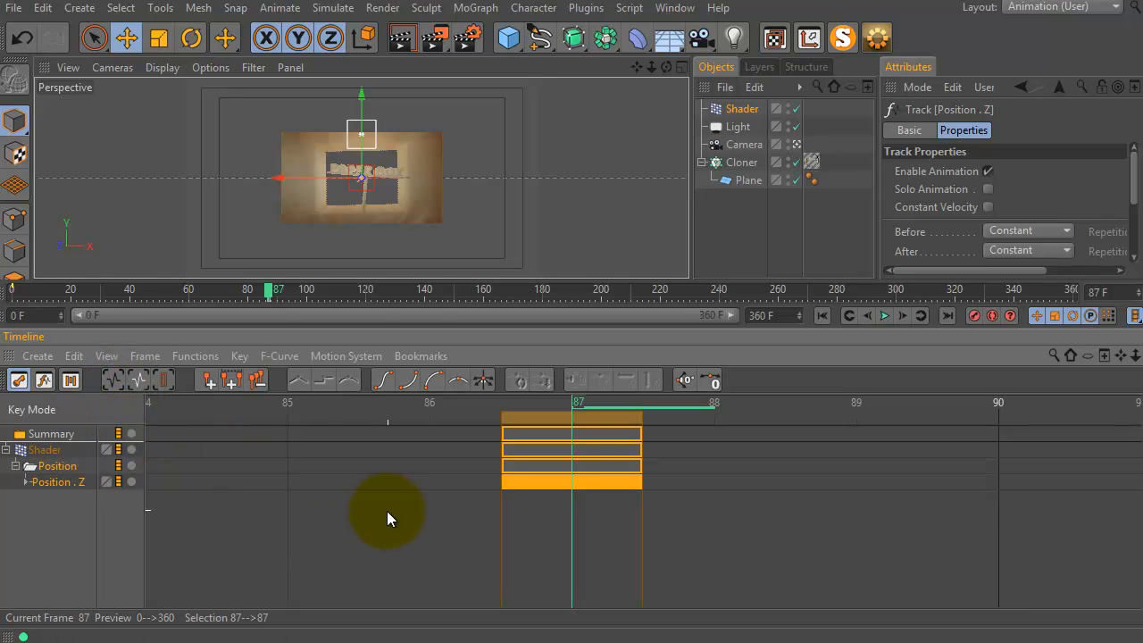
- Delete the Shader's Position Z keyframe at frame 87 from the timeline
left_click(741, 109)
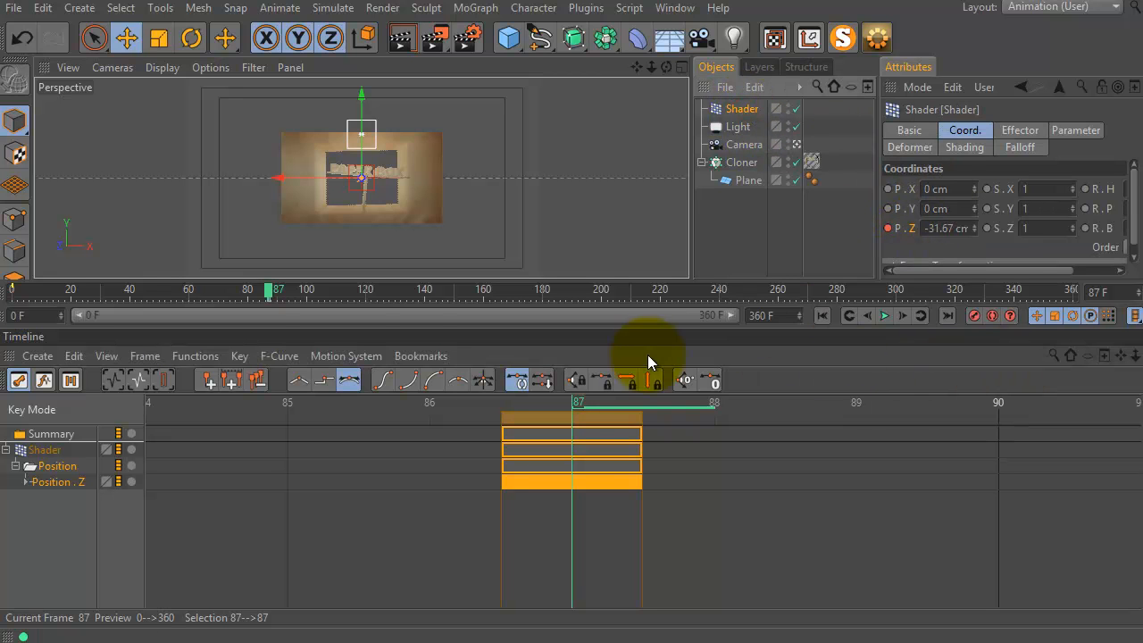
left_click_drag(586, 512, 165, 507)
left_click_drag(559, 485, 224, 492)
left_click_drag(723, 485, 183, 507)
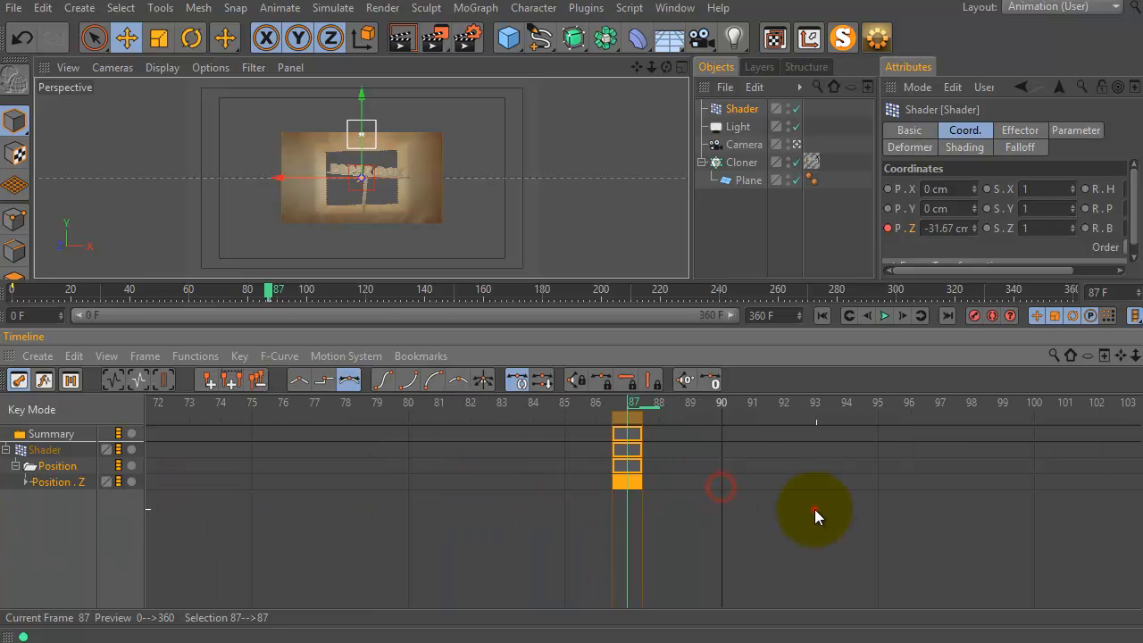
left_click_drag(816, 509, 646, 513)
left_click_drag(919, 506, 309, 522)
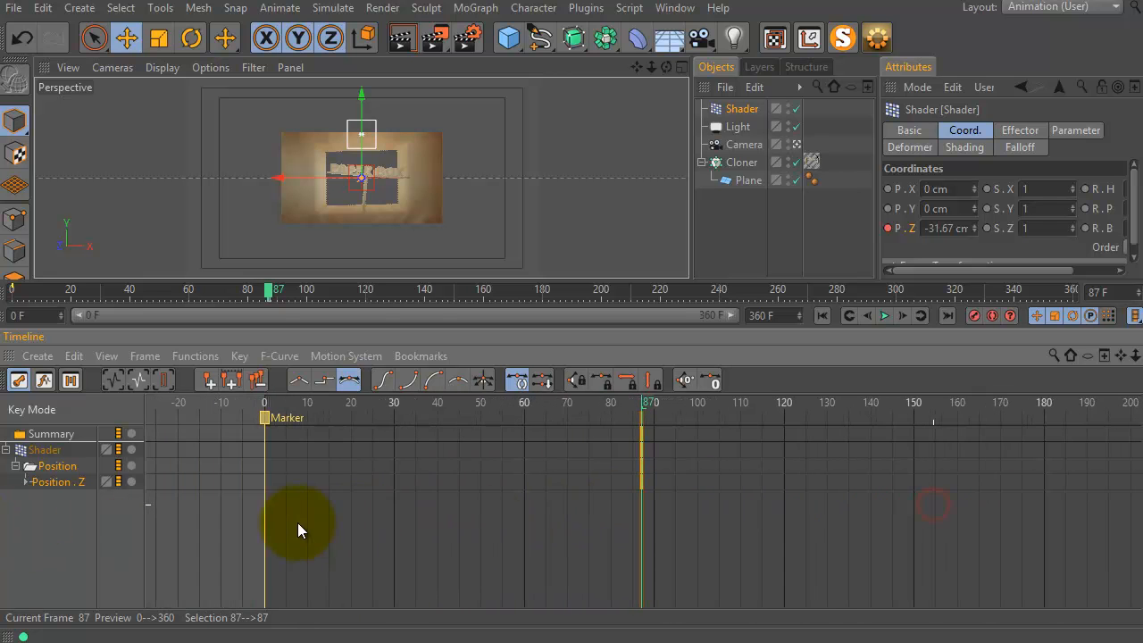
left_click_drag(755, 518, 657, 530)
mouse_move(845, 528)
left_mouse_down()
mouse_move(398, 539)
mouse_move(473, 522)
left_mouse_up()
left_click_drag(593, 516, 549, 518)
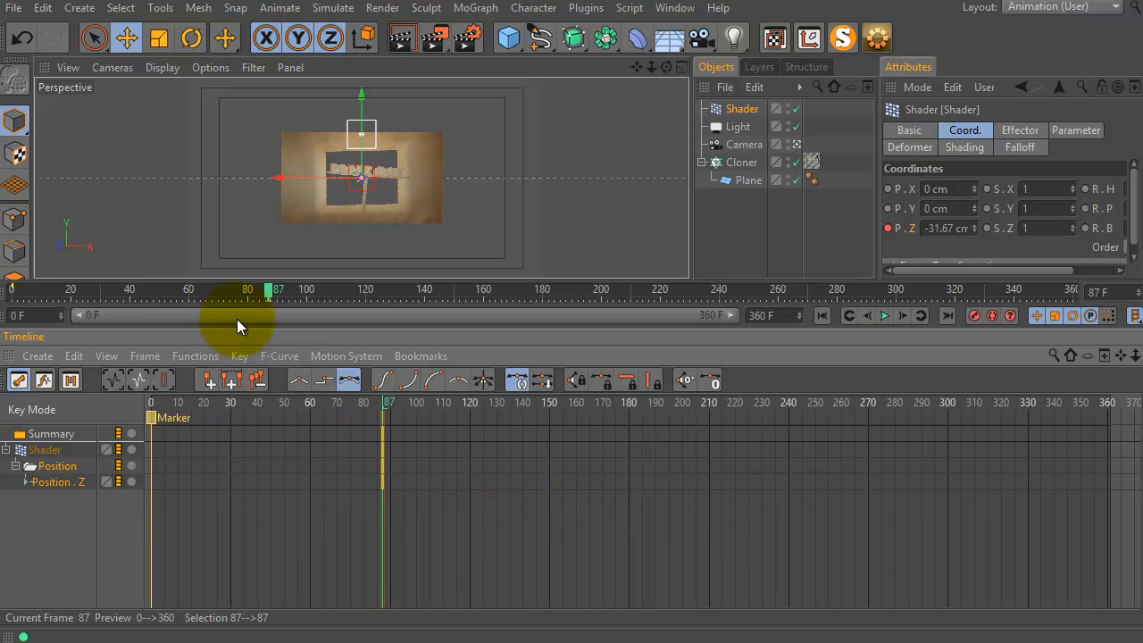
left_click_drag(360, 529, 411, 421)
left_click(411, 427)
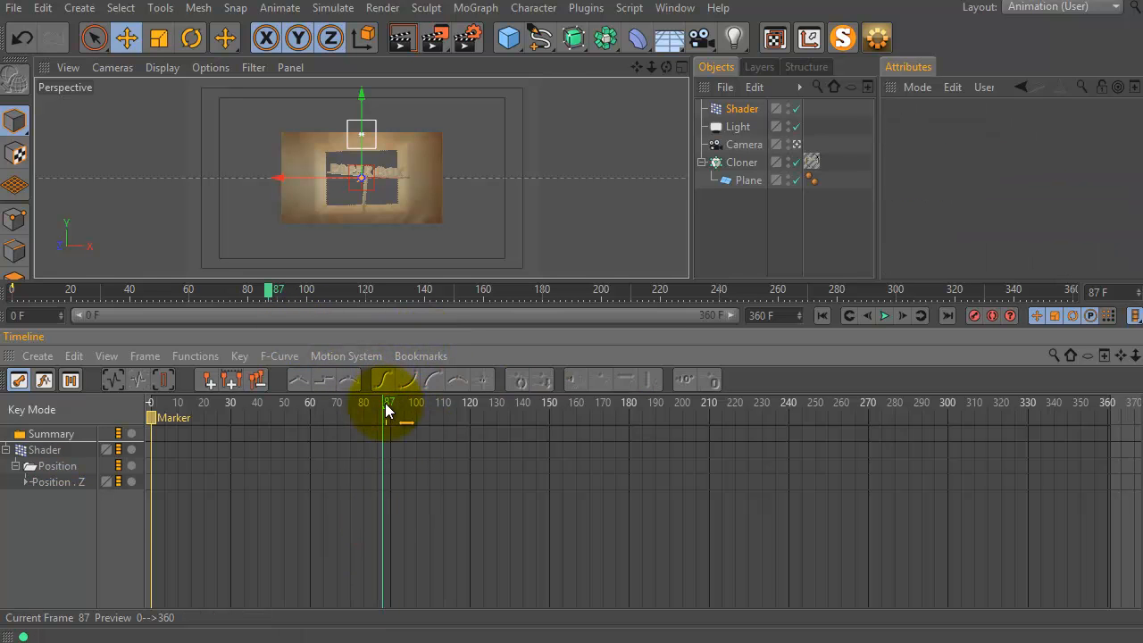
- Keyframe the Shader's Z position of about -32 cm at frame 360
left_click_drag(903, 291, 1132, 295)
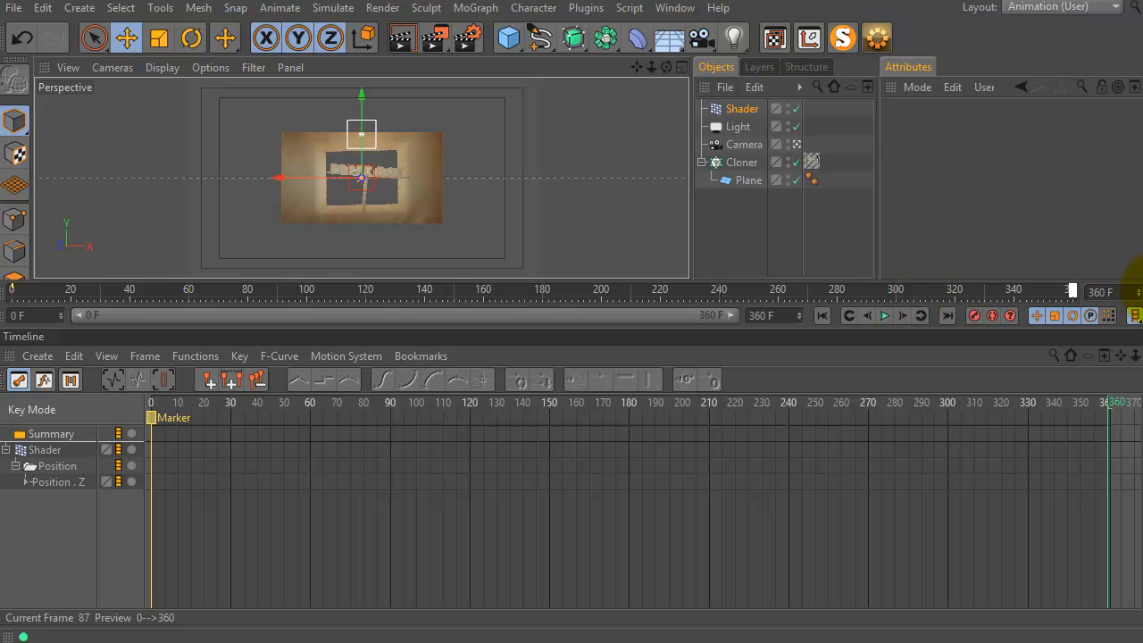
left_click(749, 108)
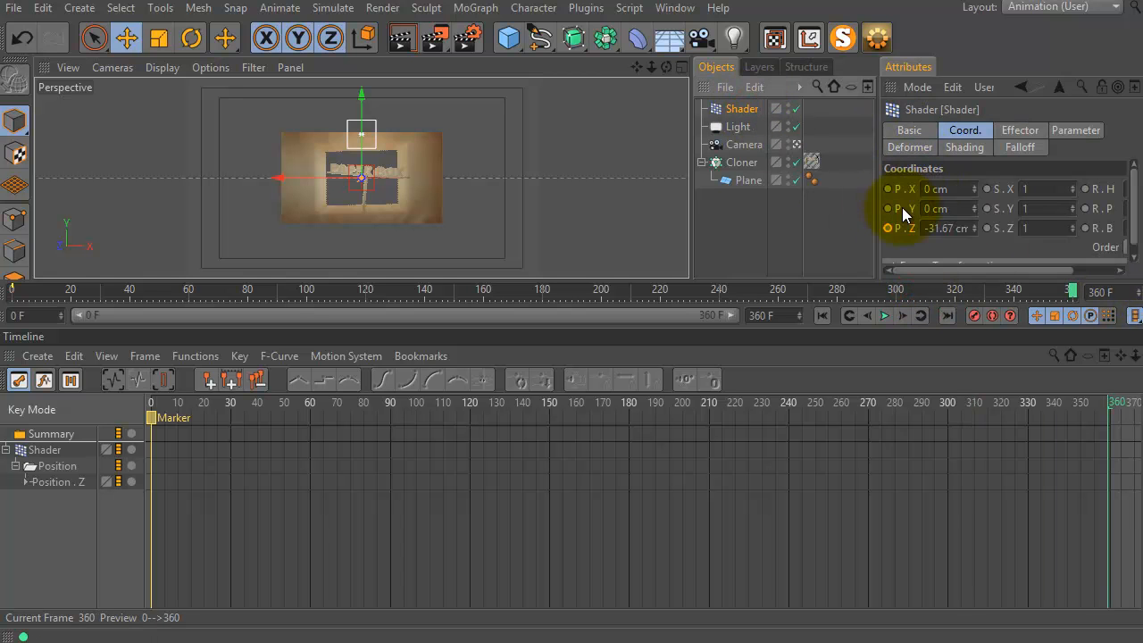
left_click(887, 228)
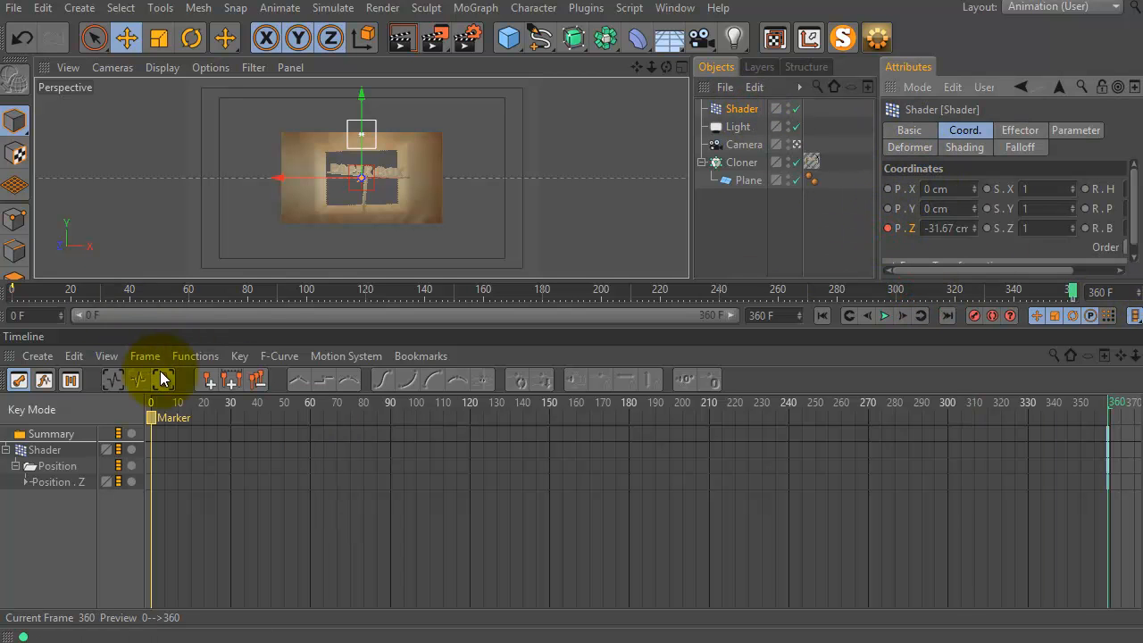
- Move the Shader to about 9170 cm on Z with a keyframe at frame 0, and preview the reveal in the Perspective view
left_click_drag(70, 291, 12, 292)
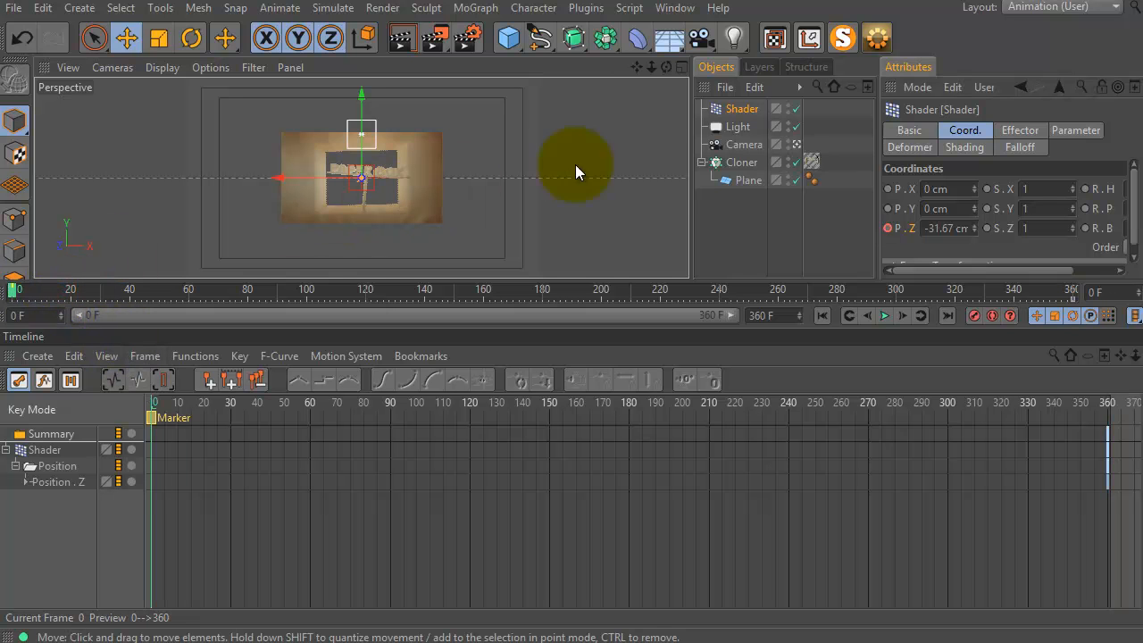
middle_click(536, 201)
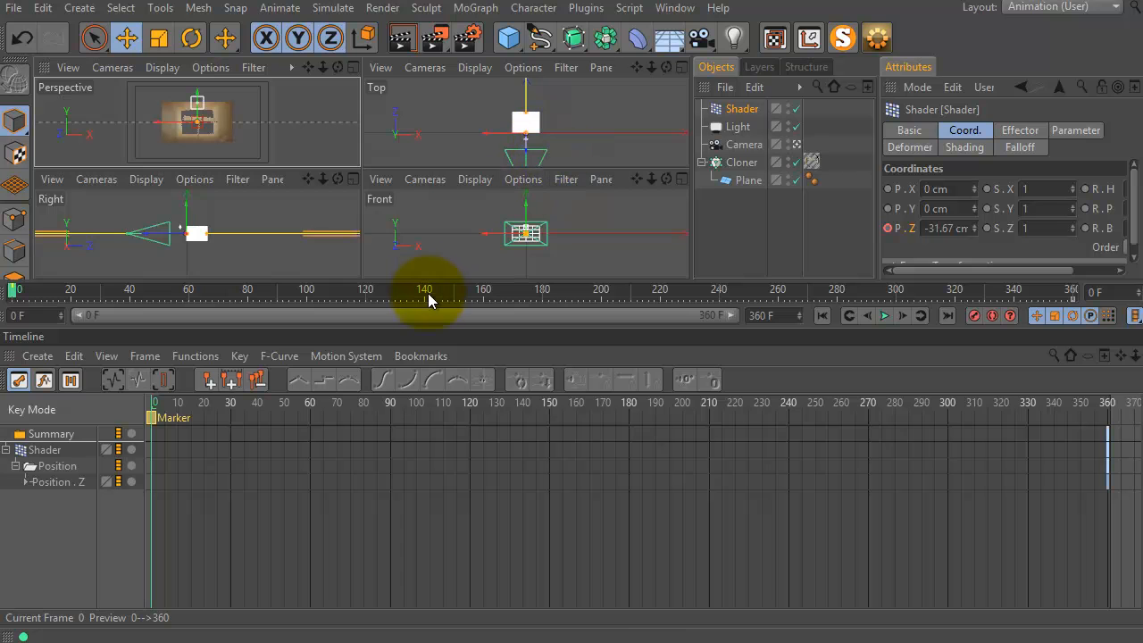
left_click_drag(439, 279, 437, 452)
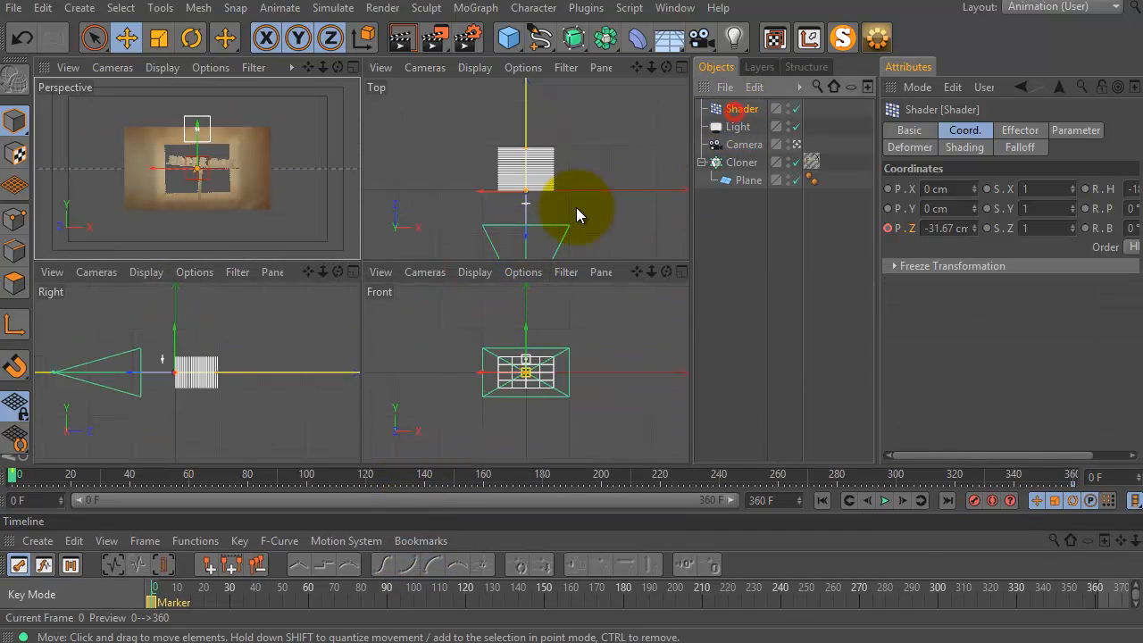
left_click(523, 238)
left_click_drag(524, 237, 545, 40)
left_click_drag(618, 201, 533, 106)
left_click_drag(534, 205, 773, 196)
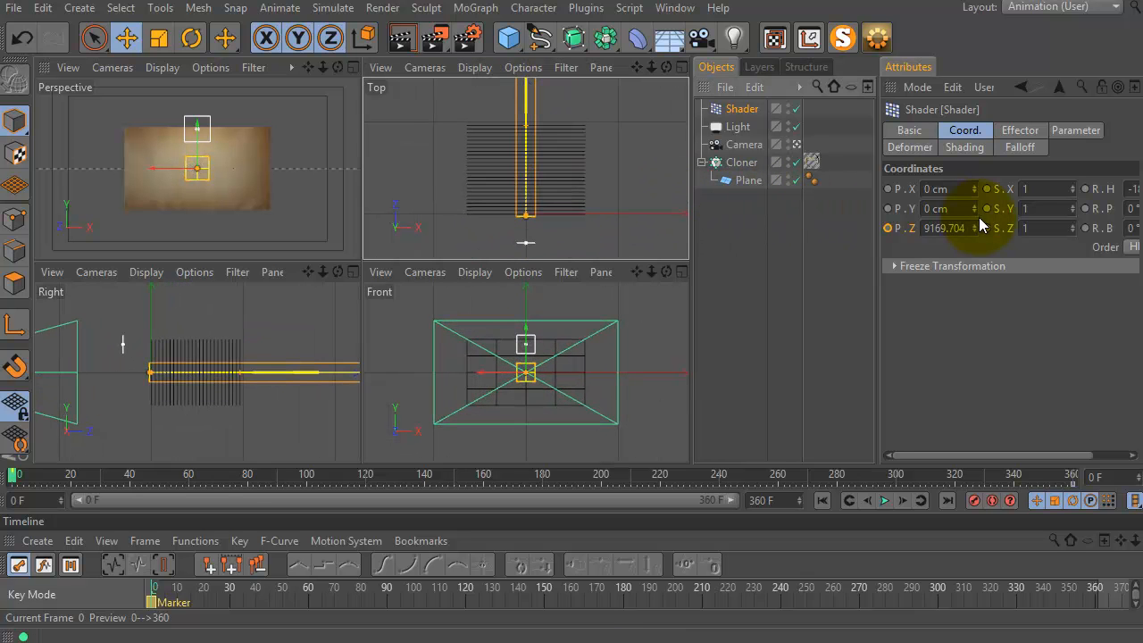
left_click(888, 228, "ctrl")
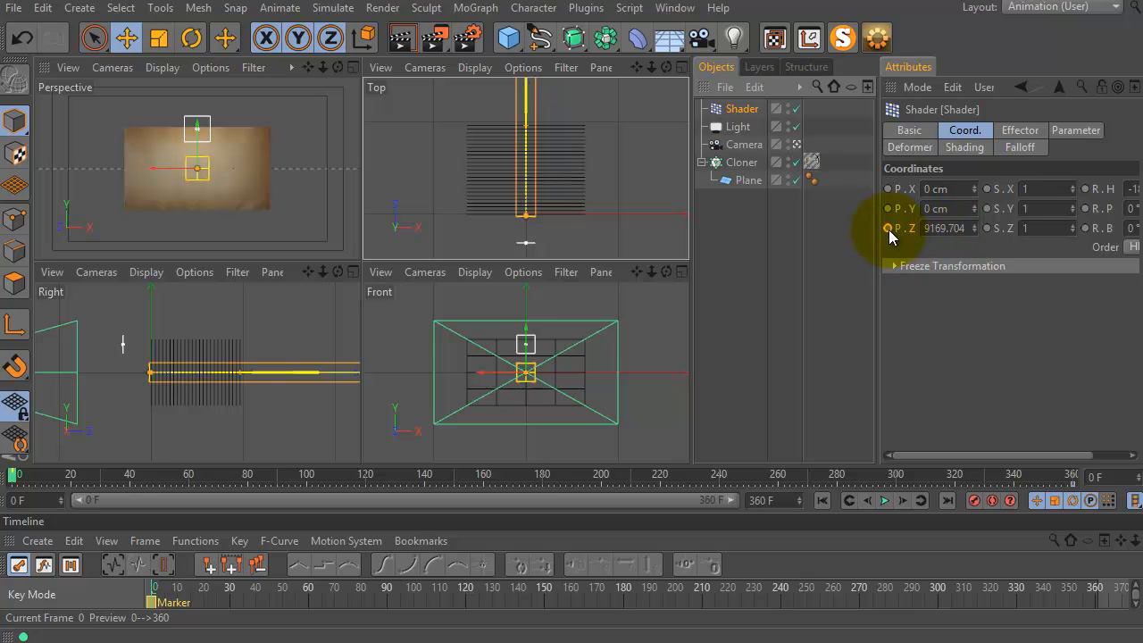
key("F1")
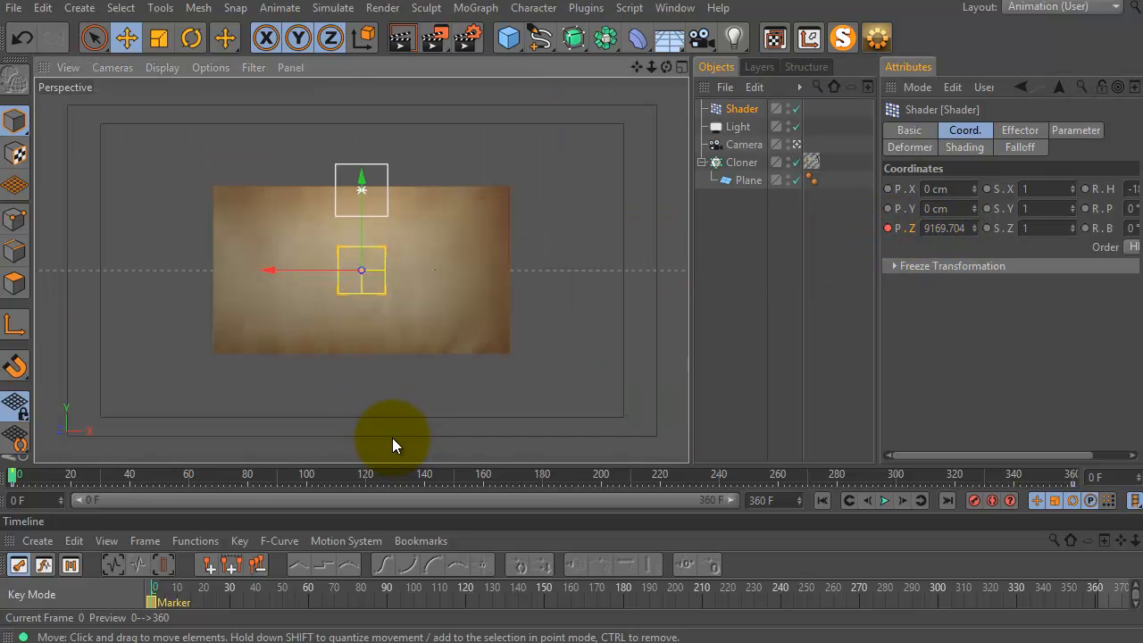
mouse_move(16, 483)
left_mouse_down()
mouse_move(227, 466)
mouse_move(870, 473)
left_mouse_up()
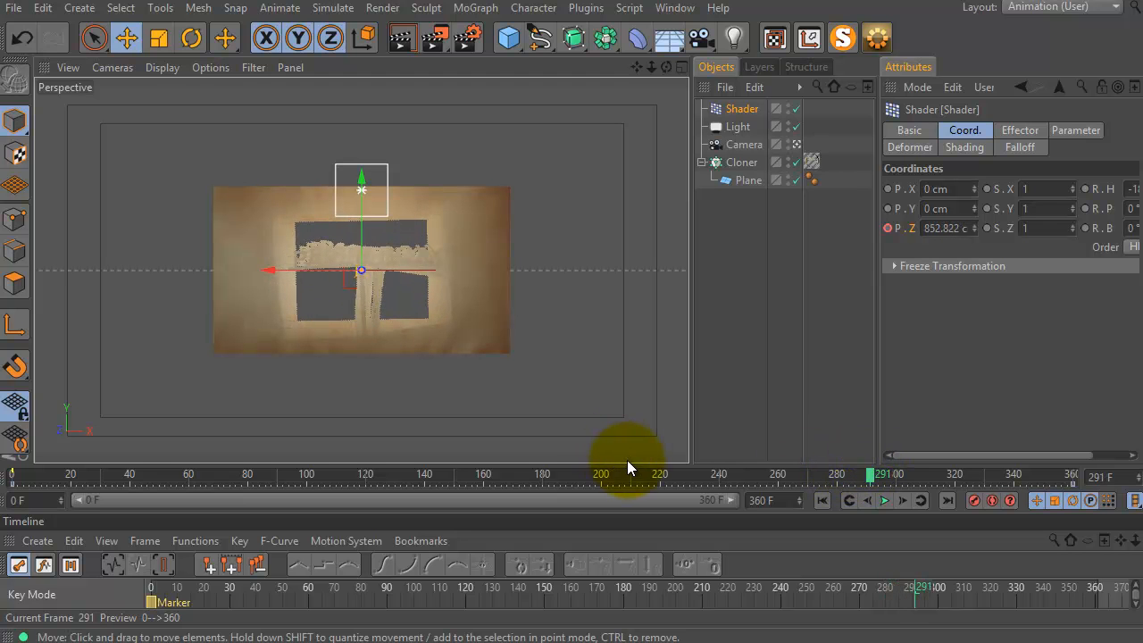
- Set both keys of the Shader's Position Z curve to linear interpolation
left_click_drag(629, 464, 643, 259)
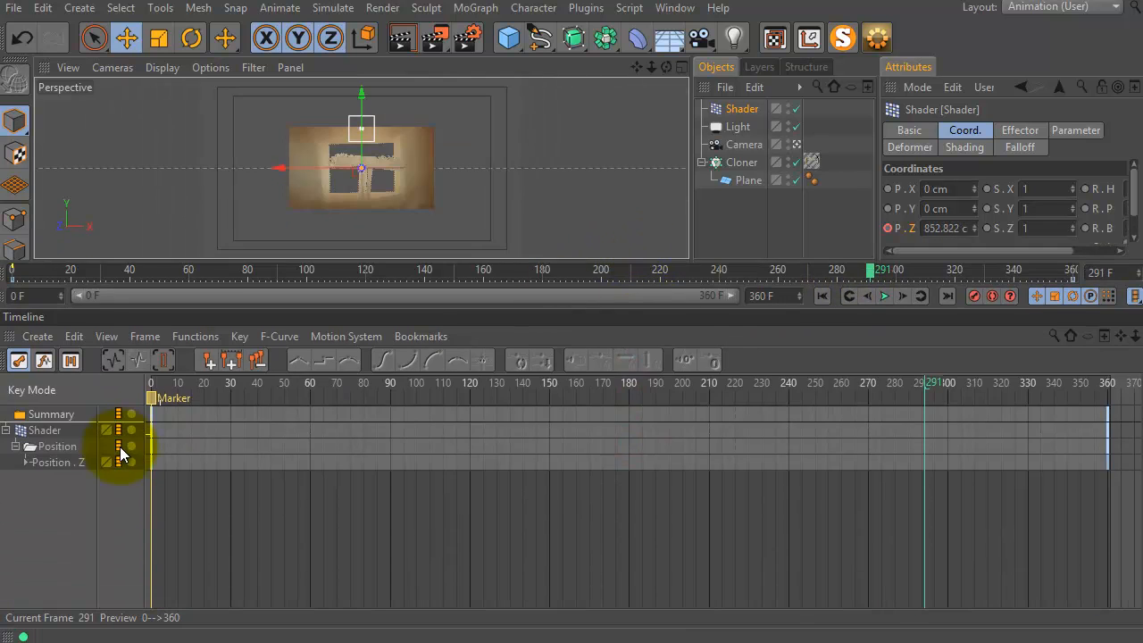
left_click(26, 463)
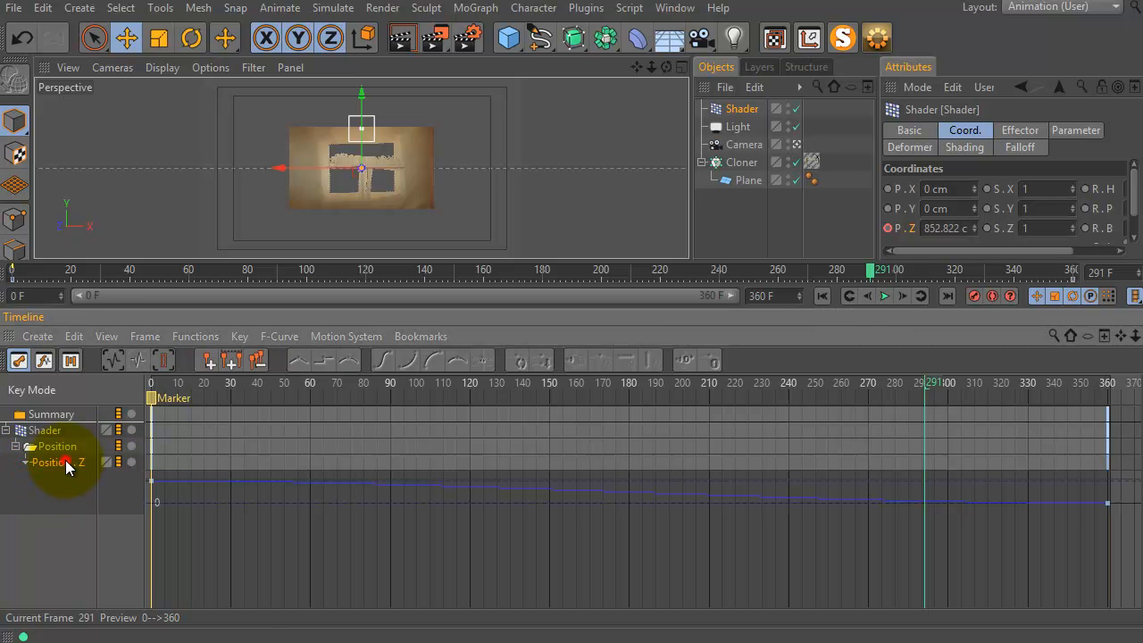
left_click(65, 463)
key("Tab")
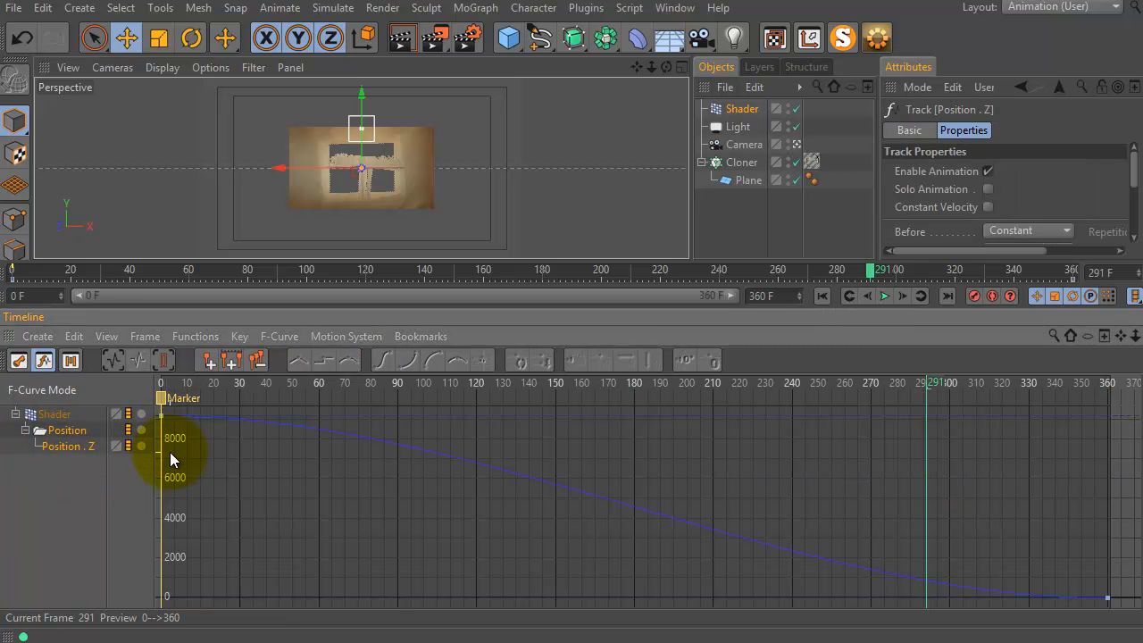
key("ctrl+a")
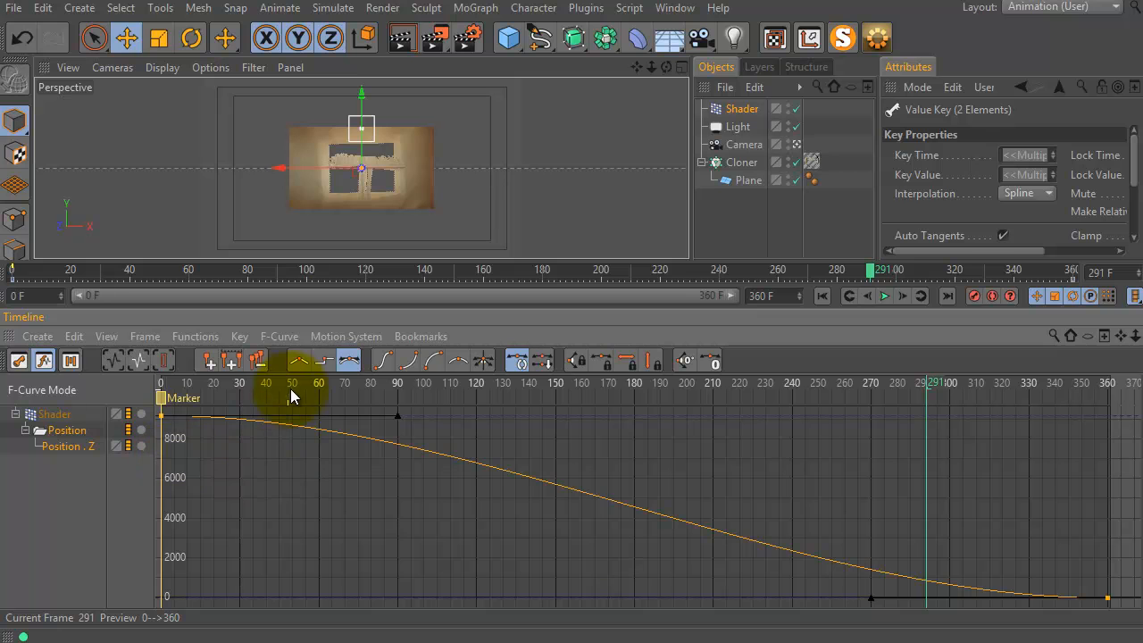
left_click(301, 359)
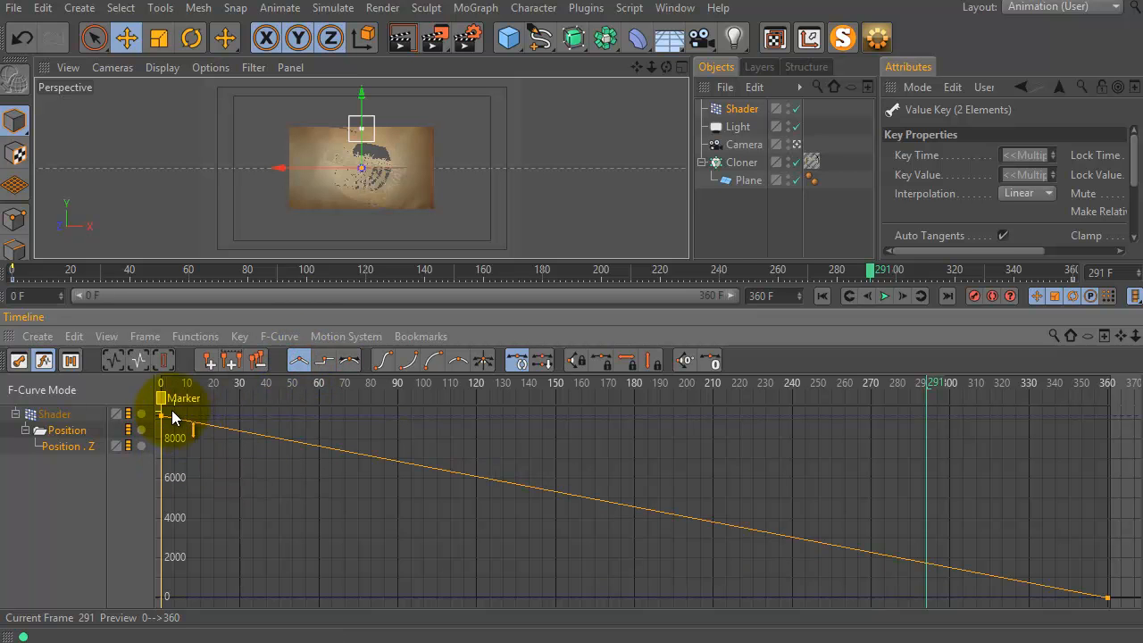
- Scrub to frame 61 and play the animation in an enlarged Perspective view to check the linear reveal
left_click_drag(180, 396, 322, 392)
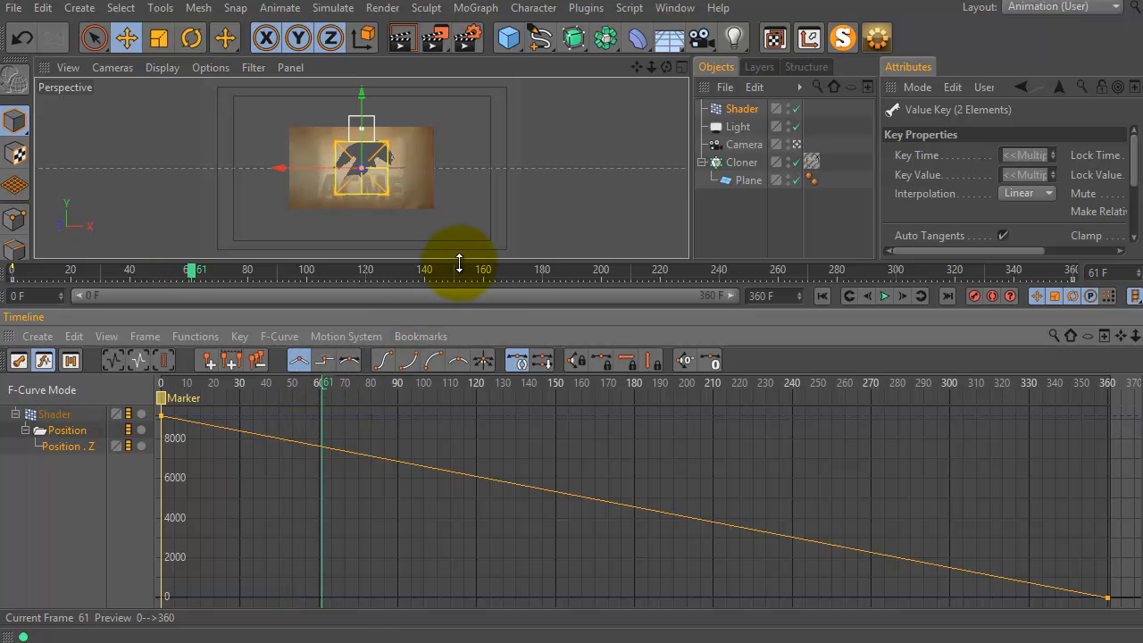
left_click_drag(460, 259, 445, 432)
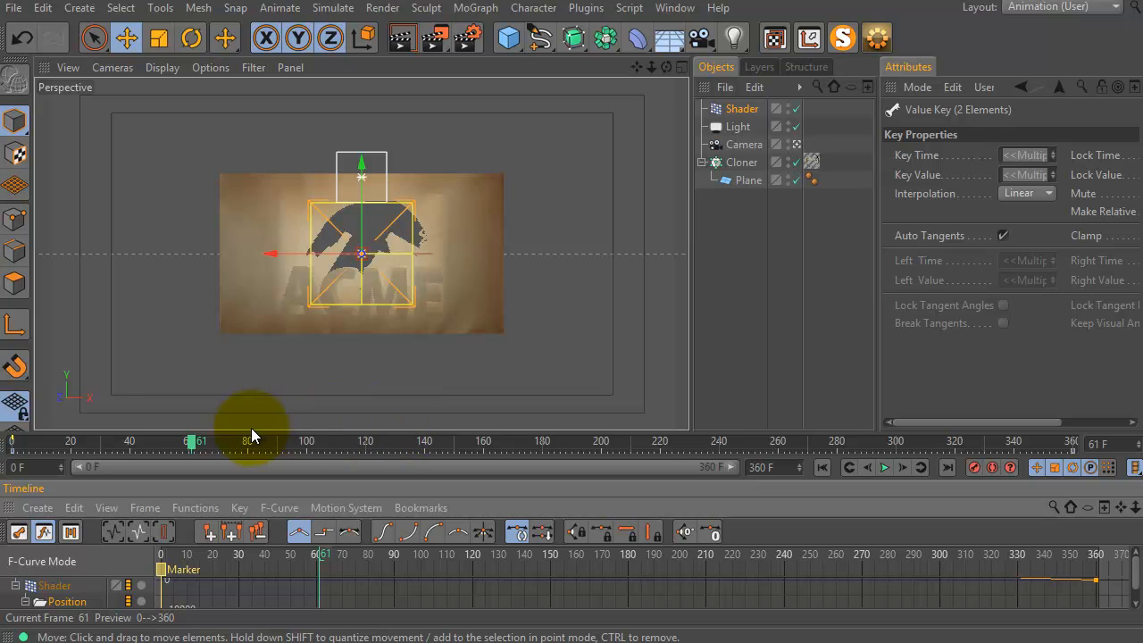
key("F8")
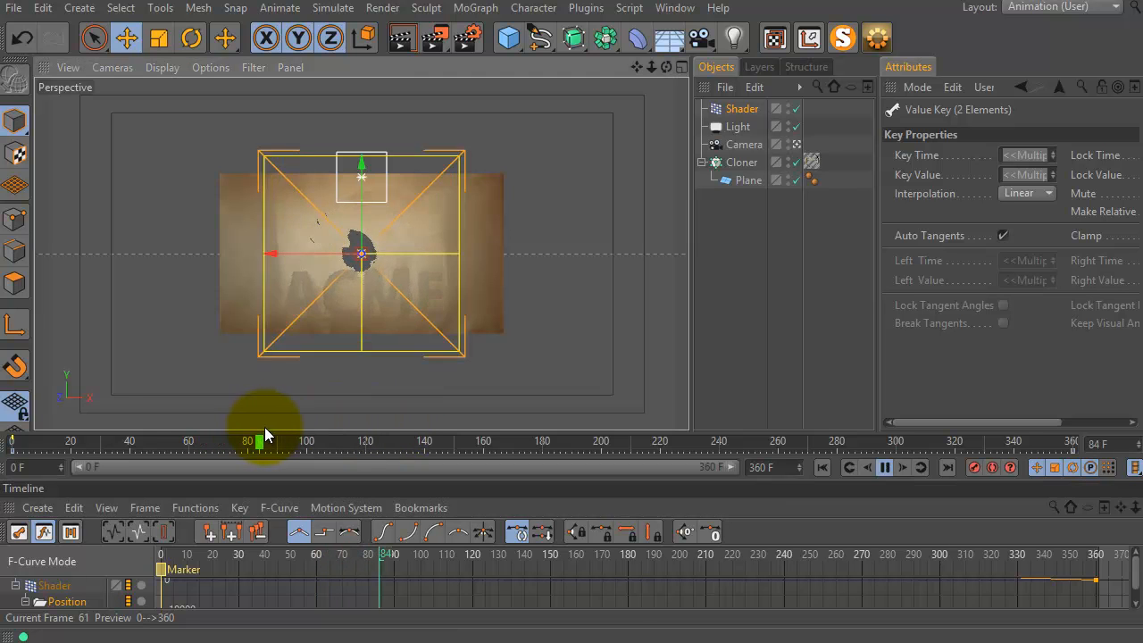